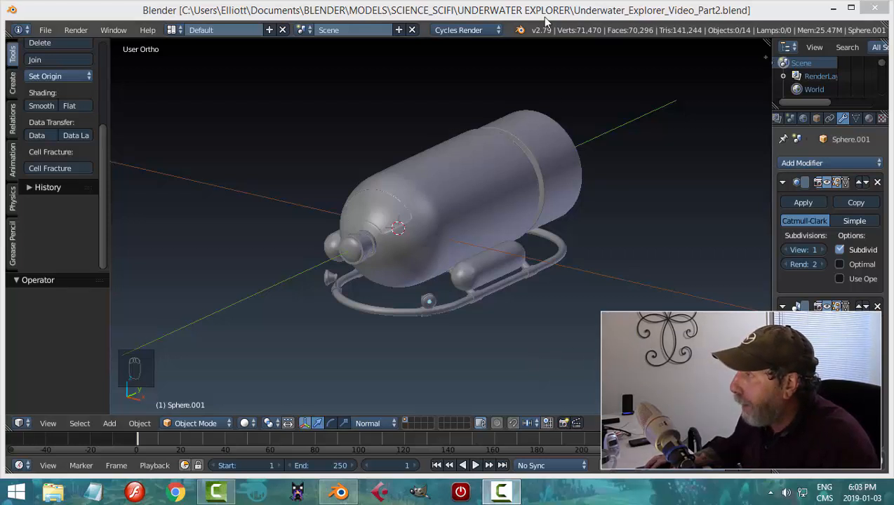
Add a cube and move it about 2.436 along Y and up about 1.428 along Z over the rear of the hull
middle_click_drag(575, 162, 605, 193)
middle_click_drag(616, 267, 596, 269)
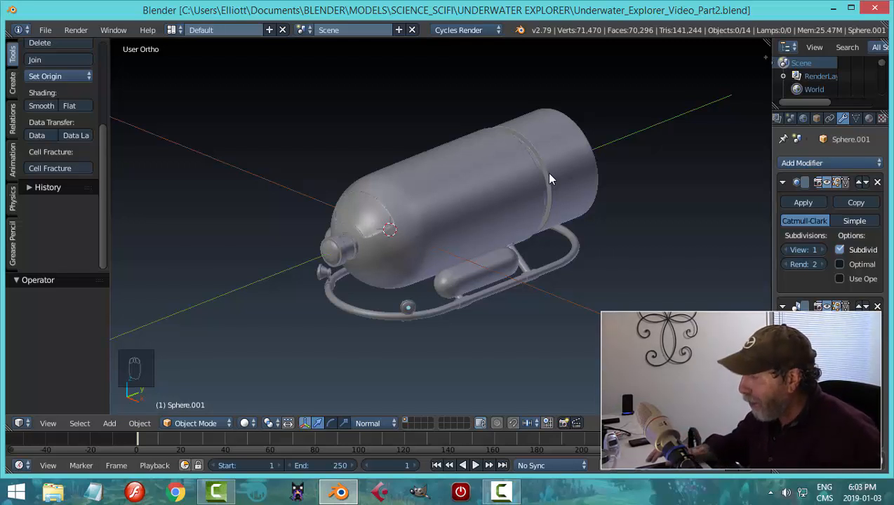
middle_click_drag(544, 186, 526, 231)
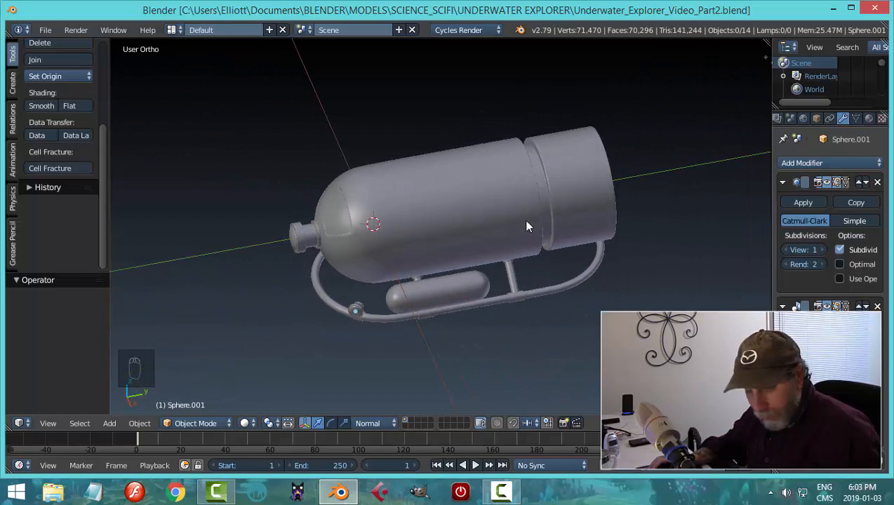
key("shift+a")
mouse_move(523, 219)
left_click(570, 233)
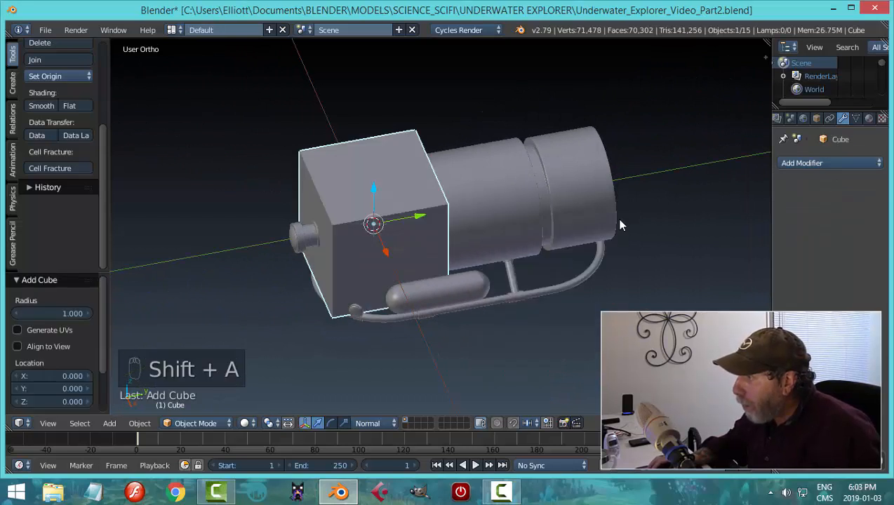
left_click_drag(435, 211, 549, 184)
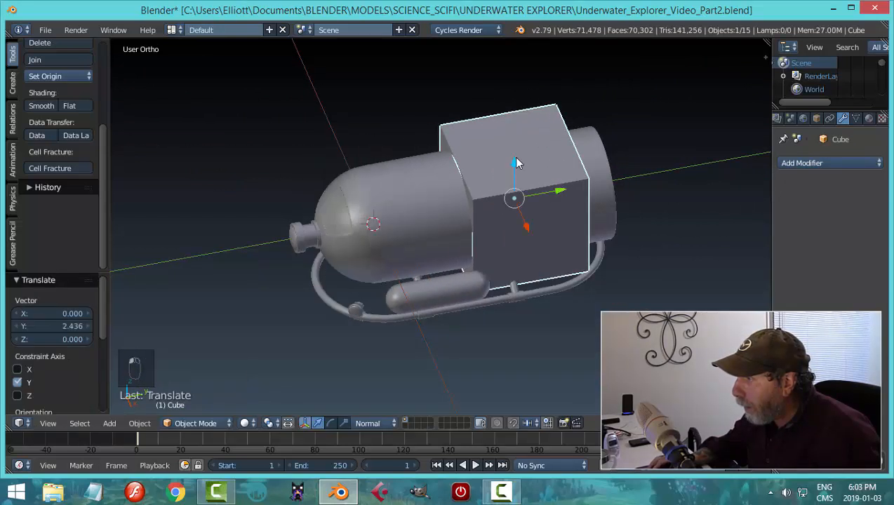
left_click_drag(513, 159, 509, 92)
middle_click_drag(508, 93, 638, 164)
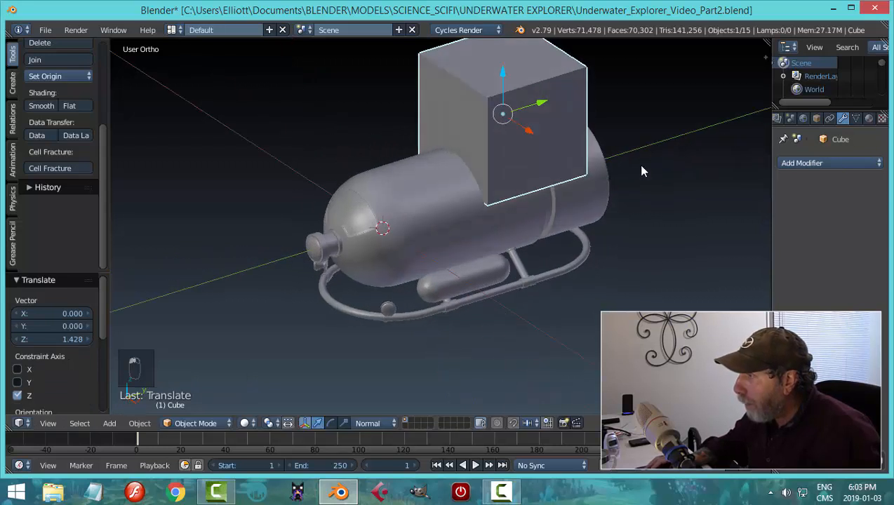
Scale down the cube's mesh in Edit Mode, shift it slightly forward along Y and lower it about 0.233 into the hull
key("Tab")
left_click(705, 170)
key("s")
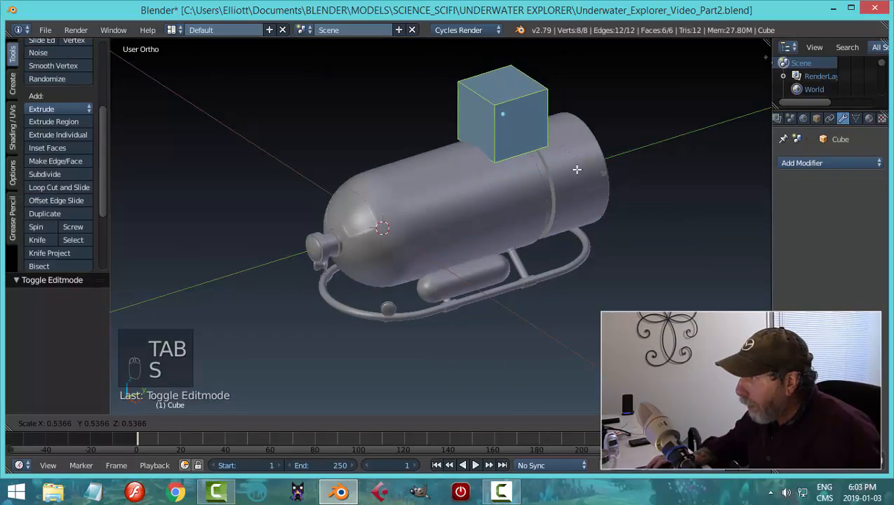
left_click(558, 169)
left_click_drag(537, 107, 523, 110)
left_click_drag(491, 76, 491, 89)
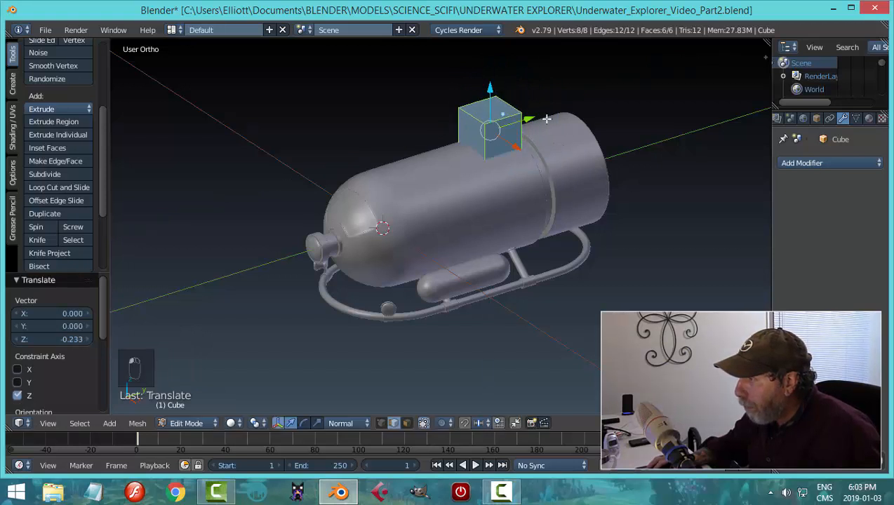
Select only the cube's top face and lower it about 0.319 along Z
key("a")
key("ctrl+Tab")
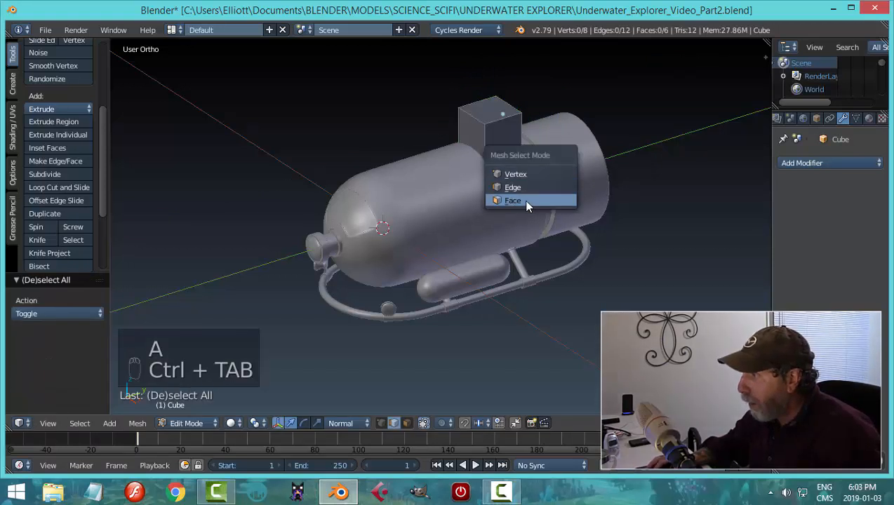
left_click(535, 198)
right_click(486, 113)
left_click_drag(494, 75, 499, 88)
middle_click_drag(603, 151, 604, 152)
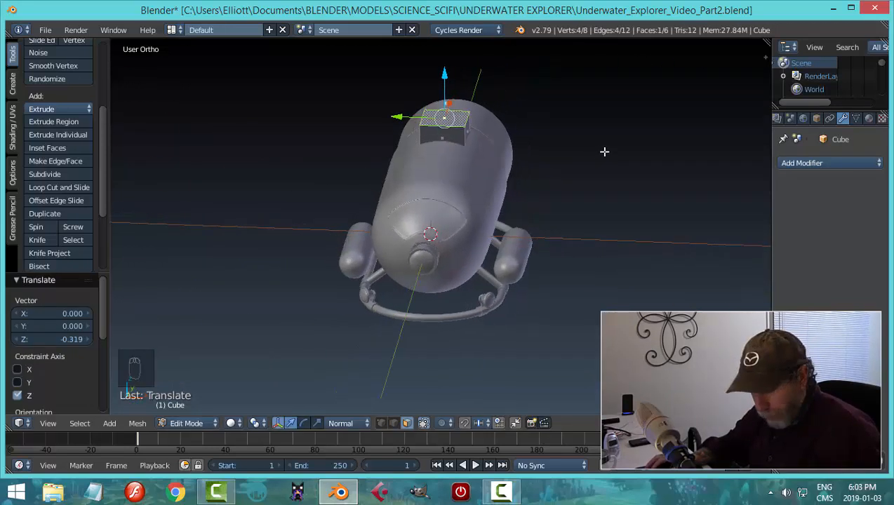
key("s")
key("y")
right_click(566, 153)
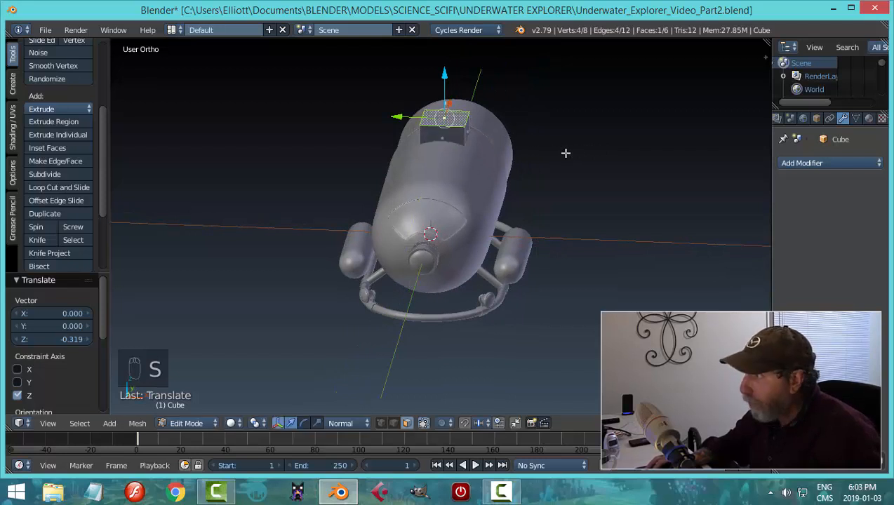
In Global orientation, scale the cube's top face to about 0.559 along X and lower it about 0.045 along Z
left_click(360, 424)
left_click(335, 403)
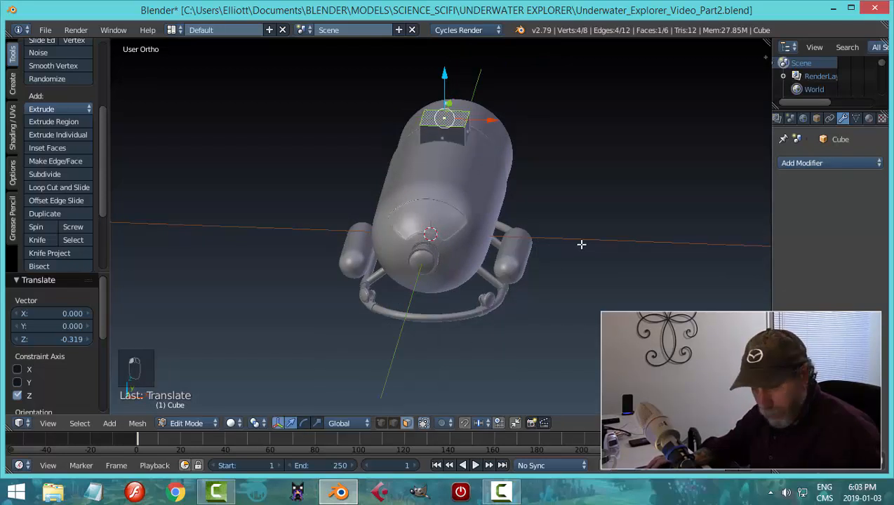
key("s")
key("x")
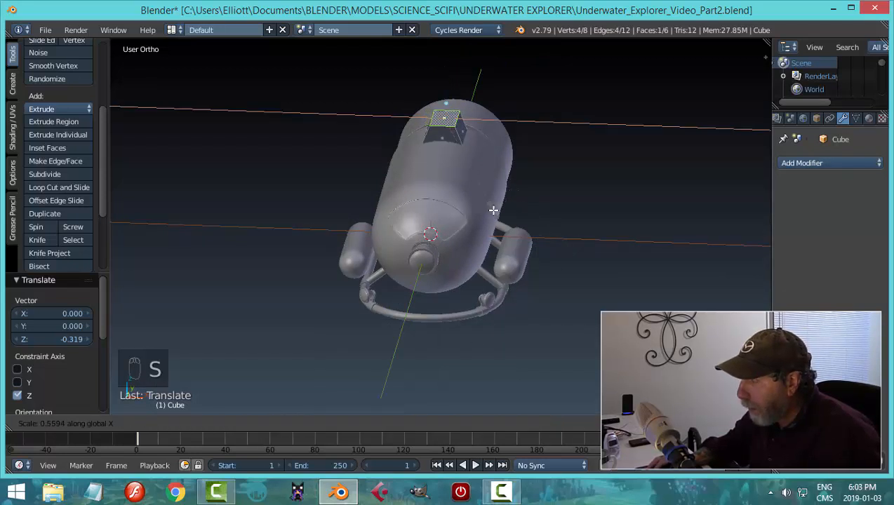
left_click(493, 210)
middle_click_drag(524, 191, 481, 110)
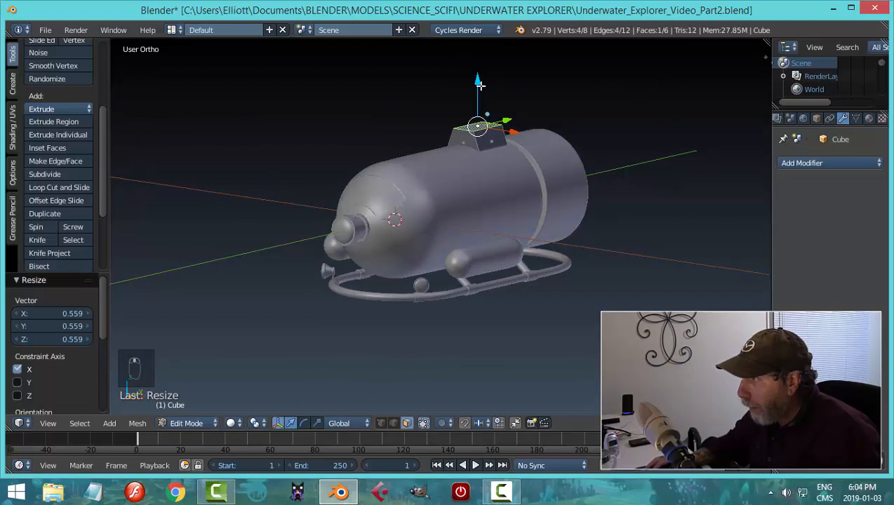
left_click_drag(479, 85, 482, 86)
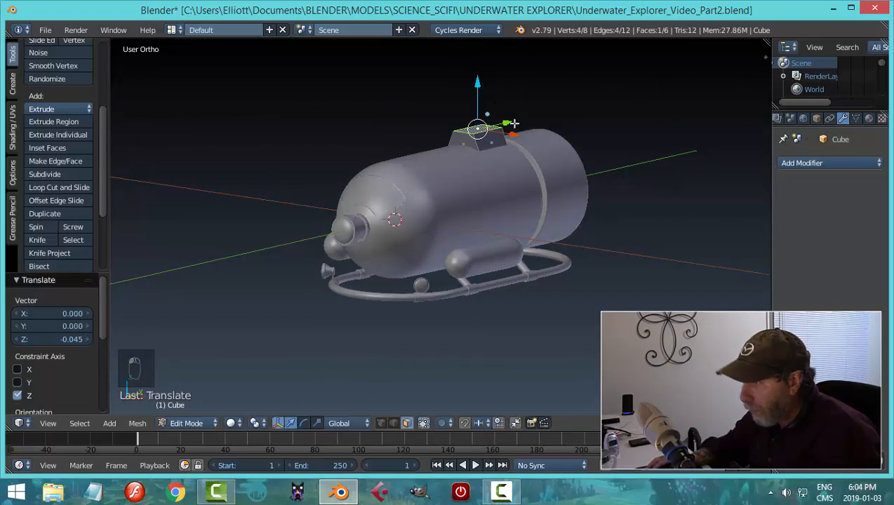
Scale the entire block to about 0.813 along Y and return to Object Mode
key("a")
middle_click_drag(565, 163, 545, 203)
key("a")
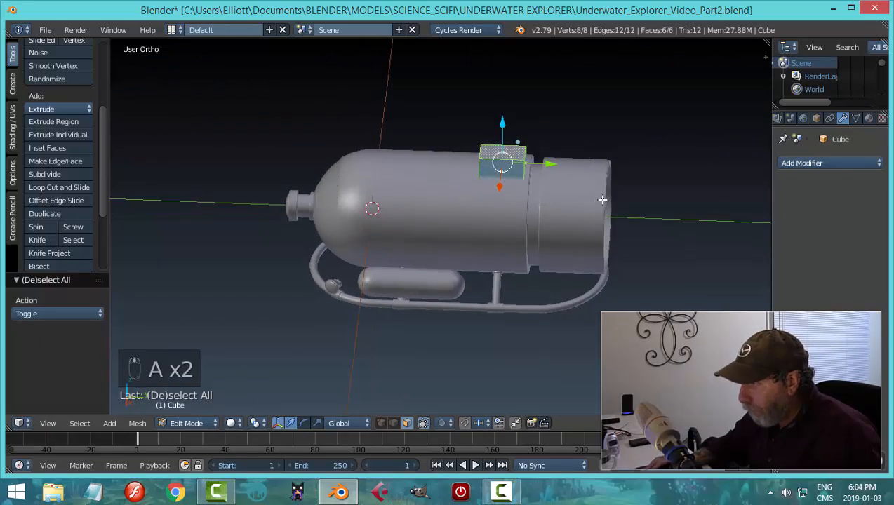
key("s")
key("y")
left_click(581, 198)
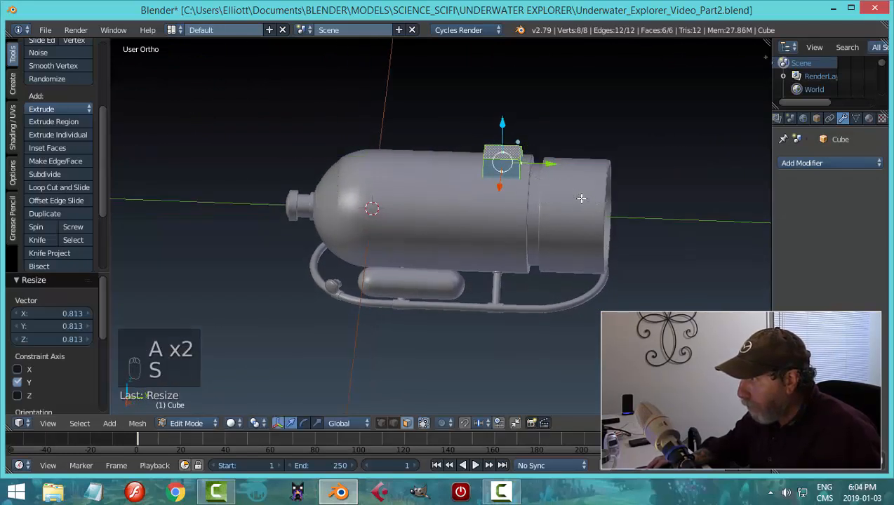
middle_click_drag(582, 199, 656, 177)
key("Tab")
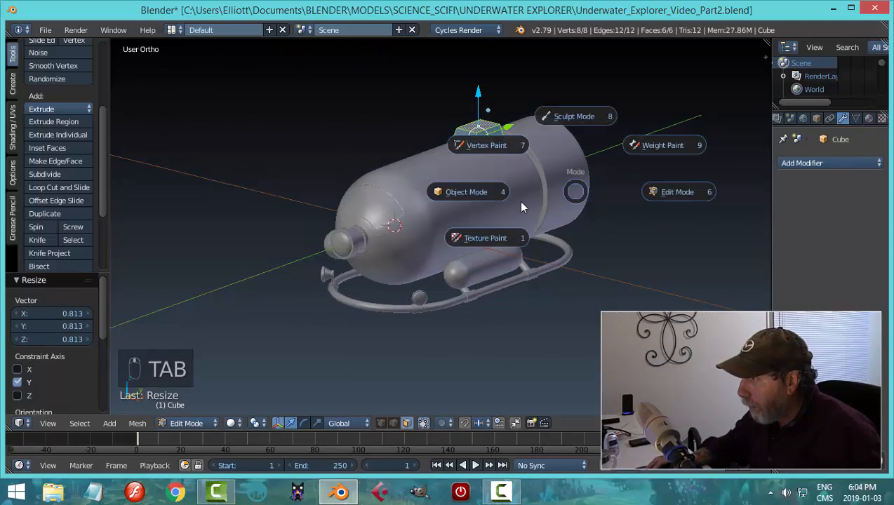
left_click(495, 194)
Set the block's origin to its geometry and snap the 3D cursor to the selected block
middle_click_drag(584, 180, 208, 161)
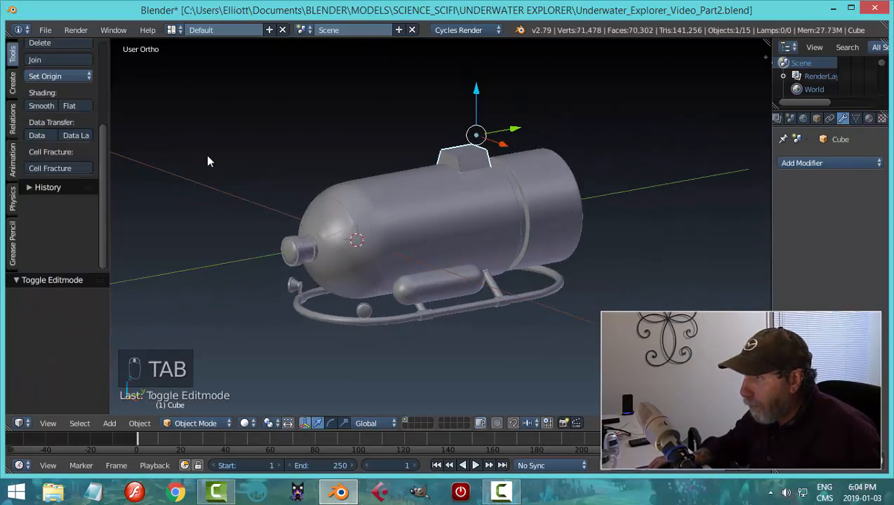
left_click(49, 77)
left_click(74, 101)
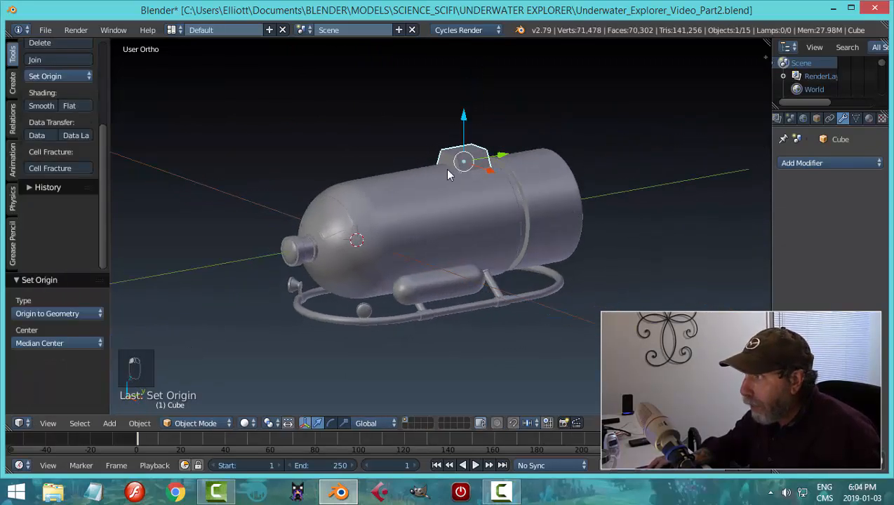
key("shift+s")
left_click(520, 195)
Add a Bevel modifier to the block with 2 segments and a width of 0.0100
left_click(786, 162)
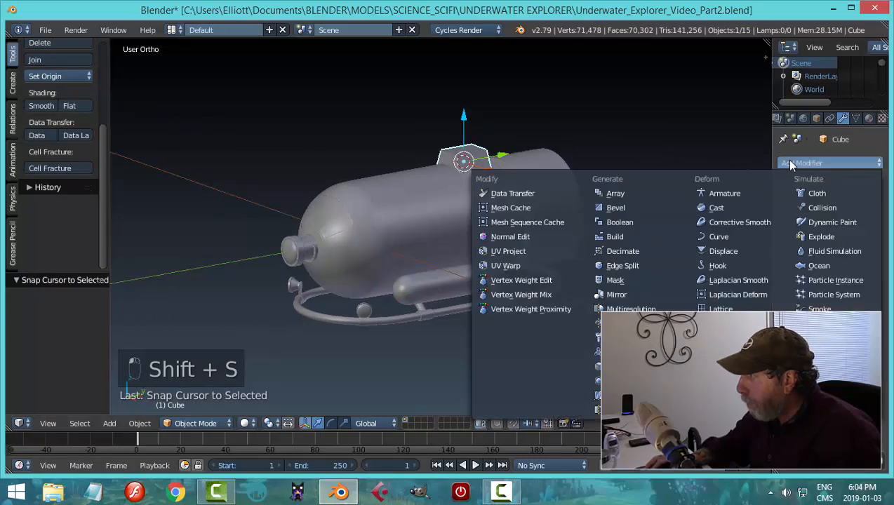
left_click(652, 206)
scroll(588, 200, "up", 4)
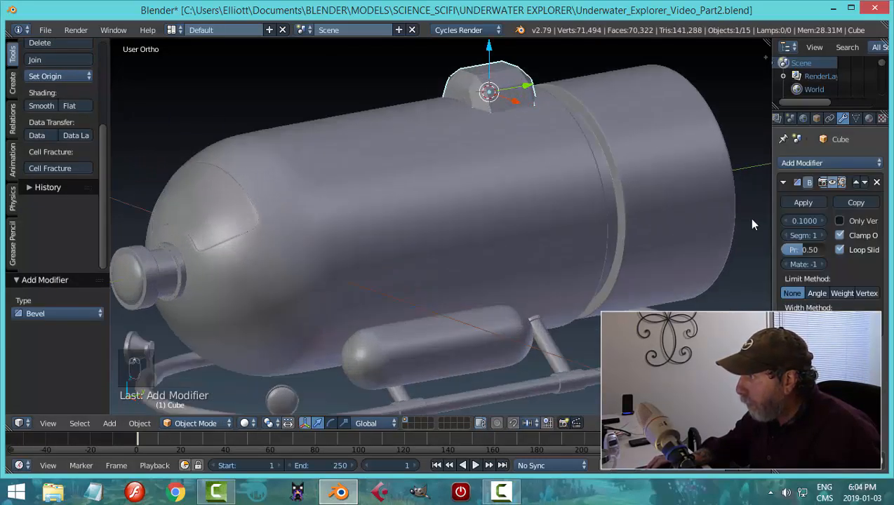
left_click(820, 236)
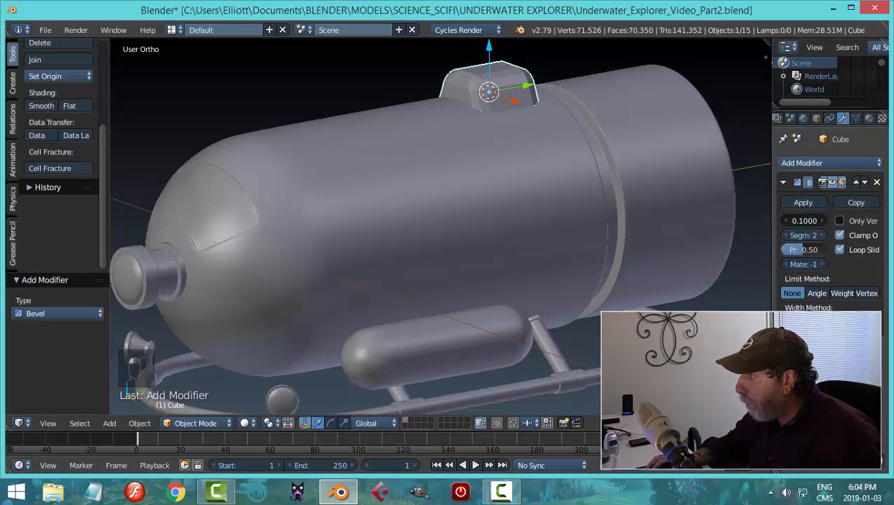
left_click_drag(804, 220, 774, 220)
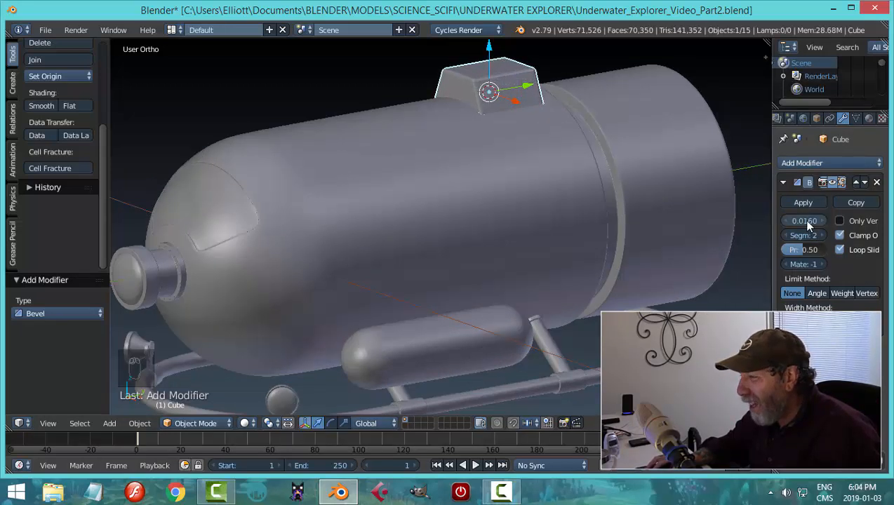
Apply smooth shading to the block and deselect it
left_click(42, 106)
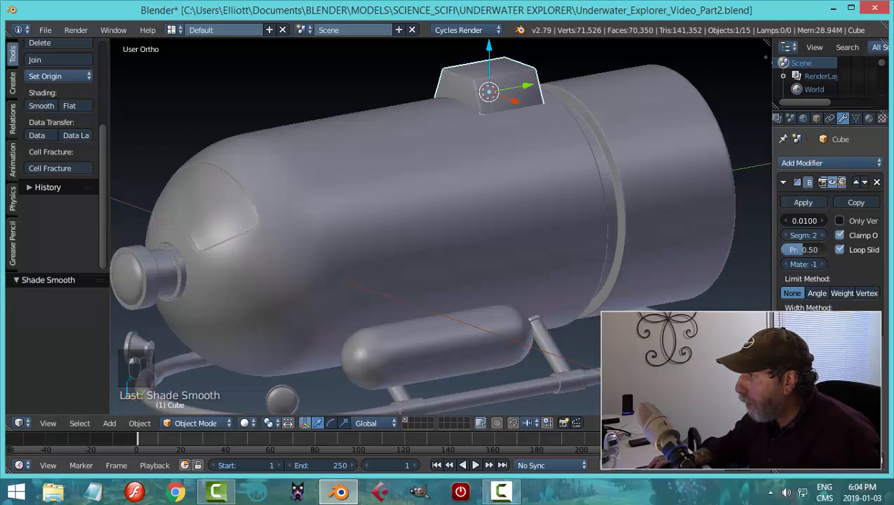
key("a")
scroll(561, 217, "down", 4)
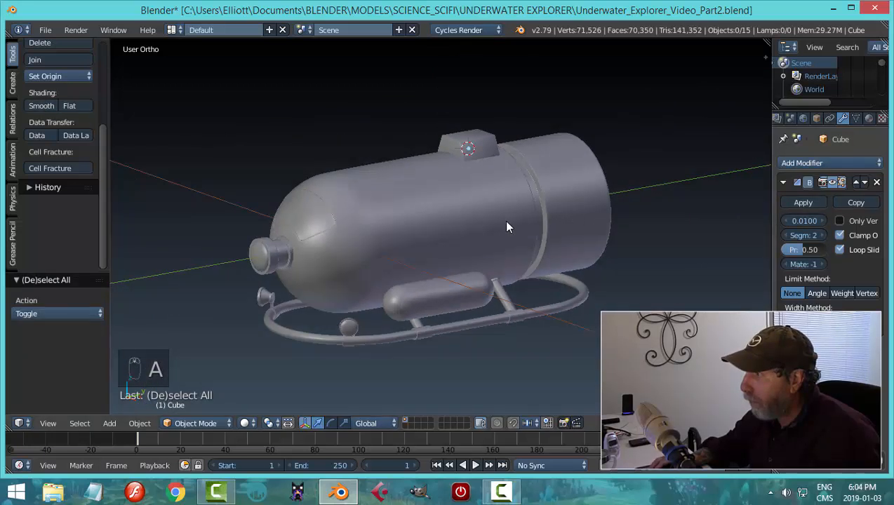
Hide the block's Bevel modifier in the viewport and add a Subdivision Surface modifier to the block
middle_click_drag(508, 225, 507, 205)
scroll(510, 236, "up", 2)
right_click(520, 117)
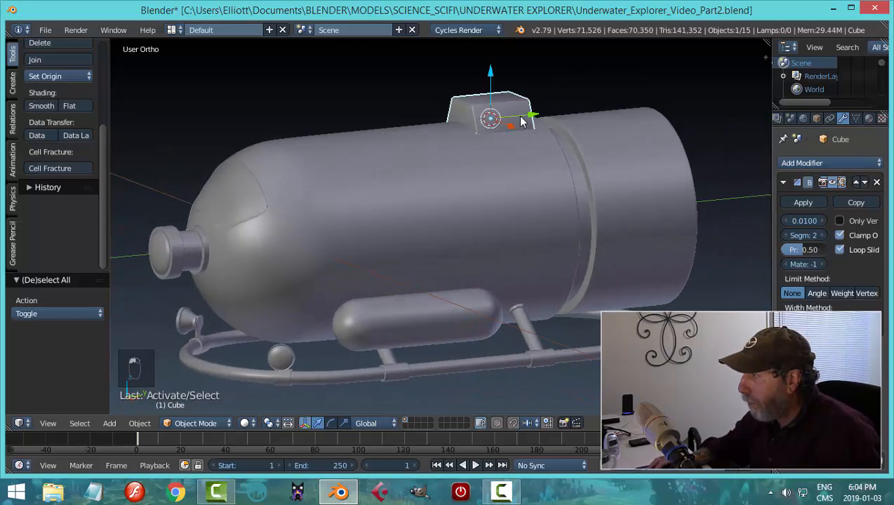
left_click(830, 183)
left_click(807, 166)
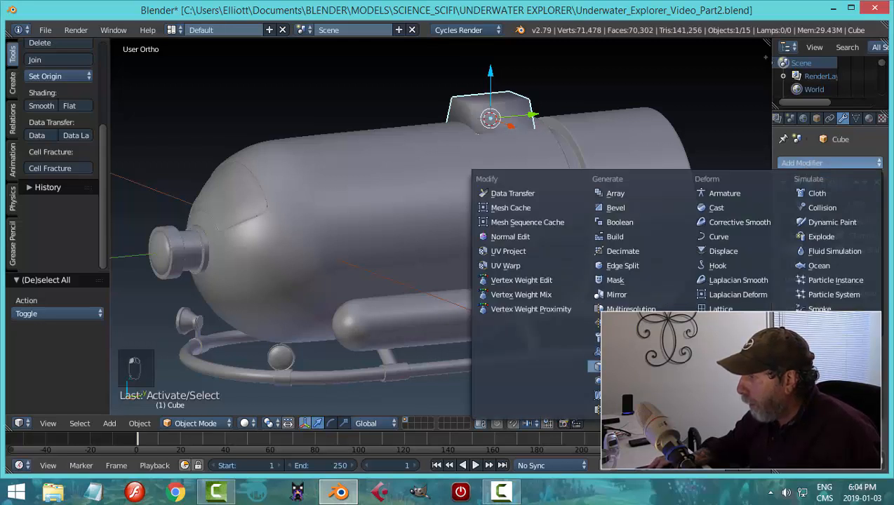
left_click(616, 208)
In Edit Mode, add two loop cuts to the block, one close to each of its opposite sides along X
middle_click_drag(559, 160, 634, 189)
key("Tab")
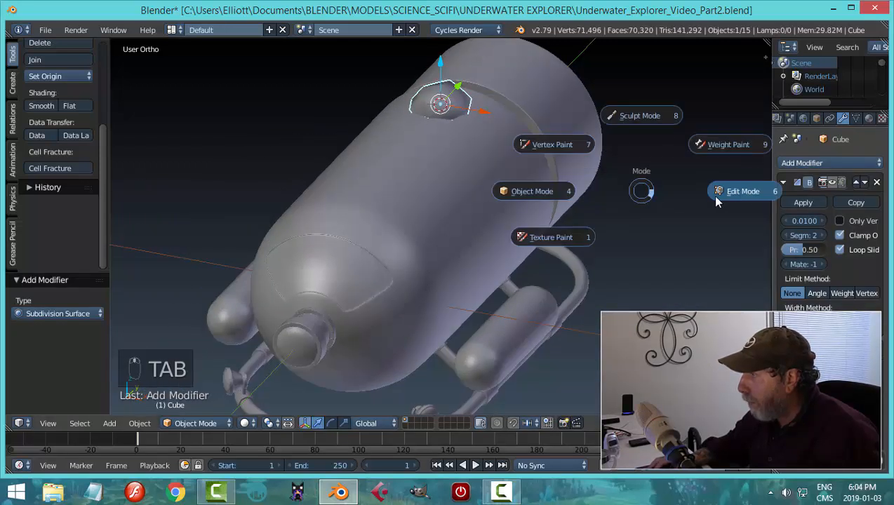
scroll(519, 139, "up", 4)
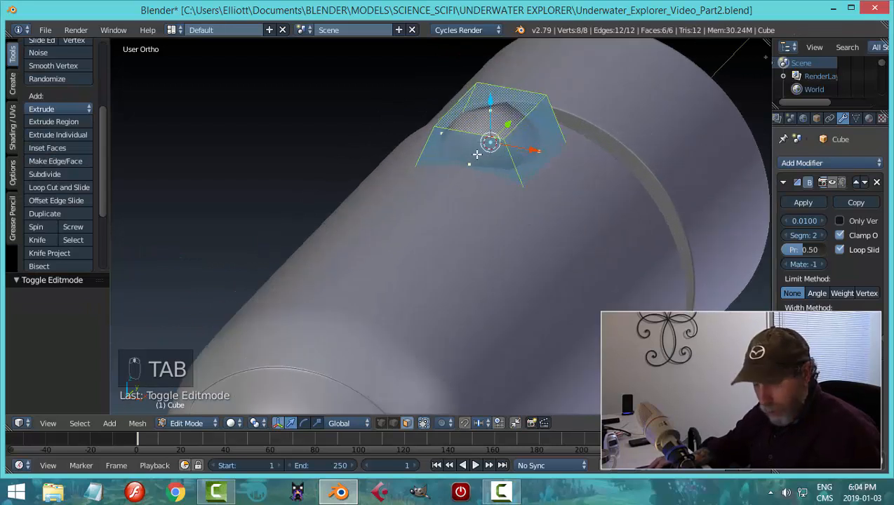
key("ctrl+r")
left_click(474, 152)
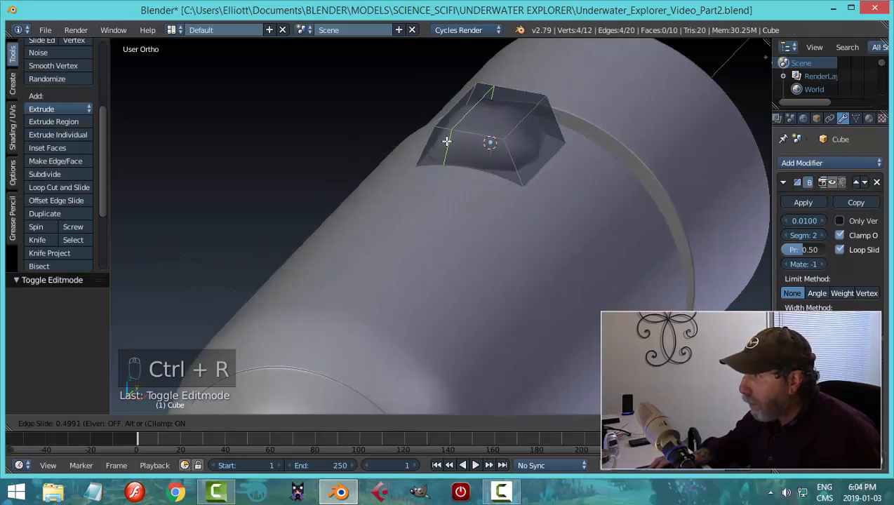
left_click(424, 136)
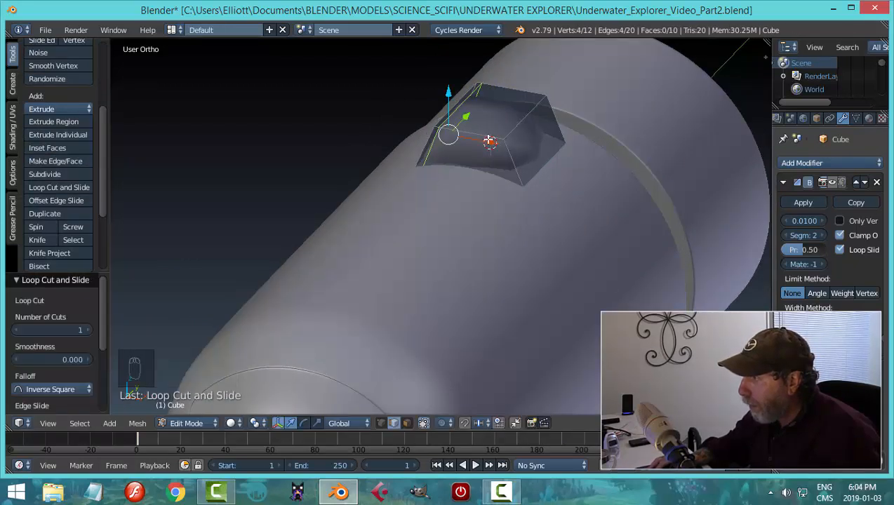
key("ctrl+r")
left_click(489, 139)
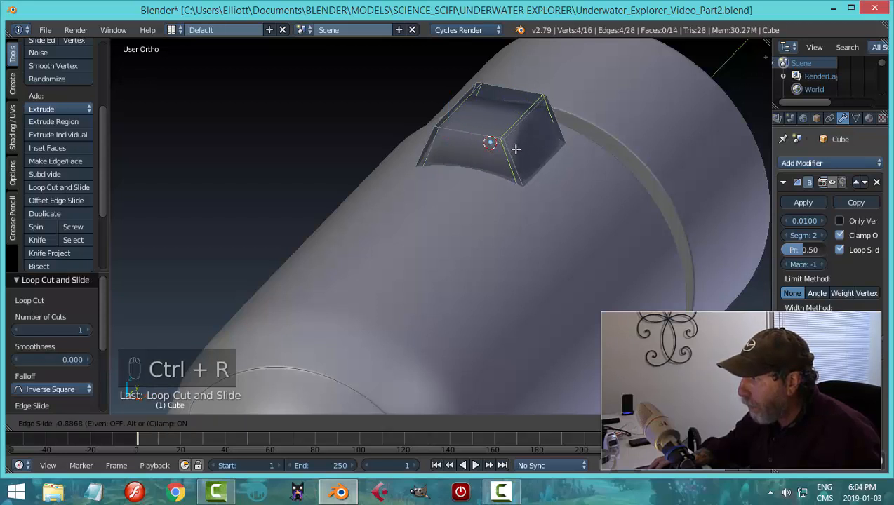
left_click(514, 148)
Add a horizontal loop cut close to the block's upper edge and another close to its base
key("ctrl+r")
left_click(512, 152)
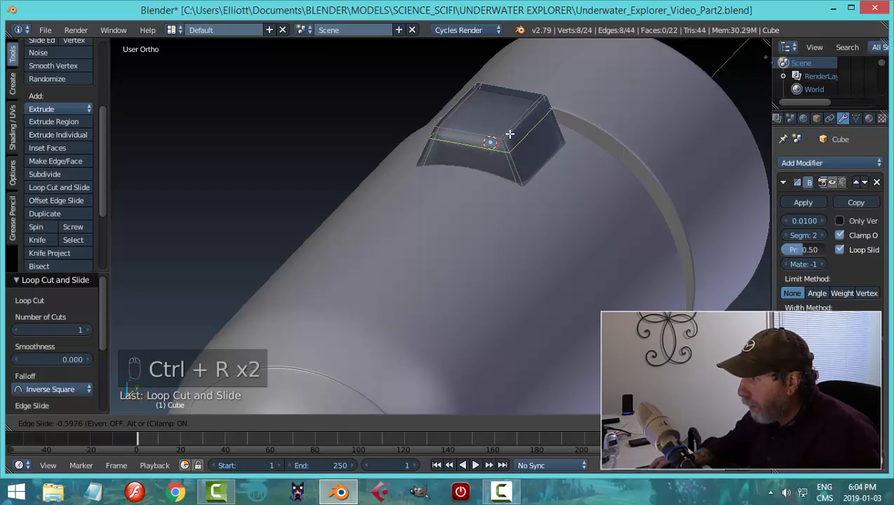
left_click(510, 125)
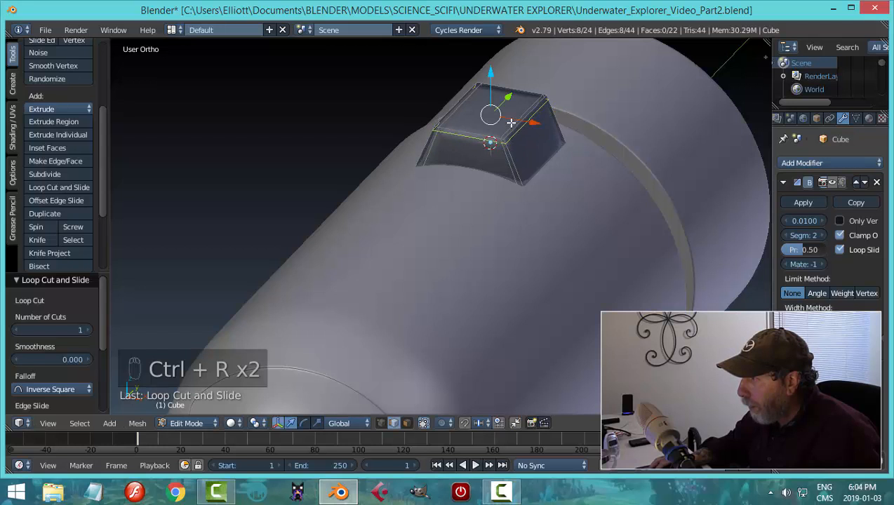
key("ctrl+r")
left_click(517, 161)
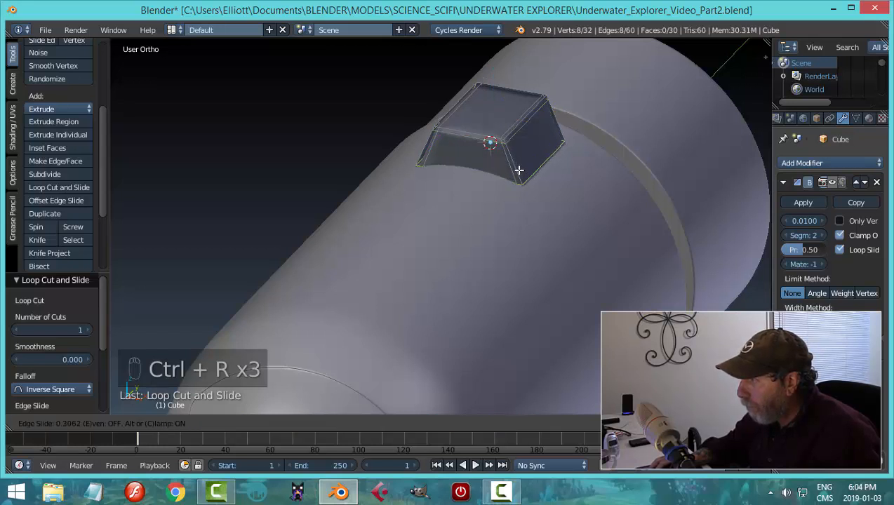
left_click(520, 171)
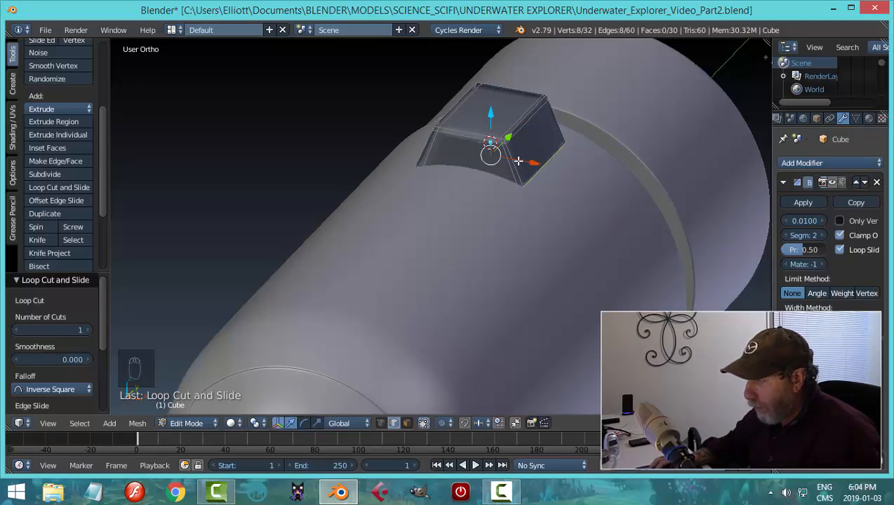
Add two evenly spaced horizontal loop cuts around the block's sloped sides and clear the selection
key("ctrl+r")
scroll(522, 159, "up", 1)
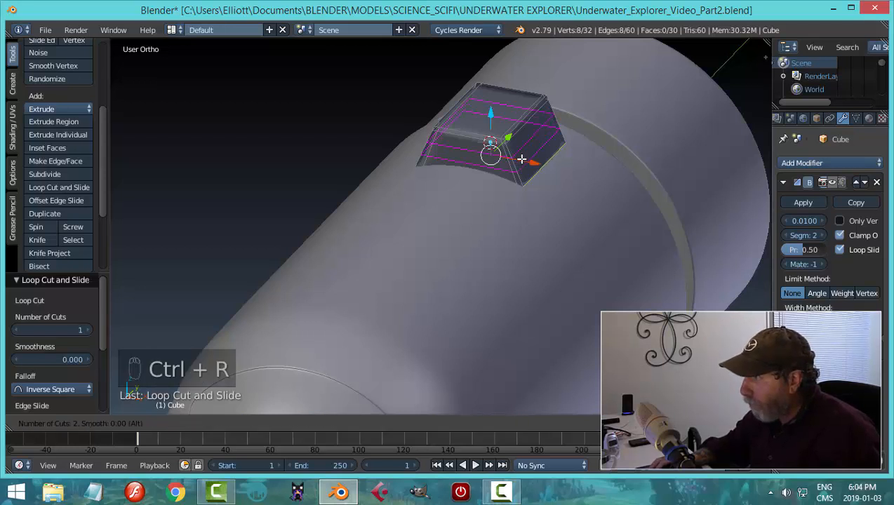
left_click(521, 158)
left_click(534, 159)
key("a")
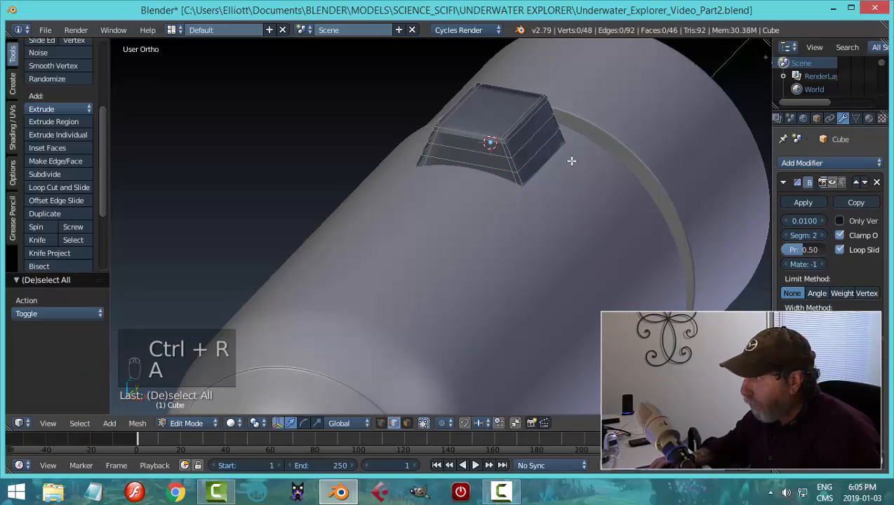
Add two loop cuts across the block and scale them apart along Y by about 2.67, near its front and back edges
middle_click_drag(570, 160, 531, 188)
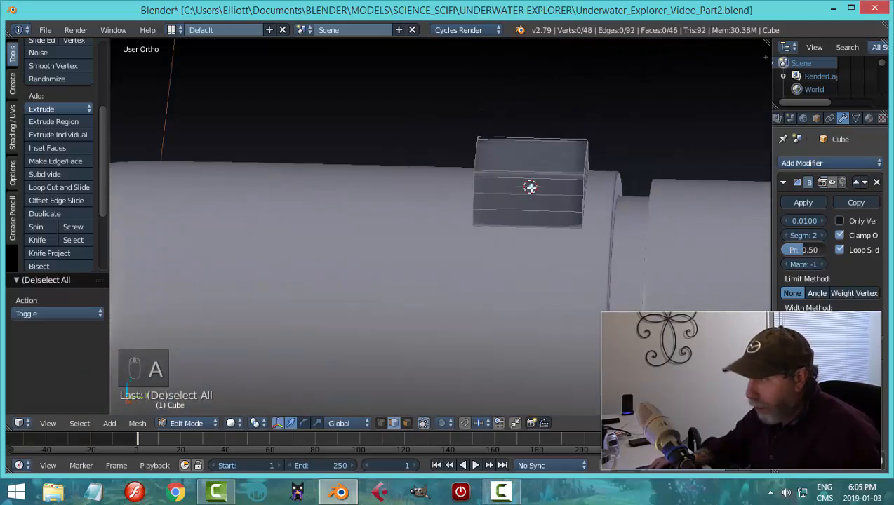
scroll(531, 188, "up", 1)
scroll(531, 187, "down", 1)
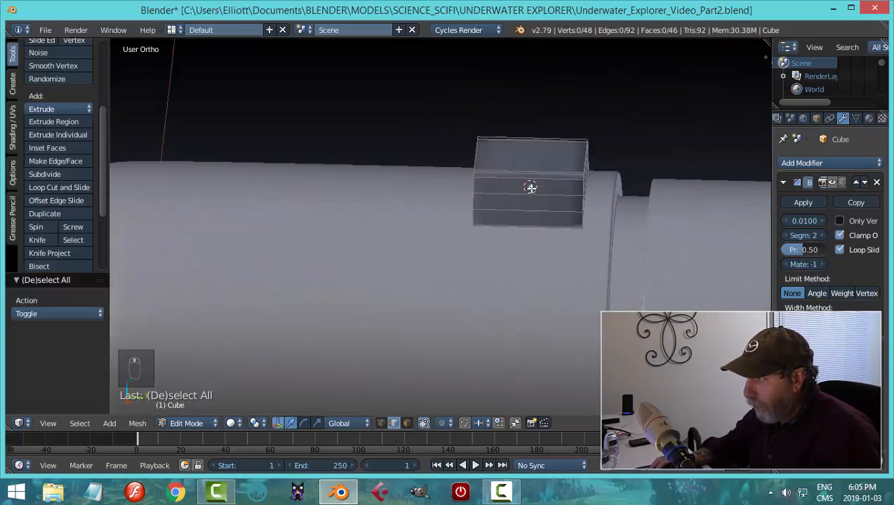
key("ctrl+r")
scroll(531, 187, "up", 1)
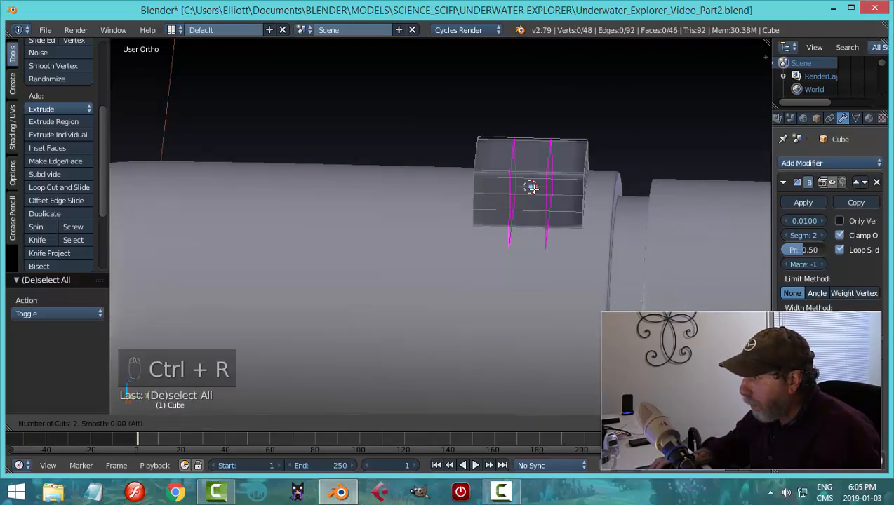
left_click(532, 188)
right_click(554, 190)
key("s")
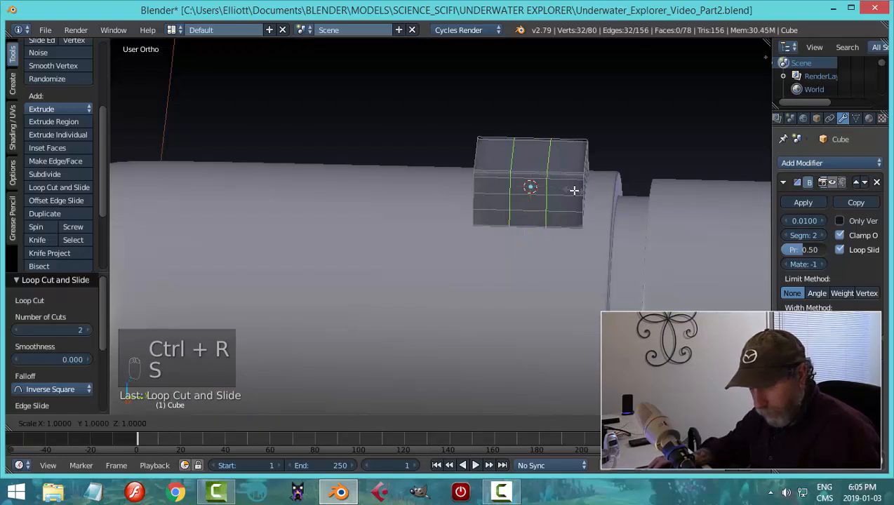
key("y")
left_click(645, 190)
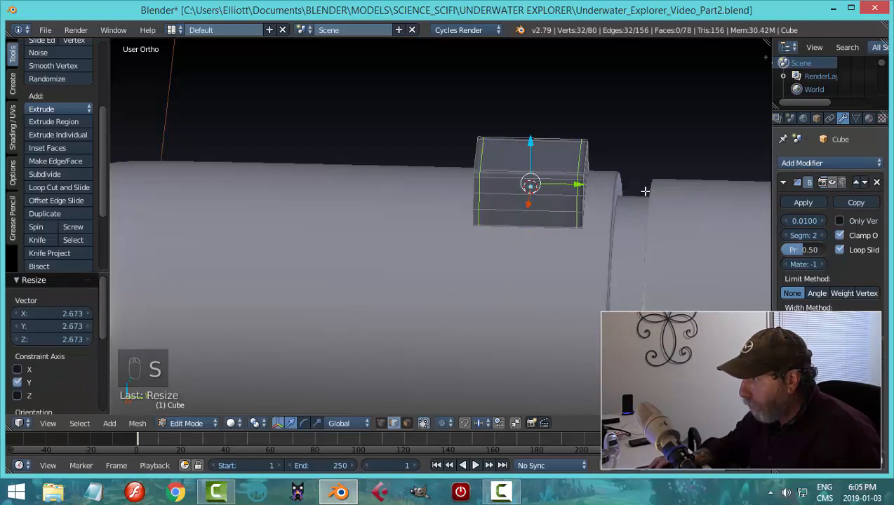
key("a")
Add a loop cut through the middle of the block, running along Y over its top face, and clear the selection
middle_click_drag(580, 210, 618, 205)
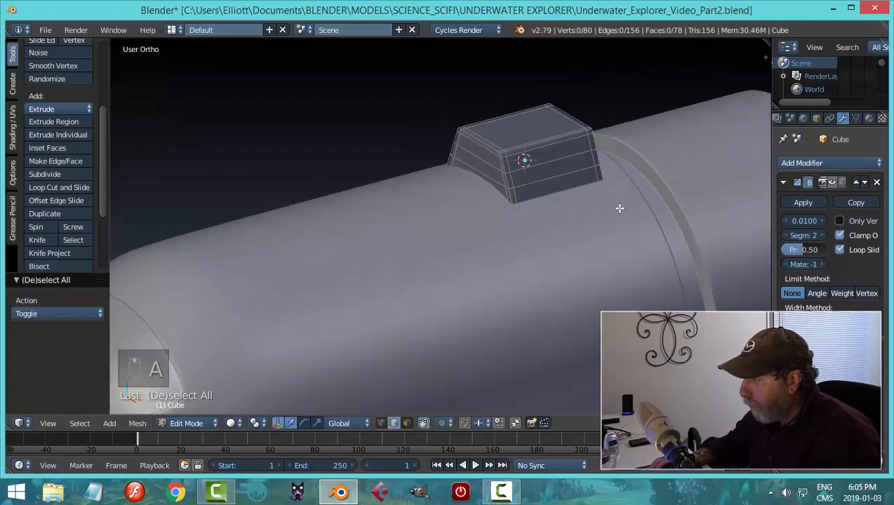
key("ctrl+Tab")
left_click(597, 211)
right_click(558, 172)
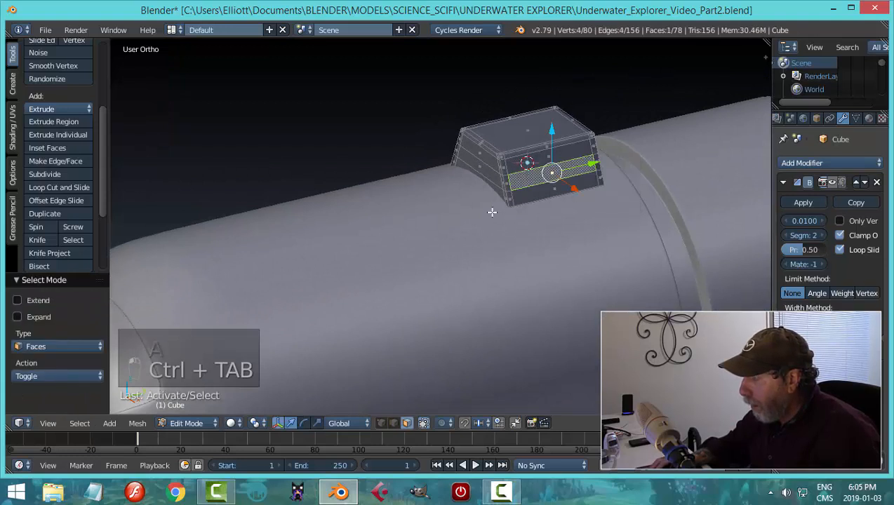
middle_click_drag(491, 211, 580, 212)
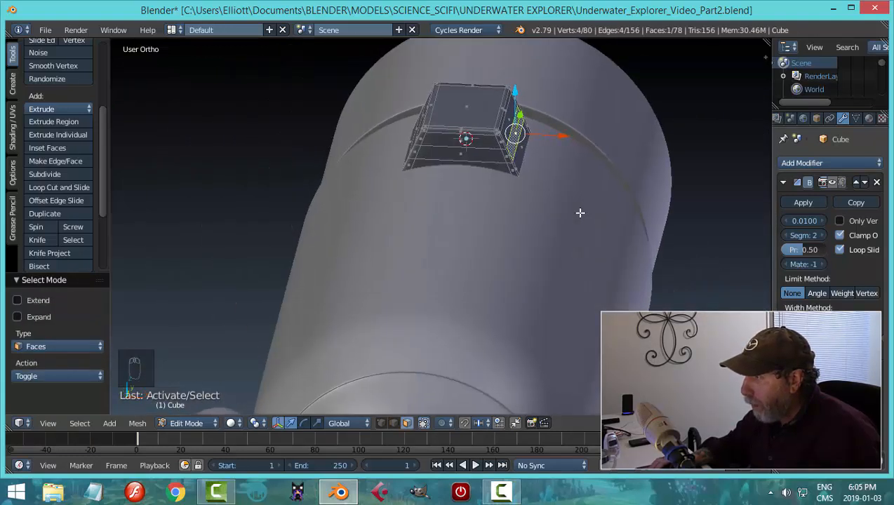
key("ctrl+r")
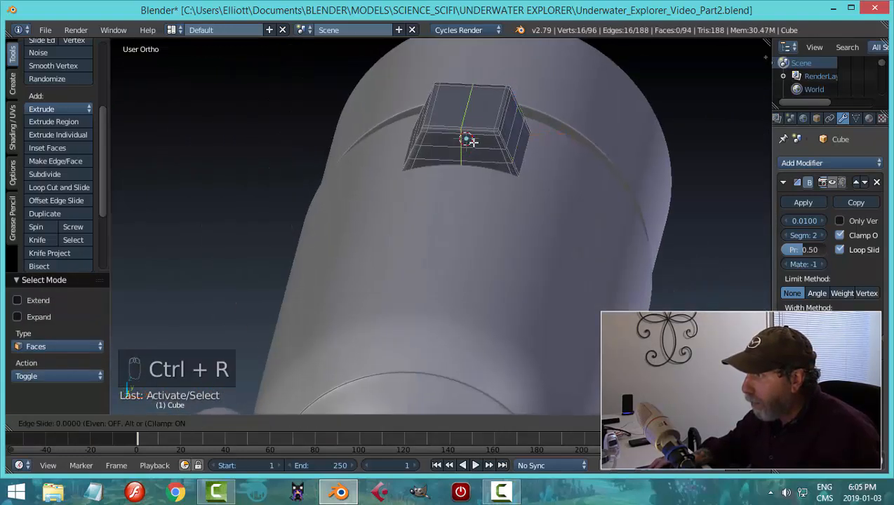
left_click(471, 141)
key("a")
In face select mode, select the long middle face on the block's +X side and extrude it outward about 0.41
middle_click_drag(567, 156, 575, 177)
key("ctrl+Tab")
left_click(554, 153)
right_click(563, 159)
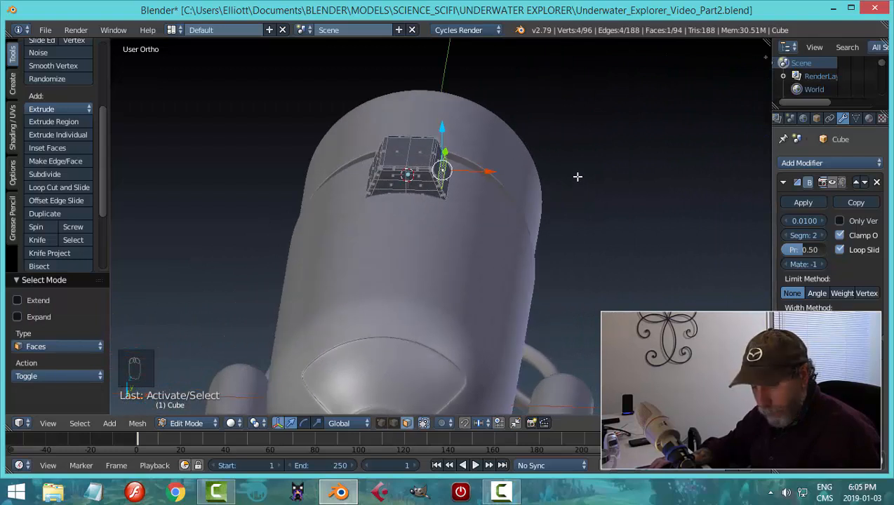
key("e")
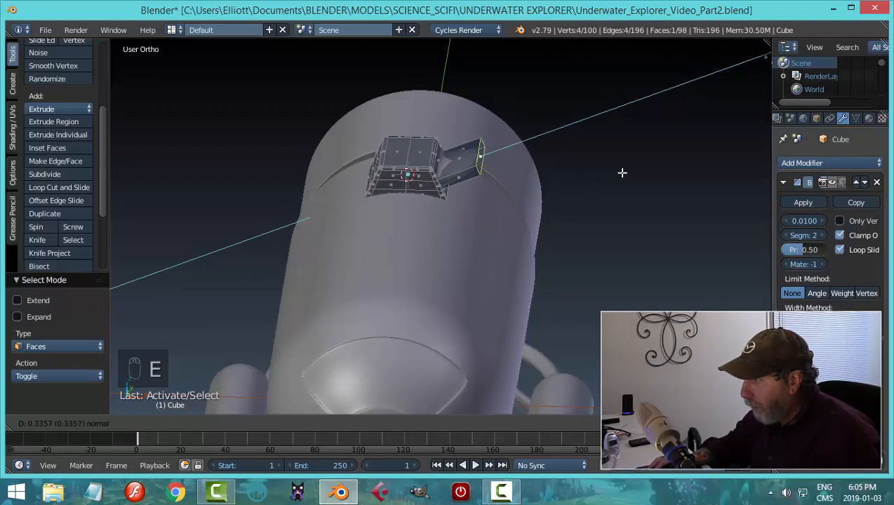
left_click(630, 173)
Move the end face of the extruded fin about 0.18 along Y so that the fin sweeps back
middle_click_drag(630, 174, 494, 200)
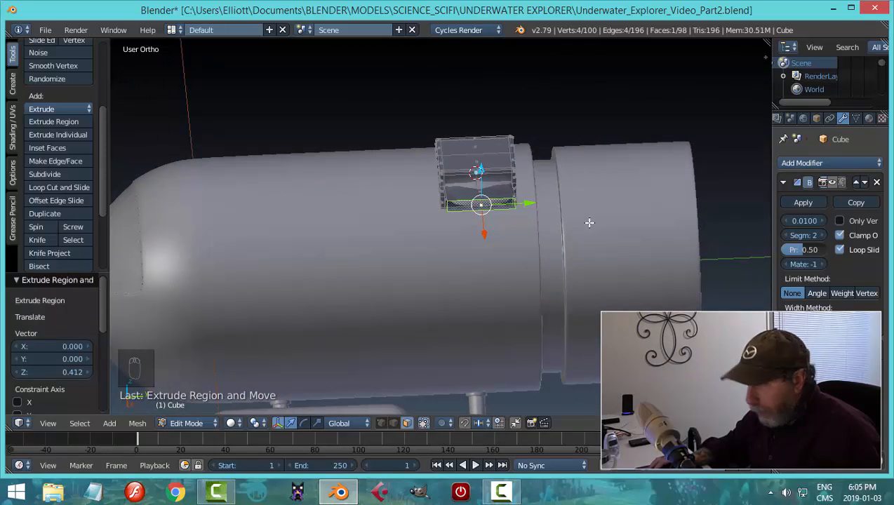
key("g")
key("y")
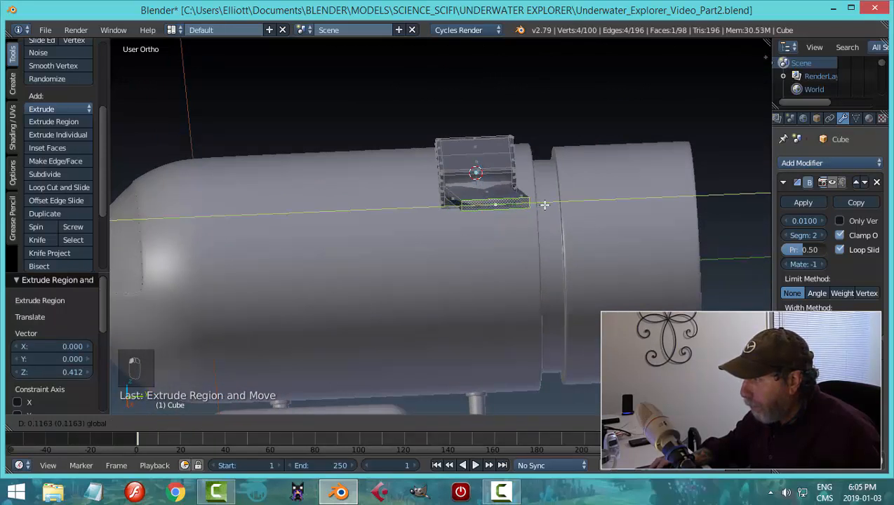
left_click(552, 204)
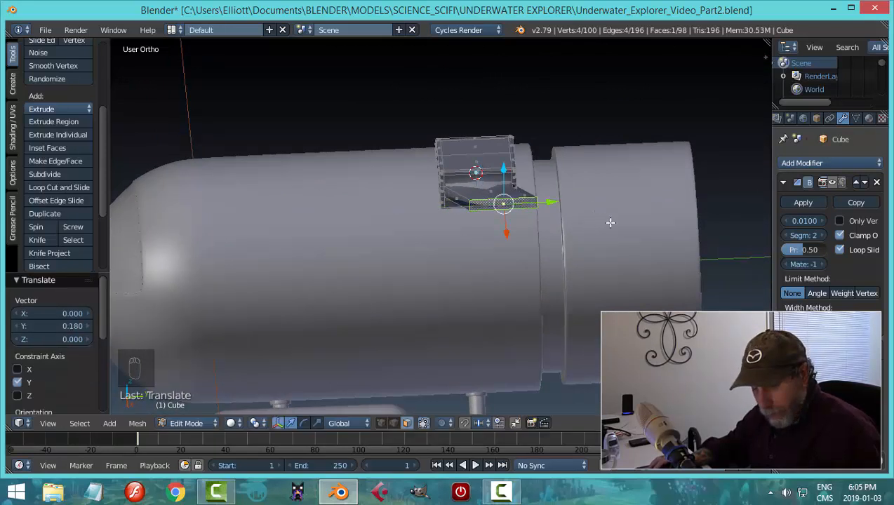
Scale the fin's end face to about 0.74 along Y and 0.70 along Z
key("s")
key("y")
left_click(582, 222)
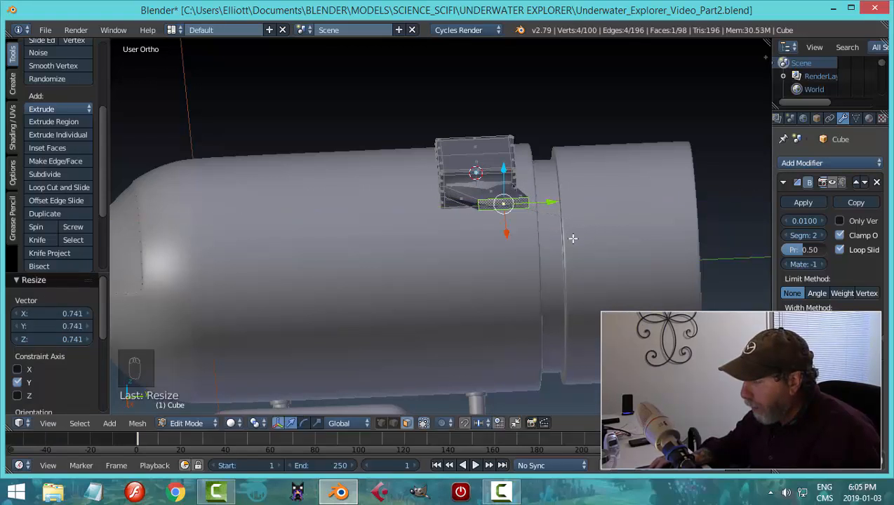
key("s")
key("z")
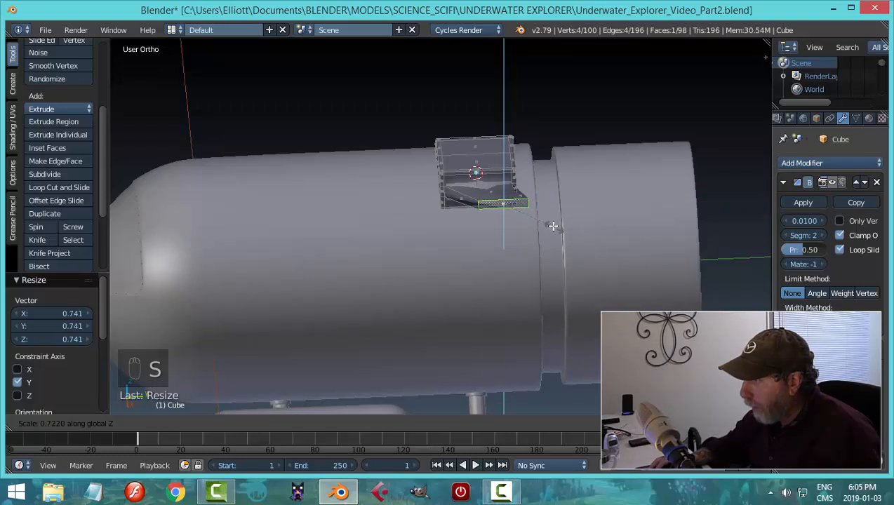
left_click(553, 225)
Preview the fin in Object Mode, return to Edit Mode and add loop cuts near the fin's root and its tip
middle_click_drag(485, 246, 591, 253)
key("Tab")
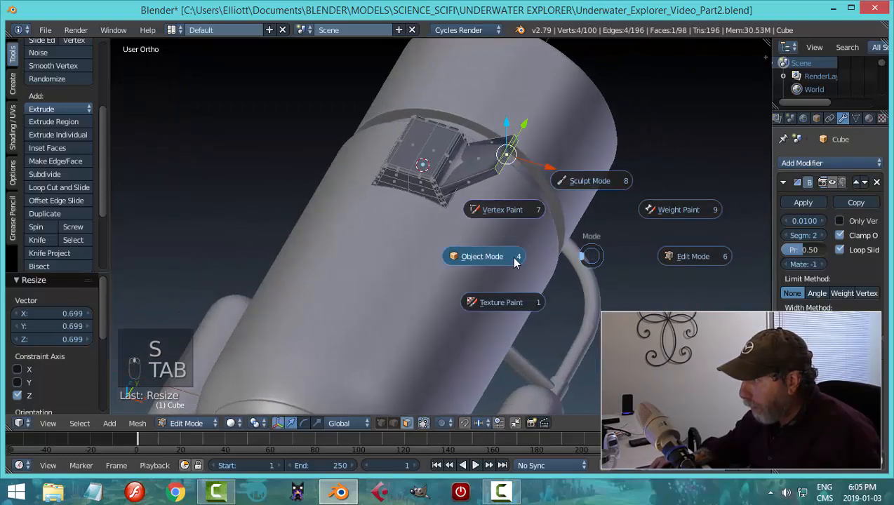
left_click(516, 258)
middle_click_drag(536, 238, 440, 181)
key("Tab")
left_click(602, 212)
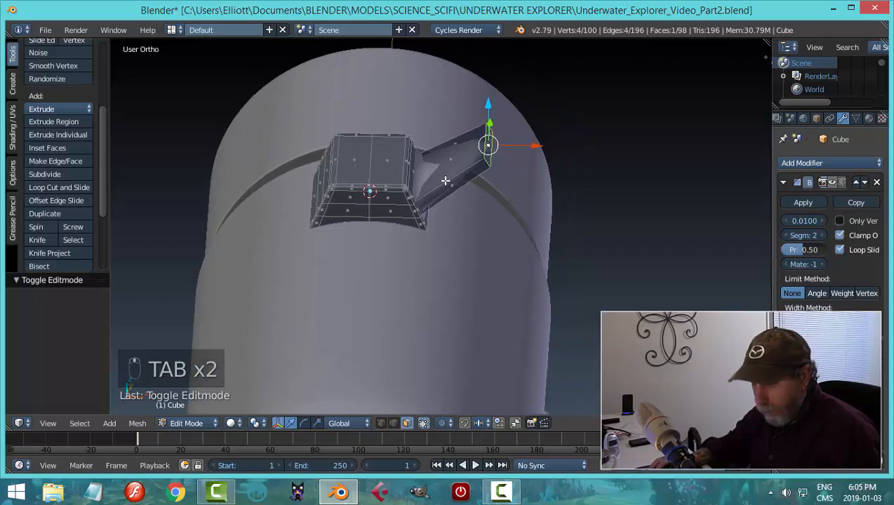
key("ctrl+r")
left_click(446, 181)
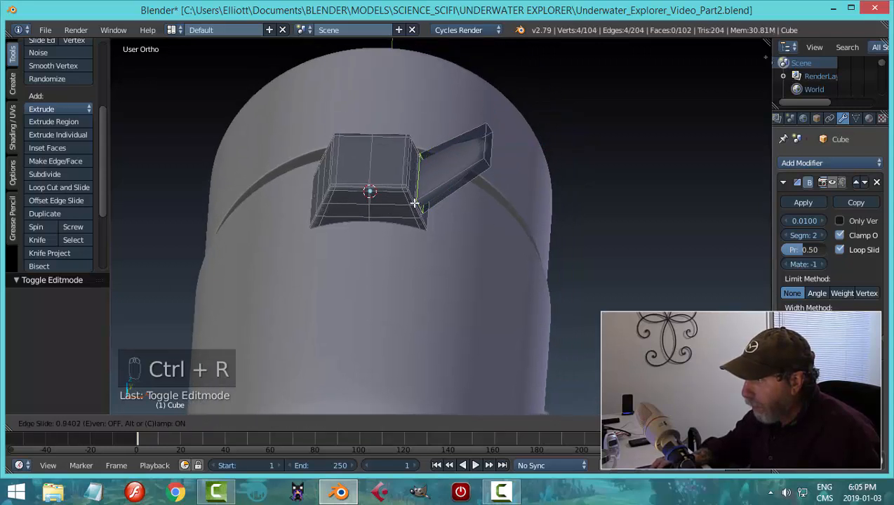
left_click(414, 203)
key("ctrl+r")
left_click(457, 181)
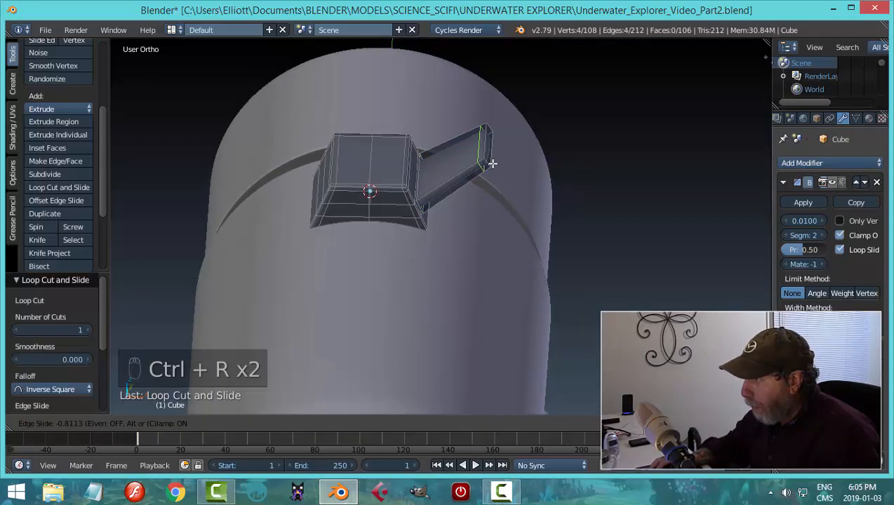
left_click(494, 163)
Add a loop cut along the fin's lower edge and around the block, and return to Object Mode
mouse_move(494, 163)
middle_mouse_down()
mouse_move(472, 178)
mouse_move(500, 164)
middle_mouse_up()
key("ctrl+r")
left_click(501, 162)
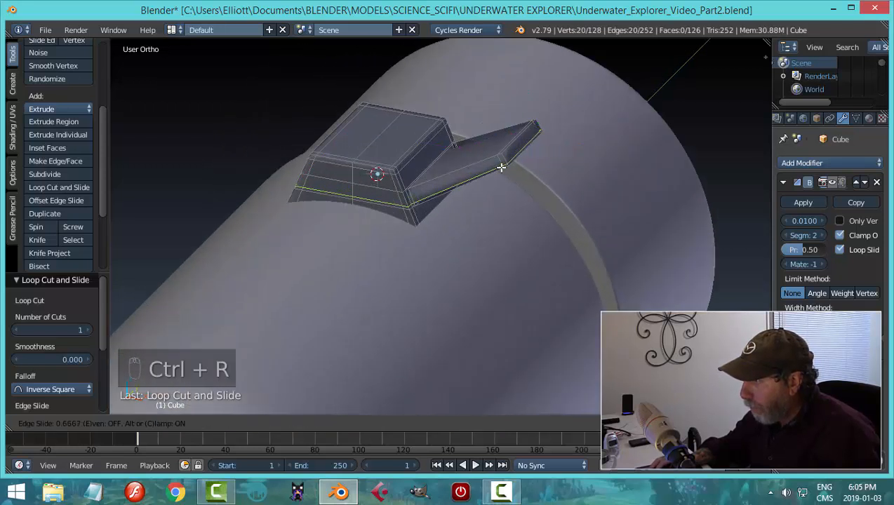
left_click(501, 167)
key("Tab")
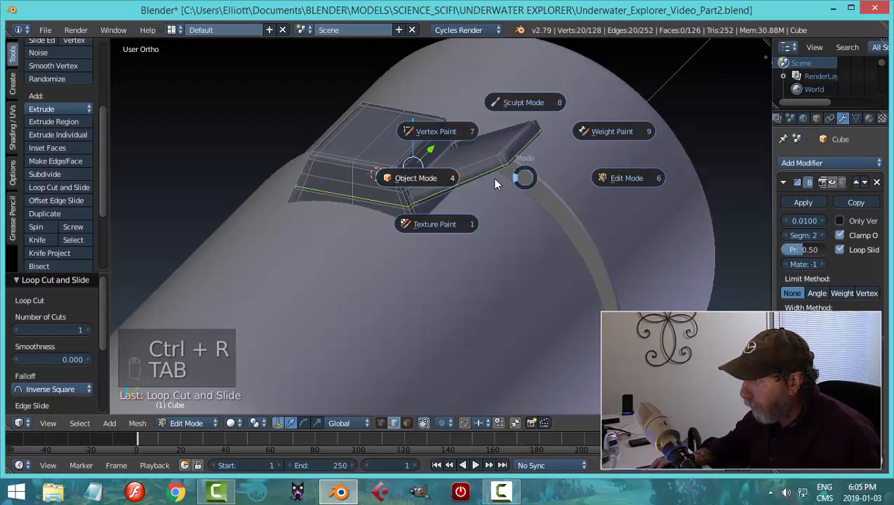
middle_click_drag(559, 188, 527, 188)
scroll(524, 186, "down", 2)
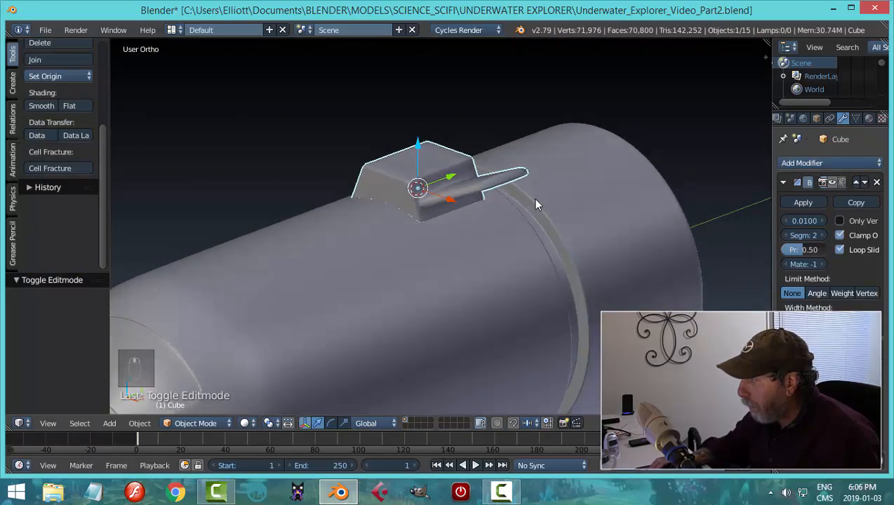
Remove the block's Bevel modifier and set the Subdivision Surface viewport subdivisions to 2
left_click(876, 182)
left_click(821, 249)
mouse_move(632, 238)
middle_mouse_down()
mouse_move(503, 245)
mouse_move(447, 227)
mouse_move(451, 207)
mouse_move(702, 215)
mouse_move(695, 234)
mouse_move(612, 273)
mouse_move(524, 266)
mouse_move(486, 245)
mouse_move(435, 237)
mouse_move(573, 211)
mouse_move(670, 213)
mouse_move(698, 226)
mouse_move(642, 237)
middle_mouse_up()
Enter Edit Mode with nothing selected and show the block in wireframe shading from the top view
key("Tab")
left_click(606, 237)
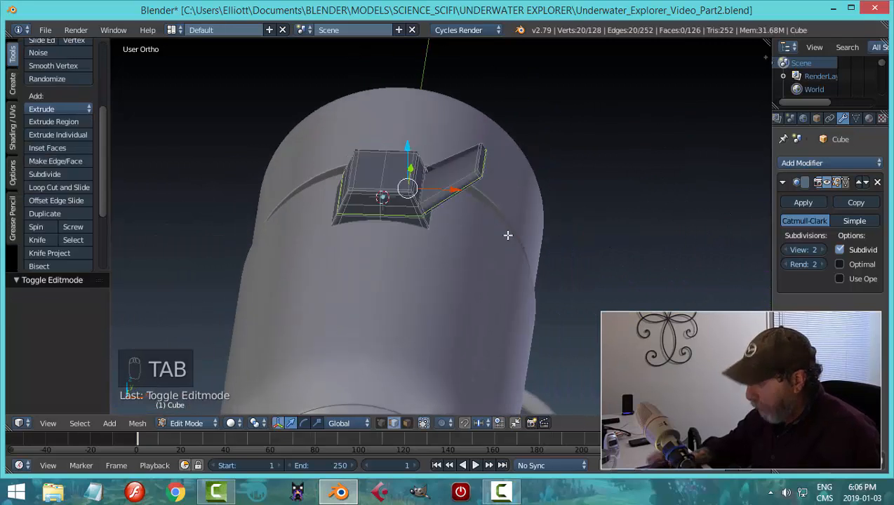
key("a")
key("a")
key("KP_7")
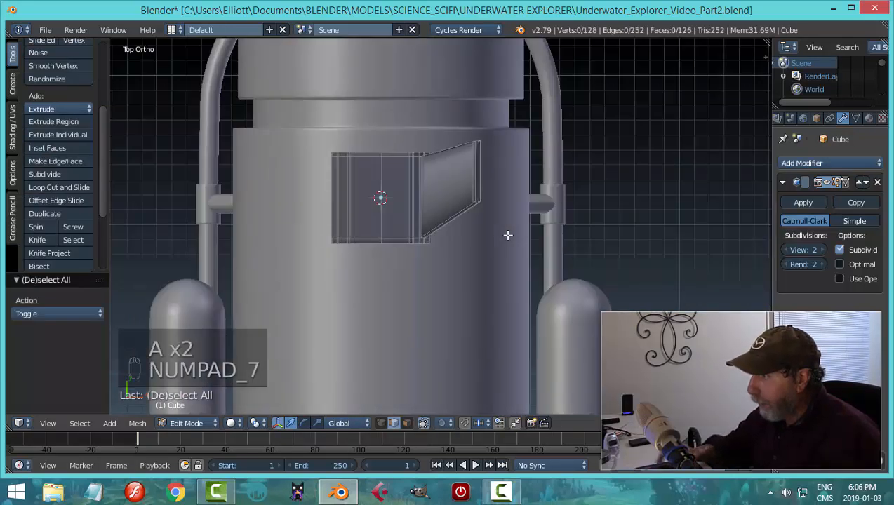
key("z")
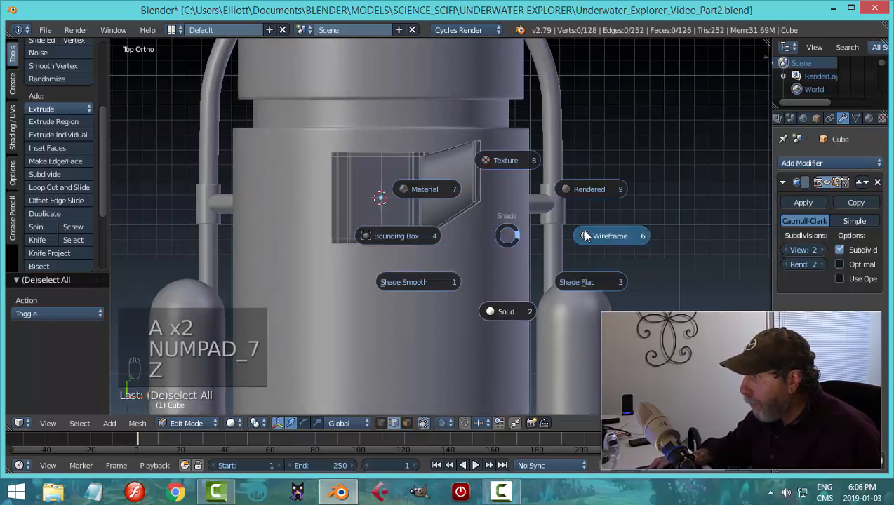
left_click(603, 233)
In vertex select mode, delete all vertices of the block on the -X side of its centre line, opposite the fin
key("ctrl+Tab")
left_click(496, 203)
key("b")
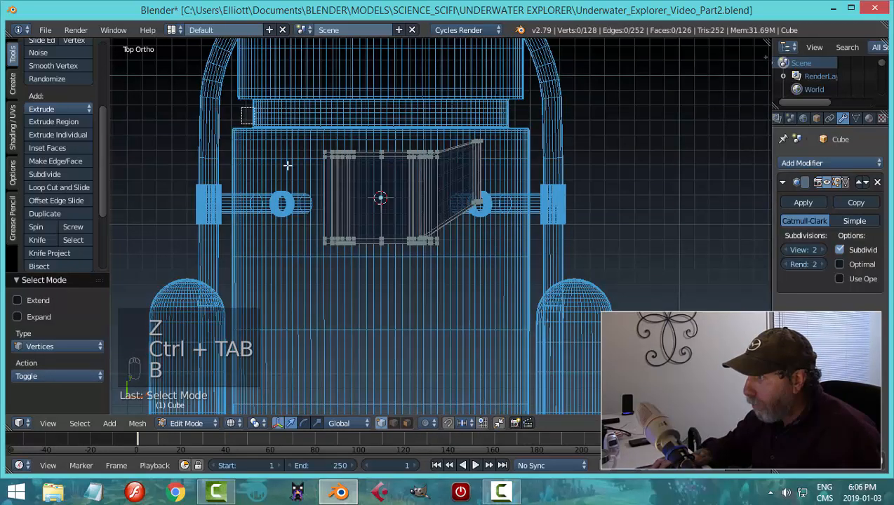
left_click_drag(238, 105, 371, 291)
key("x")
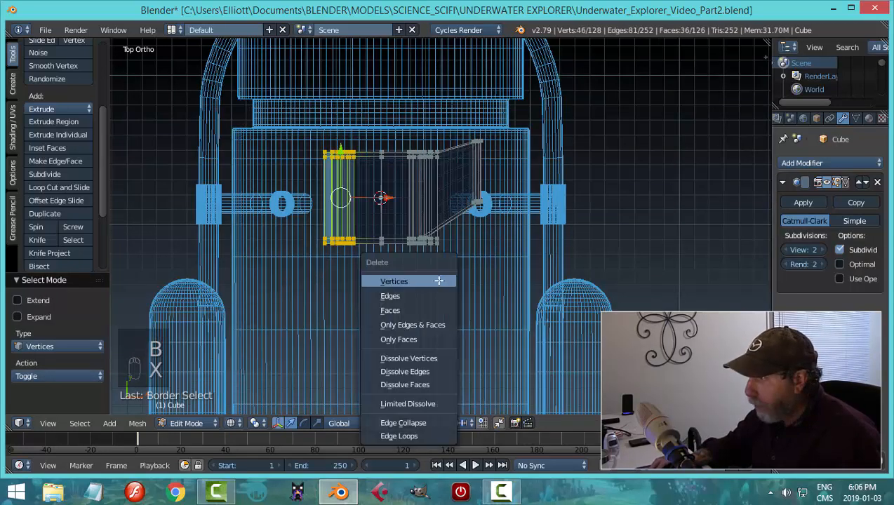
left_click(439, 281)
Add a Mirror modifier to the half block, and return to Object Mode in solid shading
left_click(805, 162)
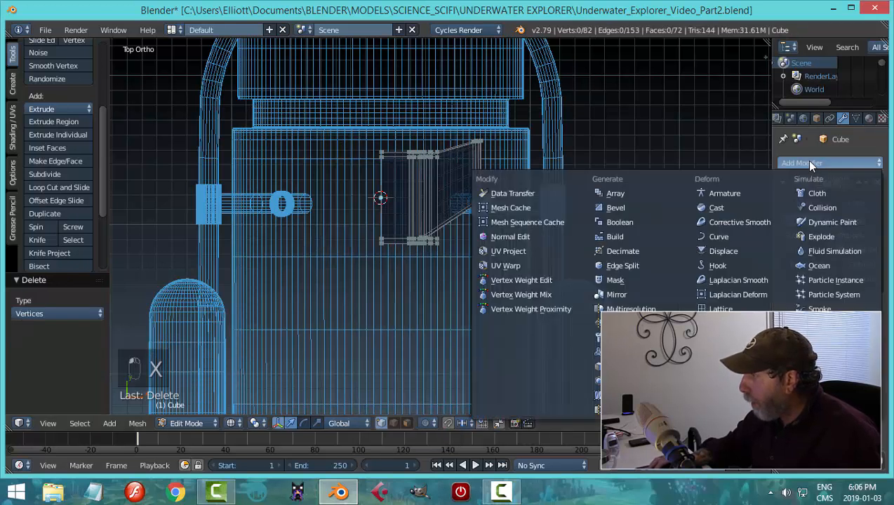
left_click(630, 292)
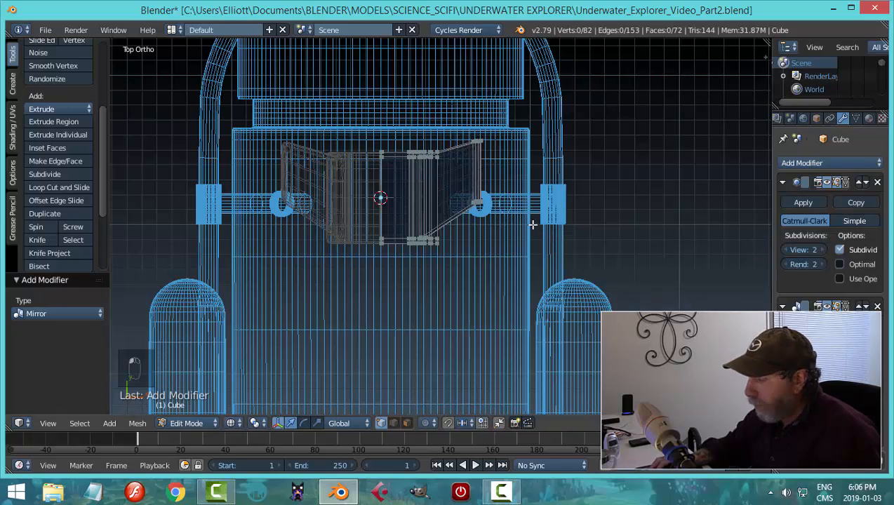
key("Tab")
key("z")
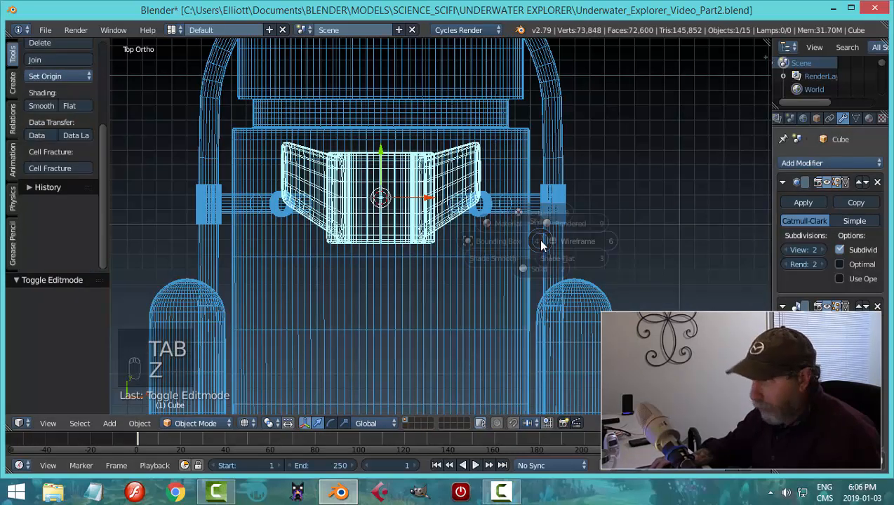
left_click(551, 316)
mouse_move(551, 278)
middle_mouse_down()
mouse_move(470, 225)
mouse_move(523, 188)
middle_mouse_up()
Inspect the mirrored block's mesh in Edit Mode, and return to Object Mode with nothing selected
key("Tab")
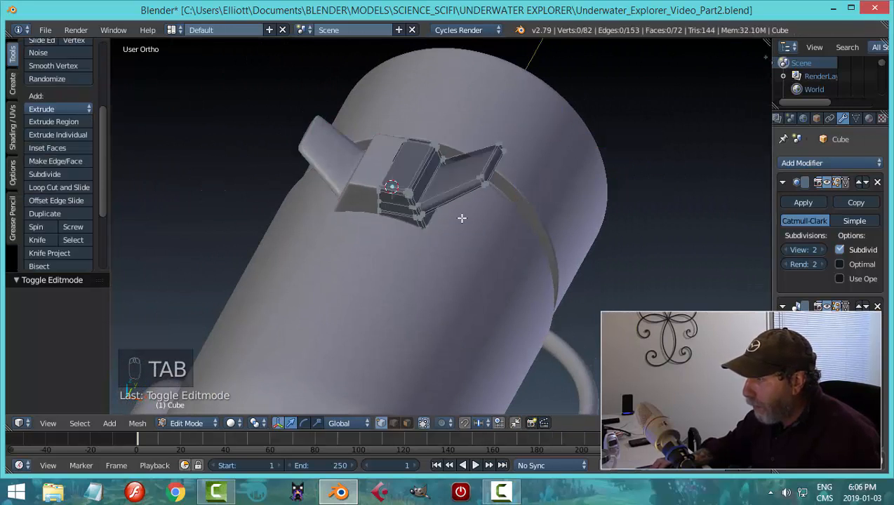
middle_click_drag(461, 218, 499, 209)
key("a")
key("a")
left_click_drag(469, 190, 470, 192)
key("a")
key("Tab")
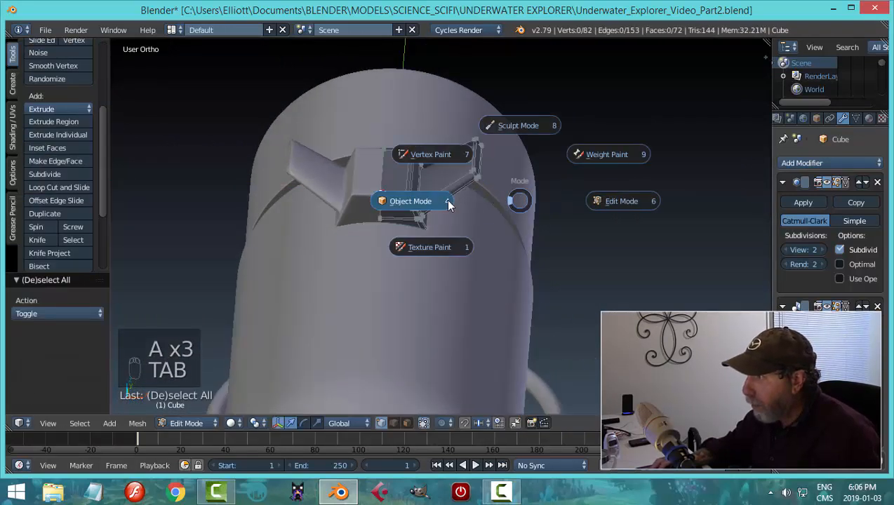
middle_click_drag(548, 205, 479, 184)
key("a")
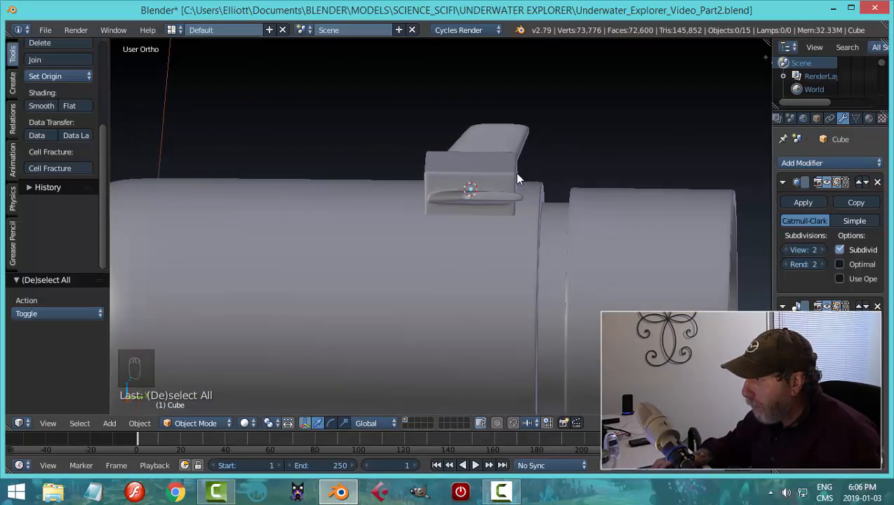
Add a mesh circle at the 3D cursor on the block and rotate it 90° about the X axis
middle_click_drag(599, 205, 532, 185)
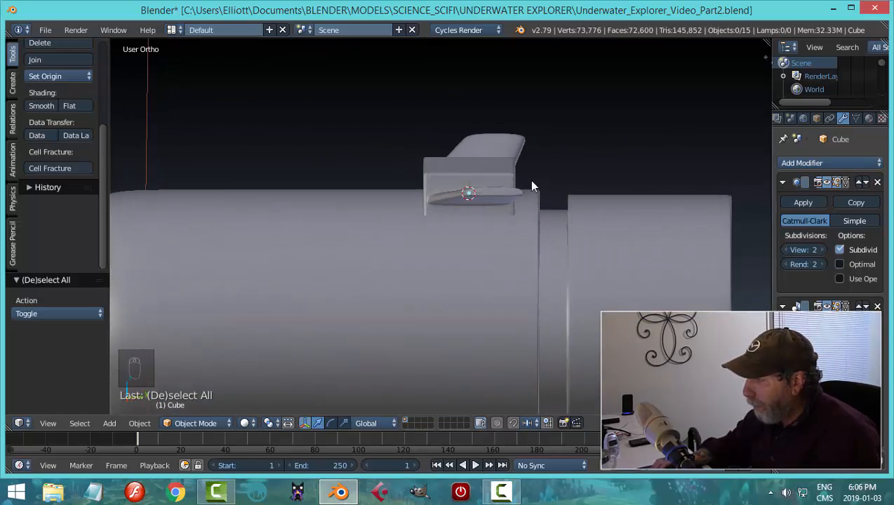
middle_click_drag(479, 189, 528, 203)
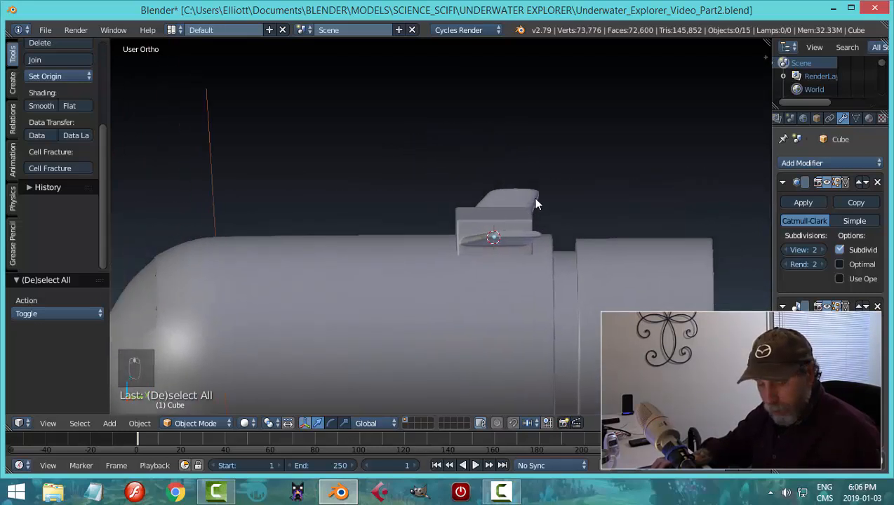
key("shift+a")
mouse_move(537, 199)
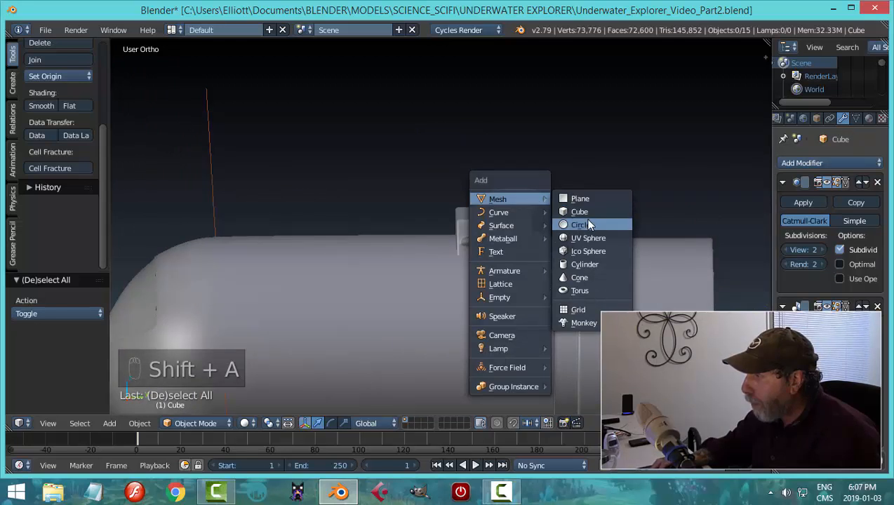
left_click(588, 224)
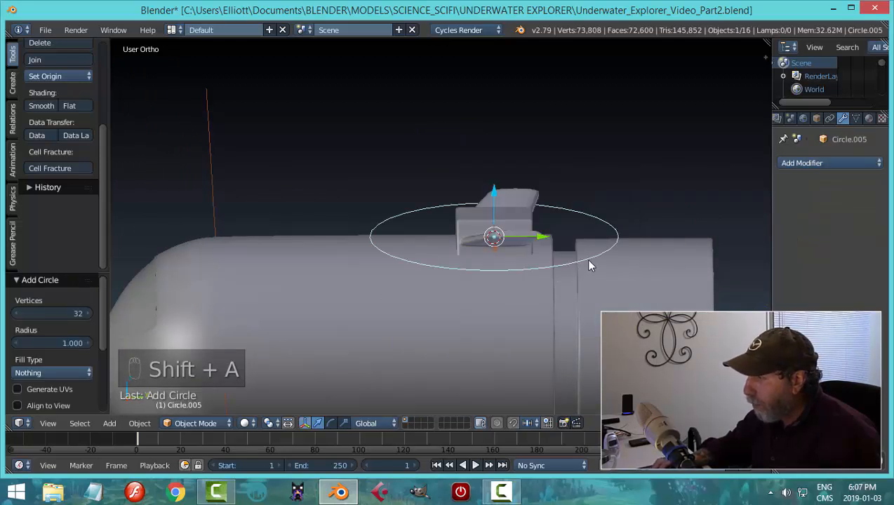
key("r")
key("x")
key("9")
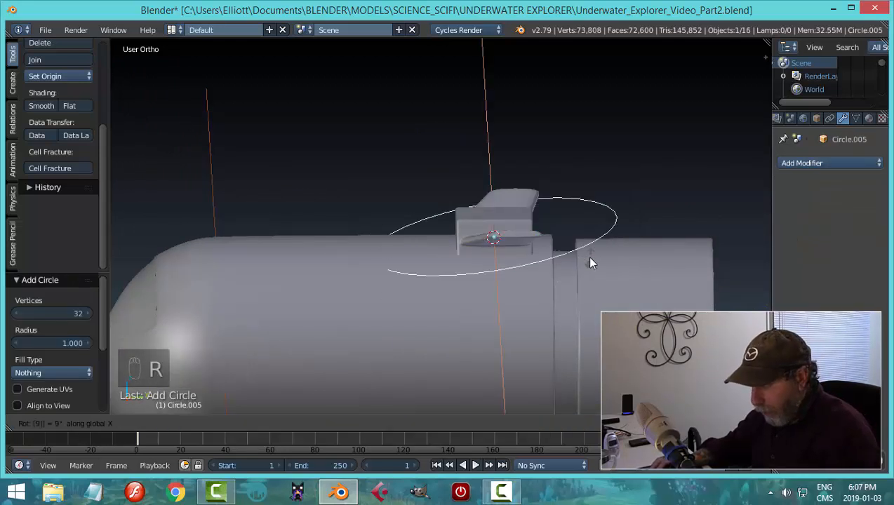
key("0")
key("Return")
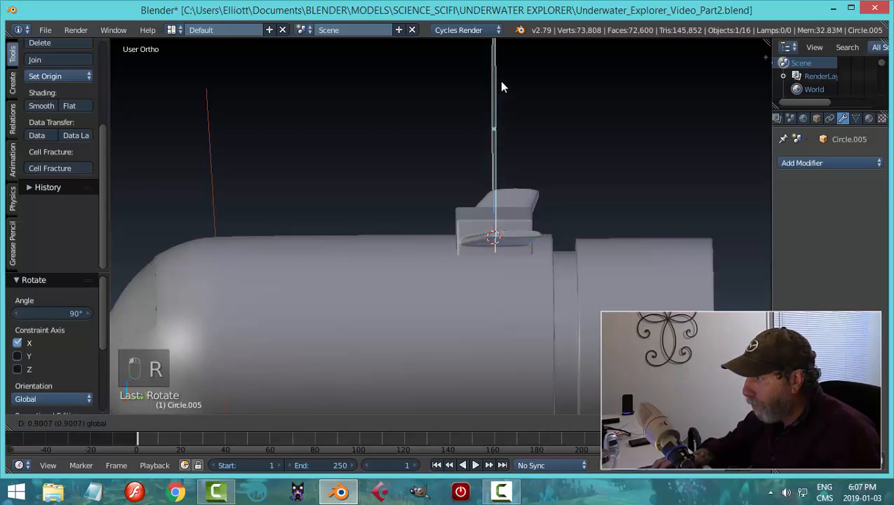
Raise the circle above the block, scale its vertices to about 0.477 in Edit Mode, and adjust its height
left_click_drag(502, 82, 501, 80)
scroll(517, 154, "down", 4)
middle_click_drag(517, 154, 474, 140)
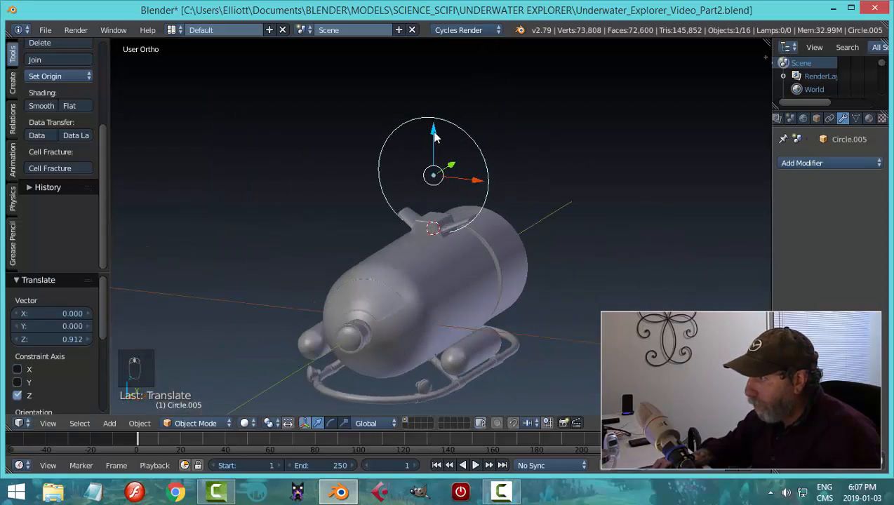
key("Tab")
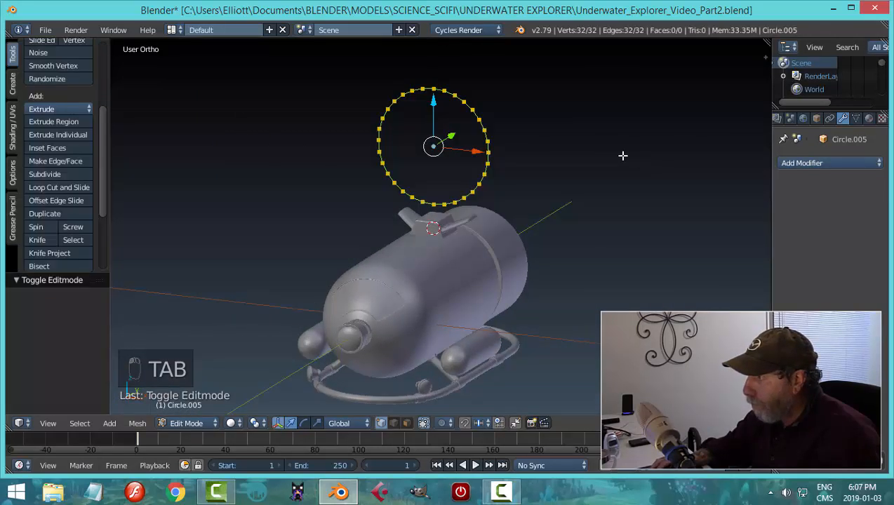
key("s")
left_click(518, 176)
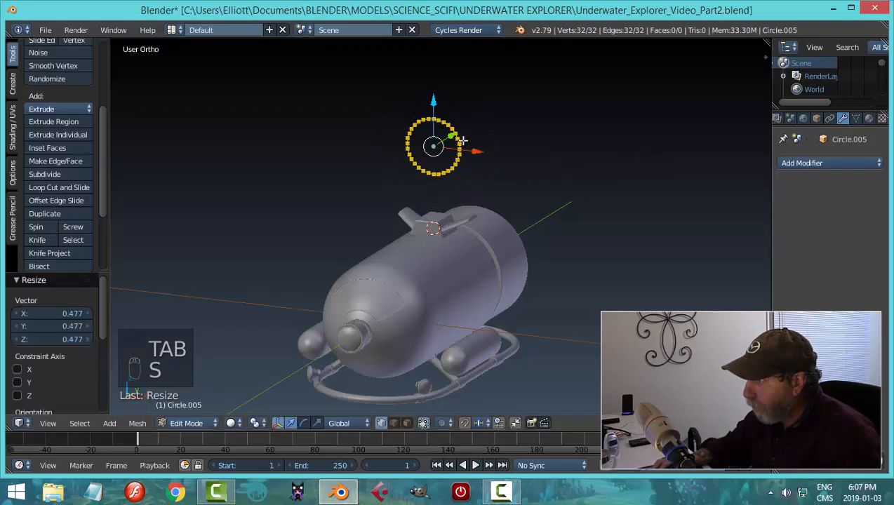
left_click_drag(436, 102, 436, 136)
middle_click_drag(436, 136, 576, 208)
Extrude the circle about 0.18 along Y and scale the new ring to about 0.315 to form a cone-shaped dish
key("e")
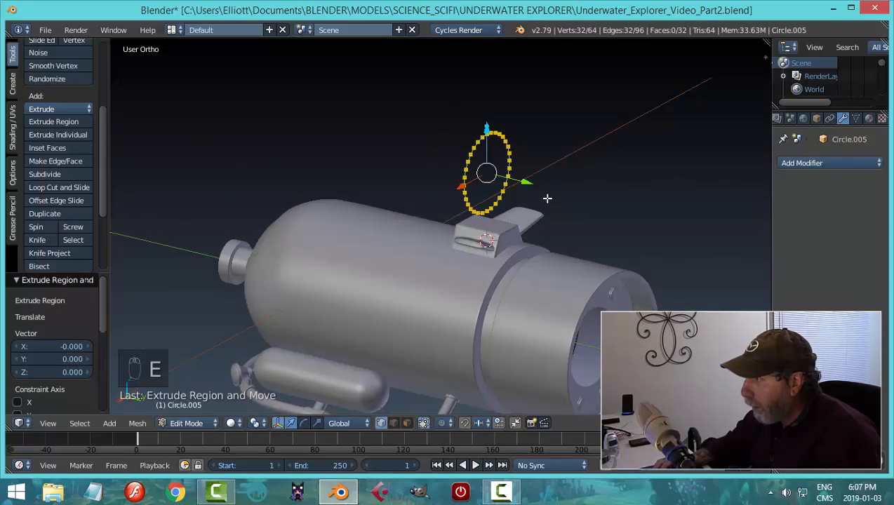
left_click(551, 188)
key("s")
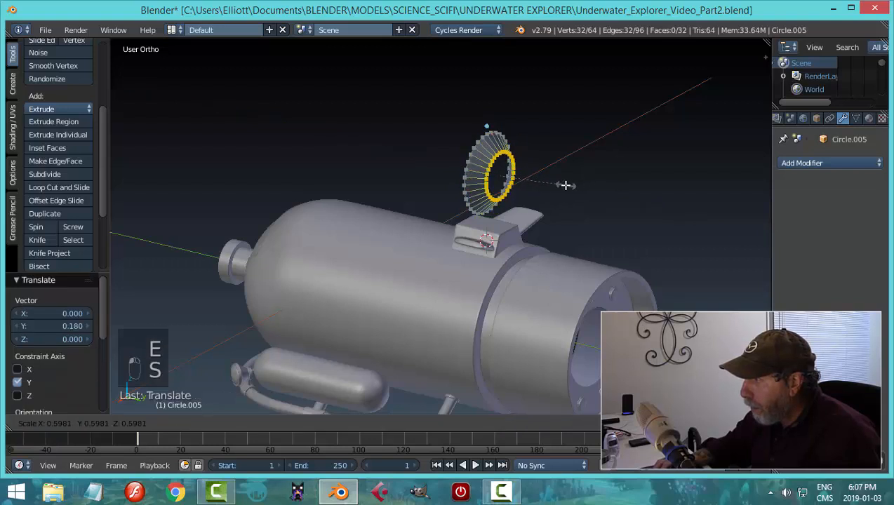
left_click(537, 185)
middle_click_drag(537, 185, 649, 183)
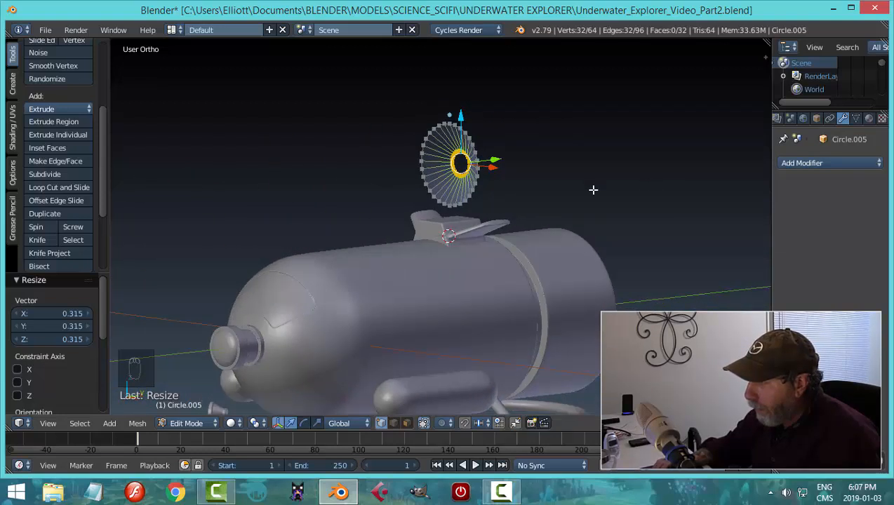
Extrude the dish's small inner ring about -0.035 along Y, back into the cone
scroll(570, 193, "up", 2)
middle_click_drag(568, 167, 561, 200)
key("e")
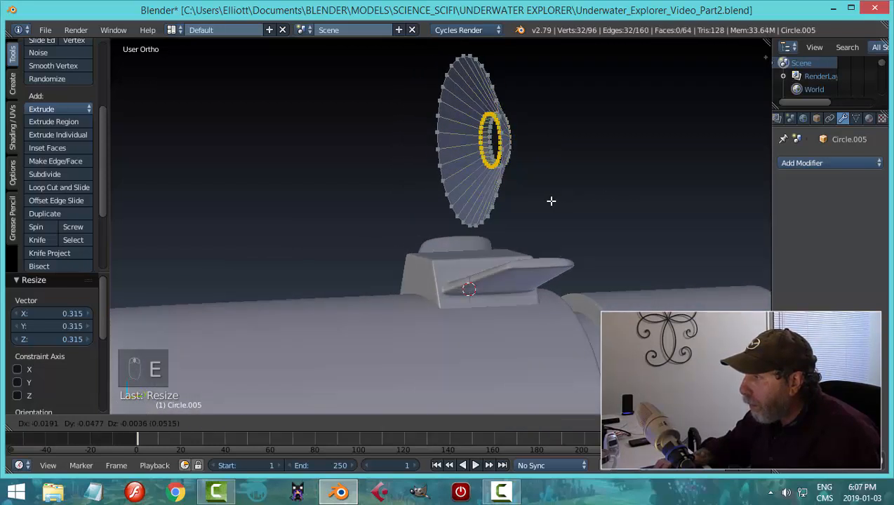
right_click(551, 202)
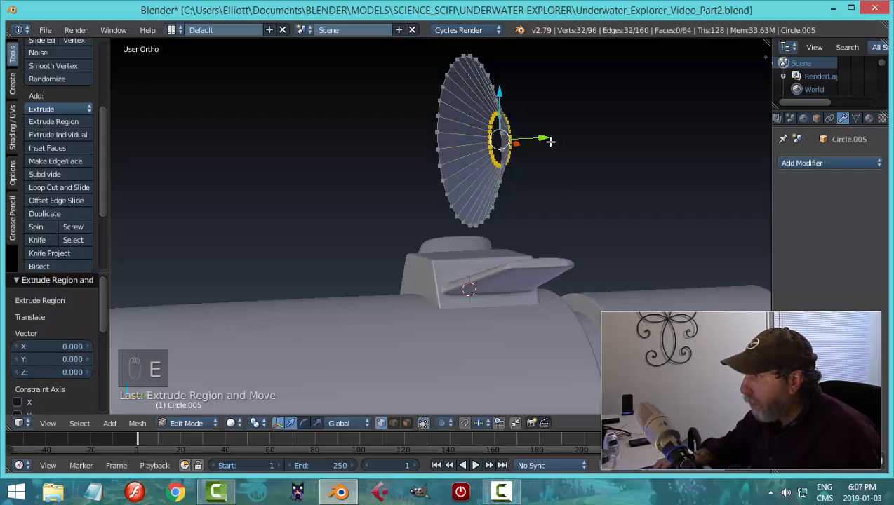
left_click_drag(549, 141, 534, 136)
middle_click_drag(534, 135, 555, 197)
scroll(532, 213, "up", 1)
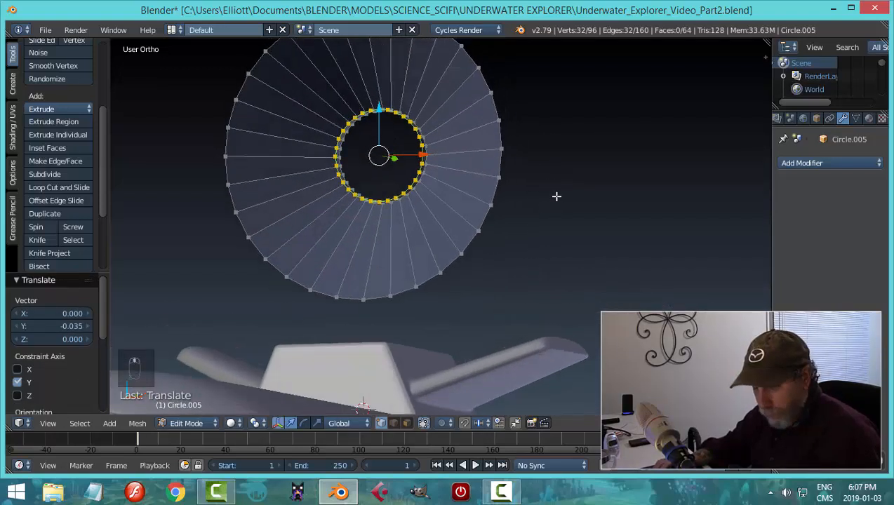
Extrude the inner ring inward twice, first slightly smaller and the second time scaled to about 0.372
key("e")
right_click(556, 196)
key("s")
left_click(537, 193)
key("e")
right_click(531, 195)
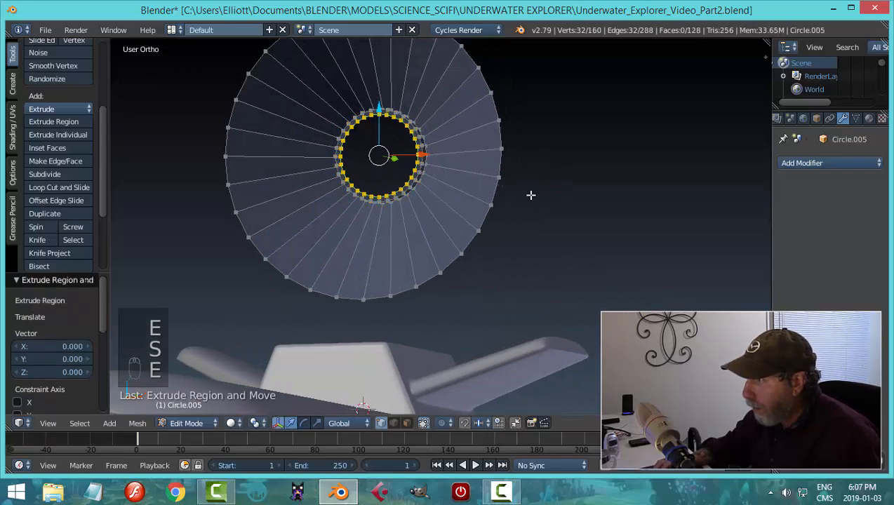
key("s")
left_click(418, 201)
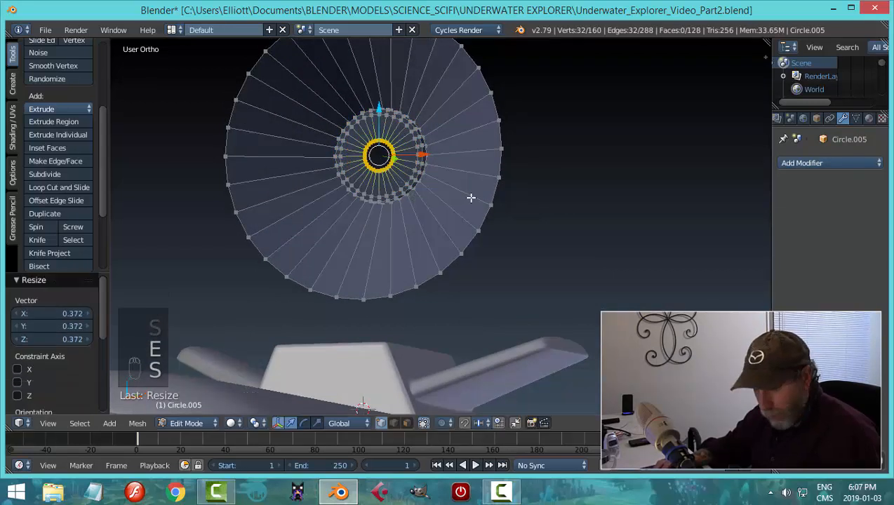
Extrude the innermost ring once more and merge its vertices at the center to close the hole
key("e")
right_click(470, 198)
key("alt+m")
left_click(471, 198)
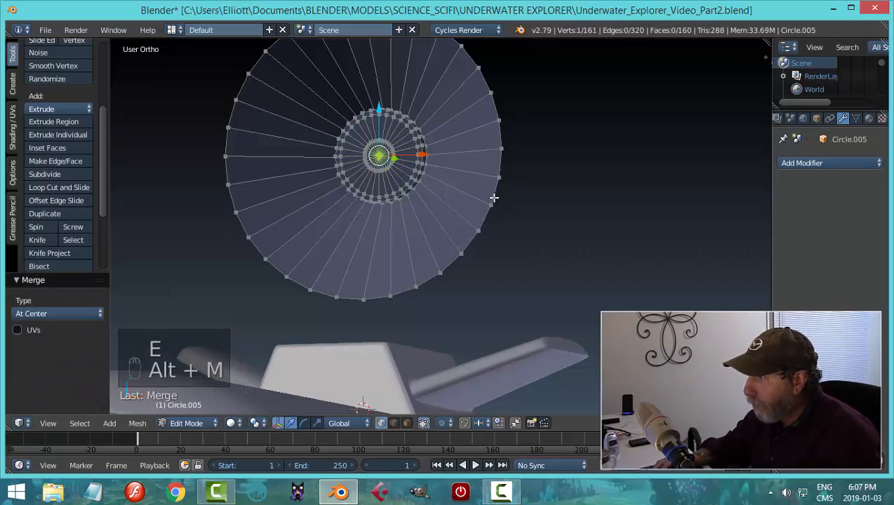
key("Tab")
left_click(531, 197)
mouse_move(535, 202)
middle_mouse_down()
mouse_move(517, 216)
mouse_move(399, 199)
mouse_move(549, 193)
mouse_move(465, 205)
mouse_move(527, 199)
mouse_move(534, 207)
middle_mouse_up()
key("ctrl+Tab")
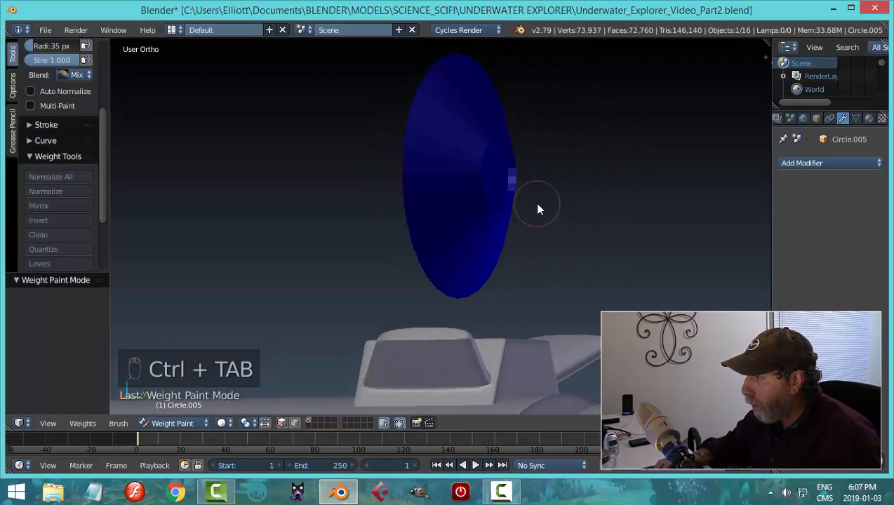
left_click(170, 423)
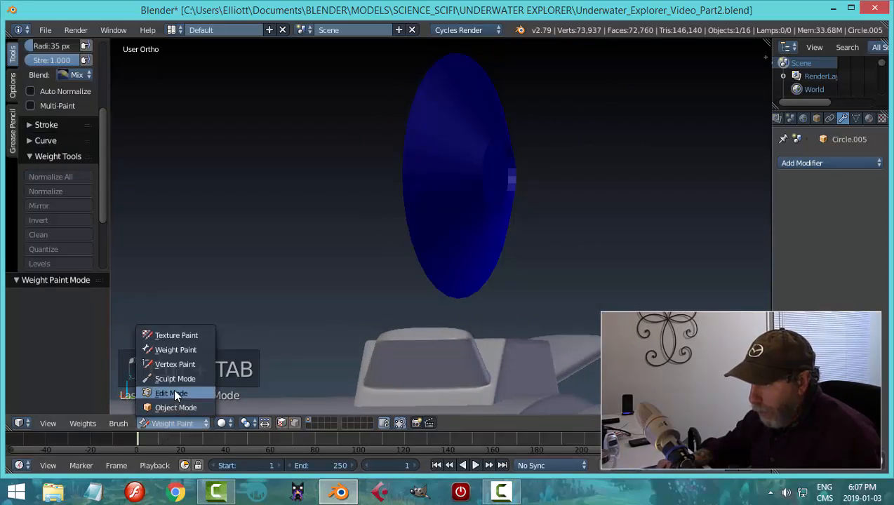
left_click(173, 393)
Select the edge loop where the cone meets the hub and extrude it along Y out the back of the dish
middle_click_drag(494, 216, 459, 224)
key("a")
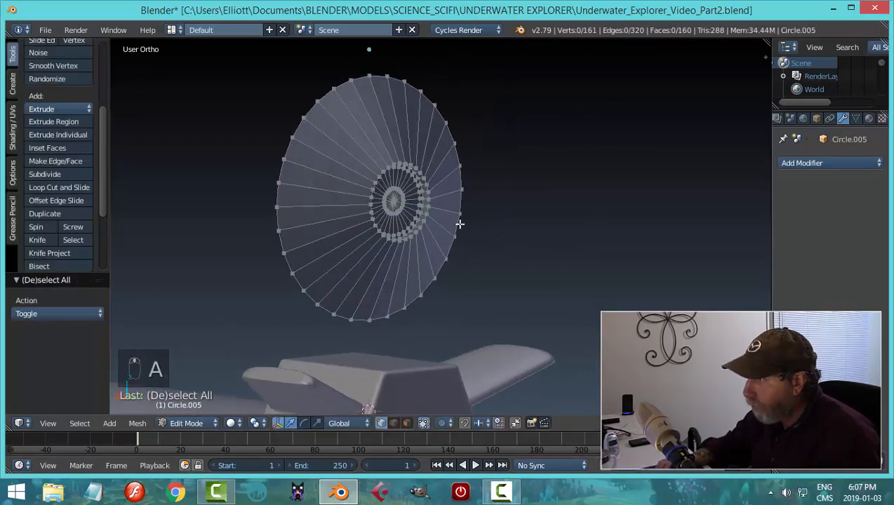
scroll(459, 224, "up", 3)
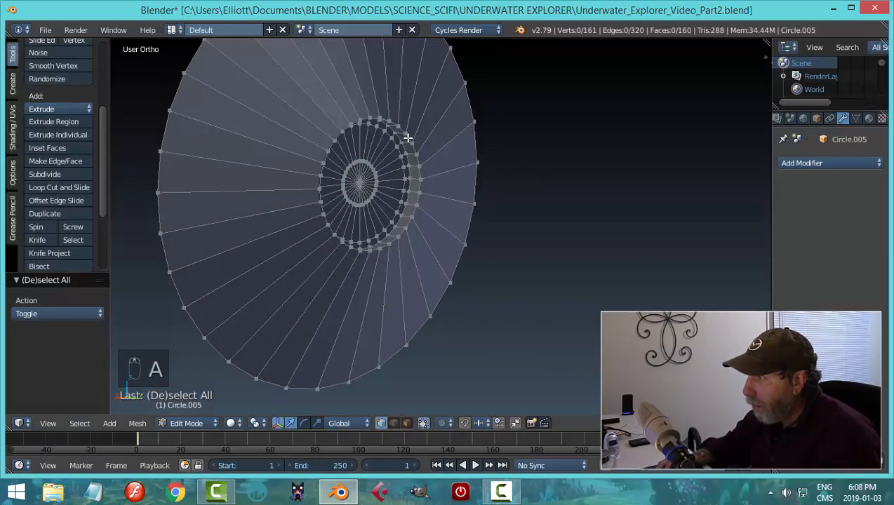
left_click(407, 138, "alt")
middle_click_drag(468, 199, 512, 241)
key("e")
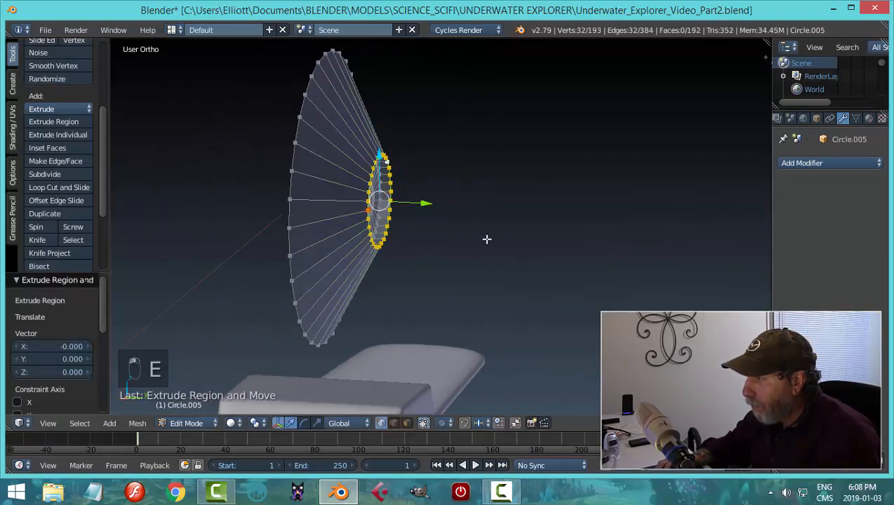
left_click(452, 209)
Extrude the rear ring inward twice, scaling the first ring to about 0.896 and the second considerably smaller
middle_click_drag(453, 209, 556, 229)
key("e")
key("s")
left_click(527, 224)
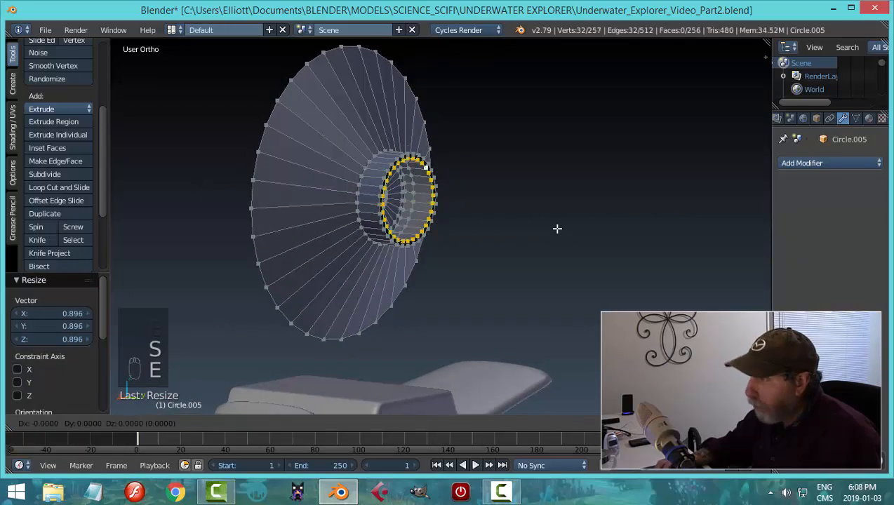
key("e")
key("s")
left_click(481, 247)
Extrude the smallest rear ring and merge its vertices at the center to cap the hub
key("e")
right_click(513, 242)
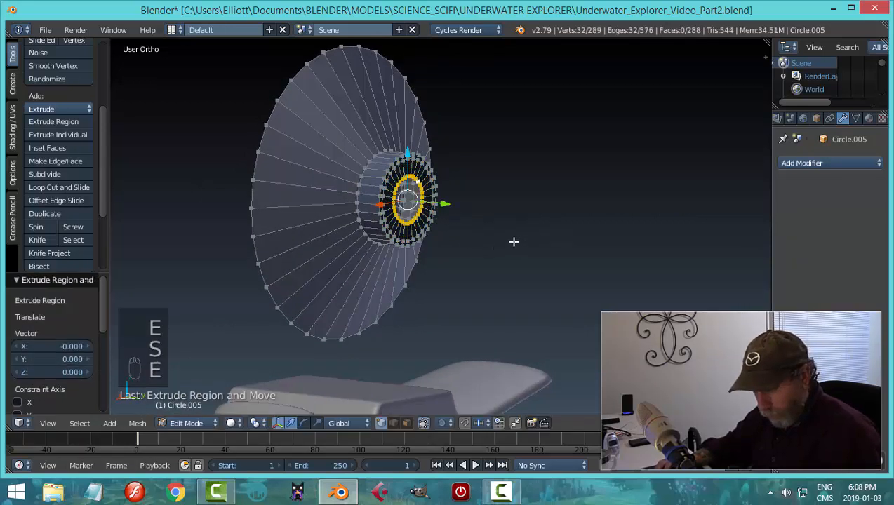
key("alt+m")
left_click(513, 242)
Select the whole dish mesh, recalculate its normals outward, deselect everything and return to Object Mode
key("a")
key("a")
key("a")
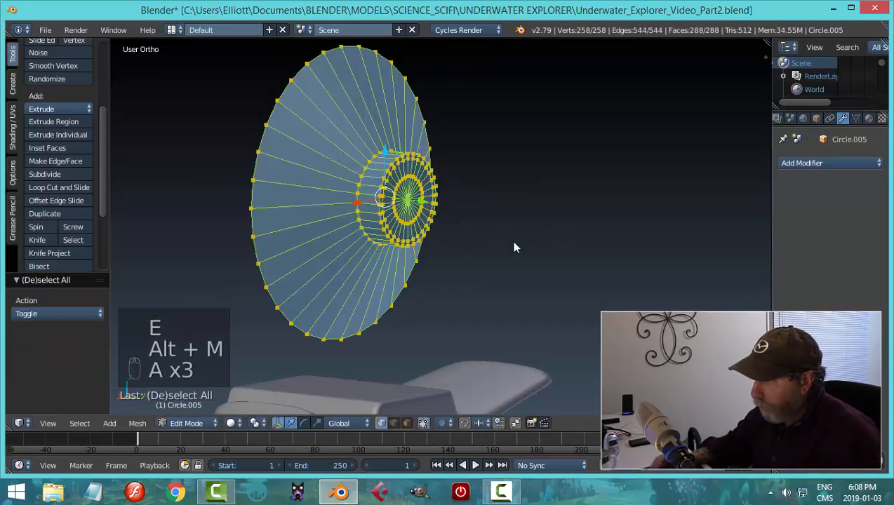
key("ctrl+n")
key("a")
key("Tab")
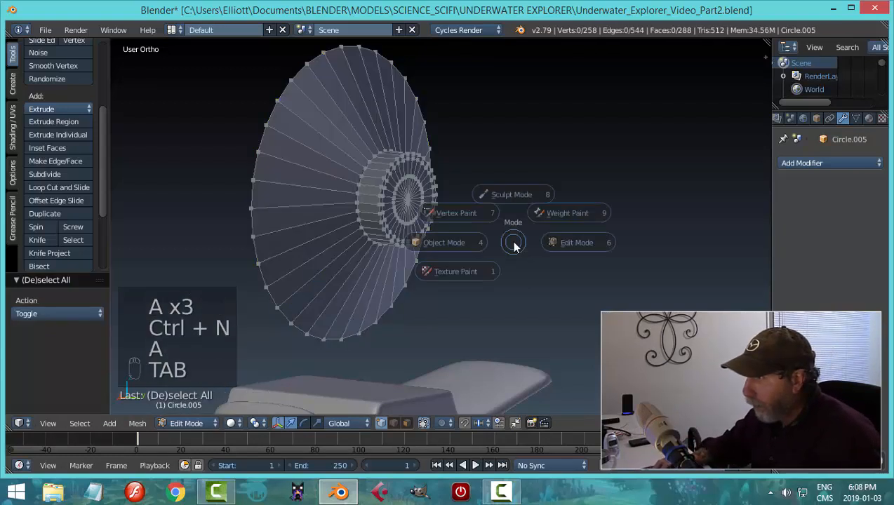
left_click(453, 240)
Set the dish's origin to its geometry and snap the 3D cursor to the dish
middle_click_drag(591, 223, 568, 218)
left_click(68, 77)
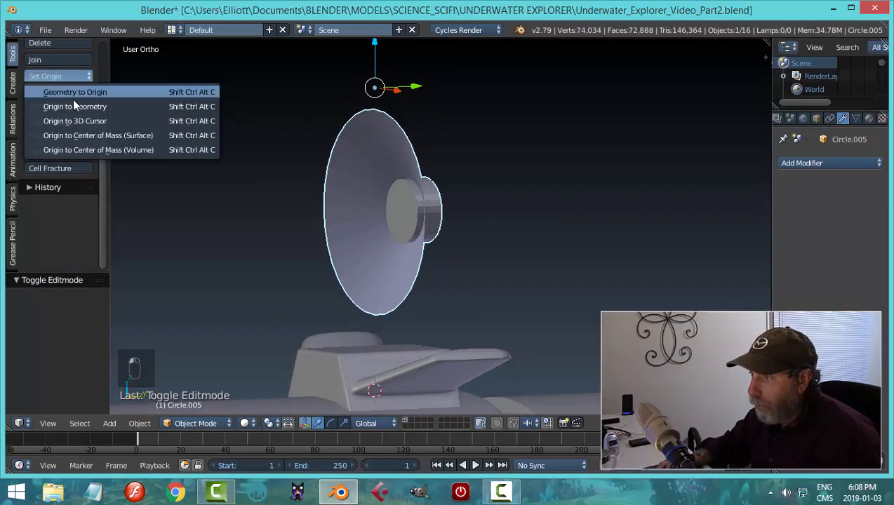
left_click(73, 103)
key("shift+s")
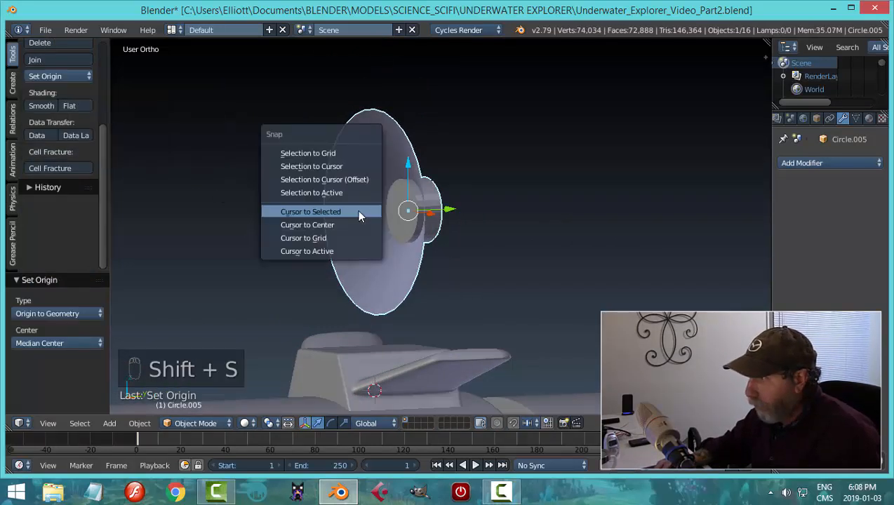
left_click(357, 210)
Add a Subdivision Surface modifier to the dish with 2 view subdivisions and collapse its settings
left_click(806, 162)
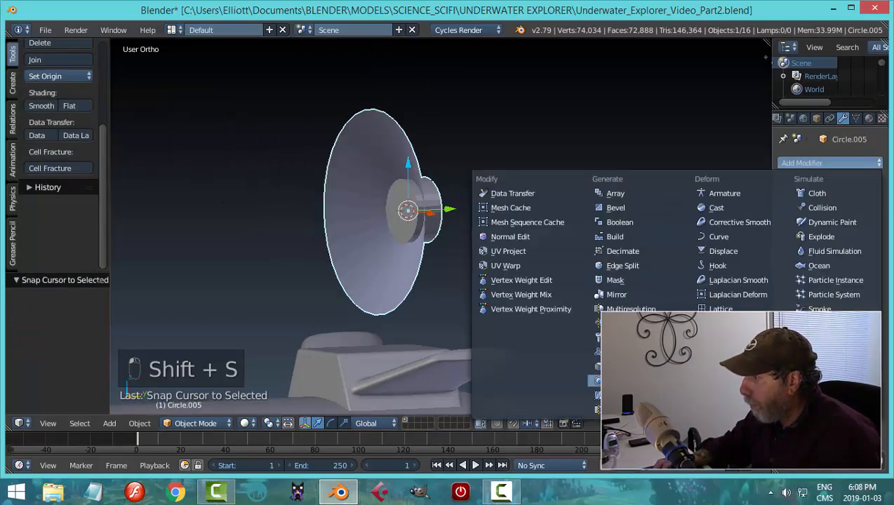
left_click(617, 381)
left_click(822, 251)
middle_click_drag(616, 272, 439, 280)
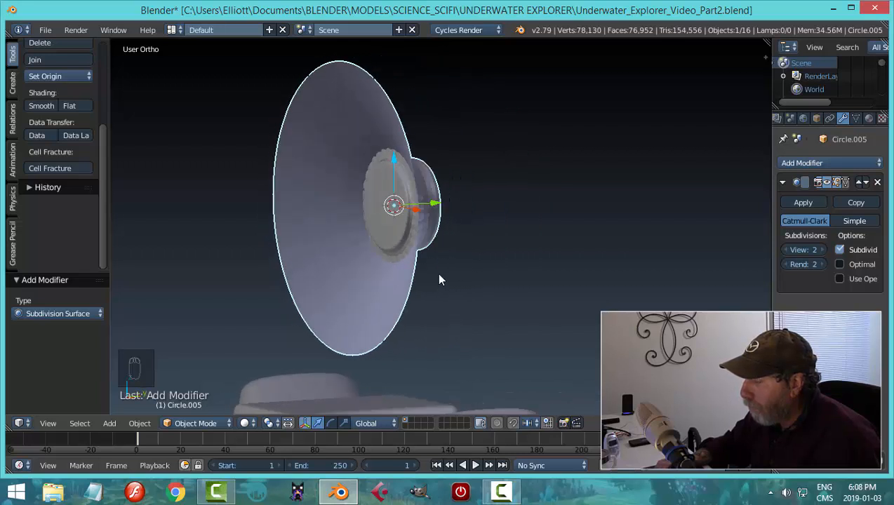
left_click(782, 181)
Add a Solidify modifier to the dish and move it above the Subdivision Surface modifier
left_click(796, 163)
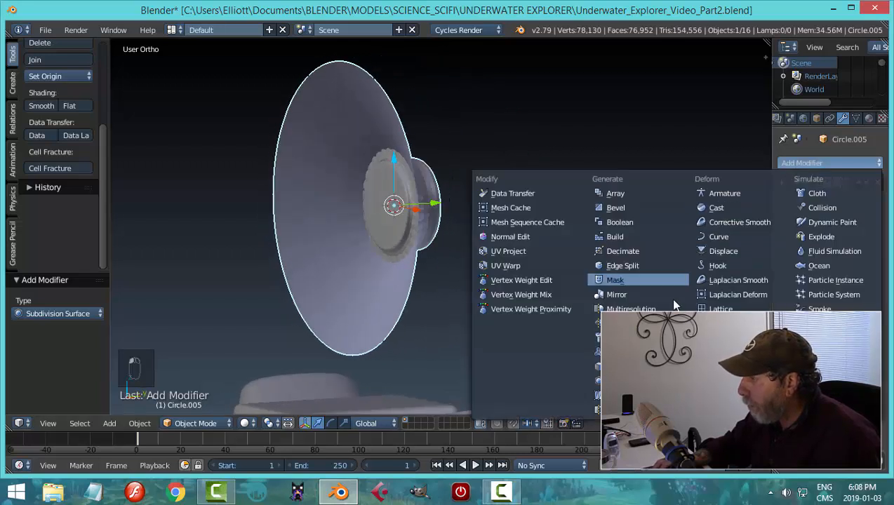
left_click(617, 366)
middle_click_drag(605, 337, 598, 303)
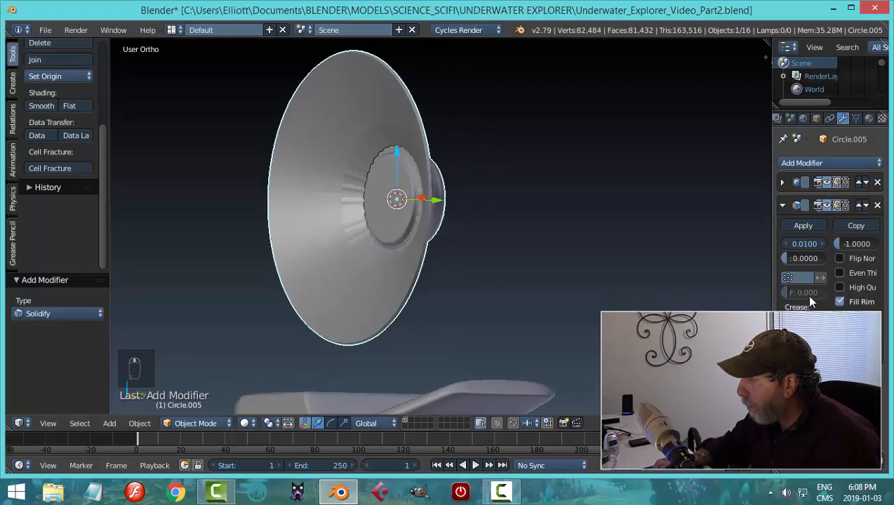
left_click(861, 205)
middle_click_drag(648, 279, 694, 260)
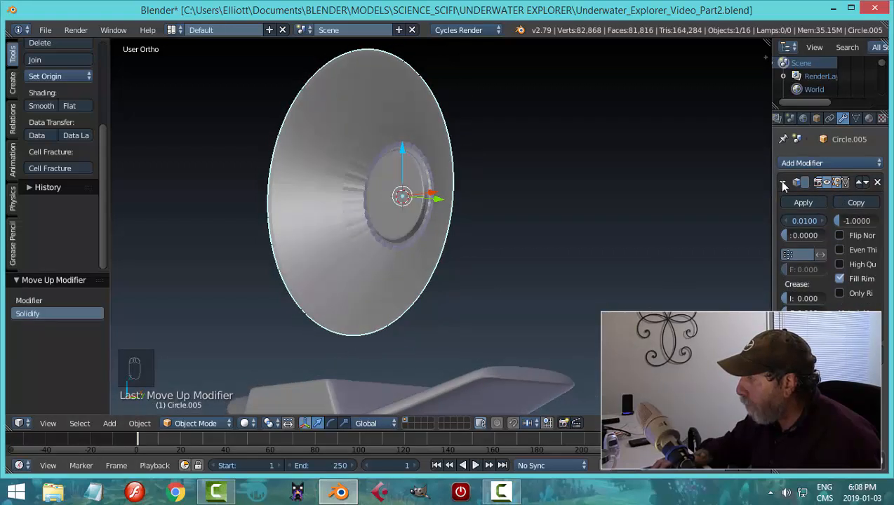
Set the Solidify thickness to 0.05 and shade the dish smooth
left_click(807, 221)
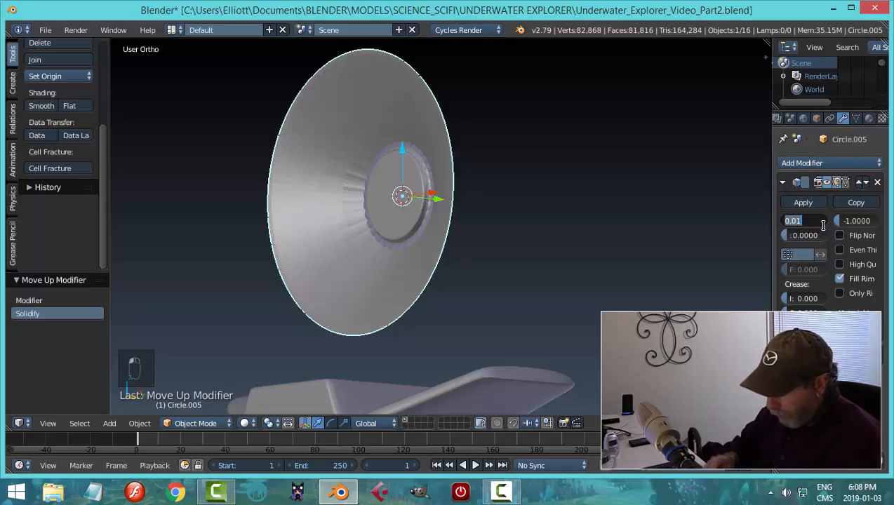
type("0.05")
key("Return")
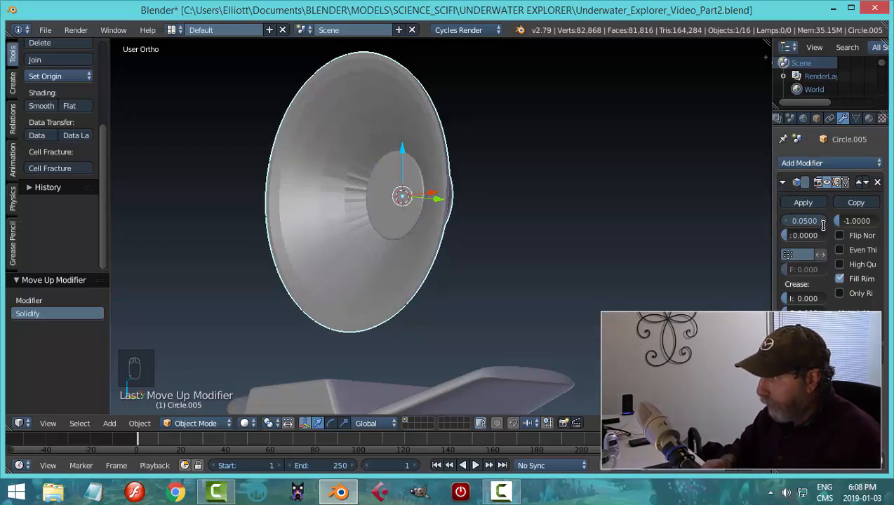
scroll(554, 211, "up", 3)
middle_click_drag(552, 210, 647, 237)
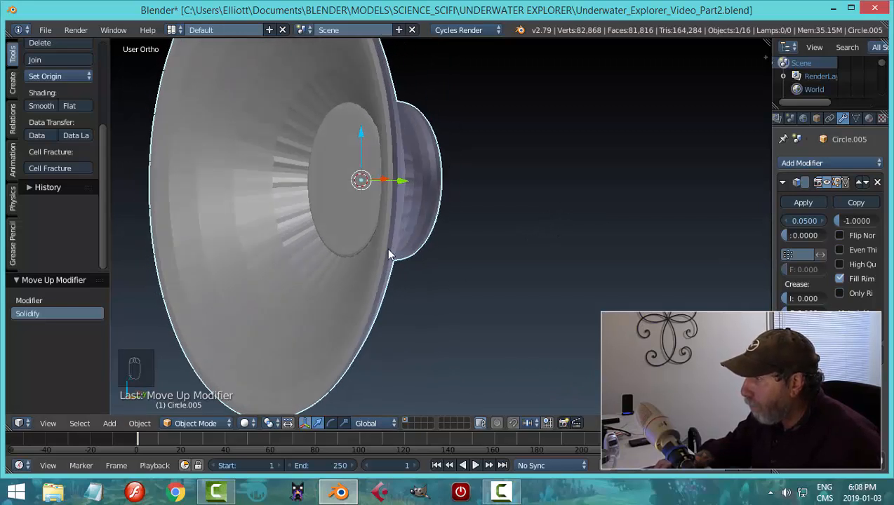
left_click(41, 106)
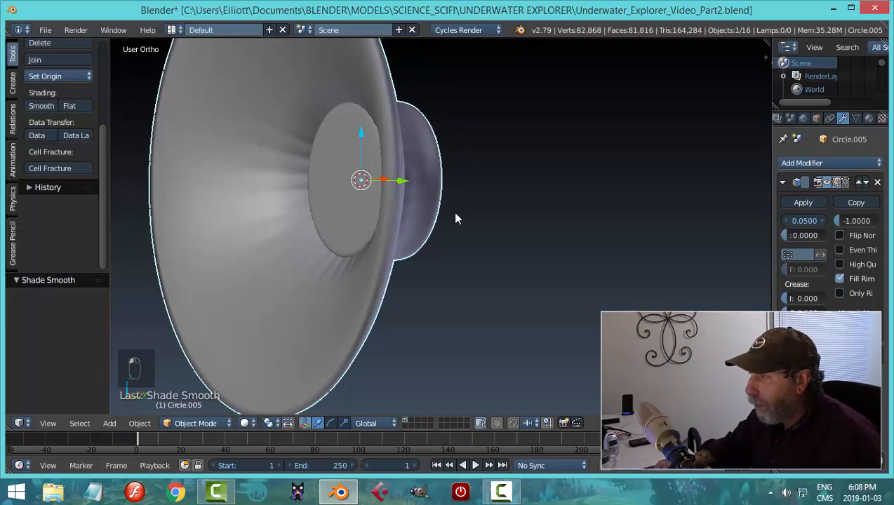
Select the edge loop around the hub's front inside the dish, scale it to about 0.93, and deselect everything
key("Tab")
middle_click_drag(448, 217, 408, 210)
right_click(408, 116, "alt")
middle_click_drag(471, 176, 461, 201)
key("s")
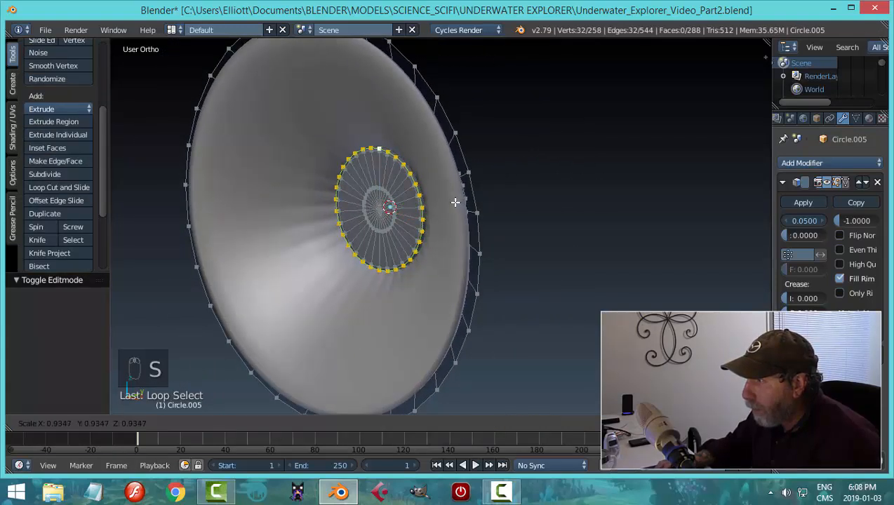
left_click(455, 202)
key("a")
key("Tab")
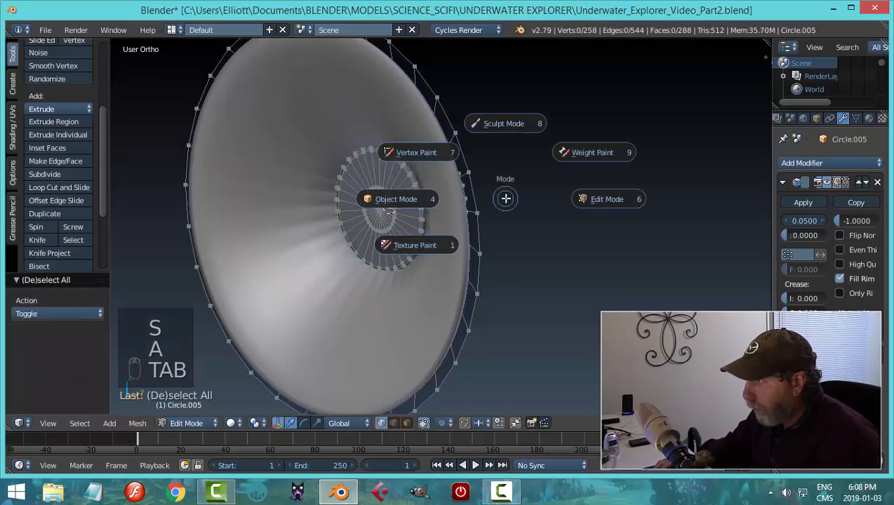
Return to Object Mode and apply the dish's Solidify modifier
middle_click_drag(509, 198, 510, 221)
key("Tab")
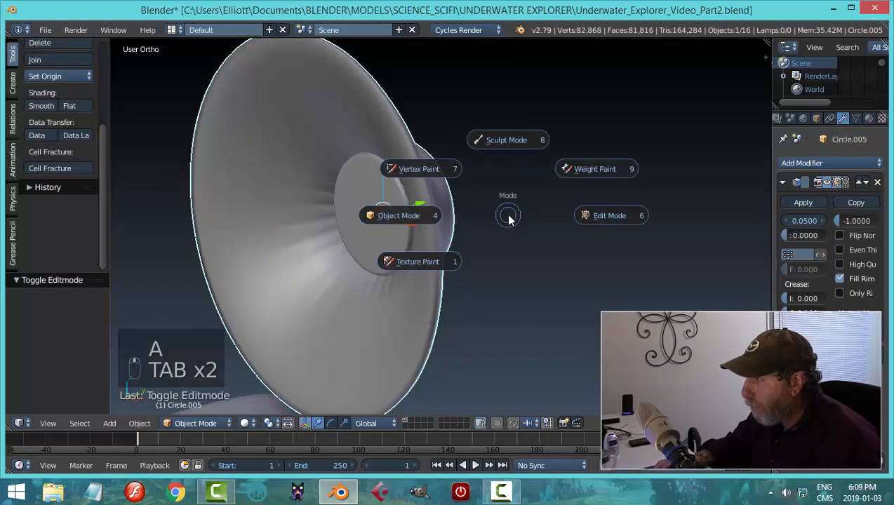
left_click(525, 210)
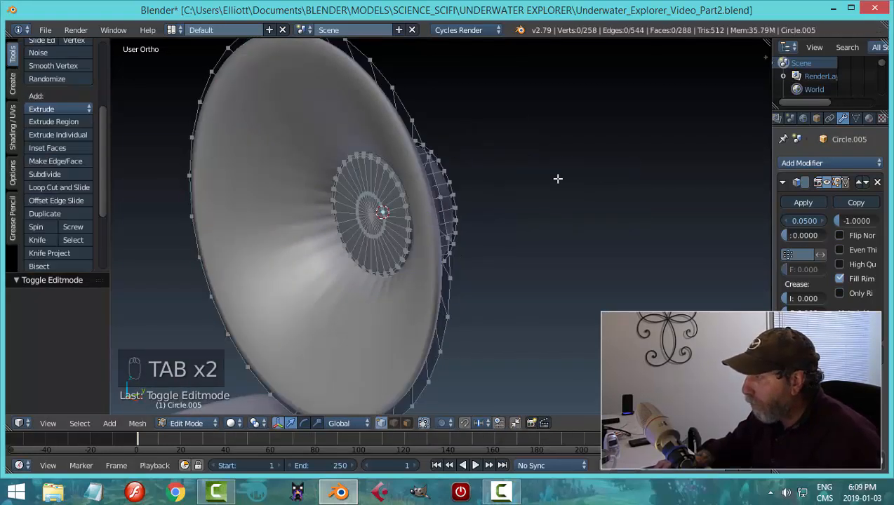
key("Tab")
left_click(572, 199)
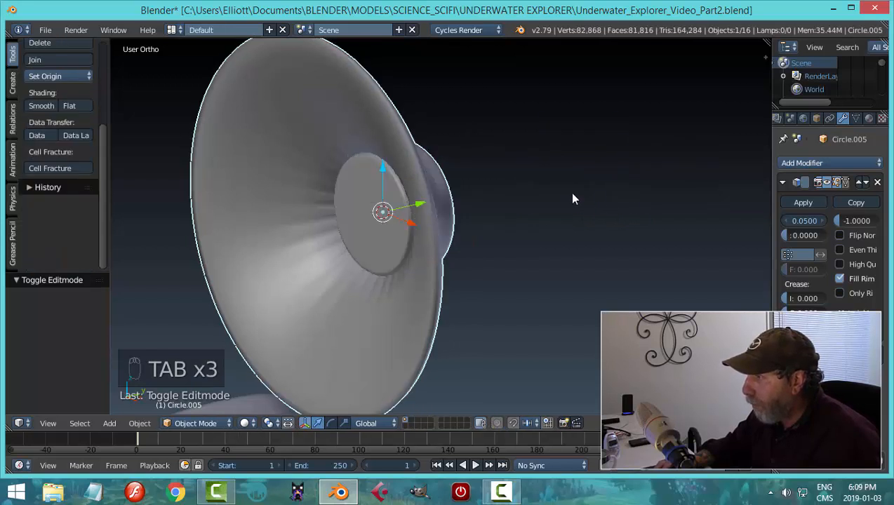
left_click(800, 203)
Add a loop cut on the dish's inner cone surface and slide it close to the hub disc
key("Tab")
left_click(525, 190)
key("ctrl+r")
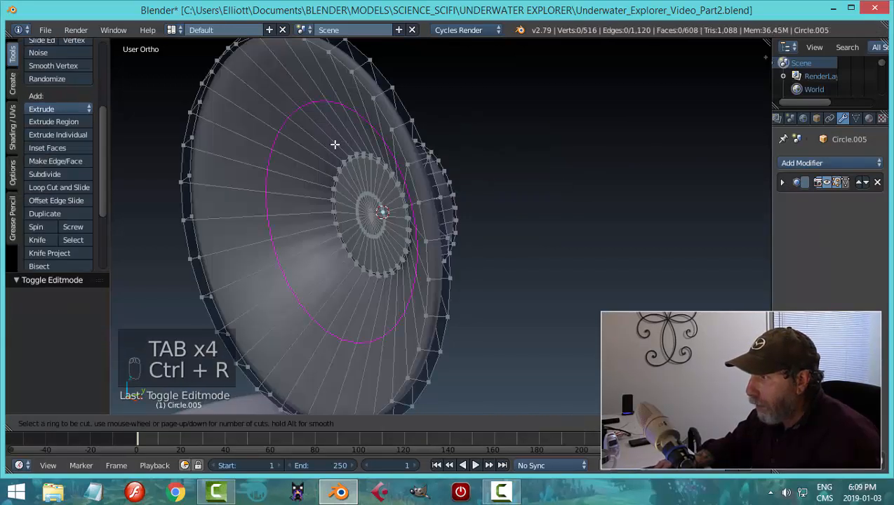
left_click(335, 144)
left_click(398, 176)
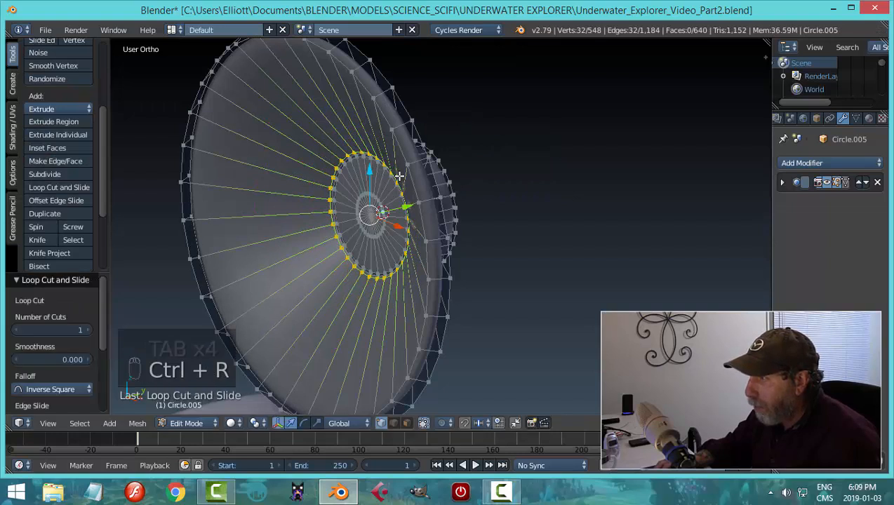
key("Tab")
left_click(303, 182)
mouse_move(471, 183)
middle_mouse_down()
mouse_move(518, 163)
mouse_move(428, 182)
mouse_move(397, 200)
middle_mouse_up()
Add a loop cut on the outer back surface of the cone and slide it close to the hub
key("Tab")
left_click(491, 201)
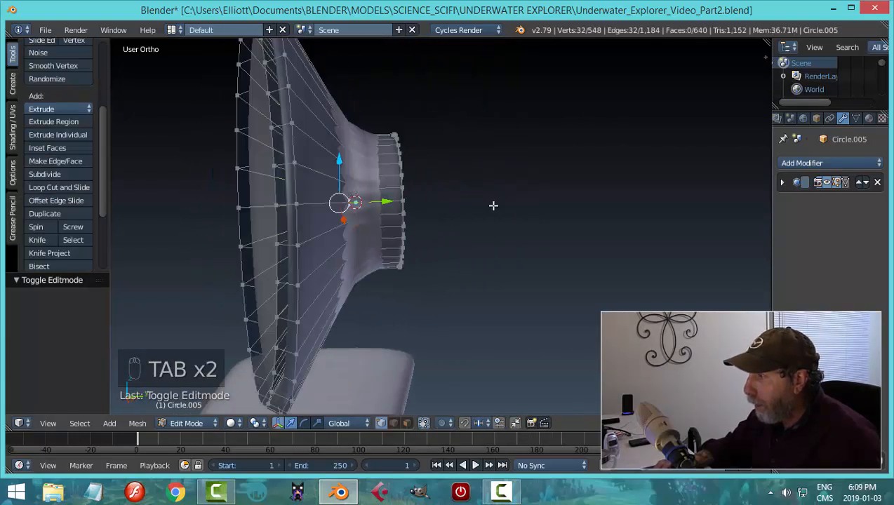
key("ctrl+r")
left_click(327, 140)
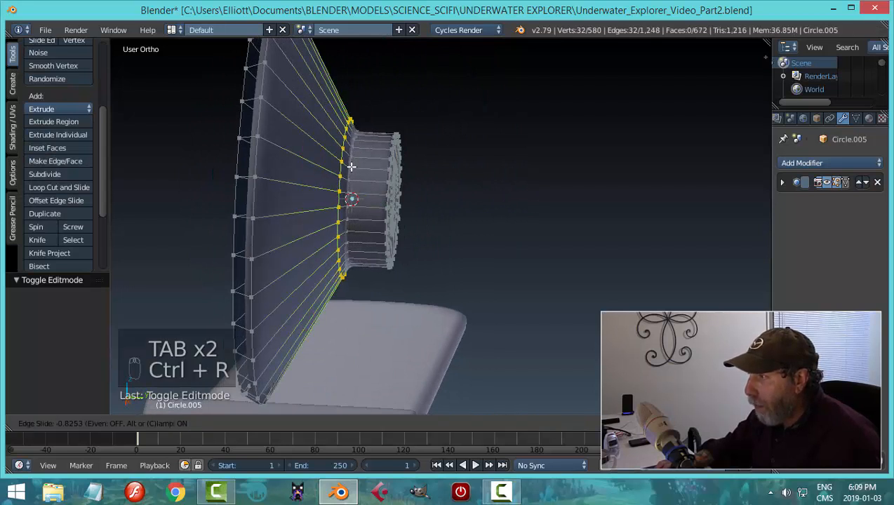
left_click(353, 171)
Add two loop cuts on the hub's side wall, one close to the cone and one close to the rear edge
key("ctrl+r")
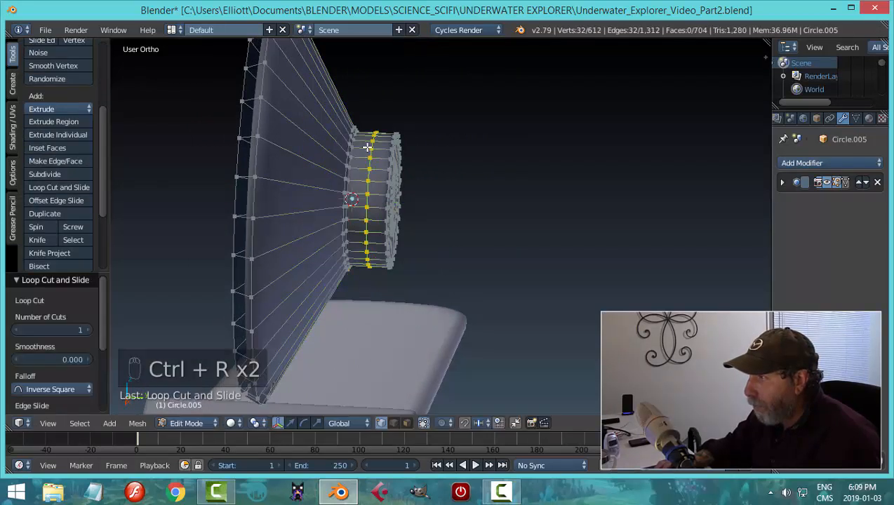
left_click(361, 146)
left_click(351, 149)
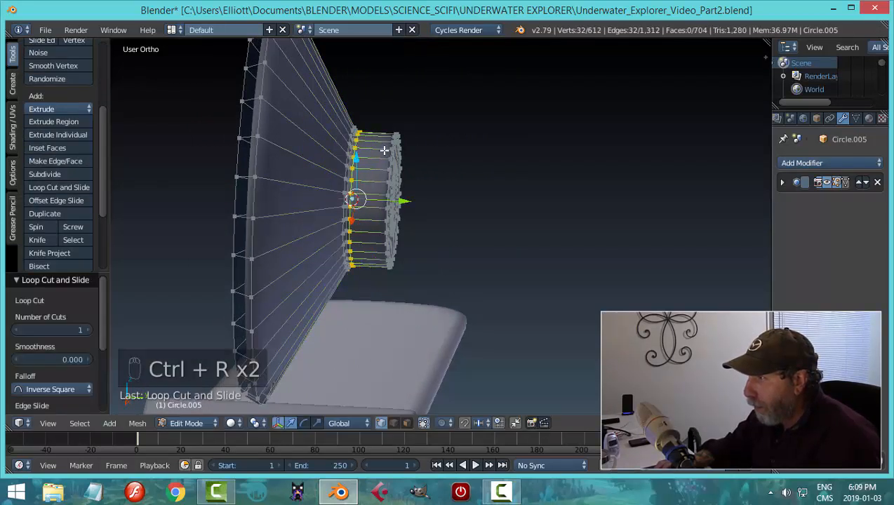
key("ctrl+r")
left_click(386, 151)
left_click(393, 155)
Add a loop cut on the outer cone surface close to the dish's rim, then return to Object Mode
middle_click_drag(324, 170, 289, 160)
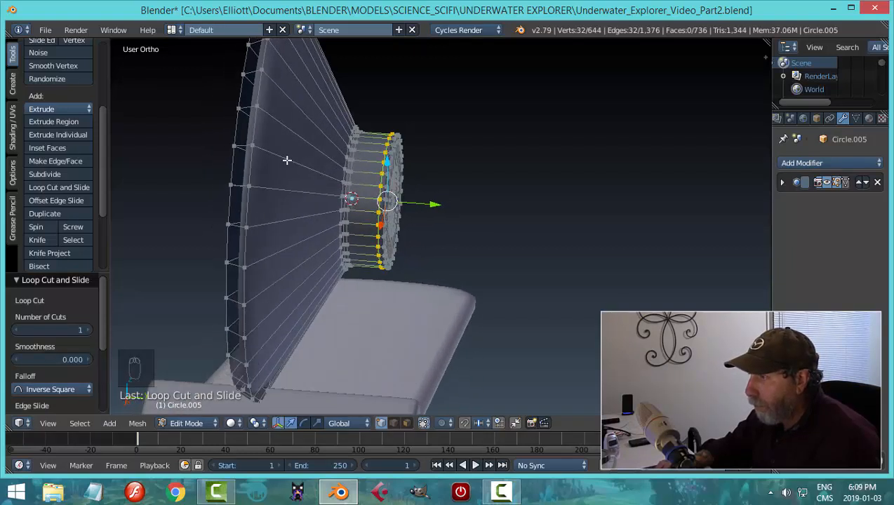
key("ctrl+r")
left_click(279, 160)
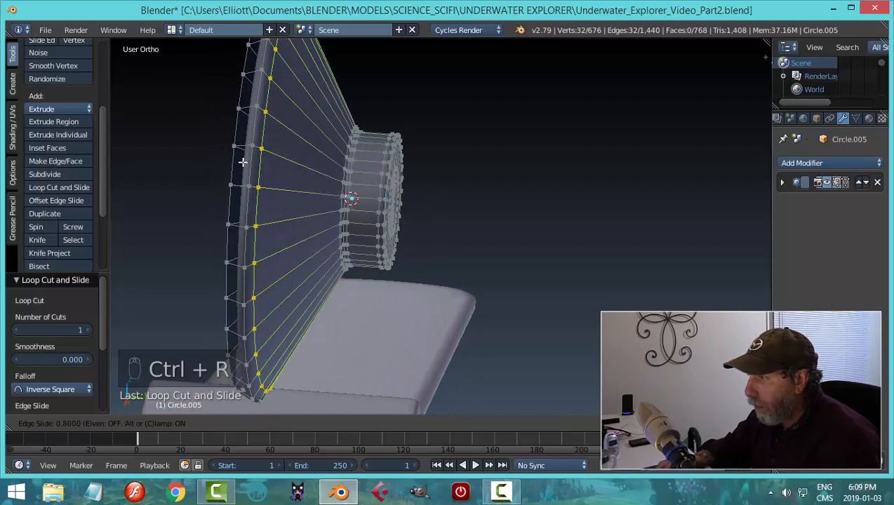
left_click(237, 161)
key("Tab")
left_click(210, 170)
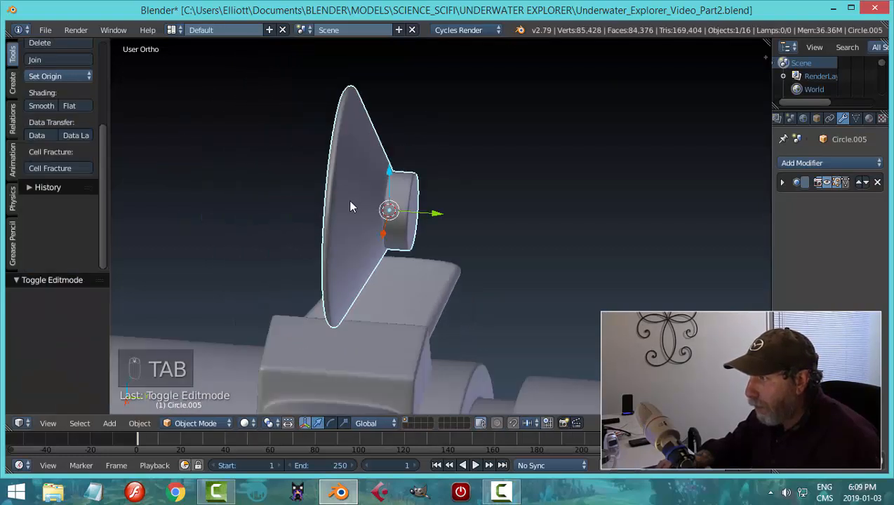
Select the dish, move it about -0.08 along Y, and deselect it
middle_click_drag(350, 207, 378, 176)
scroll(465, 210, "down", 3)
key("a")
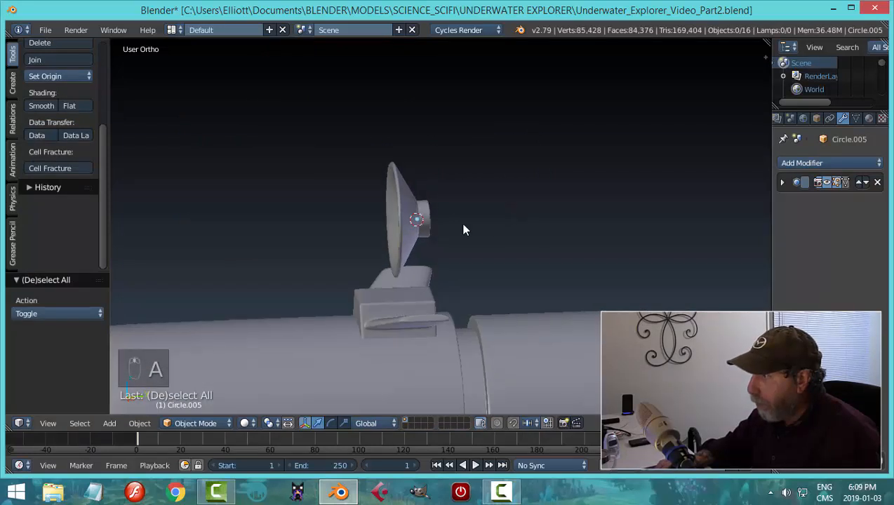
middle_click_drag(463, 229, 409, 216)
right_click(409, 216)
key("g")
key("y")
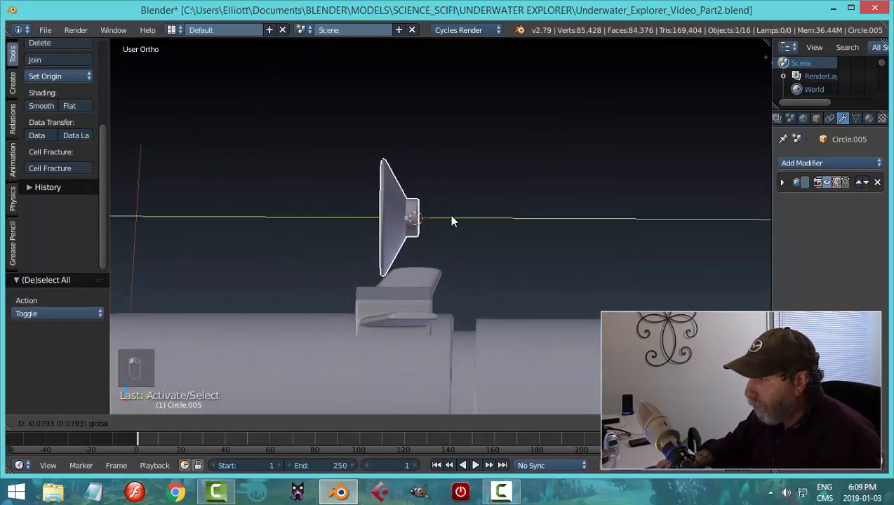
left_click(452, 216)
key("a")
Nudge the dish slightly further forward along Y and lower it slightly toward the block
middle_click_drag(505, 226, 415, 232)
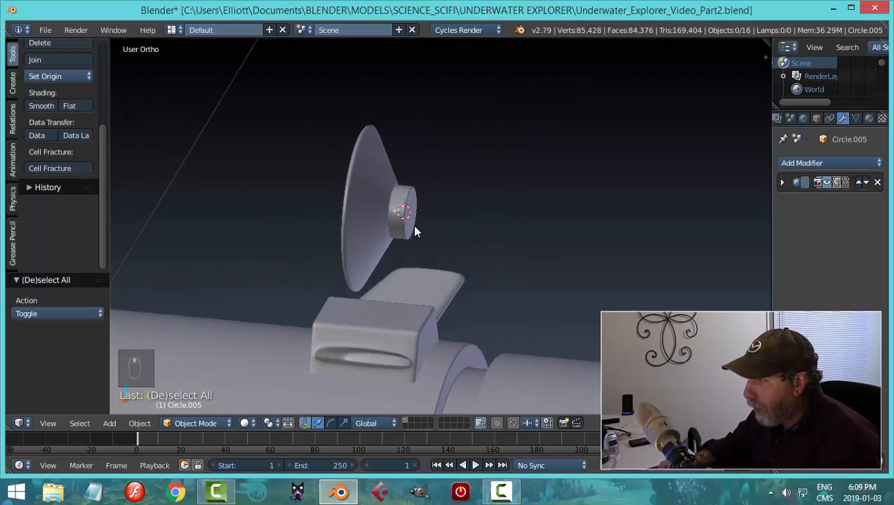
left_click_drag(442, 220, 431, 215)
middle_click_drag(431, 215, 432, 249)
left_click_drag(388, 163, 394, 179)
middle_click_drag(453, 262, 466, 245)
Add a cylinder at the 3D cursor with 24 vertices and the cap fill type set to Nothing
key("shift+a")
mouse_move(466, 244)
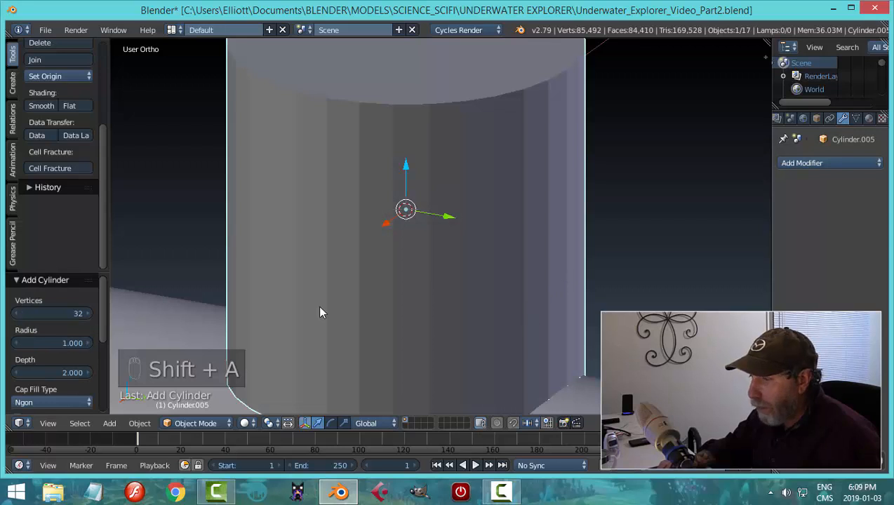
left_click(77, 314)
key("Return")
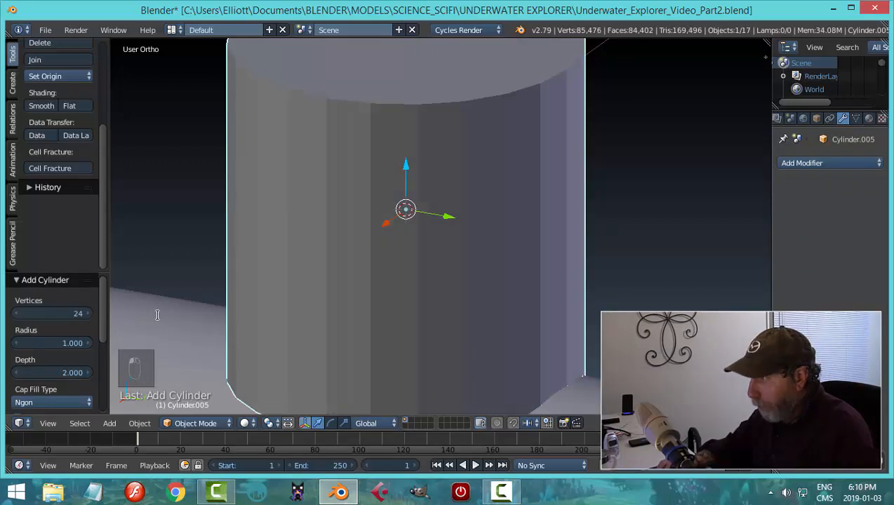
left_click(53, 402)
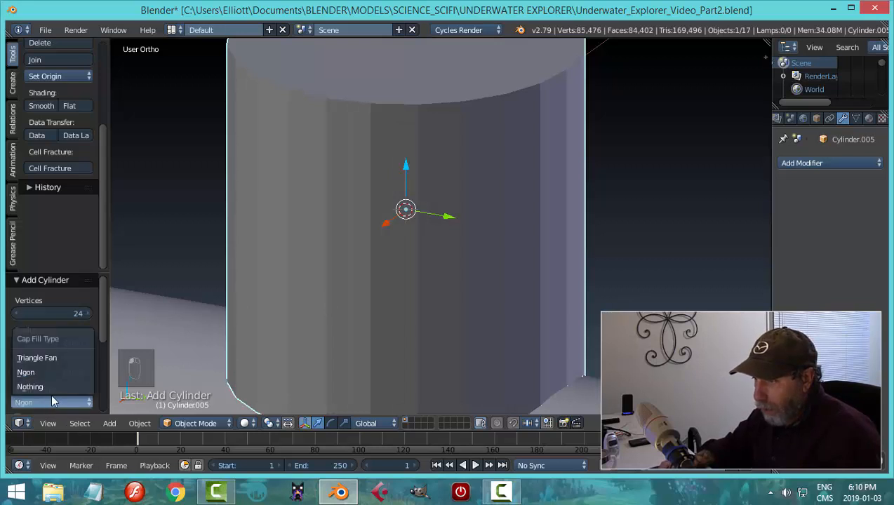
left_click(51, 385)
scroll(498, 257, "down", 3)
In Edit Mode, scale the cylinder down, move it -0.562 along Z onto the block, and scale it by 0.818
key("Tab")
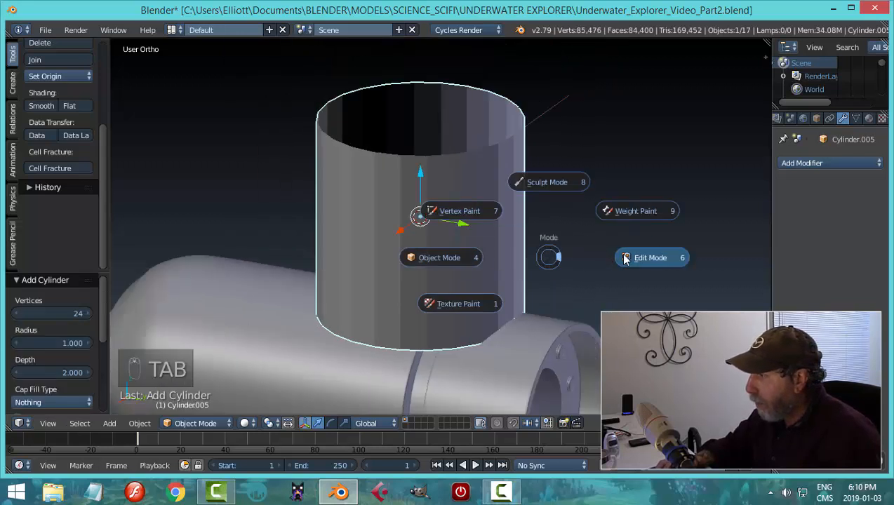
key("s")
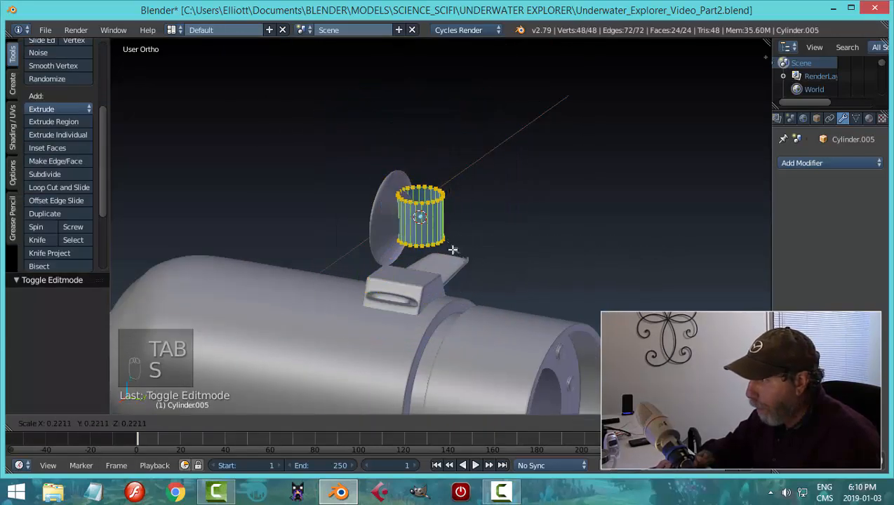
left_click(430, 232)
left_click_drag(419, 174, 419, 225)
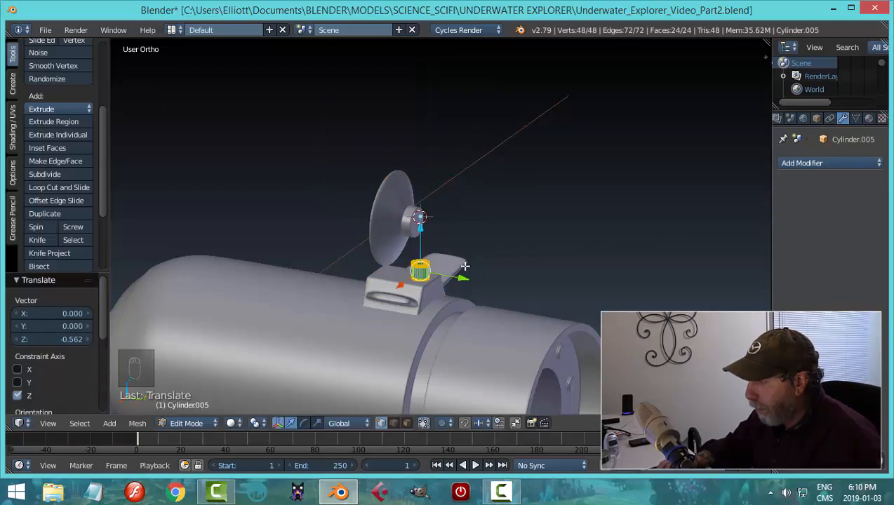
scroll(514, 274, "up", 2)
key("s")
left_click(458, 271)
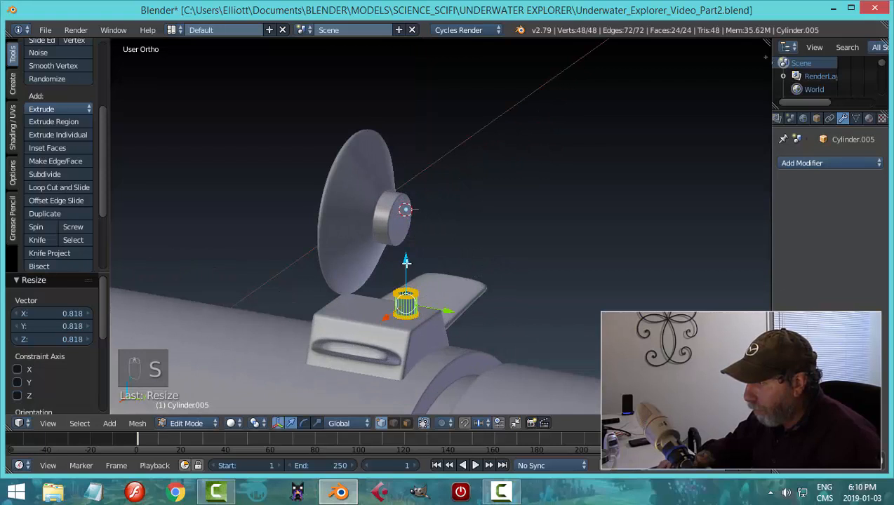
Lower the small cylinder -0.031 along Z into the block and deselect its geometry
left_click_drag(405, 261, 410, 268)
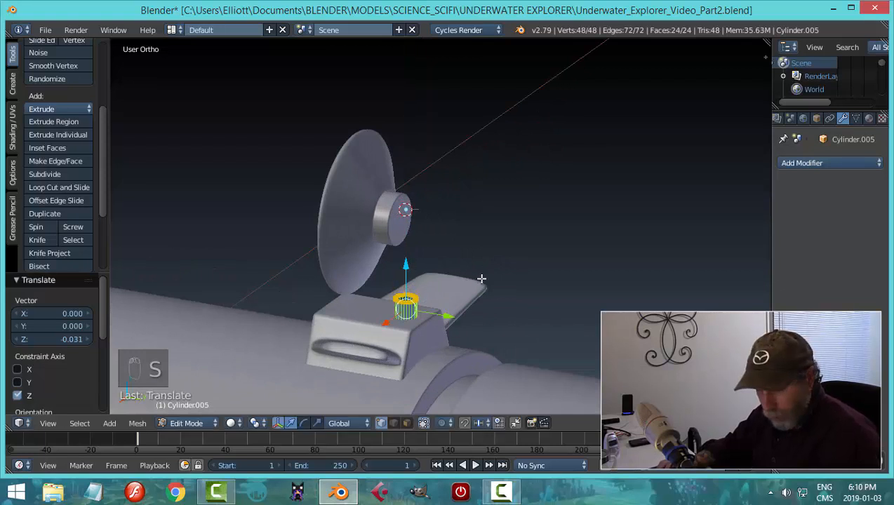
key("a")
scroll(481, 279, "up", 5)
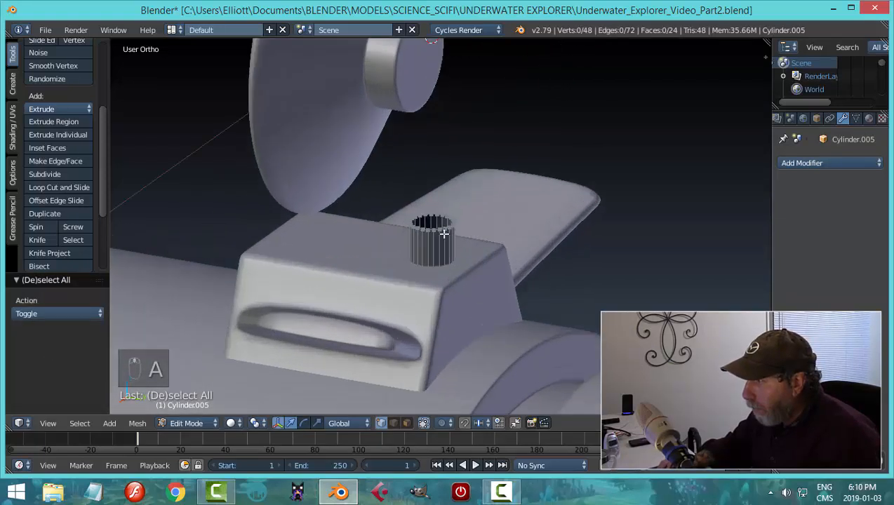
In edge select mode, raise the cylinder's top edge loop along Z to just above the lower rim of the dish's hub
right_click(440, 230, "alt")
key("a")
scroll(456, 242, "up", 2)
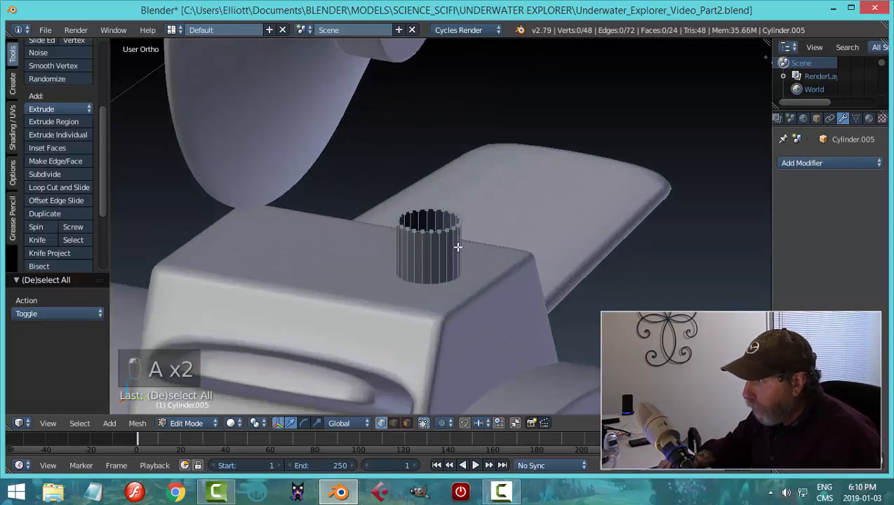
key("ctrl+Tab")
left_click(424, 256)
right_click(457, 240, "alt")
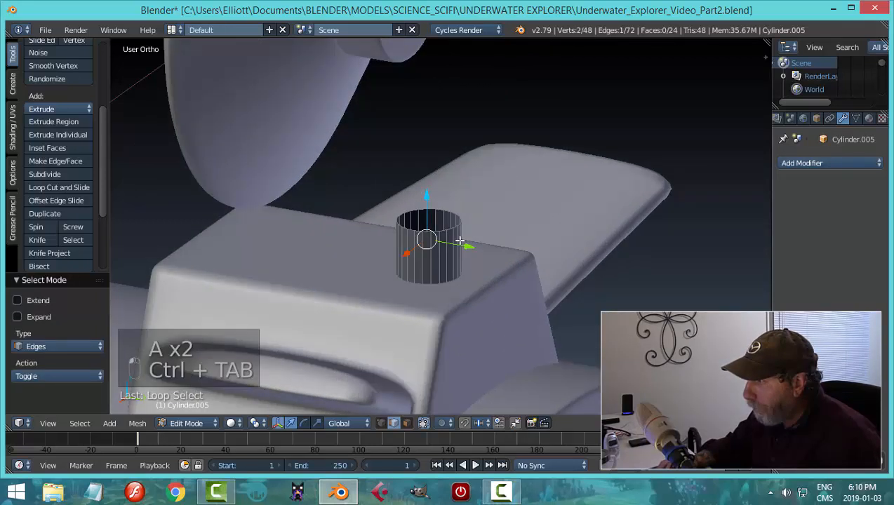
key("a")
scroll(465, 240, "up", 1)
right_click(443, 234, "alt")
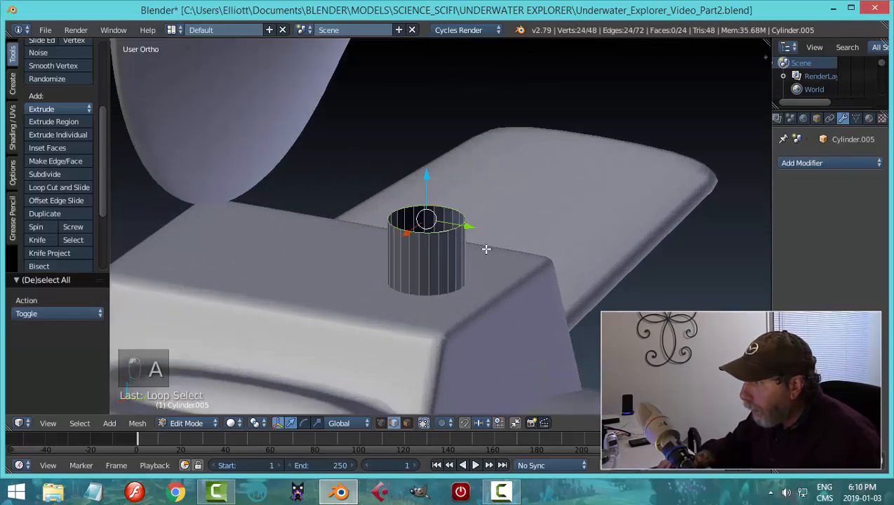
scroll(518, 241, "down", 5)
scroll(531, 240, "up", 2)
middle_click_drag(532, 239, 527, 238)
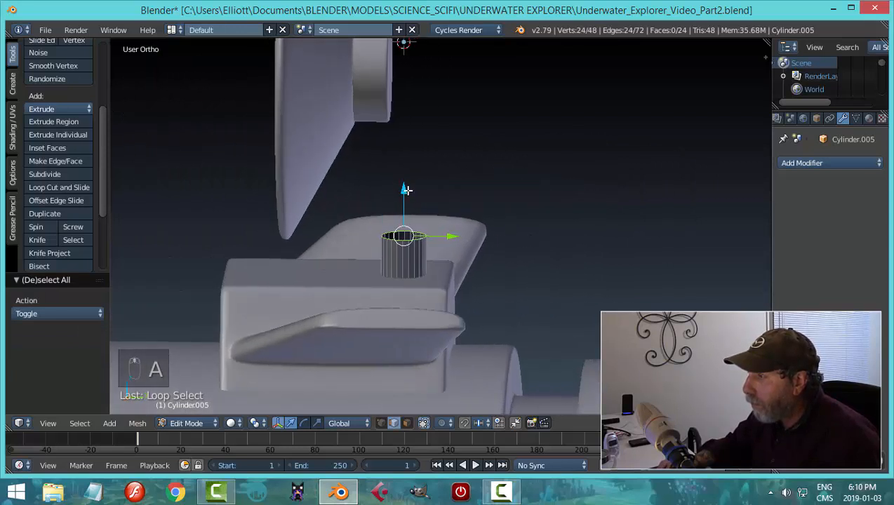
left_click_drag(406, 189, 446, 67)
key("a")
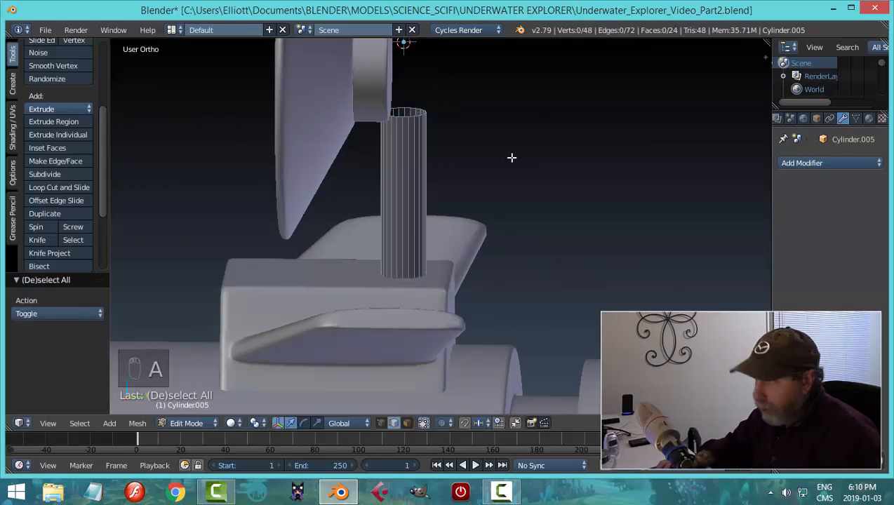
Scale the whole cylinder by 0.647 in X and Y only, keeping Z locked
key("a")
middle_click_drag(534, 178, 566, 203)
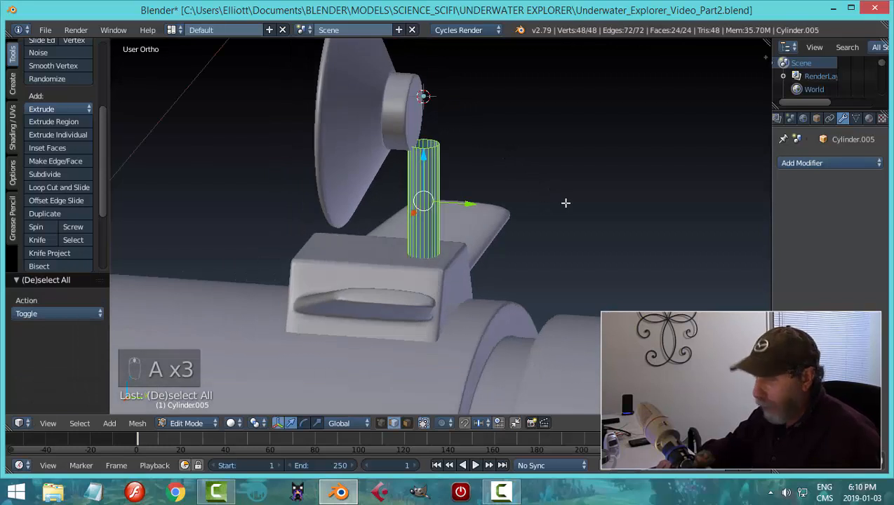
key("s")
key("shift+z")
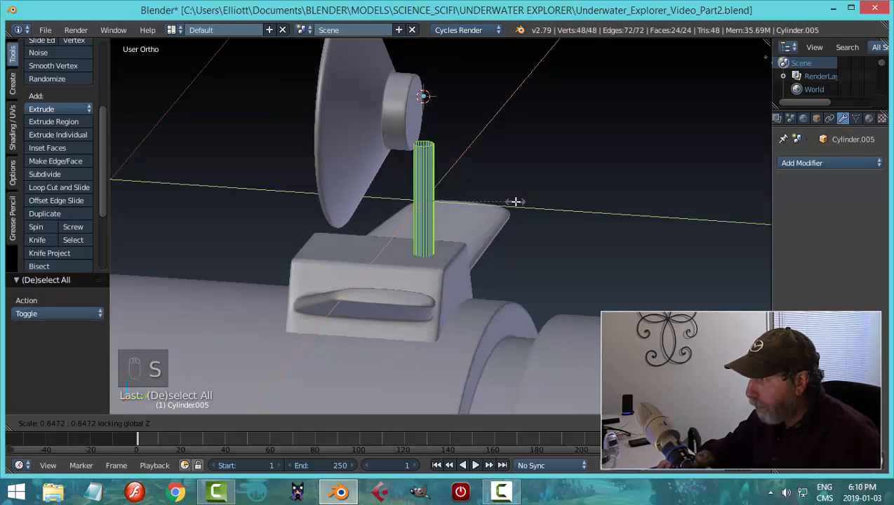
left_click(515, 202)
Move the thinned cylinder about 0.035 along Y, away from the dish, and deselect it
key("g")
key("y")
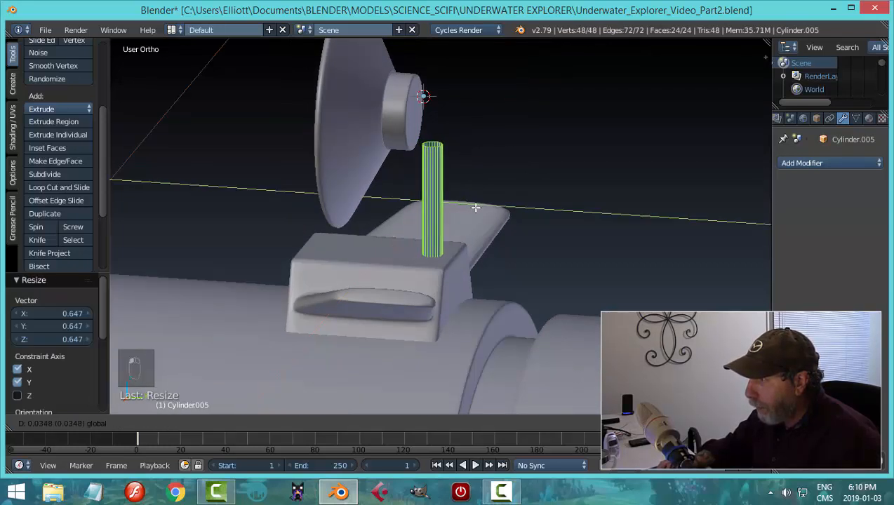
left_click(475, 208)
key("a")
middle_click_drag(531, 200, 506, 209)
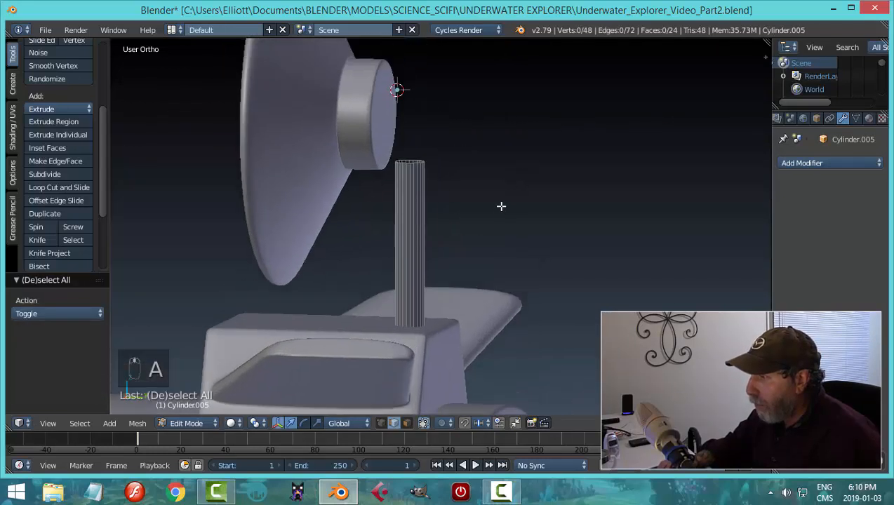
In the right orthographic view, select the post's top edge loop and snap the 3D cursor to it
key("KP_3")
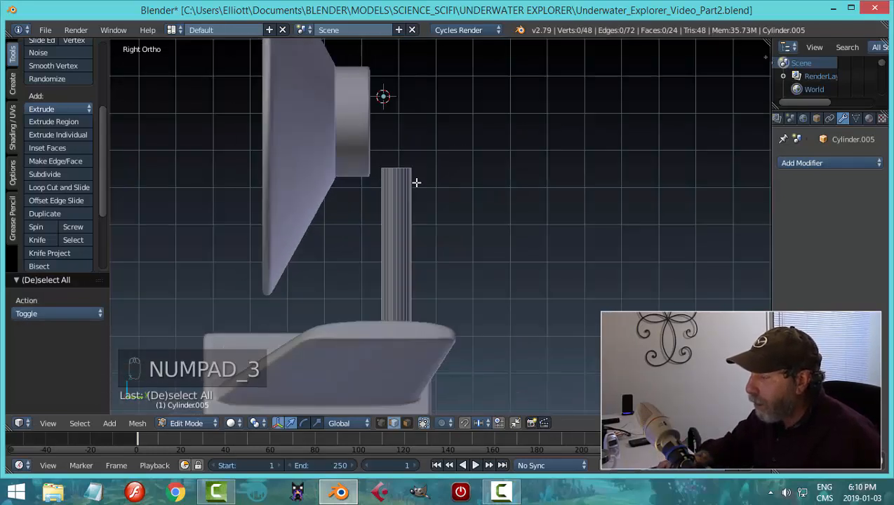
scroll(465, 182, "up", 2)
left_click(380, 143, "alt")
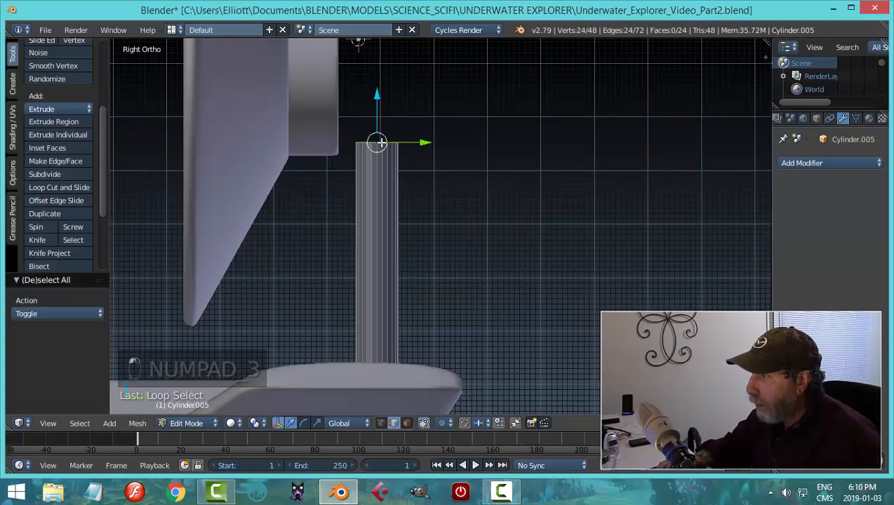
key("shift+s")
left_click(505, 165)
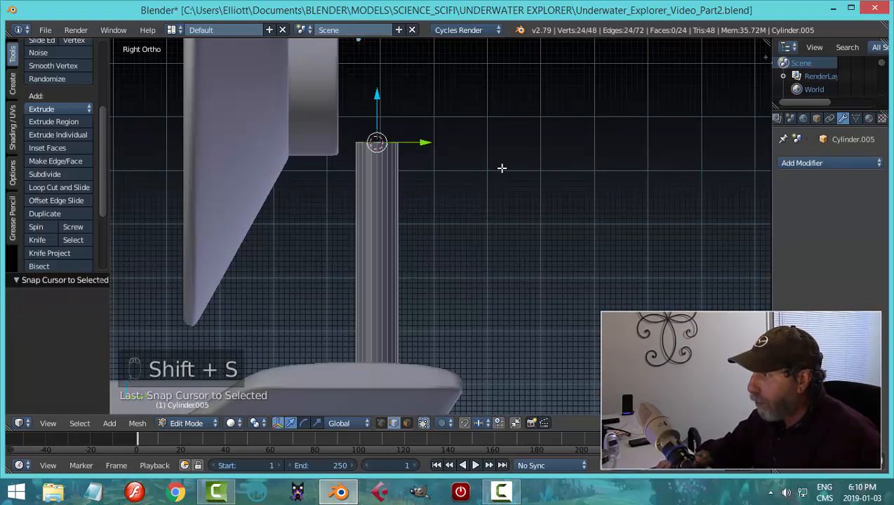
Set the 3D cursor's Y location to 2.27360 so it sits beneath the dish's hub
scroll(499, 168, "down", 2)
scroll(498, 168, "down", 1)
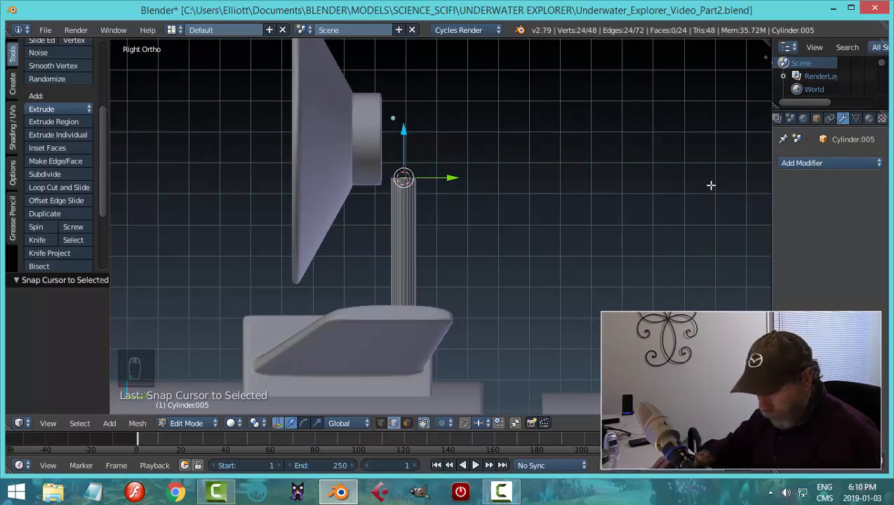
key("n")
scroll(760, 228, "up", 10)
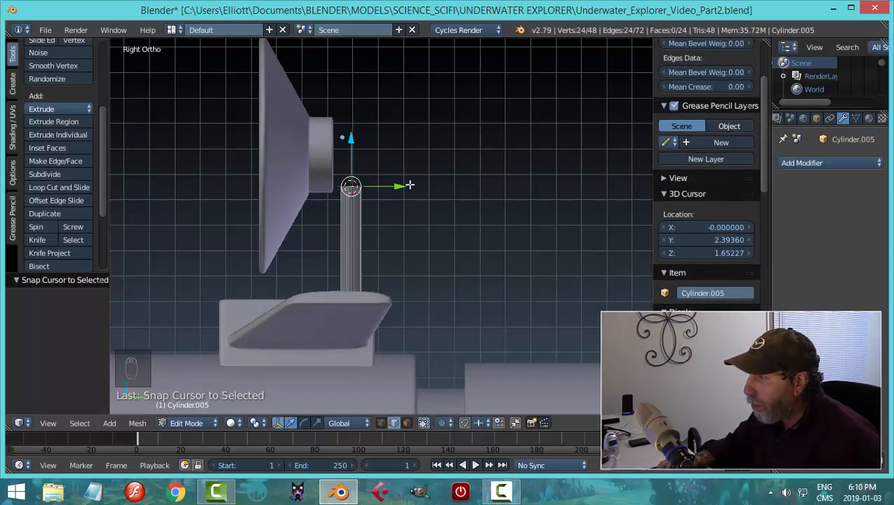
left_click_drag(712, 240, 722, 240)
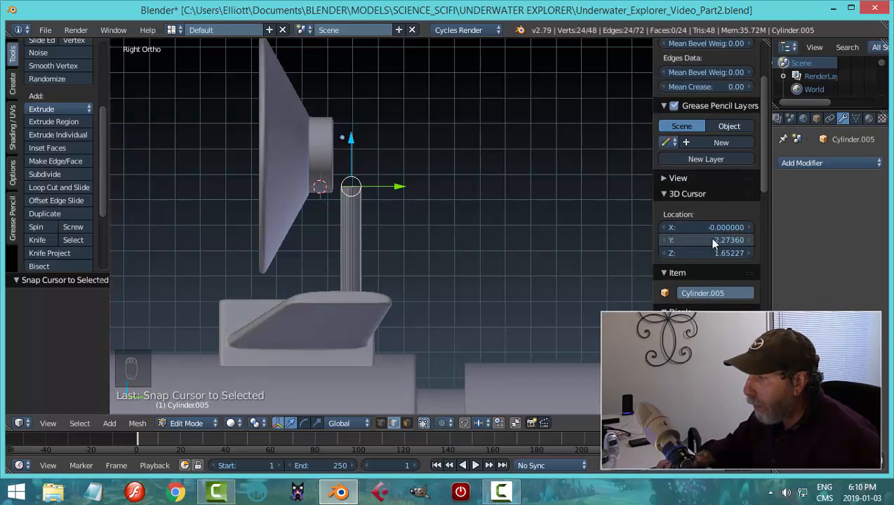
key("n")
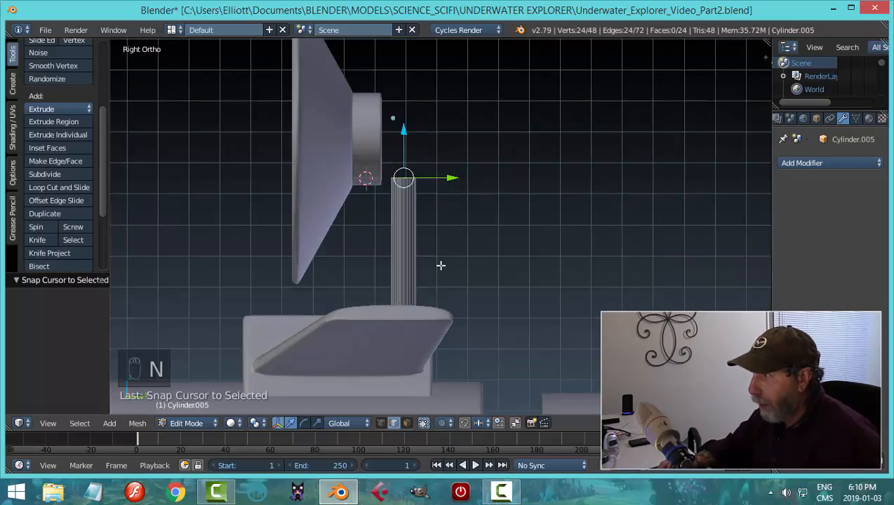
Spin the post's top edge loop around the 3D cursor with an angle of -90° and 6 steps
left_click(38, 226)
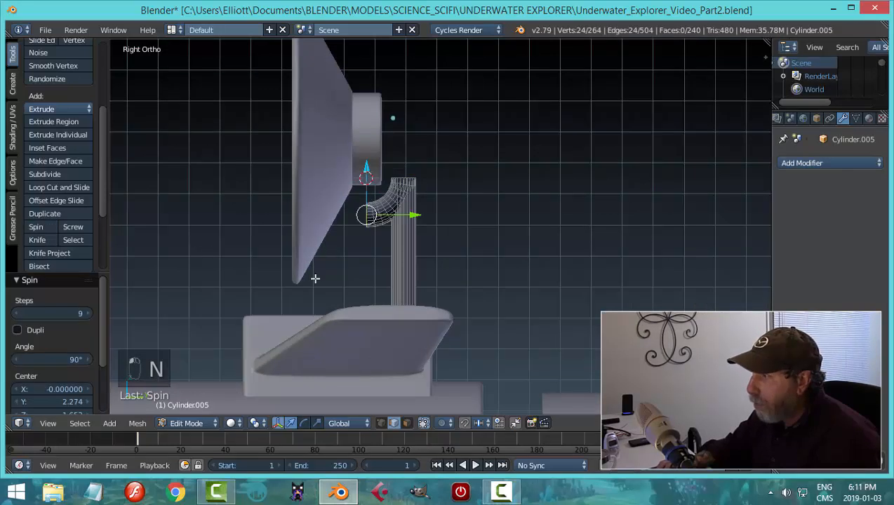
left_click(64, 359)
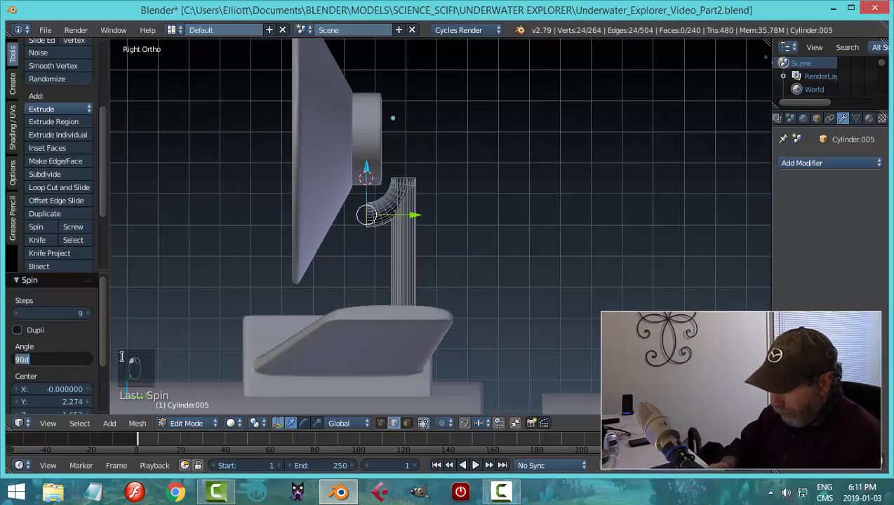
type("-90")
key("Return")
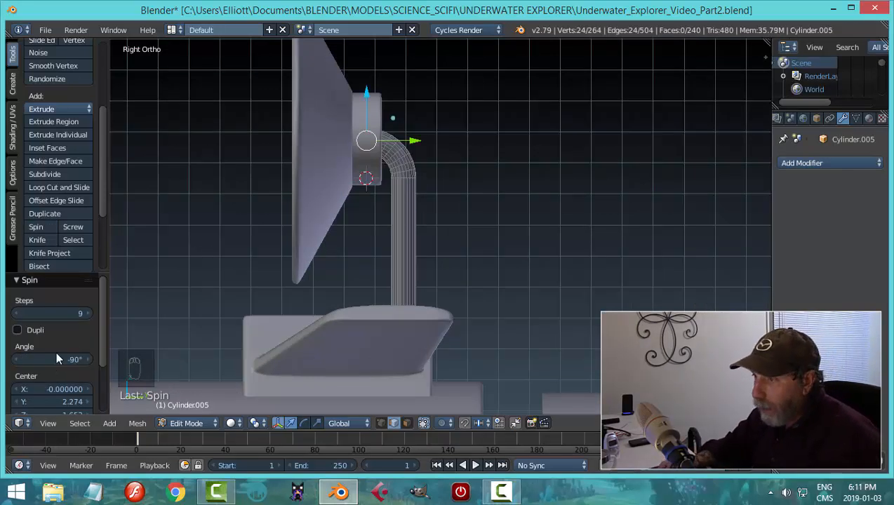
left_click(17, 314)
left_click(18, 315)
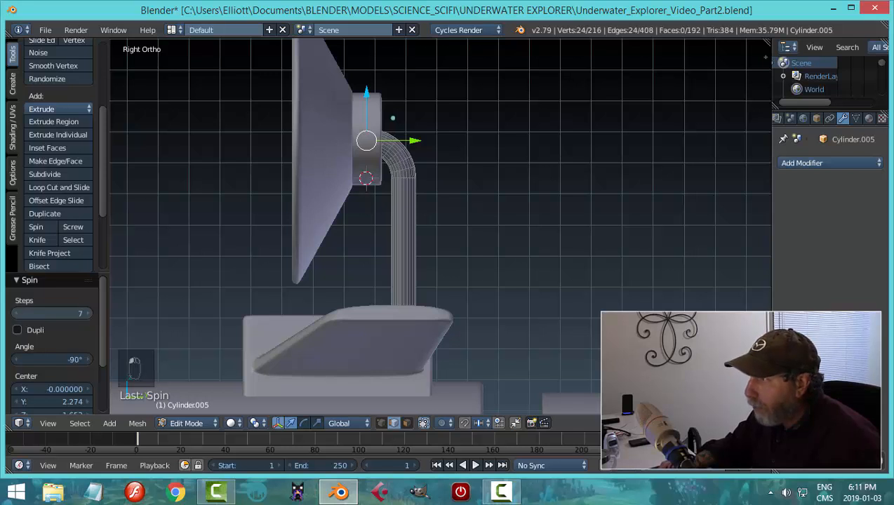
left_click(17, 314)
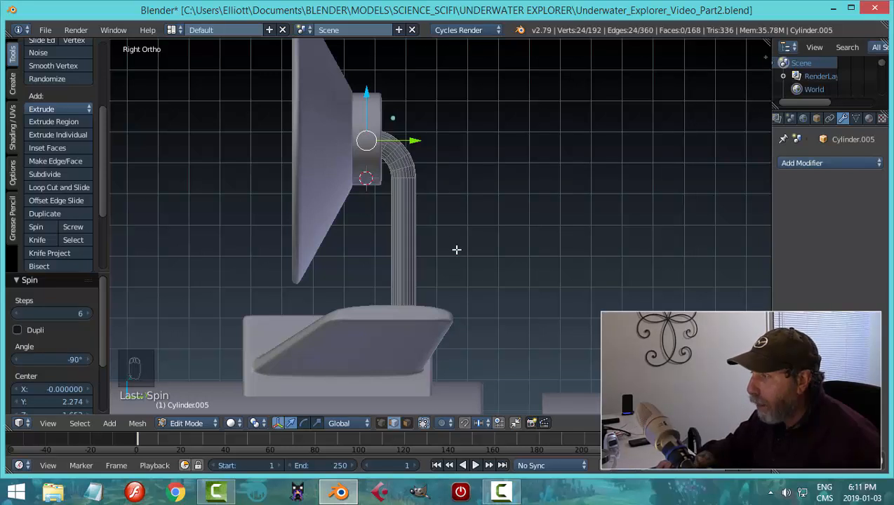
Return to Object Mode and move the dish clear of the bent pipe along Y, first by -0.045 and again by -0.151
key("Tab")
left_click(343, 250)
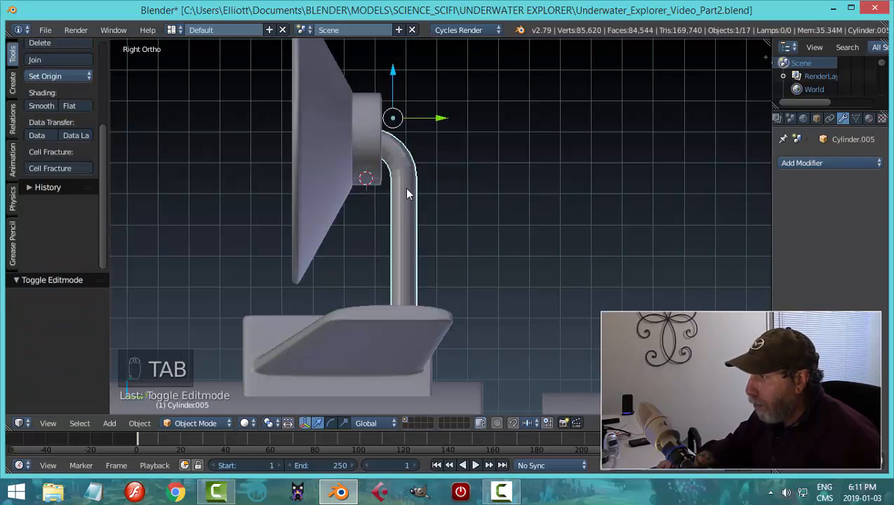
right_click(355, 121)
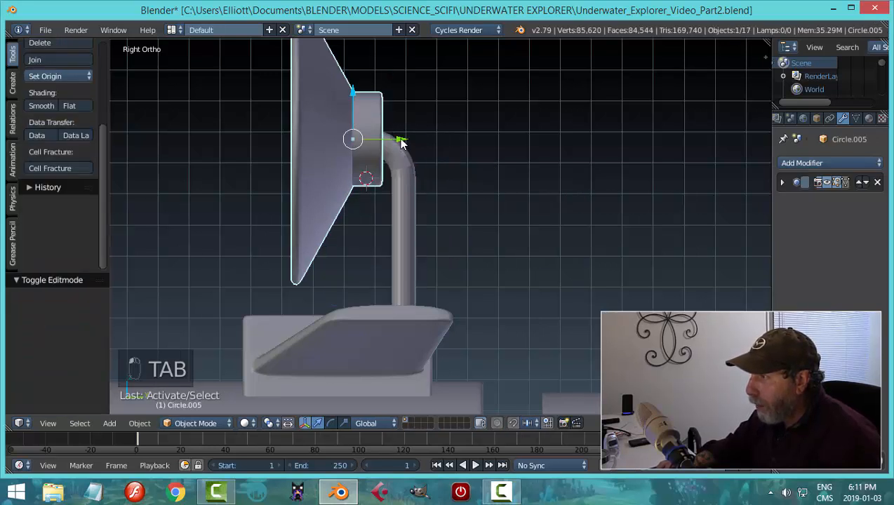
mouse_move(402, 142)
left_mouse_down()
mouse_move(368, 142)
mouse_move(387, 143)
left_mouse_up()
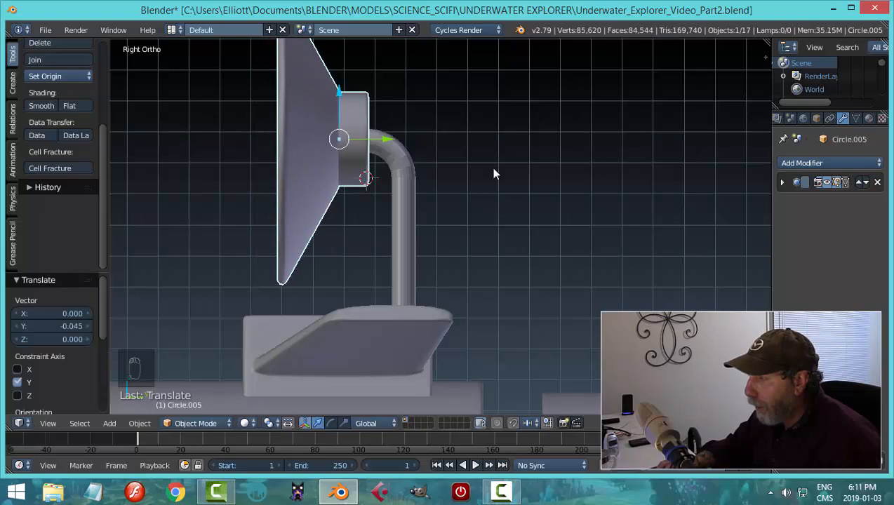
middle_click_drag(493, 173, 453, 160)
left_click_drag(401, 126, 357, 126)
middle_click_drag(464, 165, 464, 236)
In Edit Mode on the pipe, extrude its open end ring about -0.025 along Y toward the dish
scroll(449, 168, "up", 2)
scroll(351, 174, "up", 3)
right_click(351, 174)
key("Tab")
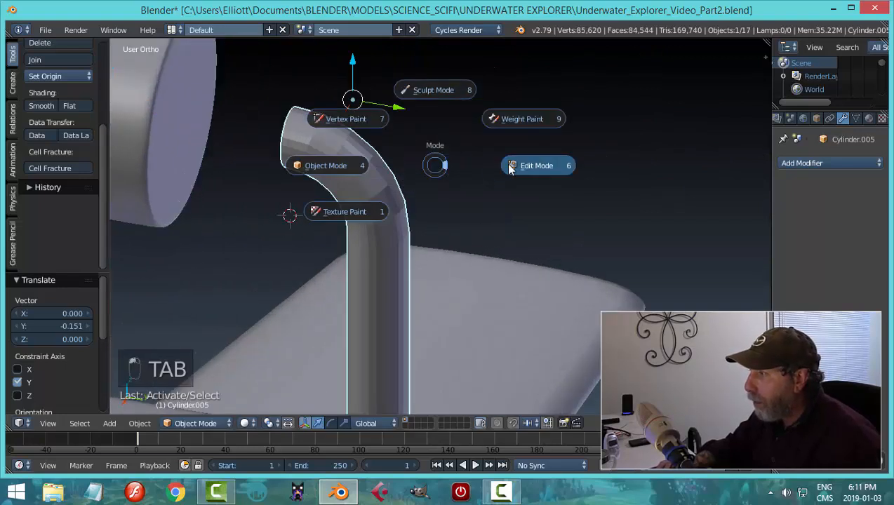
left_click(509, 165)
middle_click_drag(335, 167, 362, 156)
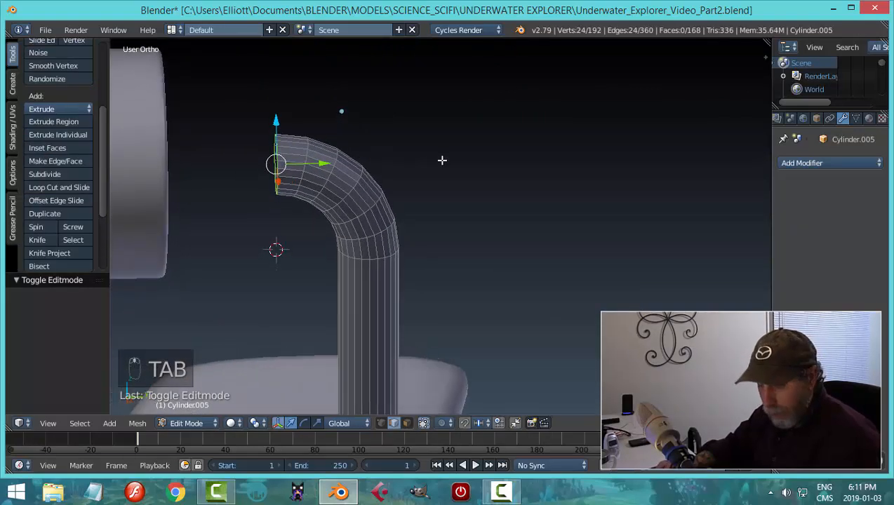
key("e")
key("g")
key("y")
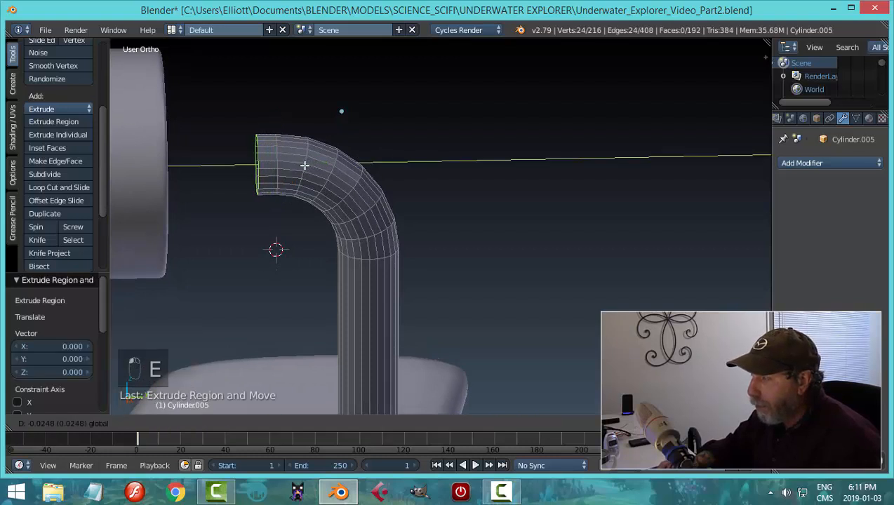
left_click(300, 164)
Extrude the end ring in place and scale it by 1.759 to form a flange
middle_click_drag(439, 175, 413, 168)
key("e")
left_click(421, 166)
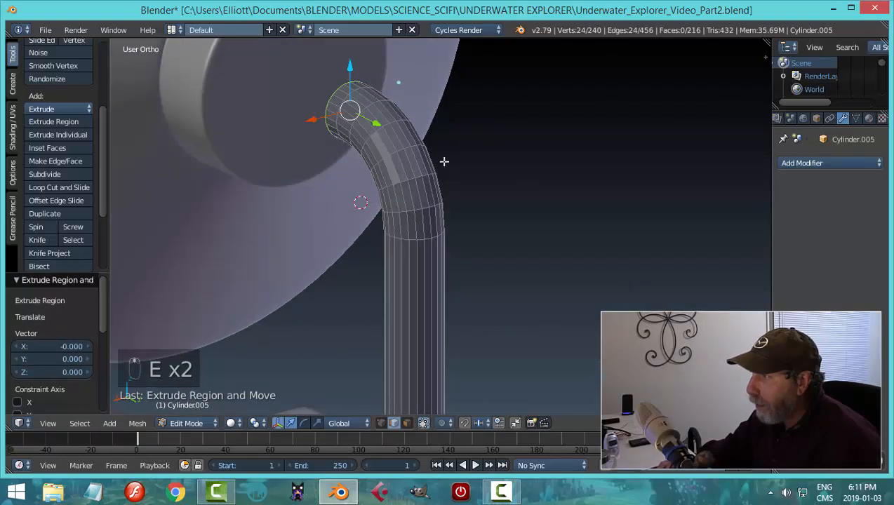
key("s")
left_click(517, 143)
middle_click_drag(519, 139, 534, 173)
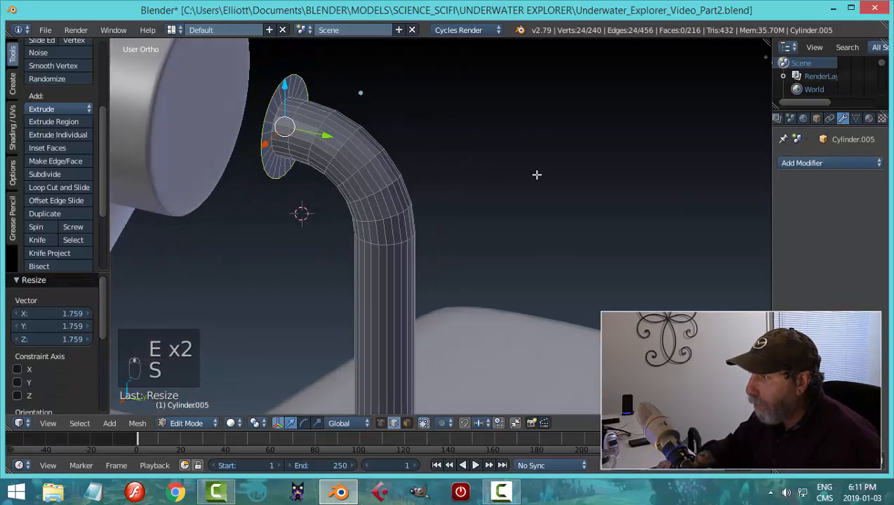
Extrude the flange's outer rim slightly along Y toward the dish for thickness, deselect it, and return to Object Mode
key("e")
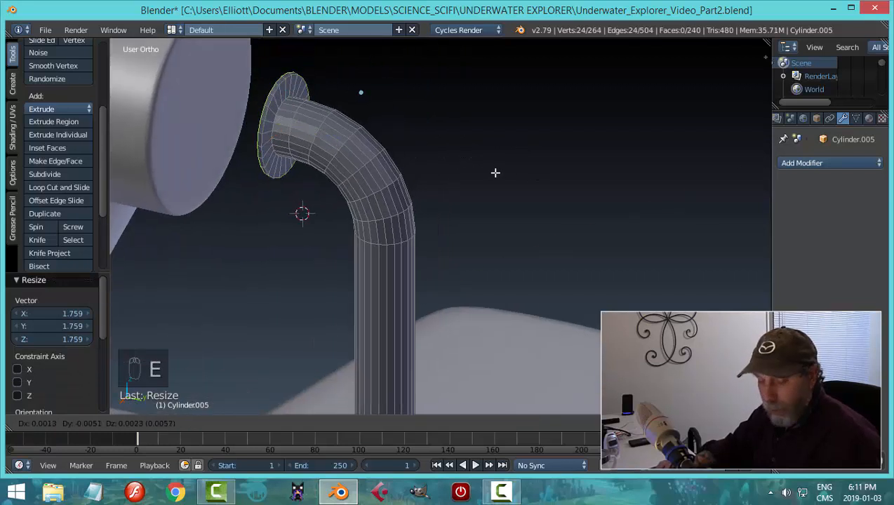
right_click(495, 172)
left_click_drag(327, 136, 319, 139)
key("a")
key("Tab")
Move the dish back along Y until its hub meets the pipe's flange, and deselect it
scroll(438, 148, "down", 3)
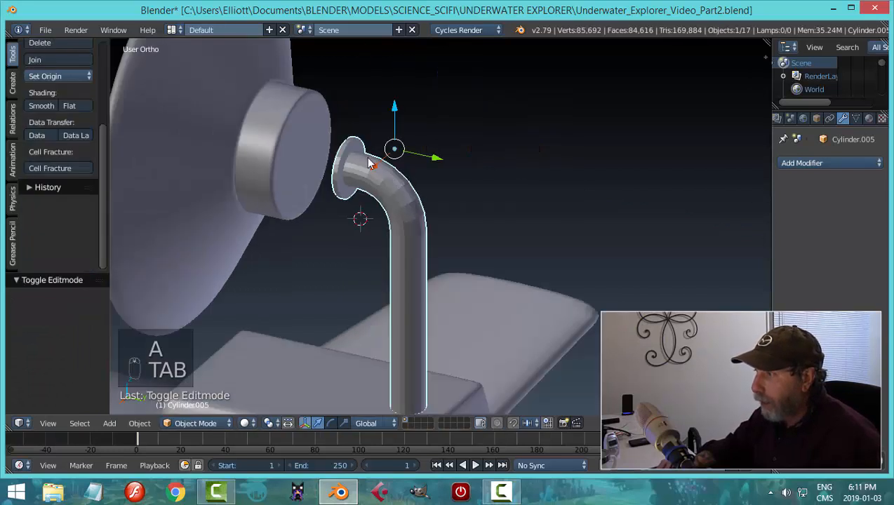
right_click(205, 168)
left_click_drag(311, 184, 340, 188)
key("a")
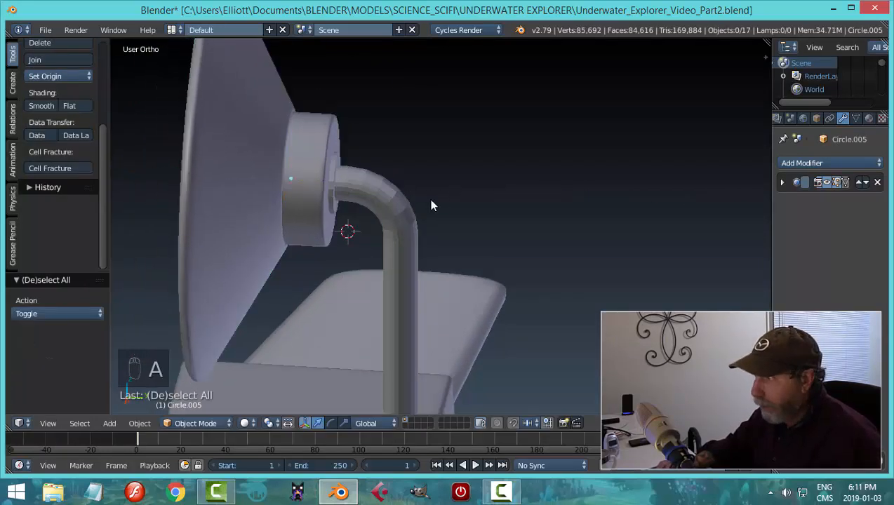
mouse_move(430, 201)
middle_mouse_down()
mouse_move(343, 187)
mouse_move(389, 165)
mouse_move(430, 193)
middle_mouse_up()
scroll(429, 211, "down", 3)
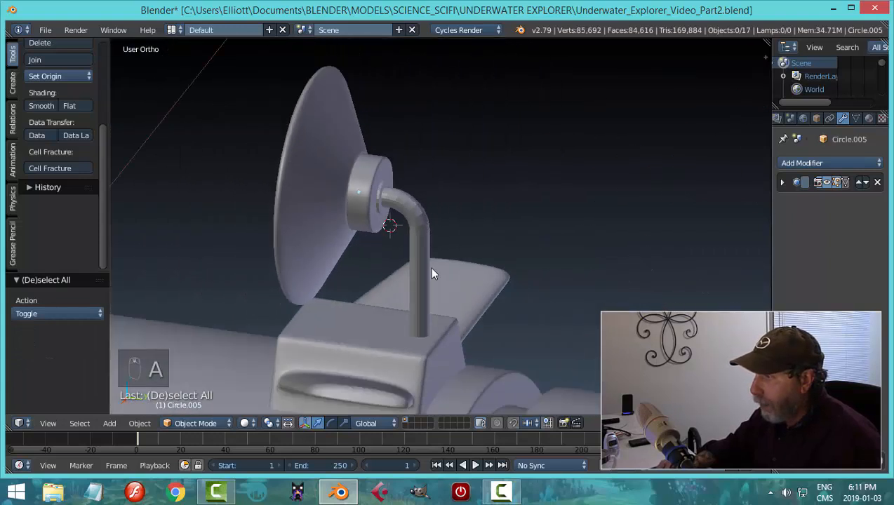
Open the pipe in Edit Mode and display it in wireframe around its lower end on the block
middle_click_drag(430, 350, 385, 215, "shift")
scroll(386, 217, "up", 3)
right_click(324, 163)
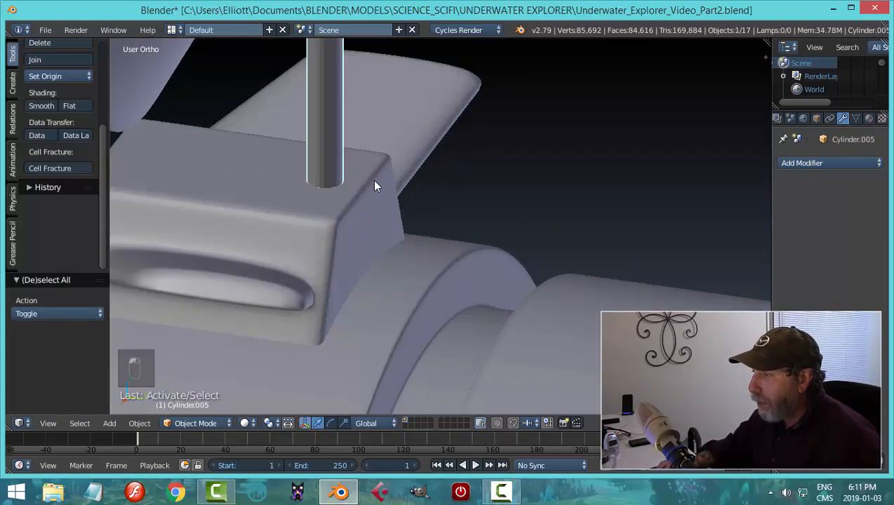
scroll(372, 180, "down", 2)
middle_click_drag(372, 180, 424, 187)
key("Tab")
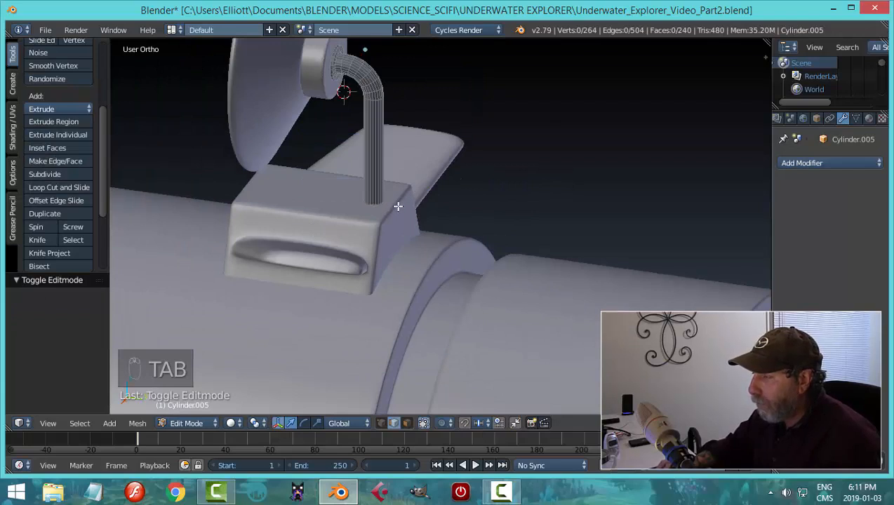
key("z")
left_click(491, 205)
scroll(393, 231, "up", 4)
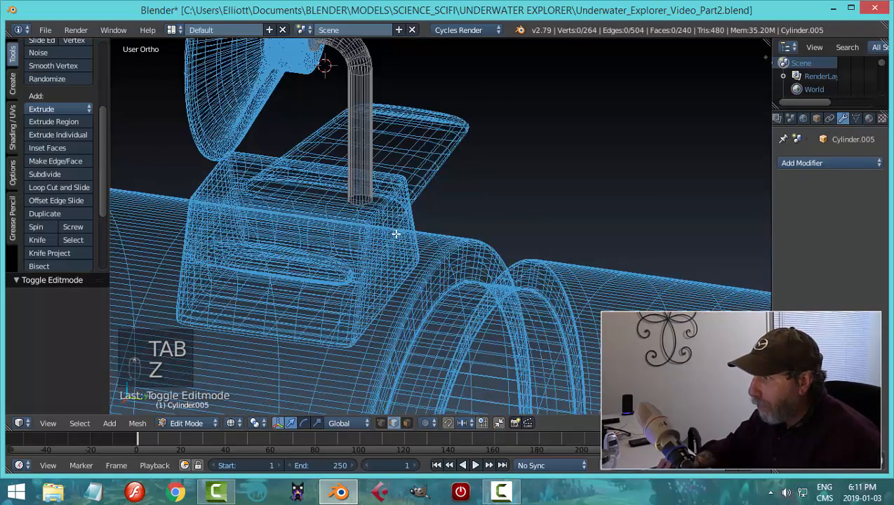
Extrude the pipe's bottom edge ring in place and scale it by about 1.62 to form a base flange
right_click(288, 183, "alt")
middle_click_drag(287, 183, 373, 210)
scroll(373, 211, "up", 2)
key("e")
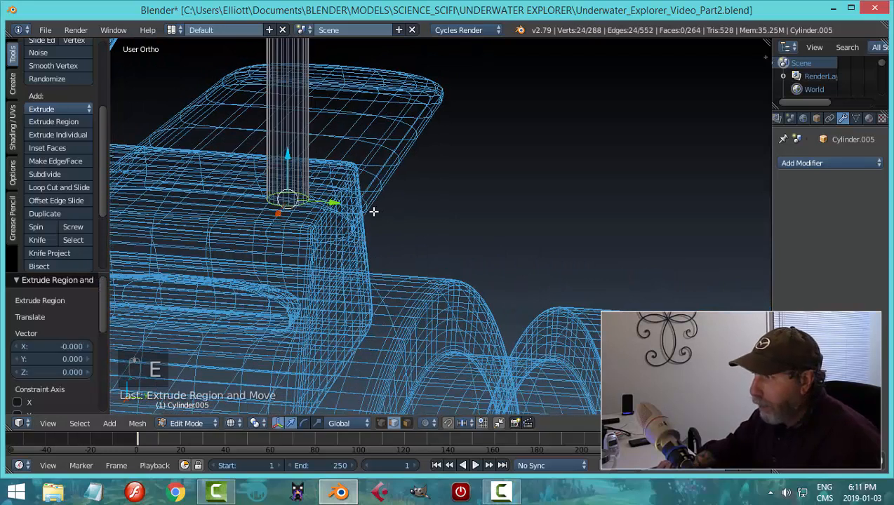
key("s")
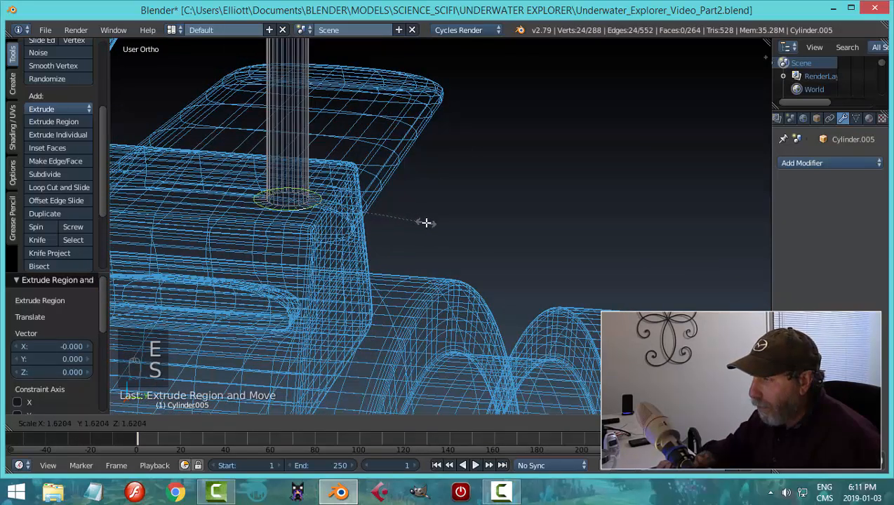
left_click(424, 221)
Extrude the base flange's outer rim and move it about -0.005 along Z for thickness, and return to Object Mode
key("e")
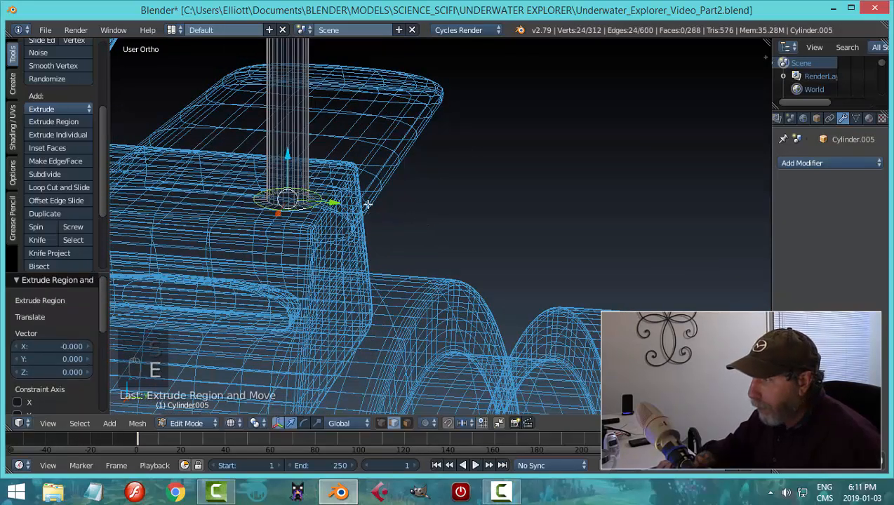
left_click(296, 157)
key("Escape")
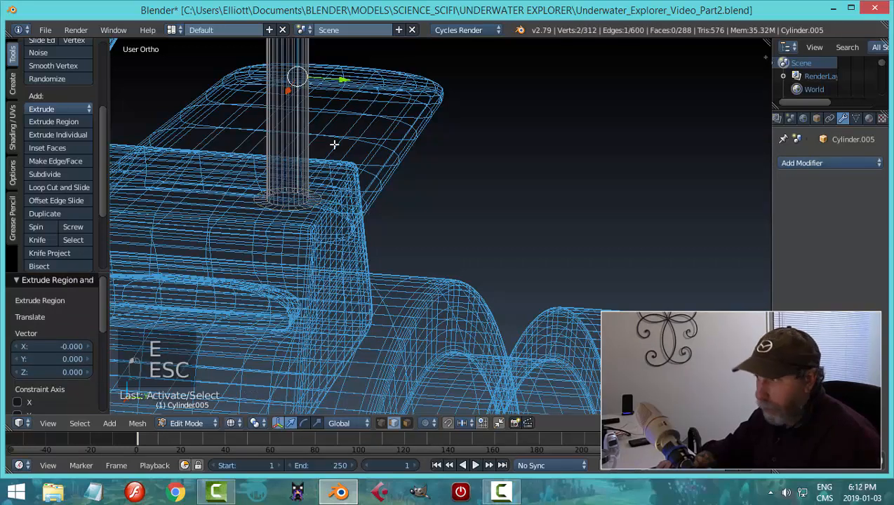
key("ctrl+z")
scroll(320, 235, "up", 2)
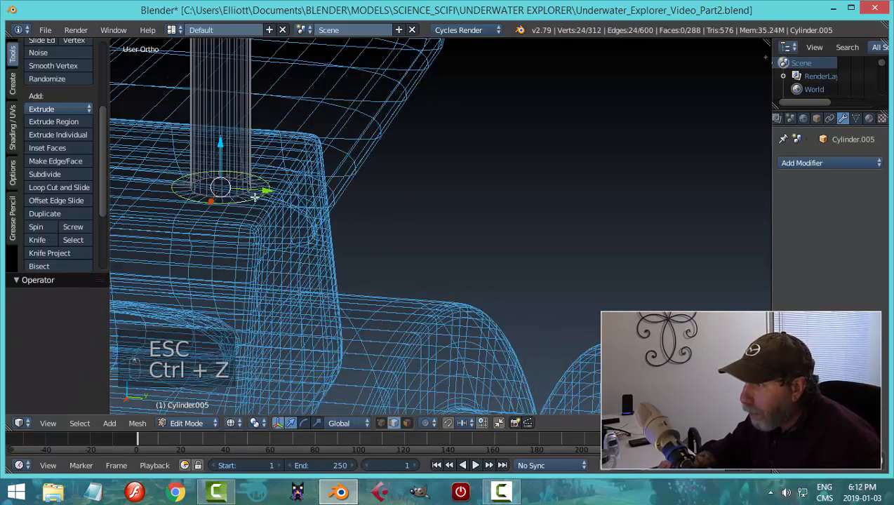
left_click_drag(222, 145, 223, 150)
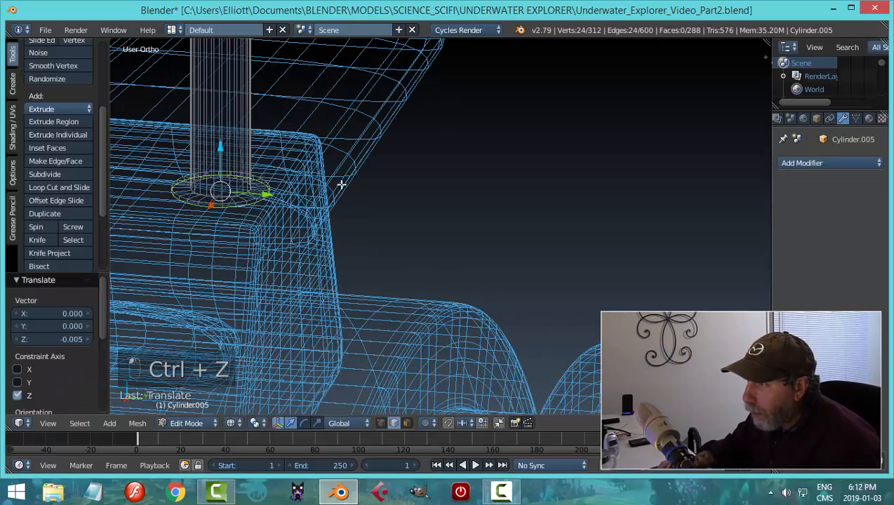
key("Tab")
left_click(295, 196)
scroll(327, 199, "down", 4)
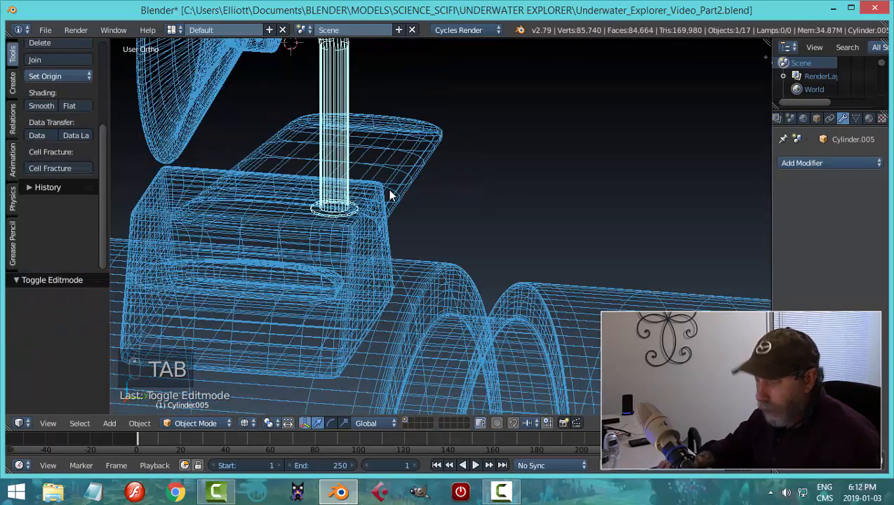
In Edit Mode in the right side view, box-select the whole base flange and raise it about 0.025 along Z onto the block's top
key("KP_3")
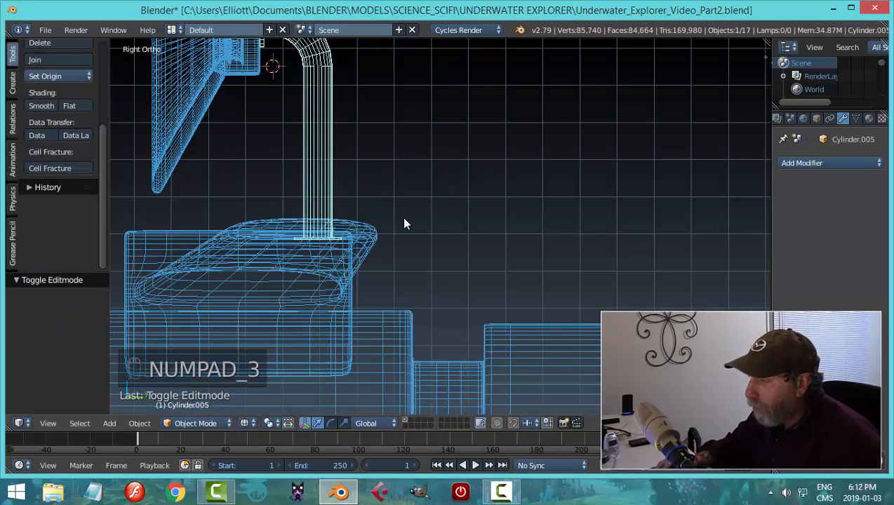
scroll(390, 250, "up", 2)
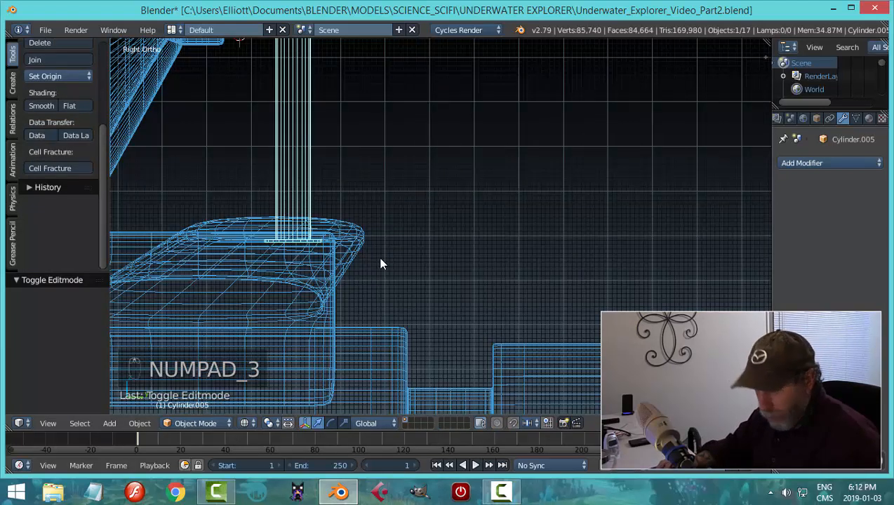
key("Tab")
left_click(497, 261)
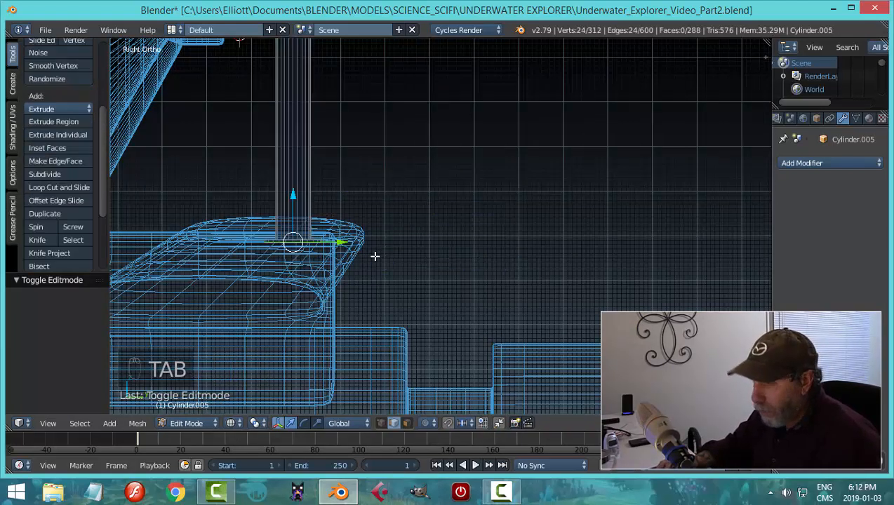
key("a")
key("a")
key("b")
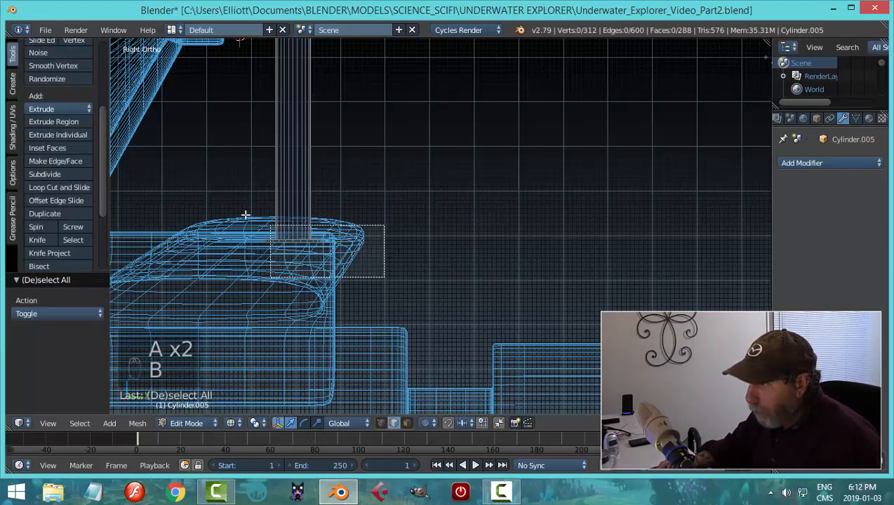
left_click_drag(245, 214, 327, 245)
scroll(271, 235, "up", 2)
middle_click_drag(263, 228, 376, 228, "shift")
key("g")
key("z")
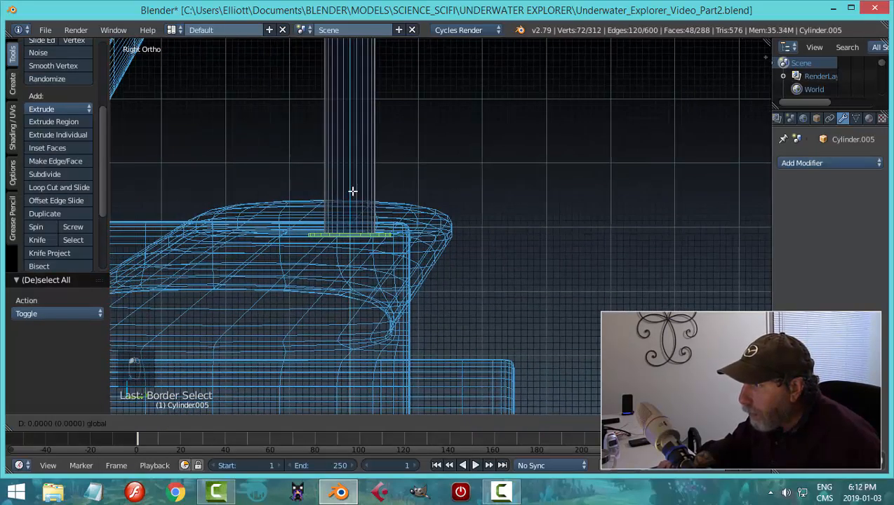
left_click(351, 176)
Switch back to solid display, return to Object Mode and deselect everything
key("z")
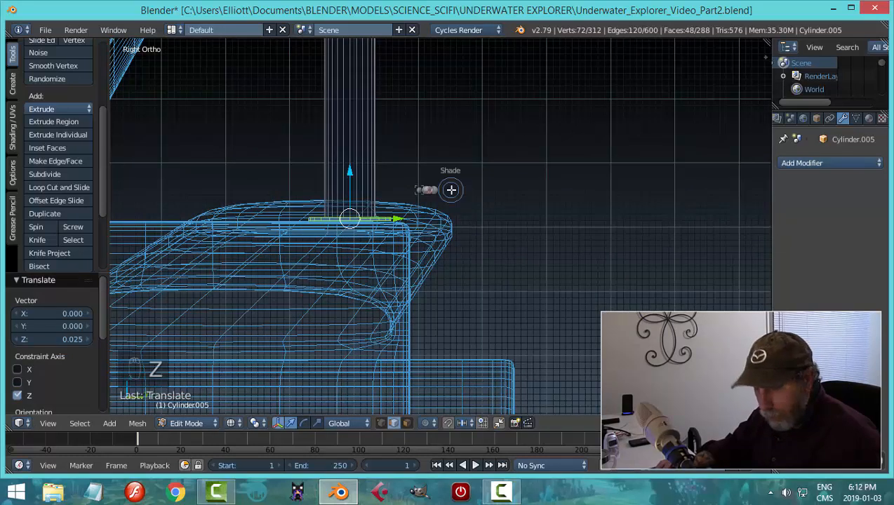
left_click(439, 259)
middle_click_drag(477, 222, 444, 179)
key("Tab")
left_click(344, 242)
key("a")
key("a")
scroll(465, 229, "down", 3)
scroll(479, 215, "down", 2)
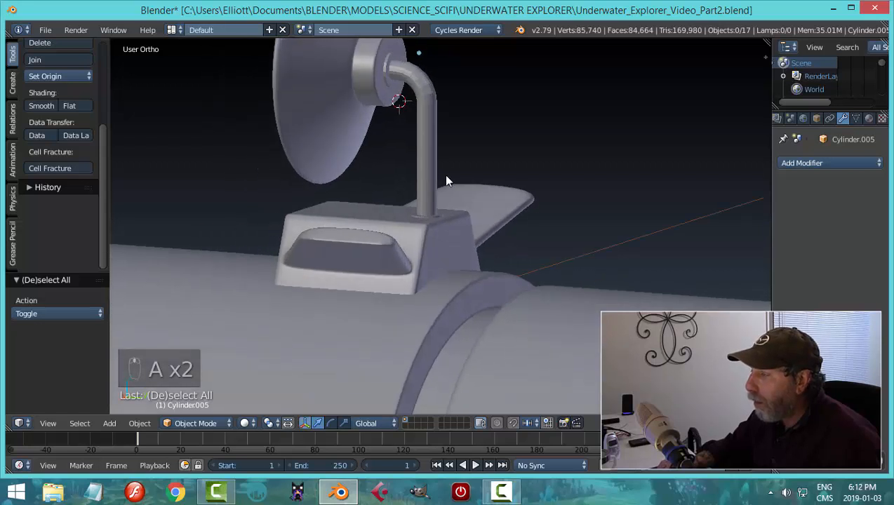
Apply smooth shading to the pipe and inspect its bend and the flange at the dish hub
right_click(436, 160)
left_click(40, 106)
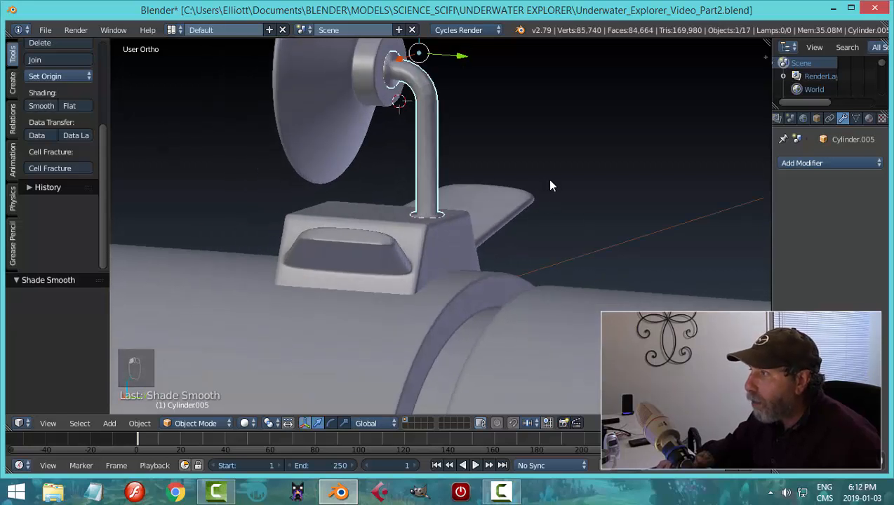
mouse_move(550, 184)
middle_mouse_down()
mouse_move(522, 196)
mouse_move(536, 192)
middle_mouse_up()
middle_click_drag(467, 155, 437, 222, "shift")
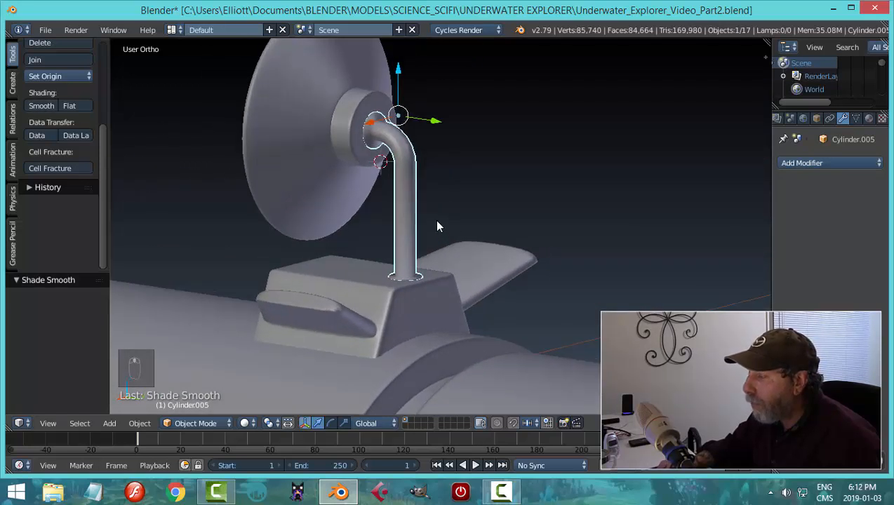
scroll(435, 220, "up", 2)
middle_click_drag(341, 127, 374, 140)
scroll(373, 140, "up", 3)
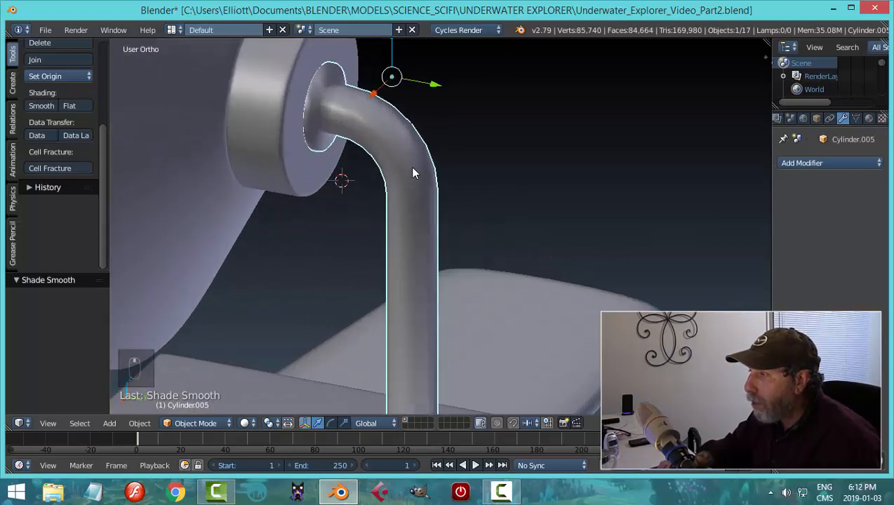
Enter Edit Mode on the pipe to work close up on the flange at the dish hub
key("Tab")
scroll(323, 110, "up", 3)
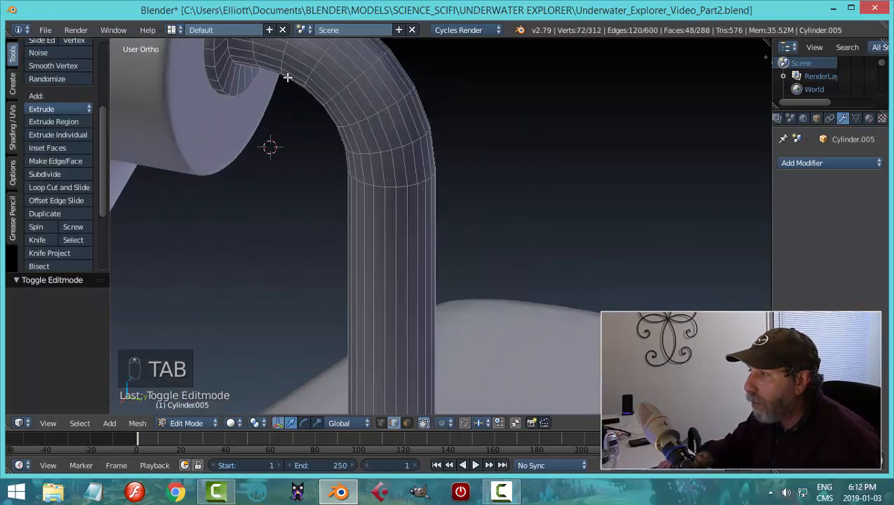
middle_click_drag(287, 77, 390, 220, "shift")
scroll(335, 142, "up", 2)
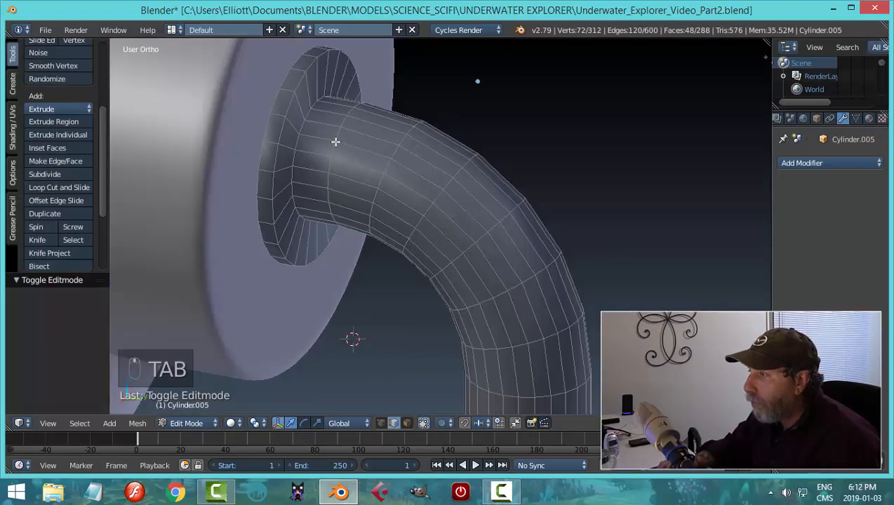
right_click(299, 87, "alt")
key("ctrl+b")
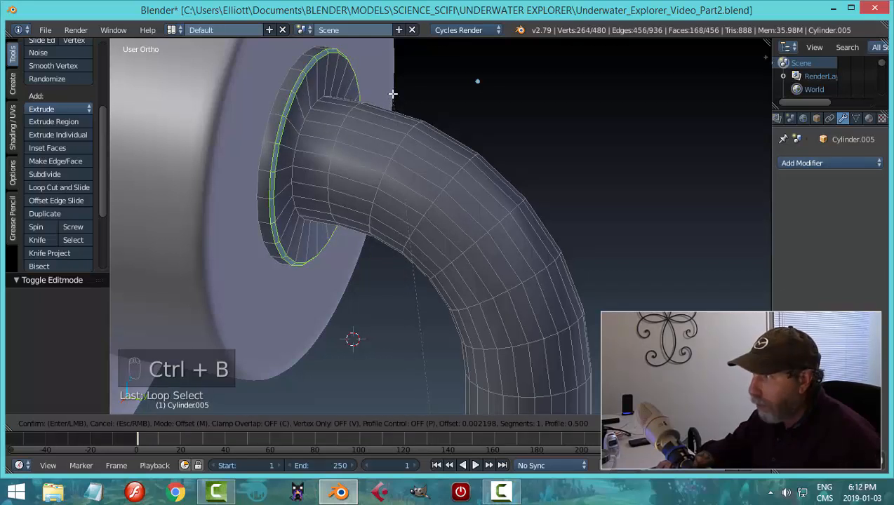
right_click(393, 94)
scroll(392, 113, "down", 2)
key("a")
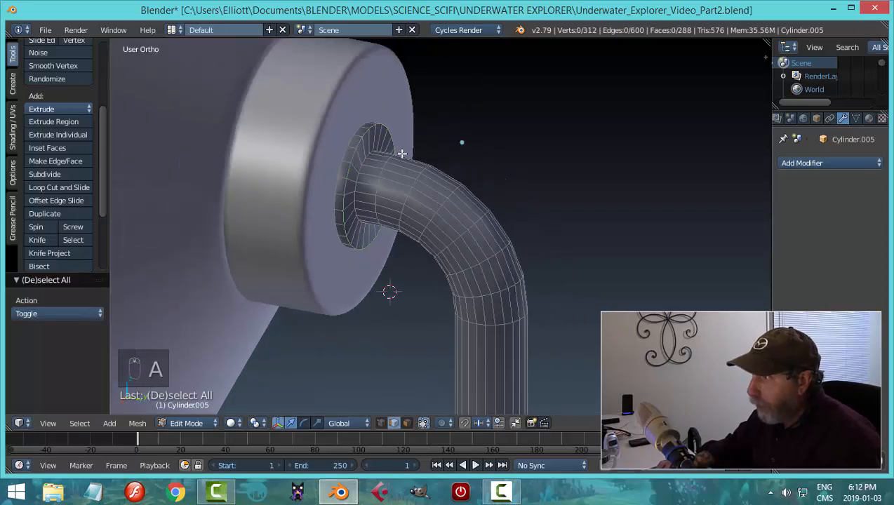
Bevel the outer edge loop of the hub flange's pipe-side face with an offset of about 0.0034, and deselect it
right_click(357, 141, "alt")
middle_click_drag(423, 168, 454, 153)
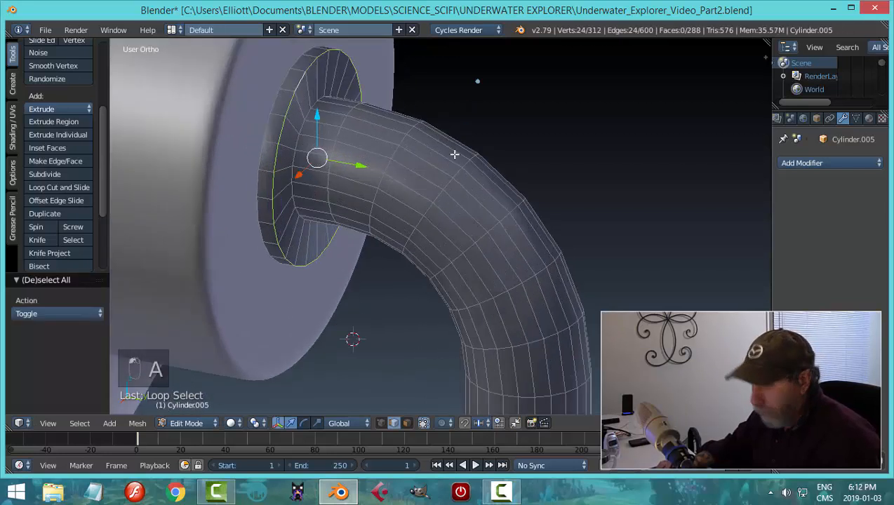
key("ctrl+b")
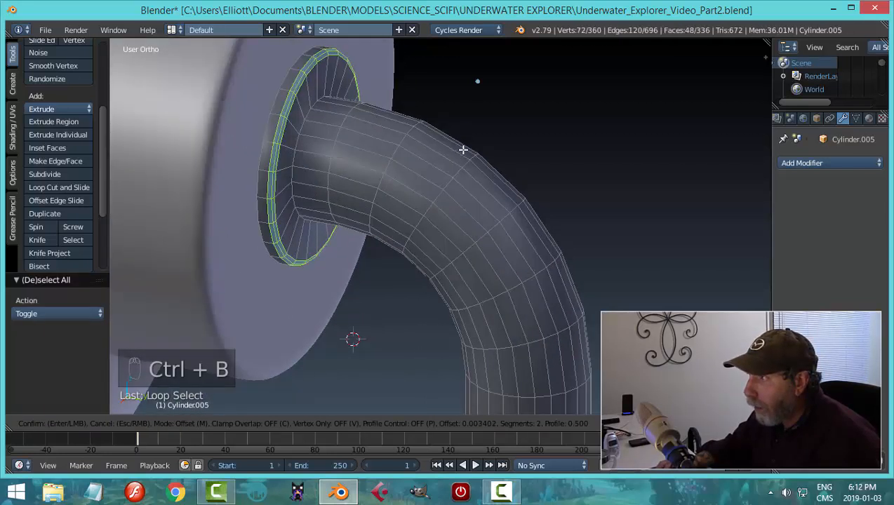
left_click(463, 148)
key("a")
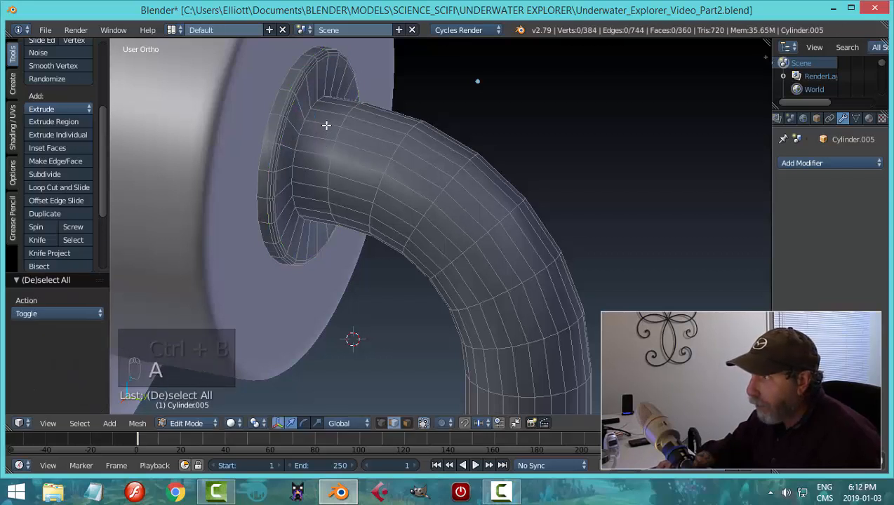
key("ctrl+t")
right_click(322, 125)
key("Escape")
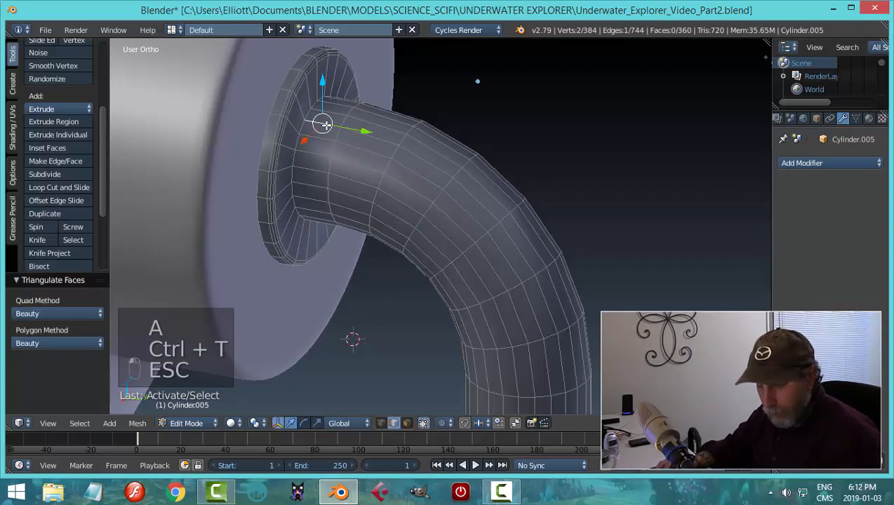
key("a")
key("ctrl+e")
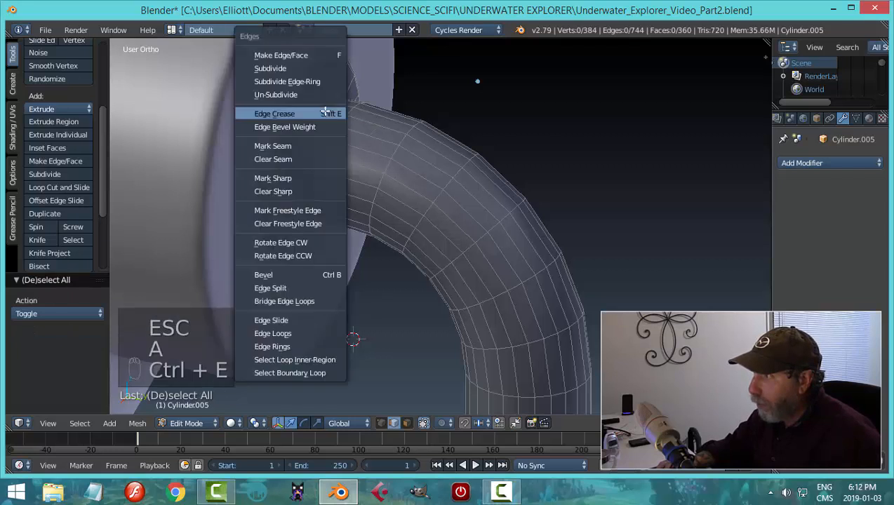
Add two supporting edge loops close to the joint of pipe and hub flange, one on the pipe and one on the flange face
key("ctrl+r")
left_click(324, 110)
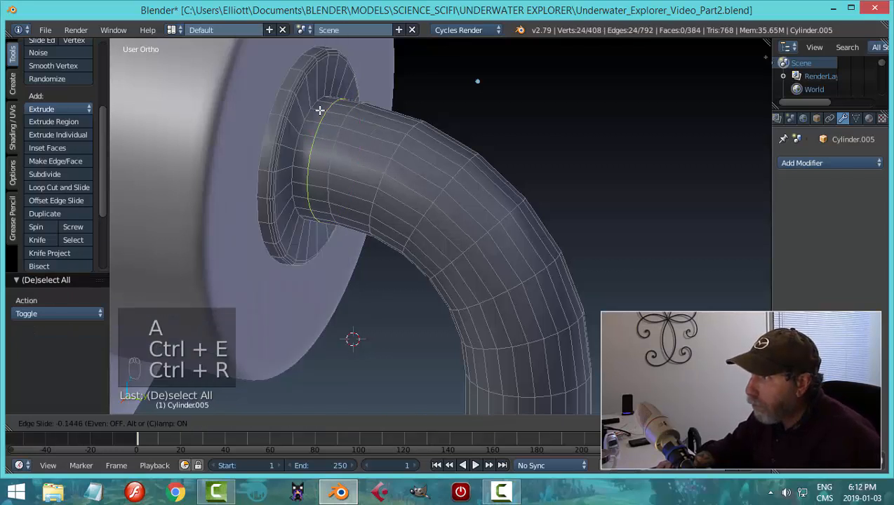
left_click(311, 105)
key("ctrl+r")
left_click(317, 103)
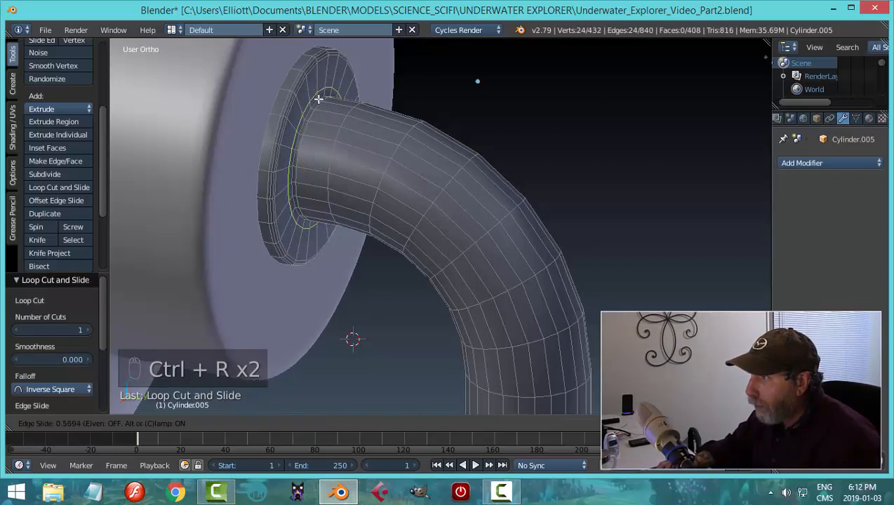
left_click(320, 104)
key("a")
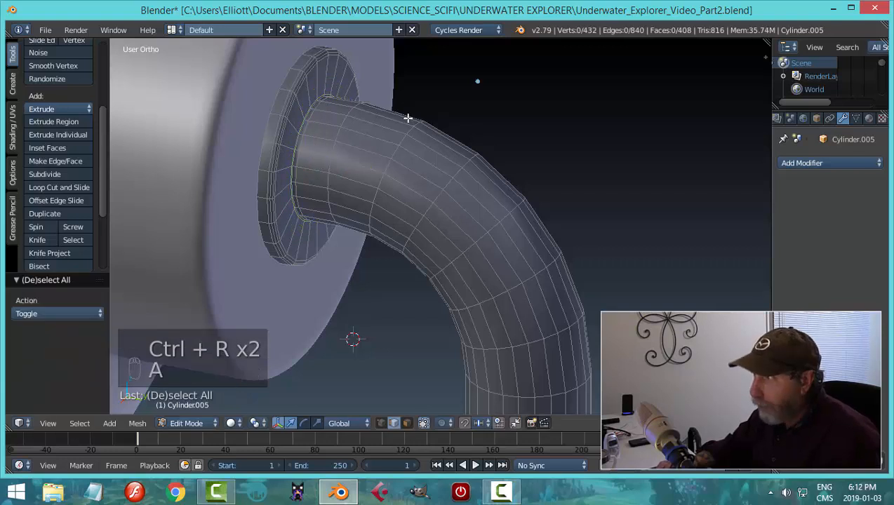
Add two supporting edge loops at the pipe's base joint, one on the pipe just above the flange and one on the flange face
scroll(407, 117, "down", 7)
middle_click_drag(497, 360, 439, 128, "shift")
scroll(439, 128, "up", 3)
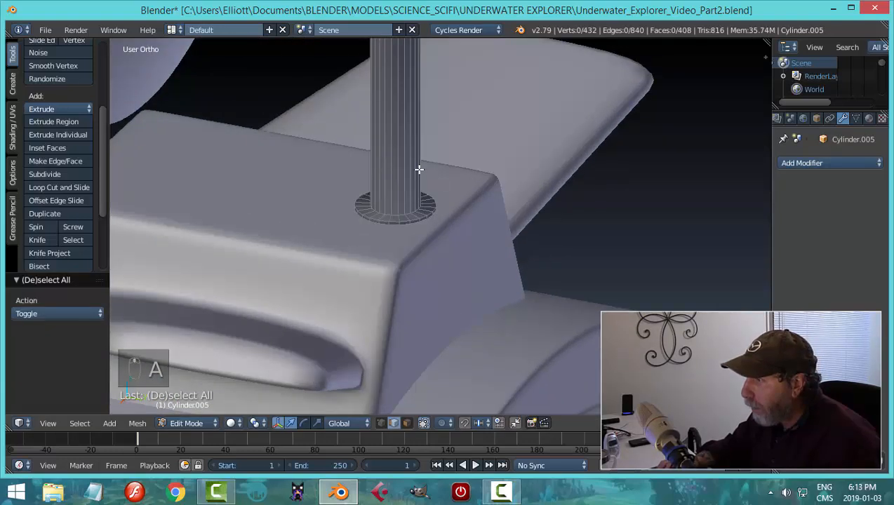
key("ctrl+r")
left_click(419, 165)
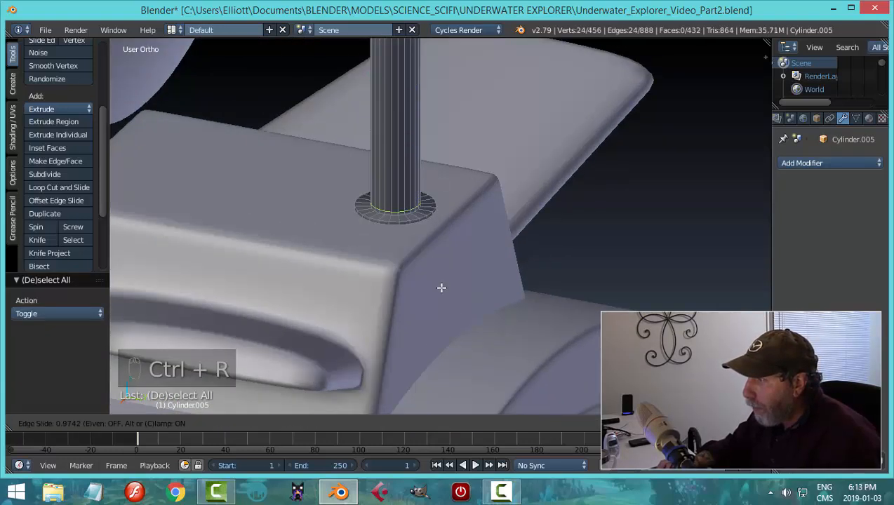
left_click(441, 288)
scroll(426, 226, "up", 3)
key("ctrl+r")
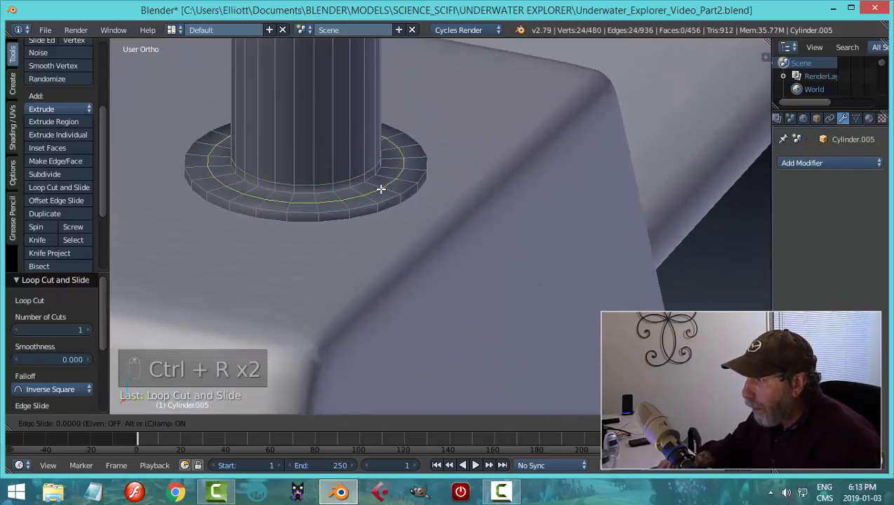
left_click(376, 180)
left_click(372, 177)
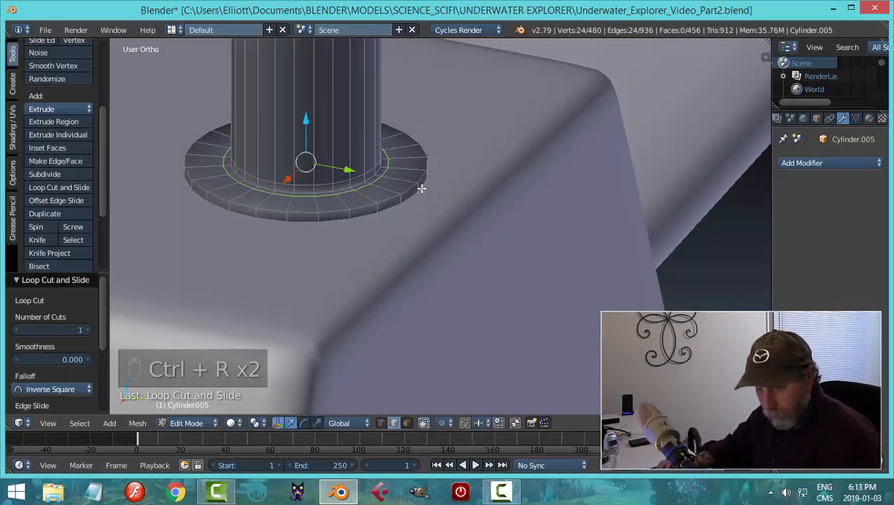
Bevel the upper outer edge loop of the base flange with 2 segments and an offset of about 0.0015, and leave Edit Mode
key("a")
right_click(399, 199, "alt")
key("ctrl+b")
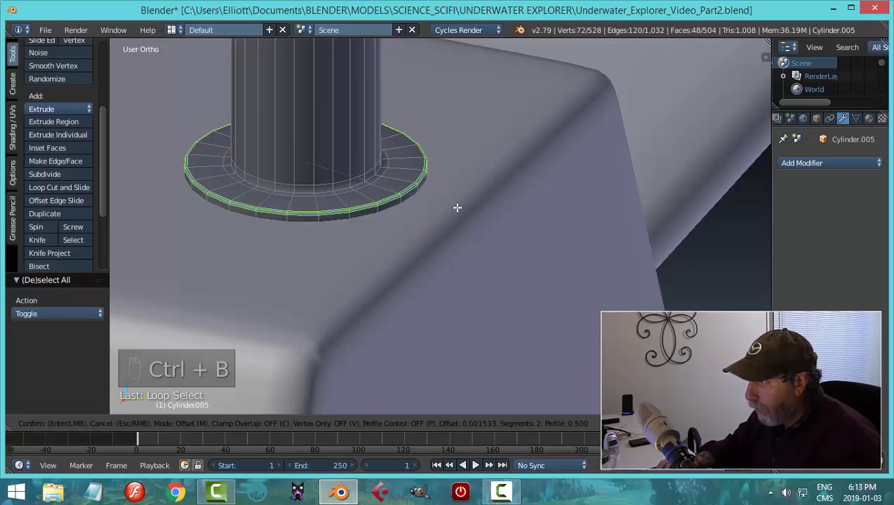
left_click(457, 205)
key("a")
key("Tab")
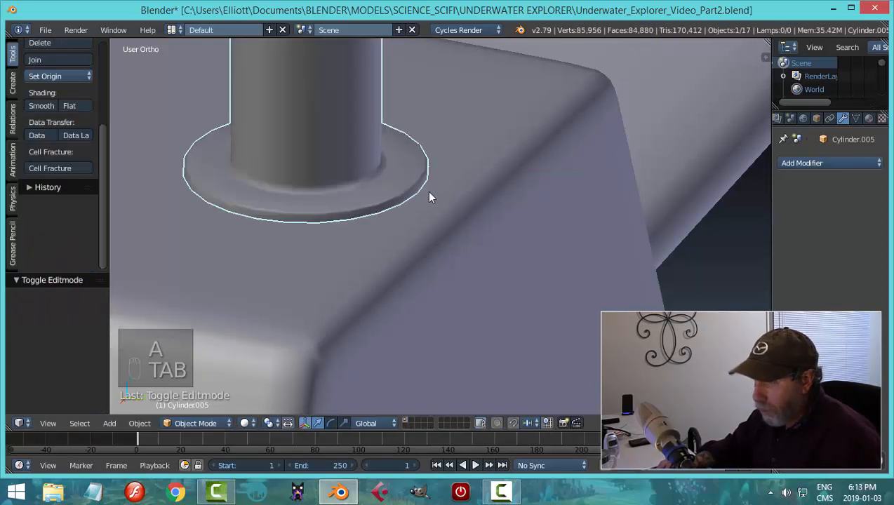
Deselect the pipe, check the whole dish assembly, and save the file
key("a")
scroll(430, 193, "down", 13)
middle_click_drag(476, 197, 540, 167)
middle_click_drag(491, 193, 492, 158)
key("ctrl+s")
Enter Edit Mode on the dish with nothing selected and its front rim in view
right_click(468, 138)
key("Tab")
left_click(590, 156)
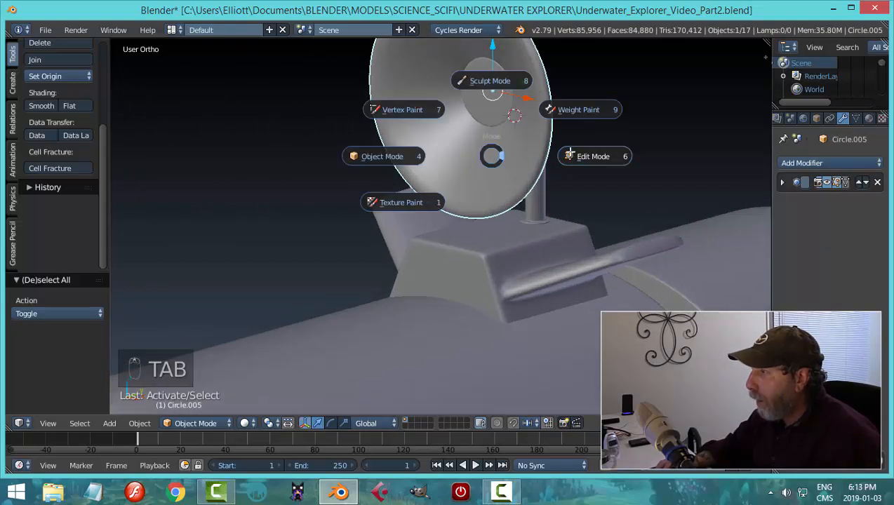
middle_click_drag(600, 145, 549, 189, "shift")
scroll(539, 185, "up", 2)
key("a")
key("a")
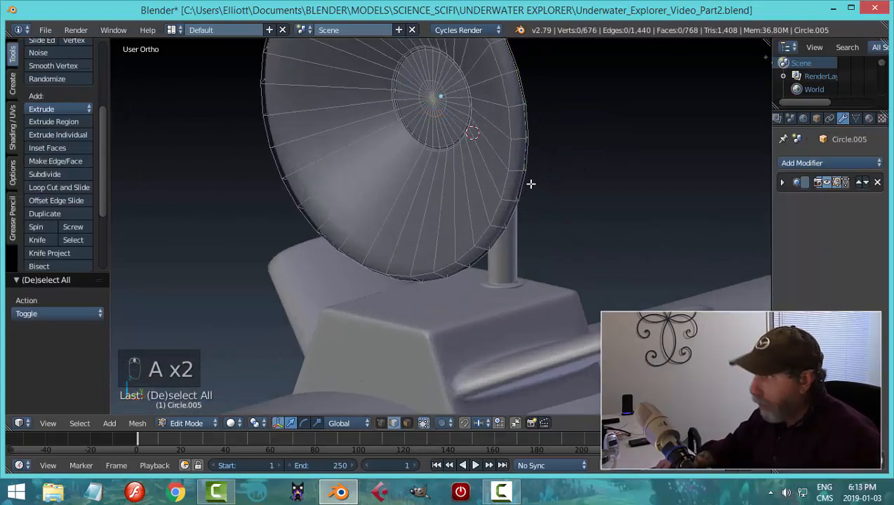
Duplicate the dish's front rim edge loop in place, separate it as its own object, and return to Object Mode
right_click(511, 120, "alt")
scroll(511, 120, "down", 5)
key("shift+d")
right_click(562, 189)
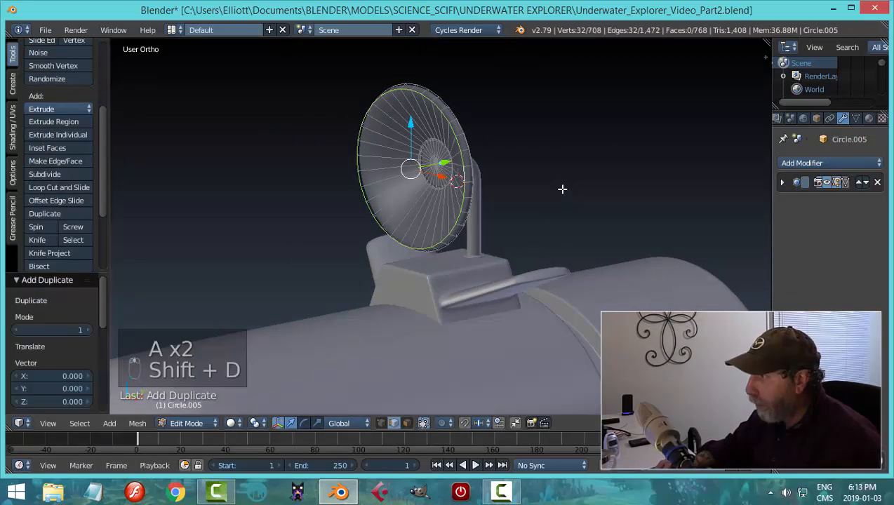
key("p")
left_click(561, 188)
key("Tab")
left_click(459, 168)
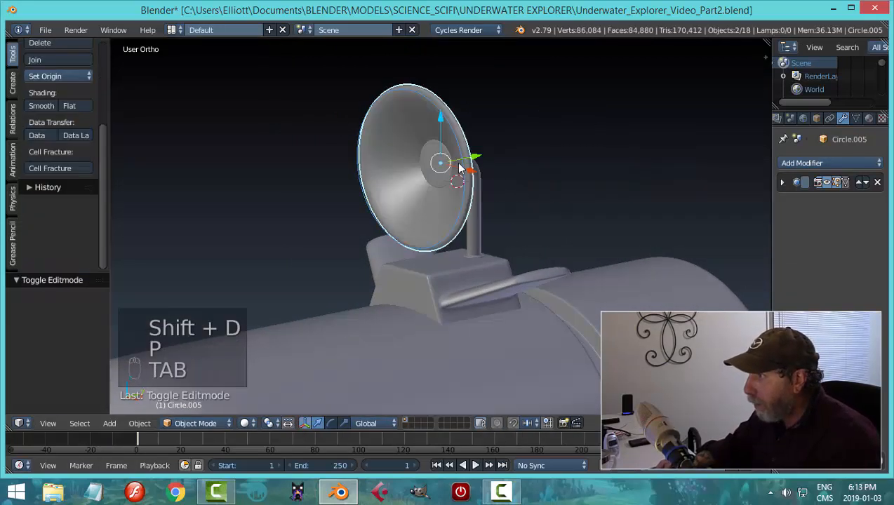
Set the separated ring's origin to its geometry and snap the 3D cursor to it
right_click(458, 146)
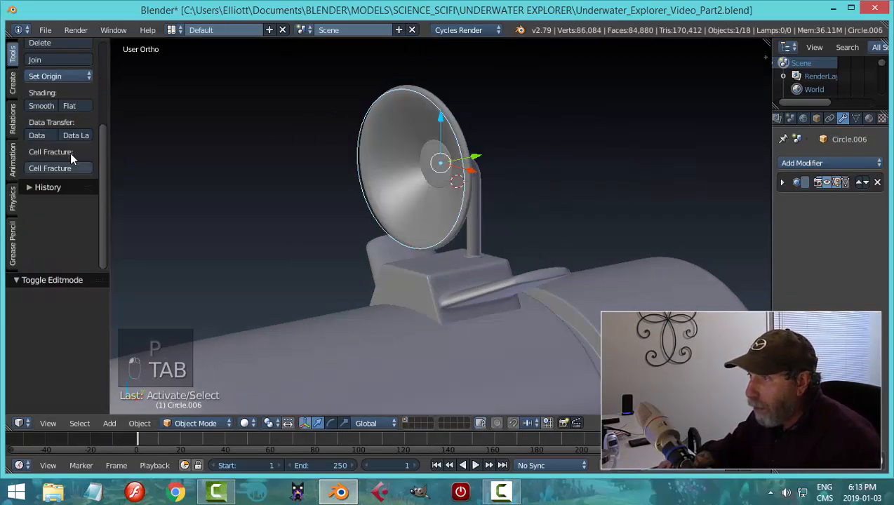
left_click(65, 77)
left_click(77, 105)
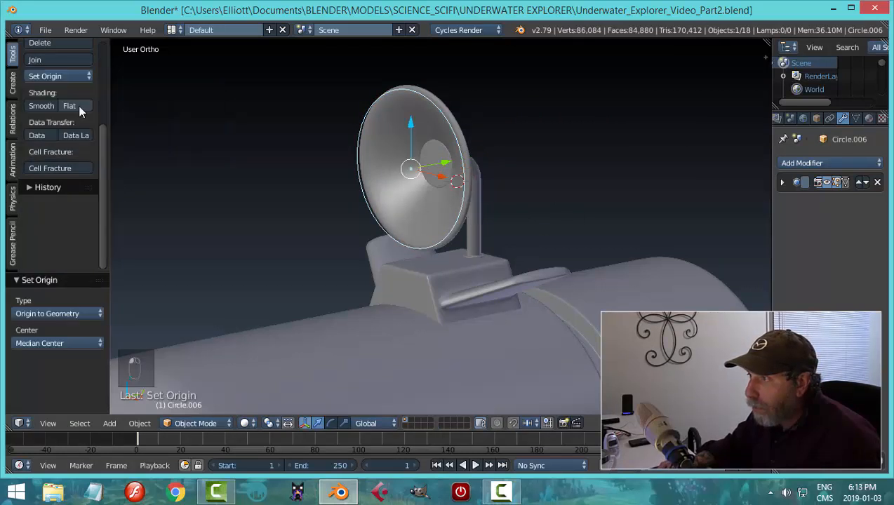
key("shift+s")
left_click(536, 200)
In Edit Mode, scale the whole separated ring down to about 0.251 of its size
key("Tab")
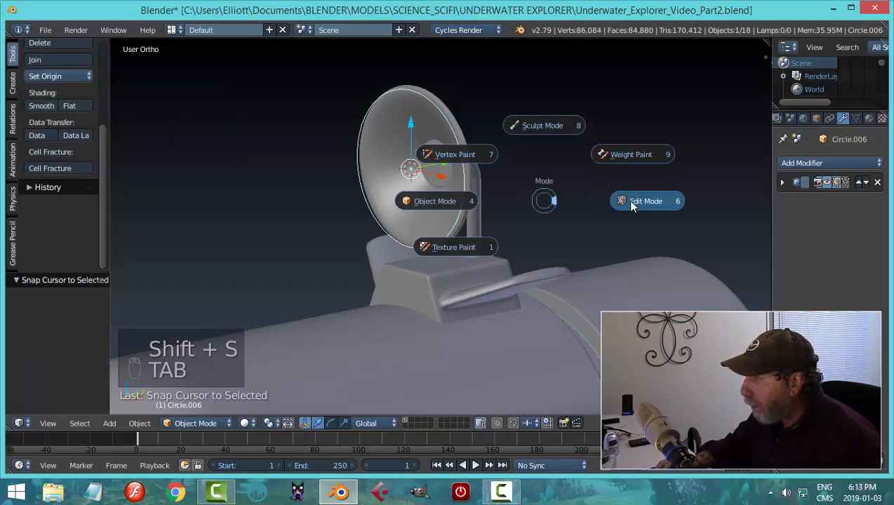
left_click(631, 203)
key("a")
key("a")
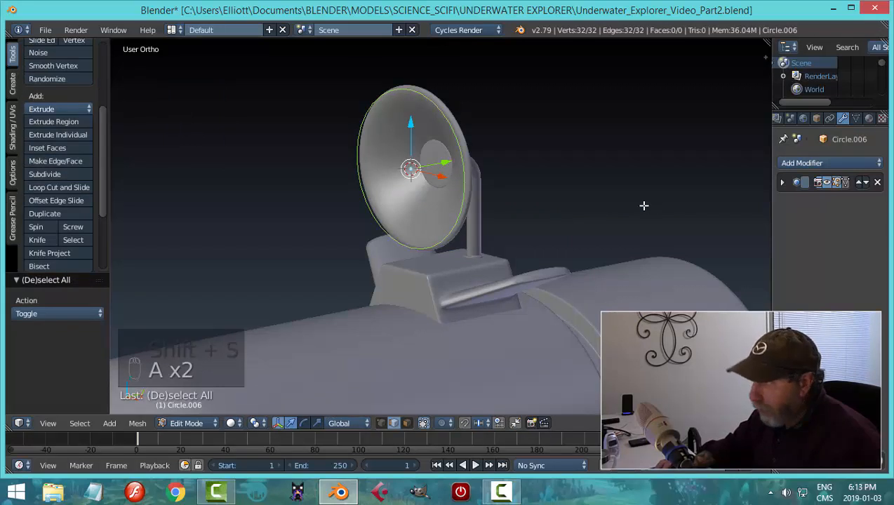
key("s")
left_click(469, 174)
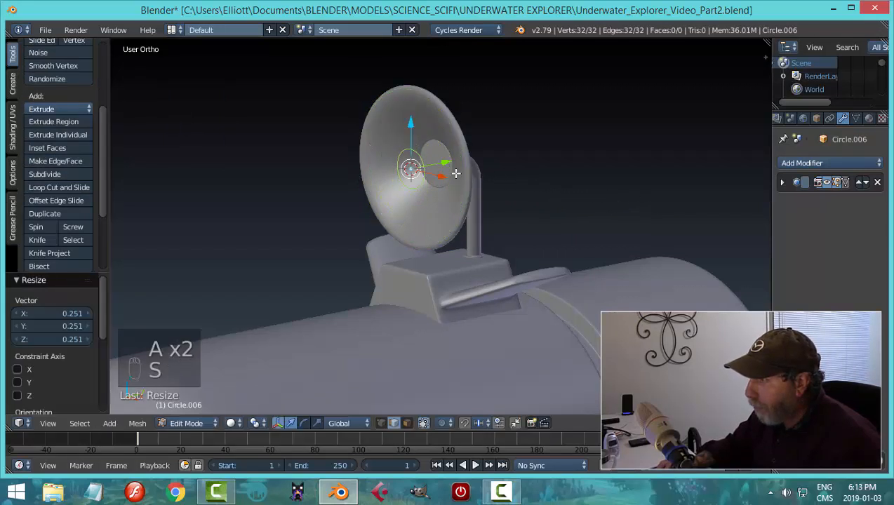
Move the small ring along Y by about -0.167 in total so it sits in front of the dish
left_click_drag(445, 162, 426, 166)
middle_click_drag(544, 181, 487, 186)
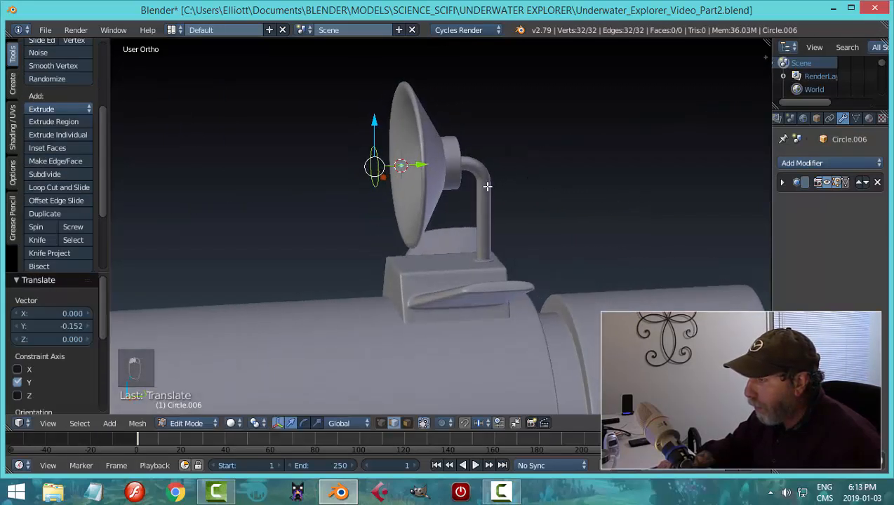
left_click_drag(423, 166, 411, 166)
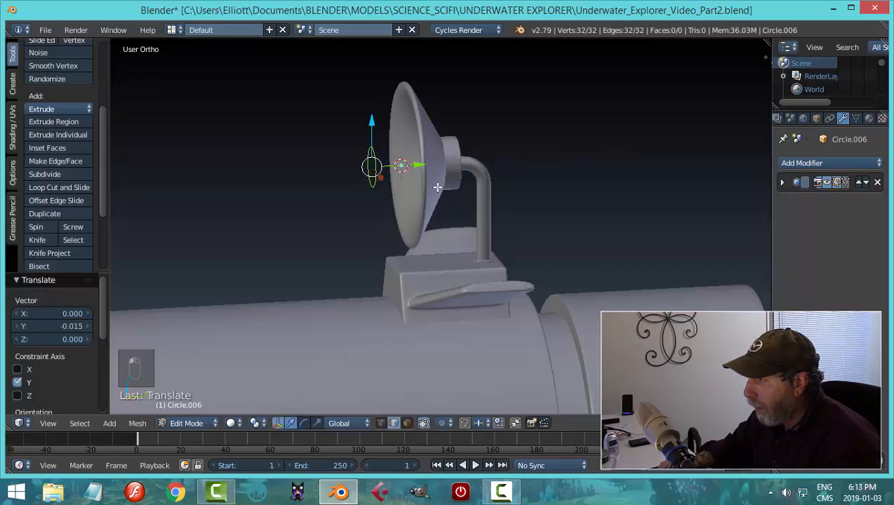
Fill the small ring with a face and extrude it about 0.081 along Y toward the dish
middle_click_drag(533, 182, 419, 192)
scroll(519, 195, "up", 3)
key("f")
key("e")
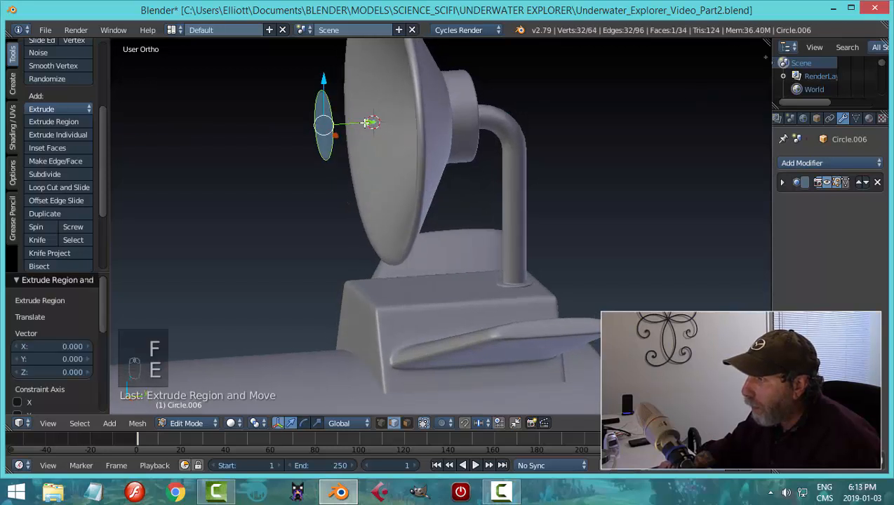
left_click(390, 125)
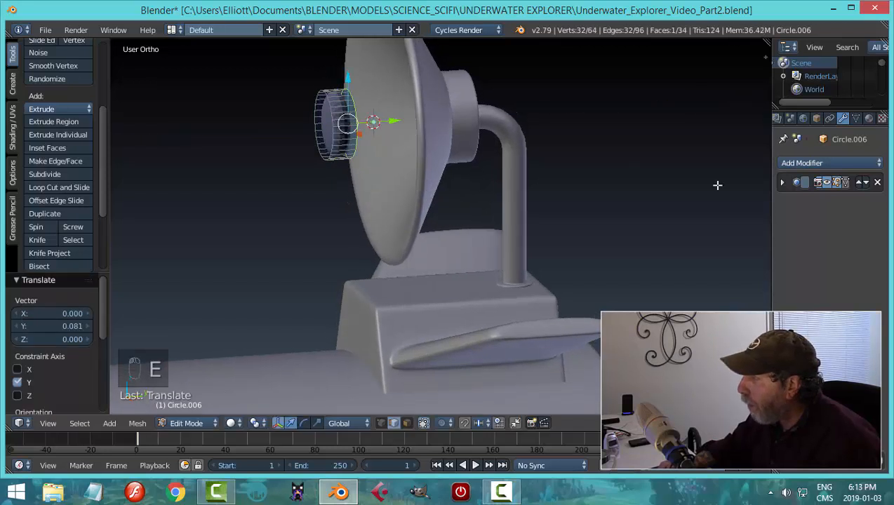
Remove the Subsurf modifier from the new disc and recalculate the normals of all its faces
left_click(877, 183)
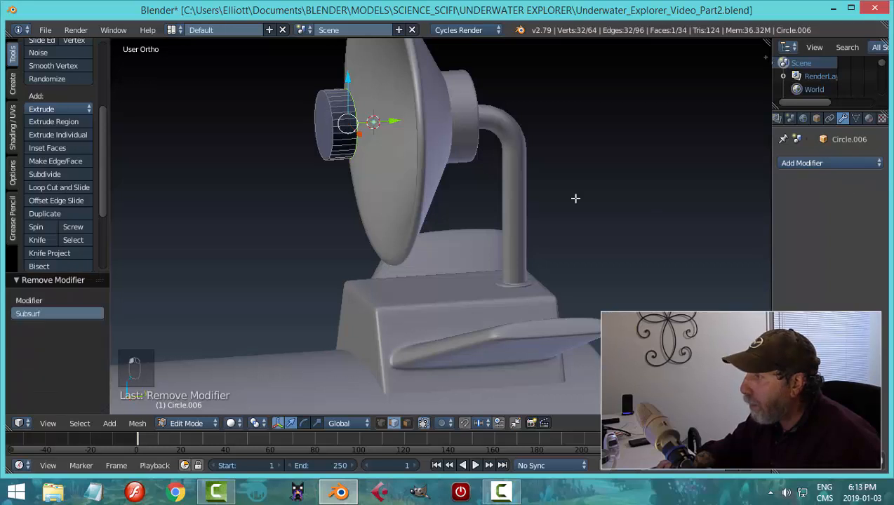
key("a")
key("a")
key("a")
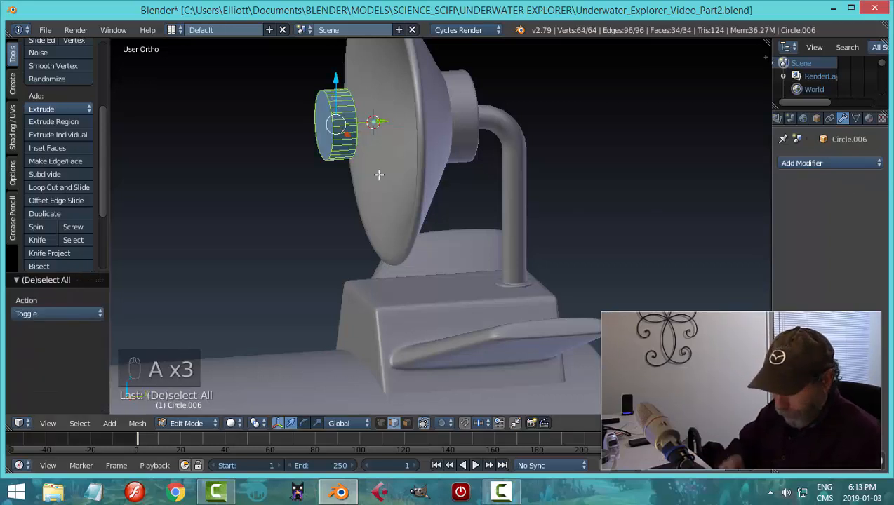
key("ctrl+n")
key("a")
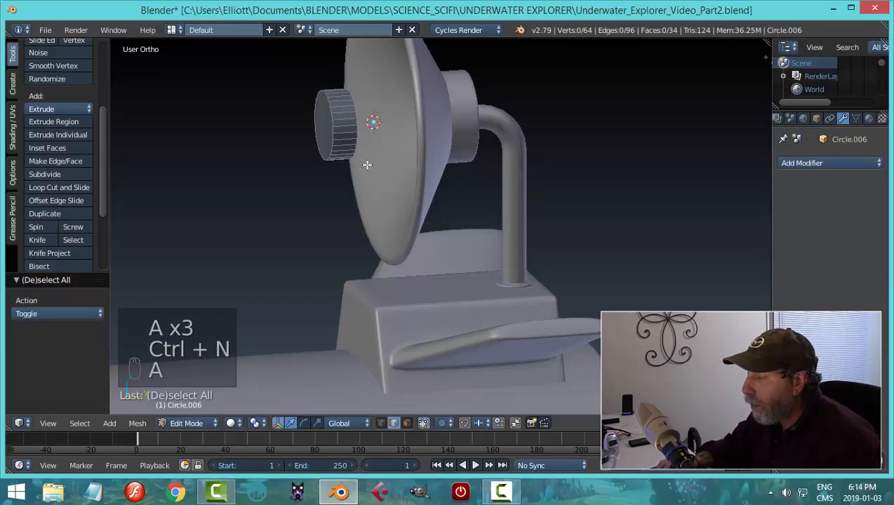
In face select mode, inset the disc's dish-facing end face by about 0.034
scroll(358, 153, "up", 2)
mouse_move(355, 155)
middle_mouse_down()
mouse_move(393, 166)
mouse_move(359, 145)
middle_mouse_up()
key("ctrl+Tab")
left_click(403, 180)
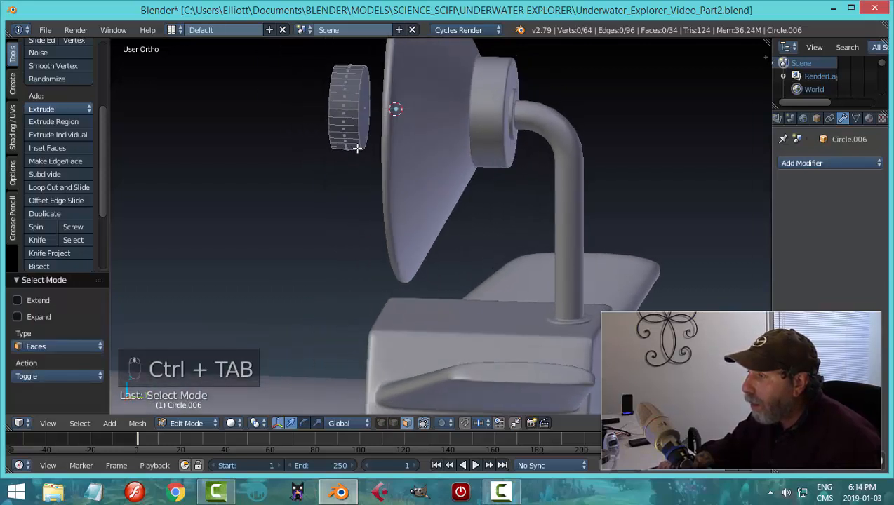
right_click(360, 145)
key("i")
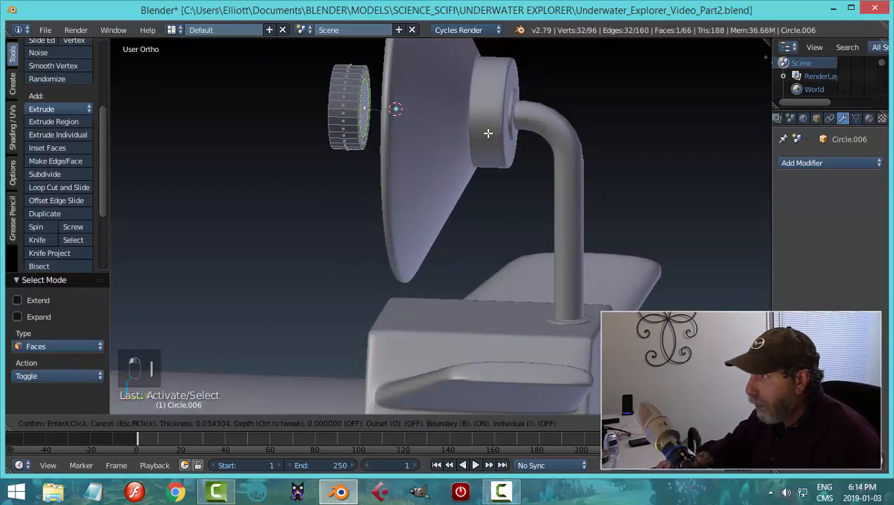
left_click(482, 132)
Extrude the inset face about 0.031 along Y toward the dish and bevel its rim with an offset of about 0.011
key("e")
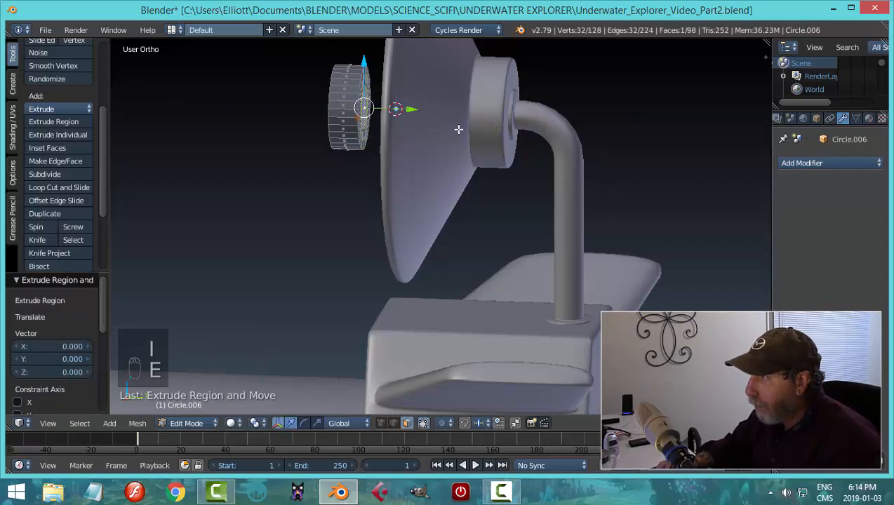
left_click(423, 115)
key("ctrl+b")
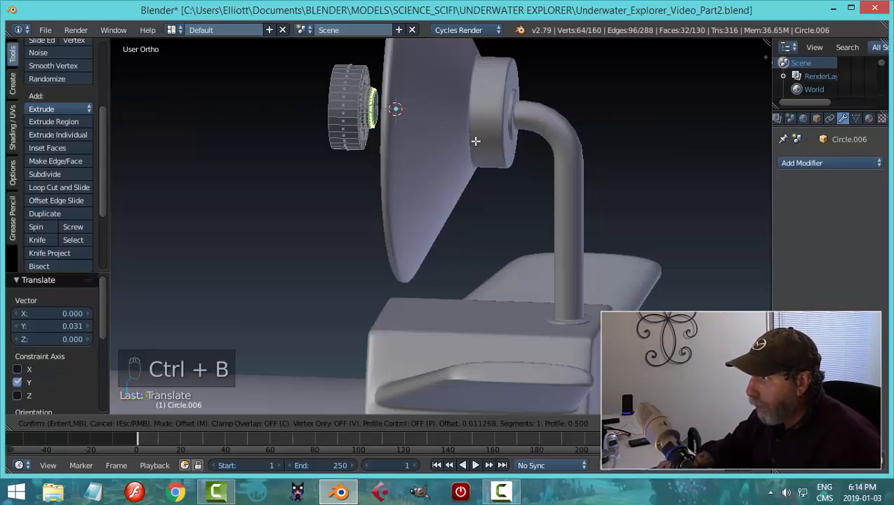
left_click(476, 141)
key("a")
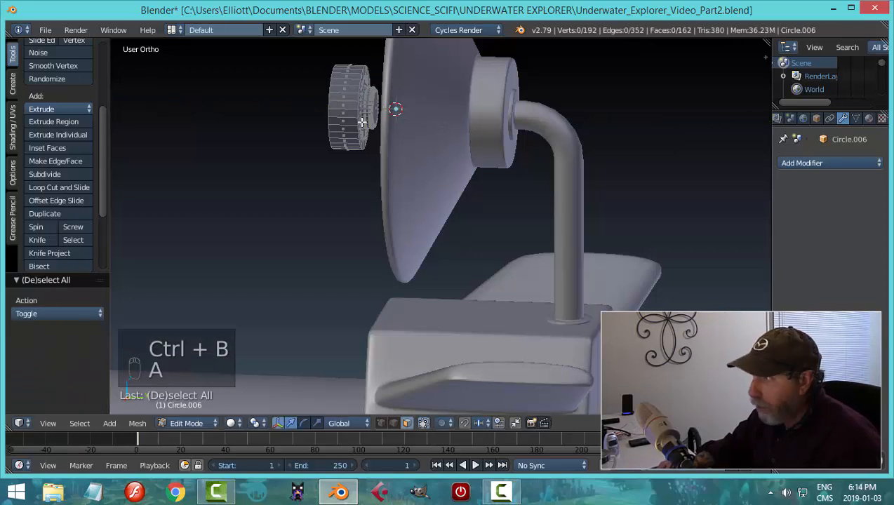
Bevel both outer rim edge loops of the disc with an offset of about 0.010 and 3 segments, and leave Edit Mode
scroll(334, 80, "up", 2)
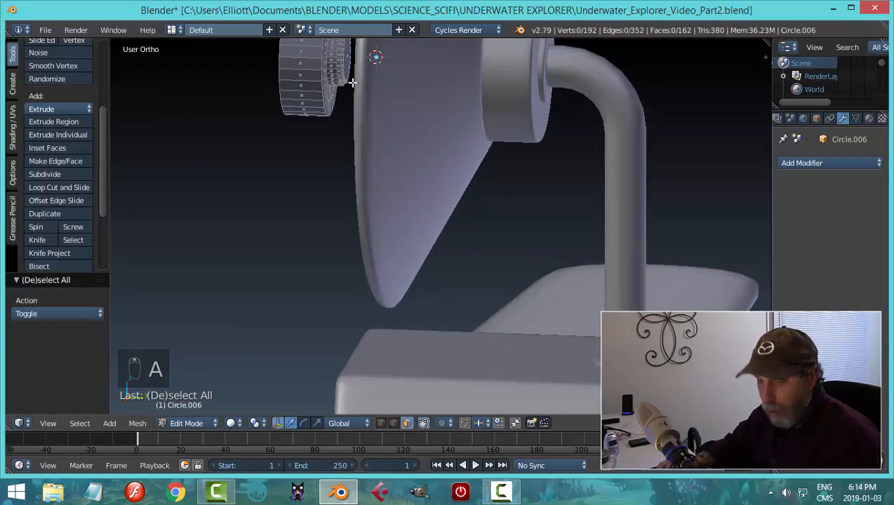
key("ctrl+Tab")
left_click(343, 70)
right_click(321, 64, "alt")
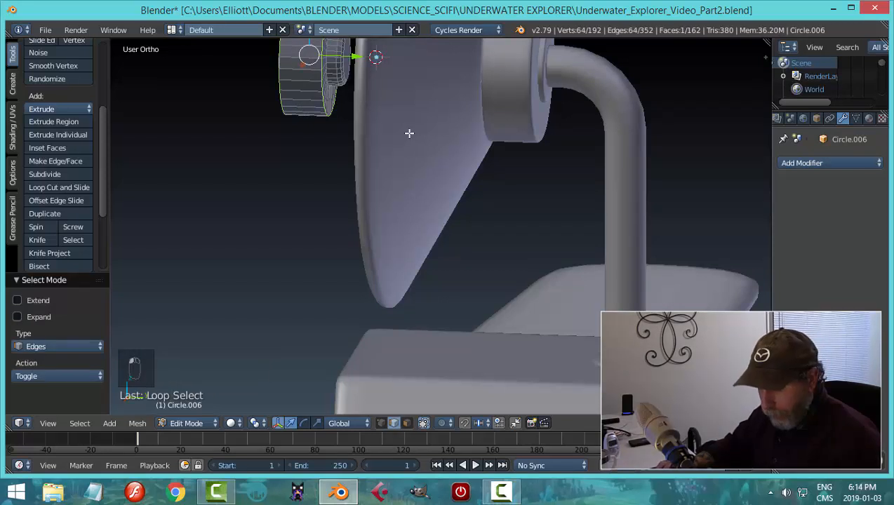
key("ctrl+b")
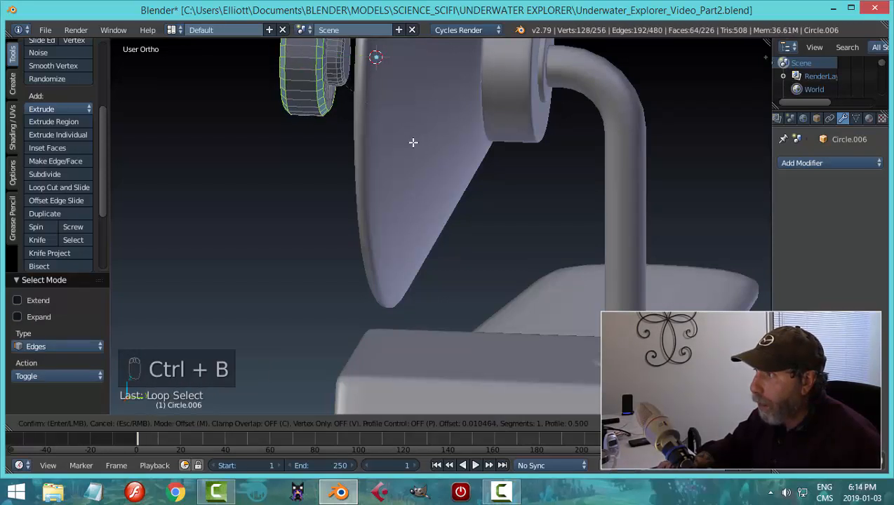
left_click(413, 142)
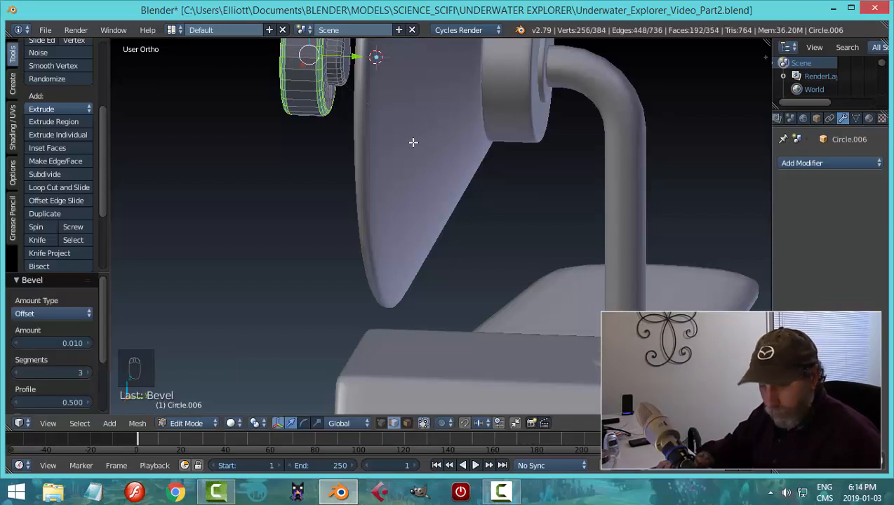
key("a")
key("Tab")
Inspect the shape and position of the beveled disc in front of the dish from the side and the front
scroll(301, 148, "down", 5)
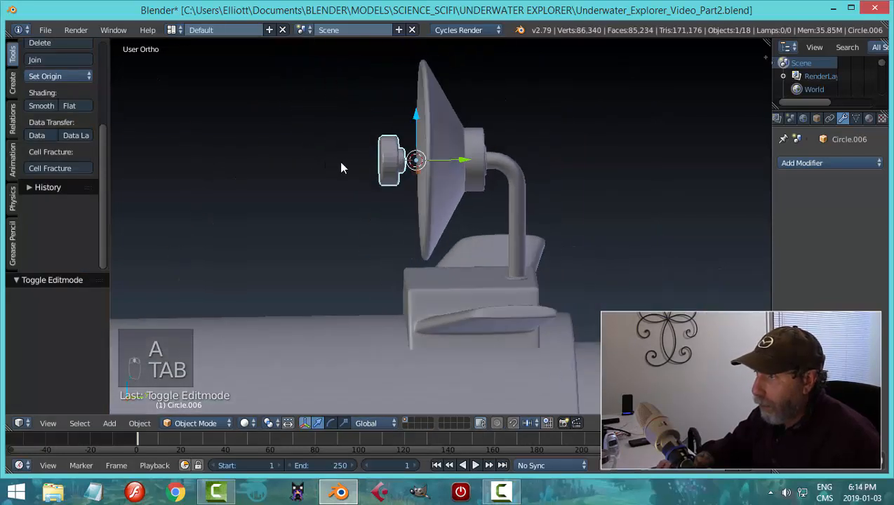
middle_click_drag(233, 150, 358, 156)
key("a")
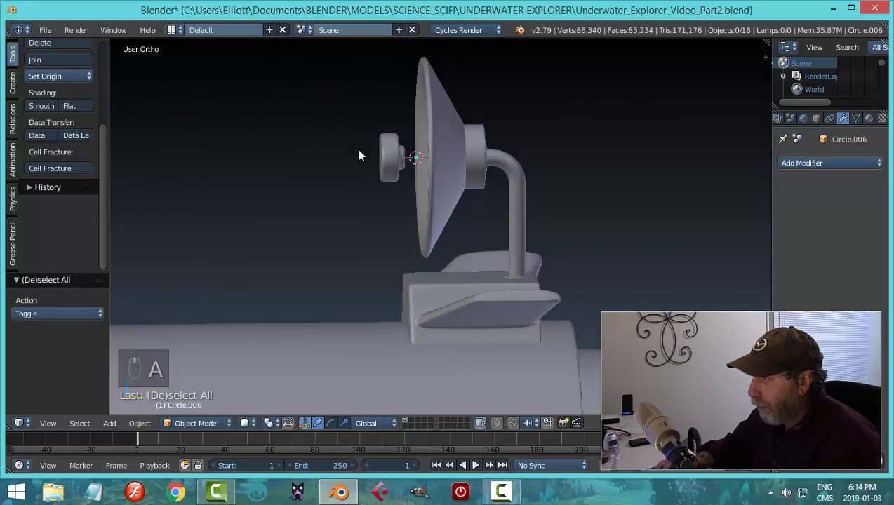
left_click_drag(469, 167, 454, 155)
key("a")
middle_click_drag(410, 188, 440, 182)
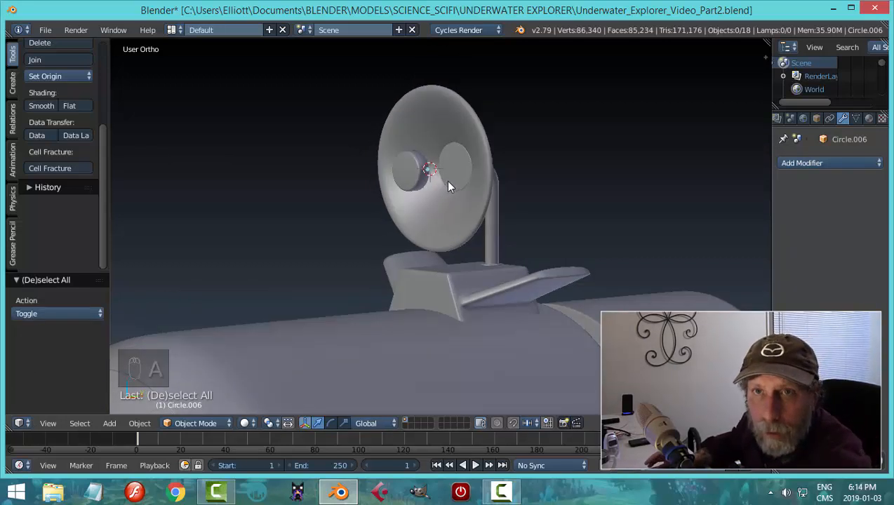
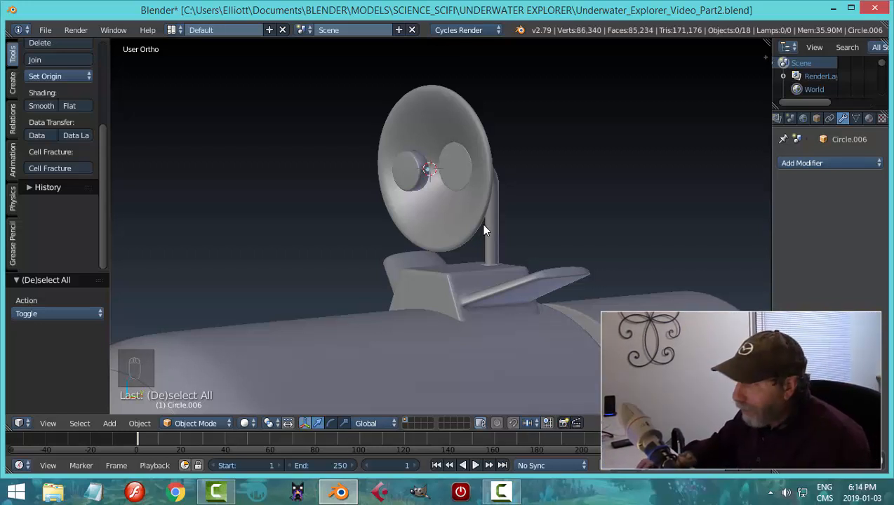
Add a curve Path at the 3D cursor in front of the dish and rotate it 90° about Z
mouse_move(494, 225)
middle_mouse_down()
mouse_move(456, 184)
mouse_move(537, 226)
mouse_move(568, 190)
mouse_move(534, 222)
mouse_move(479, 239)
mouse_move(433, 236)
mouse_move(503, 236)
mouse_move(461, 231)
mouse_move(491, 225)
middle_mouse_up()
scroll(440, 234, "up", 3)
key("shift+a")
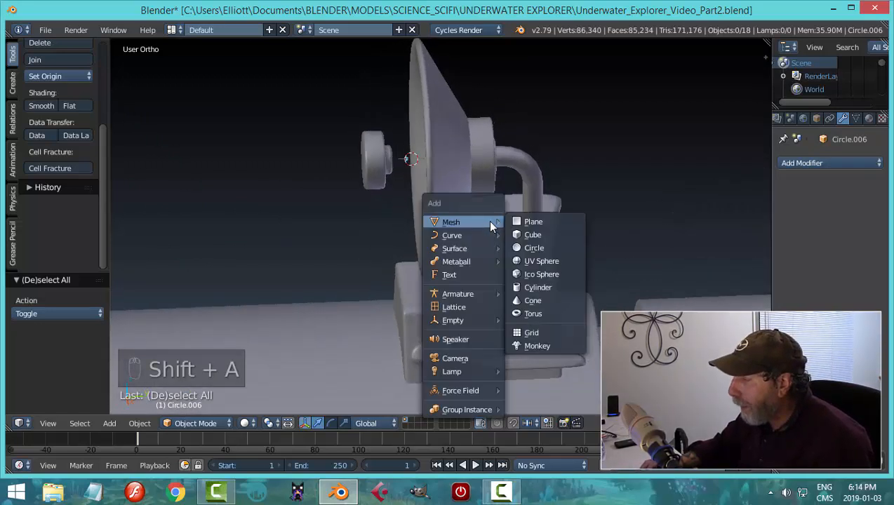
mouse_move(461, 239)
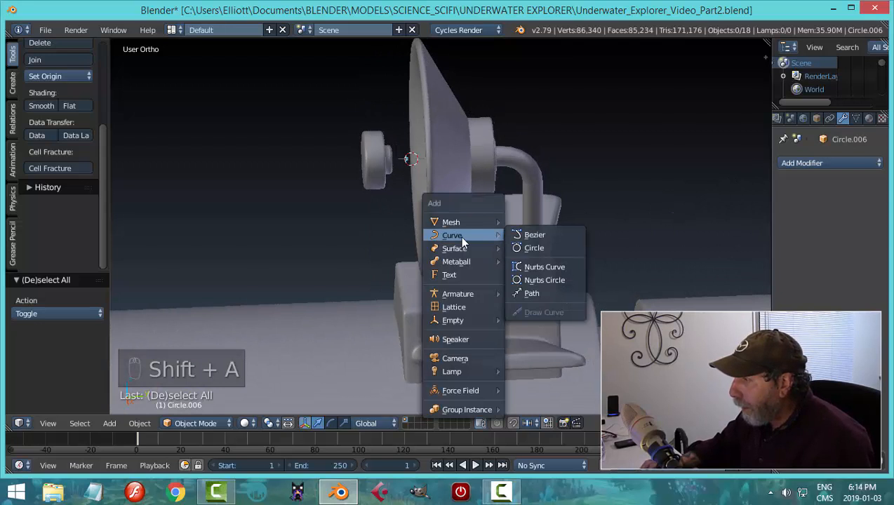
left_click(537, 292)
middle_click_drag(537, 291, 530, 232)
type("r")
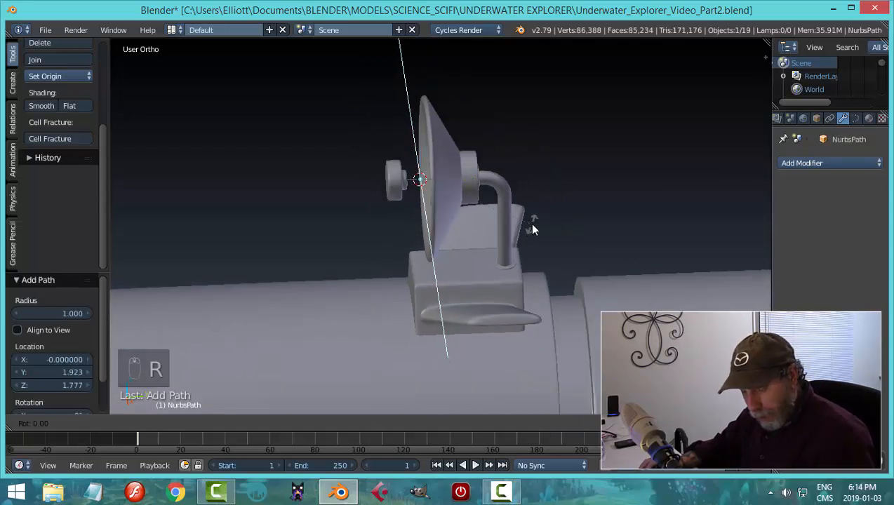
type("z90")
key("Return")
In Edit Mode, scale all of the path's control points down to about 0.135
key("Tab")
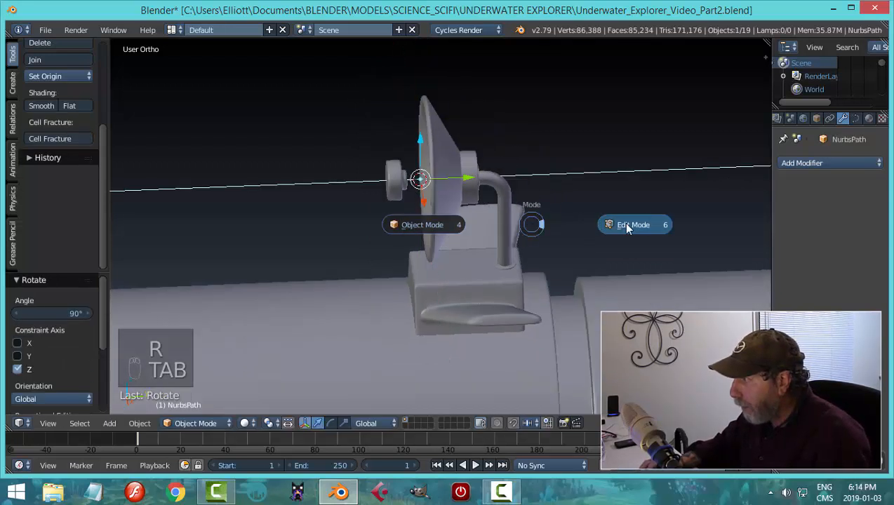
left_click(626, 225)
scroll(648, 206, "down", 4)
key("a")
key("a")
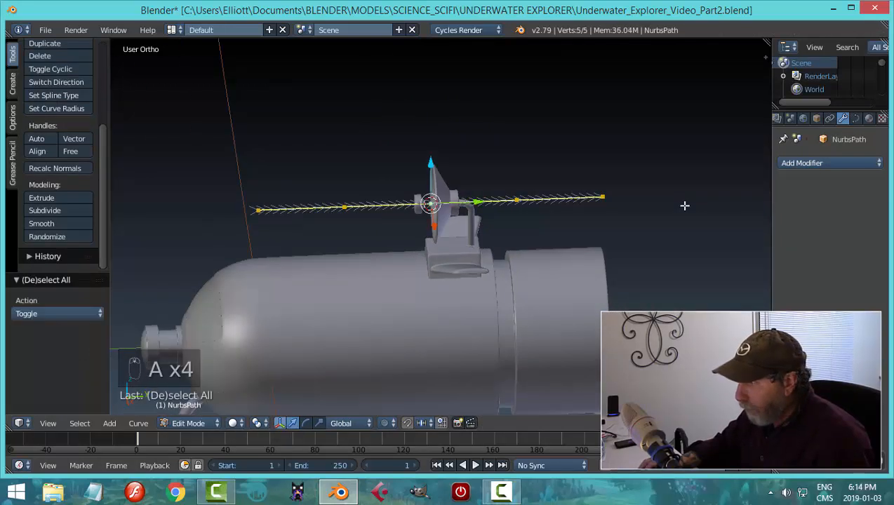
key("s")
left_click(462, 215)
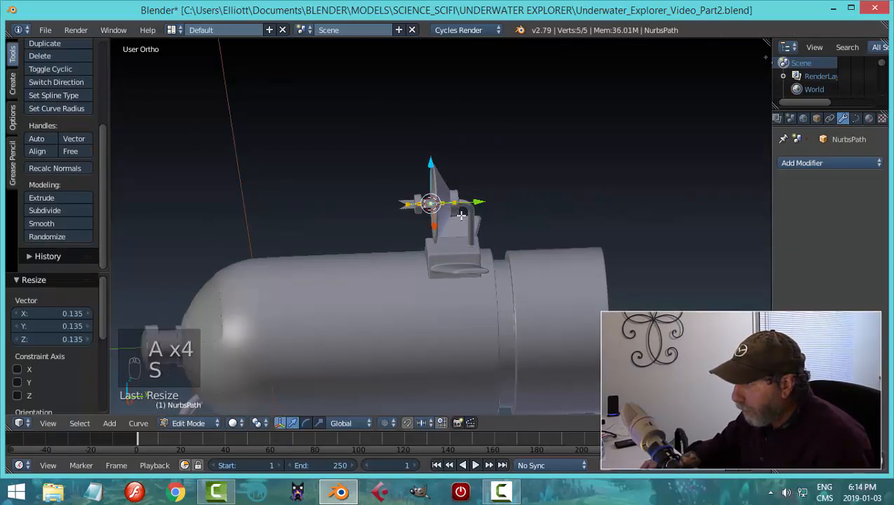
Delete the second and fourth control points of the path, keeping its two ends and its middle point
scroll(448, 216, "up", 3)
key("a")
scroll(483, 199, "up", 3)
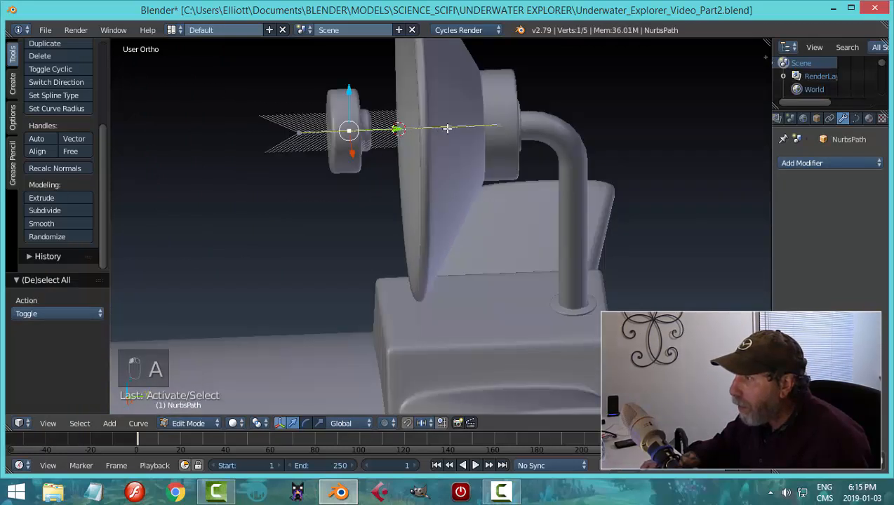
key("x")
left_click(468, 171)
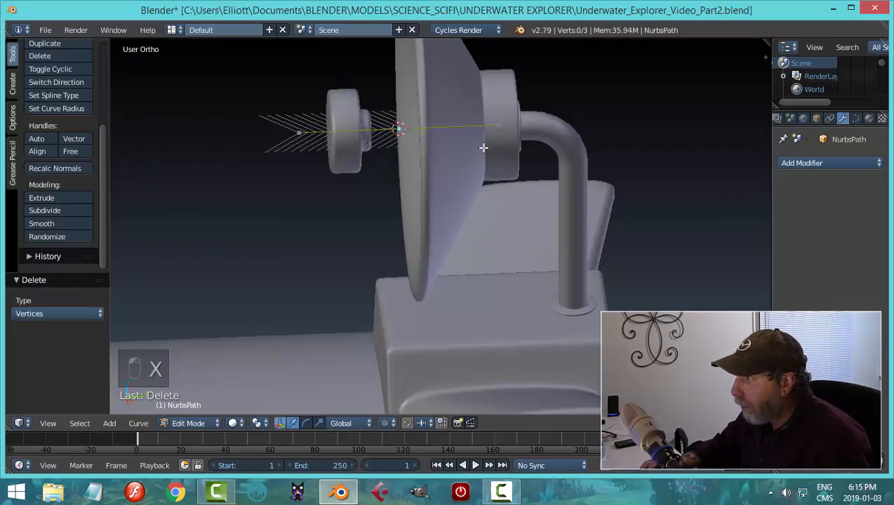
Move the path's dish-side end point about -0.141 along Y, and slide the other two points along Y toward the dish
right_click(498, 125)
key("g")
key("y")
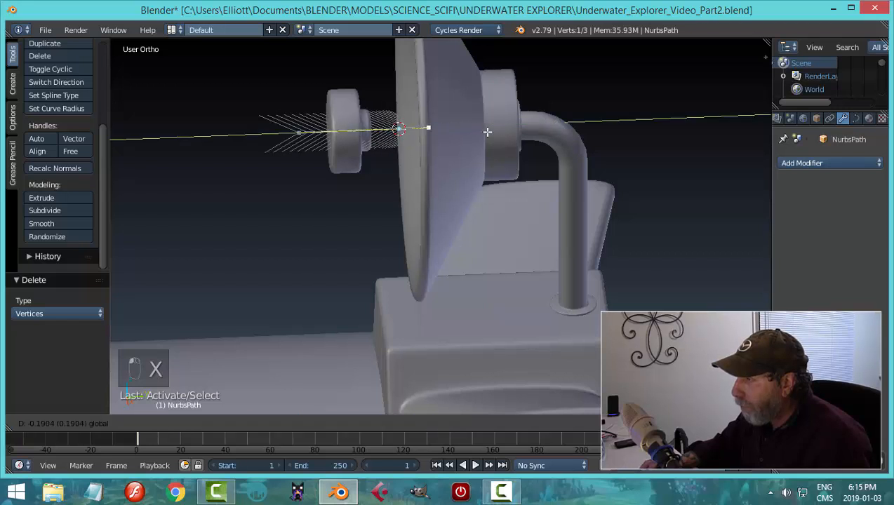
left_click(454, 190)
mouse_move(454, 190)
middle_mouse_down()
mouse_move(523, 170)
mouse_move(464, 187)
middle_mouse_up()
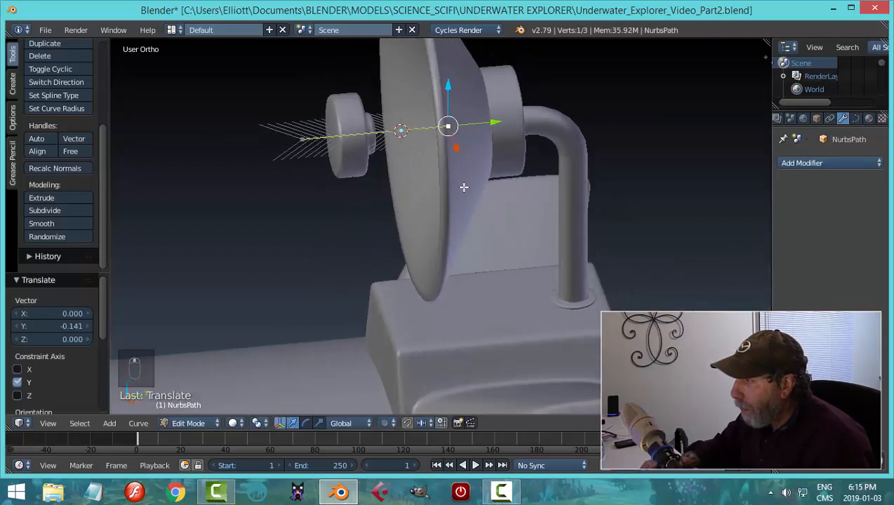
scroll(400, 156, "up", 3)
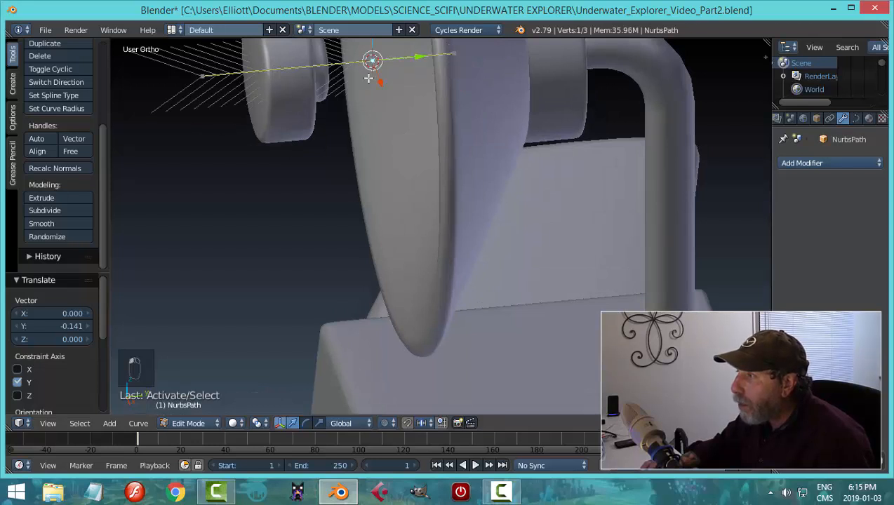
scroll(323, 117, "down", 3)
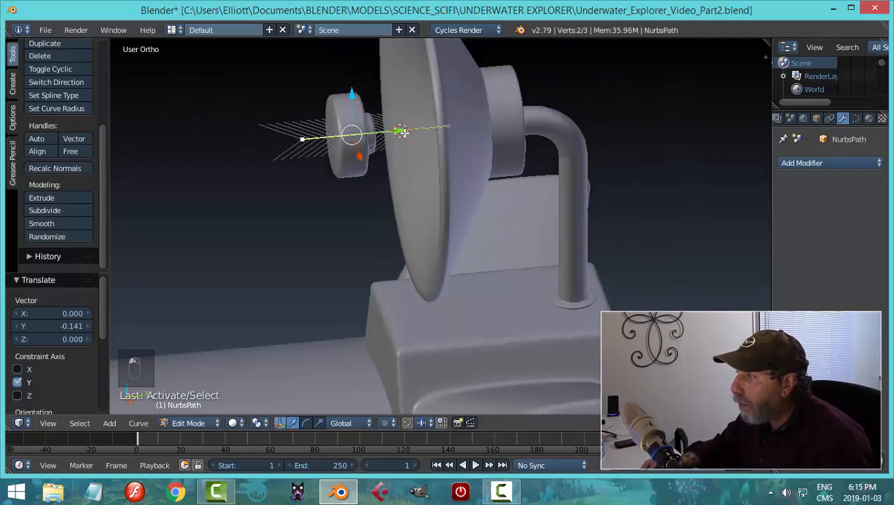
left_click_drag(400, 131, 399, 183)
left_click(327, 137)
middle_click_drag(399, 184, 515, 212)
Move all the path's points about 0.055 along X so the path sits off-center on the disc, using a front wireframe view
key("a")
key("a")
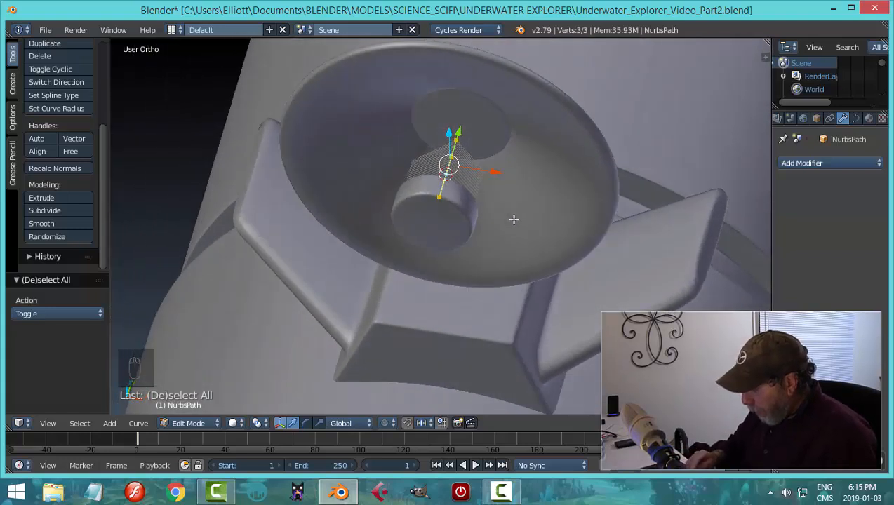
key("KP_1")
key("z")
left_click(592, 203)
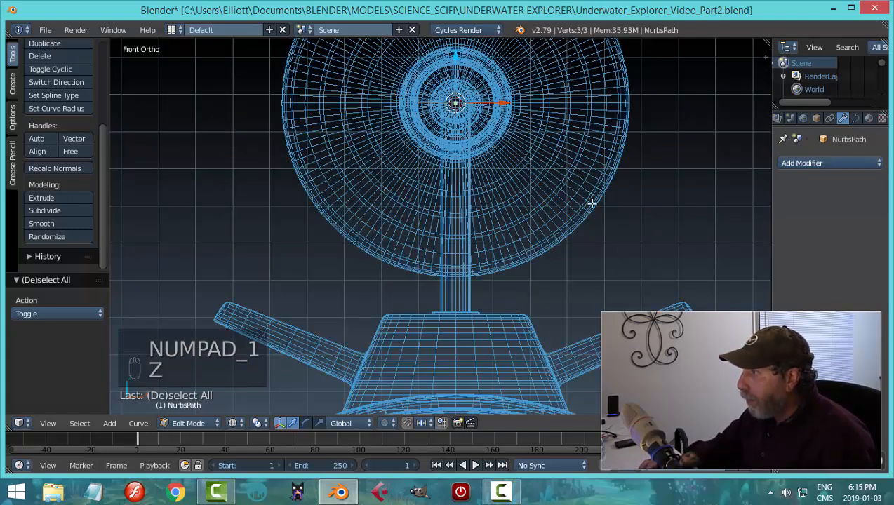
scroll(531, 137, "up", 3)
middle_click_drag(569, 123, 471, 266, "shift")
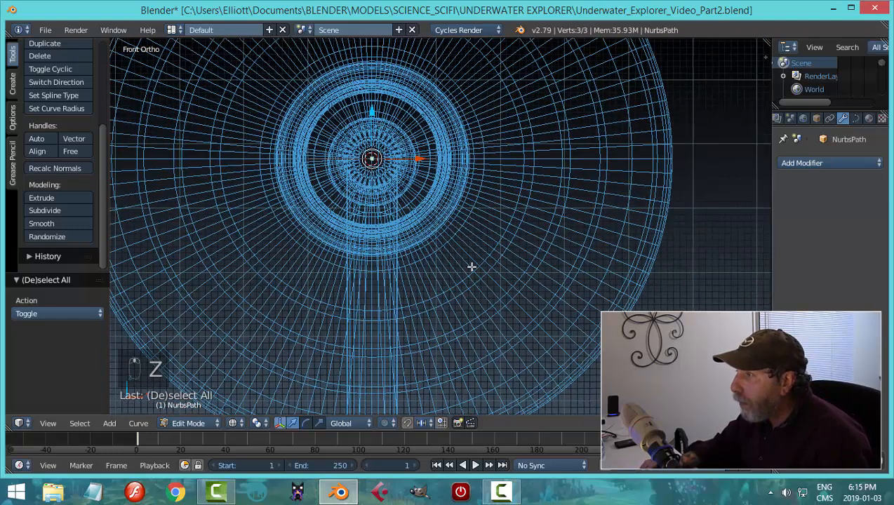
key("g")
key("x")
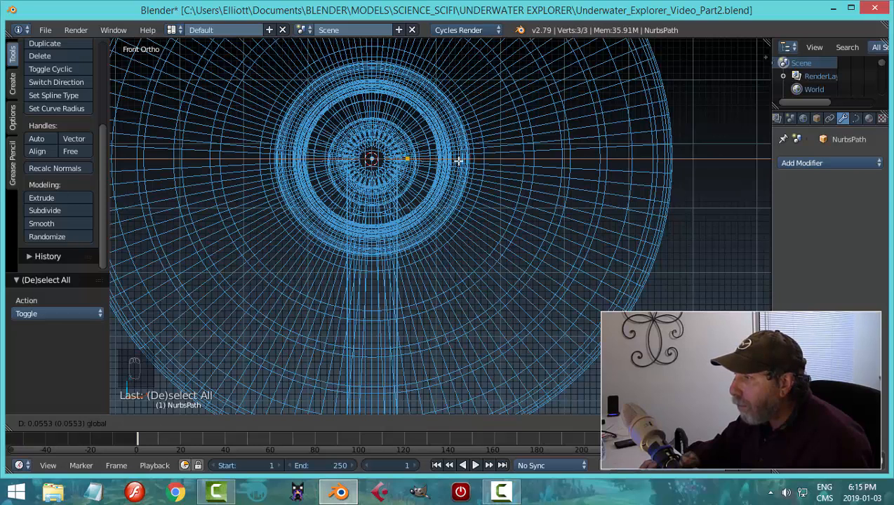
left_click(458, 161)
key("z")
left_click(527, 257)
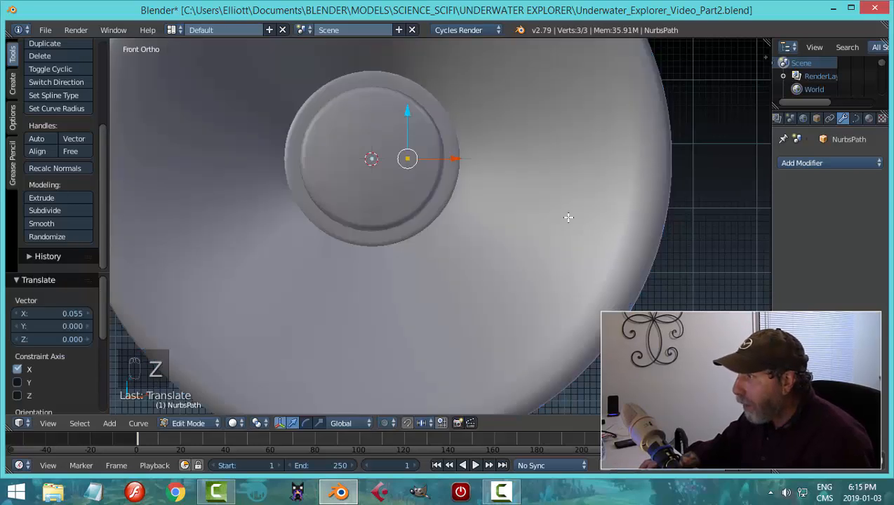
Move the path's disc-side end point about -0.032 along Y into the disc, and delete the path's middle control point
mouse_move(567, 217)
middle_mouse_down()
mouse_move(386, 260)
mouse_move(407, 260)
middle_mouse_up()
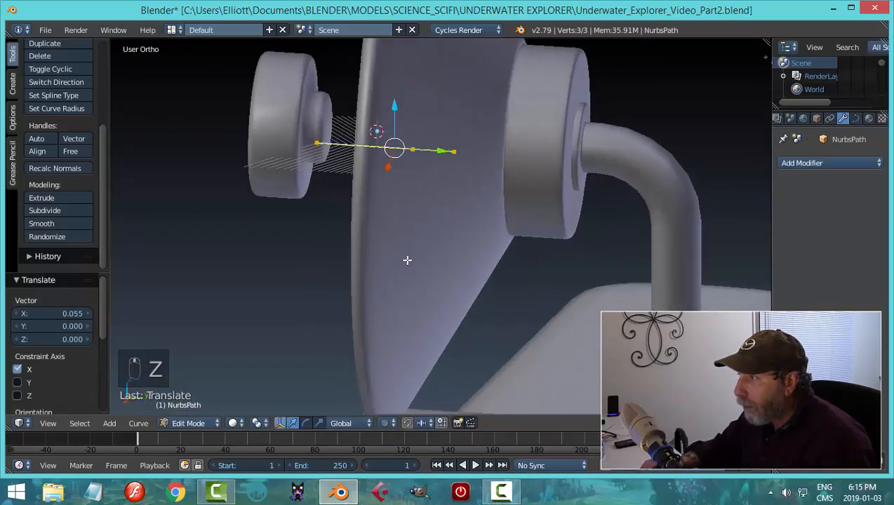
right_click(317, 144)
left_click_drag(373, 147, 355, 152)
middle_click_drag(355, 151, 435, 200)
right_click(418, 163)
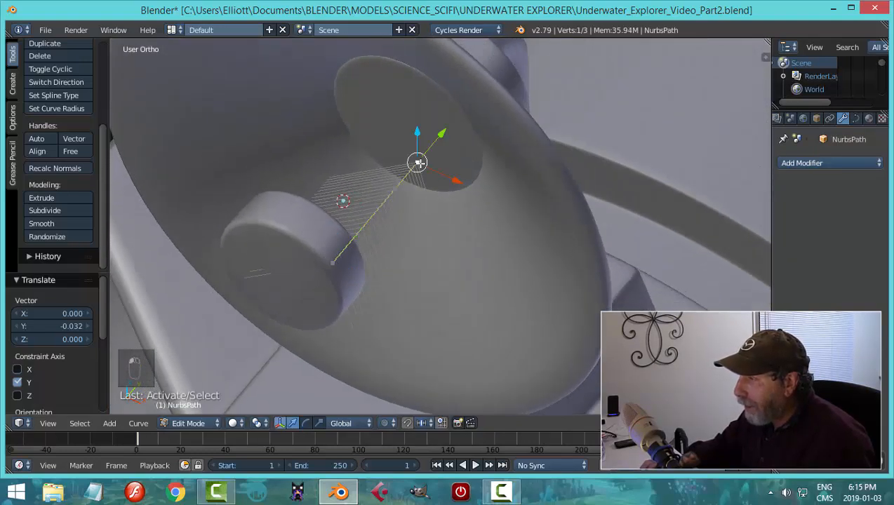
key("x")
left_click(435, 200)
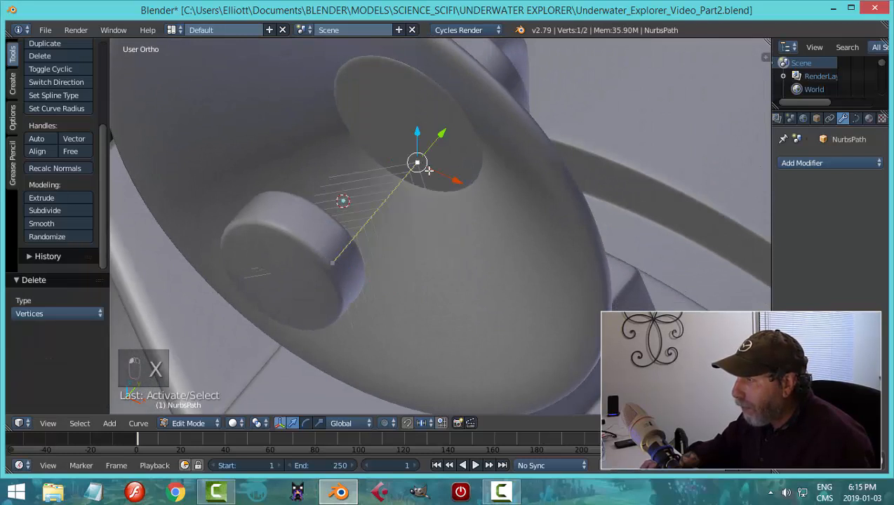
Move the path's dish-side end point outward along X toward the dish's inner wall, and pull it back about 0.057 along X
middle_click_drag(429, 169, 548, 145)
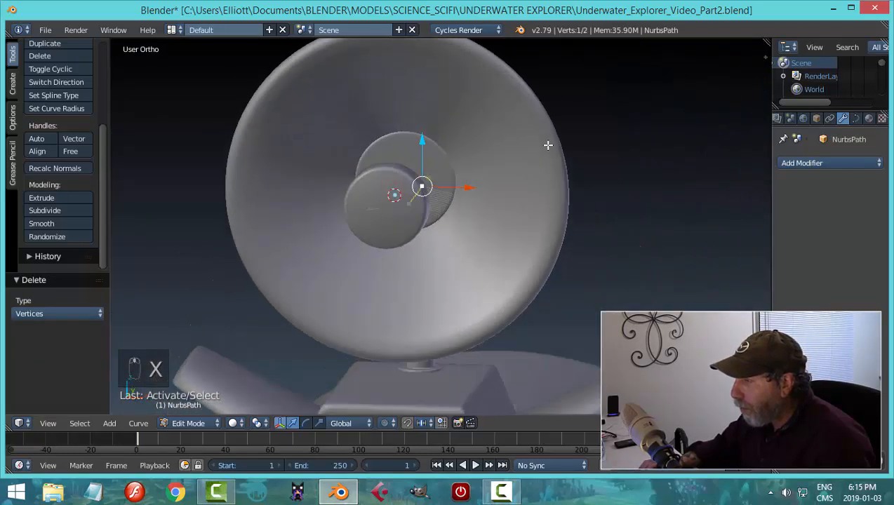
key("g")
key("x")
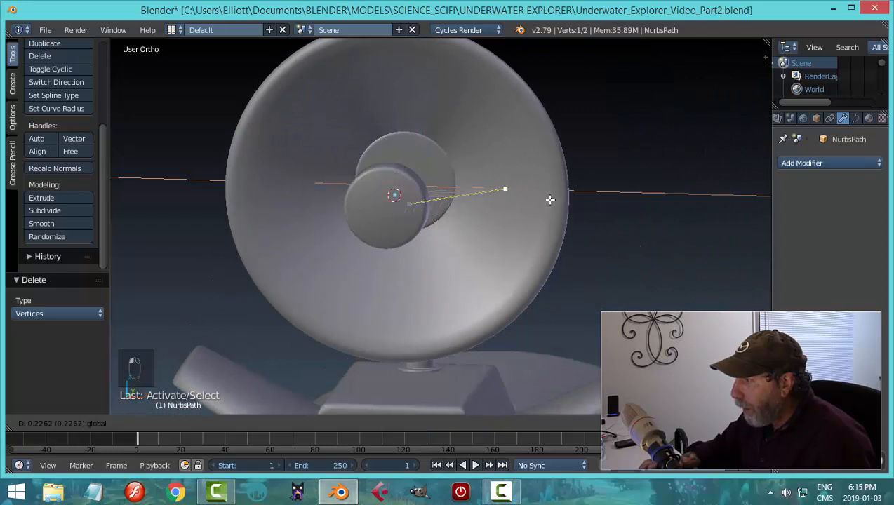
left_click(568, 201)
middle_click_drag(573, 201, 513, 223)
key("g")
key("x")
left_click(507, 221)
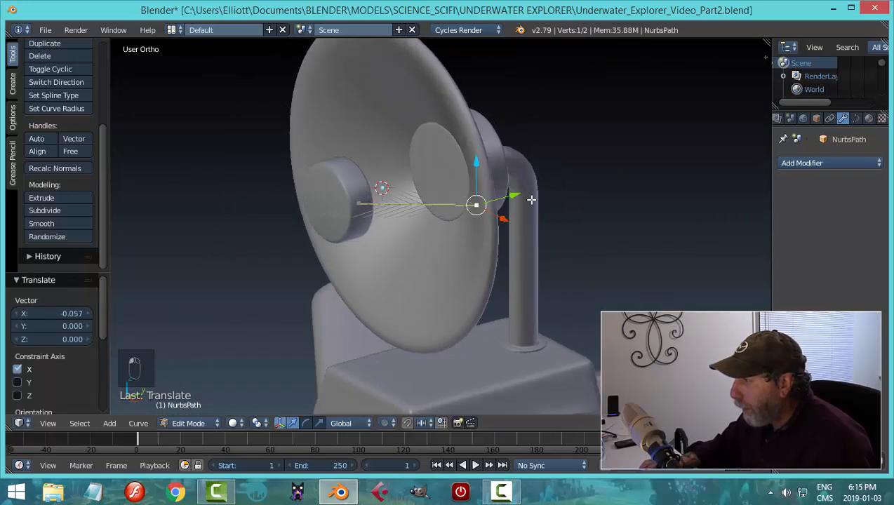
key("g")
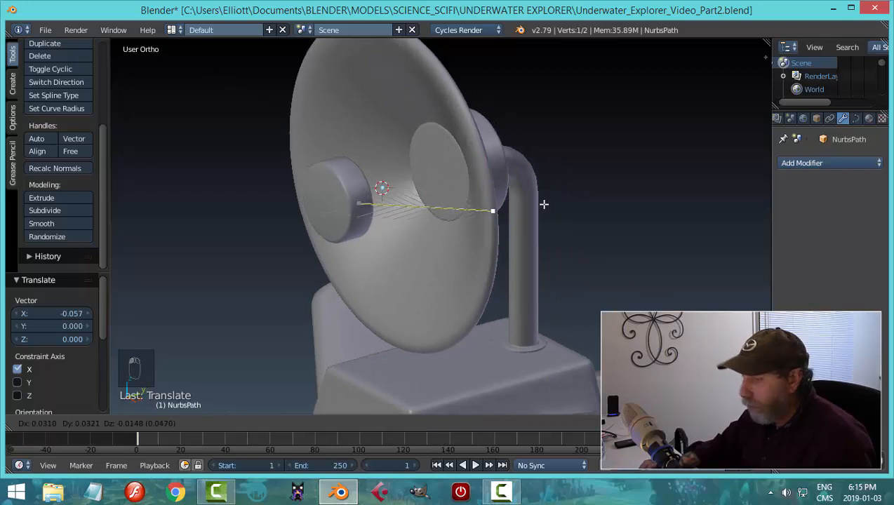
right_click(566, 227)
middle_click_drag(567, 227, 486, 244)
Leave Edit Mode and turn the path into a thin round rod with Full fill, bevel depth 0.011 and bevel resolution 2
key("Tab")
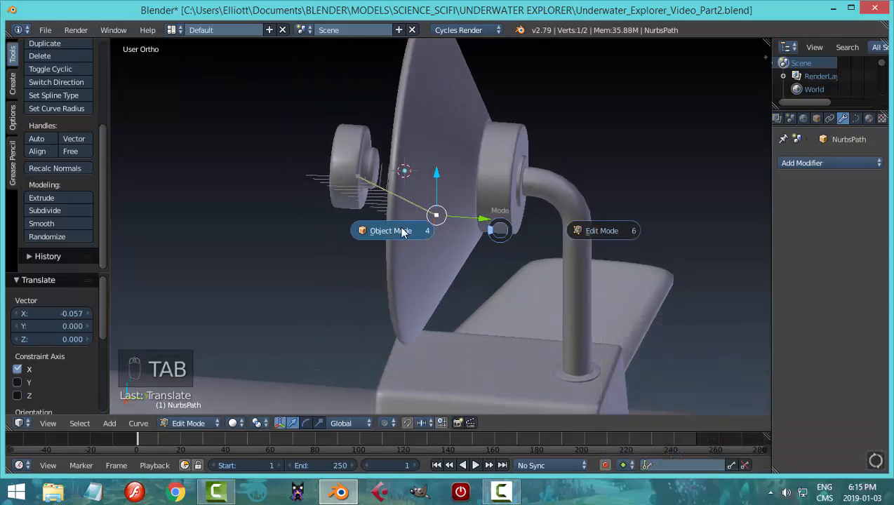
left_click(855, 118)
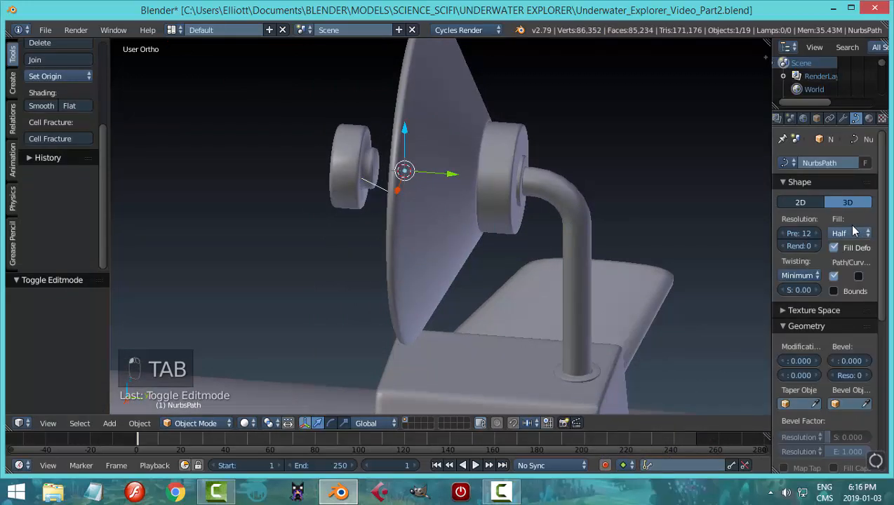
left_click(854, 232)
left_click(825, 217)
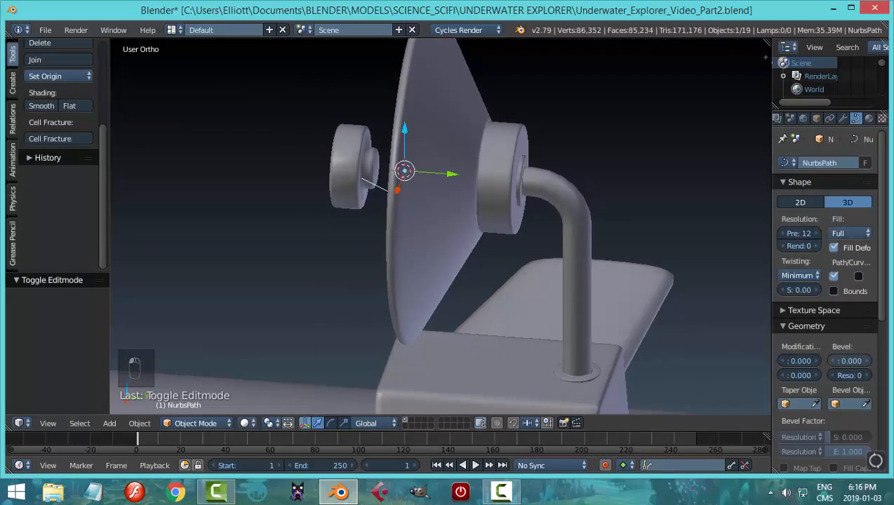
left_click_drag(847, 360, 857, 360)
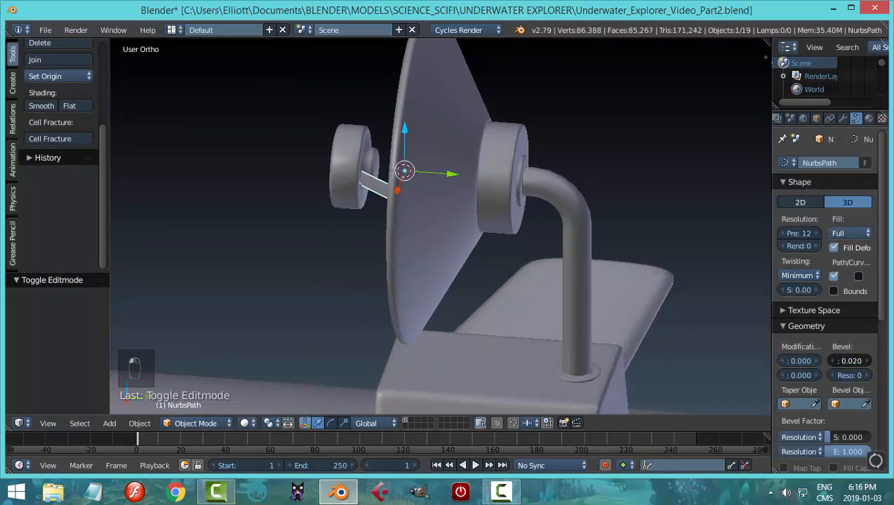
left_click(868, 376)
middle_click_drag(421, 175, 470, 197)
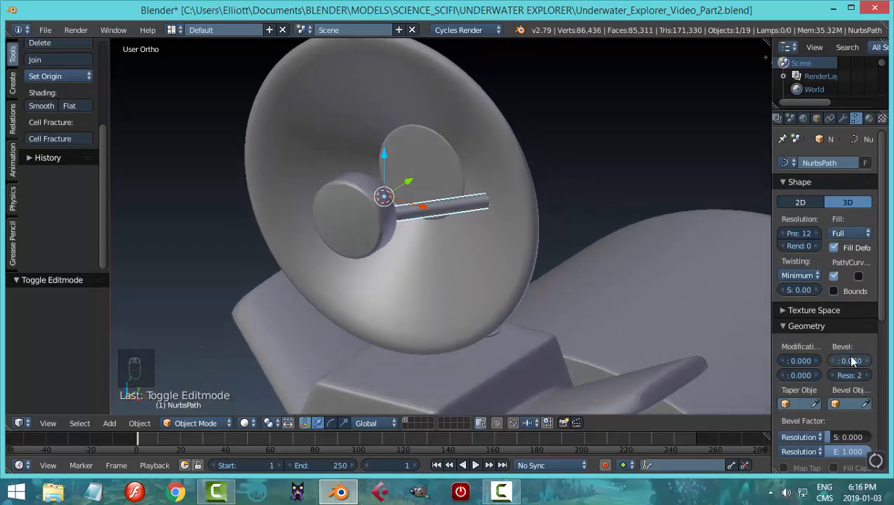
middle_click_drag(448, 252, 468, 236)
Check from the side and front where the rod's two ends meet the disc and the dish
key("Tab")
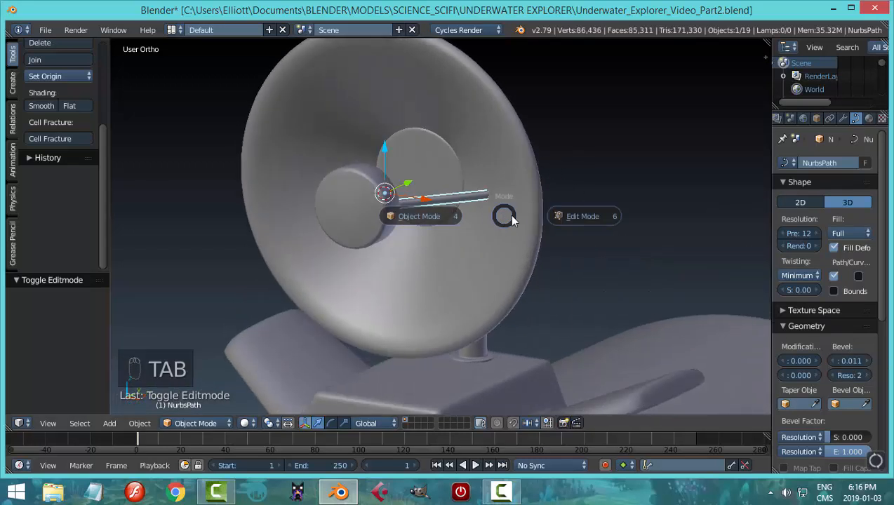
left_click_drag(524, 200, 543, 208)
key("a")
middle_click_drag(561, 210, 440, 267)
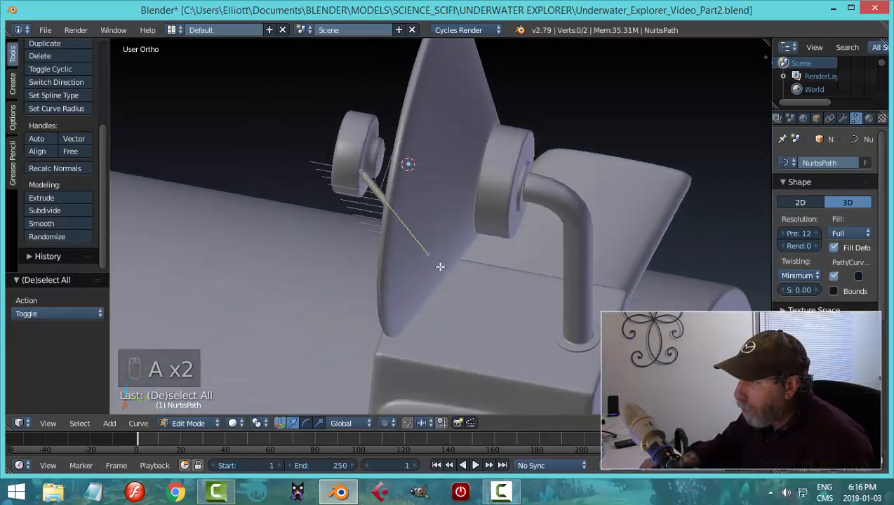
mouse_move(389, 188)
middle_mouse_down()
mouse_move(343, 208)
mouse_move(334, 225)
mouse_move(350, 175)
mouse_move(380, 181)
middle_mouse_up()
key("Tab")
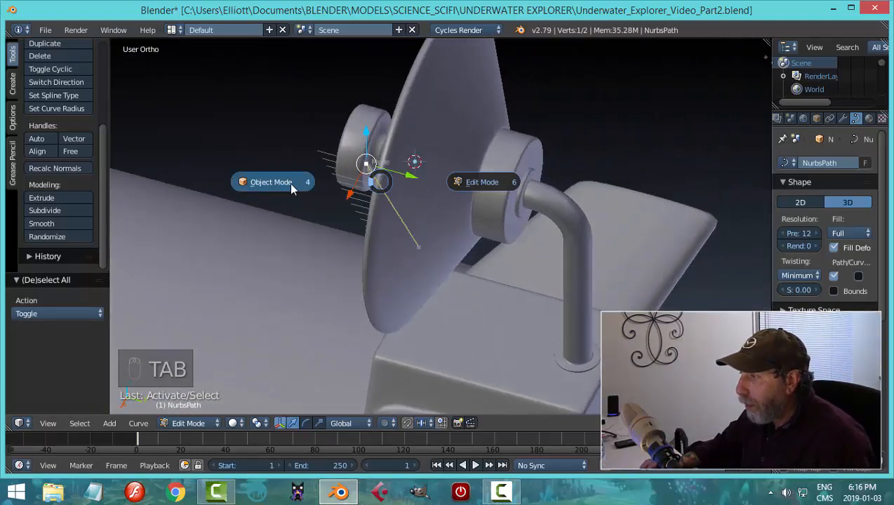
left_click(289, 183)
middle_click_drag(289, 183, 489, 205)
key("a")
key("a")
Move the rod's dish-side end point about 0.095 outward along X, and look at it from the side
key("Tab")
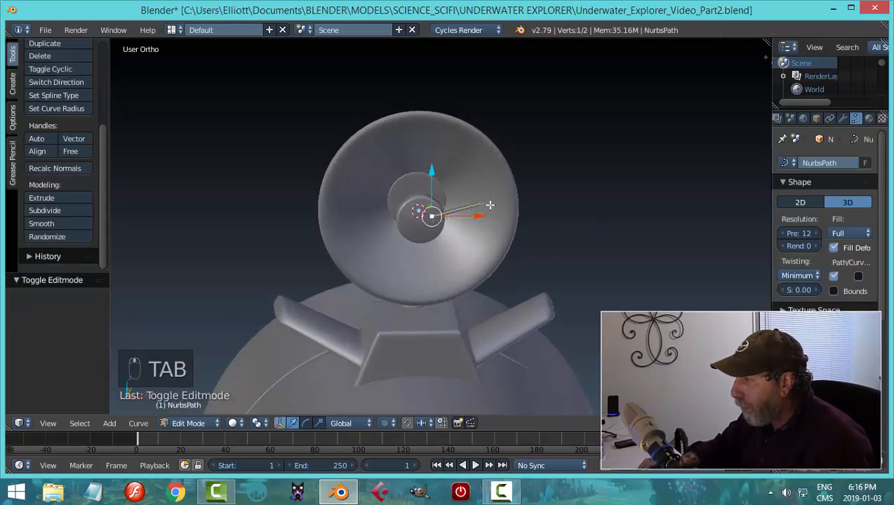
left_click(559, 215)
middle_click_drag(558, 214, 403, 207)
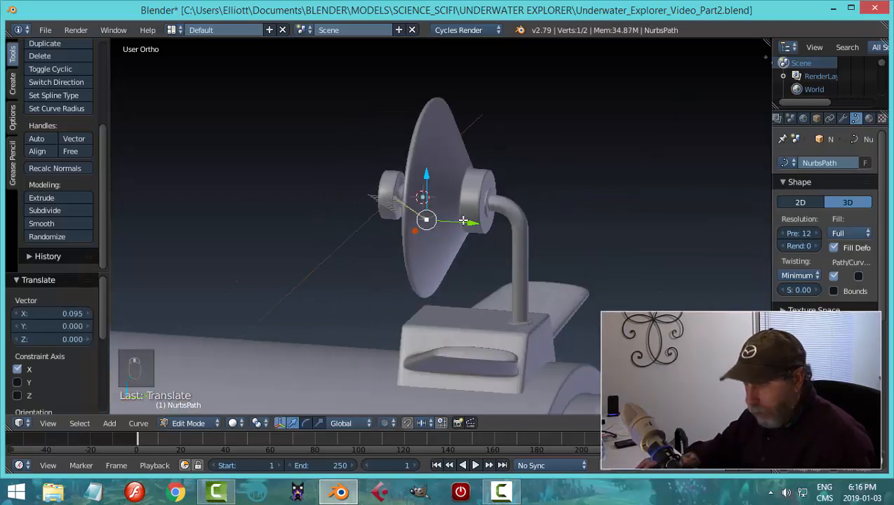
key("Tab")
Move the rod's dish-side end point about -0.064 along Y, and leave Edit Mode to check the rod against the dish wall
key("Tab")
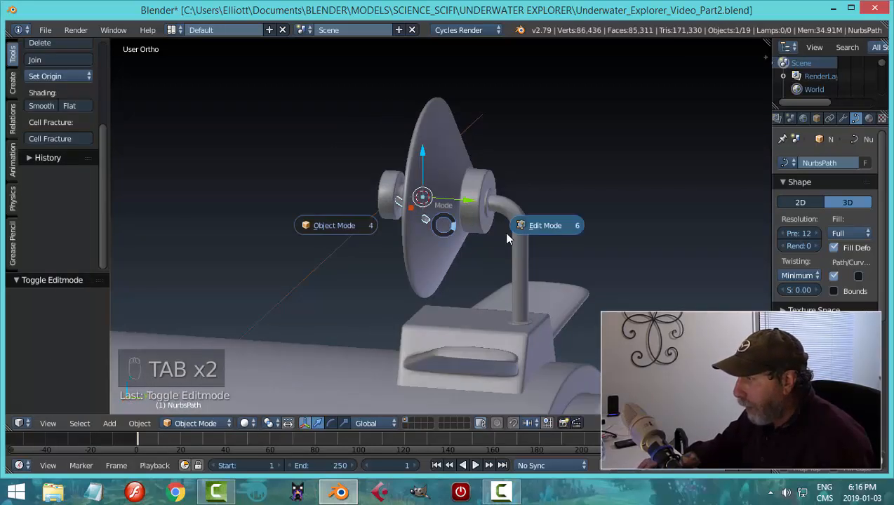
middle_click_drag(444, 230, 477, 261)
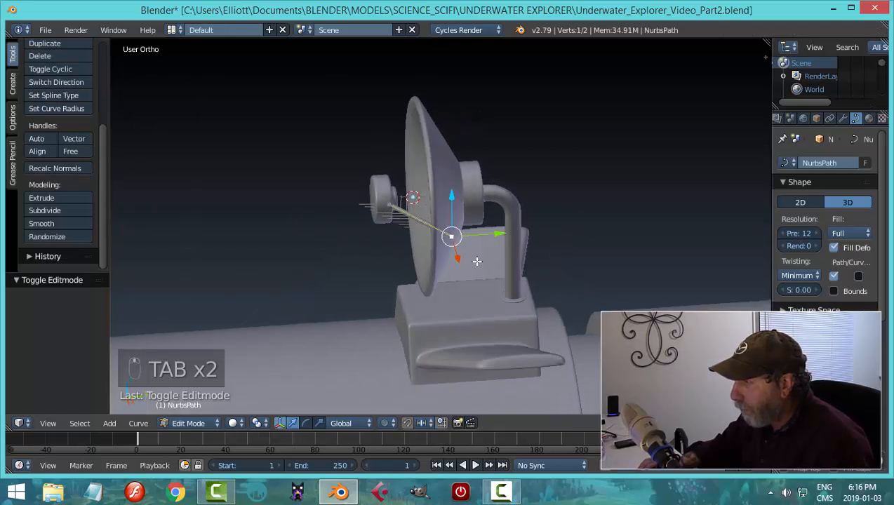
left_click_drag(505, 235, 489, 234)
middle_click_drag(489, 234, 495, 265)
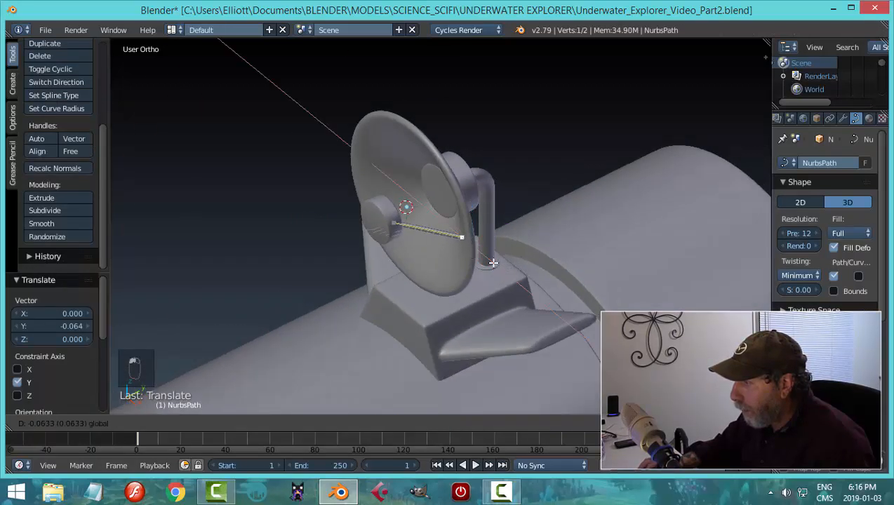
left_click_drag(493, 262, 494, 263)
key("Tab")
left_click(439, 245)
middle_click_drag(491, 256, 512, 237)
Move the rod's dish-side end point about 0.025 along Y toward the dish's inner wall, and return to Object Mode
key("Tab")
left_click(589, 235)
scroll(489, 241, "up", 3)
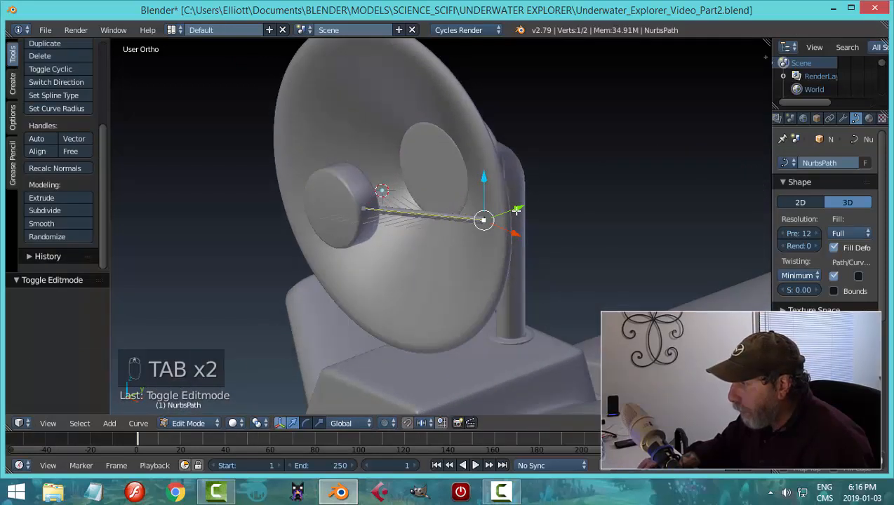
left_click_drag(517, 209, 525, 209)
middle_click_drag(525, 209, 447, 215)
key("Tab")
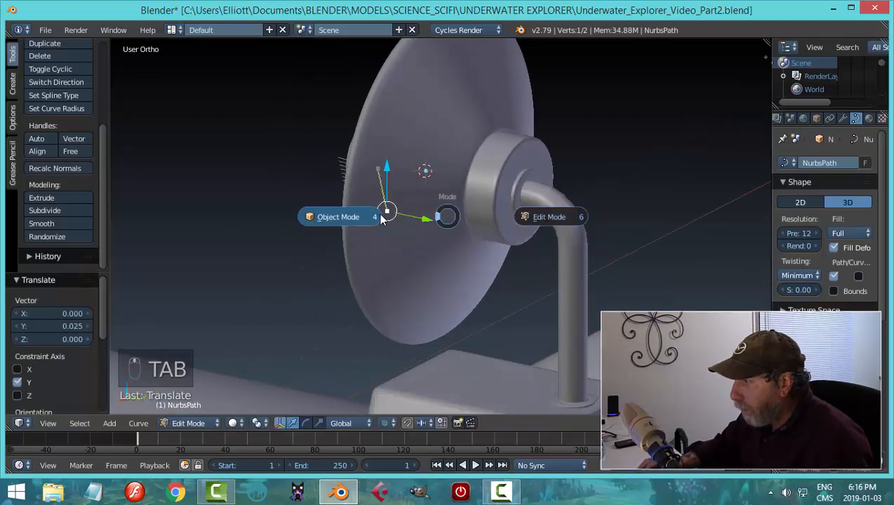
left_click(381, 217)
Select the beveled disc in front of the dish and snap the 3D cursor to it
middle_click_drag(410, 243, 323, 201)
key("a")
key("a")
right_click(323, 201)
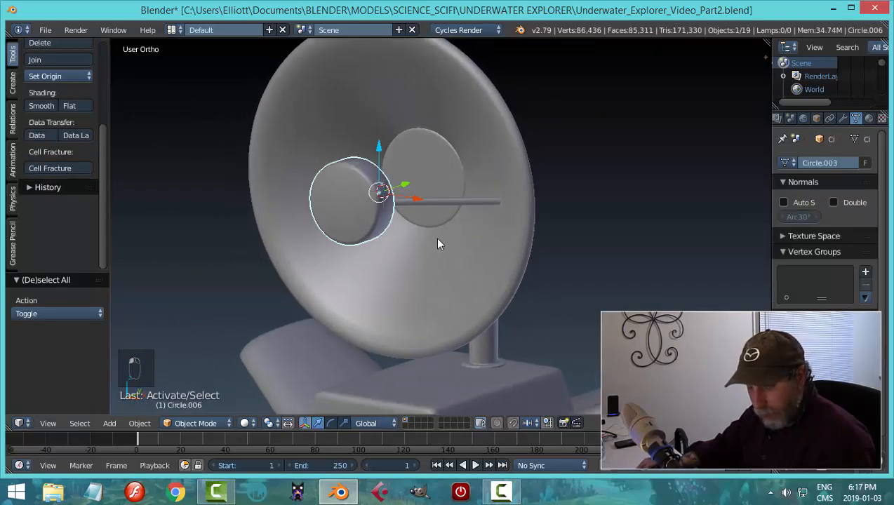
key("shift+s")
left_click(434, 237)
Add a Mirror modifier on X to the rod, using the beveled disc as the mirror object
right_click(435, 202)
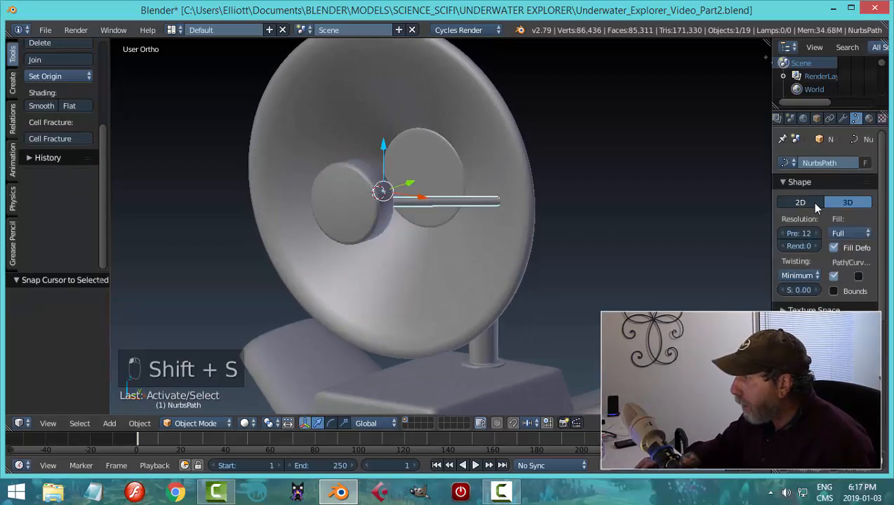
left_click(842, 118)
left_click(788, 164)
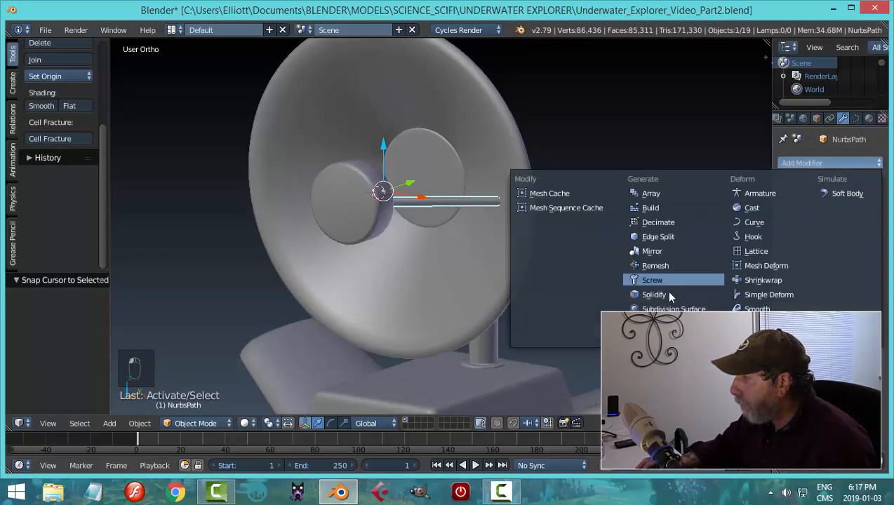
left_click(652, 251)
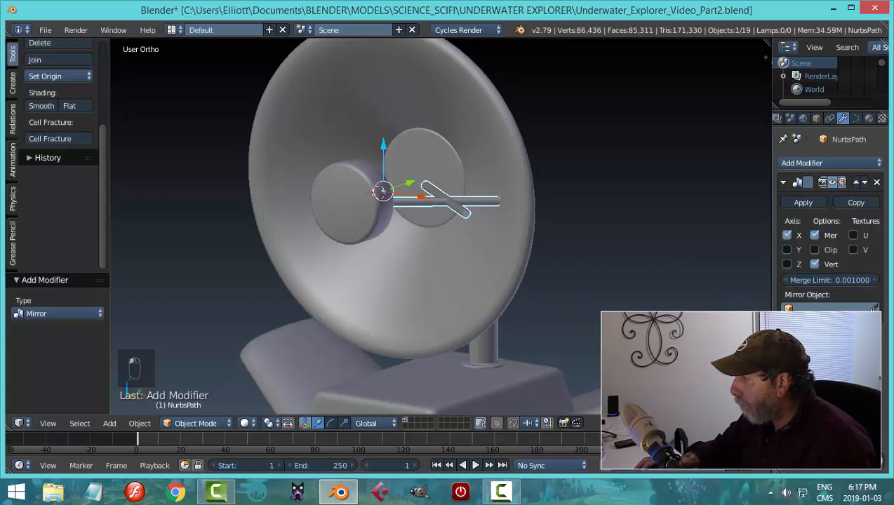
left_click(383, 181)
middle_click_drag(374, 257, 430, 204)
key("a")
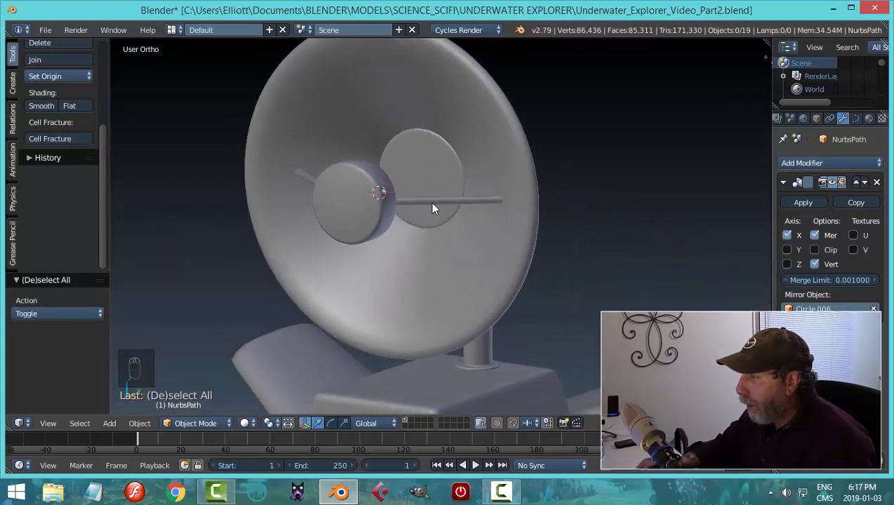
Duplicate the mirrored rod in place and rotate the copy 90 degrees around the Y axis
right_click(431, 205)
middle_click_drag(453, 245, 491, 243)
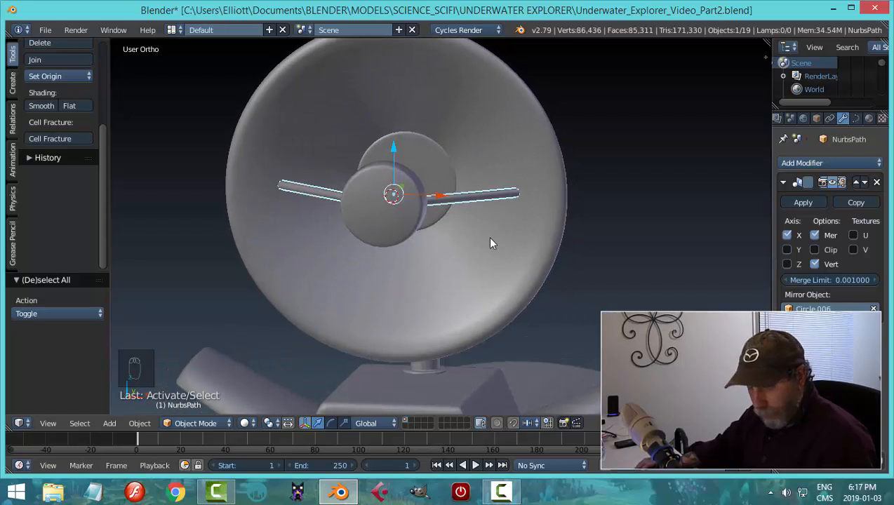
key("shift+d")
right_click(490, 242)
key("r")
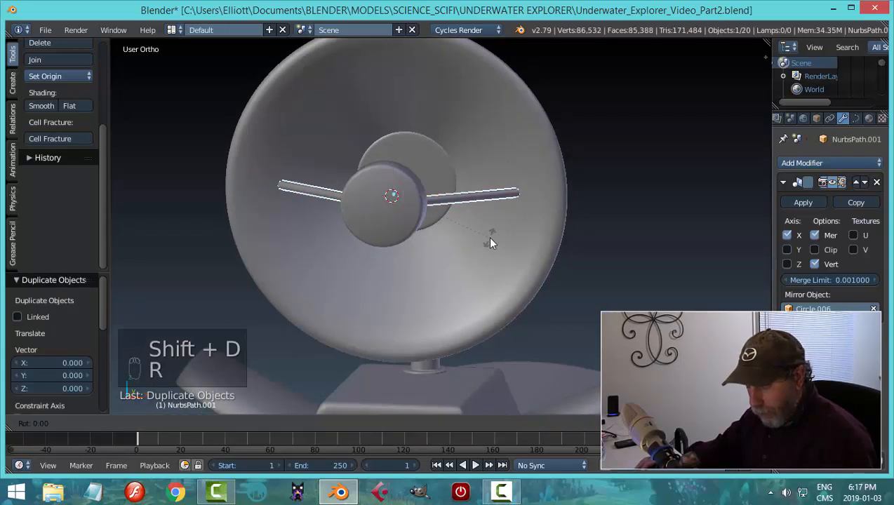
key("y")
key("9")
key("0")
left_click(490, 243)
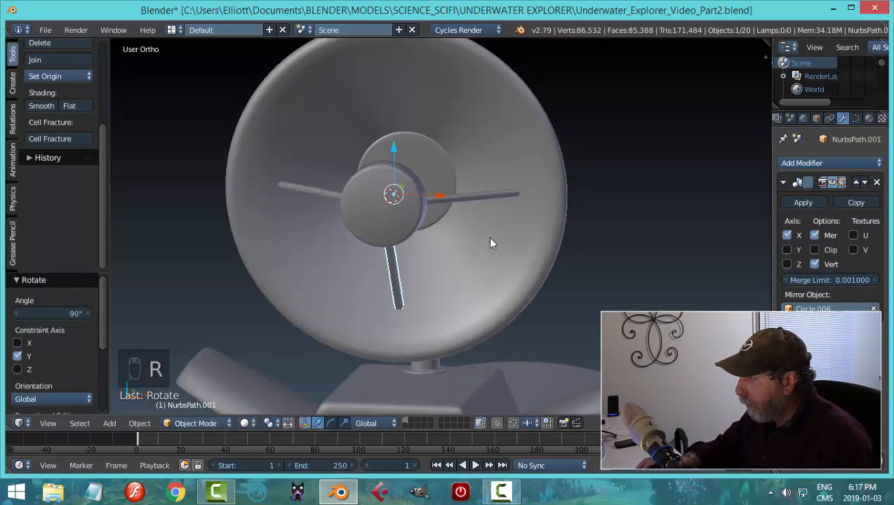
Remove the Mirror modifier from the rotated rod and set its origin to its geometry
left_click(876, 183)
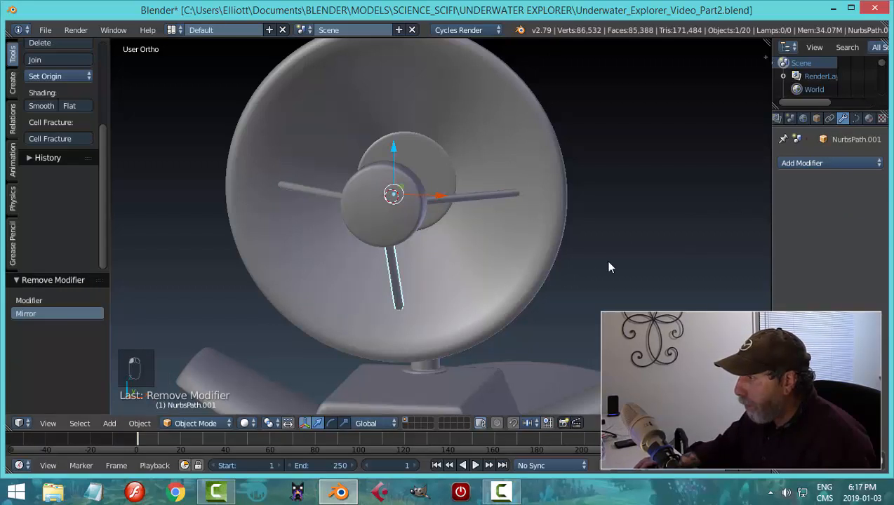
middle_click_drag(608, 265, 455, 273)
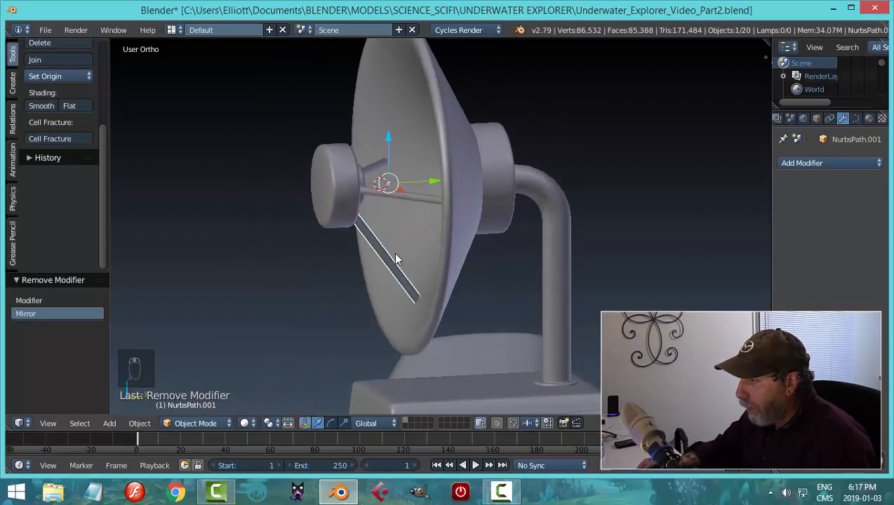
left_click(63, 75)
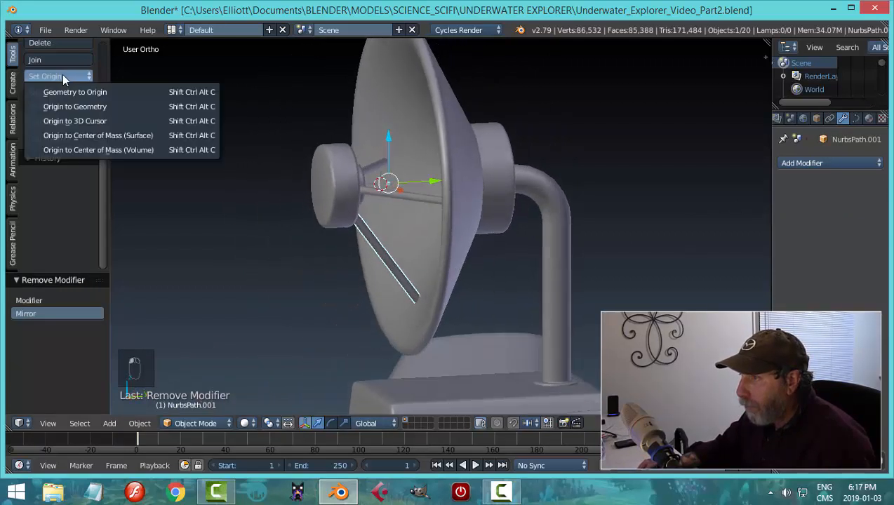
left_click(63, 105)
middle_click_drag(438, 231, 454, 212)
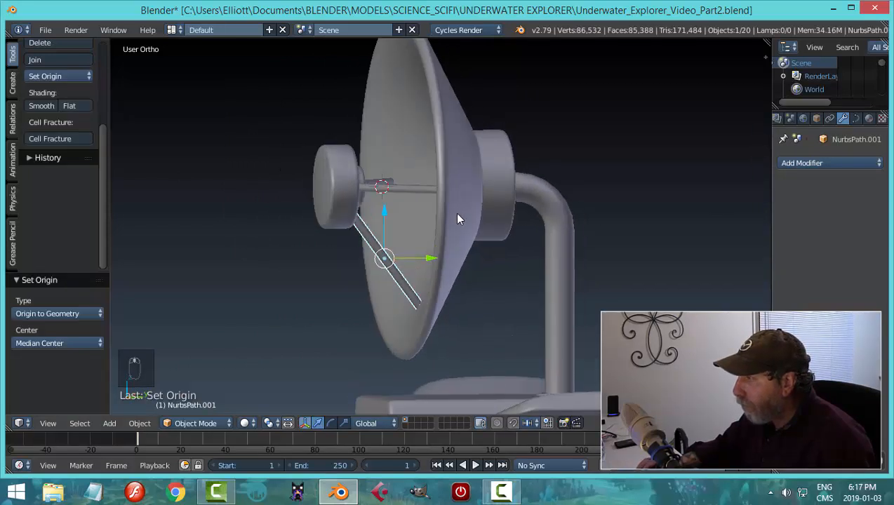
Add a Mirror modifier to the lower rod with the beveled disc as mirror object and Y instead of X as axis
left_click(797, 162)
left_click(652, 251)
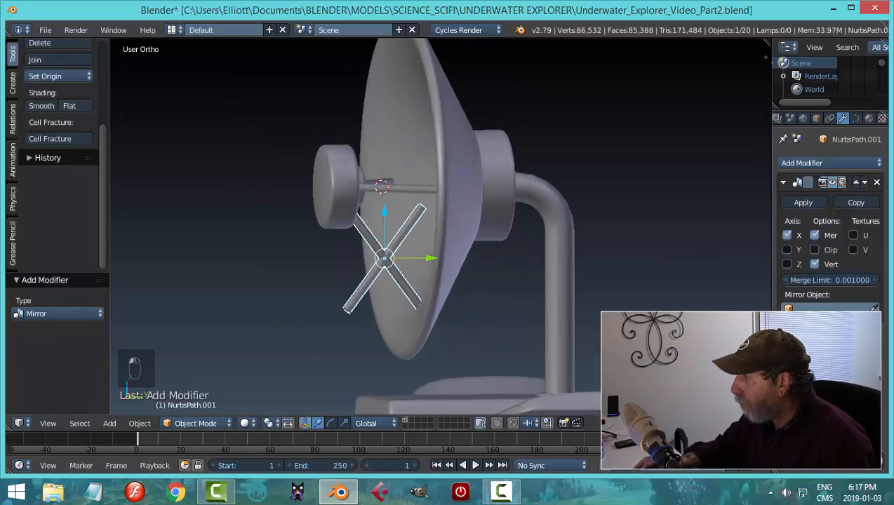
left_click(323, 180)
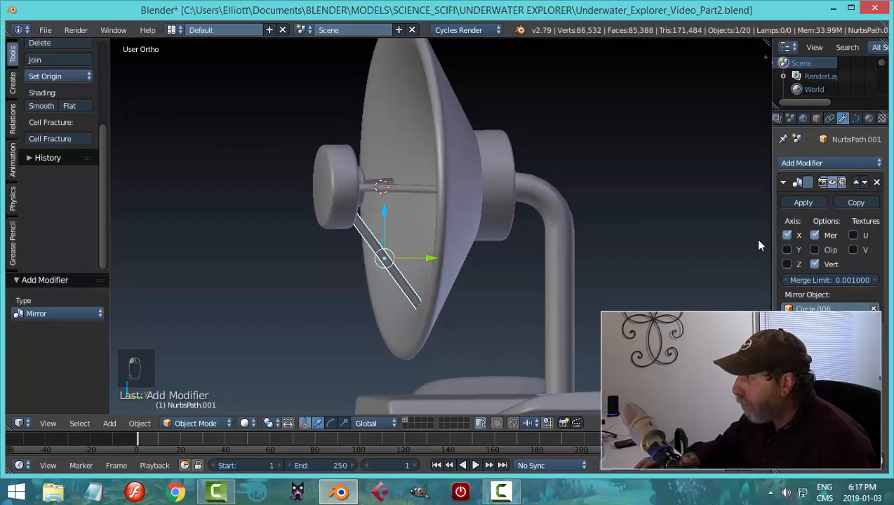
left_click(787, 250)
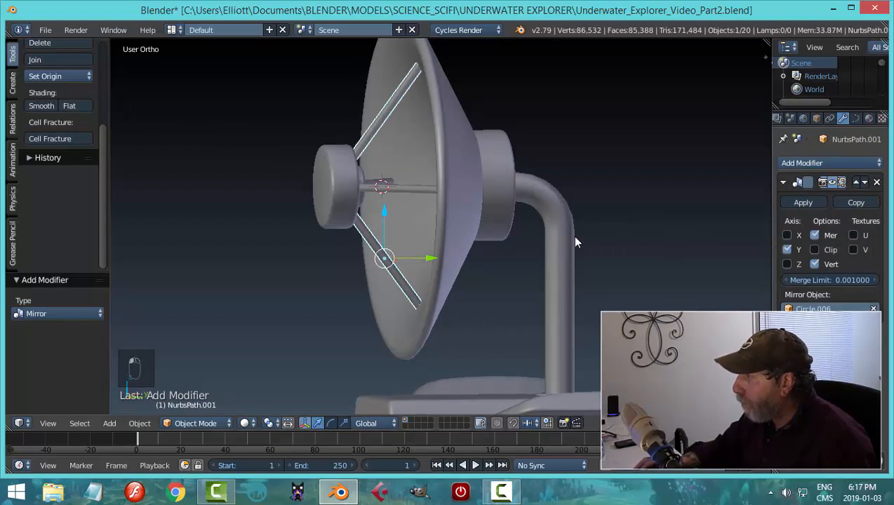
middle_click_drag(574, 242, 499, 237)
key("a")
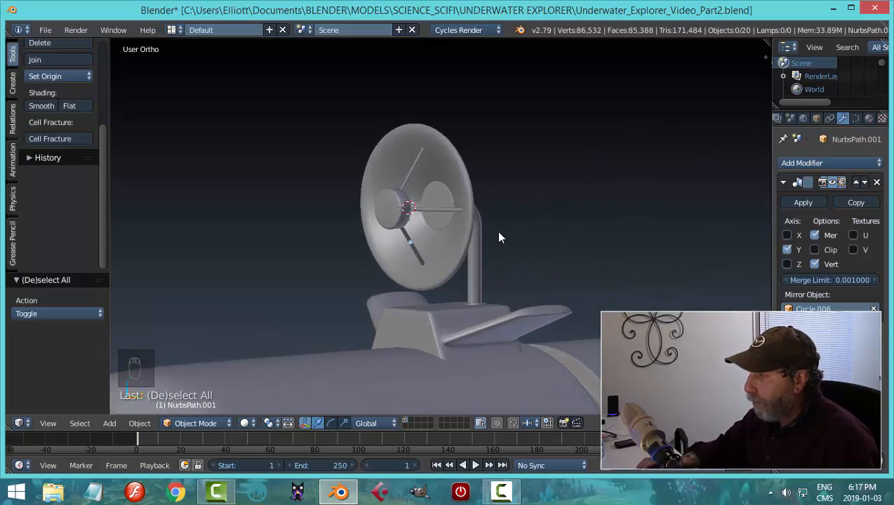
Set the bevel depth of the horizontal rod pair to 0.003
scroll(491, 235, "up", 3)
right_click(439, 197)
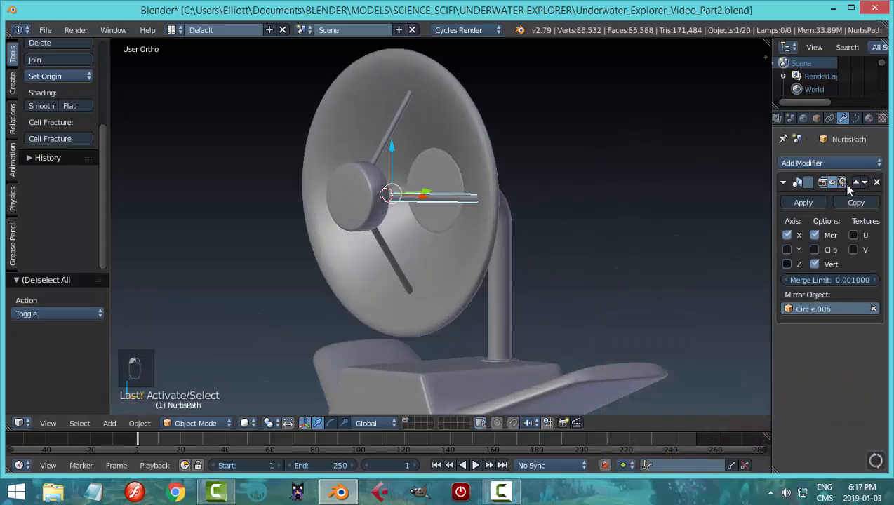
left_click(857, 119)
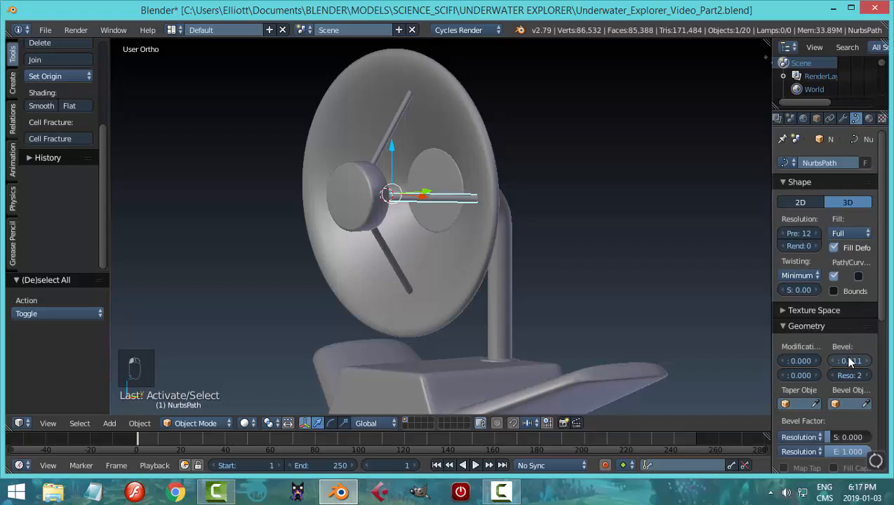
left_click_drag(848, 361, 833, 361)
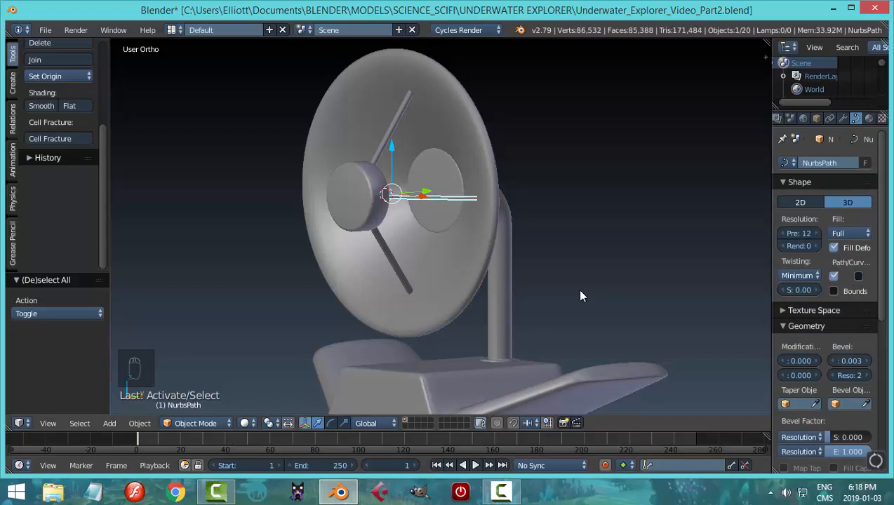
key("a")
middle_click_drag(540, 261, 590, 287)
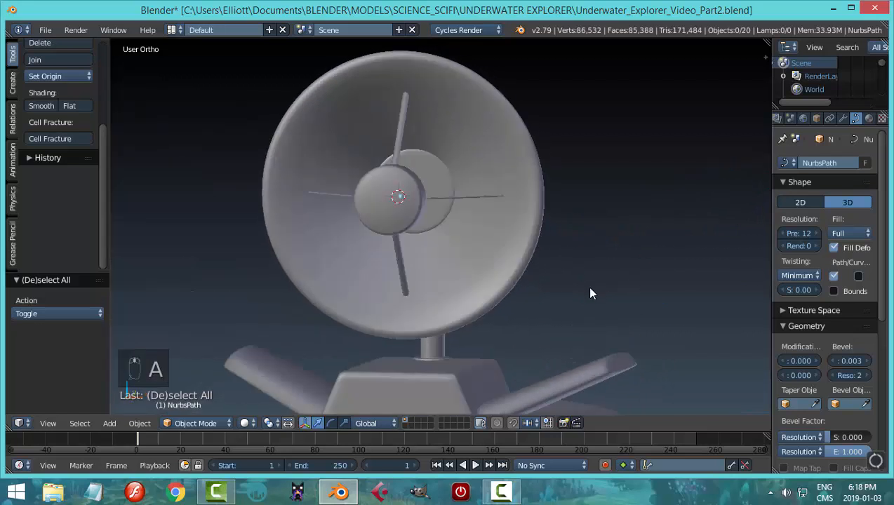
Set the bevel depth of the horizontal rod pair to 0.005
right_click(481, 196)
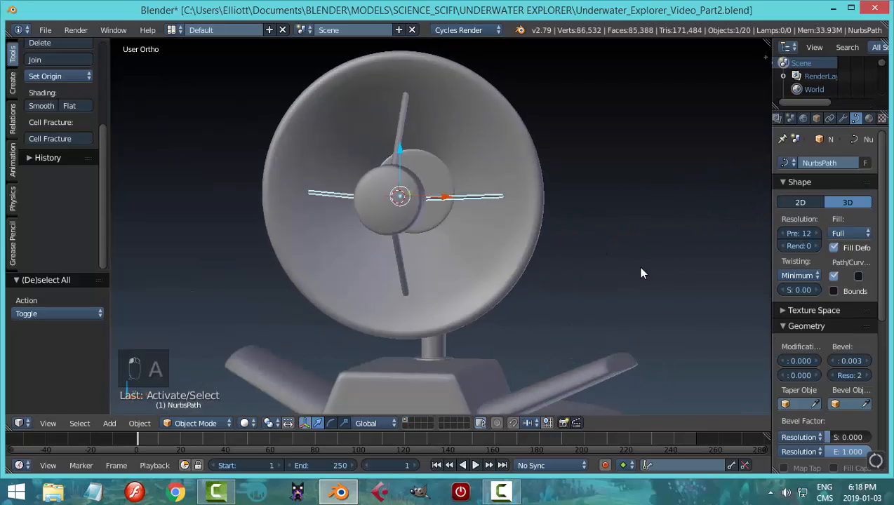
left_click(829, 357)
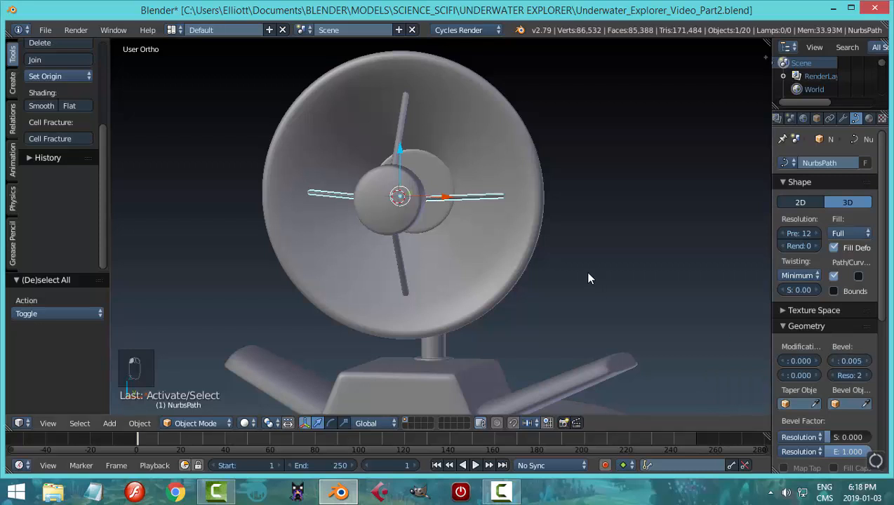
key("a")
middle_click_drag(581, 272, 541, 263)
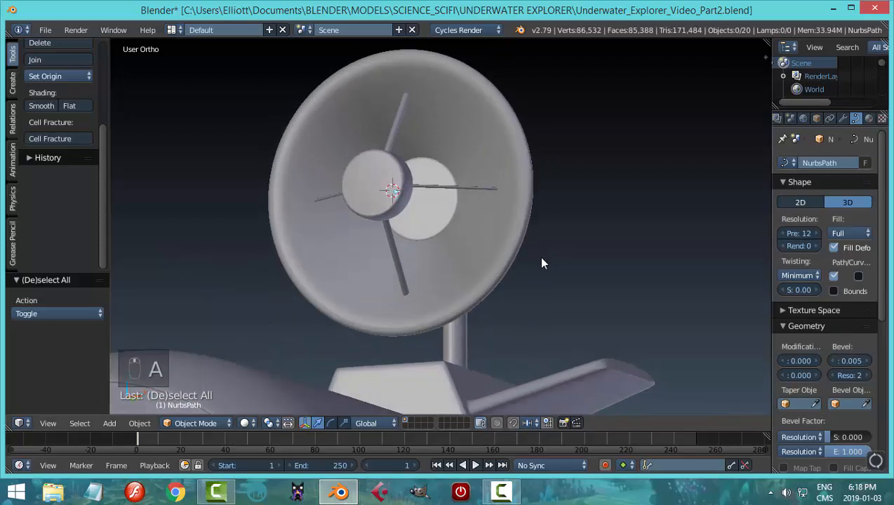
Set the bevel depth of the vertical rod pair to 0.005
right_click(407, 124)
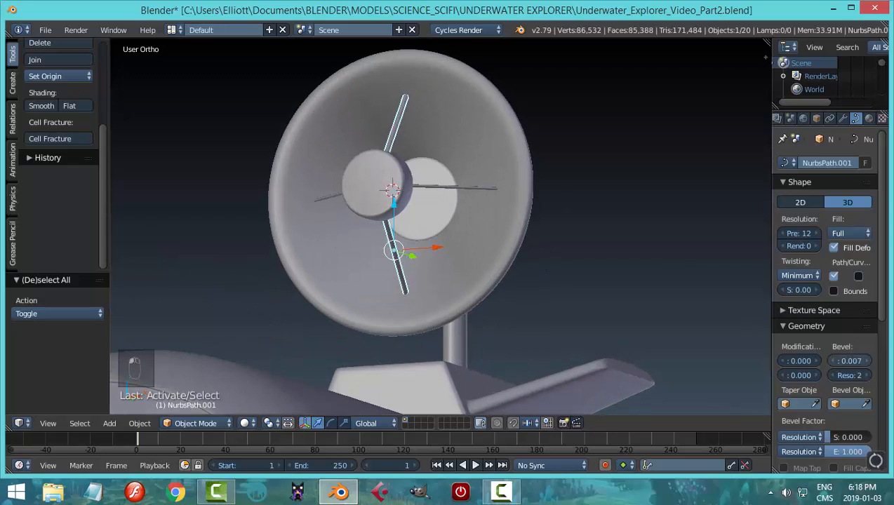
key("a")
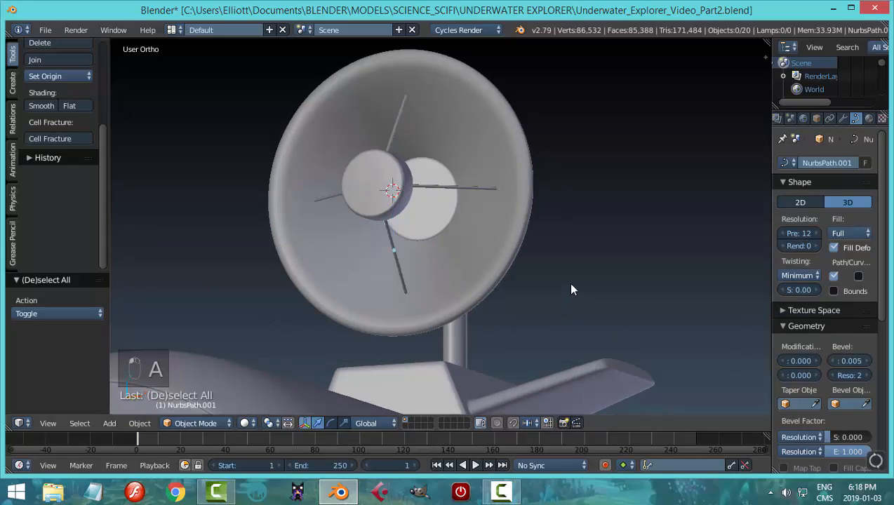
middle_click_drag(568, 282, 451, 220)
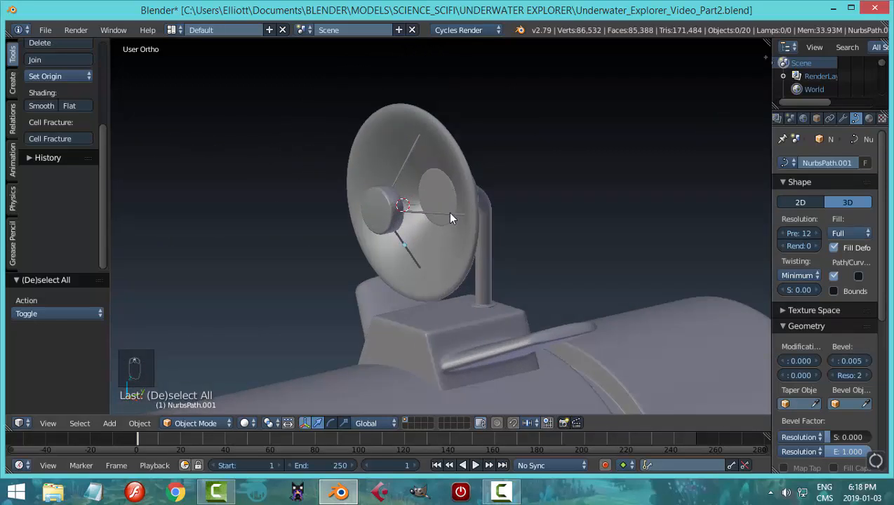
Thicken the horizontal rod pair to a bevel depth of 0.008
right_click(451, 216)
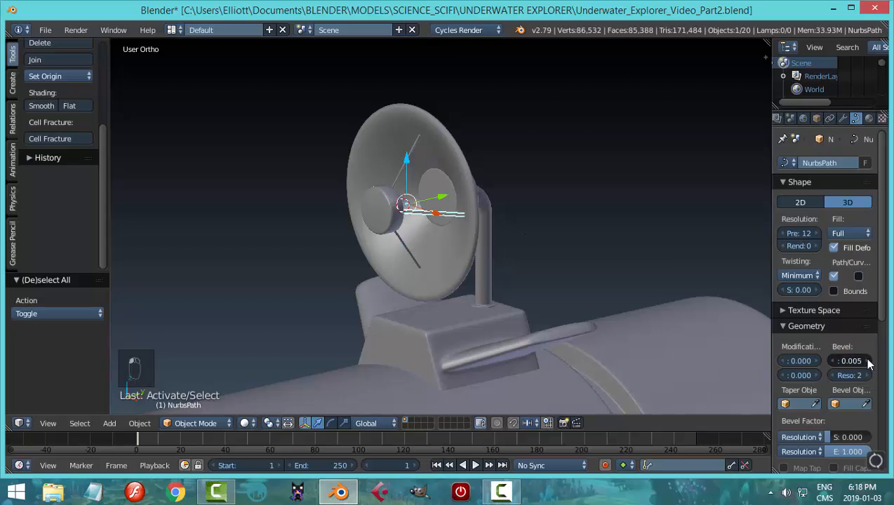
left_click(409, 152)
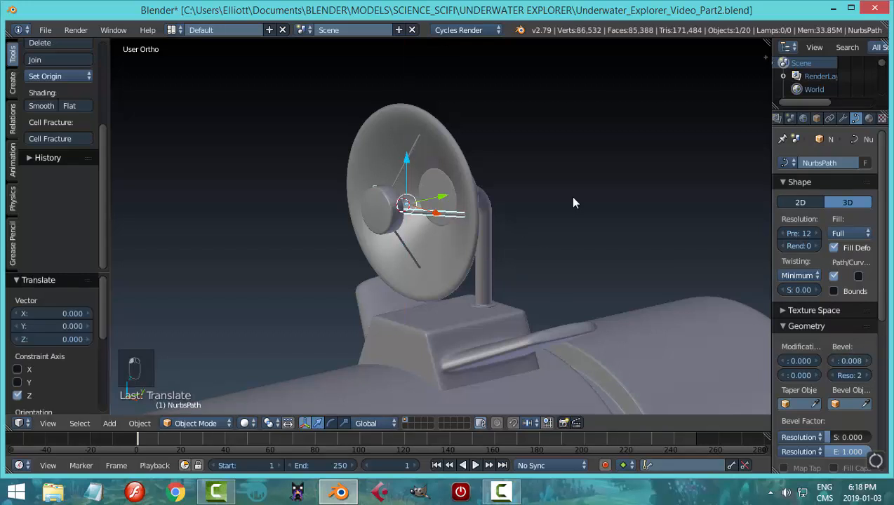
Set the bevel depth of the vertical rod pair to 0.008 and clear the selection
right_click(413, 154)
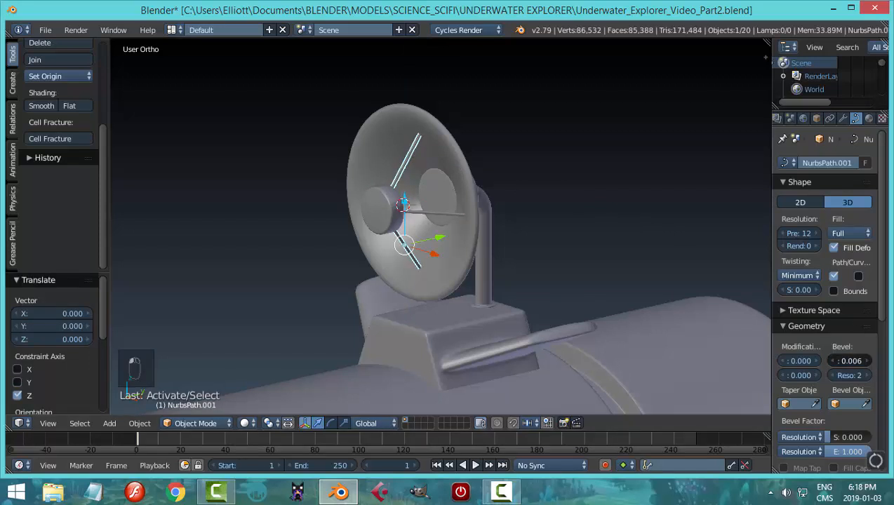
key("a")
middle_click_drag(665, 325, 569, 281)
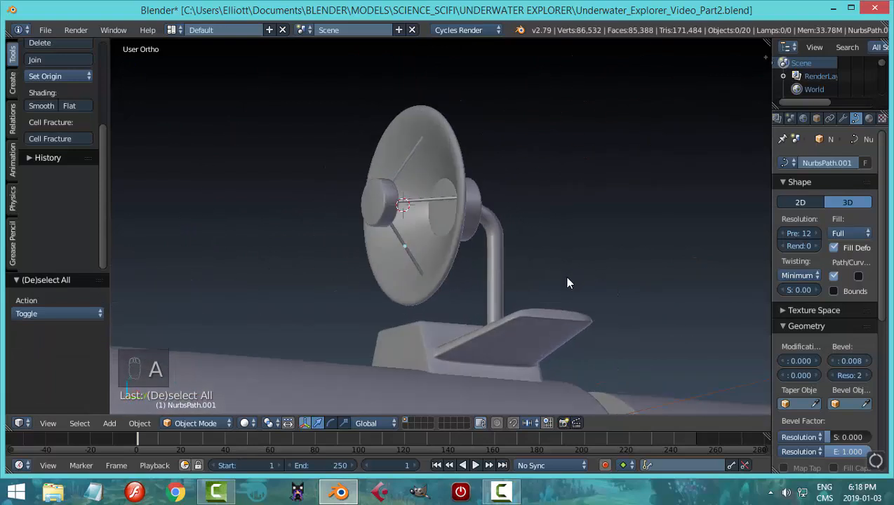
Thicken the horizontal rod pair inside the dish to a bevel depth of 0.010
scroll(540, 294, "down", 4)
middle_click_drag(508, 311, 478, 262)
scroll(465, 274, "up", 2)
scroll(478, 262, "up", 2)
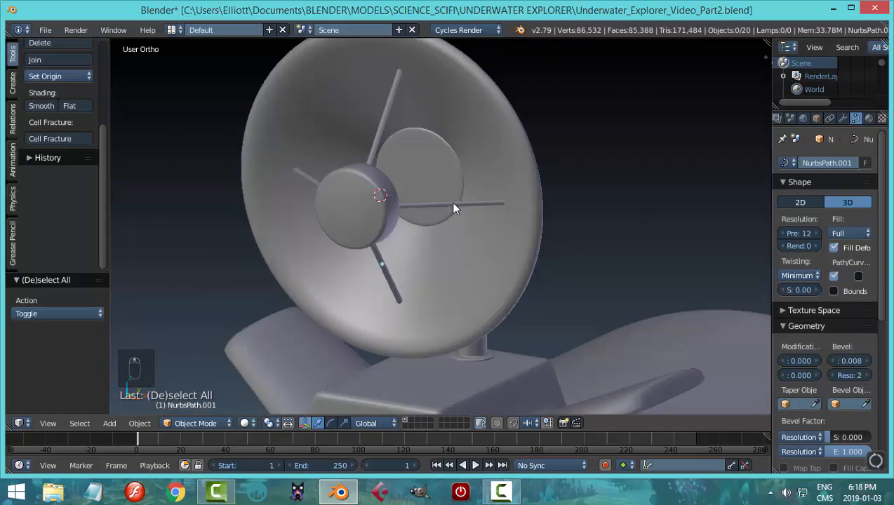
right_click(454, 204)
left_click(866, 361)
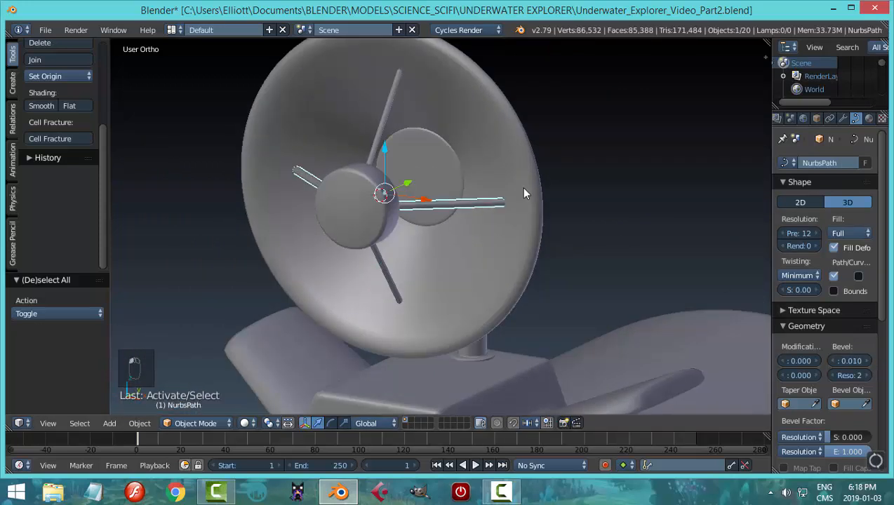
Thicken the vertical rod pair to match the horizontal pair, deselect everything and save the file
right_click(386, 119)
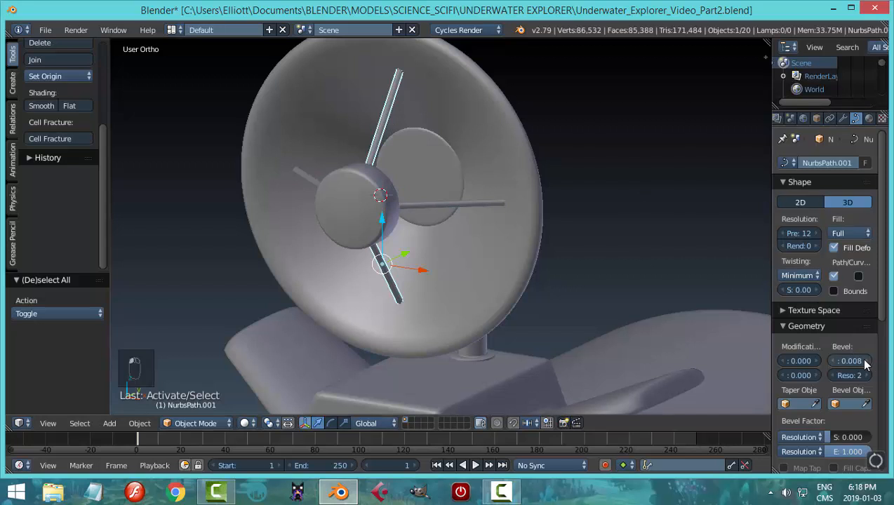
key("a")
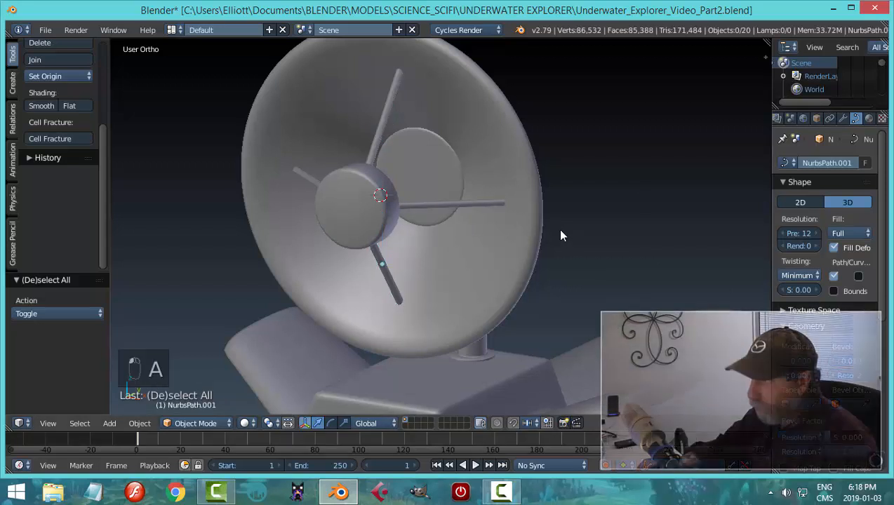
middle_click_drag(557, 228, 439, 290)
key("ctrl+s")
Select the dish and open its mesh in Edit Mode, focusing on the area around the central recess
scroll(439, 291, "down", 3)
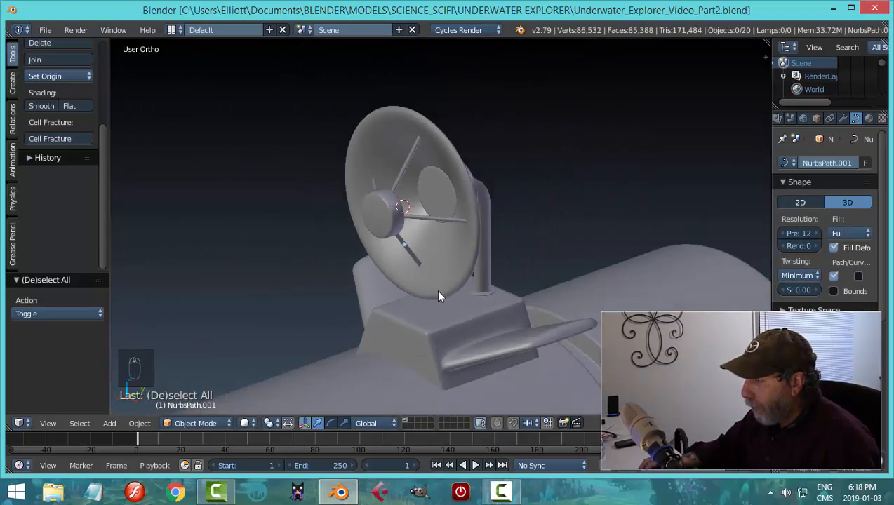
middle_click_drag(453, 337, 481, 214, "shift")
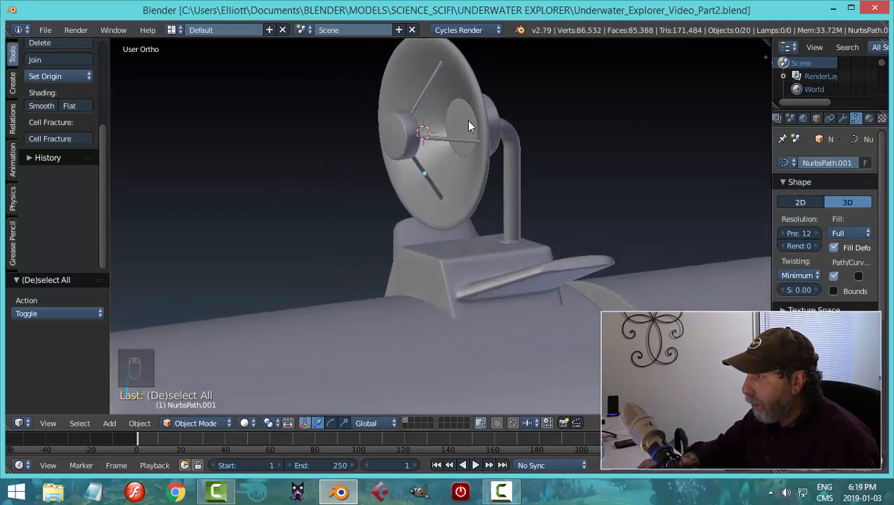
middle_click_drag(469, 127, 497, 174)
scroll(482, 220, "up", 2)
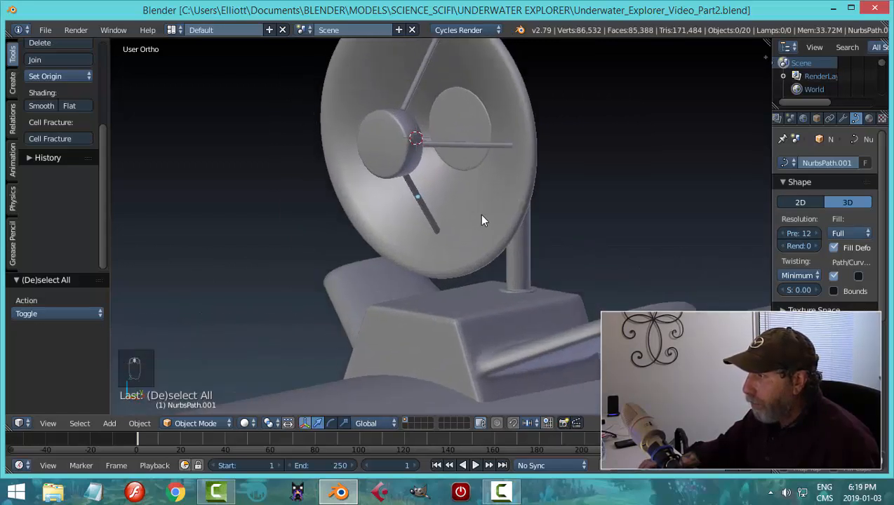
mouse_move(481, 219)
middle_mouse_down()
mouse_move(512, 201)
mouse_move(489, 210)
middle_mouse_up()
right_click(530, 140)
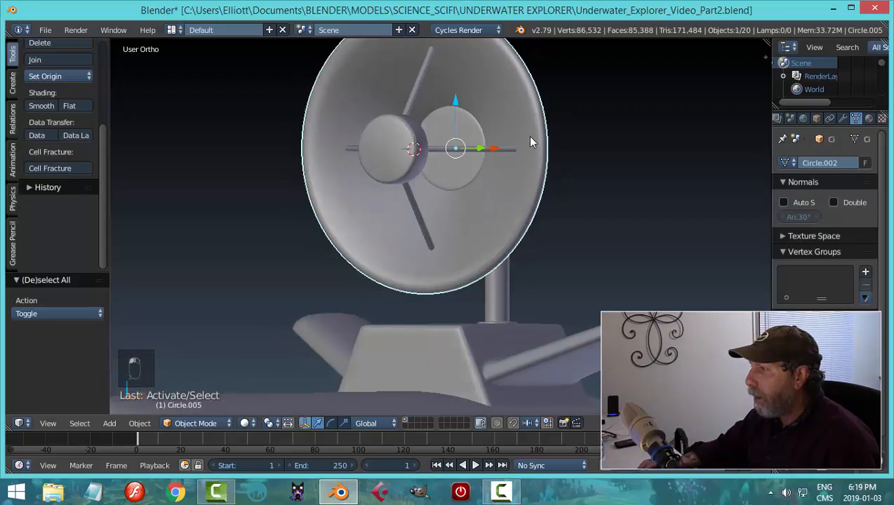
key("Tab")
left_click(625, 139)
scroll(472, 192, "up", 3)
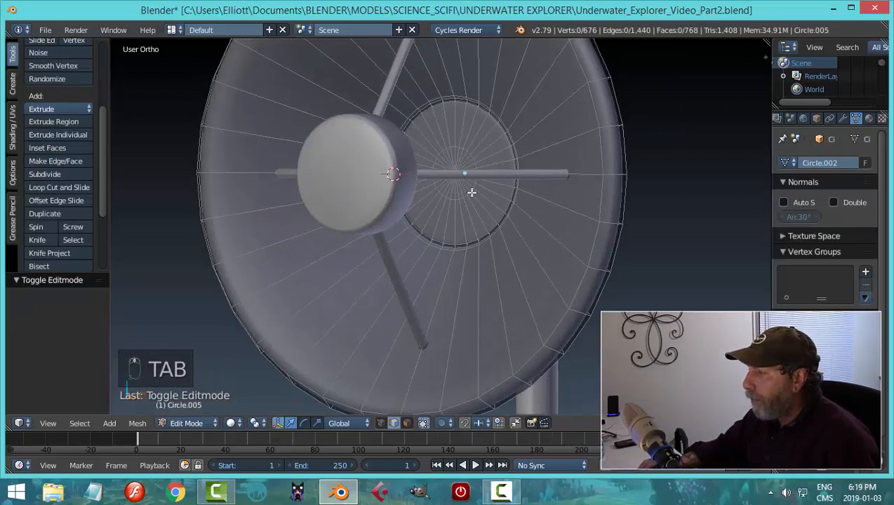
Select the small circle of faces at the centre of the dish's inner disc and extrude them about 0.009
scroll(472, 192, "up", 1)
key("ctrl+Tab")
left_click(433, 192)
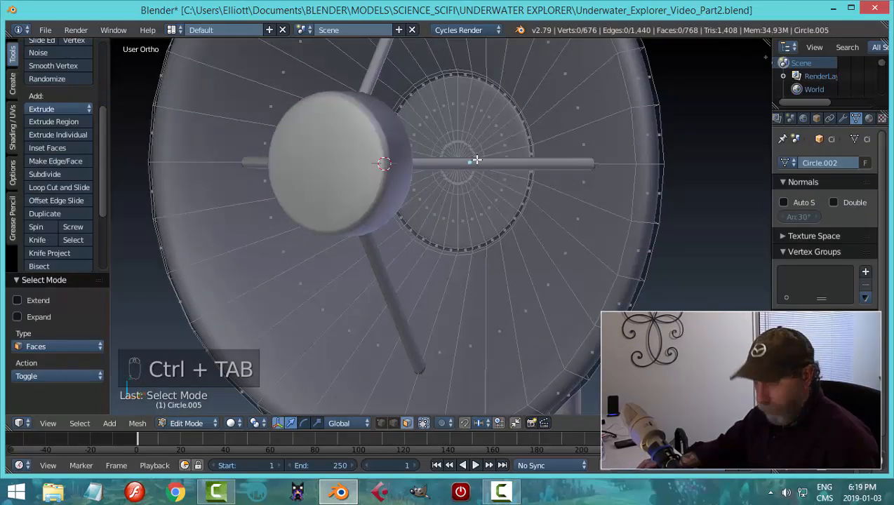
key("c")
mouse_move(463, 151)
left_mouse_down()
mouse_move(463, 144)
mouse_move(475, 160)
left_mouse_up()
middle_click_drag(509, 174, 541, 184)
key("e")
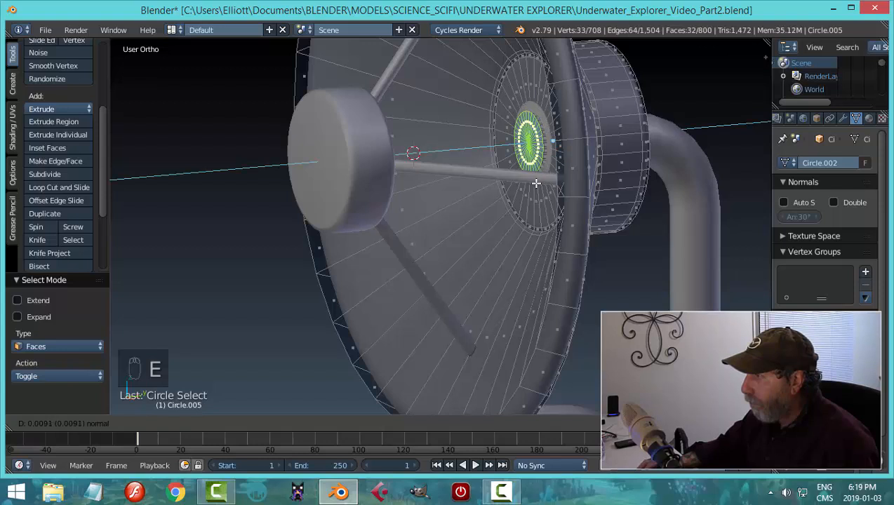
left_click(548, 180)
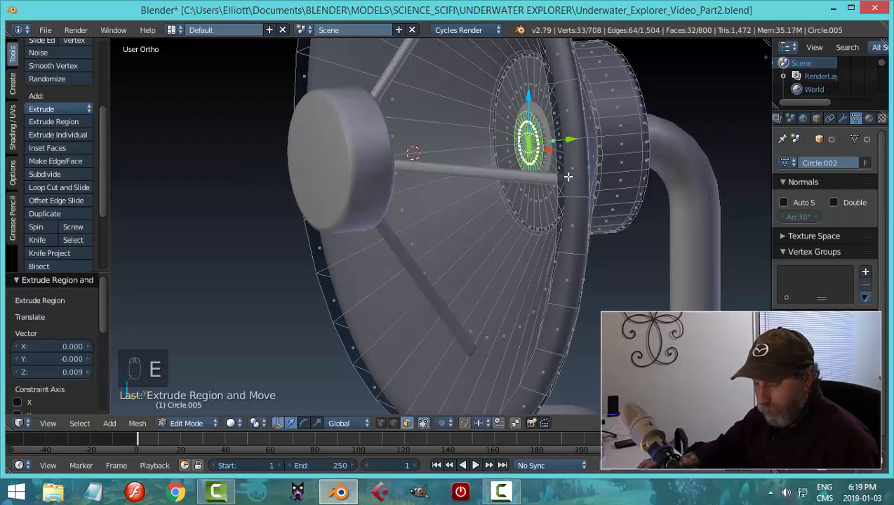
Add an edge loop around the base of the raised centre hub, slid about 0.85 towards it
scroll(540, 161, "up", 1)
middle_click_drag(478, 160, 346, 227, "shift")
scroll(422, 174, "up", 2)
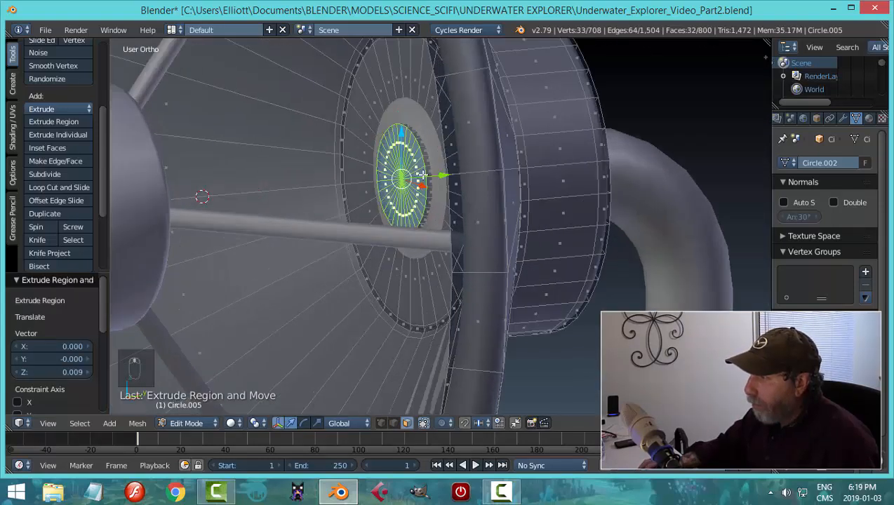
key("ctrl+r")
left_click(433, 138)
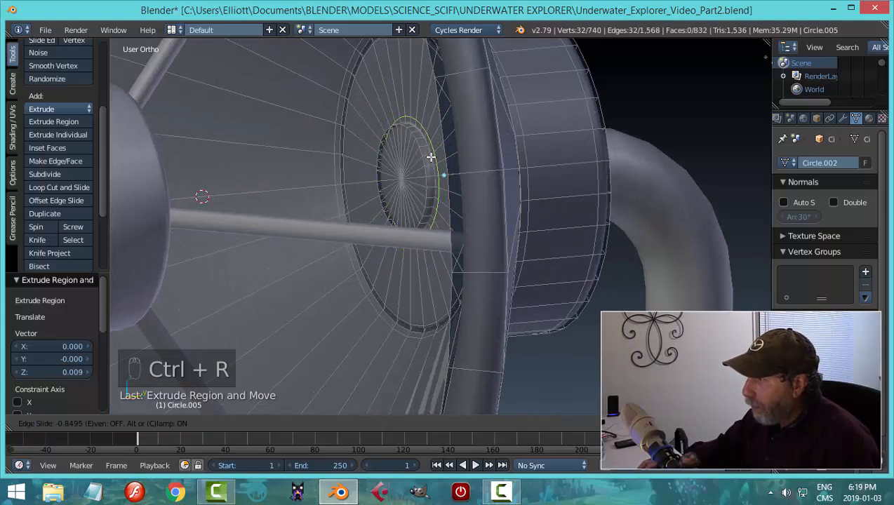
left_click(430, 157)
key("Tab")
left_click(329, 158)
middle_click_drag(361, 170, 421, 201)
scroll(421, 201, "up", 5)
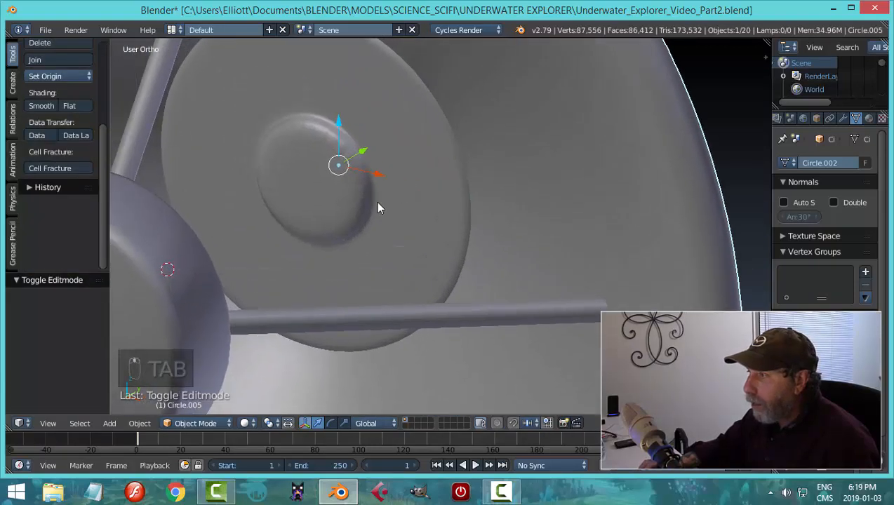
Select the triangular cap faces of the raised centre hub and delete the faces
key("Tab")
left_click(380, 199)
middle_click_drag(368, 200, 351, 192)
key("a")
key("a")
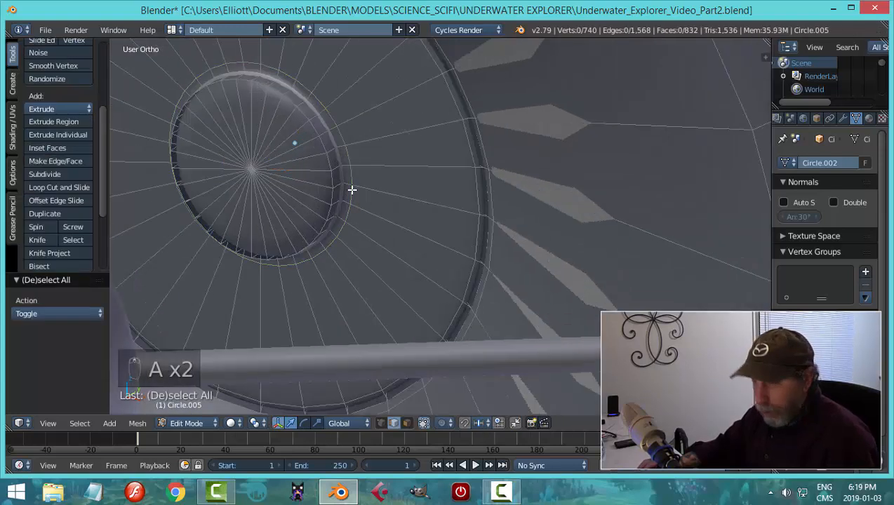
key("ctrl+Tab")
left_click(329, 191)
key("c")
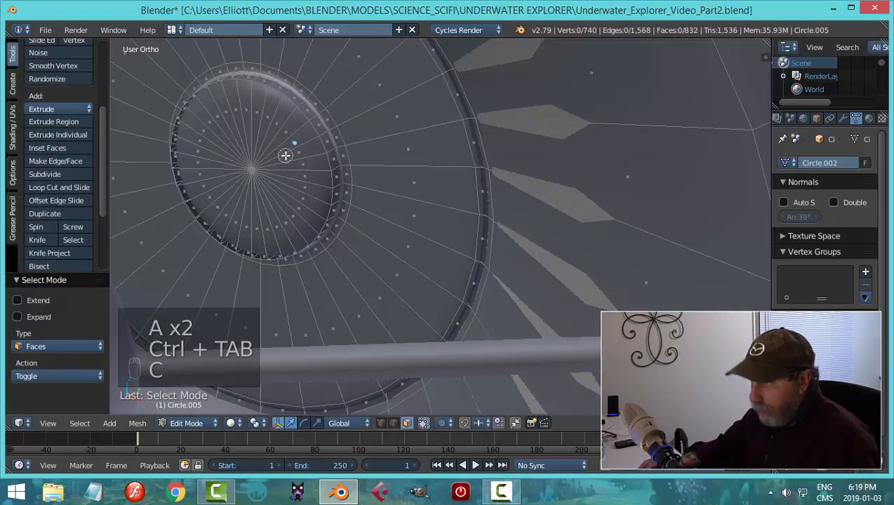
mouse_move(285, 153)
left_mouse_down()
mouse_move(288, 120)
mouse_move(238, 149)
mouse_move(303, 170)
left_mouse_up()
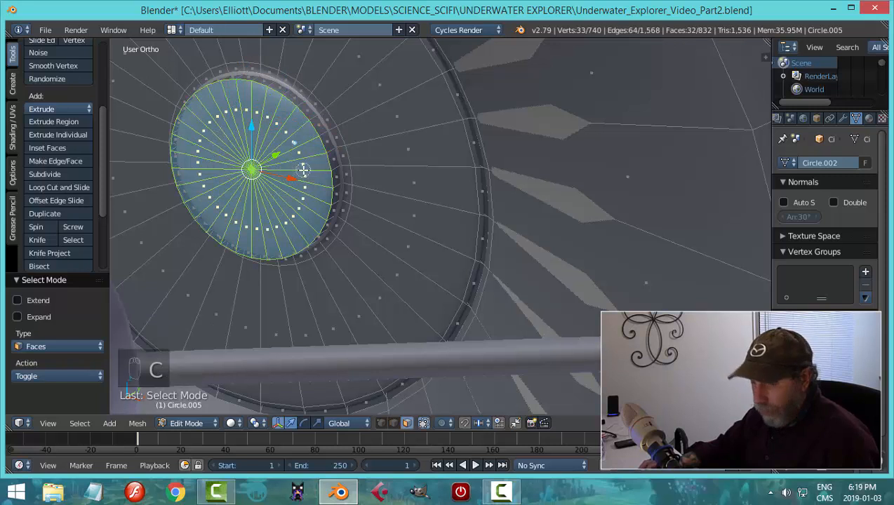
key("x")
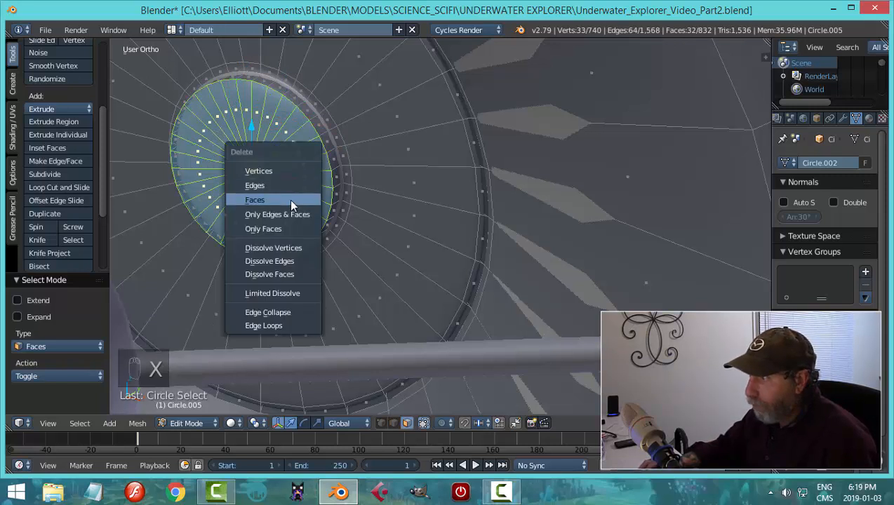
left_click(277, 200)
Extrude the open border edge loop of the hub in place and scale it inward to about 0.916
key("ctrl+Tab")
left_click(259, 194)
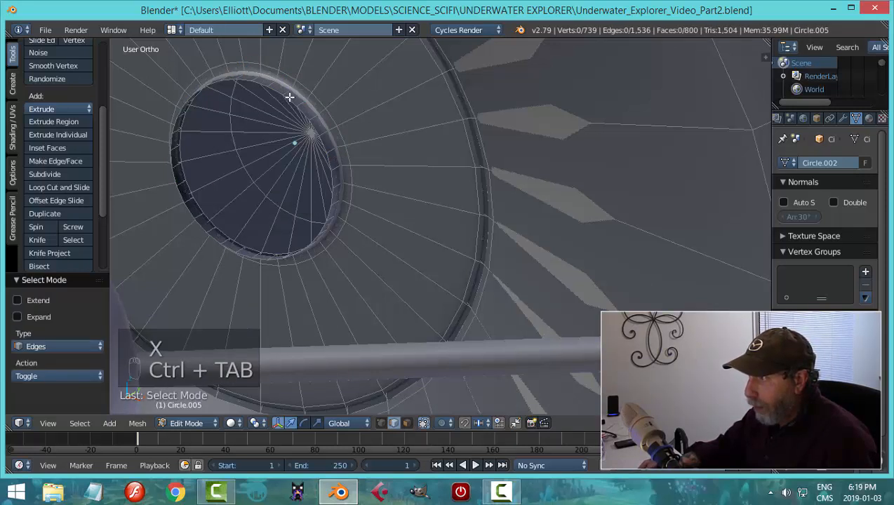
right_click(289, 96, "alt")
key("e")
right_click(488, 188)
key("s")
left_click(467, 190)
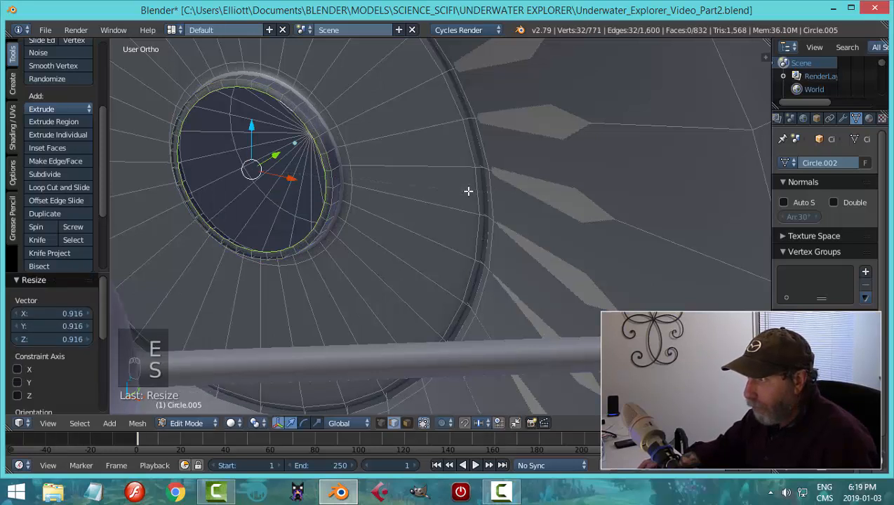
Extrude the hub's inner edge loop once more and scale it down to about 0.485
key("e")
right_click(467, 190)
key("s")
left_click(351, 203)
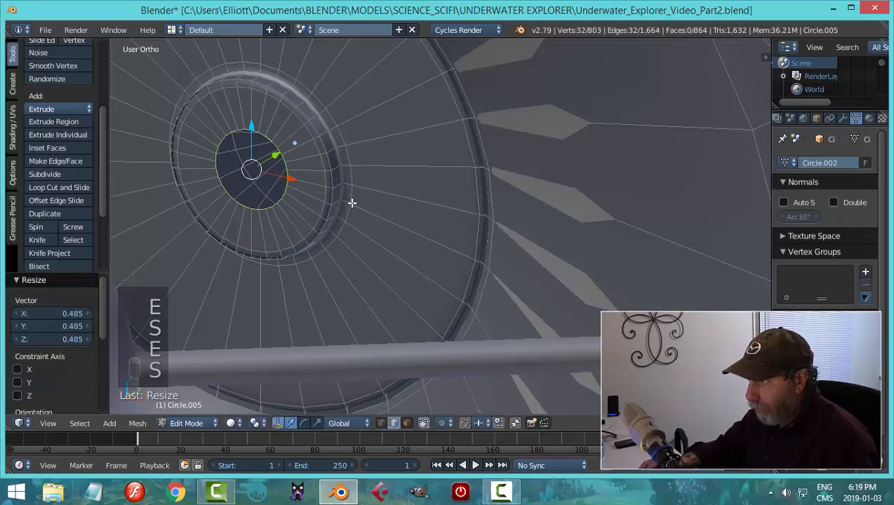
Close the hub's remaining hole by extruding its edge loop and merging it at center, and return to Object Mode with nothing selected
key("e")
right_click(416, 202)
key("alt+m")
left_click(416, 202)
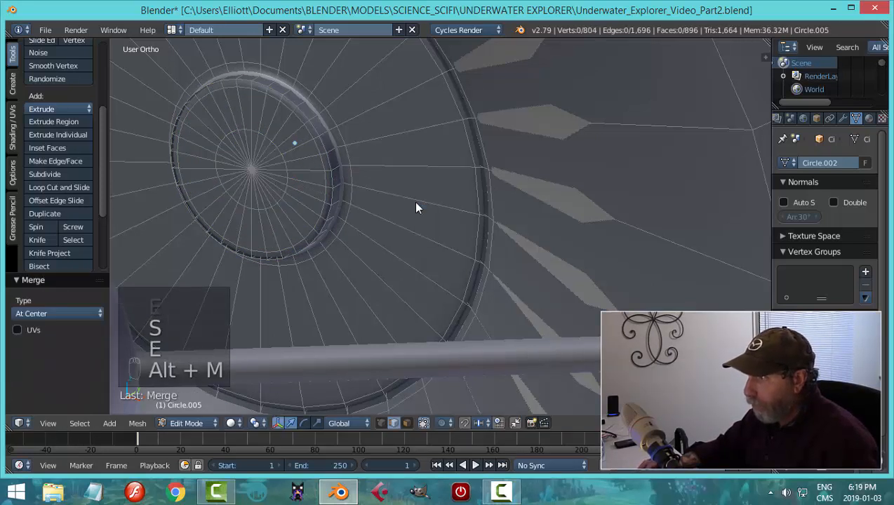
key("Tab")
left_click(316, 204)
key("a")
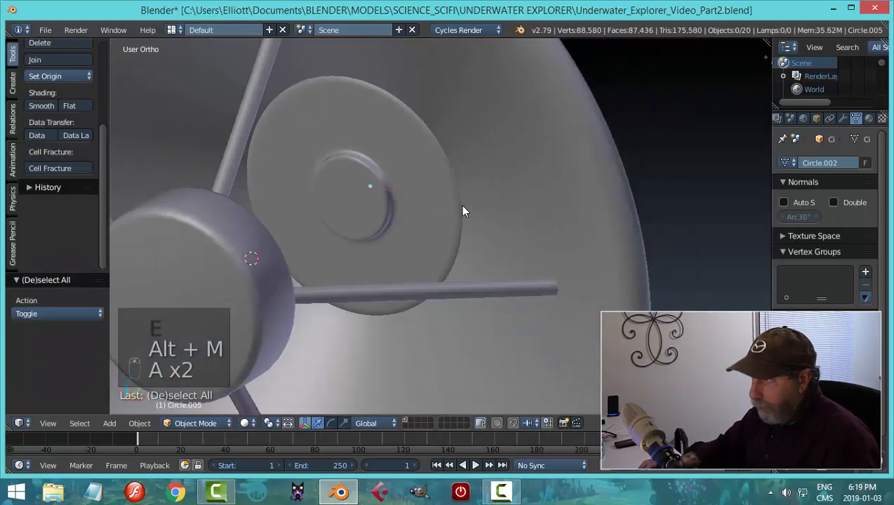
Try to add an edge loop beside the rim of the dish's inner disc and undo it
scroll(457, 205, "down", 4)
middle_click_drag(439, 235, 417, 155)
scroll(461, 234, "up", 3)
key("Tab")
left_click(509, 173)
scroll(451, 135, "up", 4)
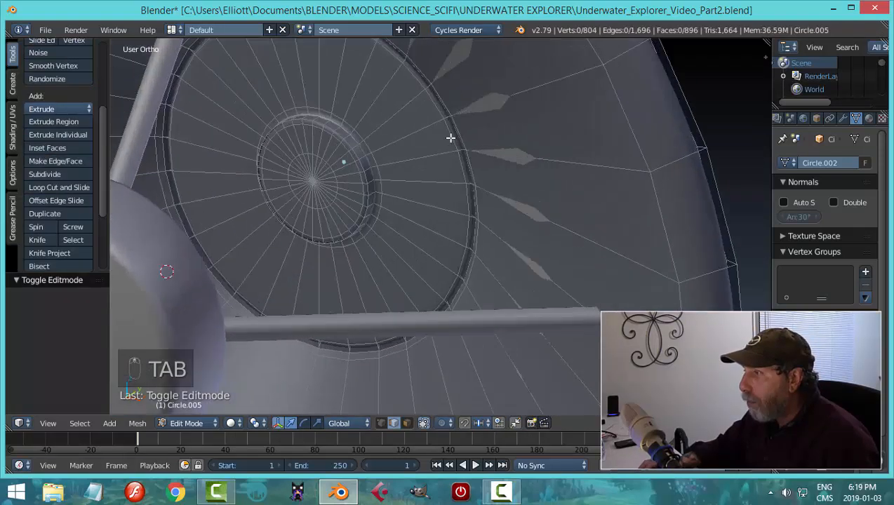
middle_click_drag(471, 118, 414, 220)
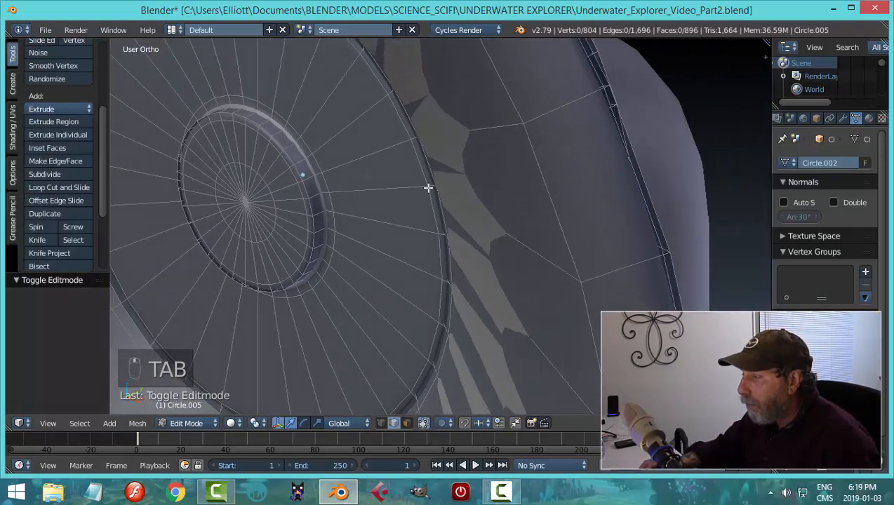
middle_click_drag(426, 186, 442, 179)
scroll(422, 161, "up", 3)
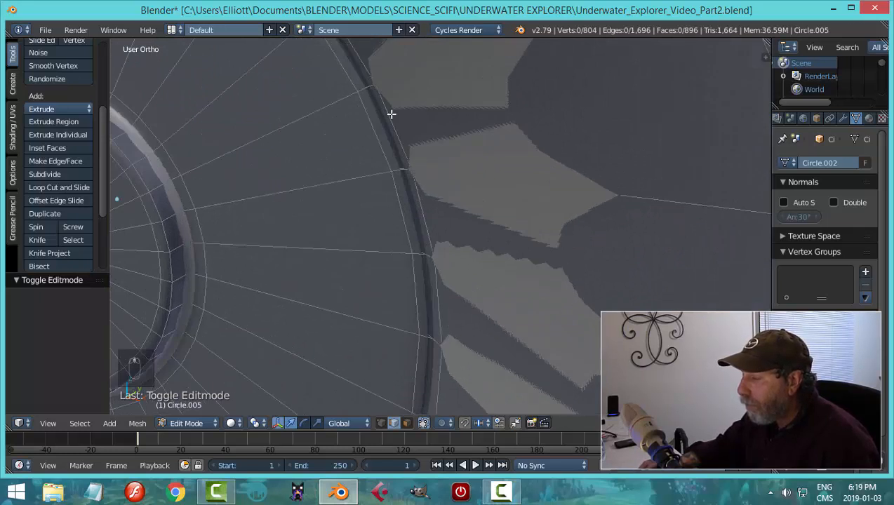
left_click(398, 174)
key("Tab")
left_click(303, 171)
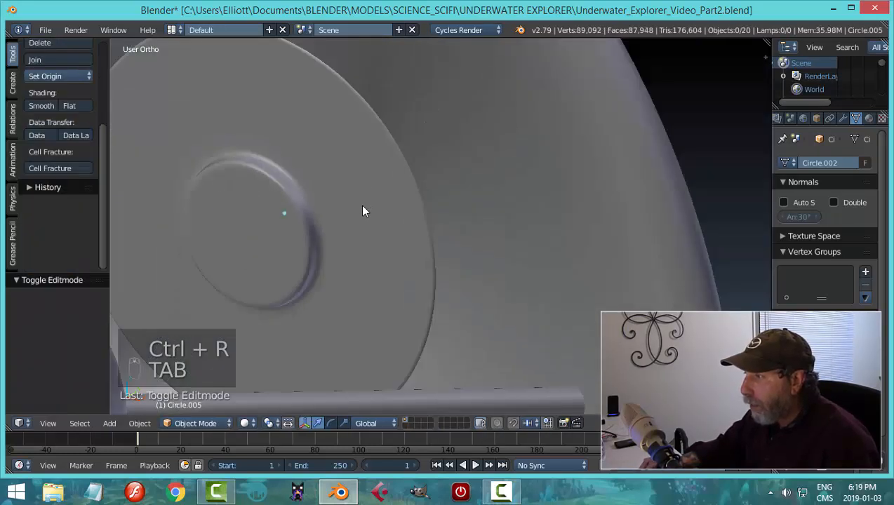
key("ctrl+z")
Examine the mesh around the inner disc's rim with the modifier temporarily hidden in Edit Mode, and return to Object Mode
key("Tab")
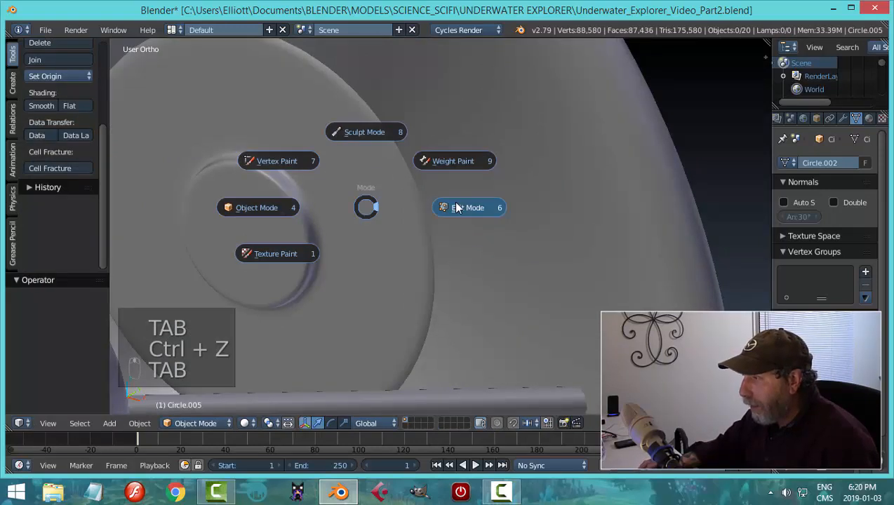
left_click(456, 207)
mouse_move(457, 207)
middle_mouse_down()
mouse_move(428, 219)
mouse_move(447, 210)
middle_mouse_up()
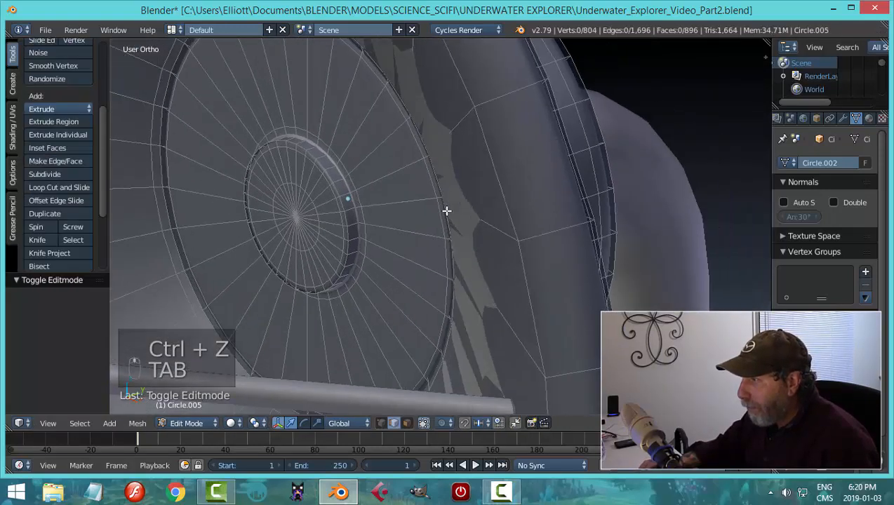
left_click(842, 118)
left_click(830, 181)
middle_click_drag(467, 192, 456, 199)
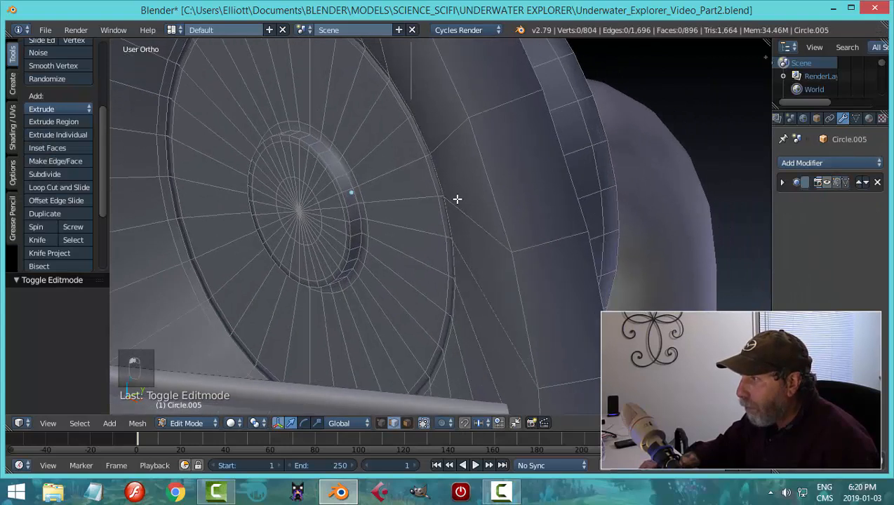
scroll(457, 200, "up", 2)
scroll(451, 191, "up", 2)
scroll(455, 182, "up", 2)
scroll(475, 279, "up", 1)
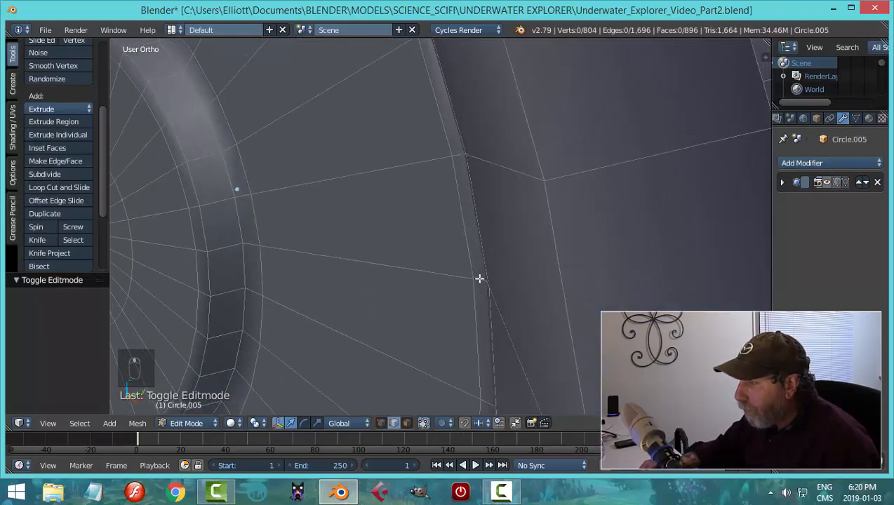
mouse_move(479, 279)
middle_mouse_down()
mouse_move(492, 265)
mouse_move(483, 260)
mouse_move(502, 256)
mouse_move(484, 261)
middle_mouse_up()
left_click(834, 183)
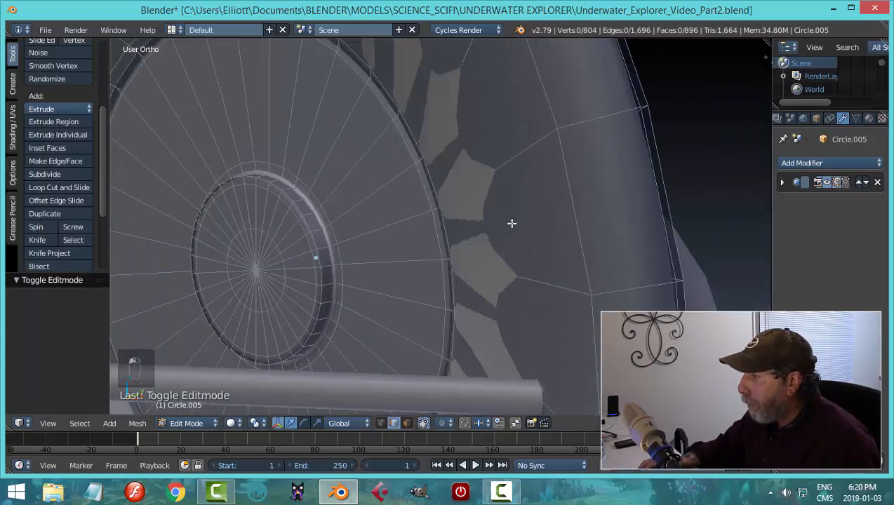
key("Tab")
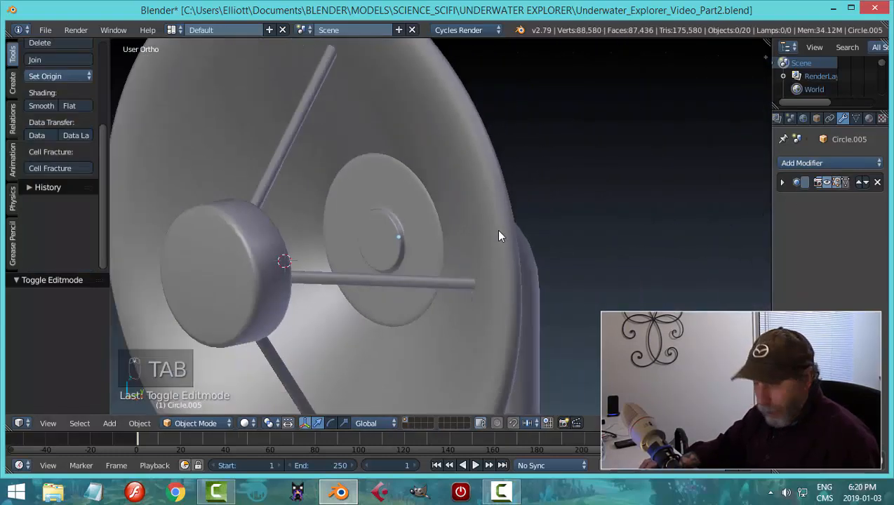
Save the file over the existing Underwater_Explorer_Video_Part2.blend
scroll(502, 232, "down", 5)
middle_click_drag(501, 233, 405, 280)
key("ctrl+s")
left_click(528, 261)
Snap the 3D cursor to a side face of the dish's rear hub and return to Object Mode
scroll(449, 277, "up", 2)
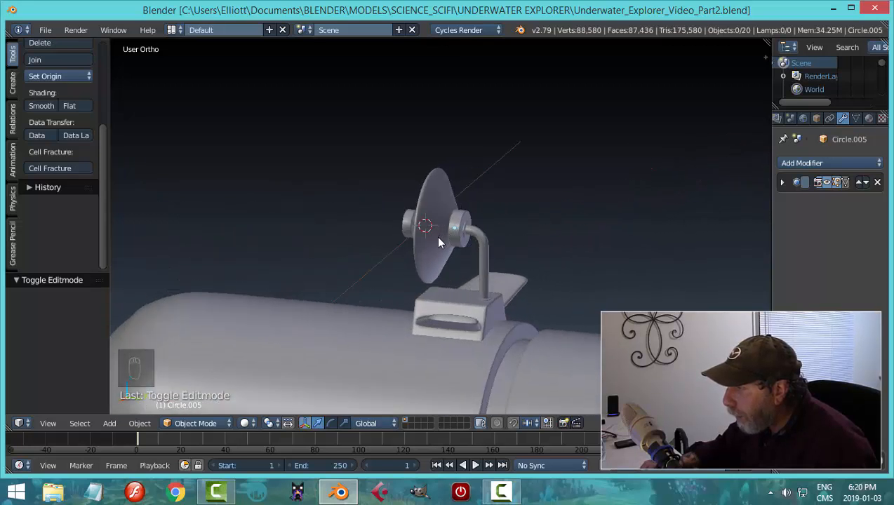
middle_click_drag(408, 304, 480, 301)
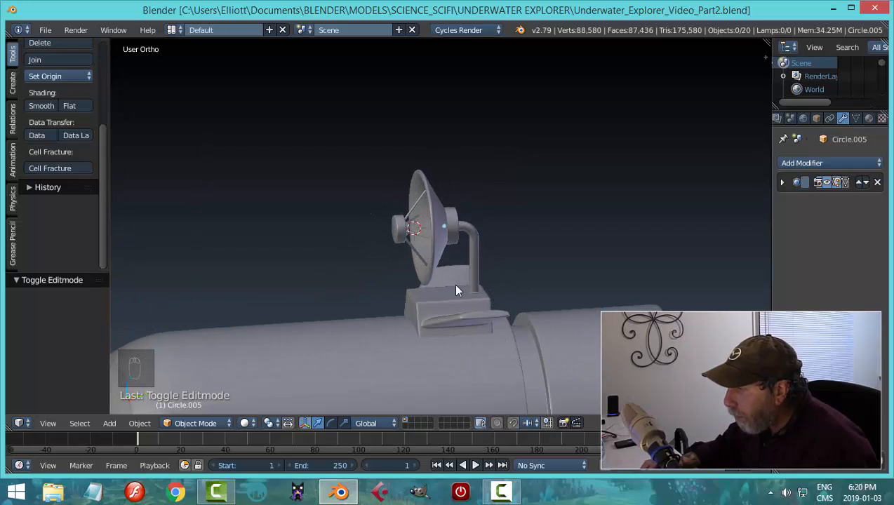
middle_click_drag(455, 289, 462, 242)
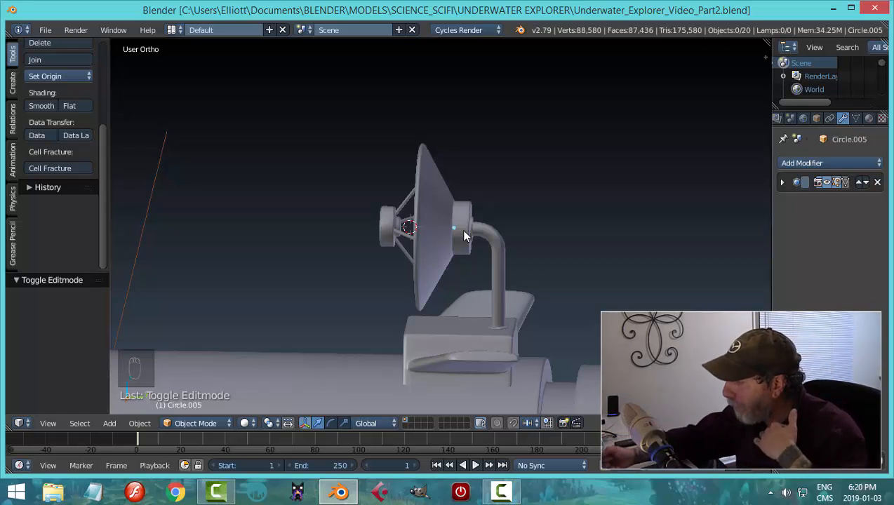
right_click(463, 231)
key("Tab")
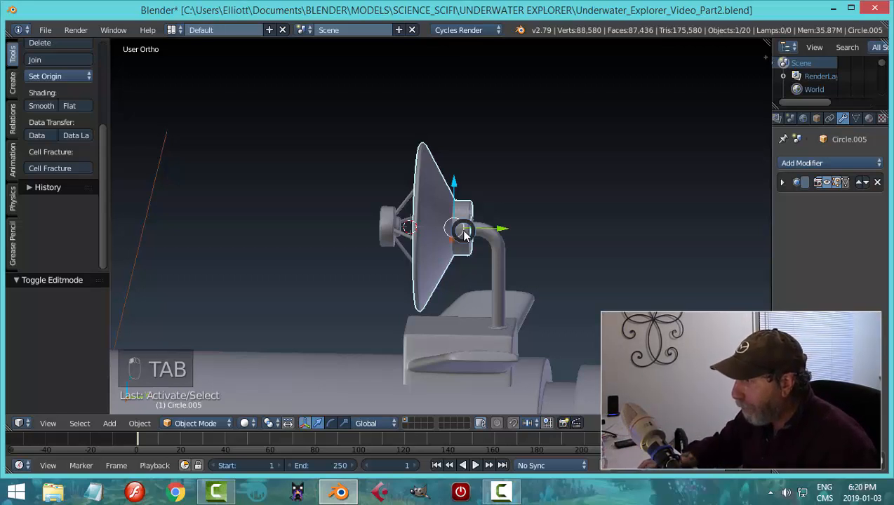
left_click(554, 237)
scroll(485, 247, "up", 3)
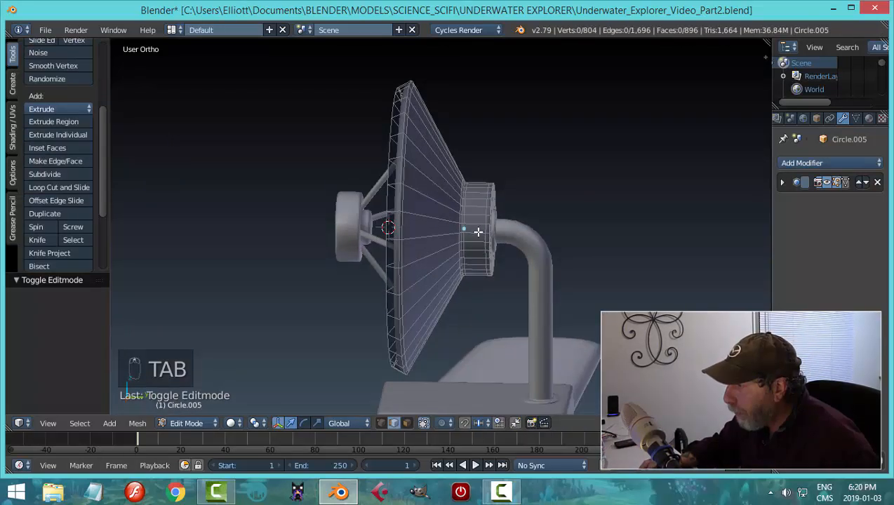
scroll(479, 236, "up", 4)
key("KP_3")
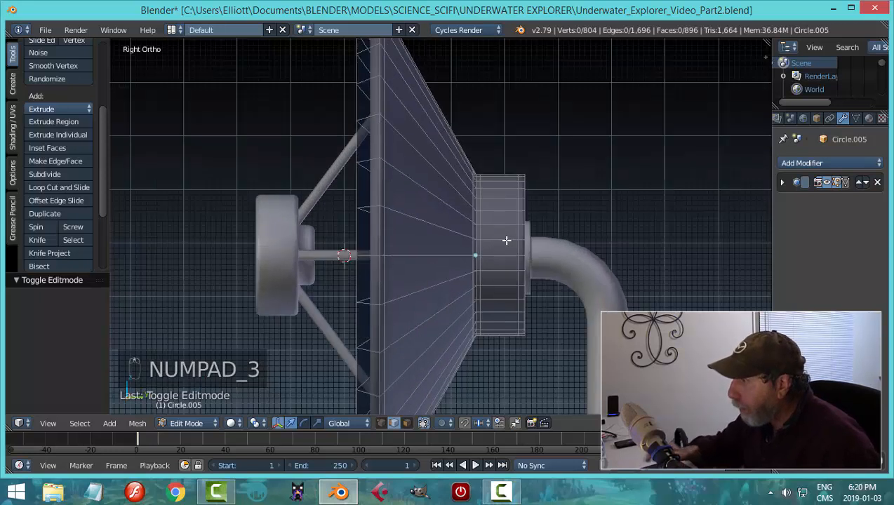
key("ctrl+Tab")
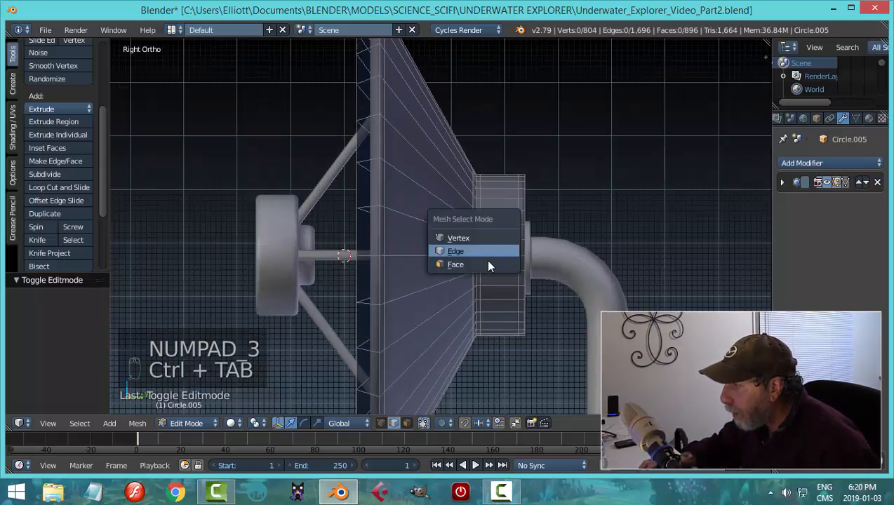
left_click(484, 262)
right_click(500, 249)
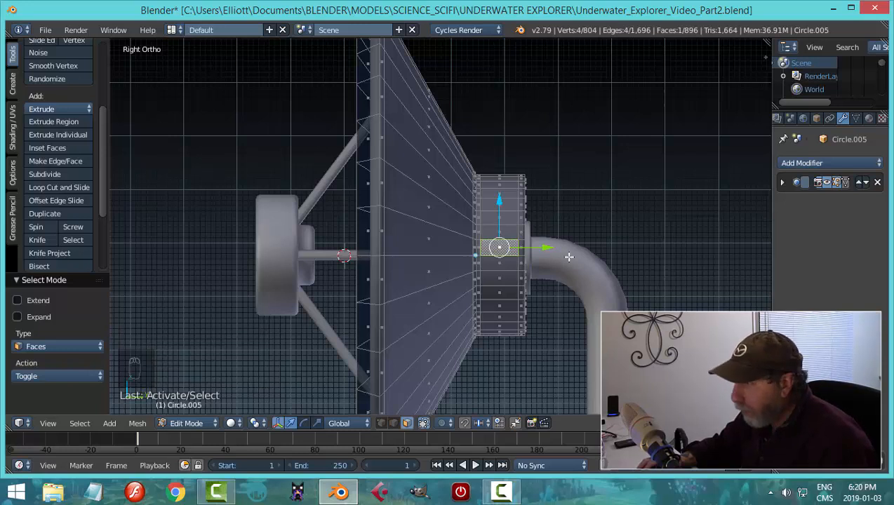
key("shift+s")
left_click(509, 255)
key("a")
key("Tab")
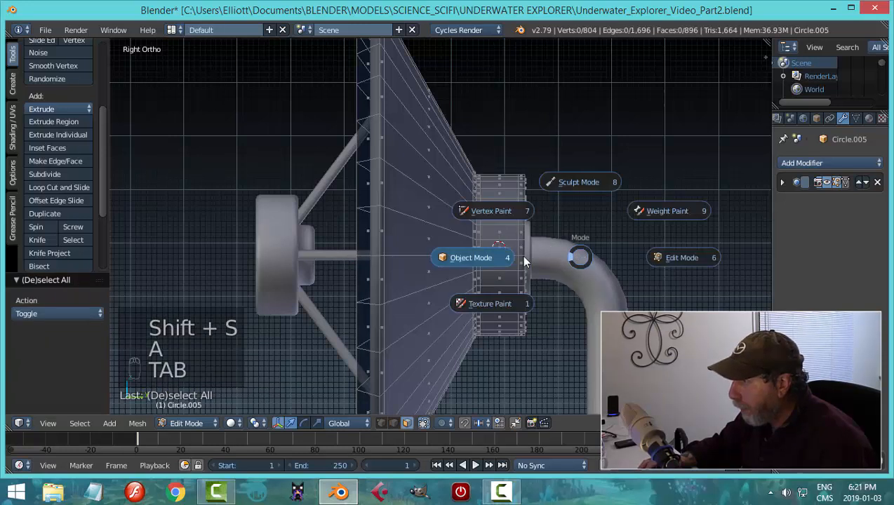
left_click(496, 258)
Add a plane at the 3D cursor on the side of the dish's rear hub and rotate it 90° about the Y axis
scroll(549, 253, "down", 2)
middle_click_drag(547, 252, 552, 255)
key("shift+a")
mouse_move(551, 256)
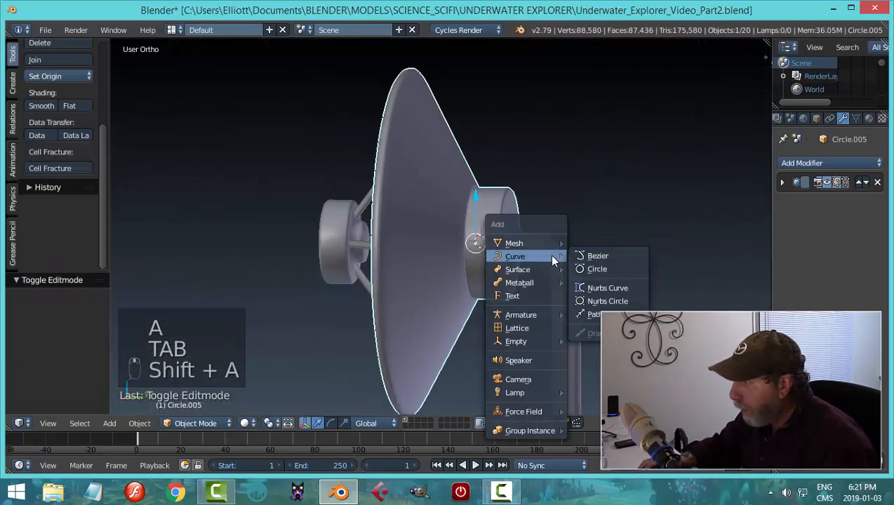
left_click(594, 243)
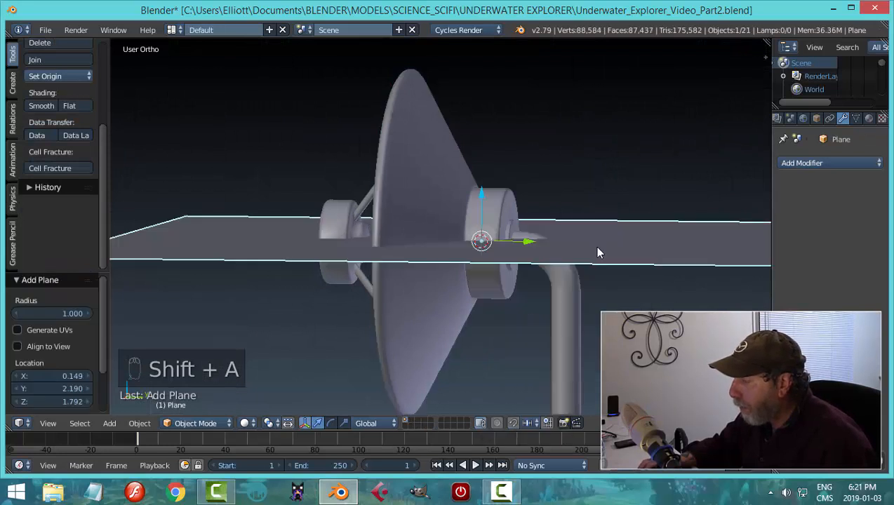
type("r")
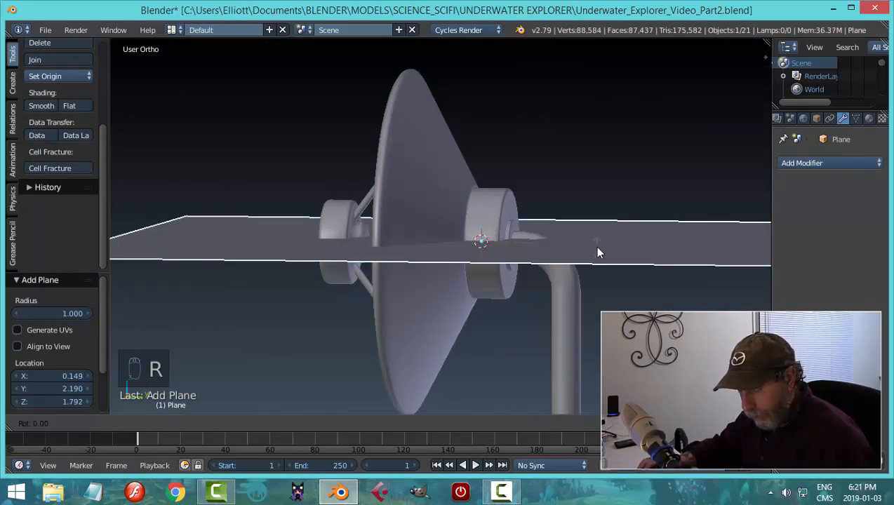
type("y90")
key("Return")
In Edit Mode, move the plane 0.019 along X and scale it down by a factor of 0.102 beside the rear hub
key("Tab")
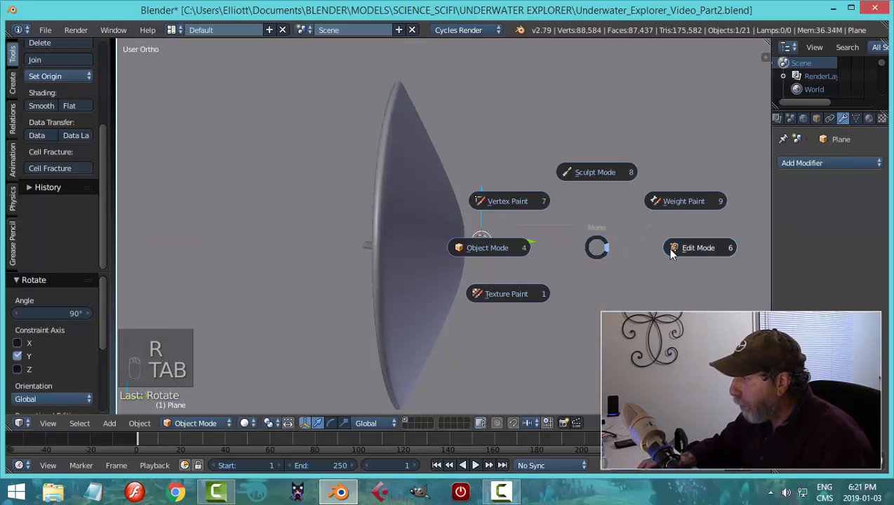
left_click(670, 251)
scroll(637, 241, "down", 7)
middle_click_drag(597, 255, 479, 243)
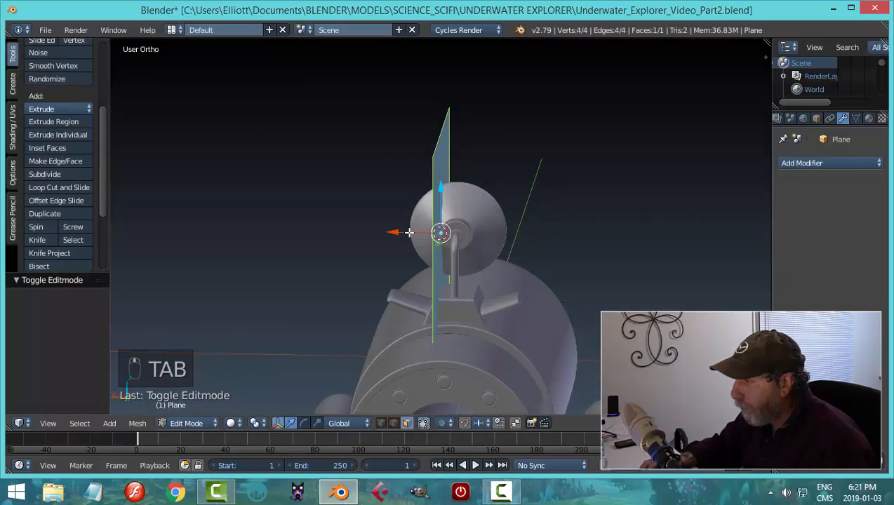
key("g")
key("x")
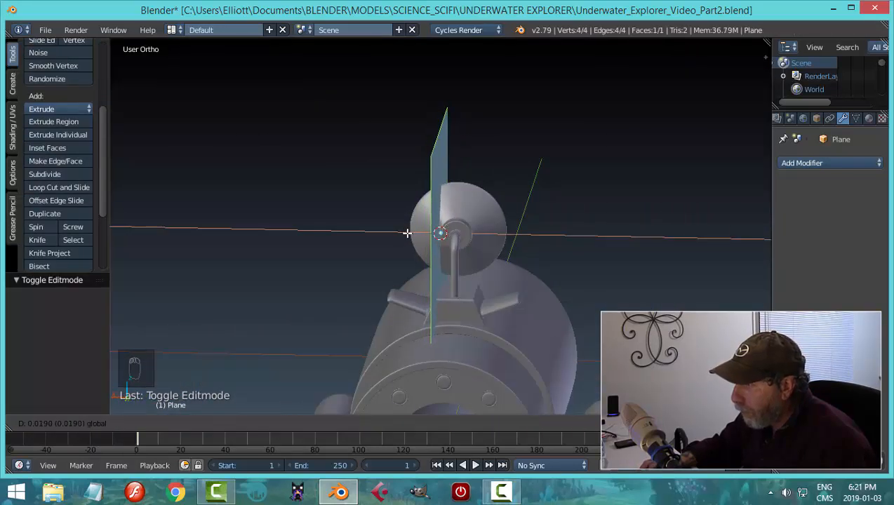
left_click(409, 233)
middle_click_drag(409, 234, 546, 254)
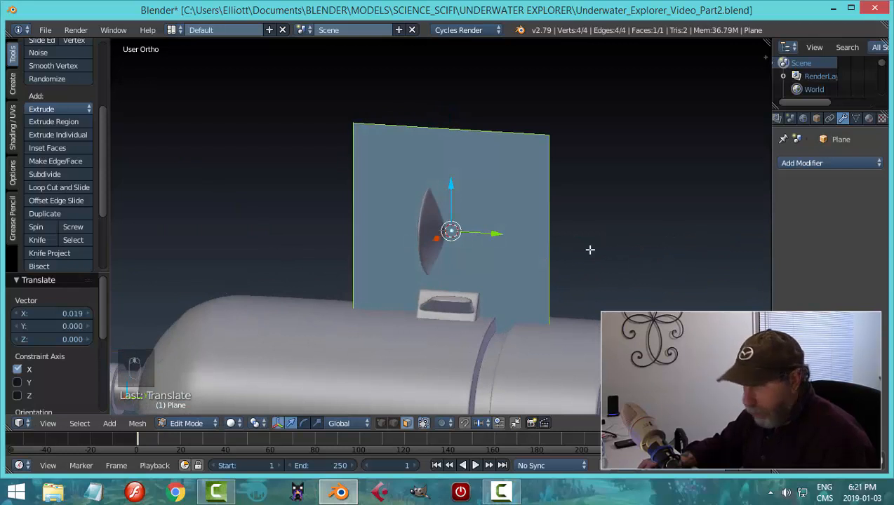
key("s")
left_click(468, 240)
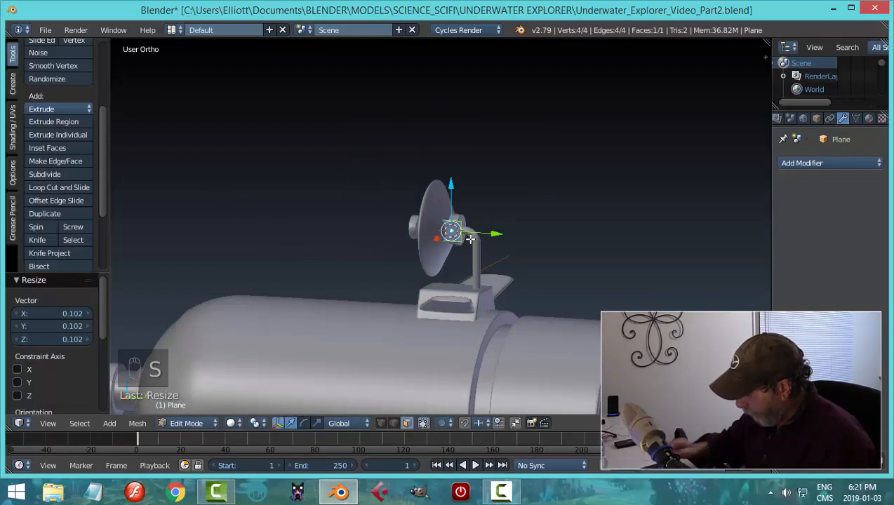
key("KP_Decimal")
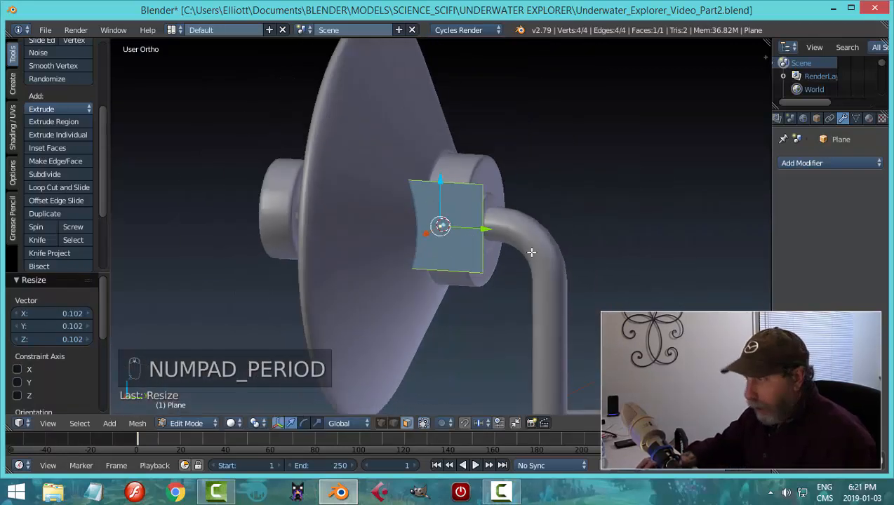
Merge the plane's vertices at center in vertex select mode and move the resulting vertex -0.015 along X against the hub
key("ctrl+Tab")
left_click(522, 226)
middle_click_drag(526, 232, 542, 255)
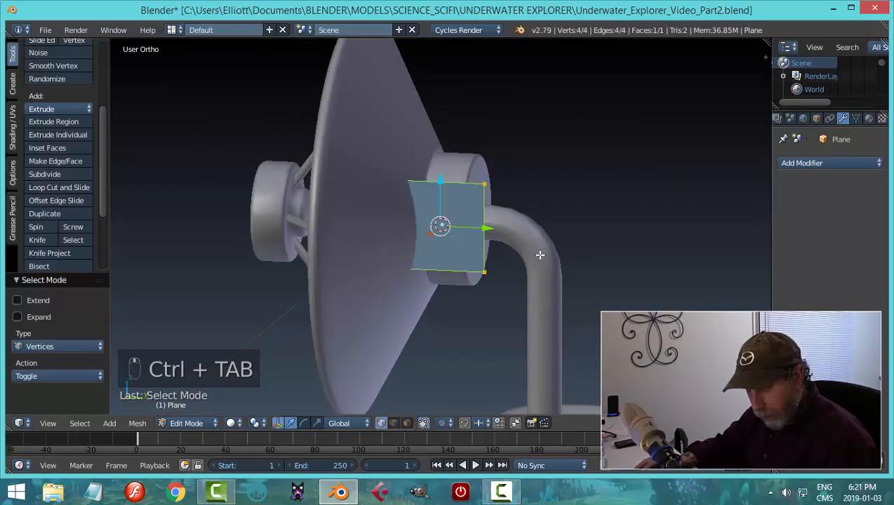
key("alt+m")
left_click(523, 200)
middle_click_drag(522, 200, 416, 237)
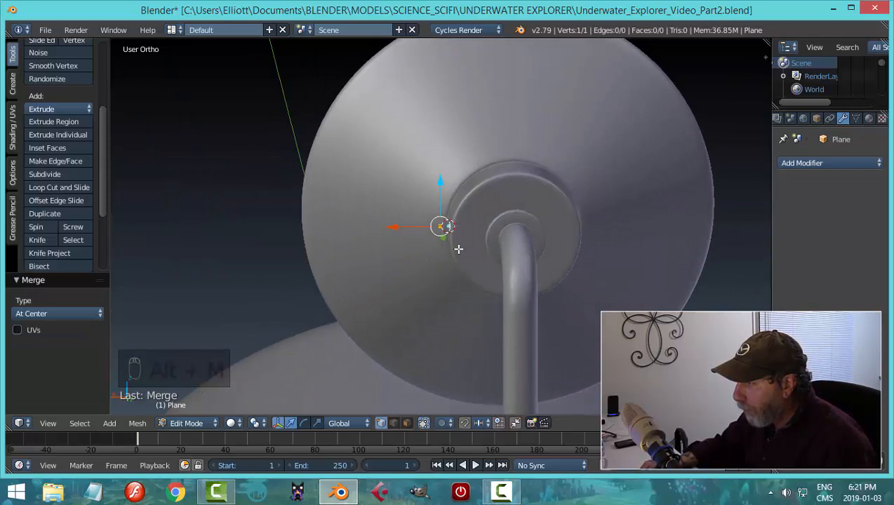
left_click_drag(389, 227, 397, 227)
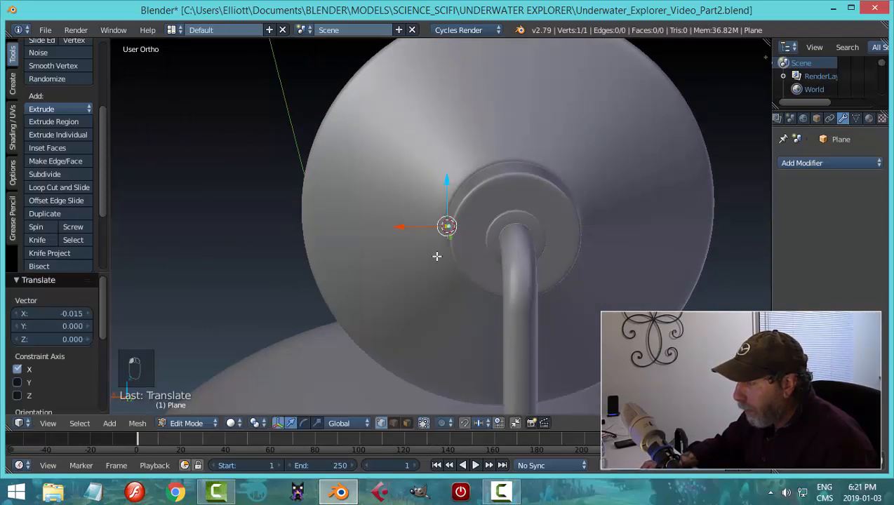
Extrude the vertex 0.081 outward along X and about 0.47 down along Z, lowering its end slightly toward the antenna base
scroll(440, 262, "down", 3)
middle_click_drag(440, 262, 451, 262)
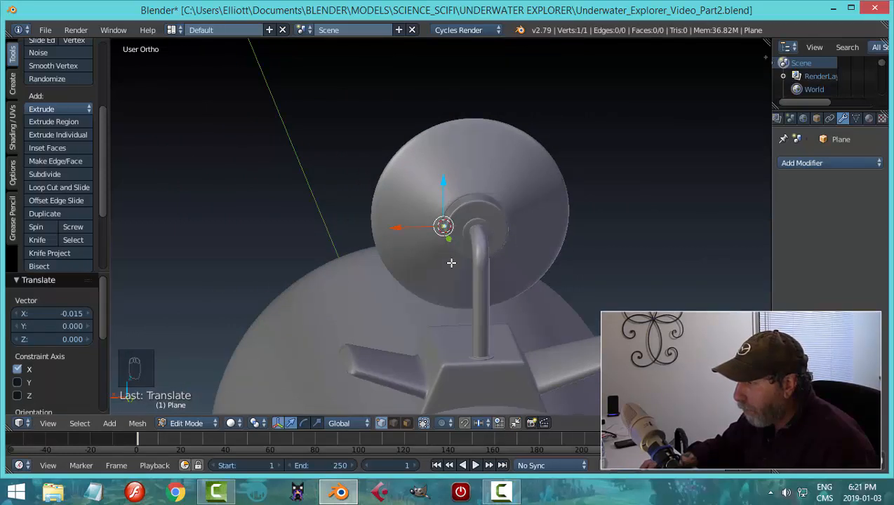
key("e")
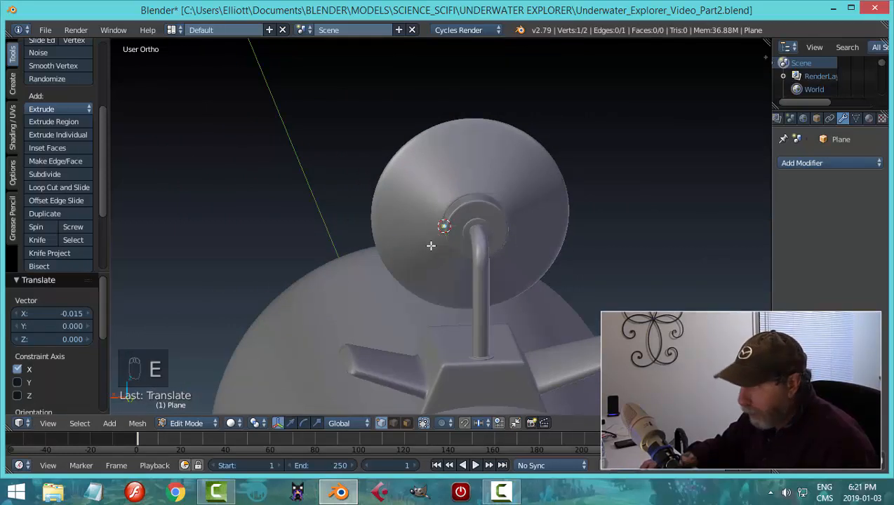
left_click(387, 229)
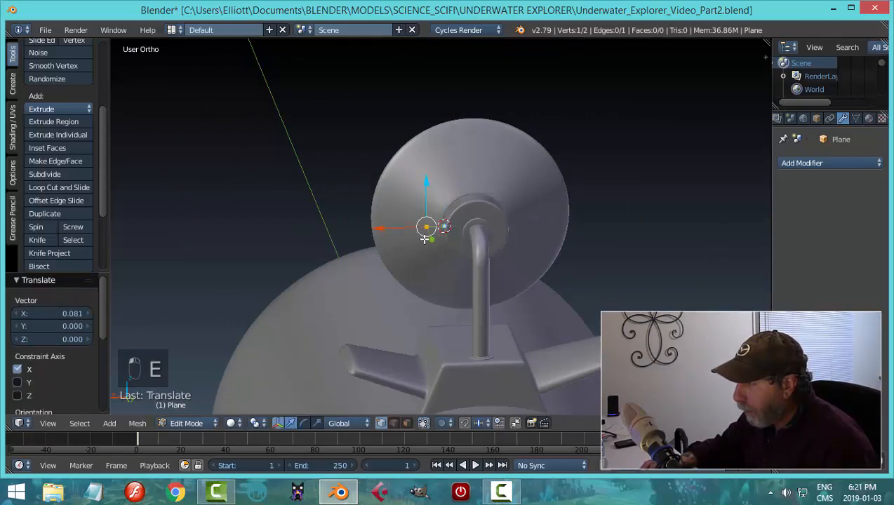
key("e")
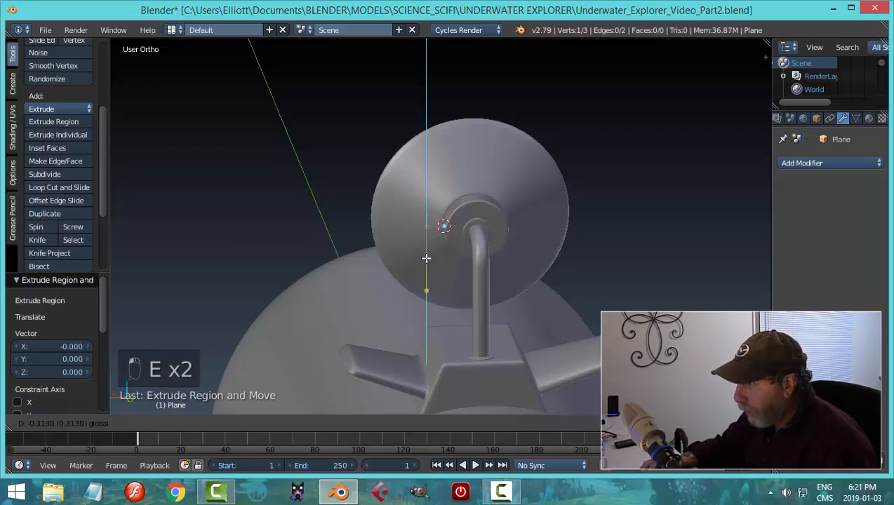
left_click(427, 286)
middle_click_drag(427, 286, 544, 320)
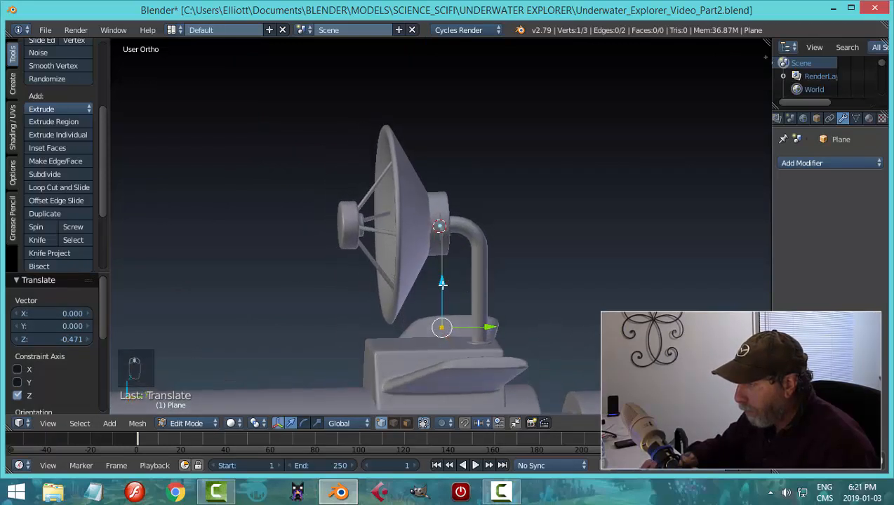
left_click_drag(441, 282, 445, 291)
Extrude the cable path's lower end -0.314 along Y and shift it slightly farther past the front of the antenna base
key("e")
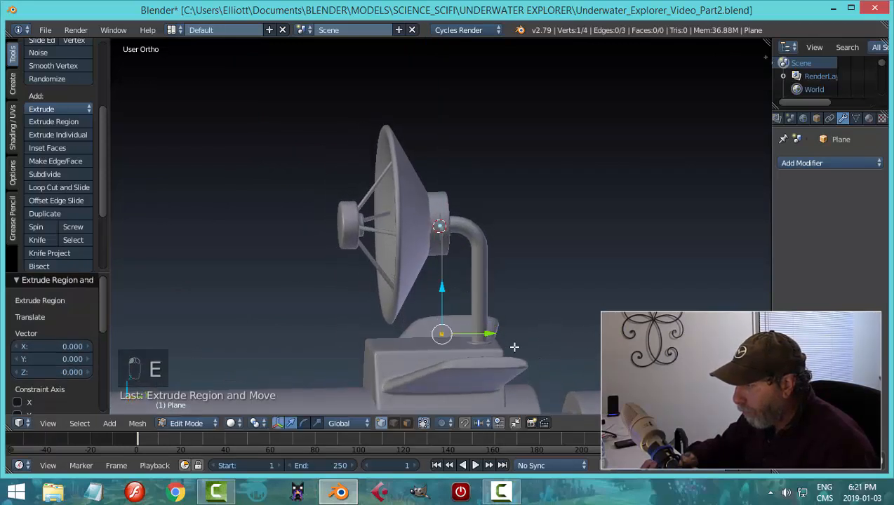
left_click(421, 347)
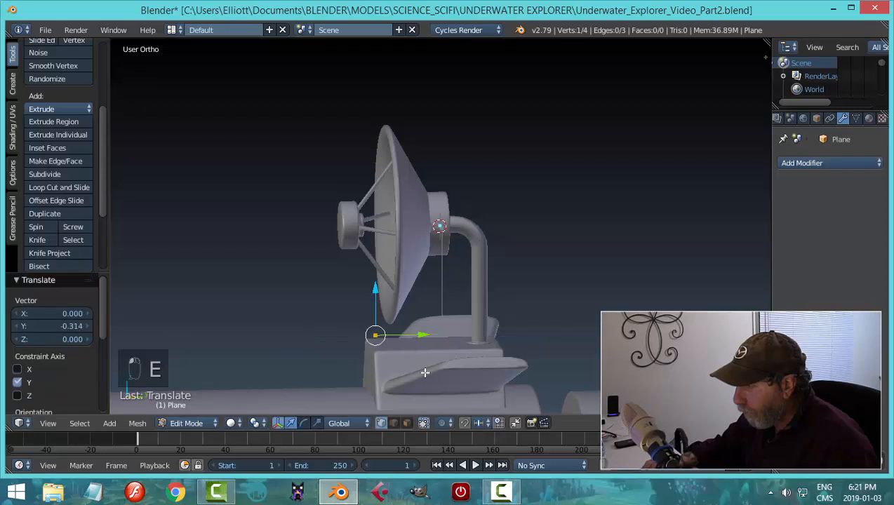
middle_click_drag(421, 346, 568, 371)
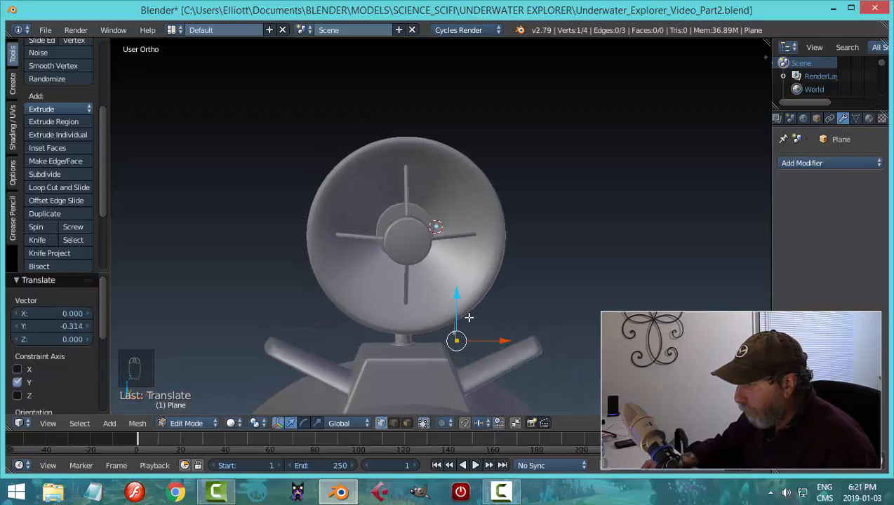
middle_click_drag(496, 321, 448, 363)
left_click_drag(419, 336, 411, 338)
middle_click_drag(411, 339, 552, 293)
Extrude the path's end down in front of the base and about 0.17 inward along X toward the base's middle
key("e")
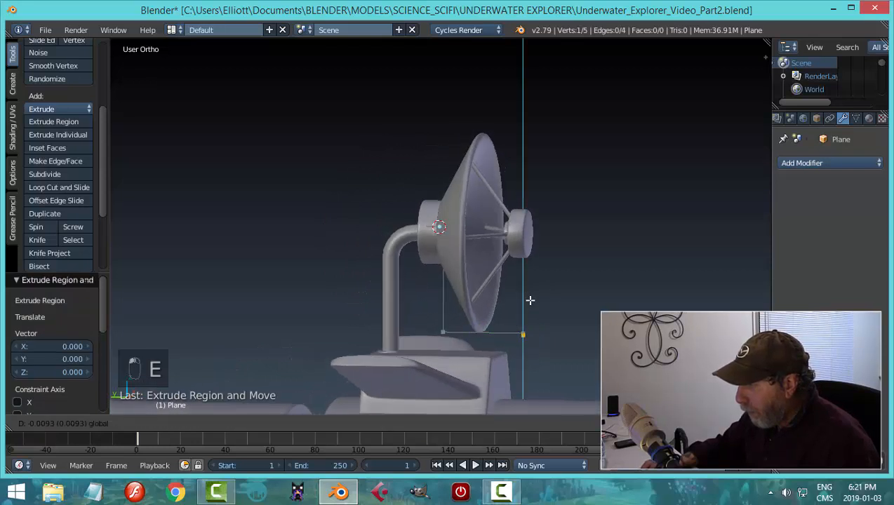
left_click(536, 322)
middle_click_drag(522, 365, 560, 375)
key("e")
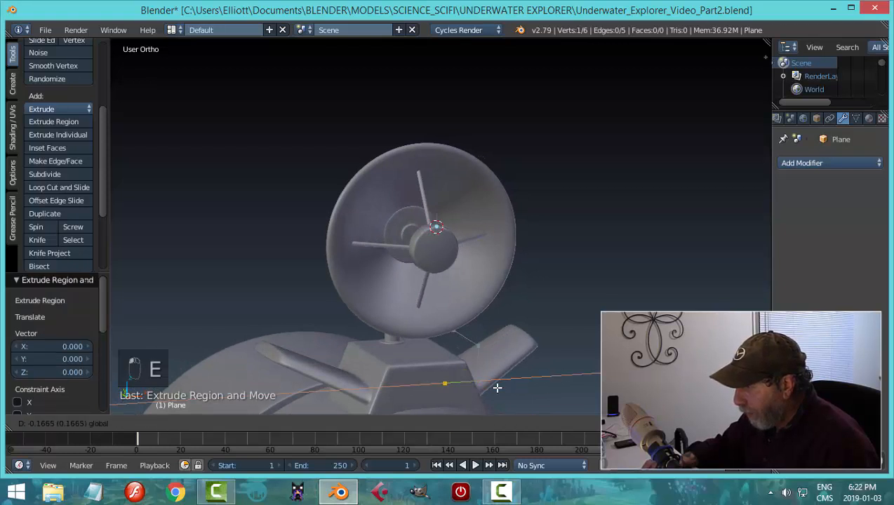
left_click(497, 385)
middle_click_drag(496, 385, 554, 407)
Extrude the path's end vertex 0.083 back along Y into the front face of the antenna base
key("e")
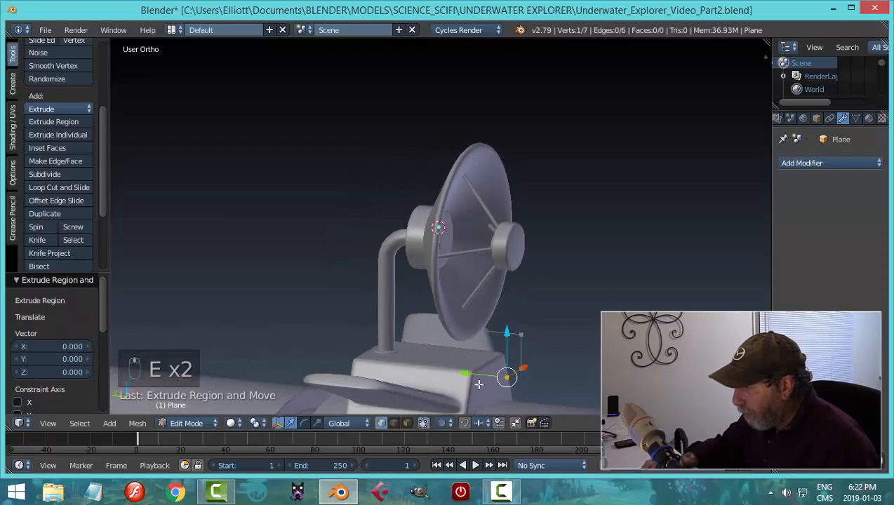
key("y")
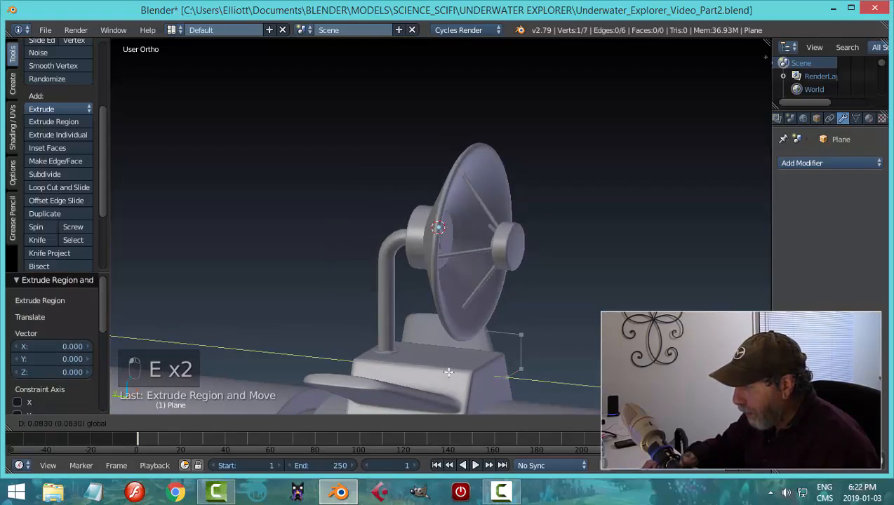
left_click(448, 372)
Vertex-bevel the path's upper corner beside the rear hub with 3 segments and an offset of about 0.044
middle_click_drag(449, 371, 263, 375)
middle_click_drag(479, 322, 499, 291)
scroll(436, 267, "up", 4)
right_click(428, 228)
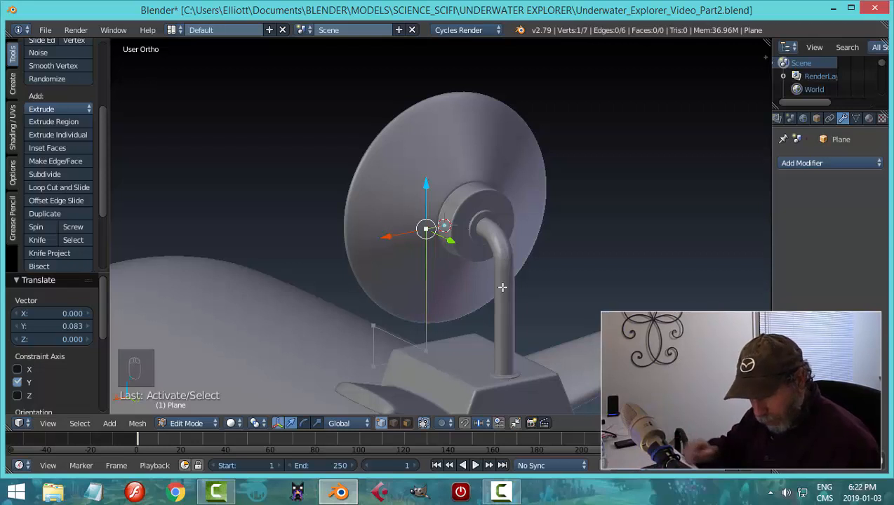
key("ctrl+shift+b")
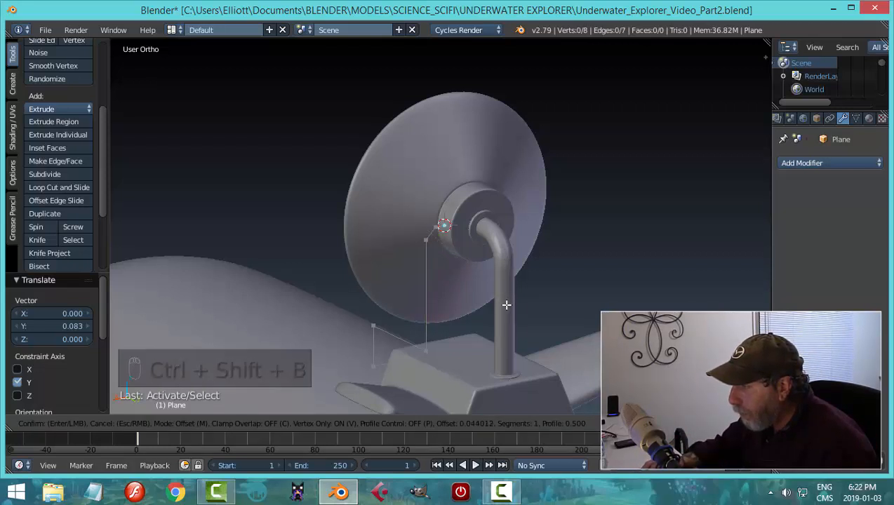
scroll(507, 304, "up", 2)
left_click(506, 305)
key("a")
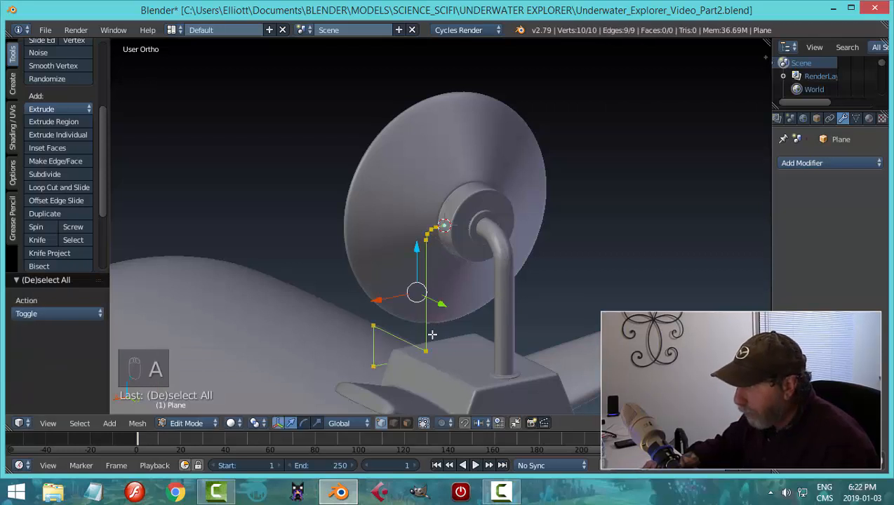
key("a")
Vertex-bevel the path's corner above the base, below the rear hub, with 3 segments and an offset of about 0.08
right_click(425, 350)
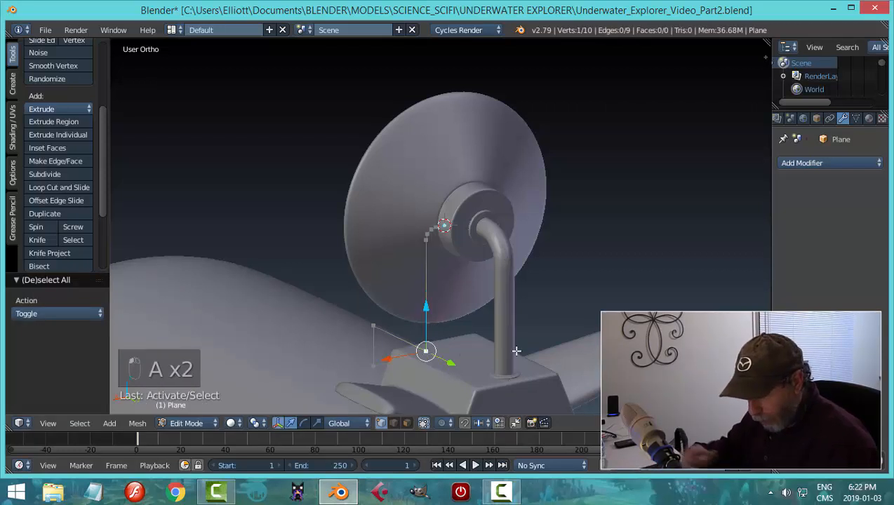
key("ctrl")
key("ctrl+shift+b")
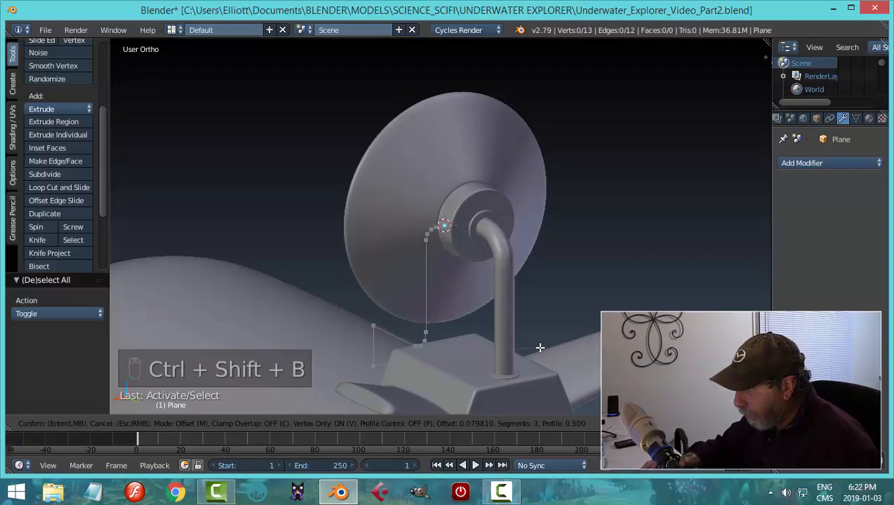
left_click(539, 347)
key("a")
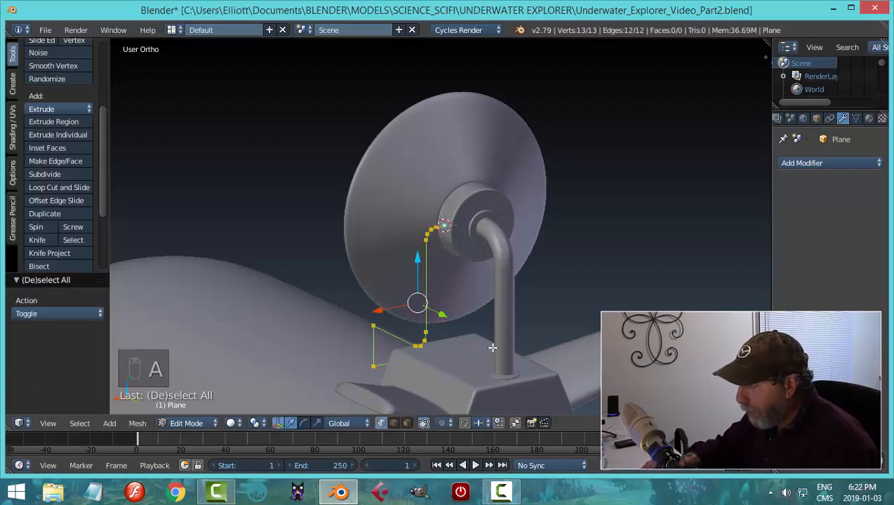
Vertex-bevel the path's upper corner in front of the base with 3 segments and an offset of 0.031, and deselect everything
mouse_move(492, 347)
middle_mouse_down()
mouse_move(590, 356)
mouse_move(395, 357)
mouse_move(436, 387)
mouse_move(503, 347)
middle_mouse_up()
key("a")
right_click(356, 359)
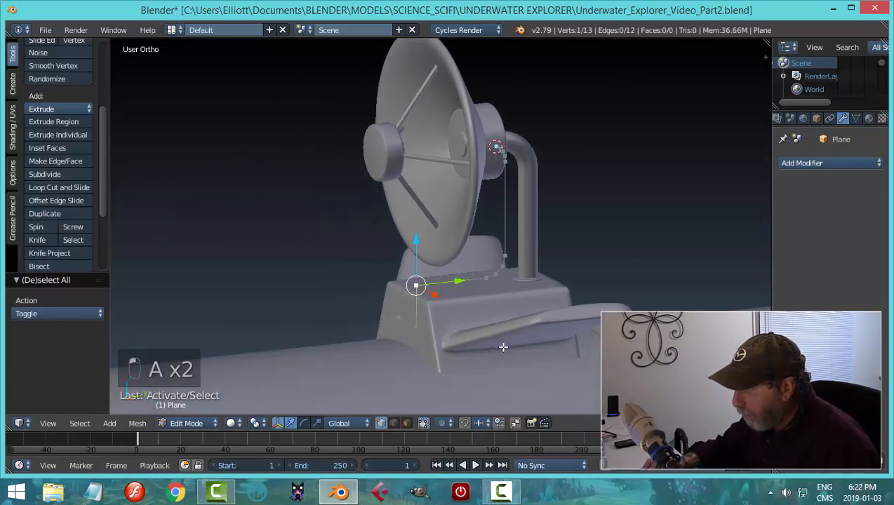
scroll(503, 346, "up", 2)
key("ctrl+shift+b")
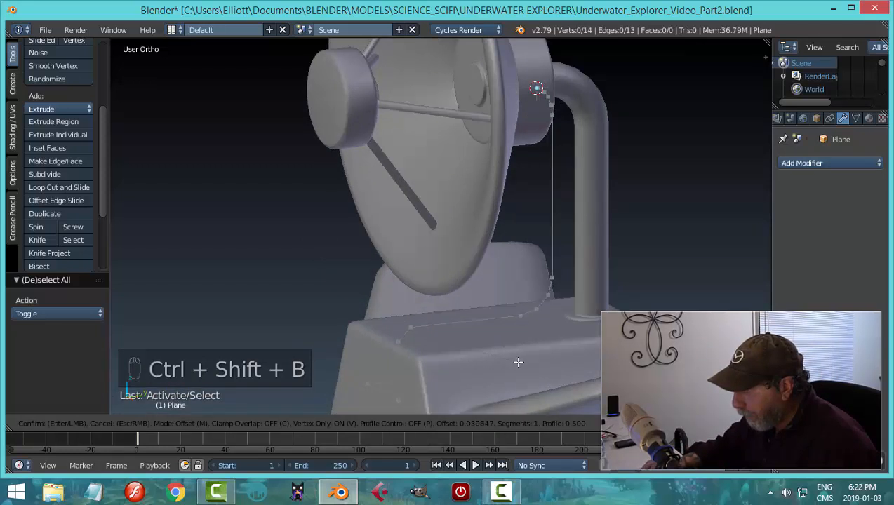
scroll(518, 362, "up", 2)
left_click(518, 362)
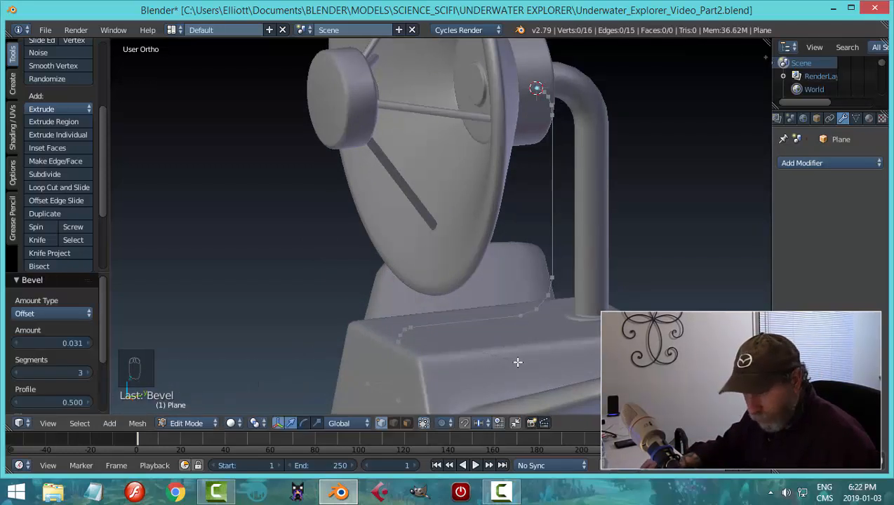
key("a")
key("a")
Vertex-bevel the path's lower corner in front of the base with 4 segments and an offset of about 0.032
middle_click_drag(463, 365, 548, 319)
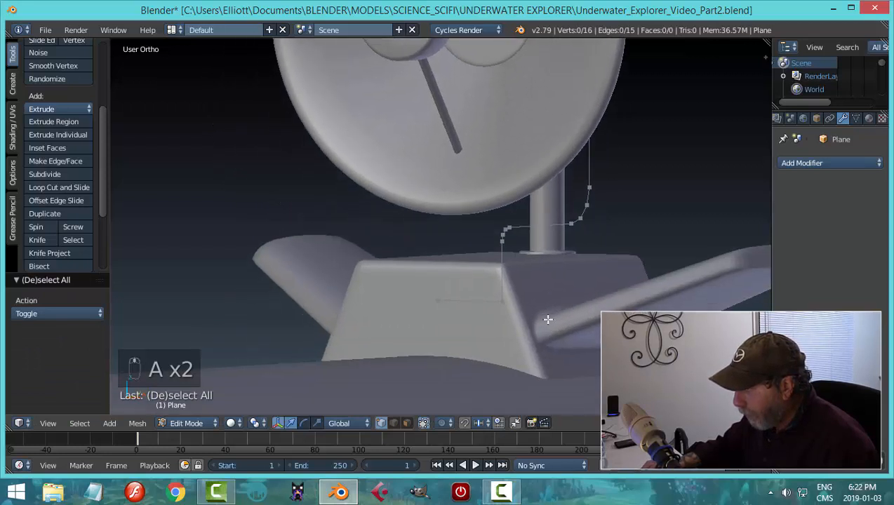
right_click(503, 300)
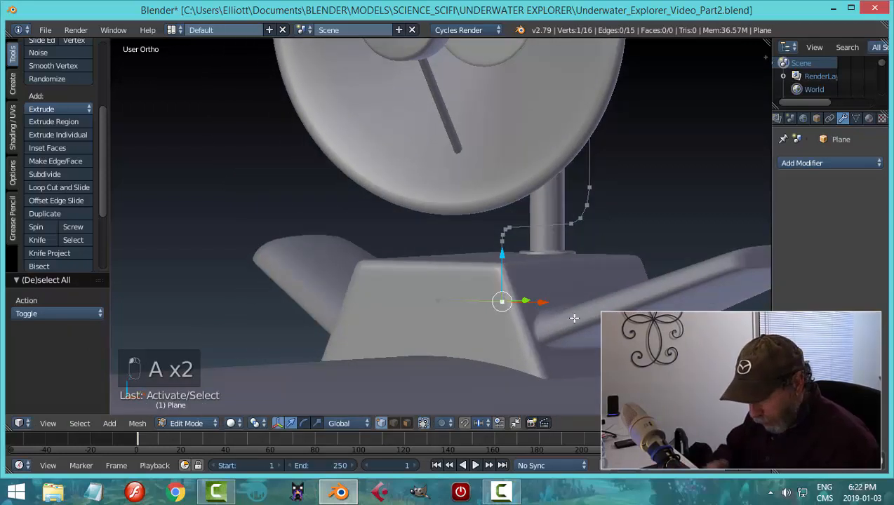
key("ctrl+shift+b")
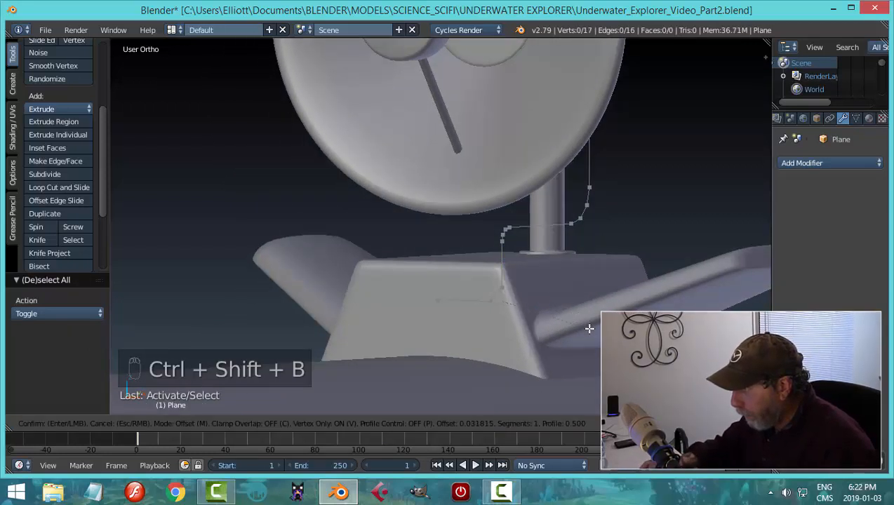
left_click(589, 329)
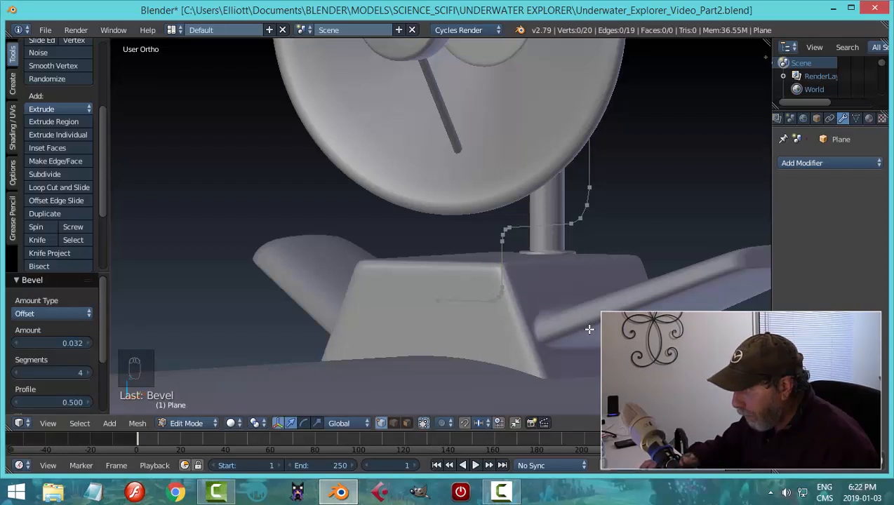
key("a")
Vertex-bevel the path's last corner, where it turns into the base's front face, with 4 segments and an offset of about 0.039
middle_click_drag(529, 331, 666, 326)
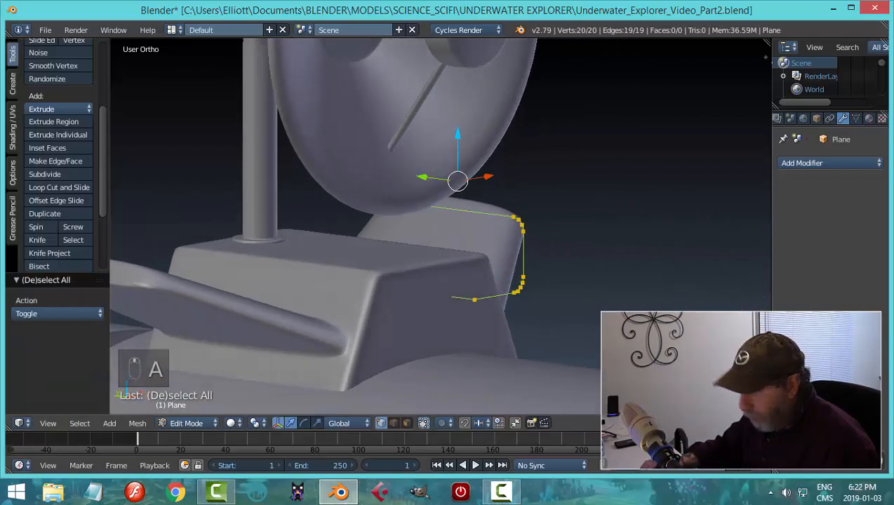
key("a")
right_click(476, 299)
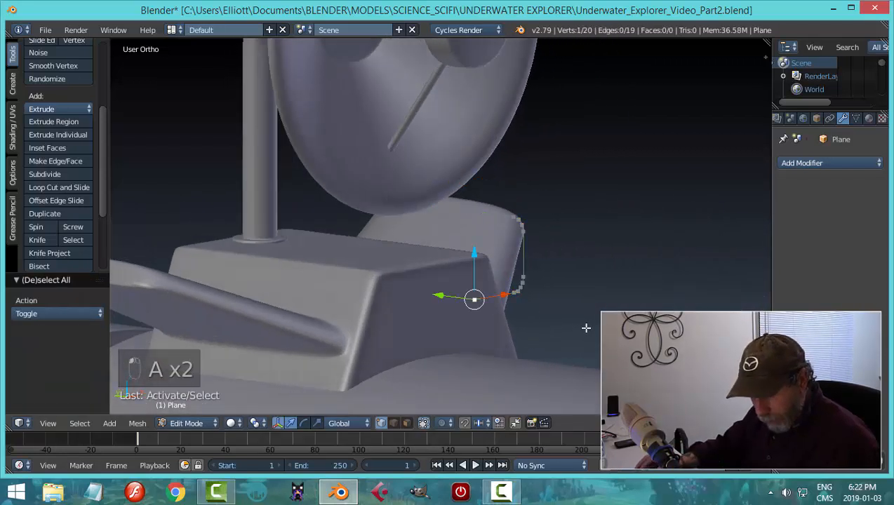
key("ctrl+shift+b")
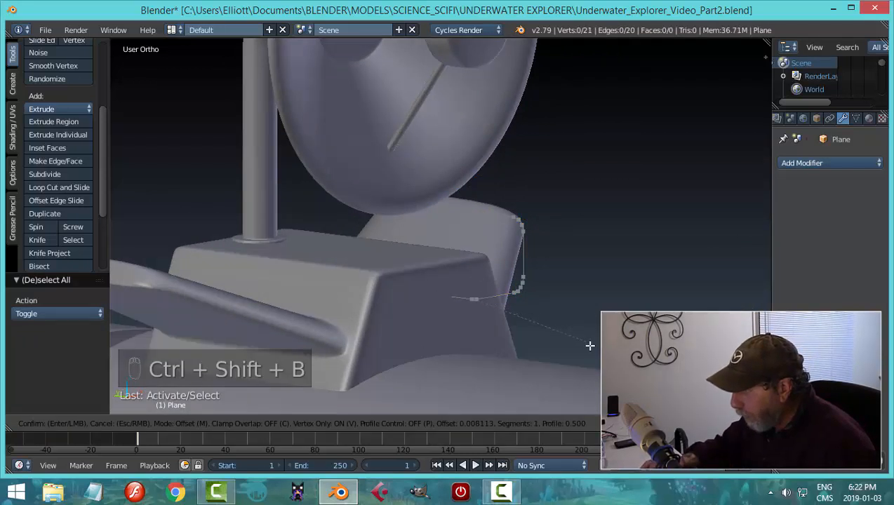
scroll(594, 362, "up", 1)
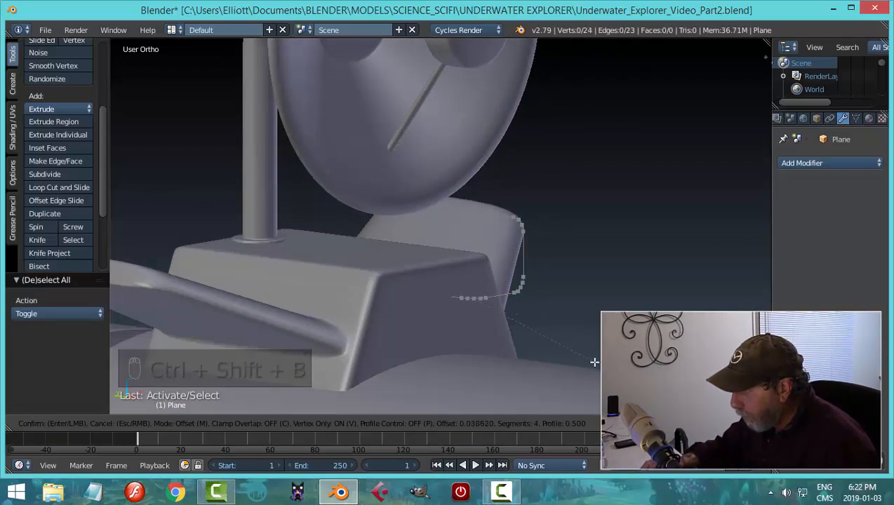
left_click(594, 362)
key("a")
Return to Object Mode and convert the cable path from a mesh to a curve
scroll(592, 361, "down", 5)
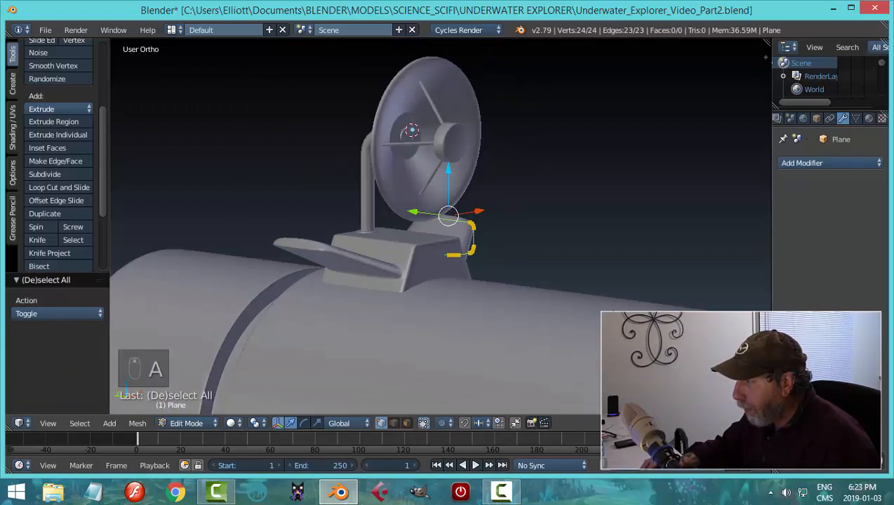
middle_click_drag(593, 361, 515, 315)
key("Tab")
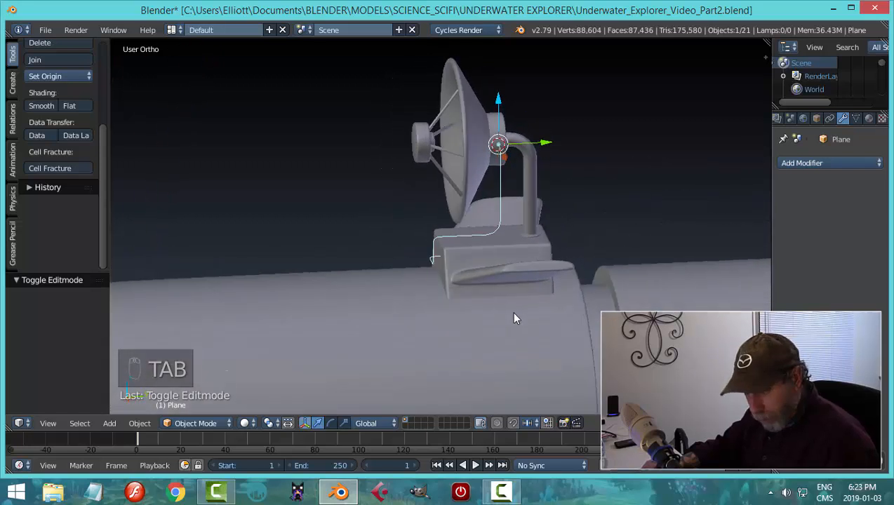
key("alt+c")
left_click(496, 298)
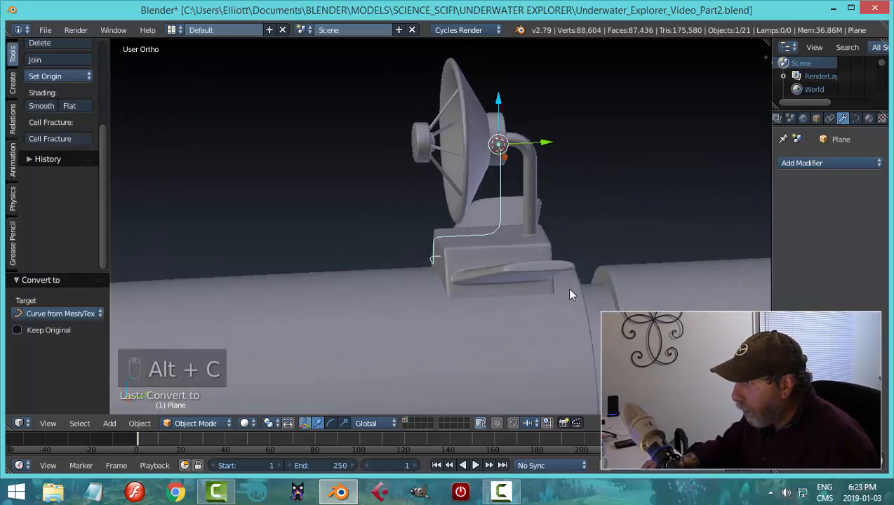
key("Tab")
left_click(662, 284)
middle_click_drag(617, 286, 591, 274)
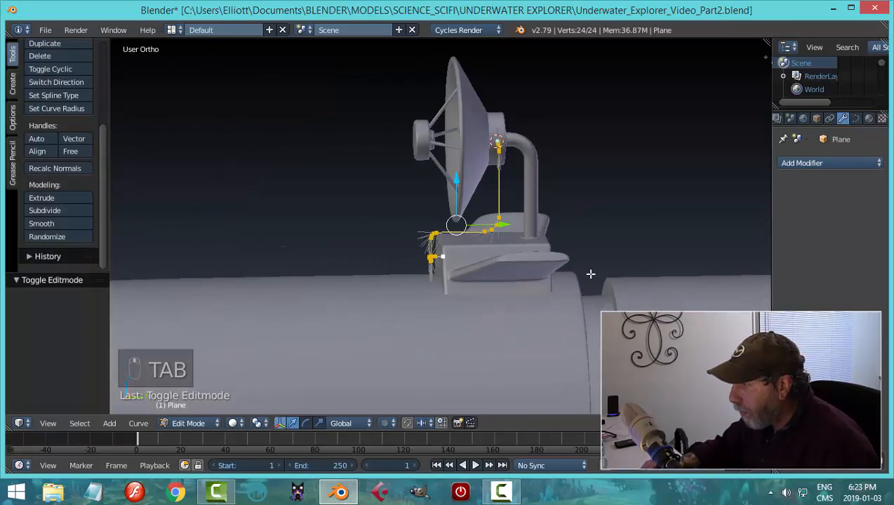
key("Tab")
left_click(494, 267)
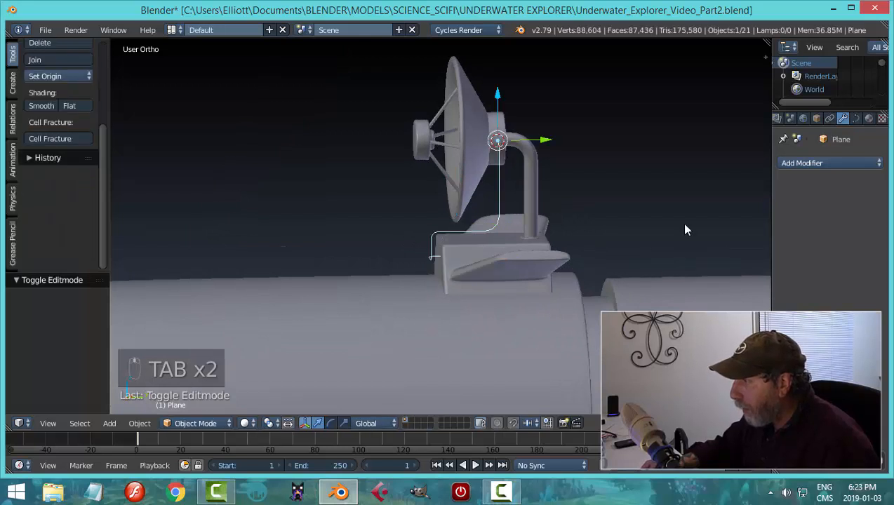
Give the cable curve thickness with a bevel depth of 0.019
left_click(869, 119)
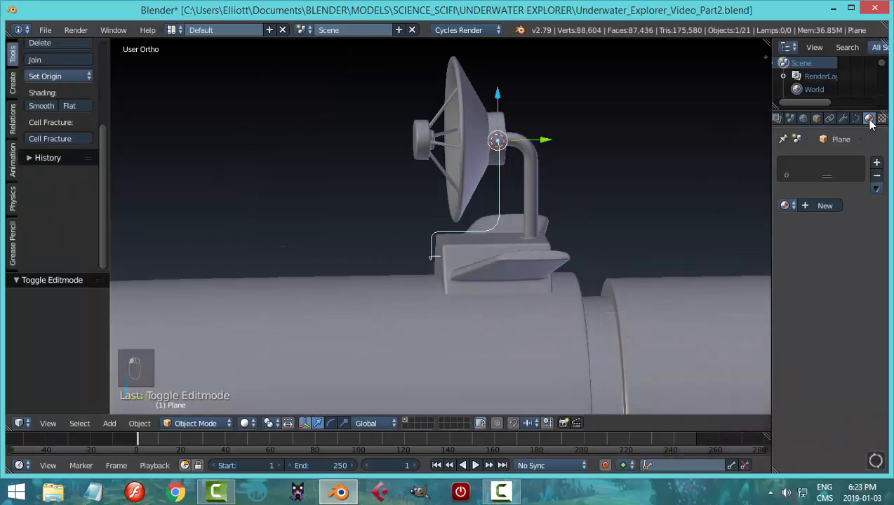
left_click(855, 118)
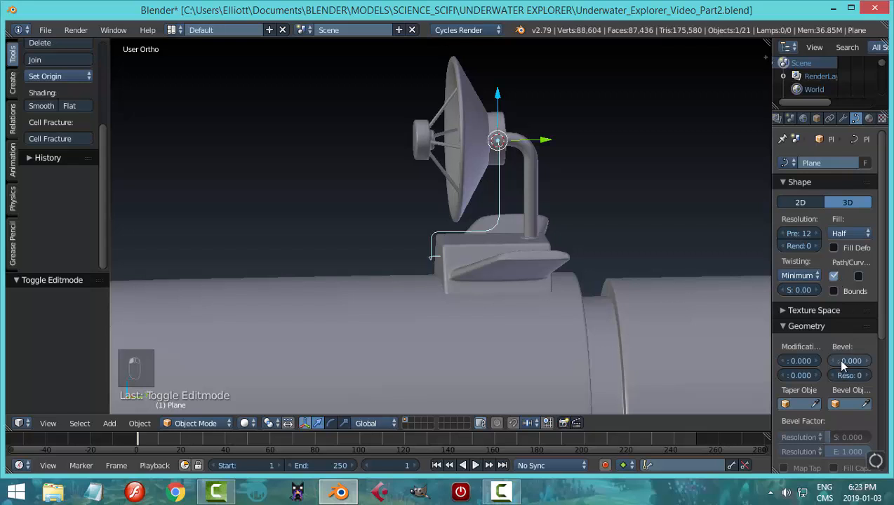
left_click_drag(844, 365, 860, 365)
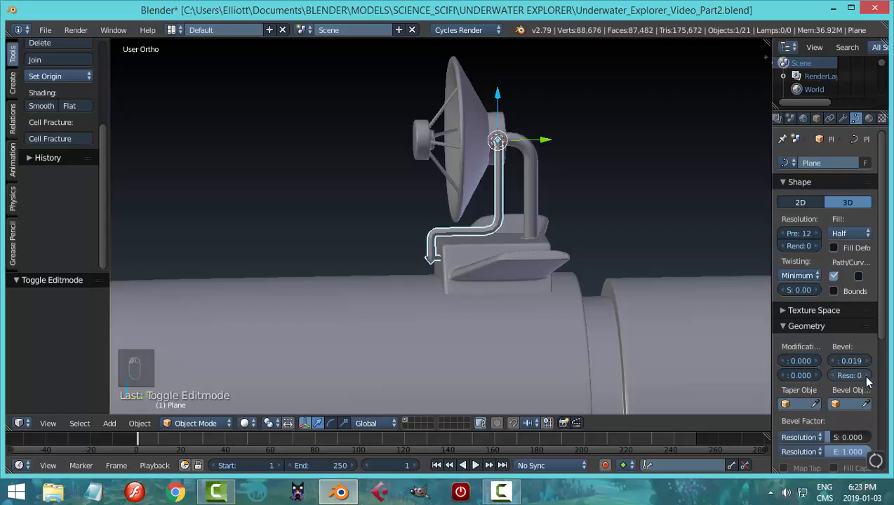
middle_click_drag(619, 311, 544, 228)
scroll(517, 286, "up", 4)
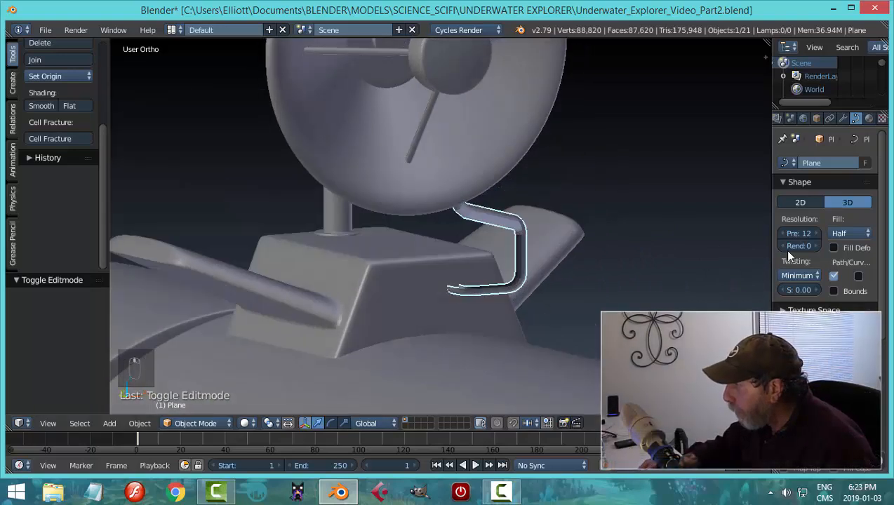
Set the cable curve's fill mode to Full
left_click(847, 233)
left_click(832, 215)
middle_click_drag(617, 280, 411, 279)
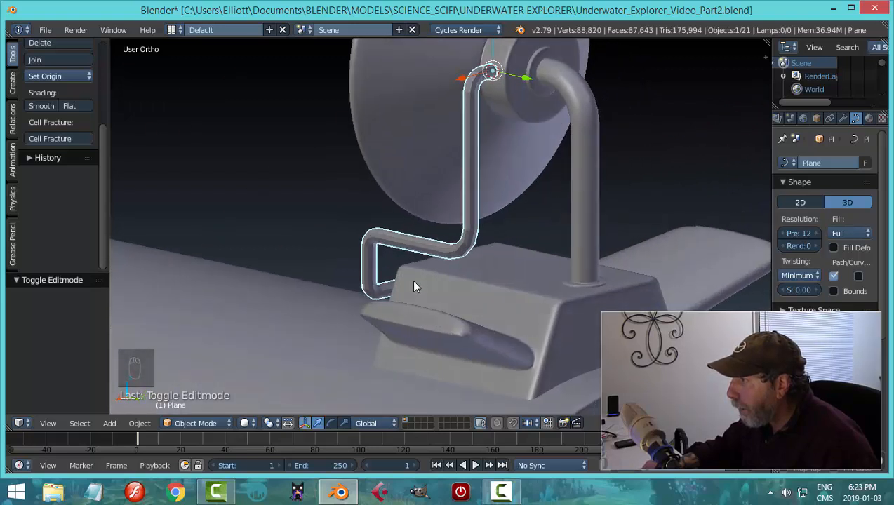
Add a Subdivision Surface modifier to the cable, shade it smooth, and deselect it
left_click(843, 118)
left_click(803, 163)
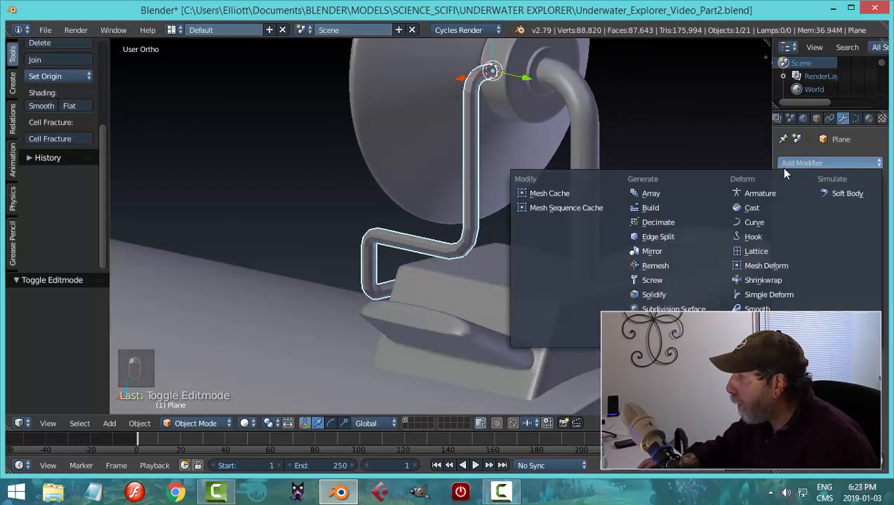
left_click(665, 309)
middle_click_drag(435, 188, 477, 205)
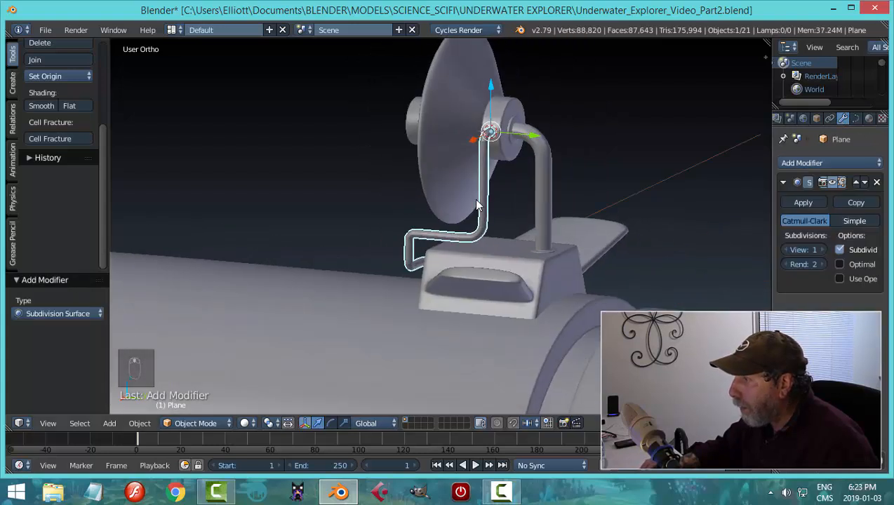
left_click(41, 105)
middle_click_drag(350, 169, 303, 173)
middle_click_drag(512, 106, 502, 152)
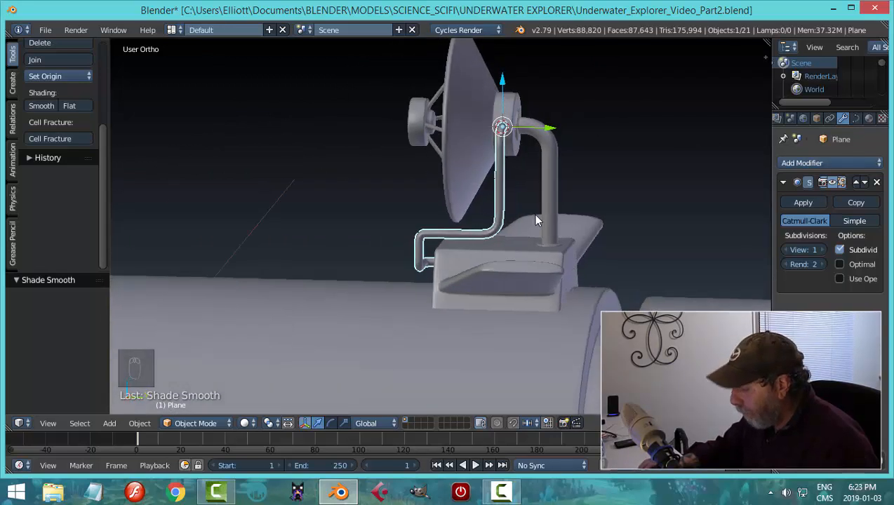
middle_click_drag(531, 212, 500, 260)
key("a")
Select the cable curve and set its bevel depth back to 0
scroll(484, 265, "up", 2)
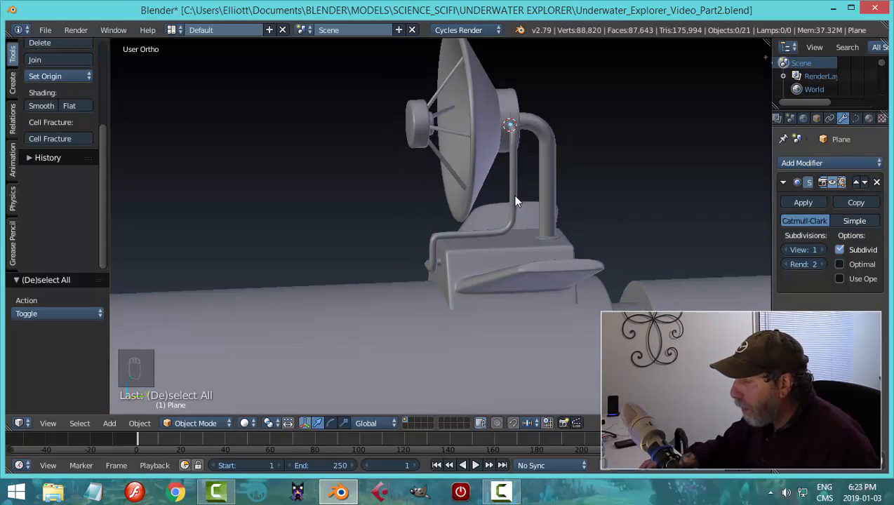
middle_click_drag(519, 241, 481, 247)
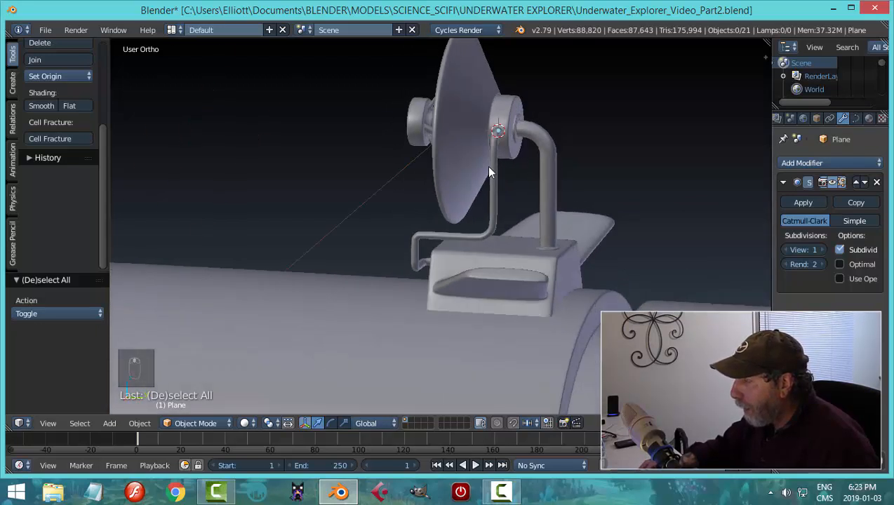
middle_click_drag(517, 194, 429, 204)
right_click(394, 176)
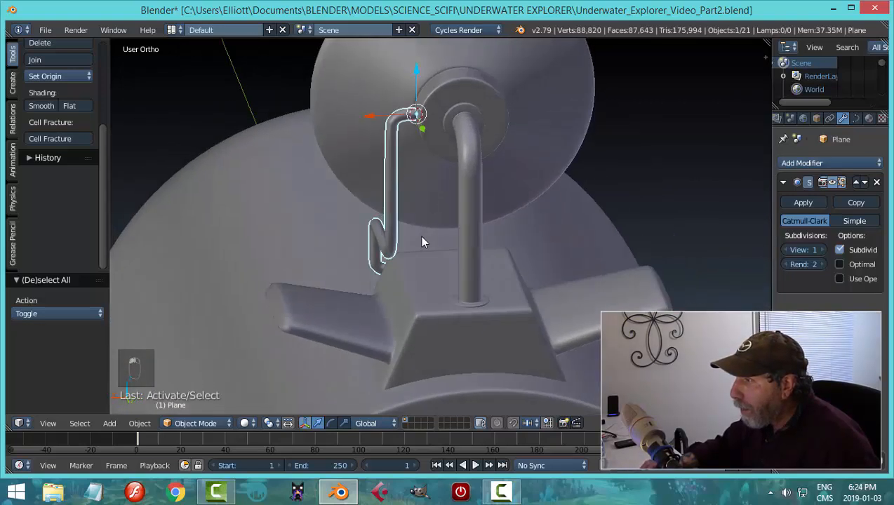
middle_click_drag(420, 242, 512, 235)
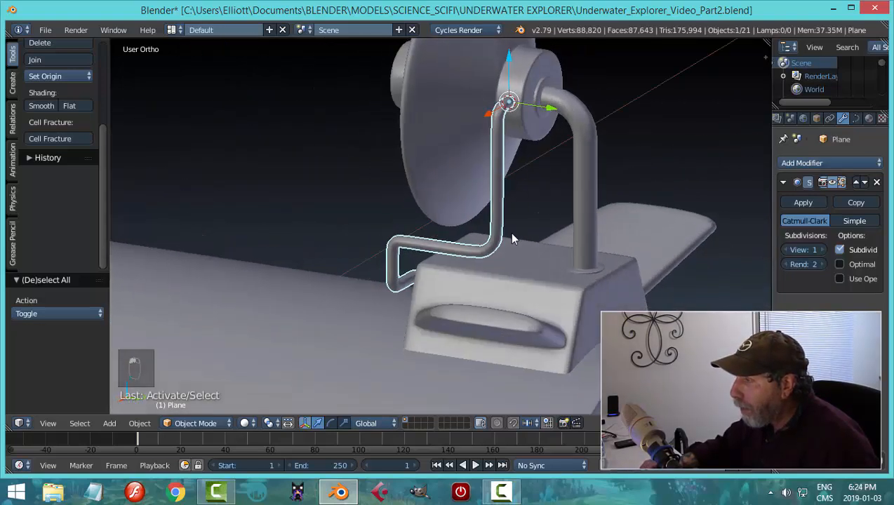
left_click(855, 118)
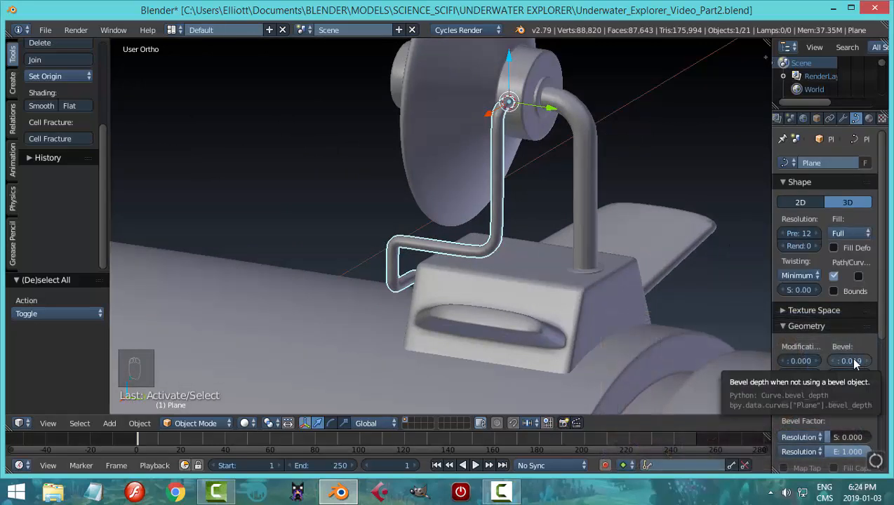
left_click_drag(854, 363, 827, 363)
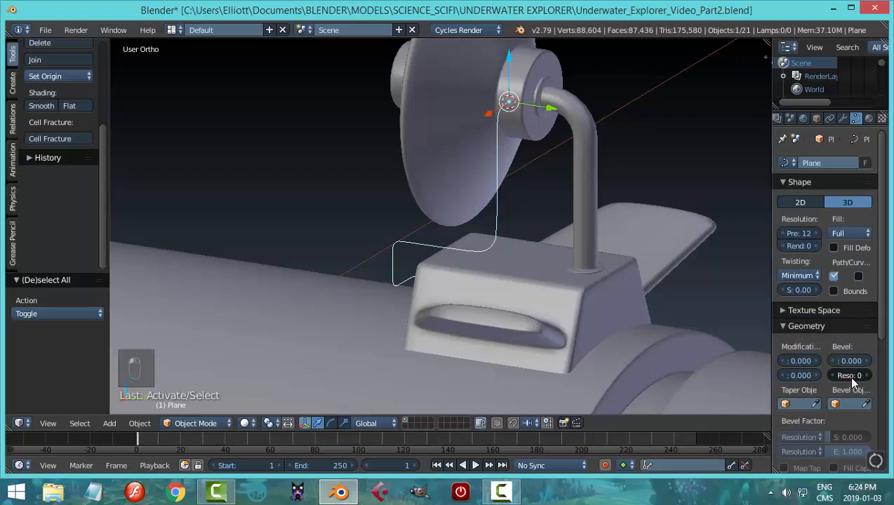
Add a 32-vertex mesh circle of radius 1 at the rear hub and rotate it 90° about the global Y axis
middle_click_drag(613, 240, 535, 241)
key("shift+a")
mouse_move(535, 242)
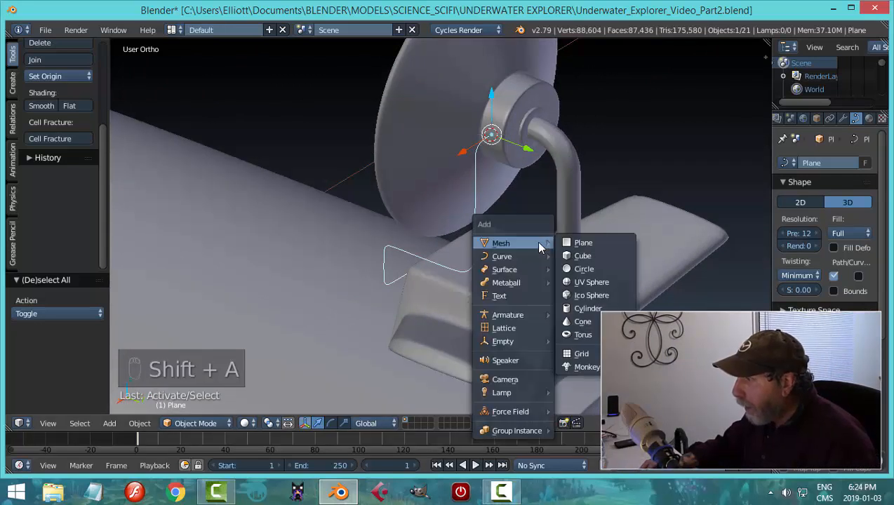
left_click(579, 269)
scroll(564, 220, "down", 2)
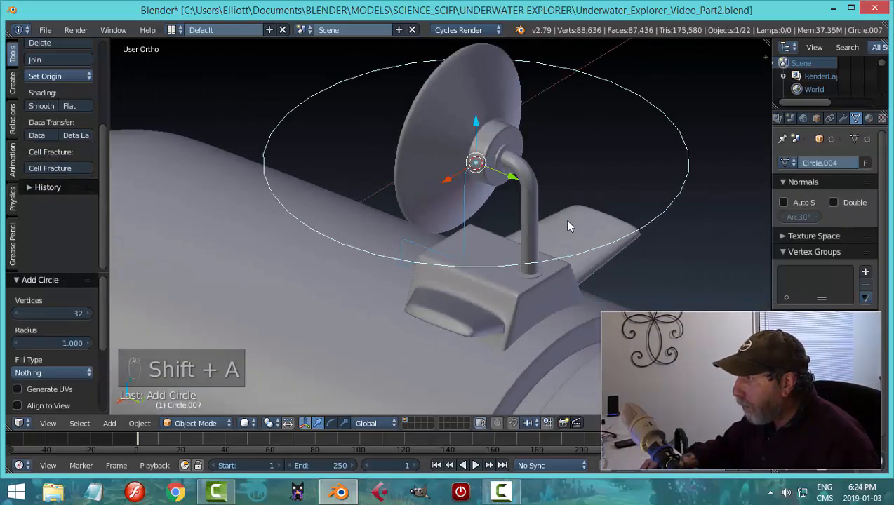
key("r")
key("y")
key("9")
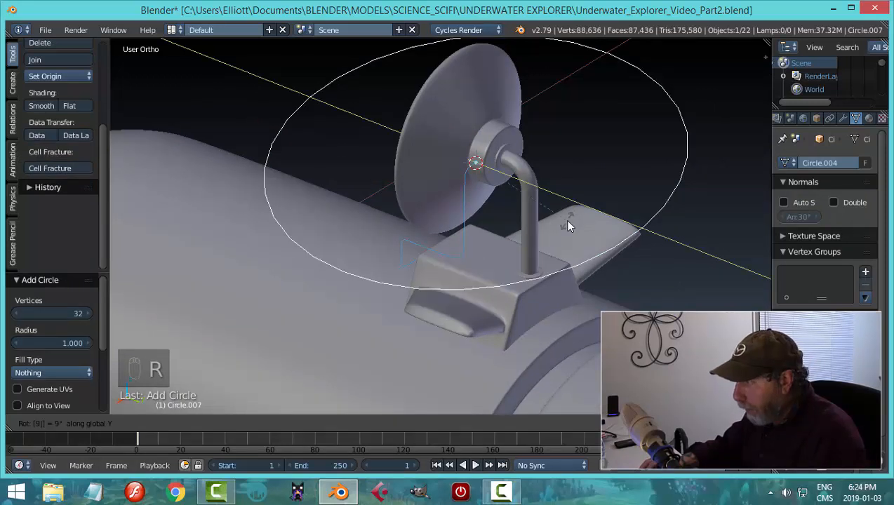
key("0")
key("Return")
Scale the circle's vertices down to about 0.048 in Edit Mode so it fits on the side of the rear hub
key("Tab")
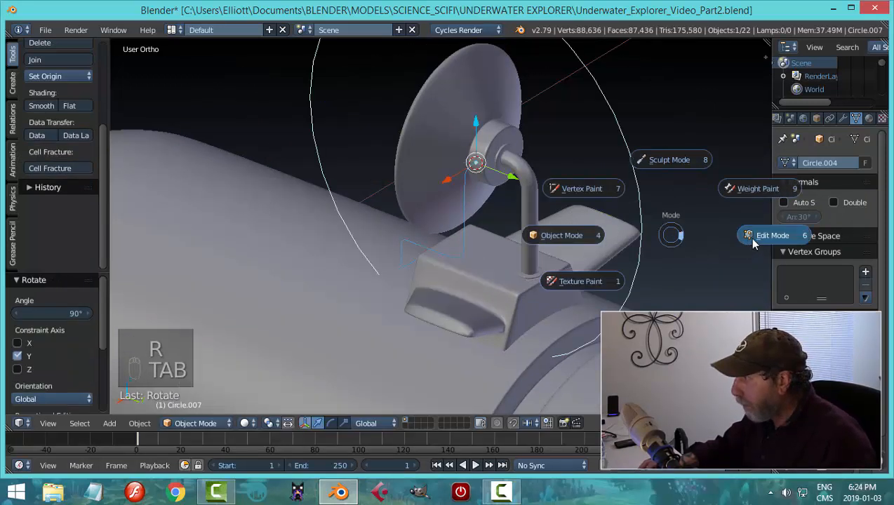
left_click(753, 242)
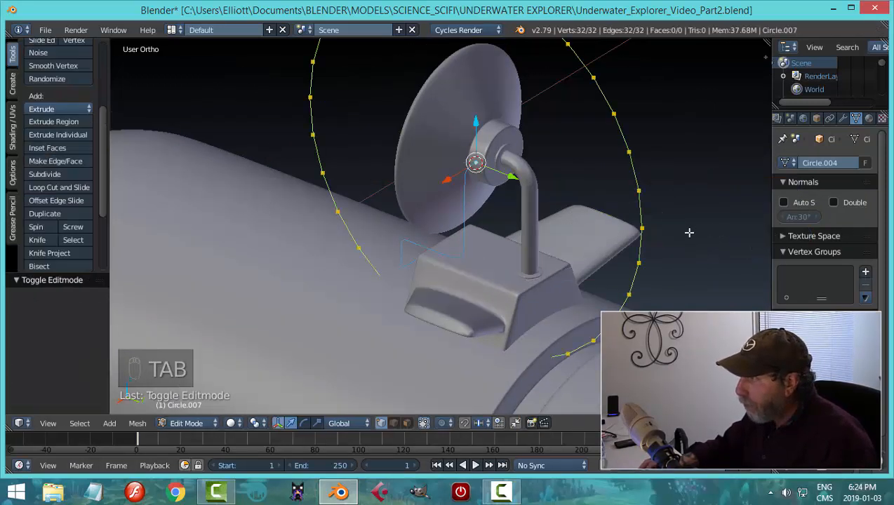
key("s")
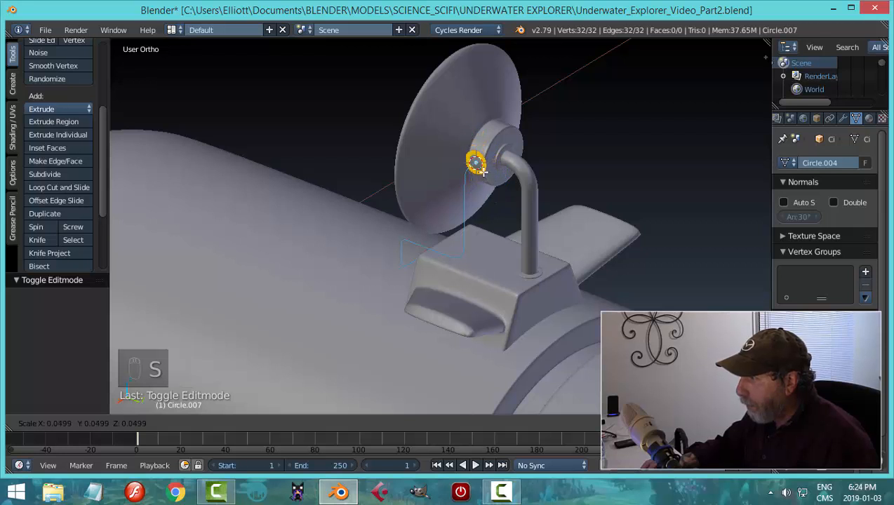
left_click(483, 172)
scroll(512, 199, "up", 4)
scroll(558, 176, "up", 2)
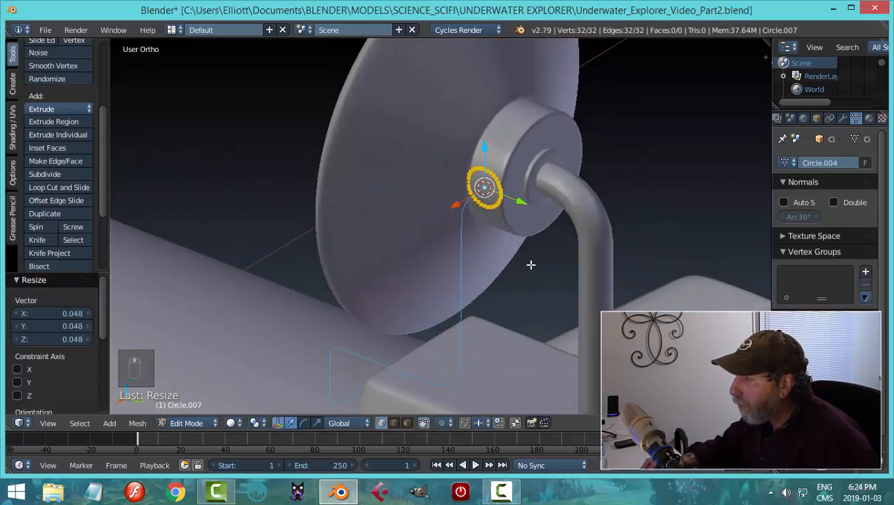
middle_click_drag(553, 260, 509, 271, "shift")
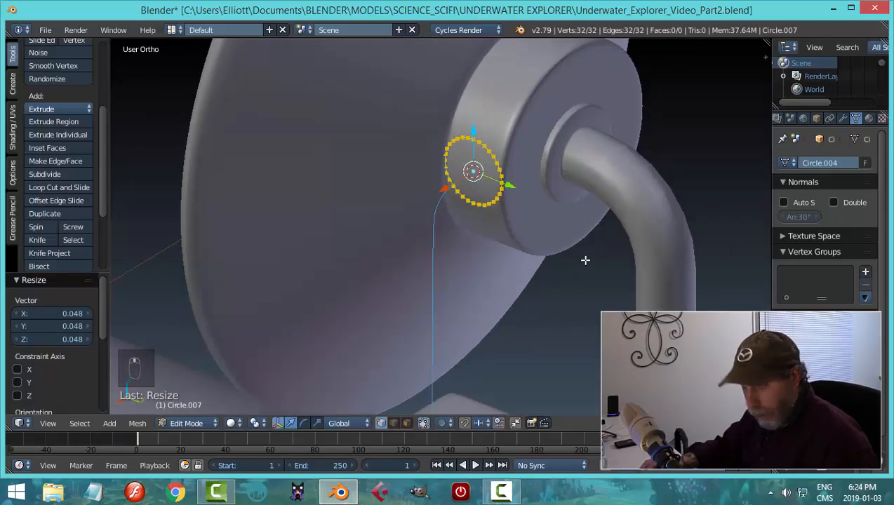
Scale the circle's vertices down by about 0.698 so it fits the side of the rear hub
key("s")
left_click(538, 239)
middle_click_drag(538, 239, 481, 252)
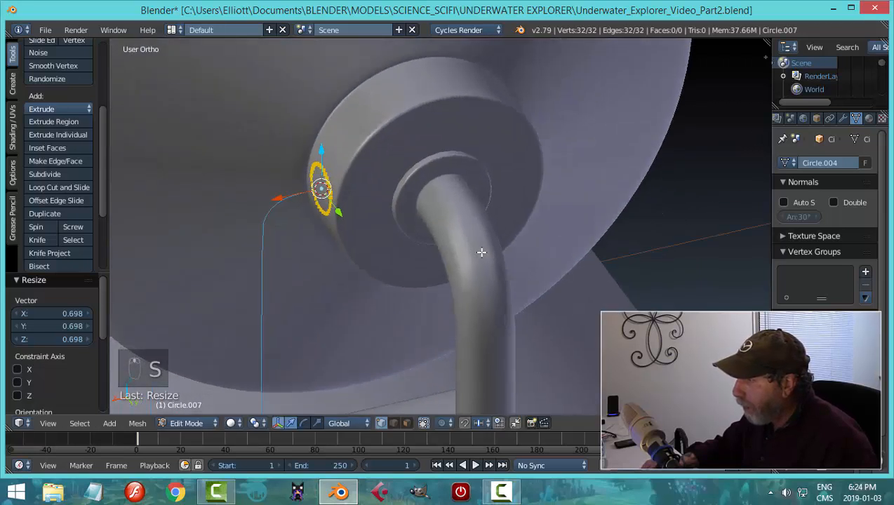
Extrude the circle about 0.025 outward from the hub along the X axis to form a short open ring
middle_click_drag(393, 251, 529, 270)
key("e")
right_click(528, 268)
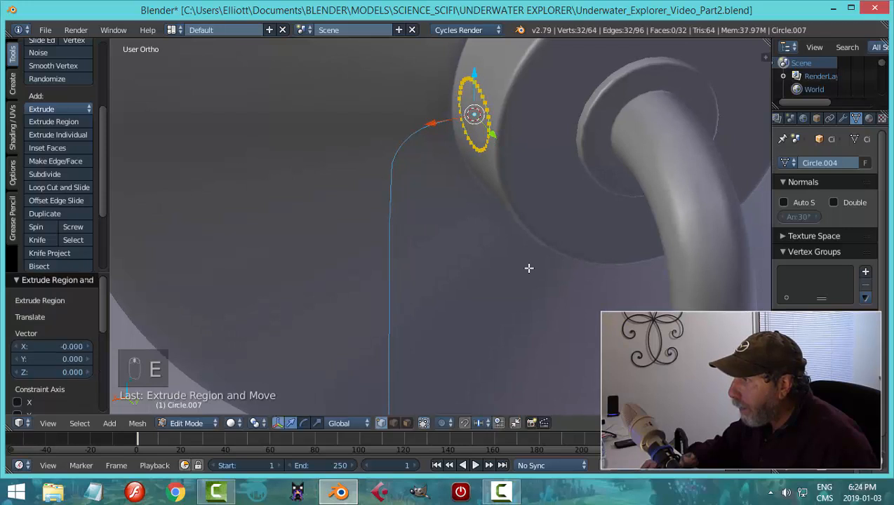
key("e")
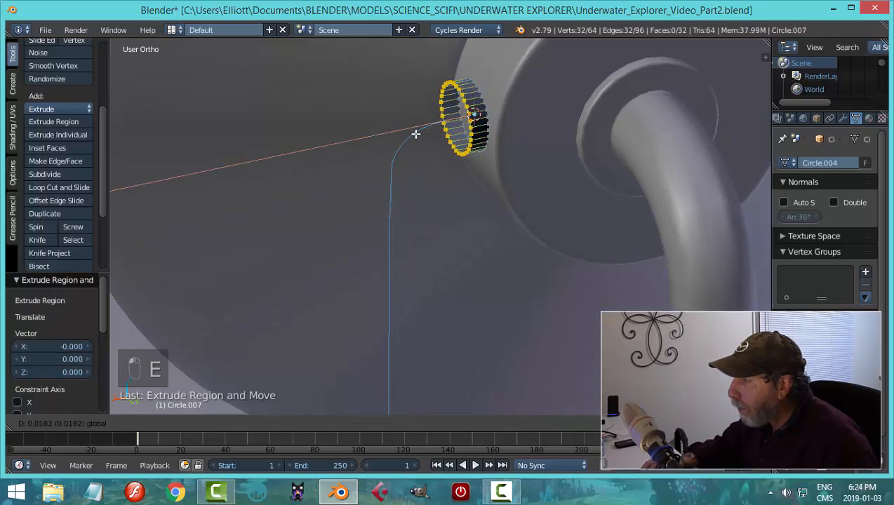
left_click(408, 135)
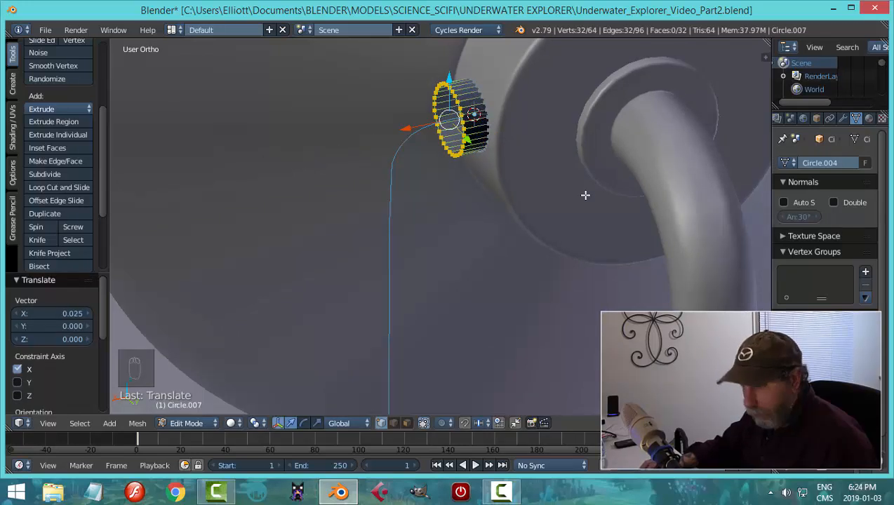
Recalculate the normals of the whole ring to face outward and deselect everything
key("a")
key("a")
key("a")
key("ctrl+n")
key("a")
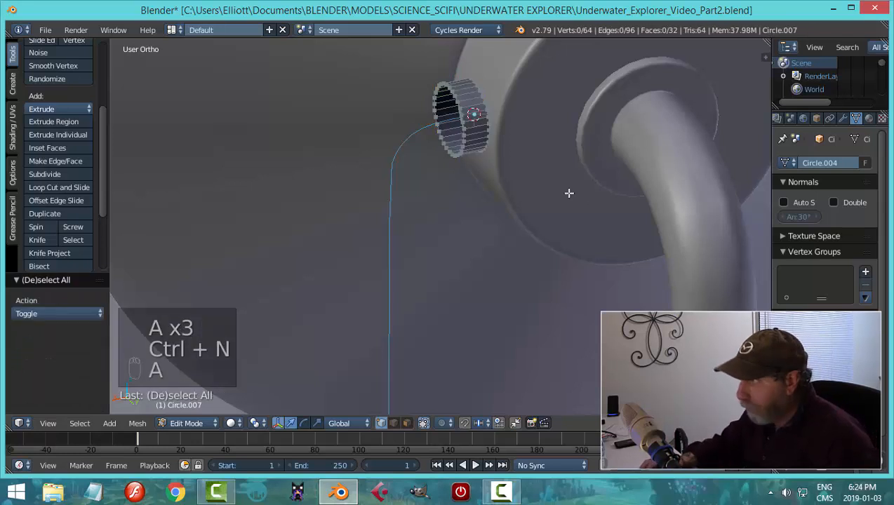
Add two centred loop cuts around the ring, working from the back view framed on its geometry
middle_click_drag(564, 188, 507, 204)
middle_click_drag(359, 189, 532, 155)
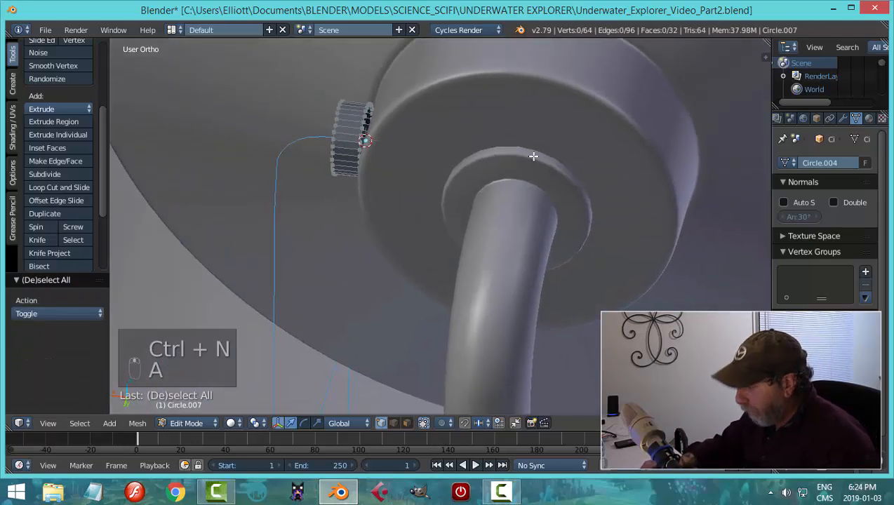
key("ctrl+KP_1")
key("KP_Decimal")
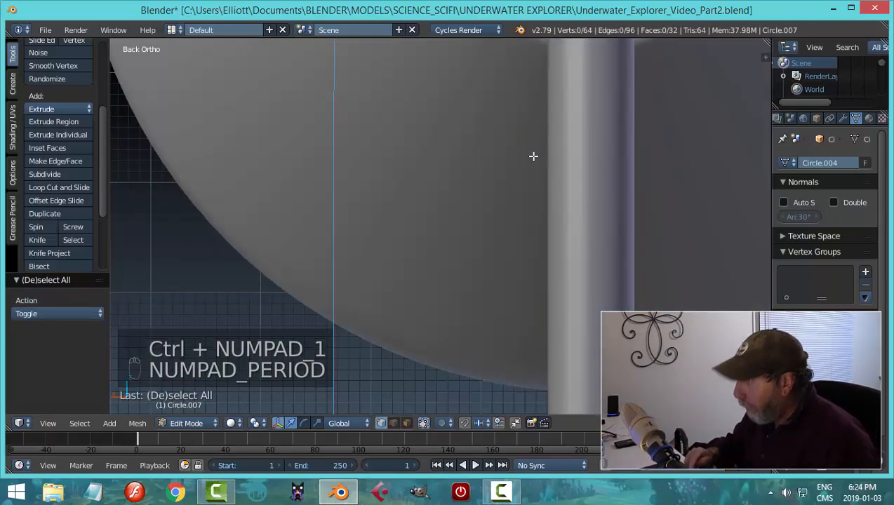
key("a")
key("a")
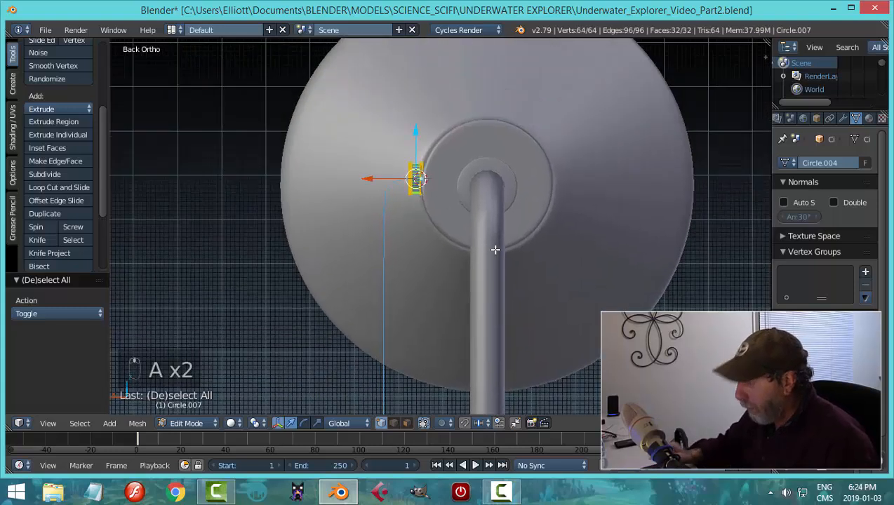
key("KP_Decimal")
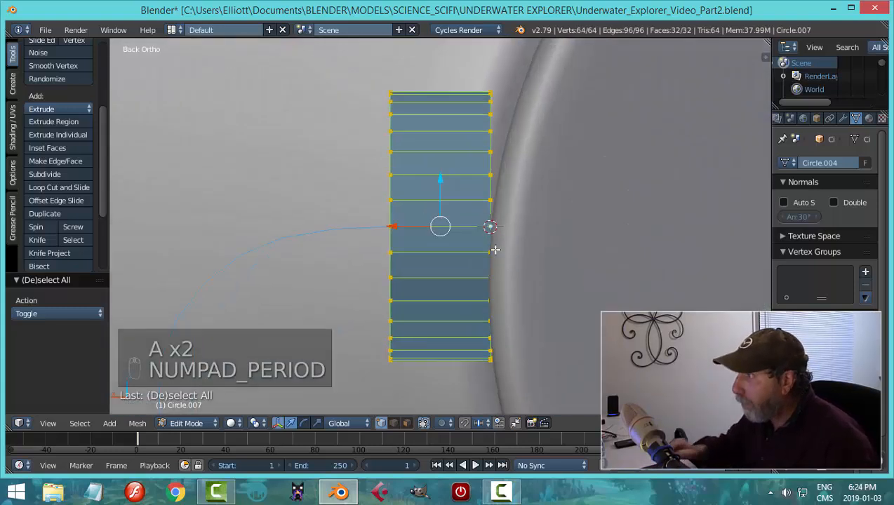
key("ctrl+r")
scroll(444, 249, "up", 1)
left_click(442, 249)
right_click(493, 249)
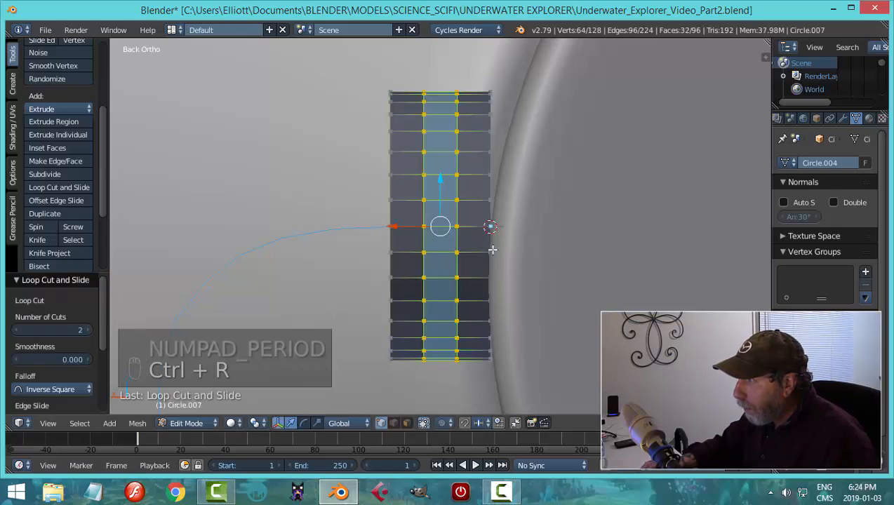
Spread the two new edge loops apart by scaling along X, leaving a narrow rim on each side, and deselect
key("s")
key("x")
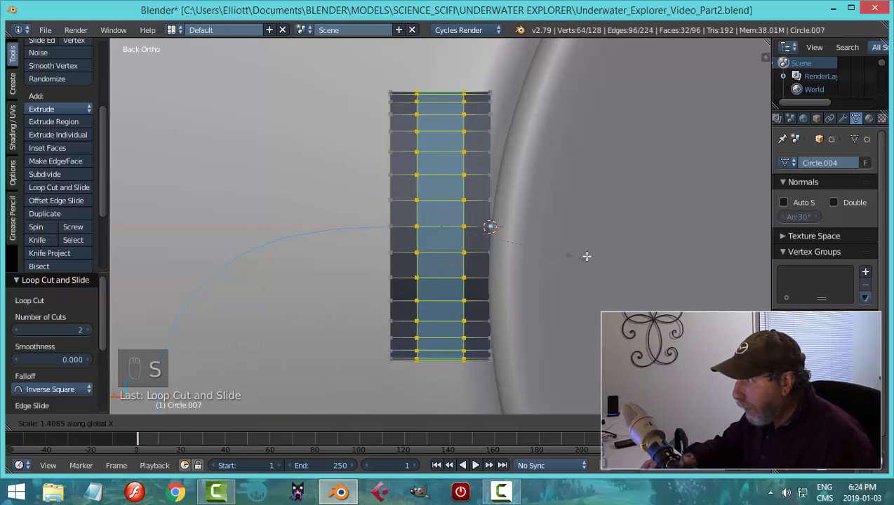
left_click(623, 259)
key("a")
Extrude the ring's middle face loop and fatten it outward by about 0.003 to form a raised band
middle_click_drag(531, 250, 540, 256)
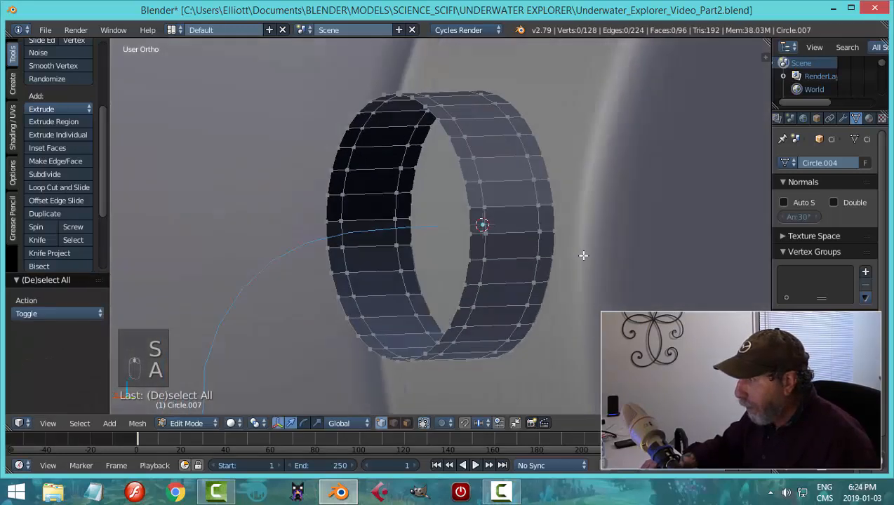
key("ctrl+Tab")
left_click(539, 282)
right_click(507, 179, "alt")
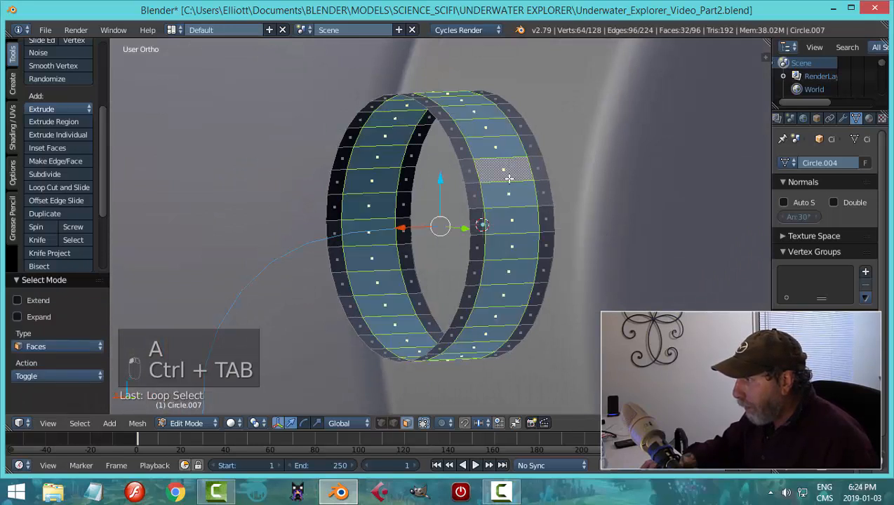
scroll(540, 220, "down", 3)
key("e")
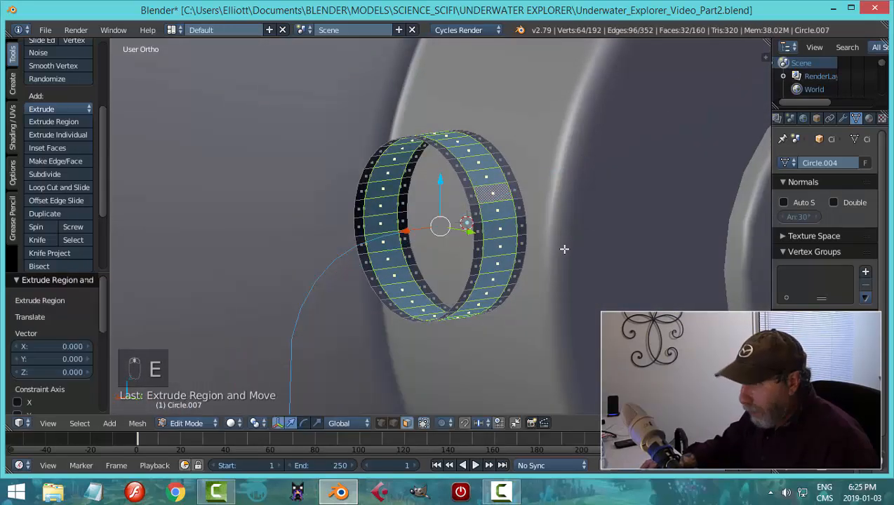
key("alt+s")
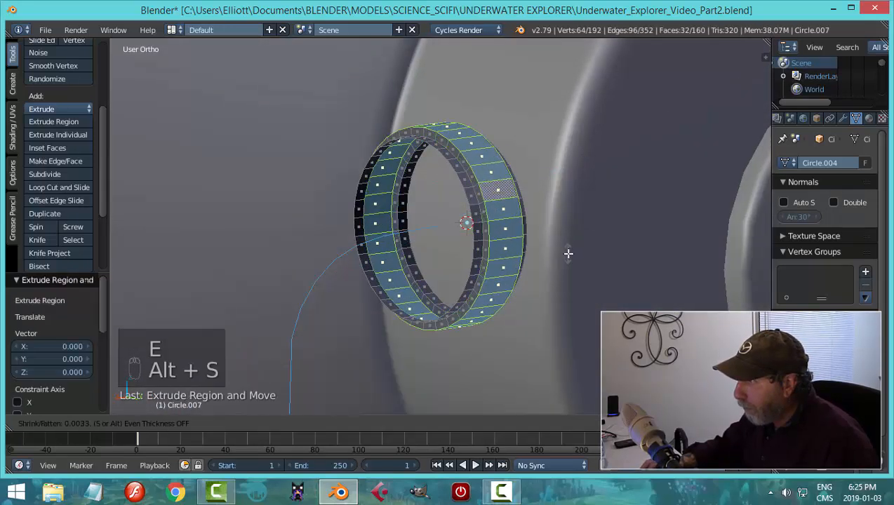
left_click(561, 249)
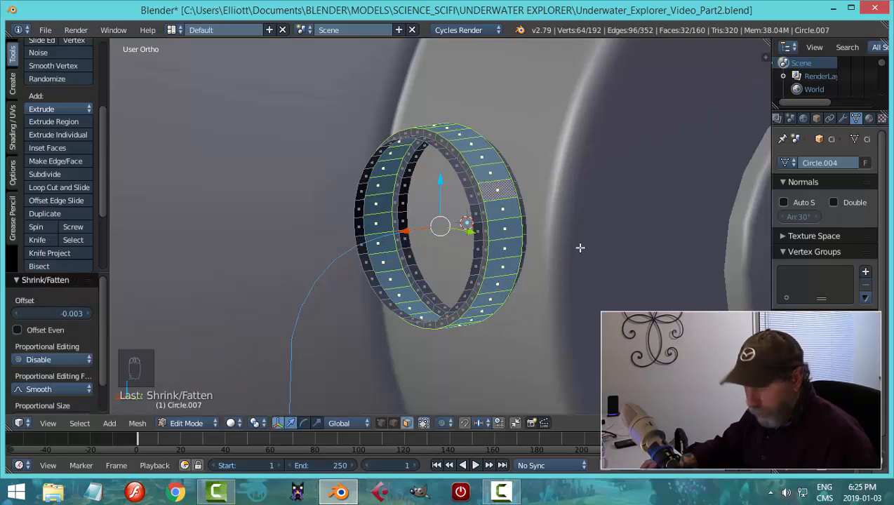
Shade the ring smooth in Object Mode and return to Edit Mode
key("a")
key("Tab")
left_click(502, 250)
mouse_move(502, 251)
middle_mouse_down()
mouse_move(578, 244)
mouse_move(505, 253)
middle_mouse_up()
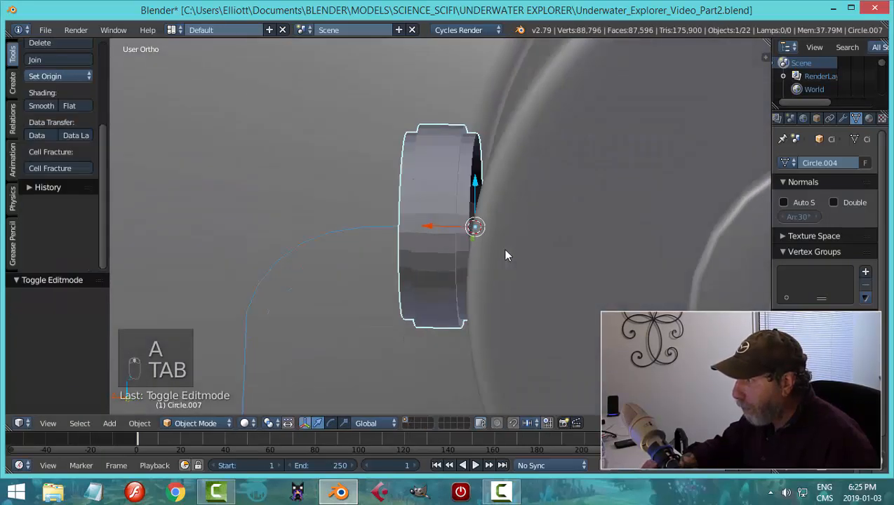
left_click(843, 118)
key("Escape")
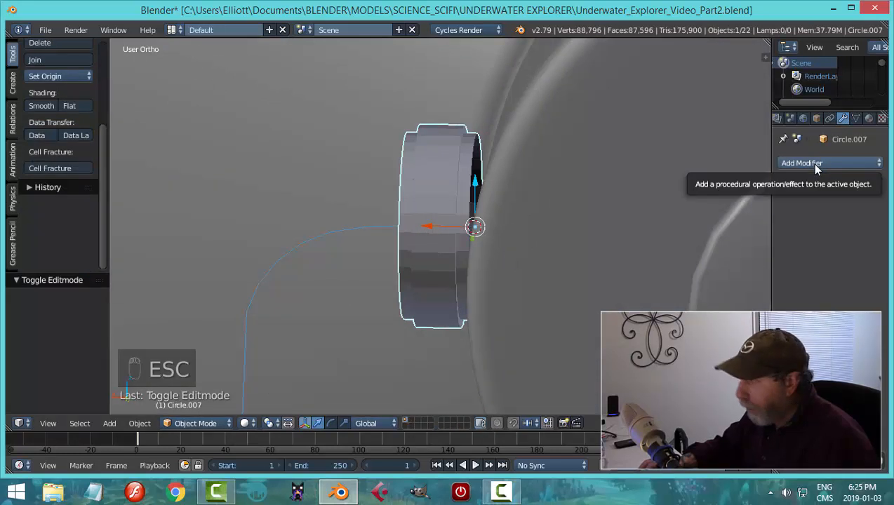
left_click(42, 106)
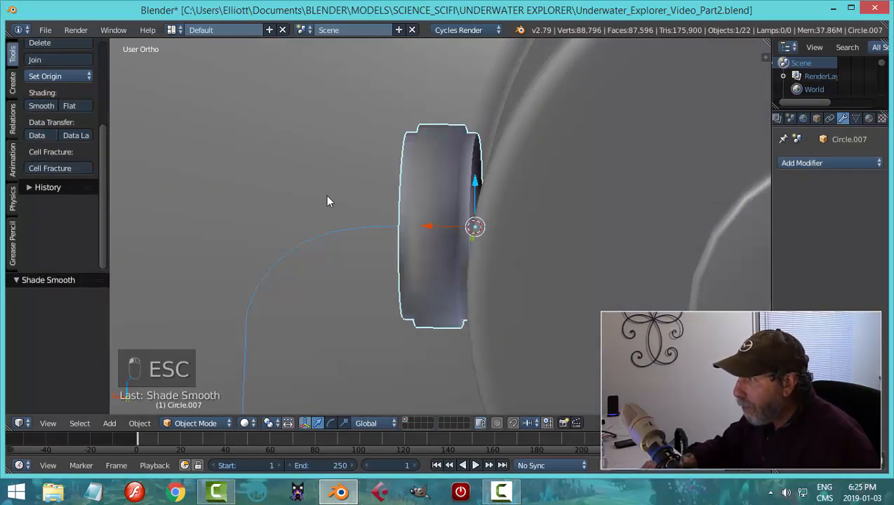
middle_click_drag(325, 195, 521, 198)
key("Tab")
left_click(570, 200)
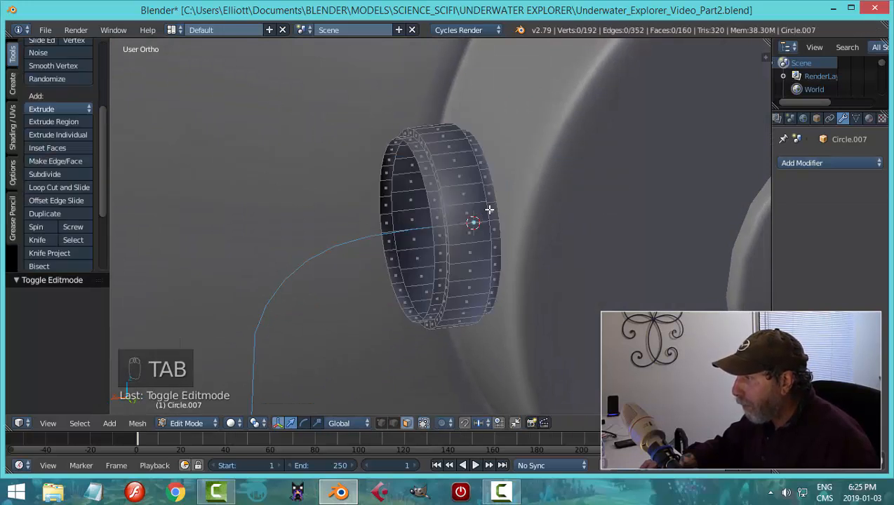
scroll(488, 209, "up", 3)
right_click(447, 152, "alt")
key("a")
key("a")
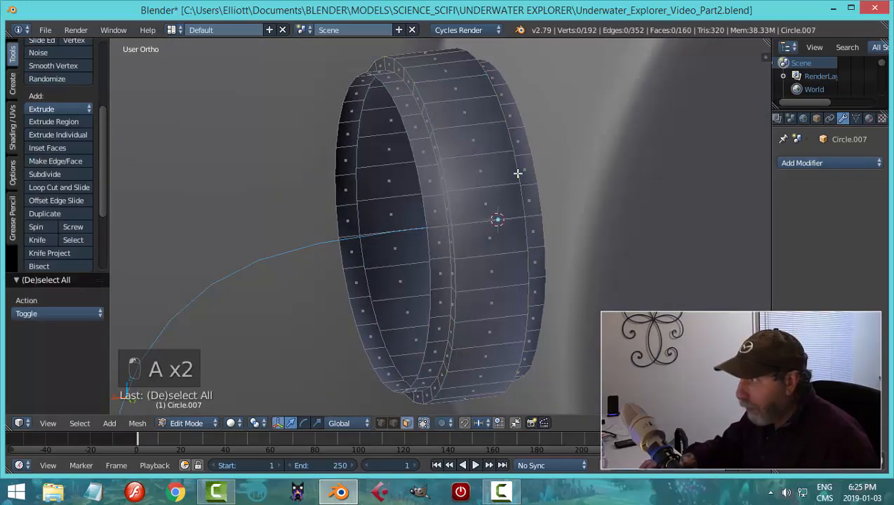
Bevel both outer edge loops of the ring's raised band by about 0.002 with three segments, and leave Edit Mode
key("ctrl+Tab")
left_click(484, 160)
right_click(430, 121, "alt")
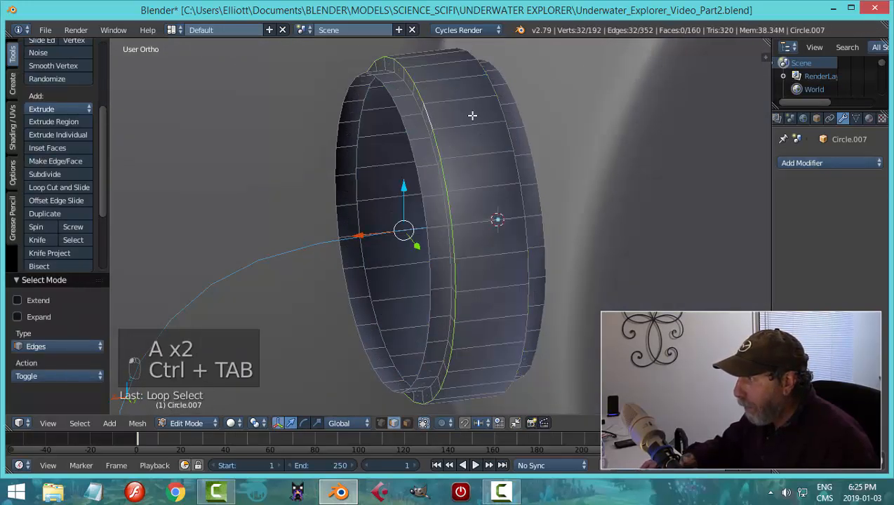
right_click(497, 109, "alt")
middle_click_drag(496, 109, 503, 132)
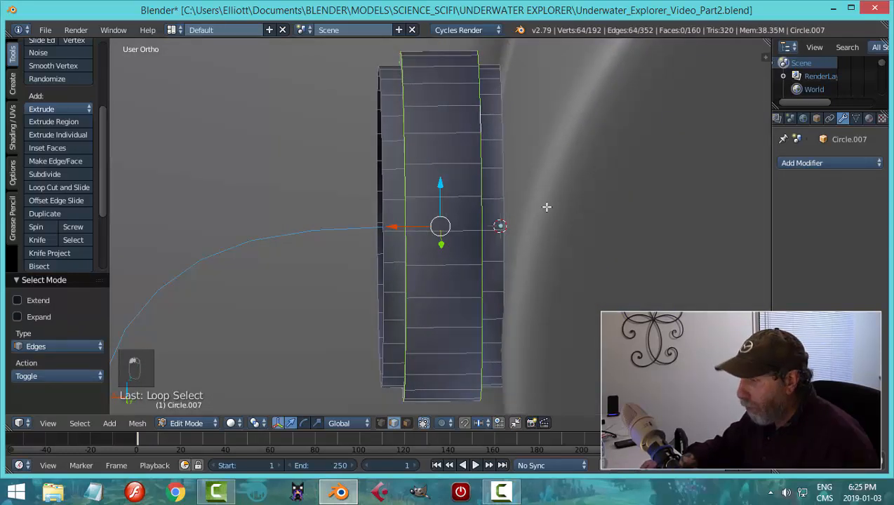
key("ctrl+b")
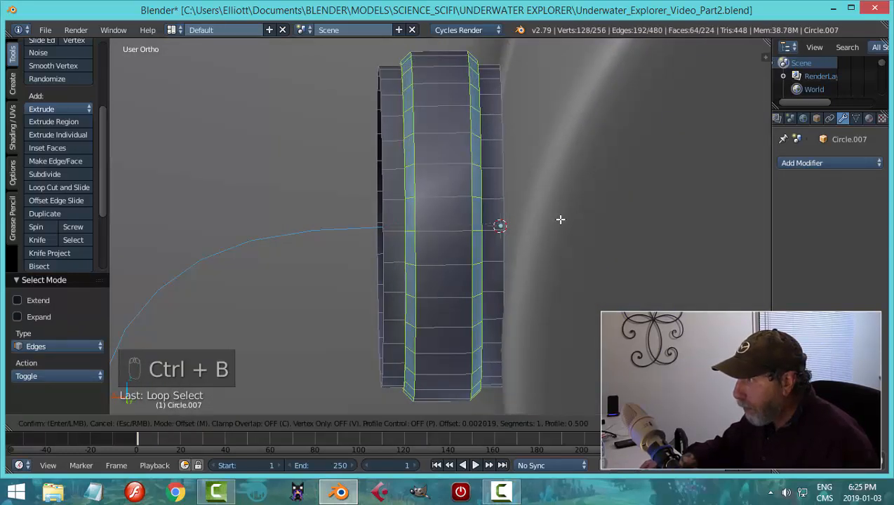
left_click(560, 221)
key("a")
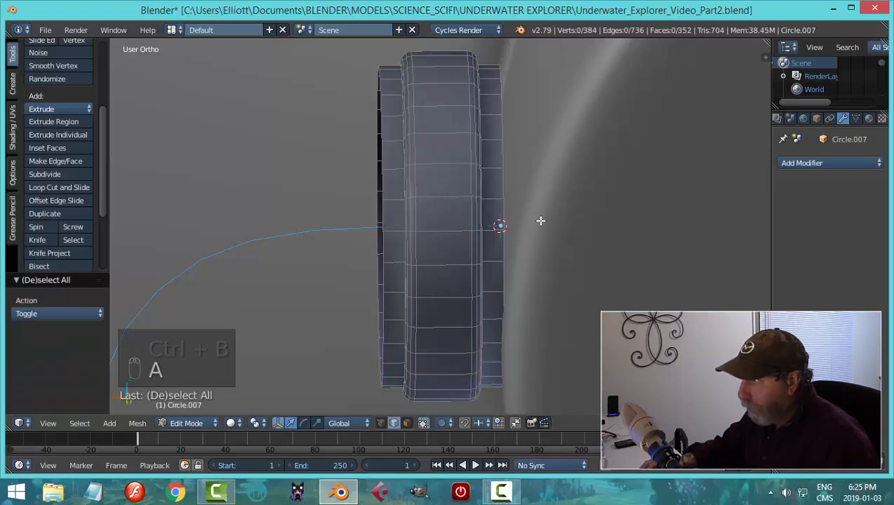
middle_click_drag(541, 220, 553, 217)
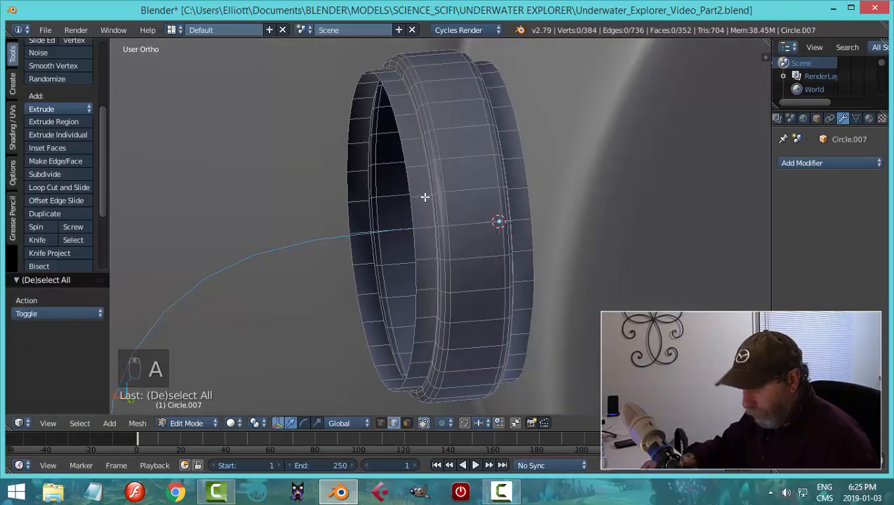
key("Tab")
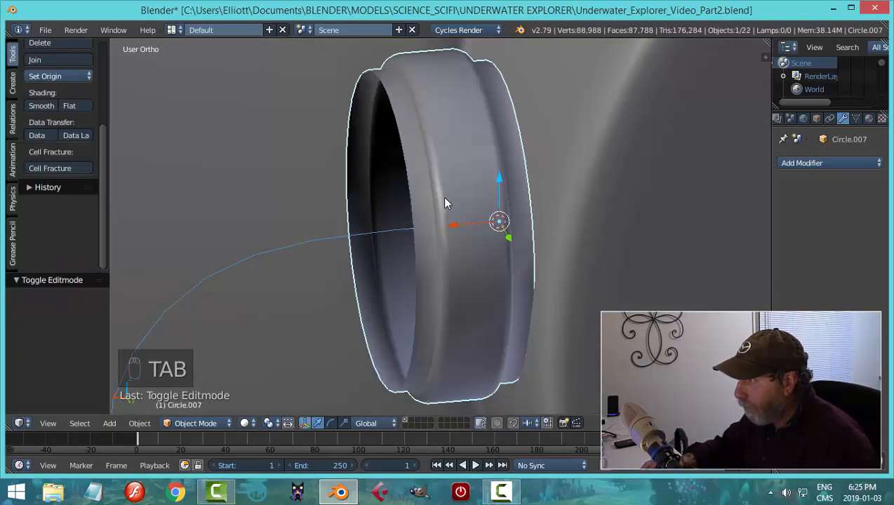
Scale the ring object down to about 0.947 and apply its rotation and scale
scroll(442, 196, "down", 5)
middle_click_drag(501, 257, 556, 212)
scroll(541, 241, "down", 8)
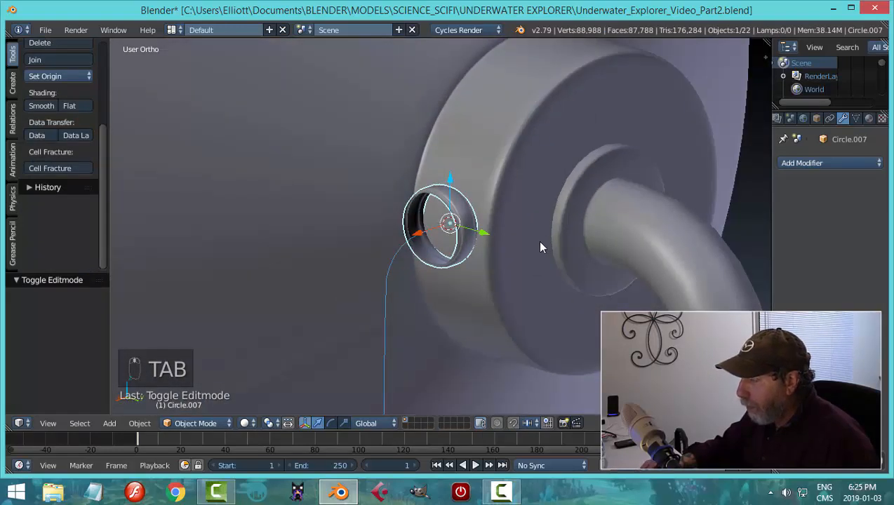
middle_click_drag(540, 241, 555, 231)
key("s")
left_click(548, 229)
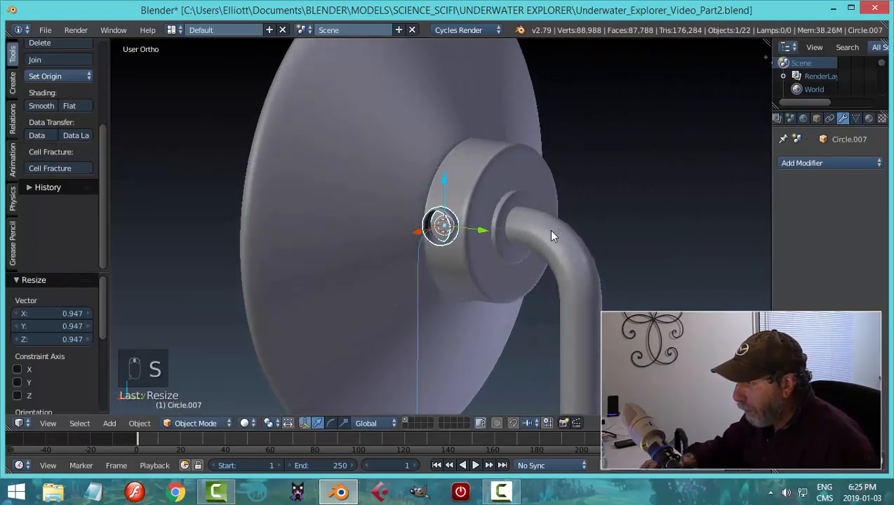
key("ctrl+a")
left_click(548, 229)
Add an Array modifier to the ring and try merging the copies' vertices, leaving merging off
scroll(516, 253, "up", 4)
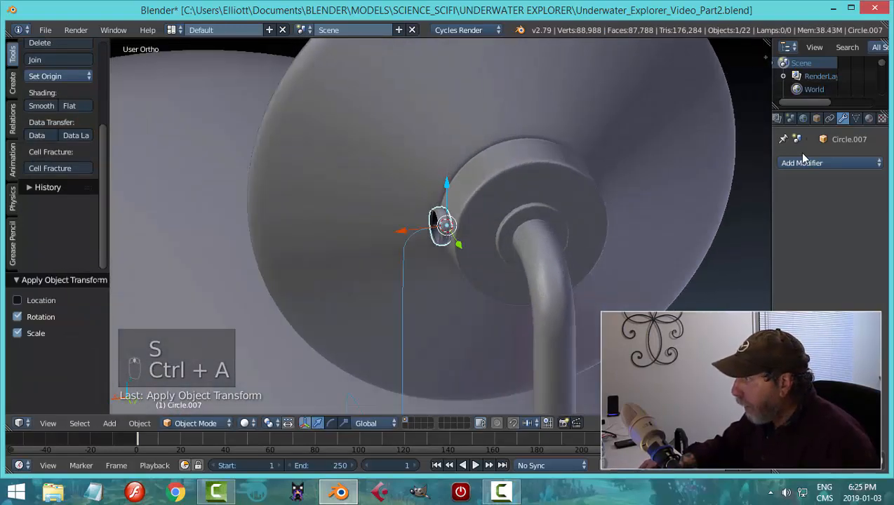
left_click(802, 162)
left_click(667, 192)
scroll(668, 242, "up", 7)
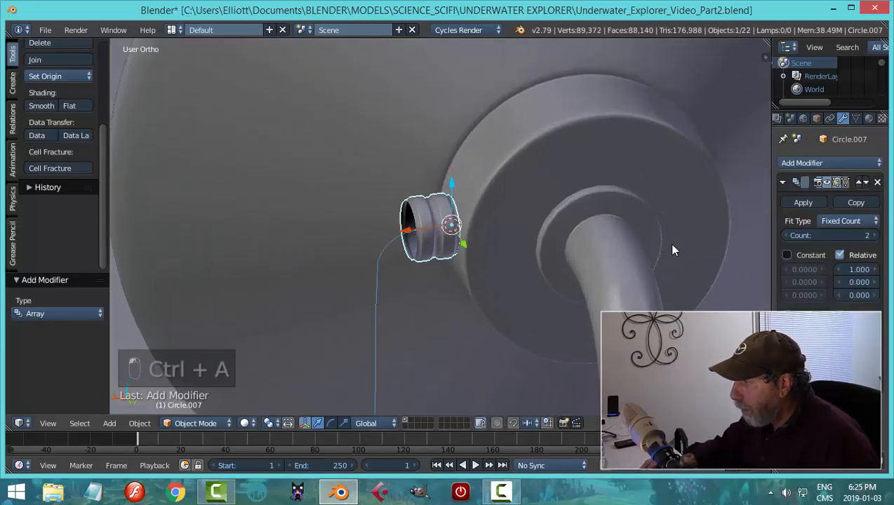
middle_click_drag(659, 255, 636, 244)
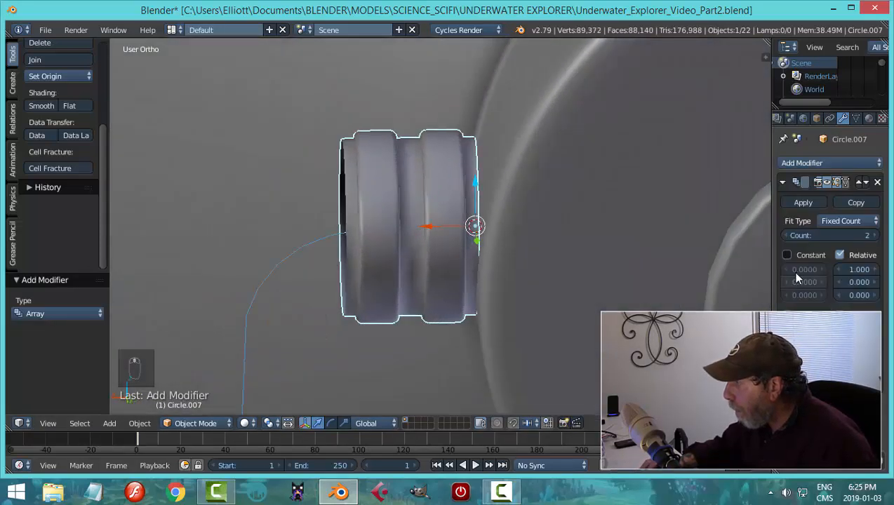
left_click(787, 315)
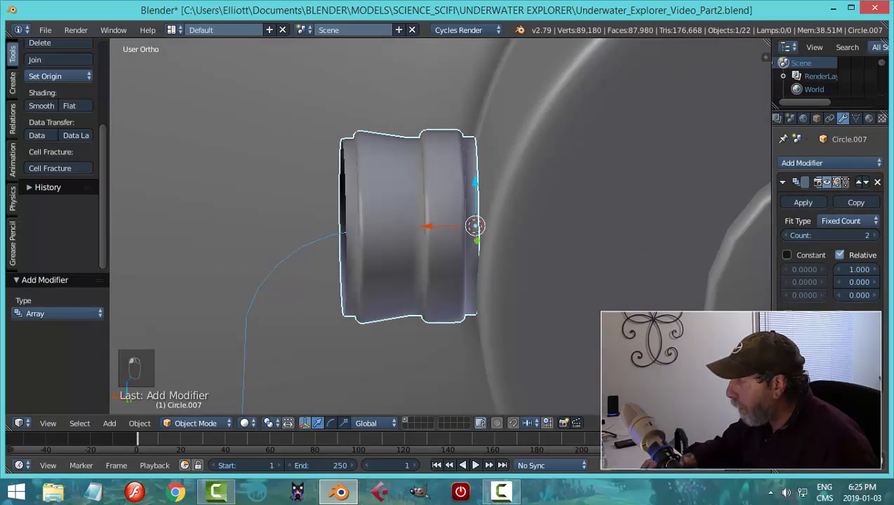
left_click(787, 315)
Set the ring's Array modifier count to 22 to build a ribbed hose
middle_click_drag(686, 283, 670, 283)
left_click_drag(833, 238, 874, 235)
scroll(609, 255, "down", 10)
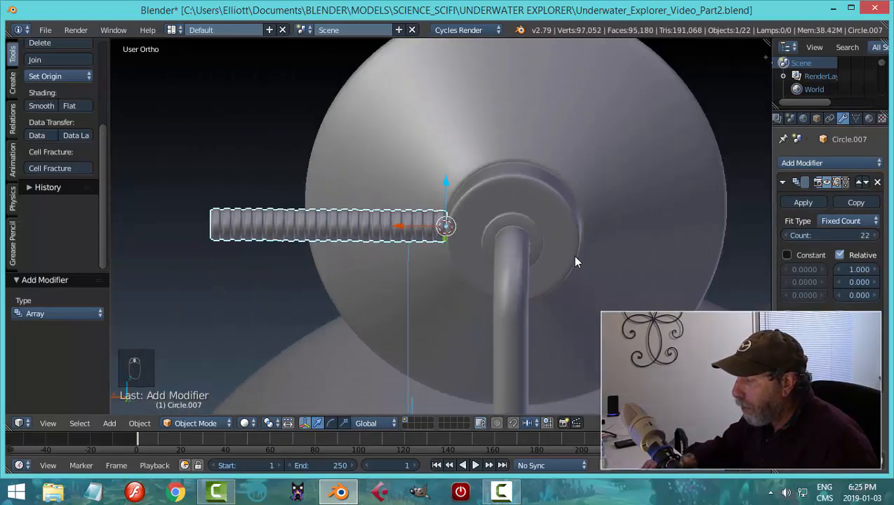
middle_click_drag(573, 261, 674, 253)
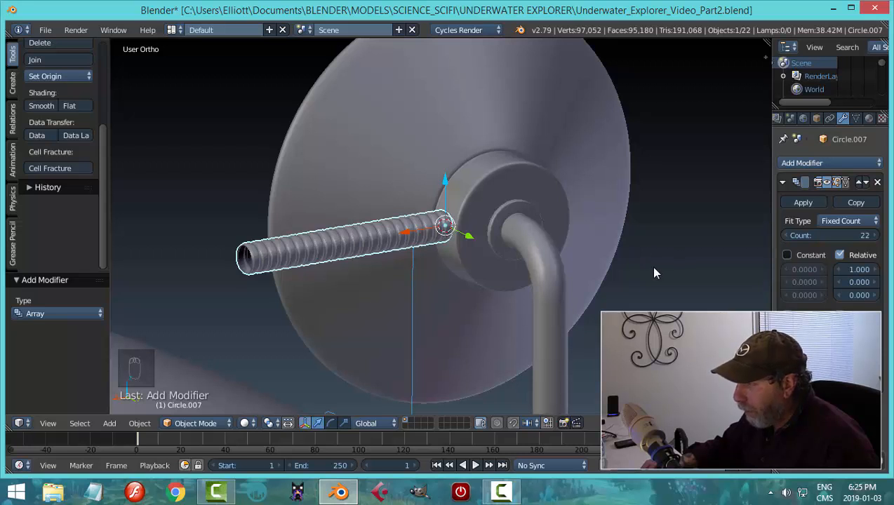
Raise the ring's Array count to 23 and collapse the modifier's settings
left_click(872, 235)
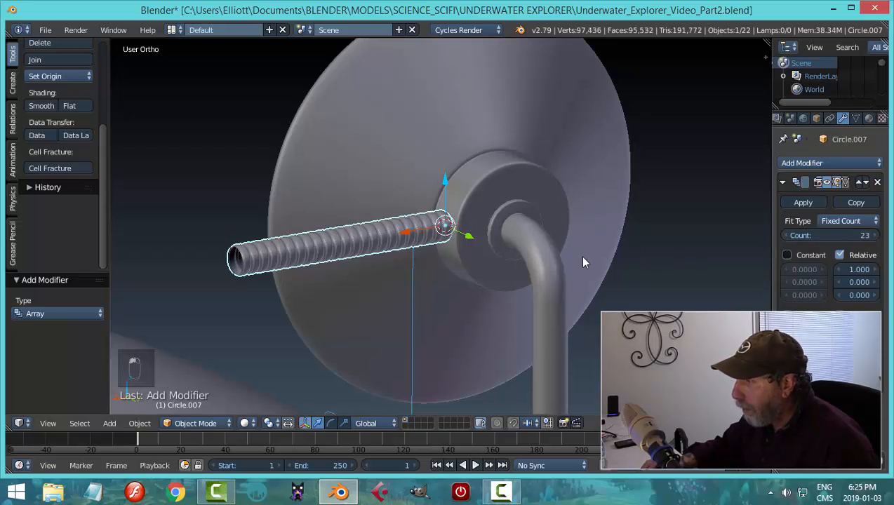
middle_click_drag(582, 262, 757, 230)
left_click(782, 182)
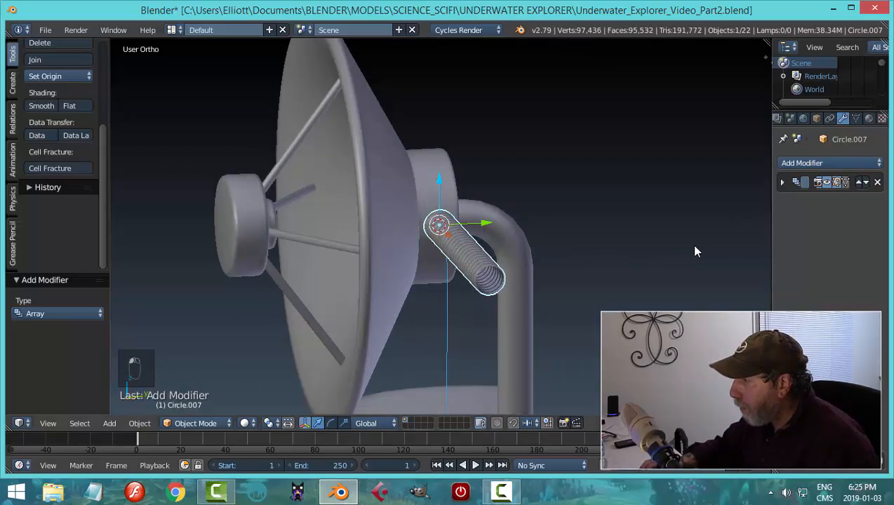
middle_click_drag(693, 249, 713, 238)
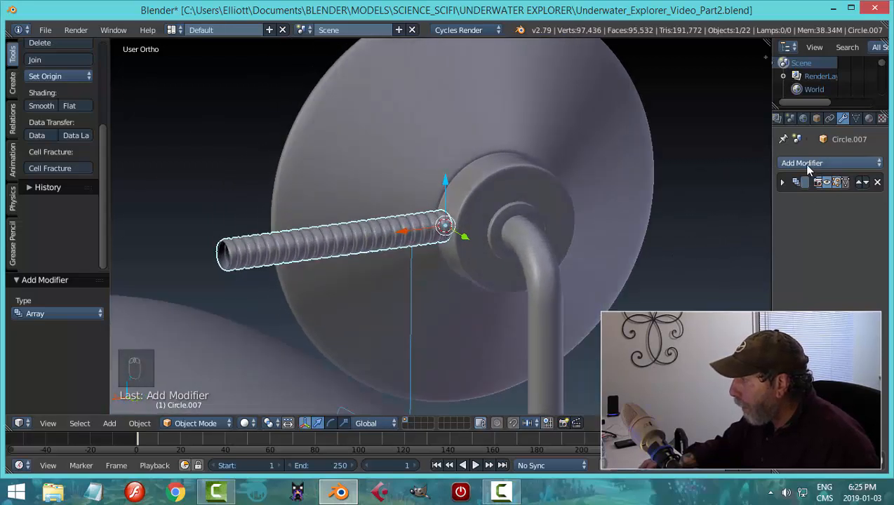
Select the cable curve beside the dish and rename it SAT PIPE in the object list
right_click(410, 287)
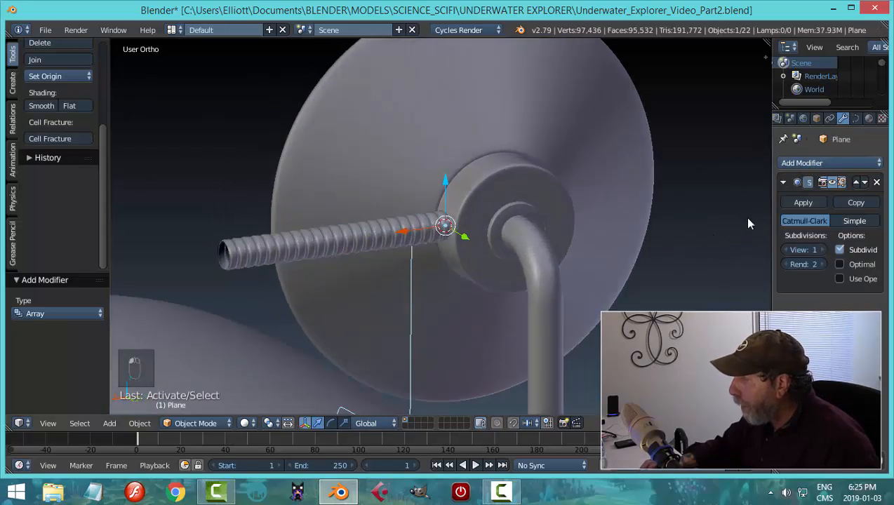
left_click(783, 183)
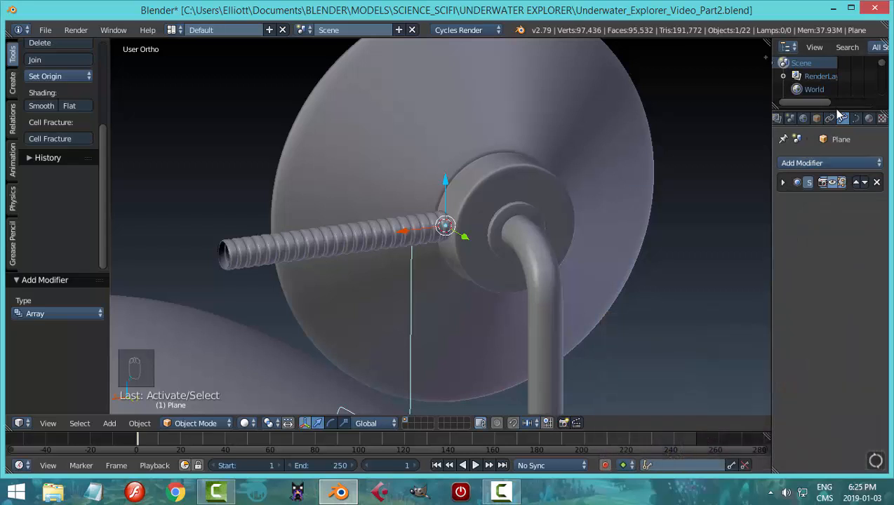
left_click_drag(837, 111, 877, 366)
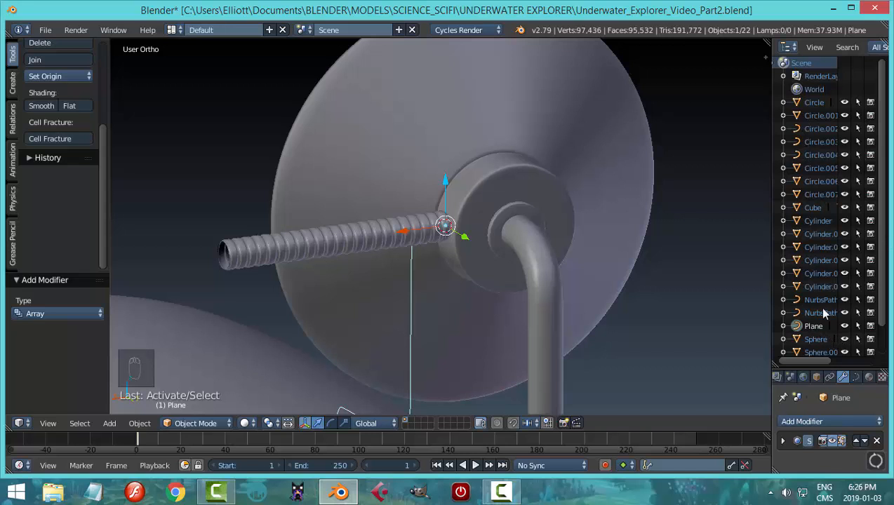
double_click(812, 327)
left_click_drag(849, 338, 849, 144)
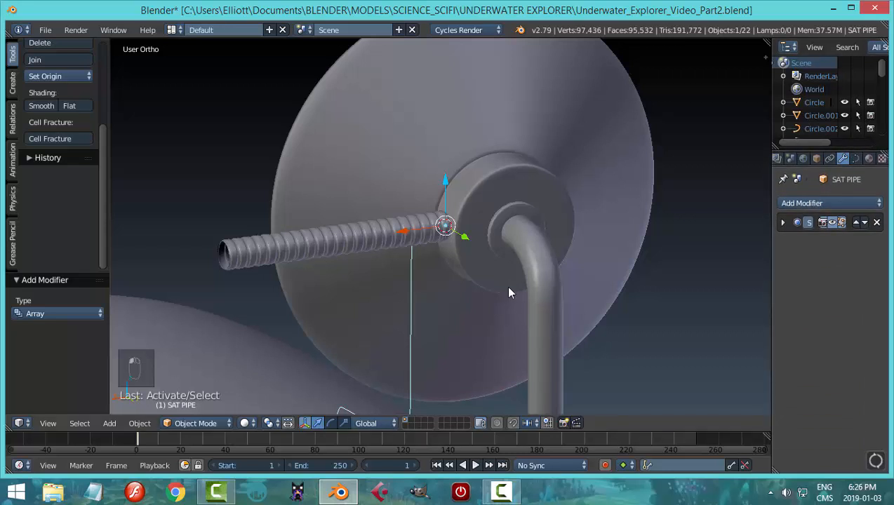
Add a Curve modifier to the ribbed hose with SAT PIPE as its deforming object
left_click(787, 203)
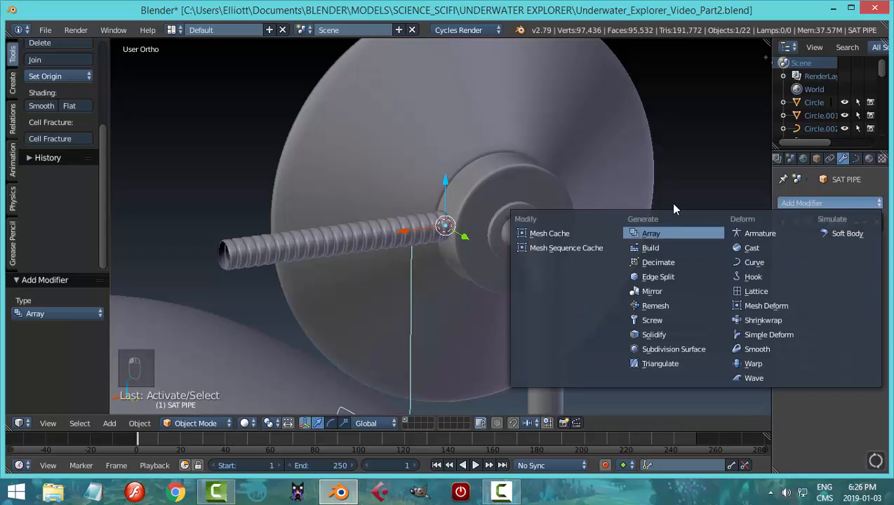
right_click(372, 235)
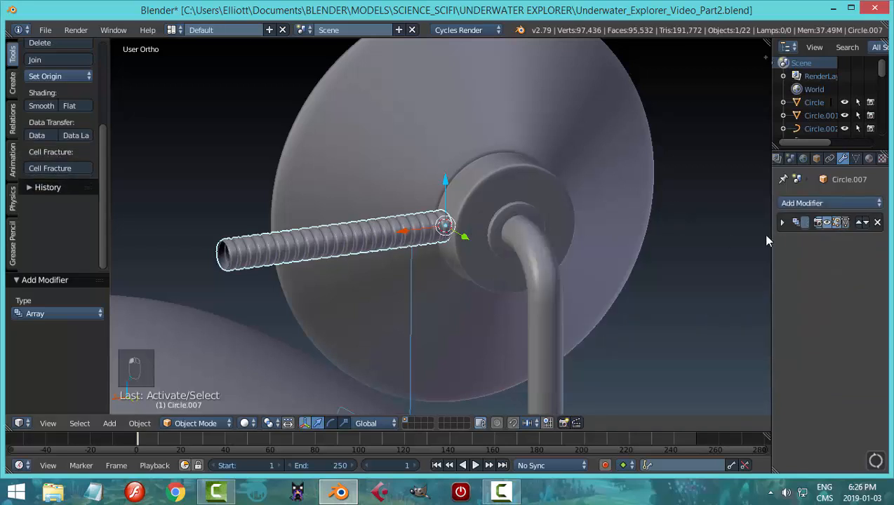
left_click(800, 203)
left_click(722, 277)
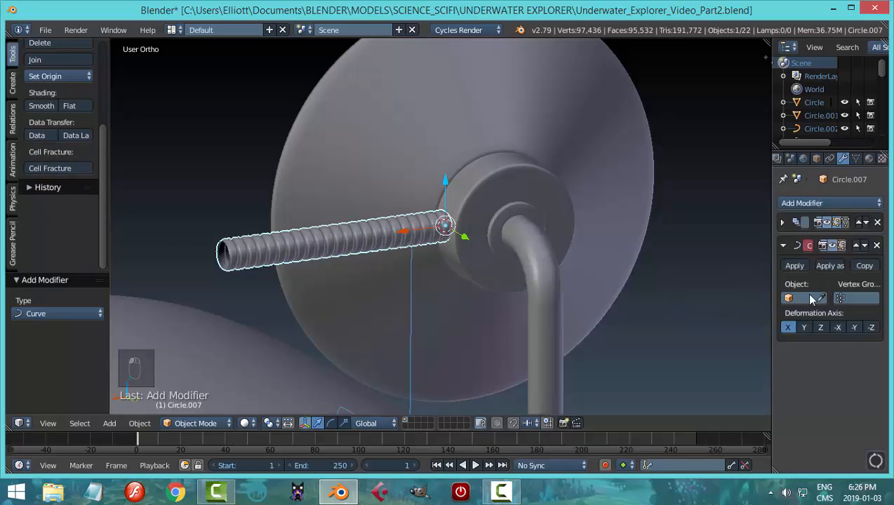
left_click(796, 298)
left_click(752, 383)
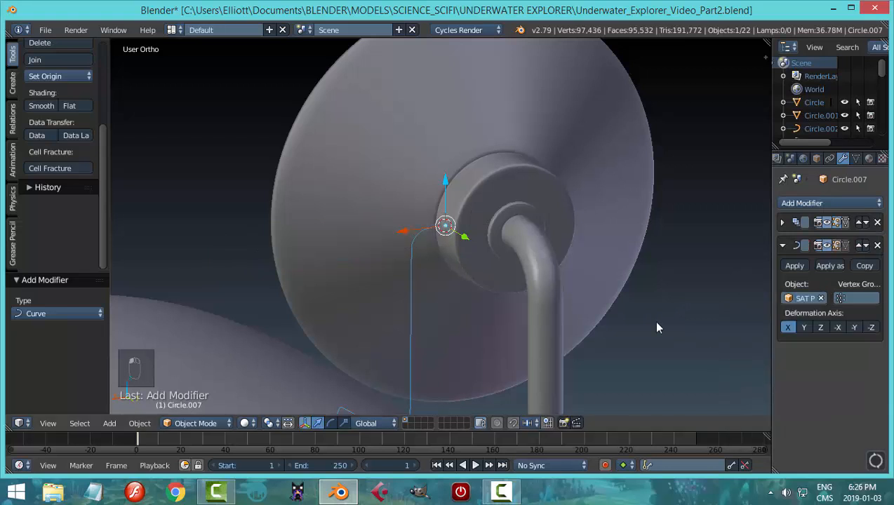
Try moving the hose about -0.253 along Y and 0.05 up to align it with the curve
scroll(483, 273, "down", 3)
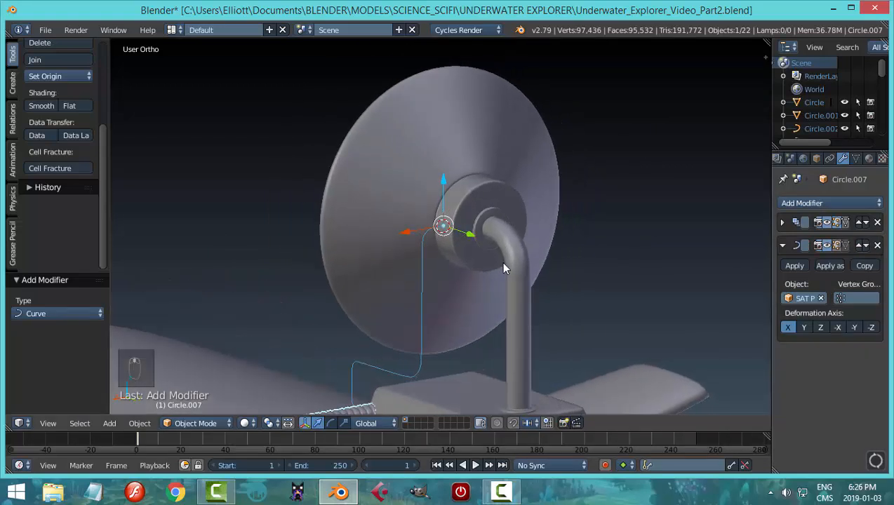
middle_click_drag(475, 299, 476, 242)
left_click_drag(457, 206, 451, 153)
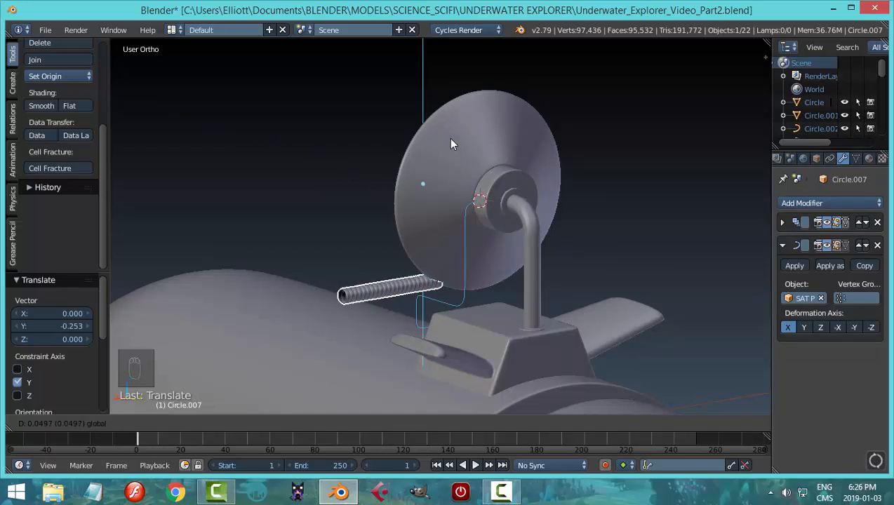
left_click(448, 139)
Try the Y deformation axis, shifting the hose along X, Y and Z to match the SAT PIPE curve
left_click(804, 328)
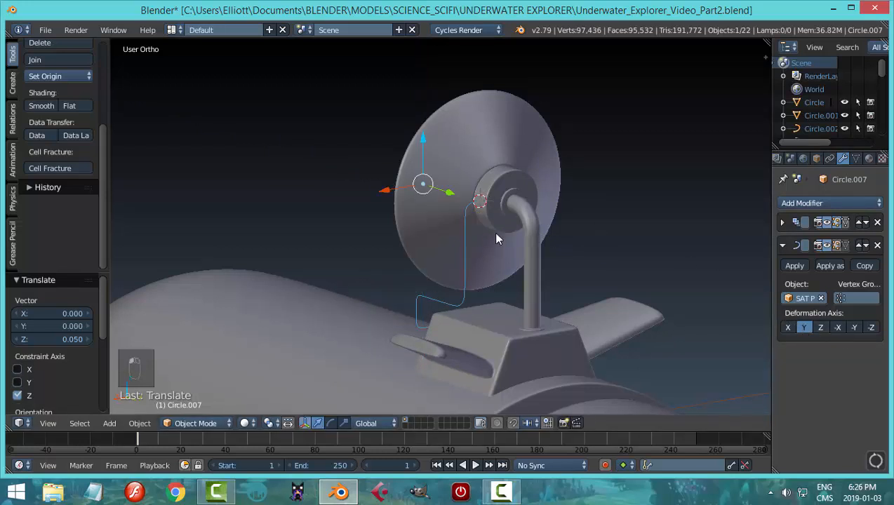
middle_click_drag(496, 239, 423, 225)
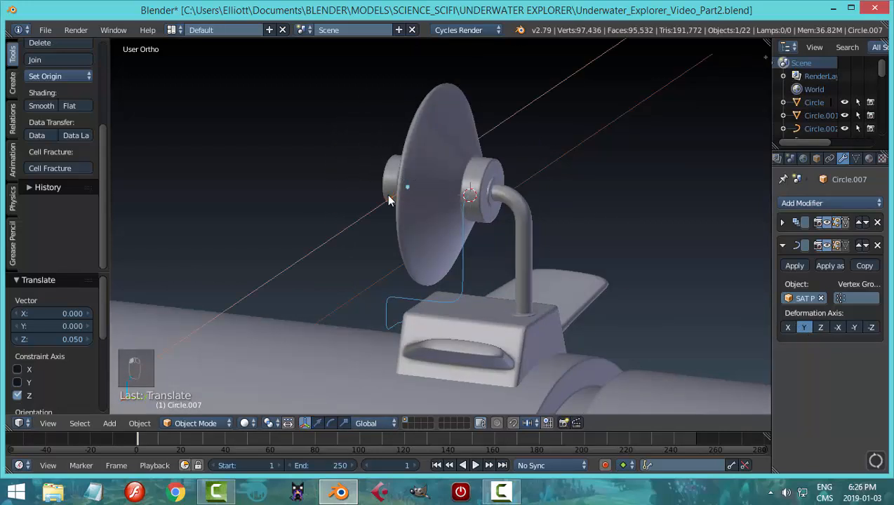
key("g")
key("x")
left_click(410, 197)
left_click_drag(420, 138, 426, 181)
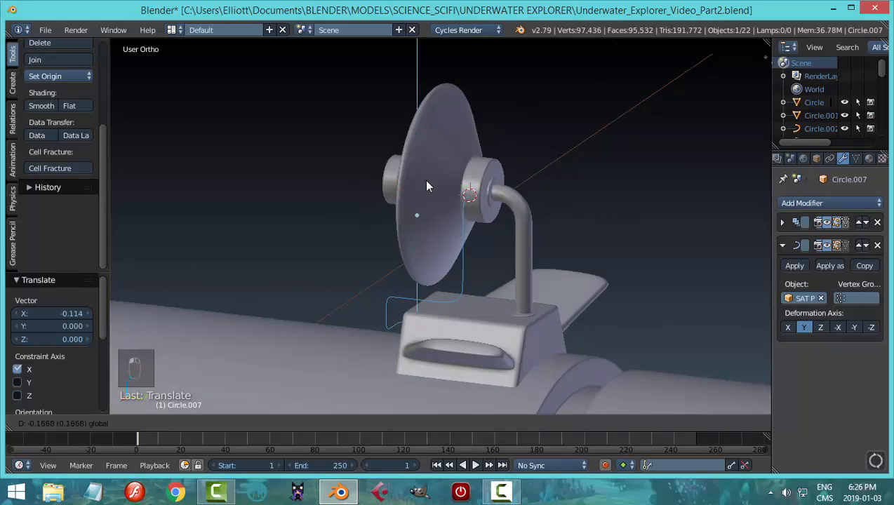
left_click_drag(430, 230, 457, 208)
left_click_drag(443, 262, 419, 262)
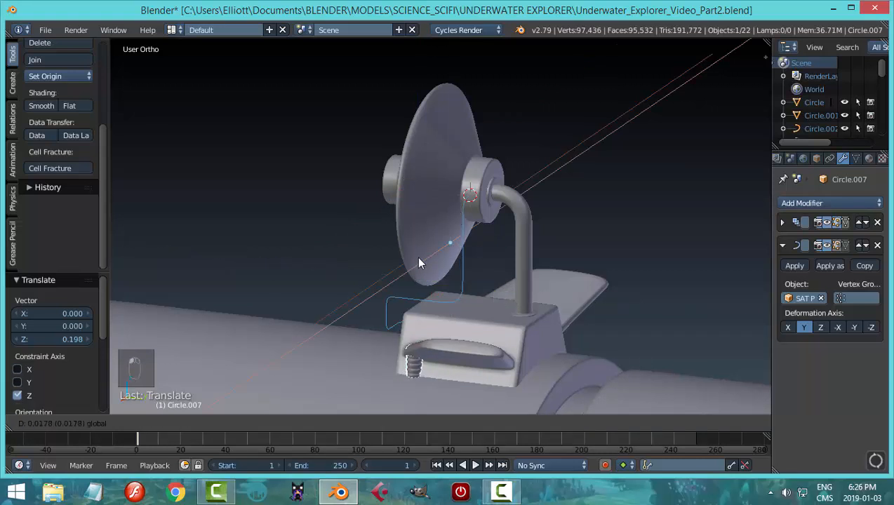
left_click_drag(479, 236, 507, 226)
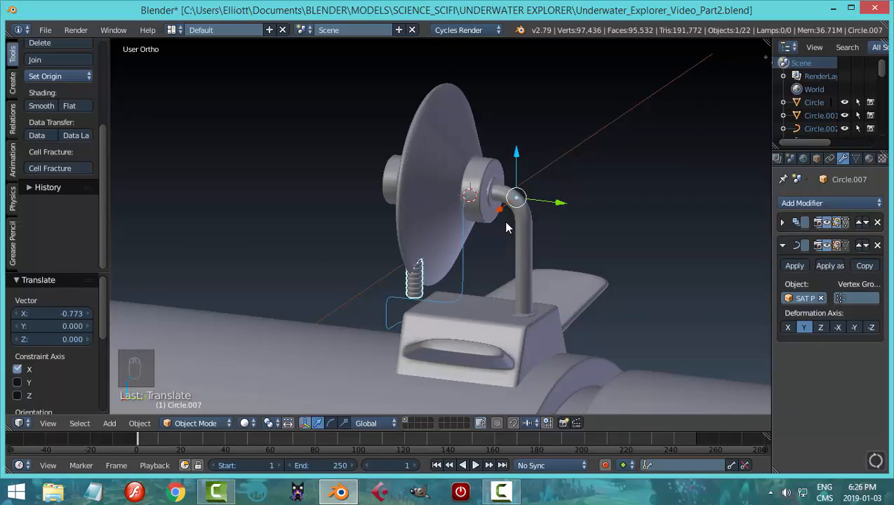
left_click_drag(554, 204, 503, 195)
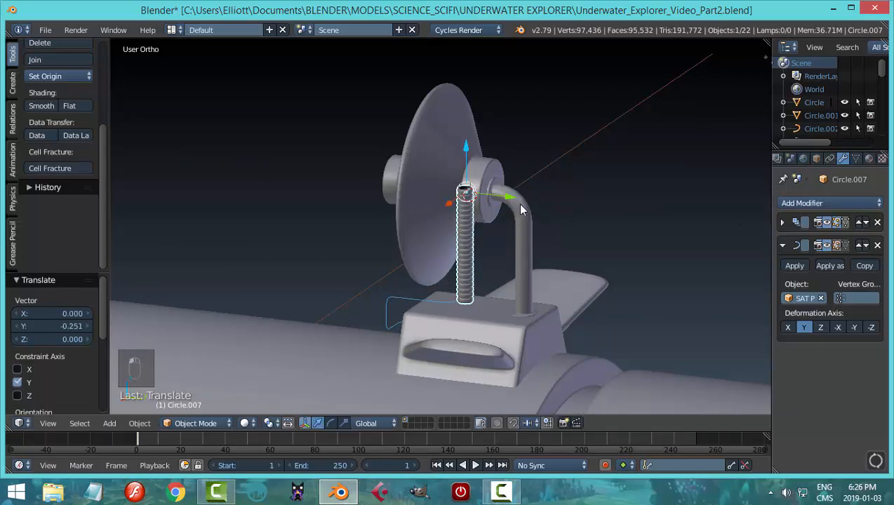
Set the hose's deformation axis to Z and move its origin to the curve's start at the rear hub
left_click(820, 328)
middle_click_drag(535, 230, 548, 218)
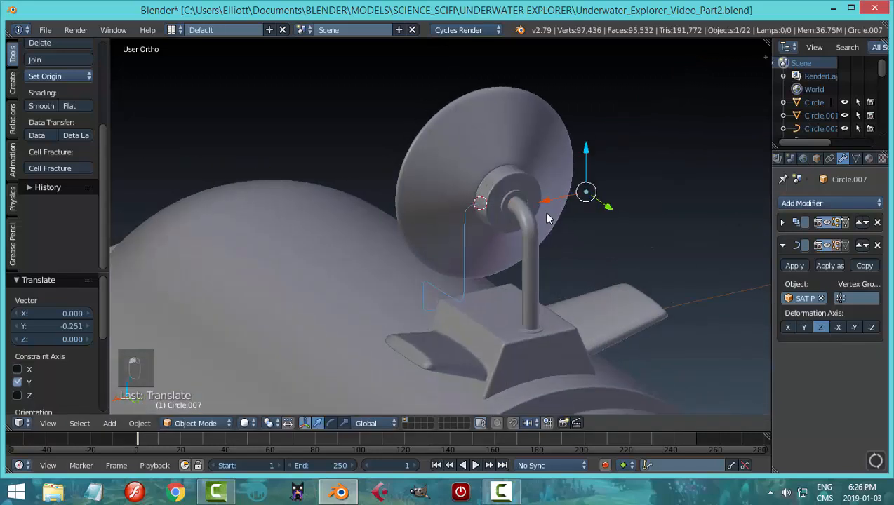
left_click_drag(569, 204, 430, 214)
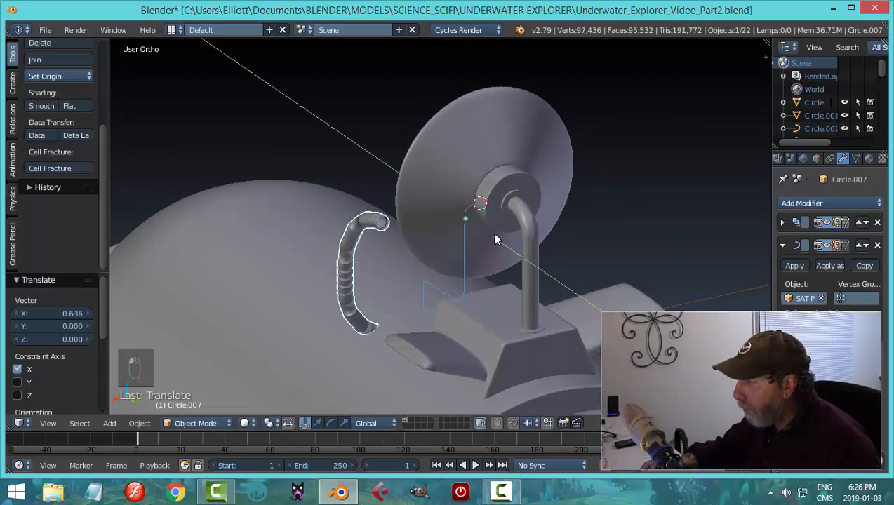
mouse_move(495, 234)
left_mouse_down()
mouse_move(504, 249)
mouse_move(480, 229)
left_mouse_up()
left_click_drag(459, 174, 504, 134)
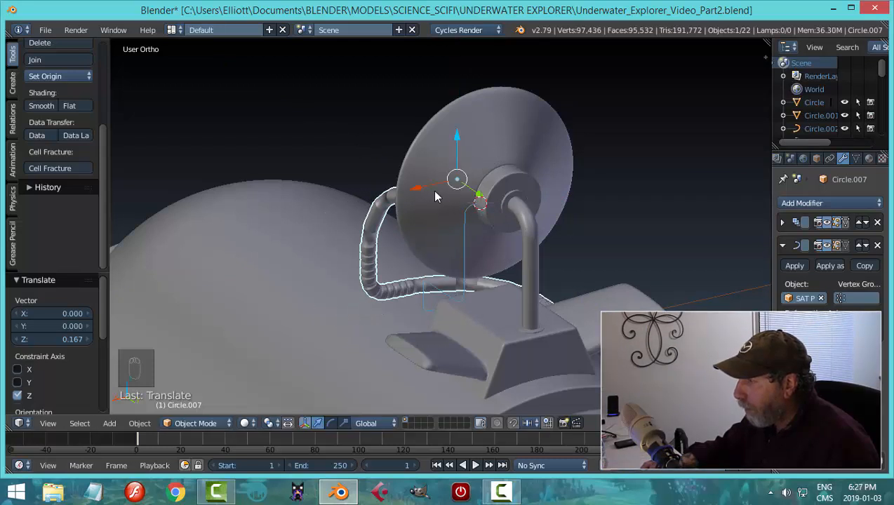
left_click_drag(431, 185, 414, 197)
middle_click_drag(415, 197, 556, 284)
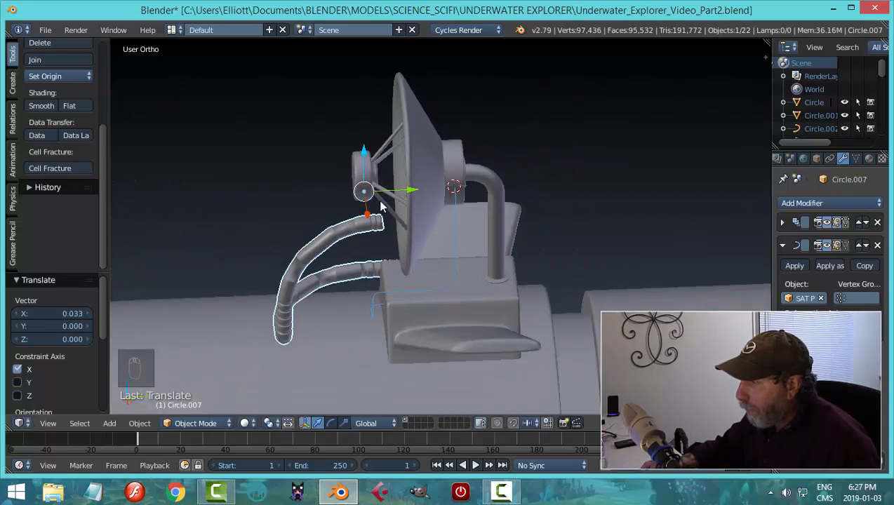
left_click_drag(372, 222, 500, 209)
left_click_drag(455, 162, 456, 148)
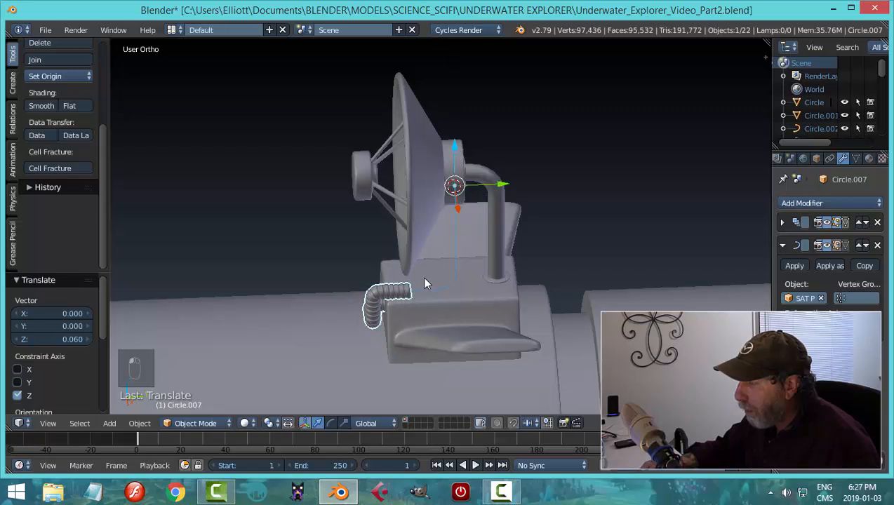
Raise the hose's Array count to 56 so it extends along the curve to the rear hub
mouse_move(424, 283)
middle_mouse_down()
mouse_move(526, 253)
mouse_move(432, 278)
middle_mouse_up()
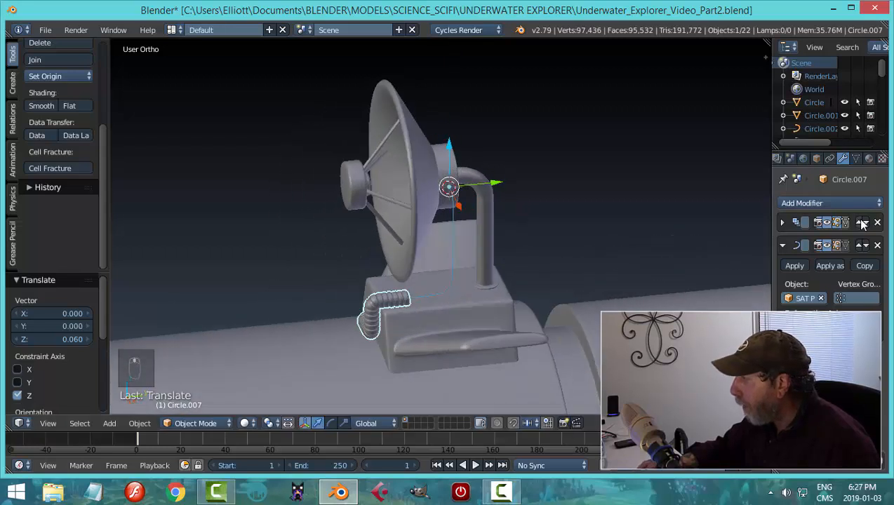
left_click(780, 245)
left_click(782, 222)
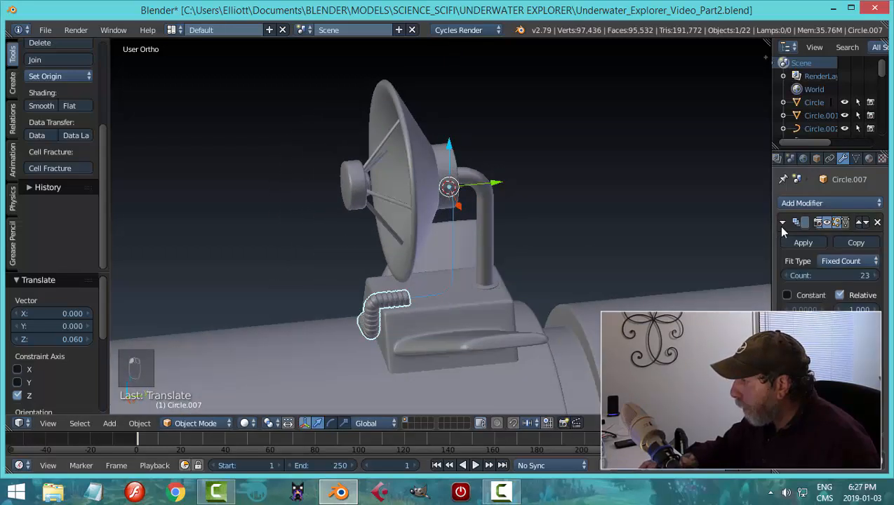
left_click_drag(829, 275, 854, 275)
middle_click_drag(666, 284, 540, 303)
scroll(523, 245, "up", 3)
left_click(784, 275)
scroll(546, 244, "down", 2)
scroll(456, 337, "up", 2)
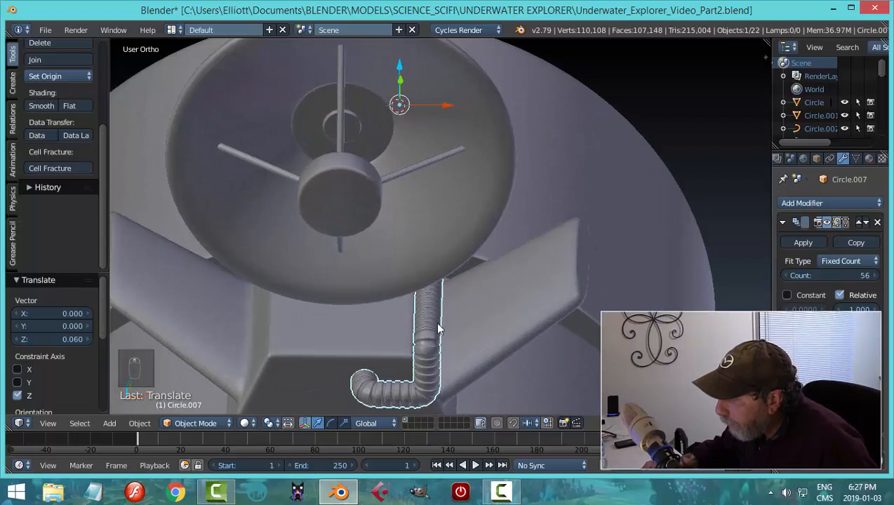
scroll(437, 328, "down", 3)
middle_click_drag(575, 335, 416, 289)
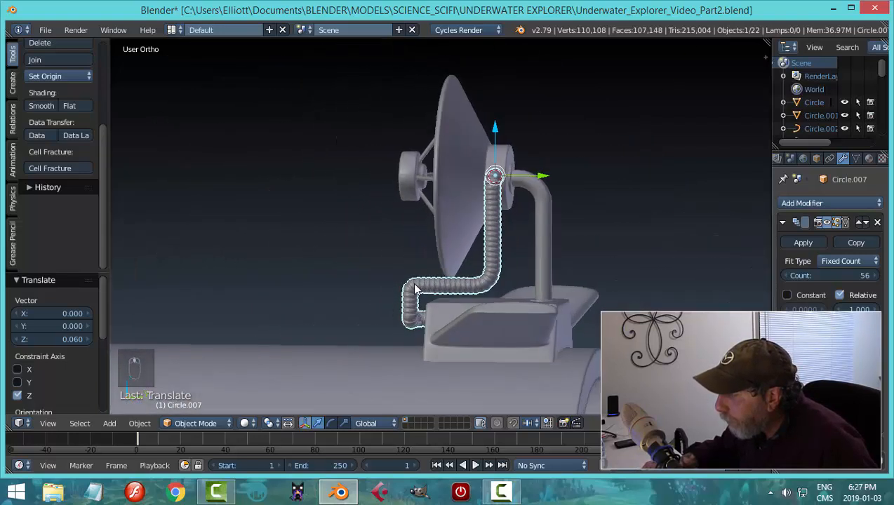
scroll(549, 272, "up", 2)
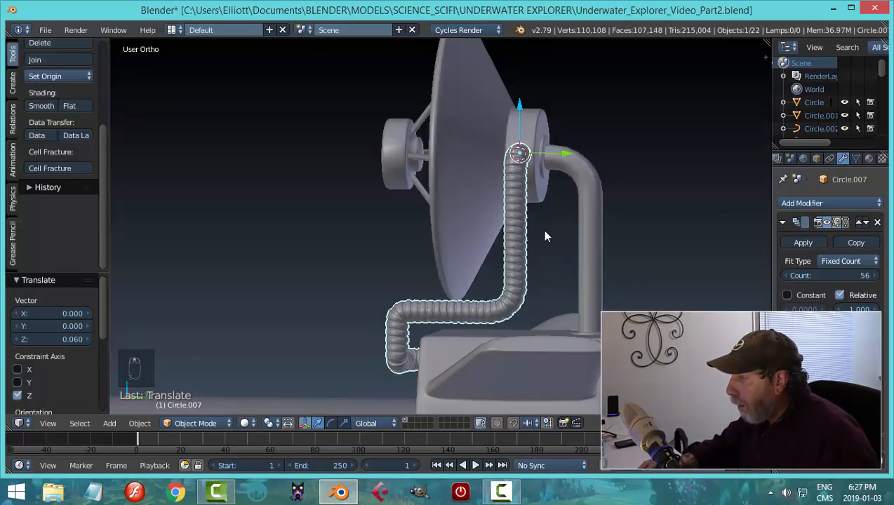
Scale the hose down to about 0.82 and raise its Array count to 68 to refill the curve
key("s")
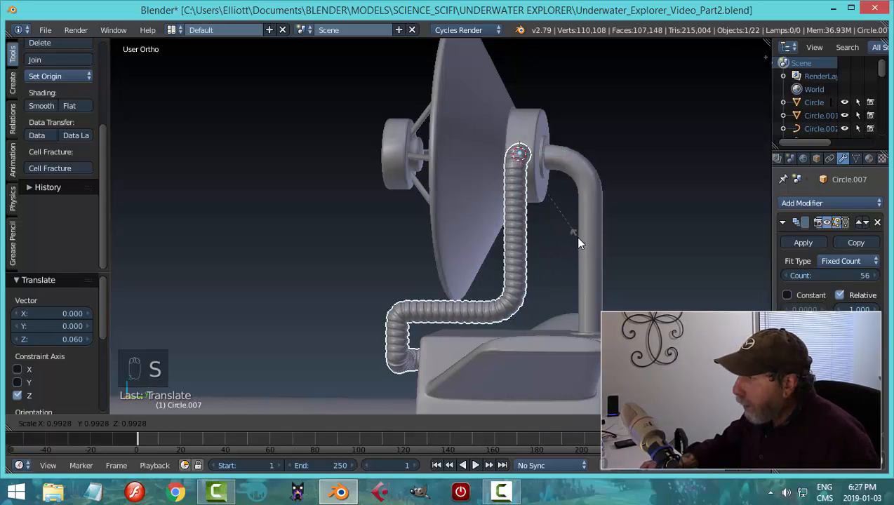
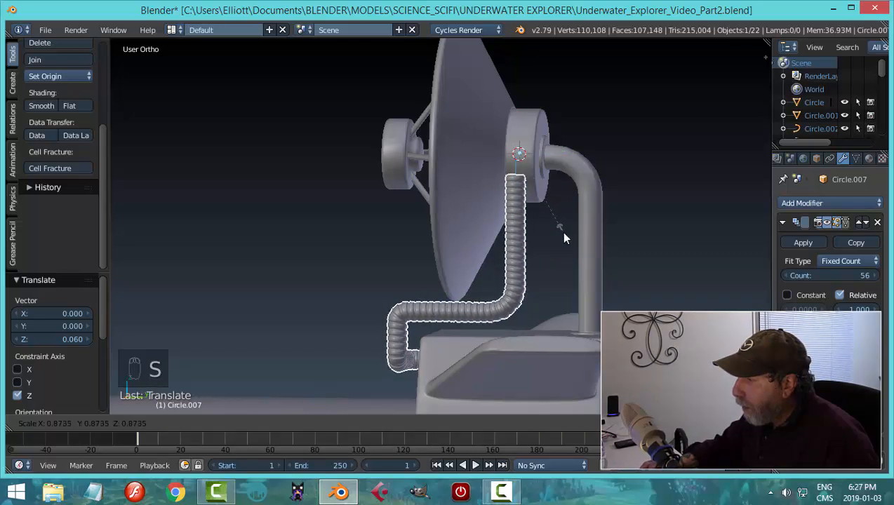
left_click(561, 233)
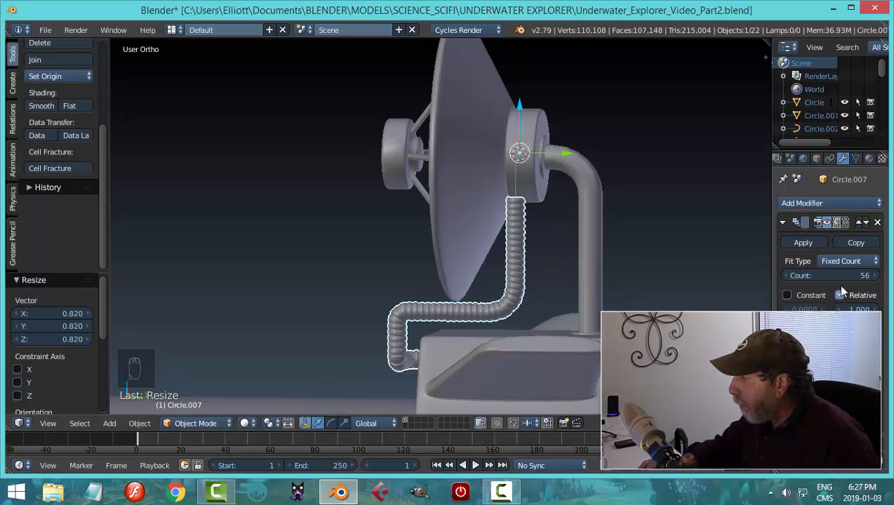
left_click_drag(829, 275, 847, 275)
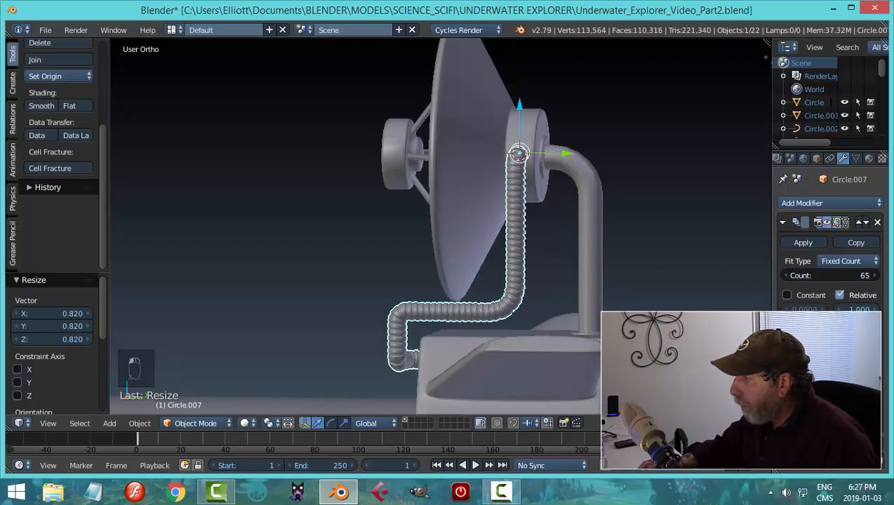
middle_click_drag(686, 278, 512, 308)
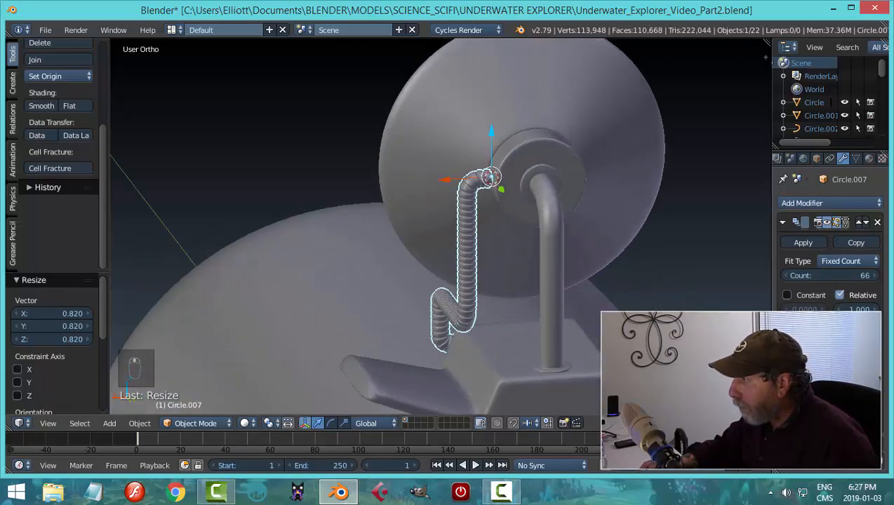
left_click(876, 276)
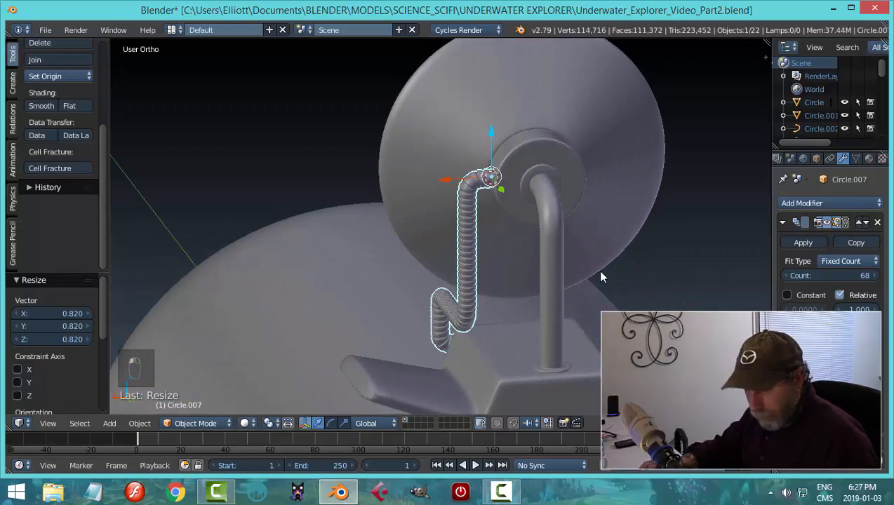
Check the hose in wireframe, restore solid shading, and save the file
key("a")
middle_click_drag(597, 270, 575, 319)
scroll(563, 293, "up", 3)
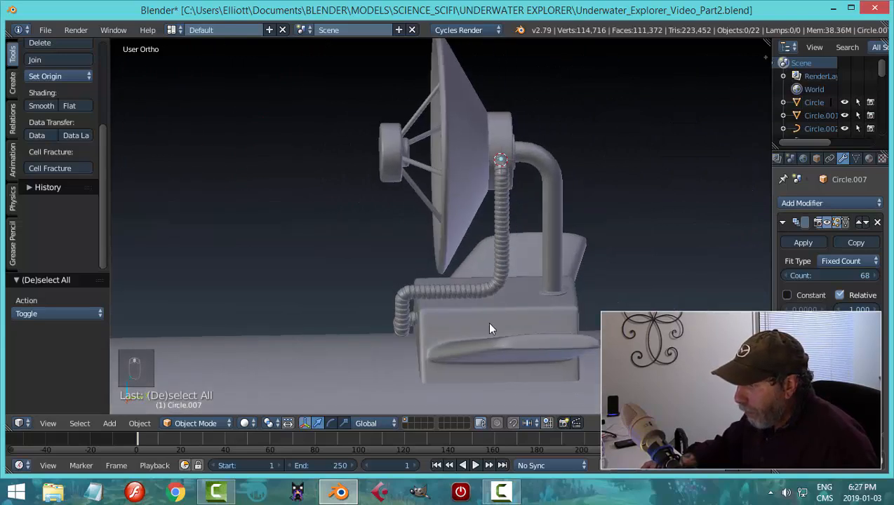
key("z")
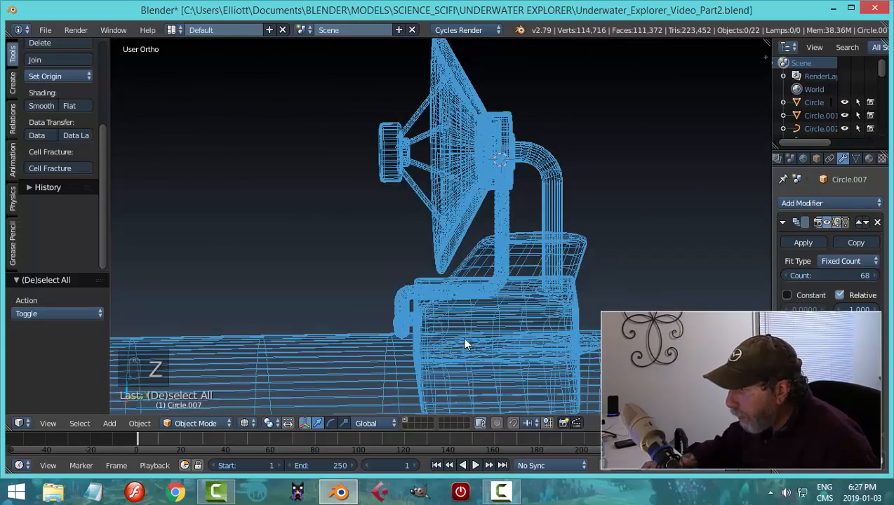
mouse_move(463, 344)
middle_mouse_down()
mouse_move(515, 339)
mouse_move(485, 341)
middle_mouse_up()
key("z")
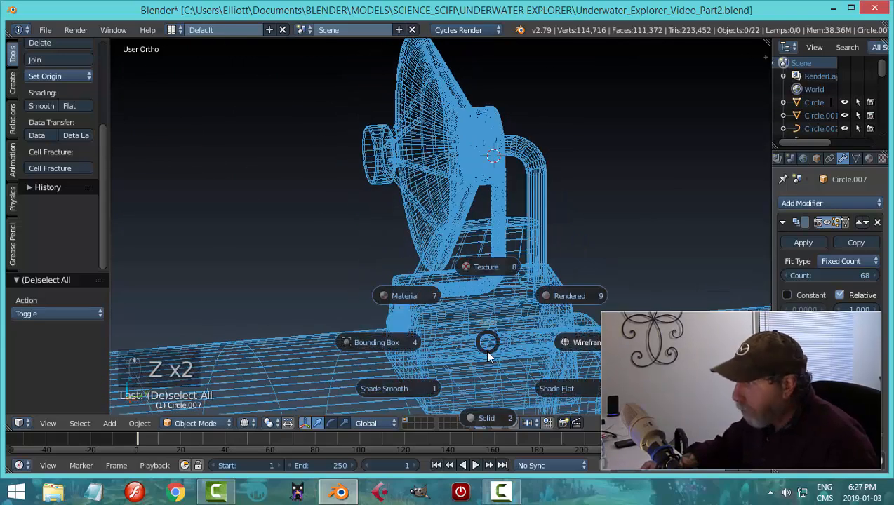
left_click(494, 406)
mouse_move(493, 407)
middle_mouse_down()
mouse_move(518, 363)
mouse_move(495, 303)
mouse_move(558, 265)
mouse_move(598, 303)
mouse_move(646, 303)
mouse_move(597, 330)
mouse_move(528, 329)
mouse_move(627, 294)
middle_mouse_up()
key("ctrl+s")
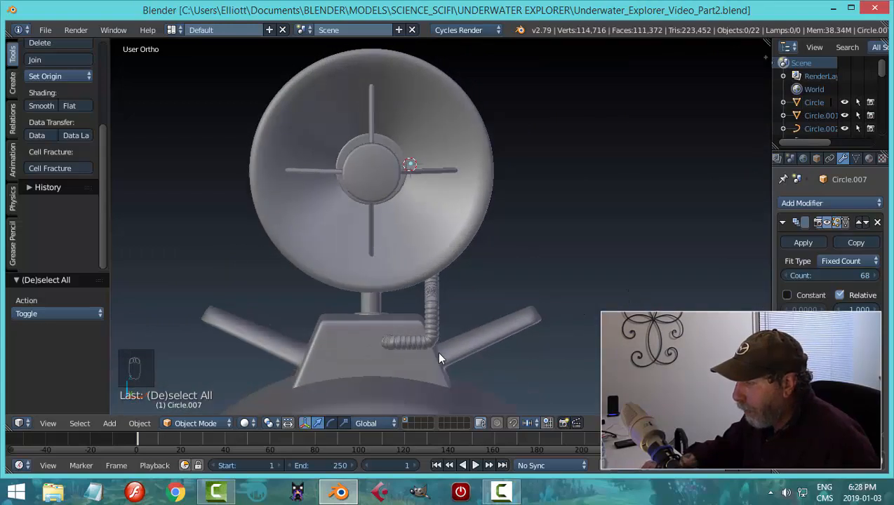
Examine the hose from the front of the dish and around its joint with the rear hub
middle_click_drag(439, 355, 415, 367)
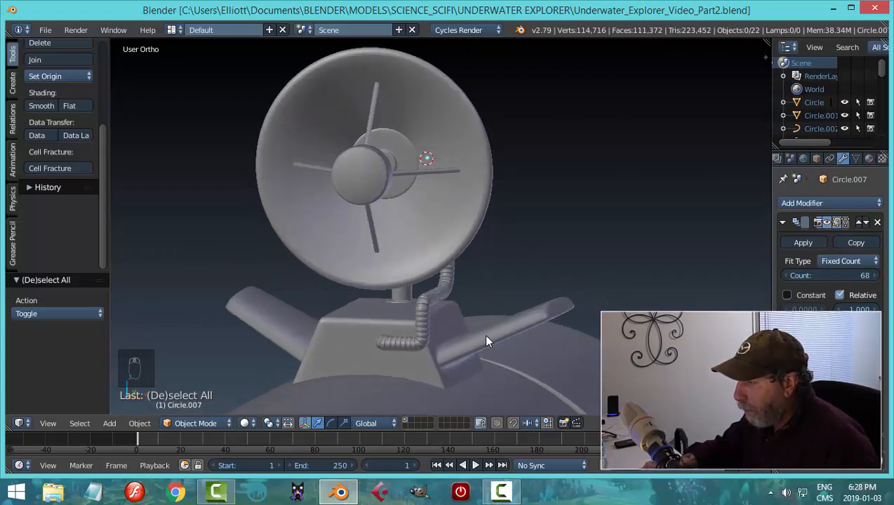
middle_click_drag(487, 341, 331, 353)
scroll(561, 253, "up", 5)
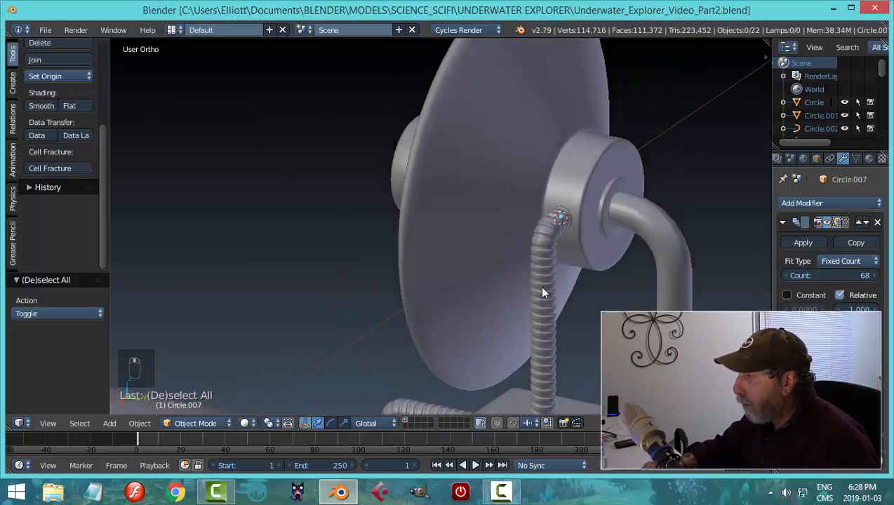
mouse_move(541, 293)
middle_mouse_down()
mouse_move(576, 281)
mouse_move(544, 286)
middle_mouse_up()
scroll(465, 326, "up", 5)
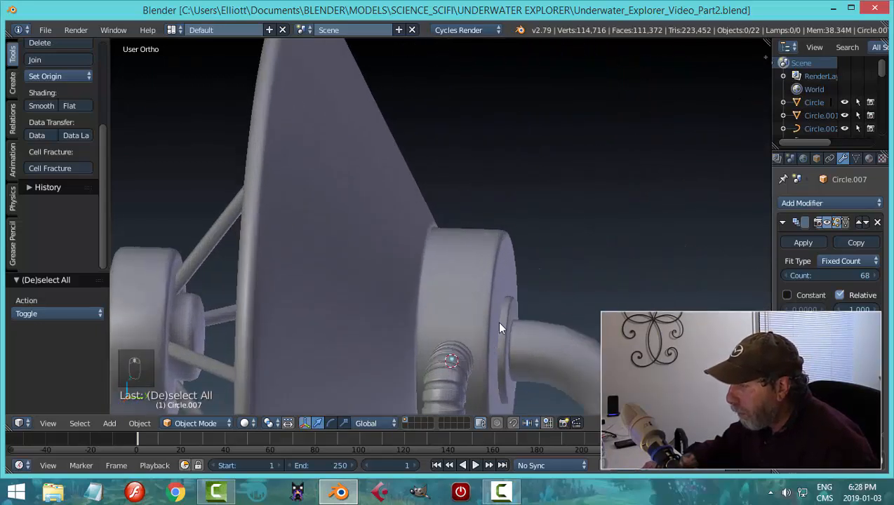
middle_click_drag(500, 327, 511, 307)
scroll(491, 355, "down", 5)
Try moving the SAT PIPE curve along Y with the hose hidden, undo the move, and unhide the hose
right_click(445, 299)
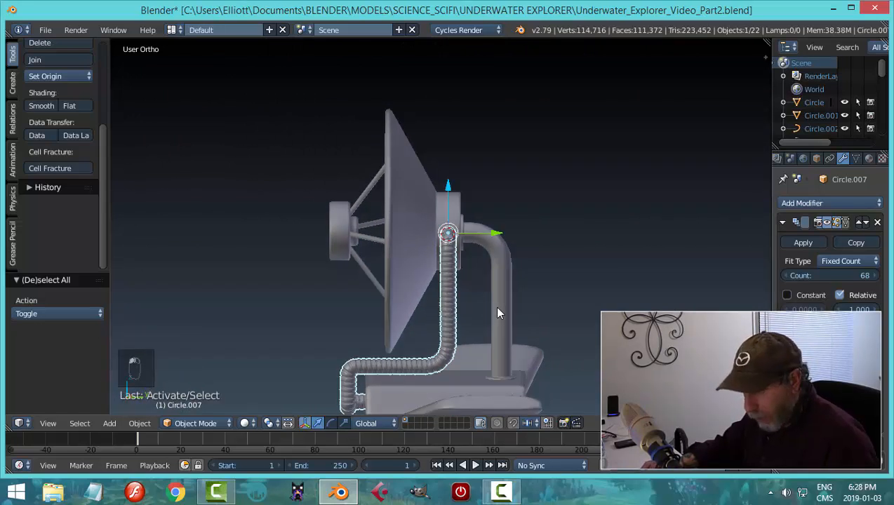
key("h")
right_click(447, 285)
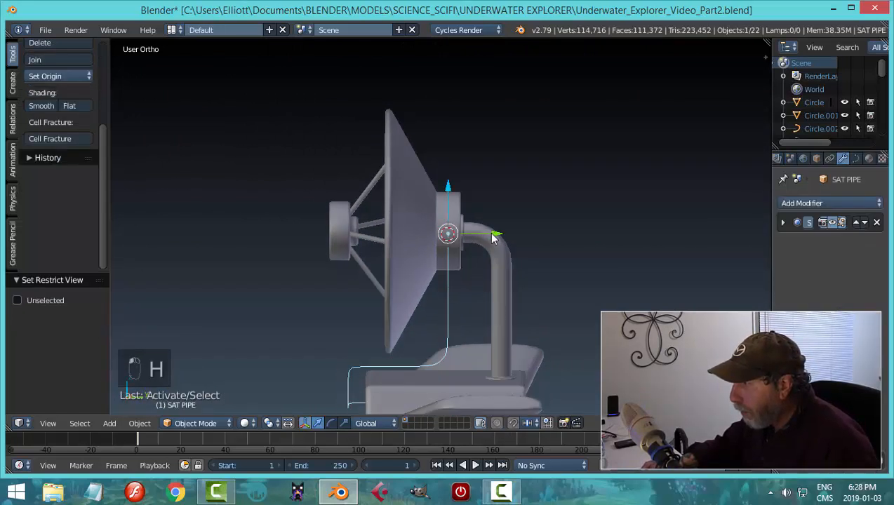
left_click_drag(492, 234, 605, 239)
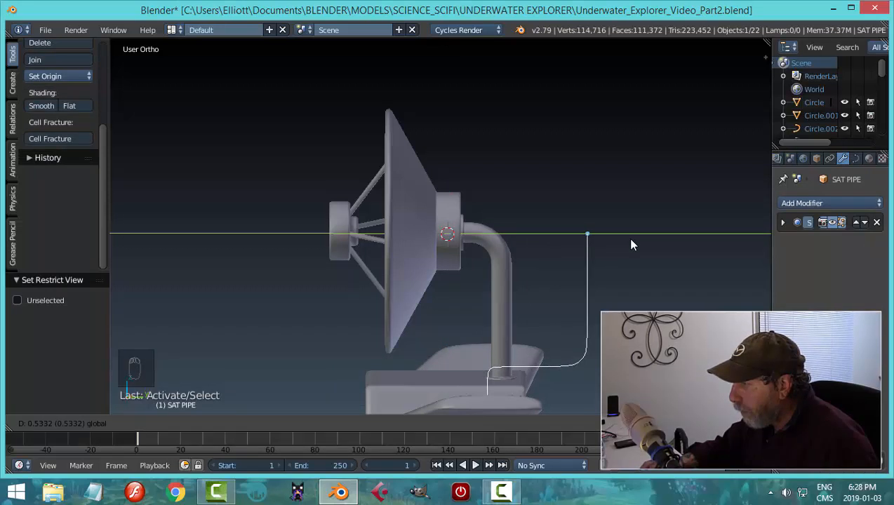
left_click(630, 245)
key("alt+h")
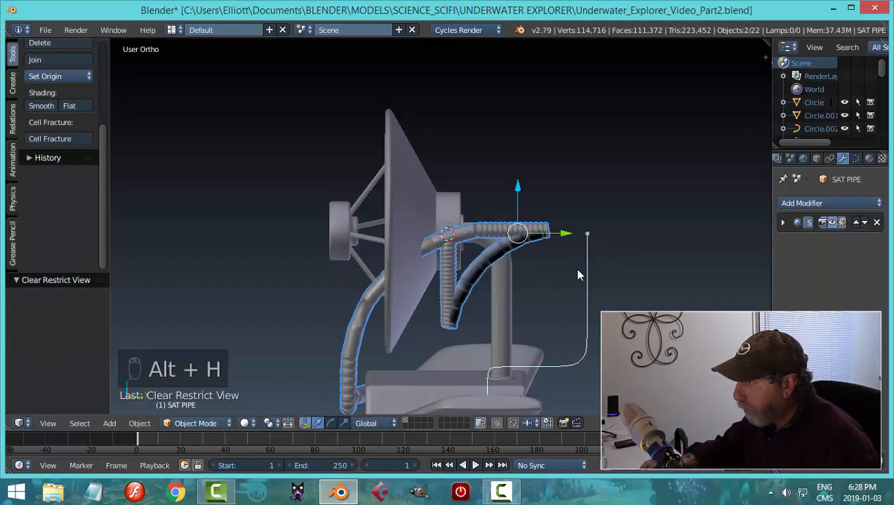
key("ctrl+z")
key("ctrl+z")
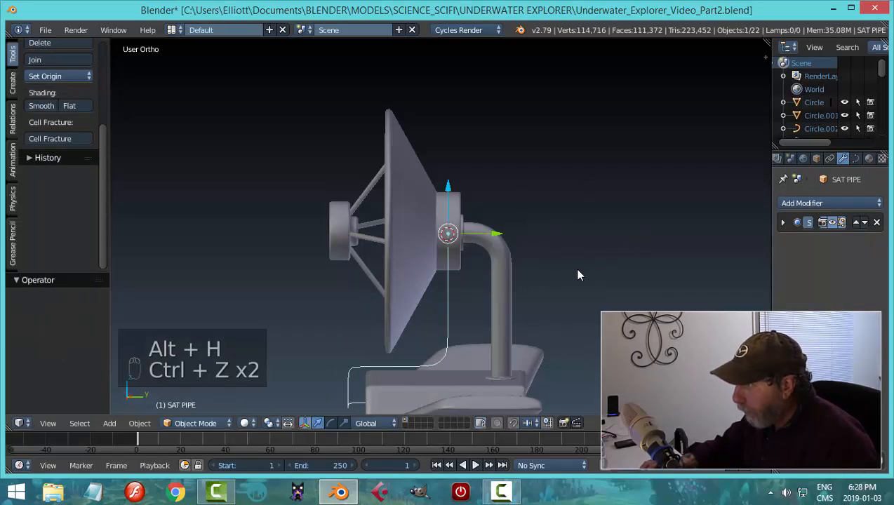
key("alt+h")
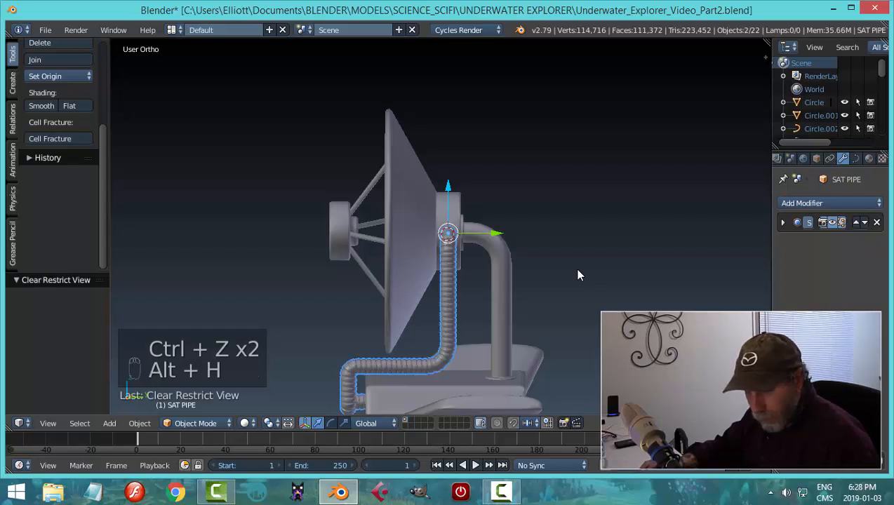
Move the hose -0.003 along Y to adjust its position on the rear hub, and save the file
key("a")
scroll(490, 277, "up", 2)
right_click(455, 264)
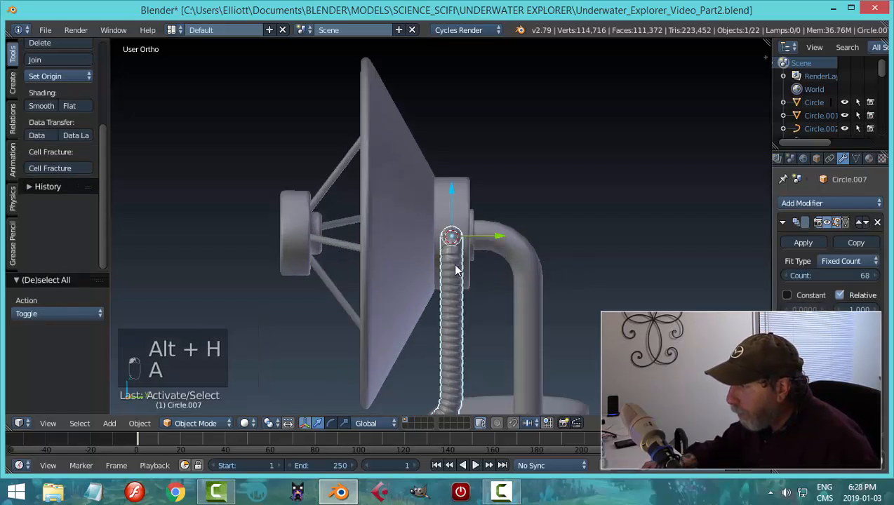
left_click_drag(495, 236, 497, 237)
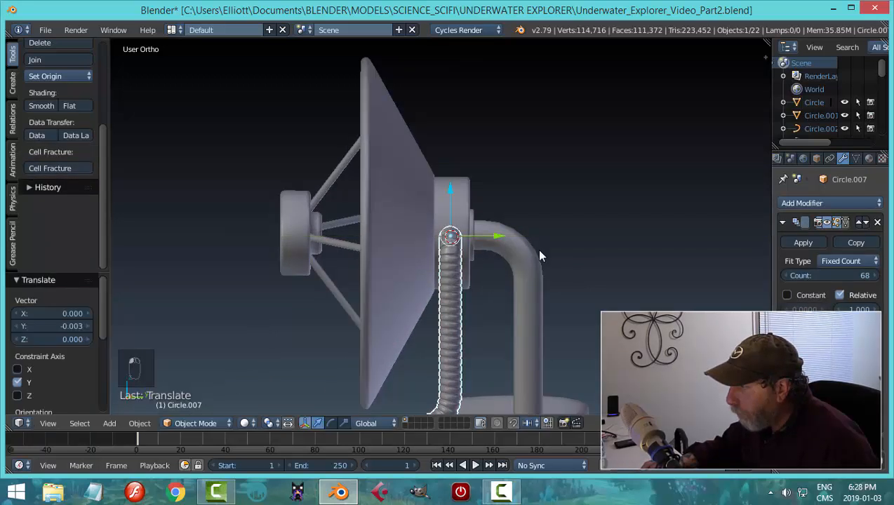
key("a")
middle_click_drag(569, 265, 523, 330)
key("ctrl+s")
Add a 32-vertex mesh circle with radius 1 at the hose's upper end on the rear hub
scroll(492, 268, "up", 3)
scroll(529, 346, "down", 3)
scroll(523, 329, "up", 4)
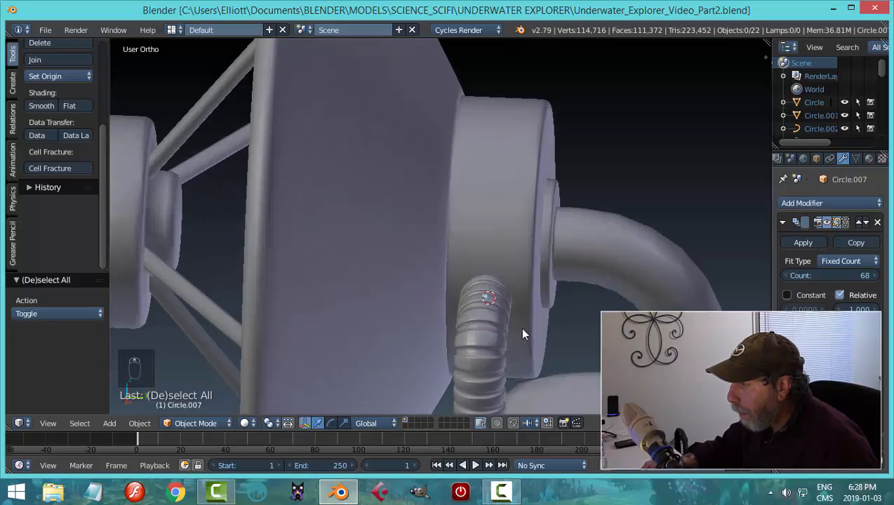
scroll(521, 329, "down", 4)
middle_click_drag(519, 286, 522, 274)
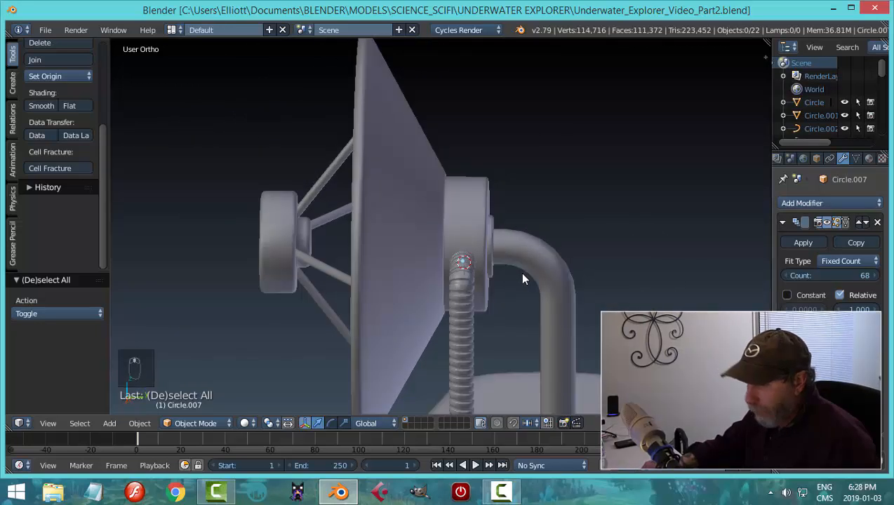
key("shift+a")
mouse_move(521, 273)
left_click(566, 295)
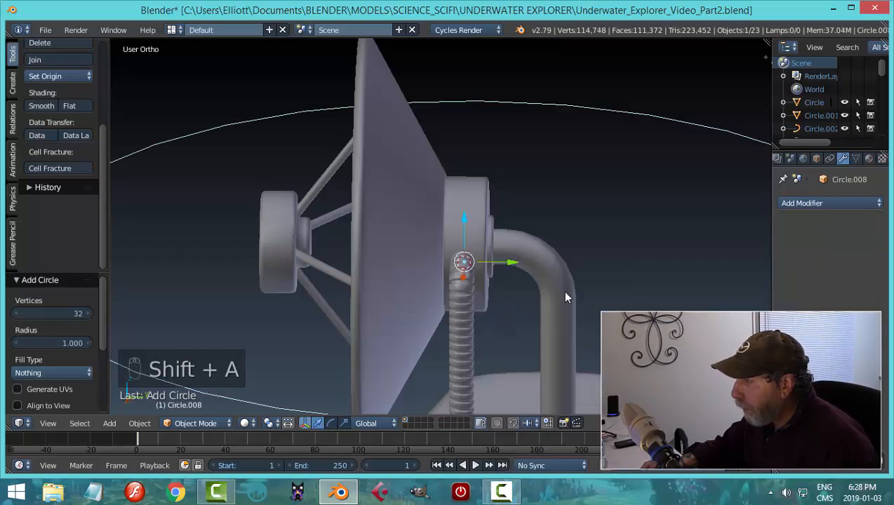
Rotate the new circle 90° about the Y axis so it faces the hose's end
scroll(593, 286, "down", 2)
key("r")
key("y")
key("9")
key("0")
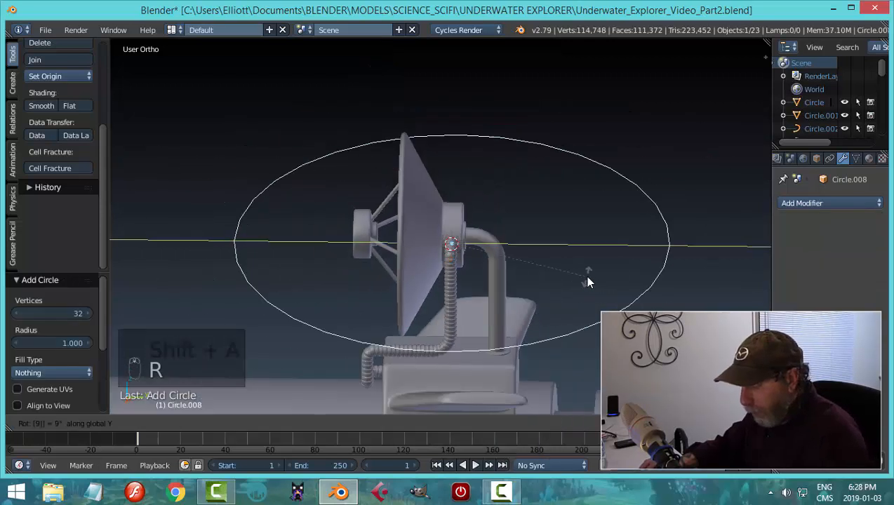
key("Return")
In Edit Mode, scale the circle by 0.05, 0.787 and 0.871 to fit just around the hose, and adjust it slightly along Y
key("Tab")
left_click(771, 284)
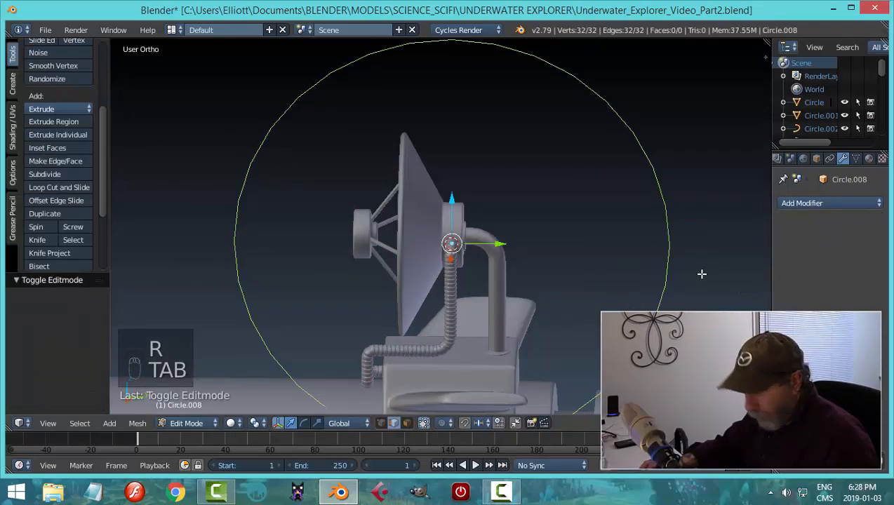
key("s")
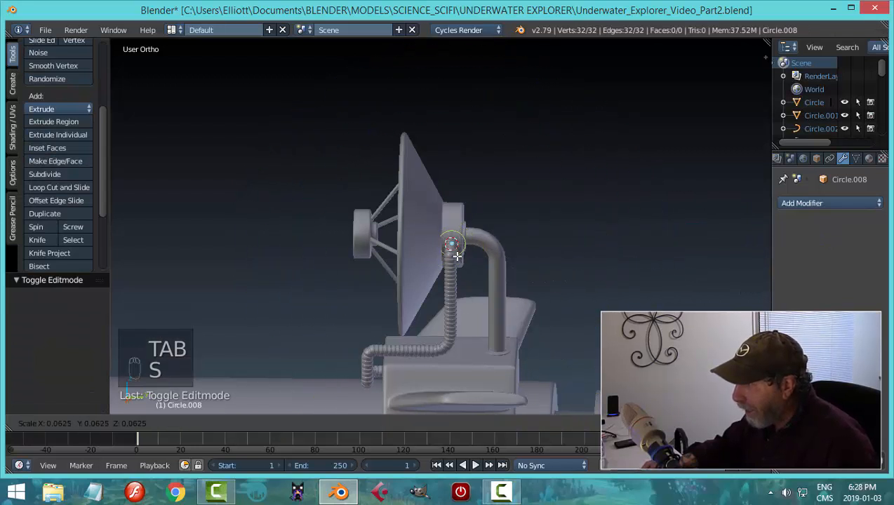
left_click(455, 252)
middle_click_drag(492, 268, 440, 284)
scroll(533, 301, "up", 4)
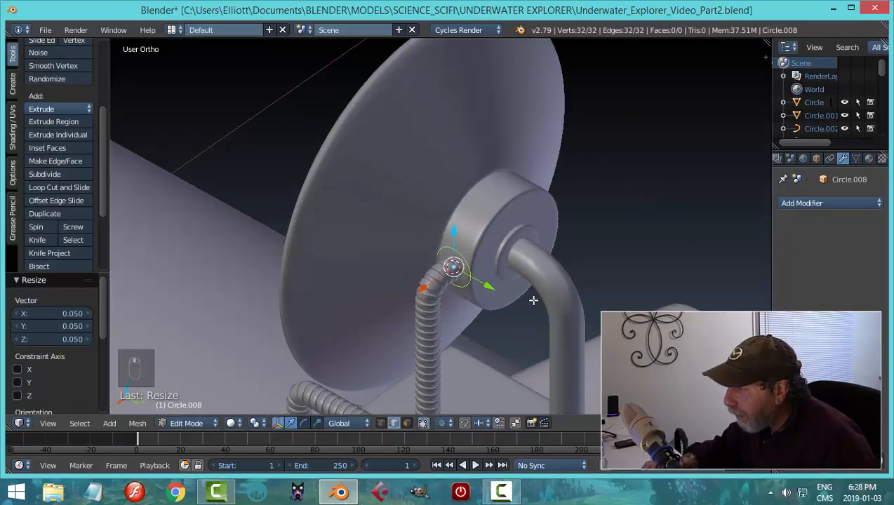
key("s")
left_click(507, 296)
scroll(507, 296, "up", 5)
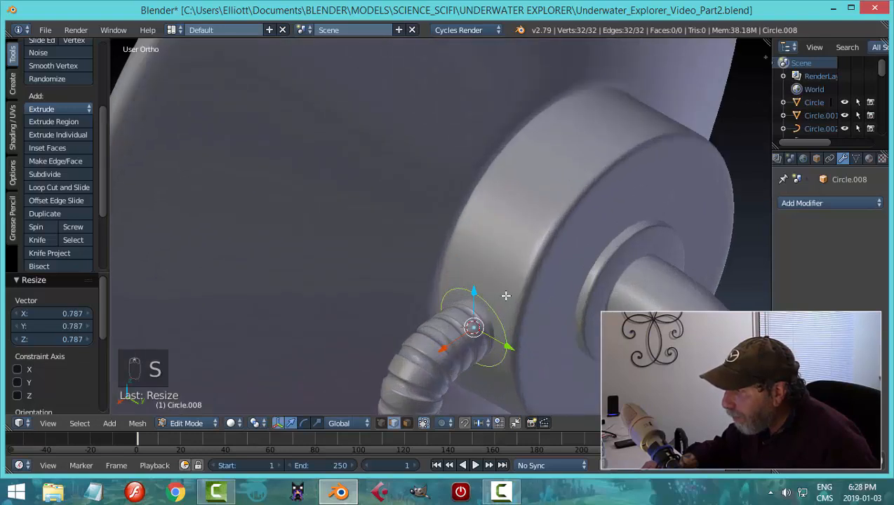
middle_click_drag(505, 295, 584, 315)
key("s")
left_click(582, 313)
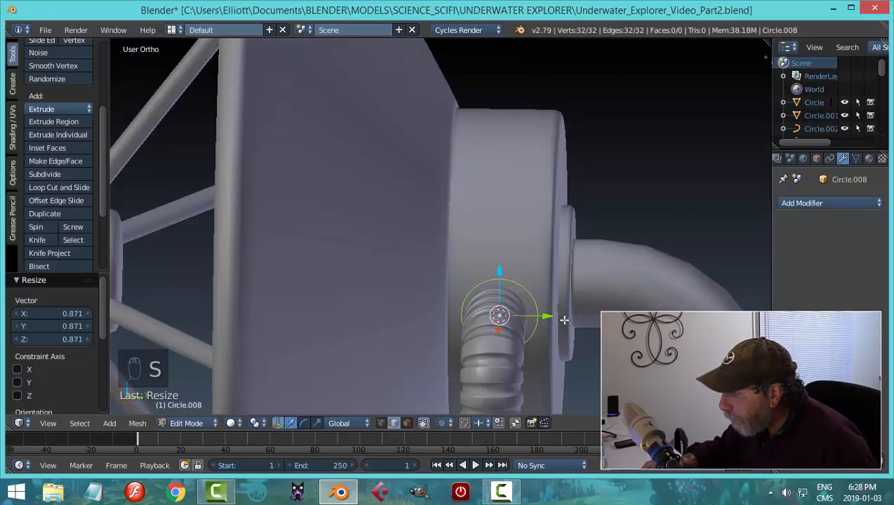
left_click_drag(555, 318, 551, 318)
Fill the circle with a face and extrude it 0.017 along X to form a collar around the hose's end
middle_click_drag(552, 318, 594, 329)
key("f")
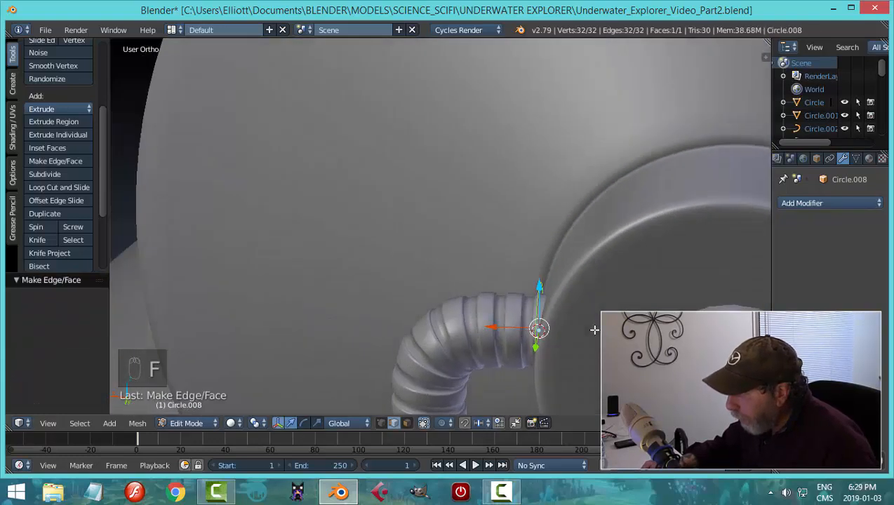
key("e")
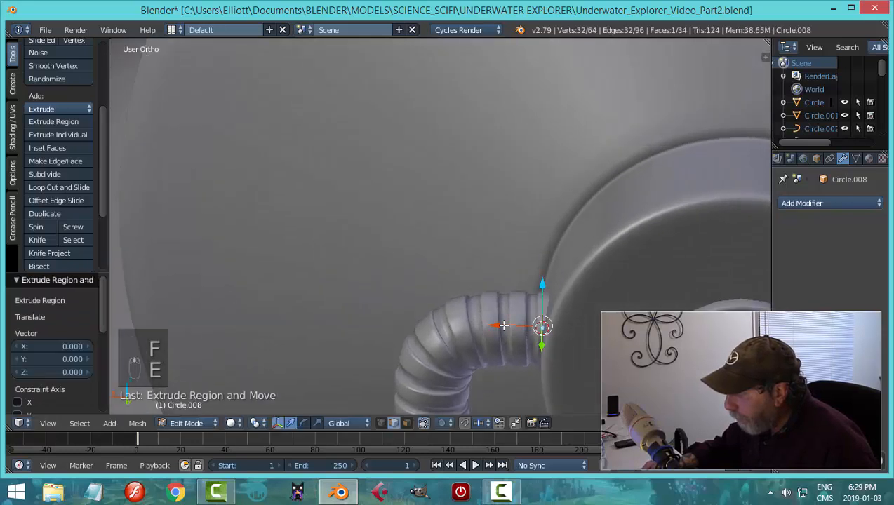
key("g")
key("x")
left_click(479, 324)
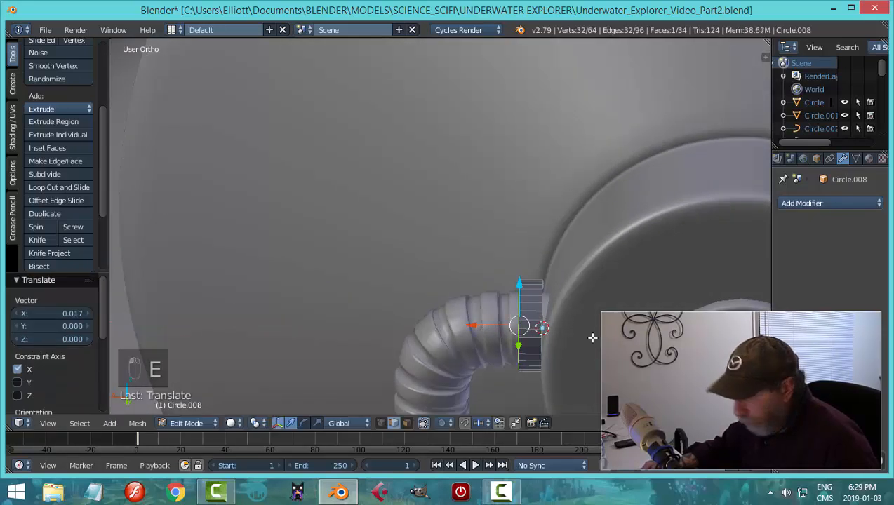
Move the whole collar slightly along X into the rear hub and return to Object Mode
key("a")
key("a")
key("a")
key("g")
key("x")
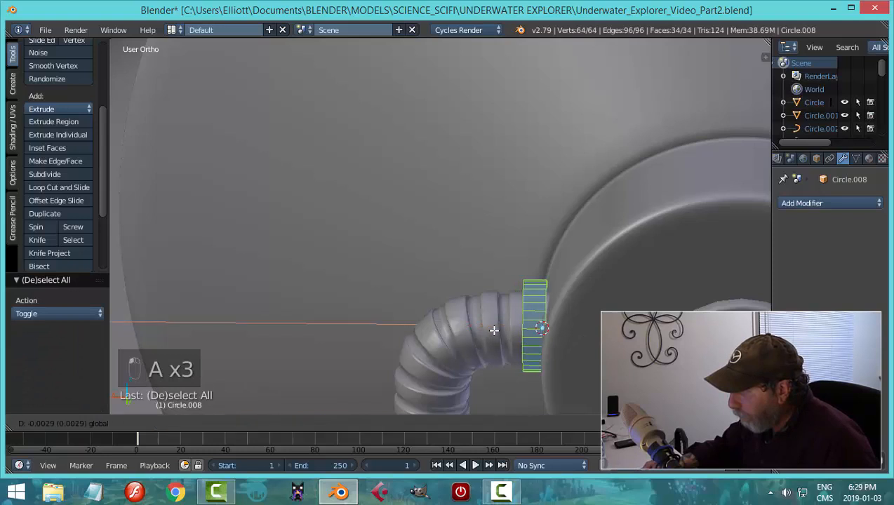
left_click(500, 332)
middle_click_drag(500, 332, 629, 338)
key("a")
key("Tab")
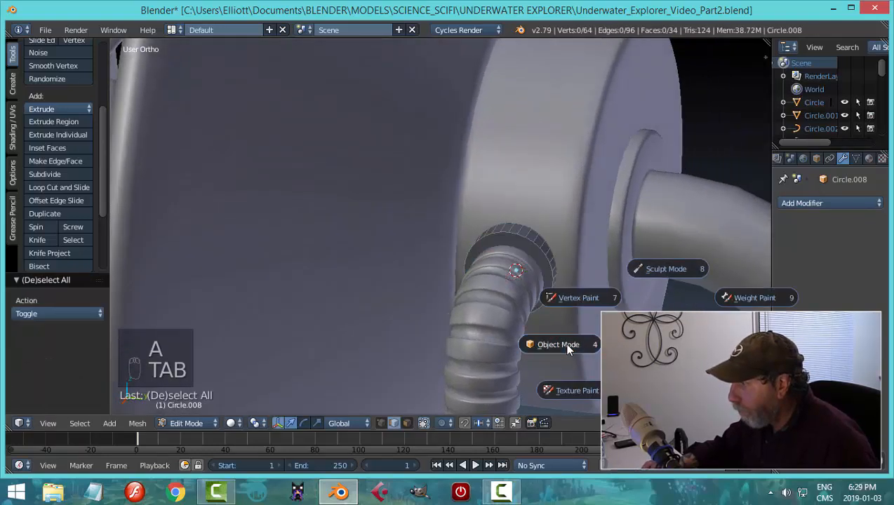
left_click(567, 347)
Bevel the collar's outer rim edge loop by 0.004 with 3 segments, and return to Object Mode
scroll(567, 347, "down", 2)
key("a")
key("a")
key("a")
middle_click_drag(566, 347, 529, 214)
scroll(559, 293, "down", 4)
scroll(558, 312, "up", 3)
right_click(528, 214)
key("Tab")
left_click(681, 235)
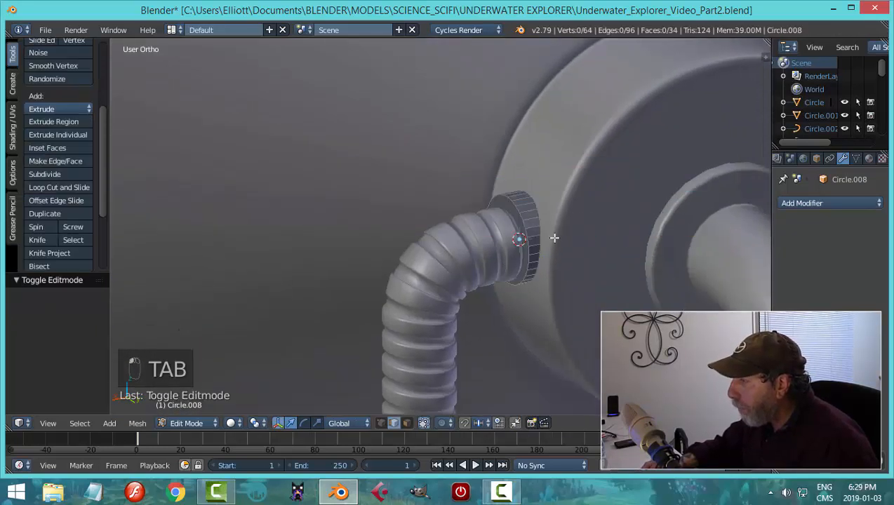
scroll(557, 231, "up", 3)
right_click(569, 186, "alt")
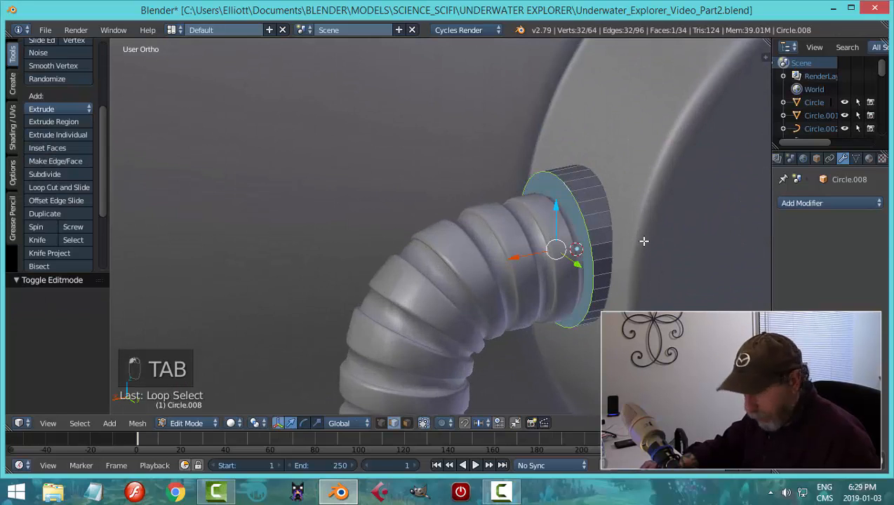
key("ctrl+b")
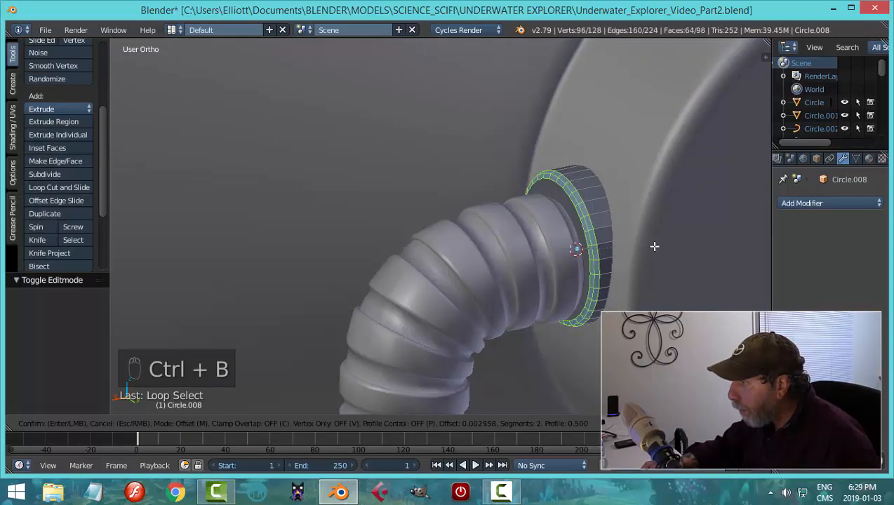
scroll(654, 246, "up", 1)
left_click(654, 246)
key("s")
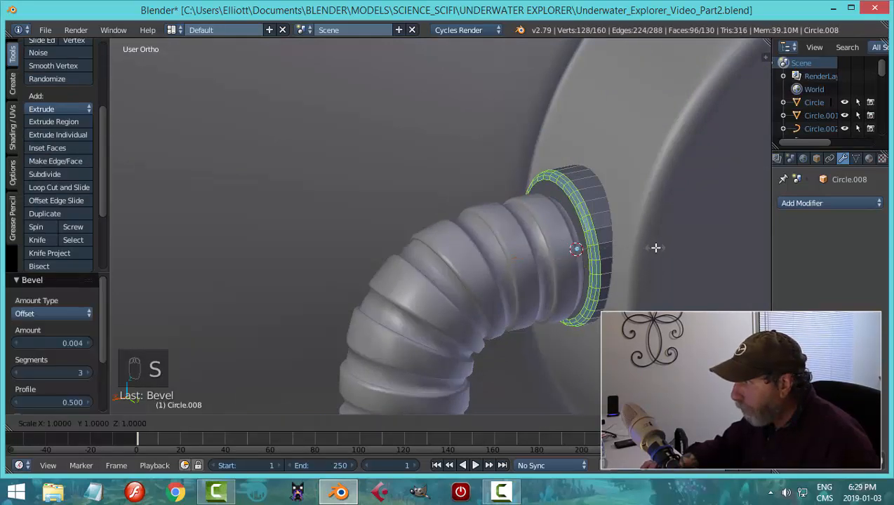
left_click(622, 248)
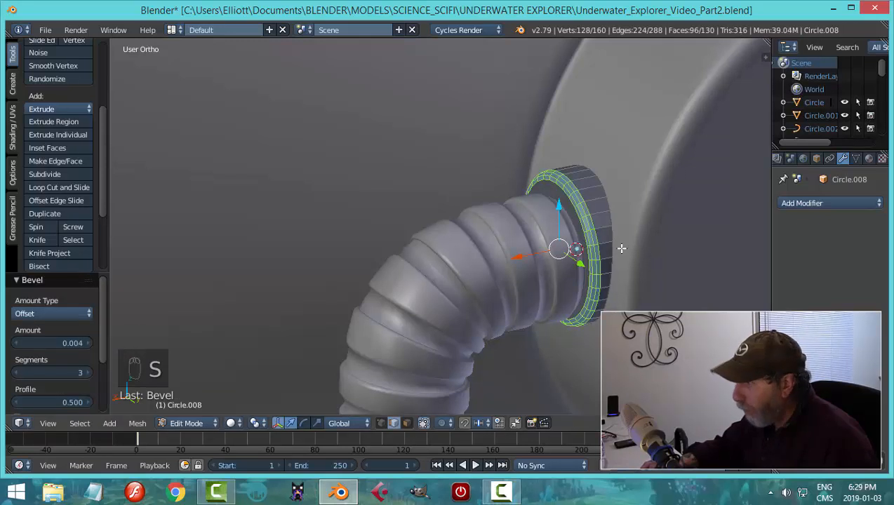
key("a")
key("Tab")
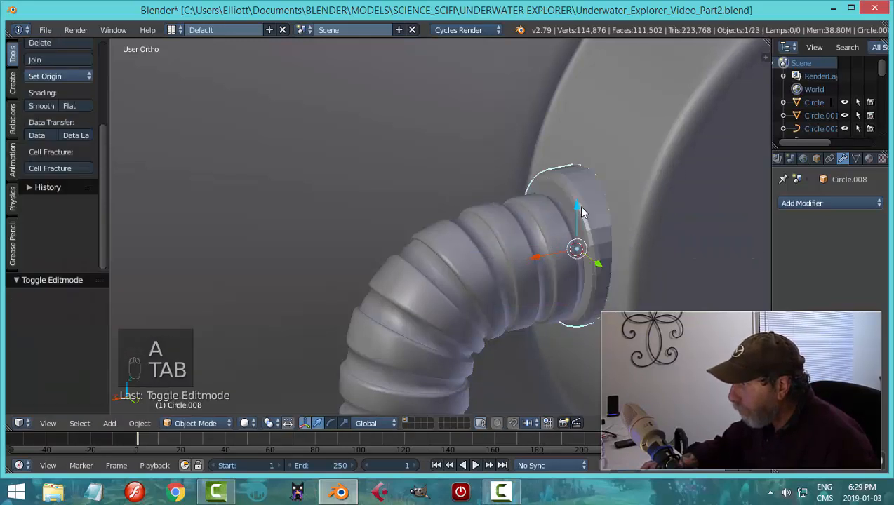
Move the collar at the rear hub -0.002 along Z and shade it smooth
left_click_drag(577, 206, 582, 212)
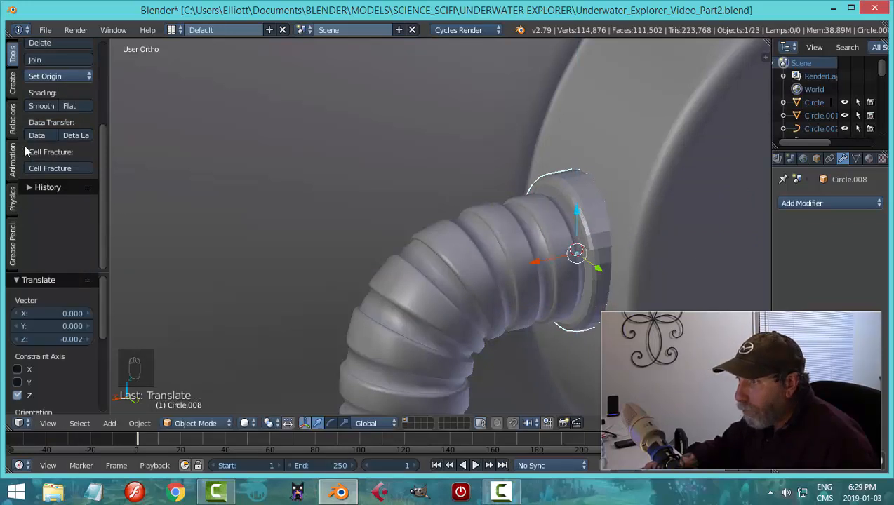
left_click(42, 106)
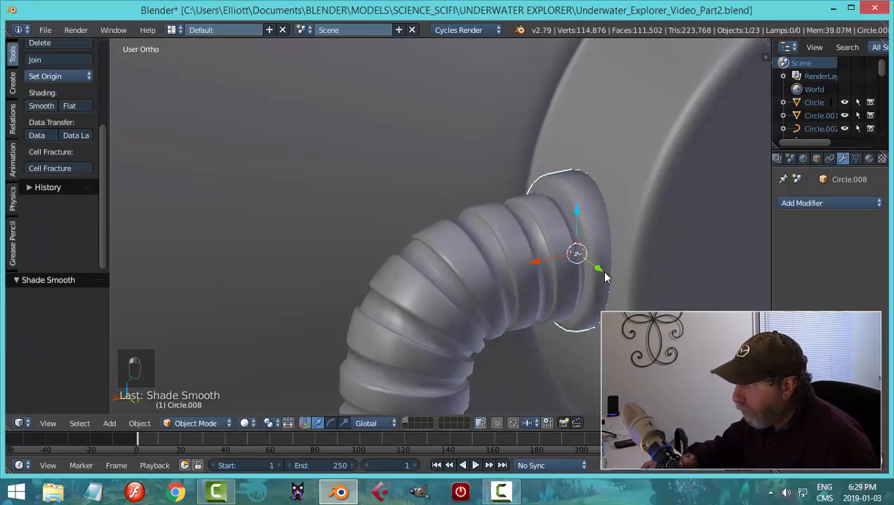
Add an edge loop around the collar's outer wall, slid almost to the wall's edge, and return to Object Mode
key("Tab")
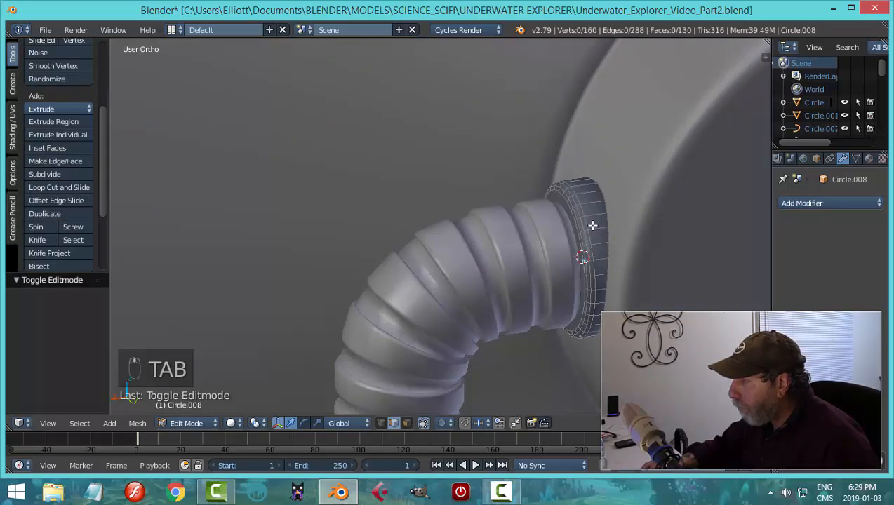
scroll(620, 212, "up", 2)
key("ctrl+r")
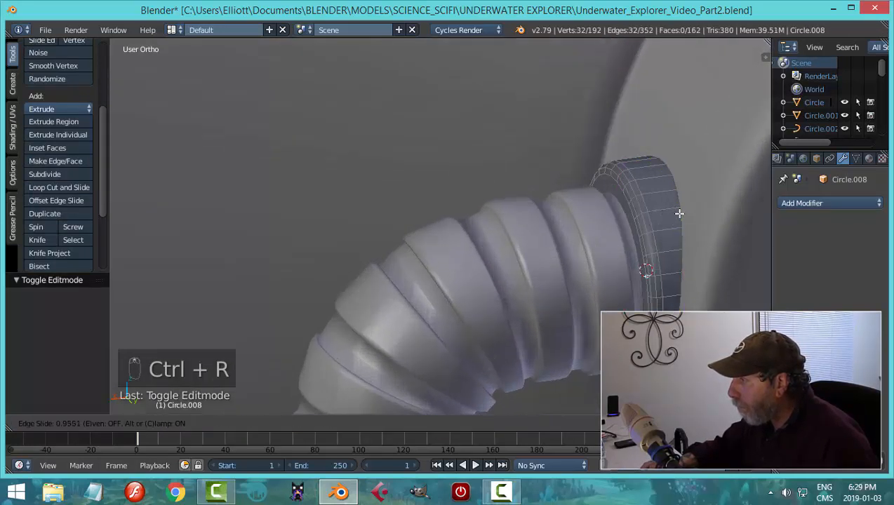
left_click(679, 211)
right_click(678, 212)
key("Tab")
left_click(567, 216)
In Edit Mode, add the edge loops along the beveled rim to the selection, shift them very slightly along X, and return to Object Mode
scroll(604, 243, "down", 2)
mouse_move(604, 244)
middle_mouse_down()
mouse_move(644, 238)
mouse_move(600, 239)
middle_mouse_up()
key("Tab")
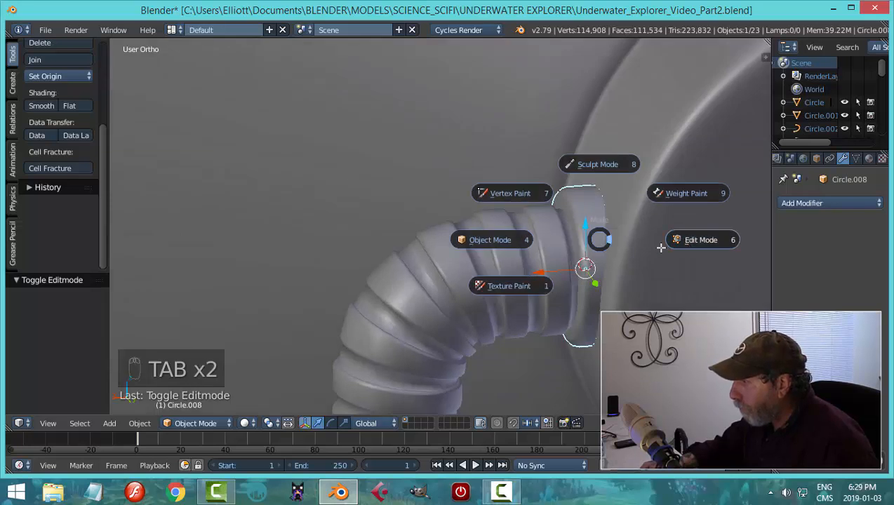
left_click(660, 244)
scroll(661, 237, "up", 3)
middle_click_drag(662, 237, 565, 256, "shift")
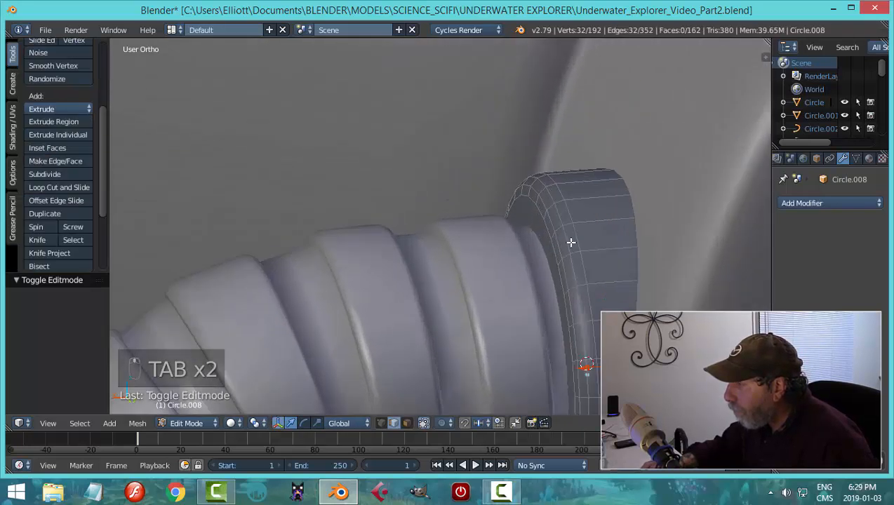
right_click(572, 239, "alt+shift")
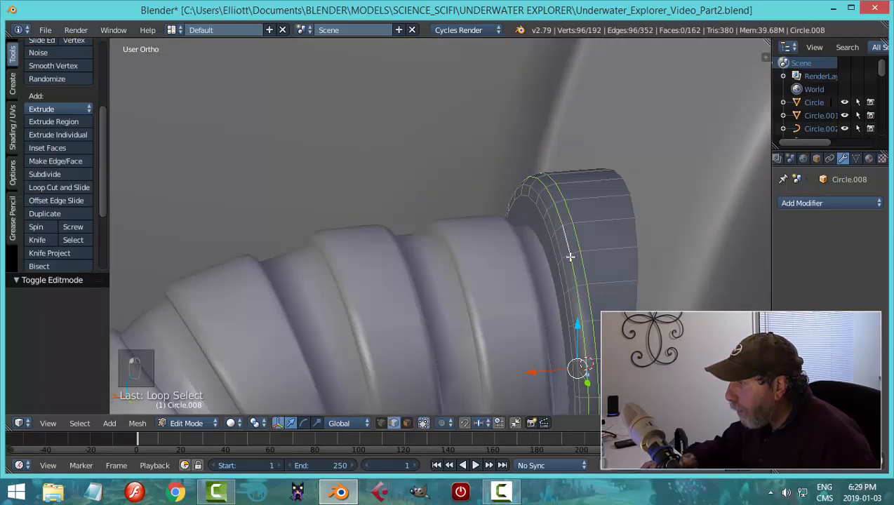
key("g")
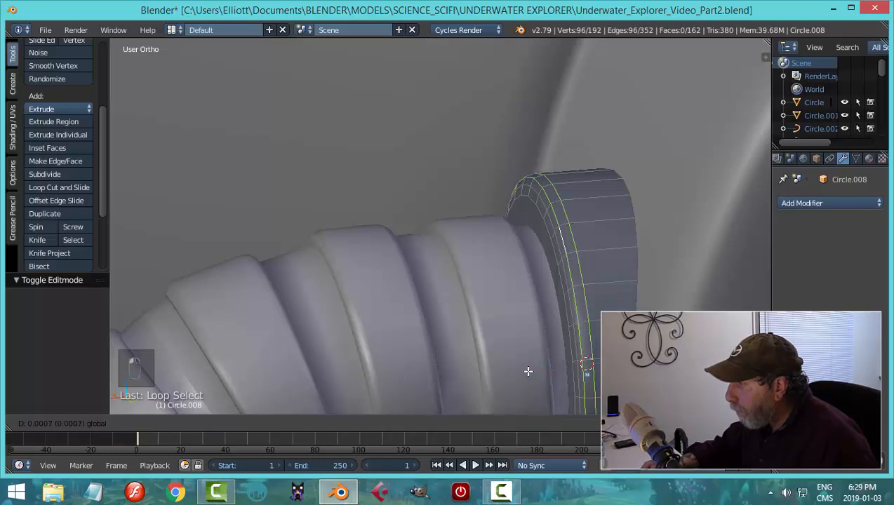
left_click(528, 370)
key("a")
key("Tab")
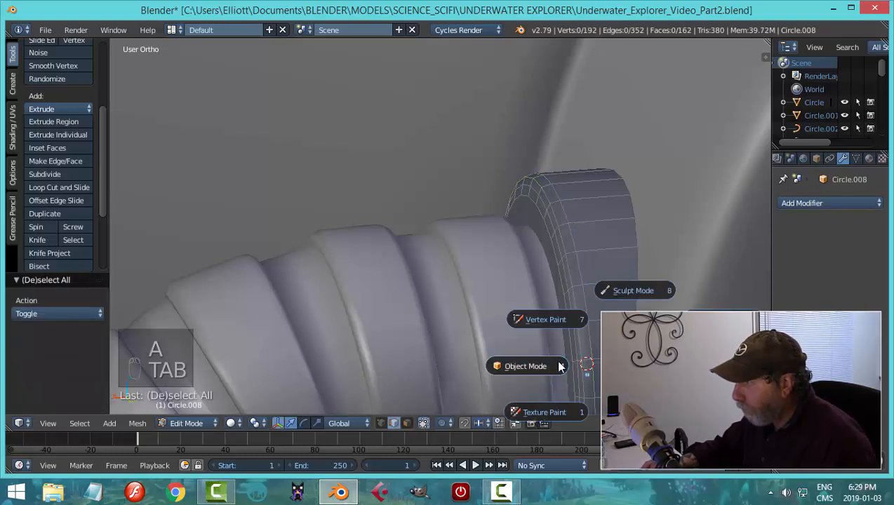
middle_click_drag(574, 350, 554, 357)
scroll(584, 339, "down", 8)
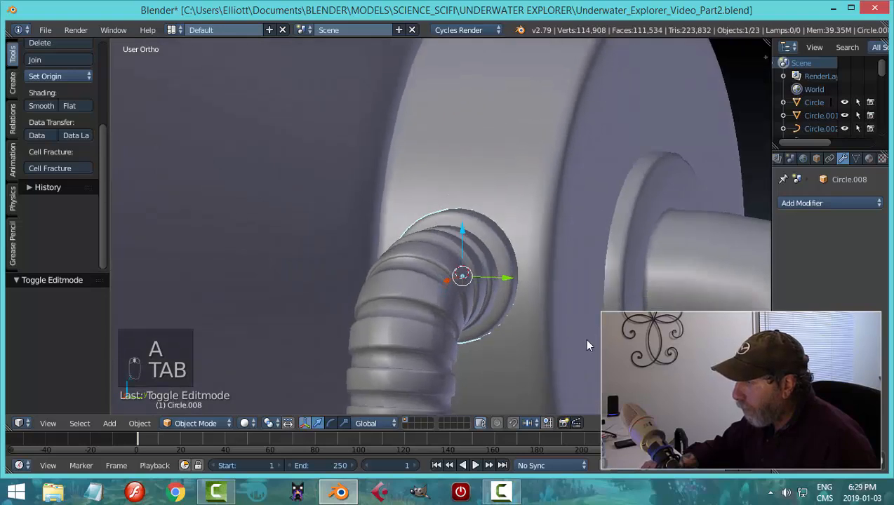
Scale the hub collar up uniformly by 1.116 and deselect it
key("a")
middle_click_drag(531, 327, 536, 309)
scroll(536, 314, "up", 6)
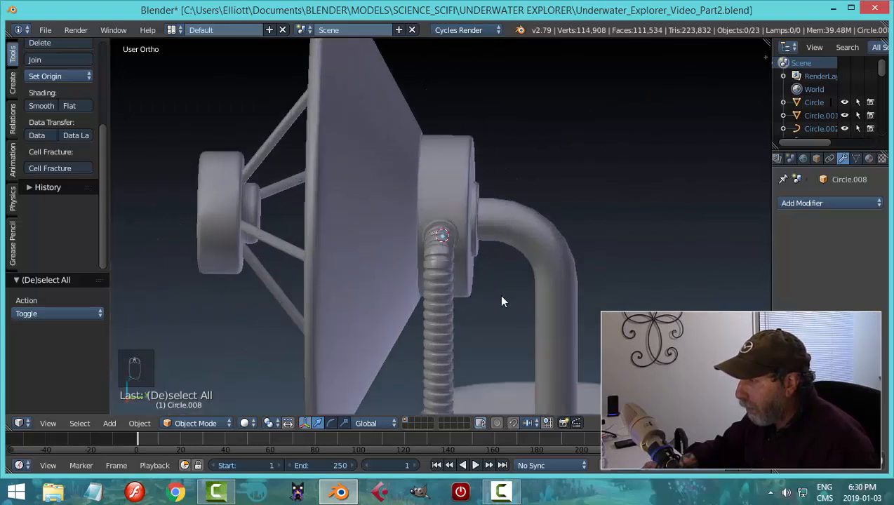
middle_click_drag(471, 229, 495, 276)
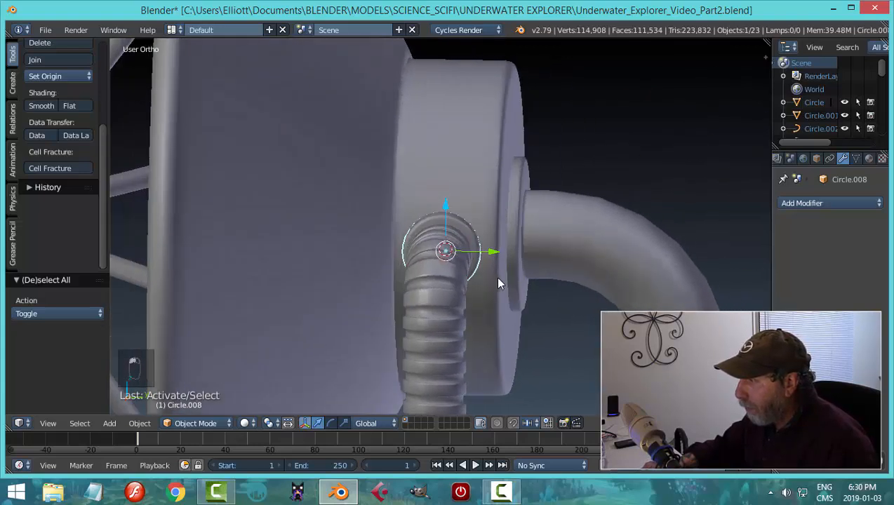
key("s")
left_click(504, 278)
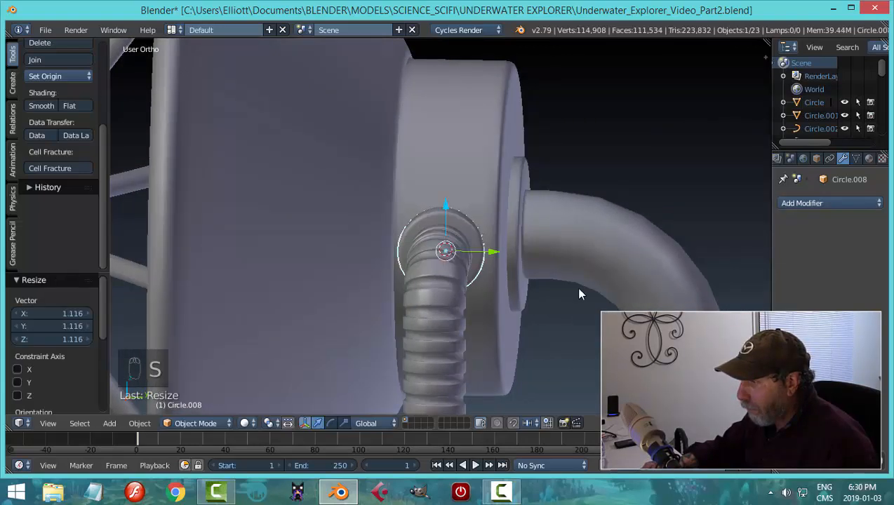
key("a")
Duplicate the hub collar in place and rotate the copy 90° about Z
middle_click_drag(575, 286, 471, 240)
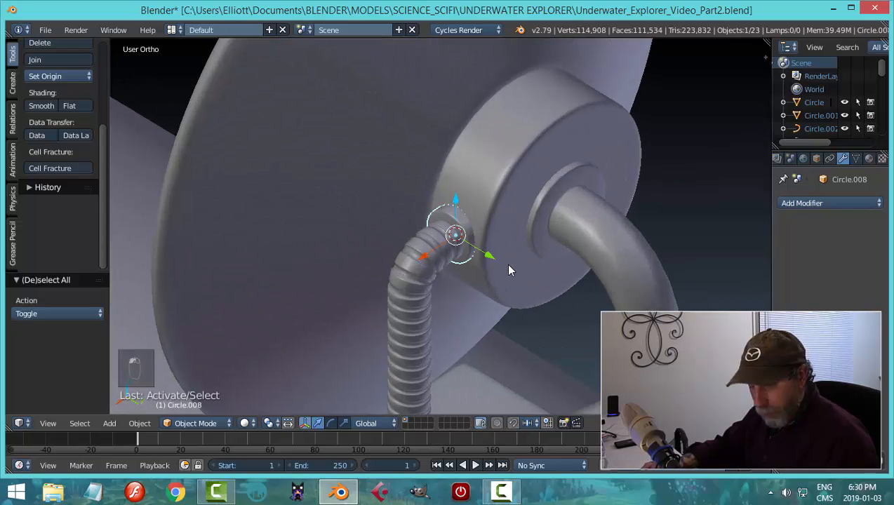
key("shift+d")
right_click(526, 313)
middle_click_drag(526, 312, 579, 305)
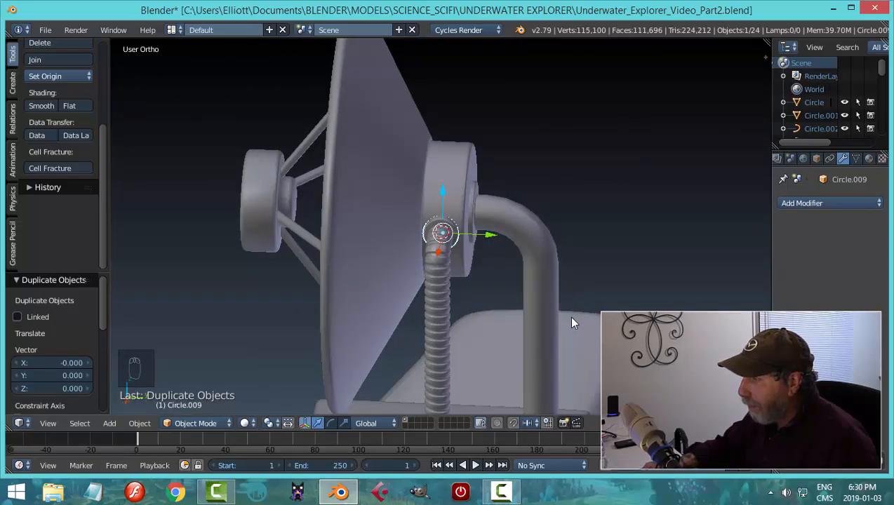
scroll(568, 317, "down", 4)
middle_click_drag(499, 345, 494, 338)
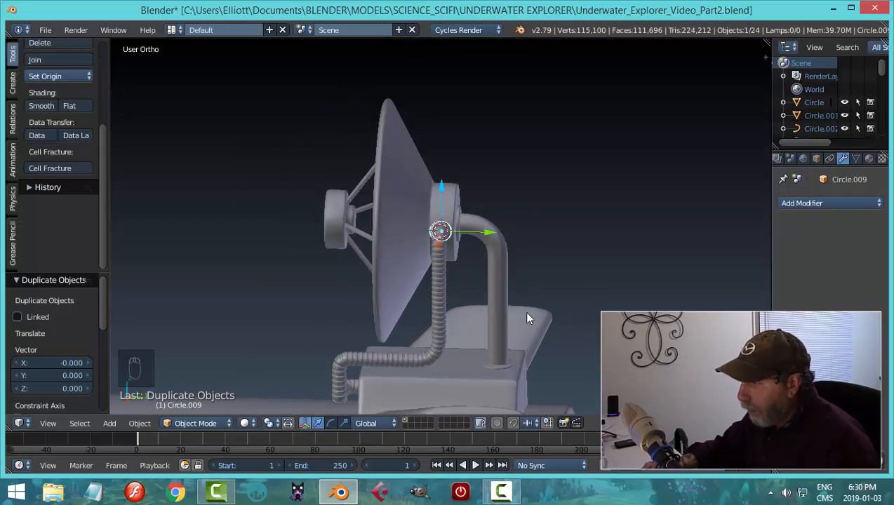
key("r")
key("z")
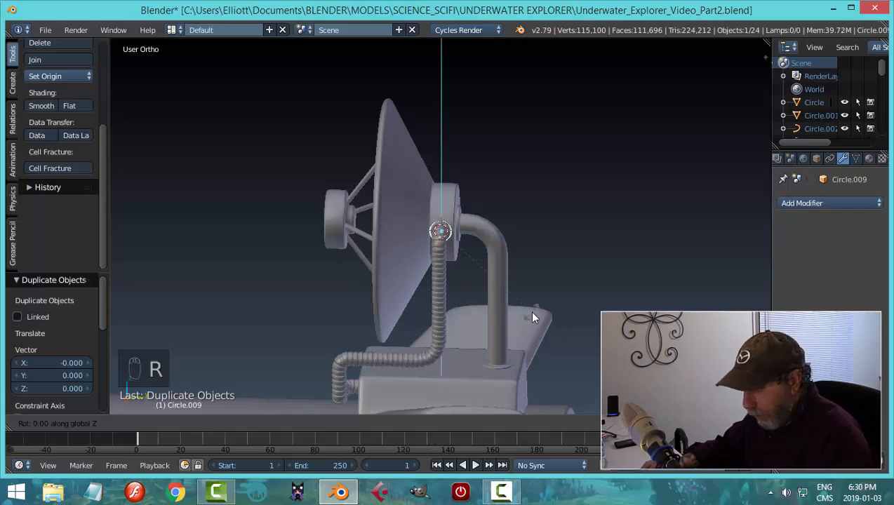
key("9")
key("0")
key("Return")
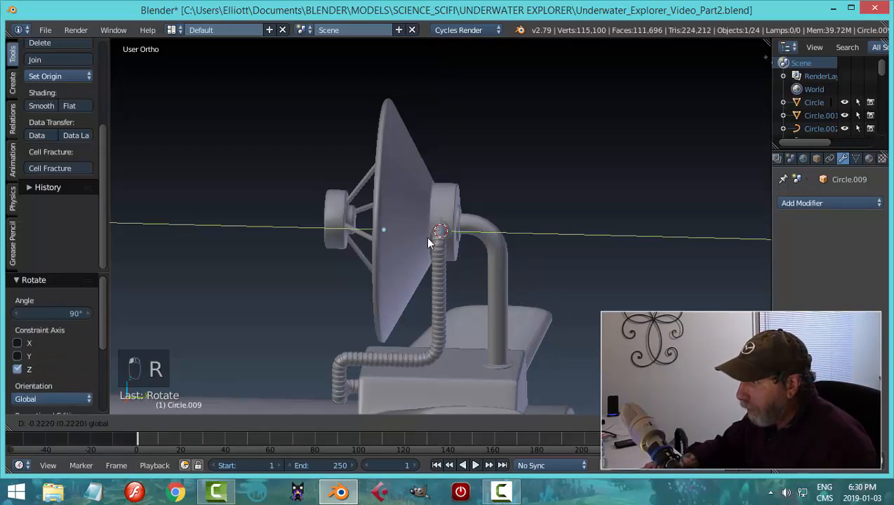
Move the collar copy -0.320 along Y and -0.639 along Z to the front of the antenna's base box
left_click(411, 244)
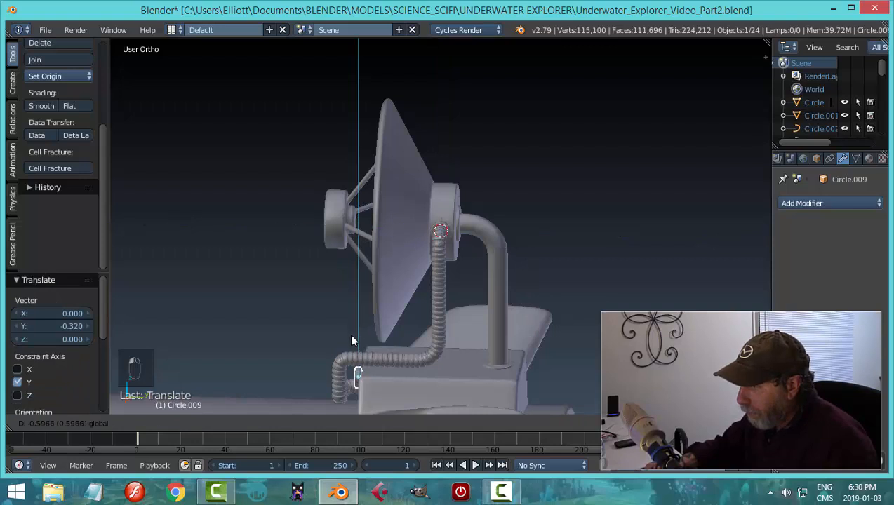
left_click(351, 343)
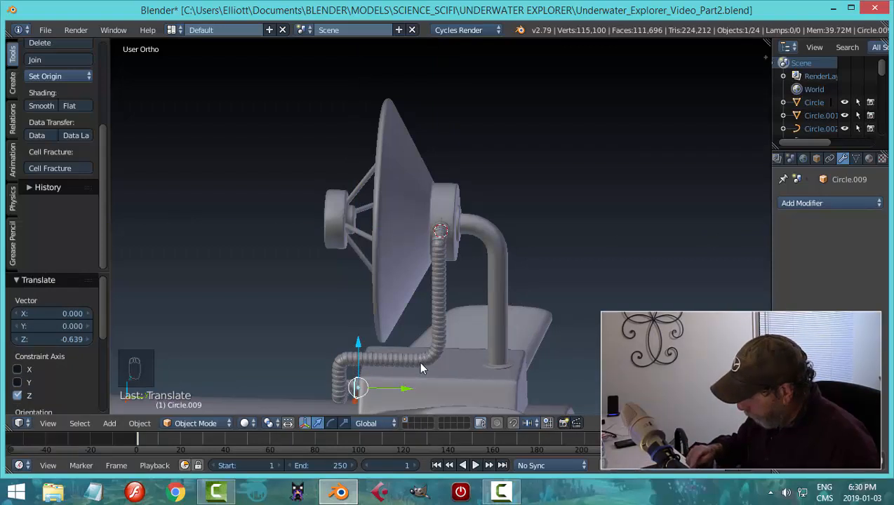
Align the collar copy with the hose's lower end by moving it -0.101 along X, slightly down along Z, and 0.009 back along X
key("KP_Decimal")
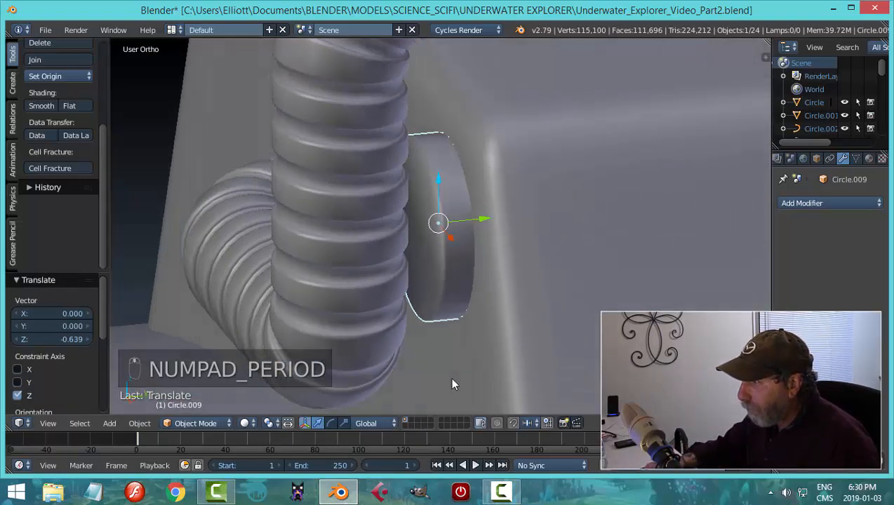
middle_click_drag(452, 383, 573, 375)
key("KP_1")
scroll(581, 368, "down", 2)
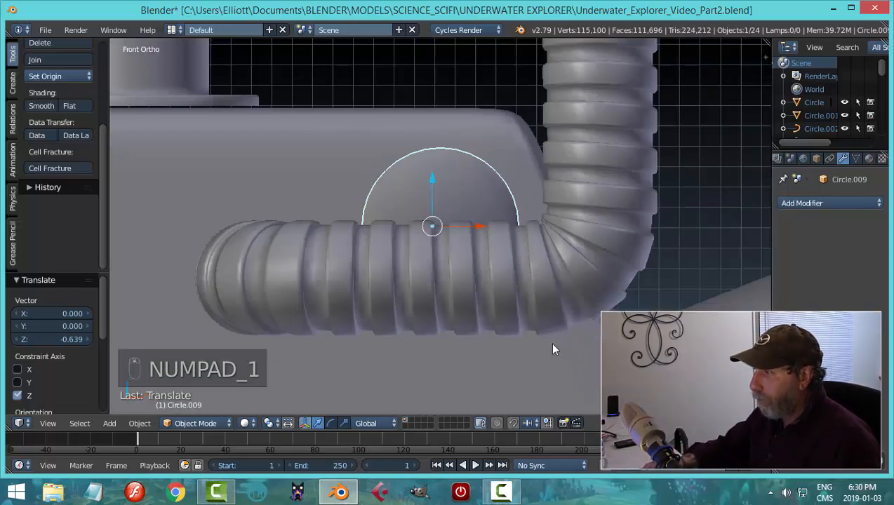
left_click_drag(486, 226, 373, 228)
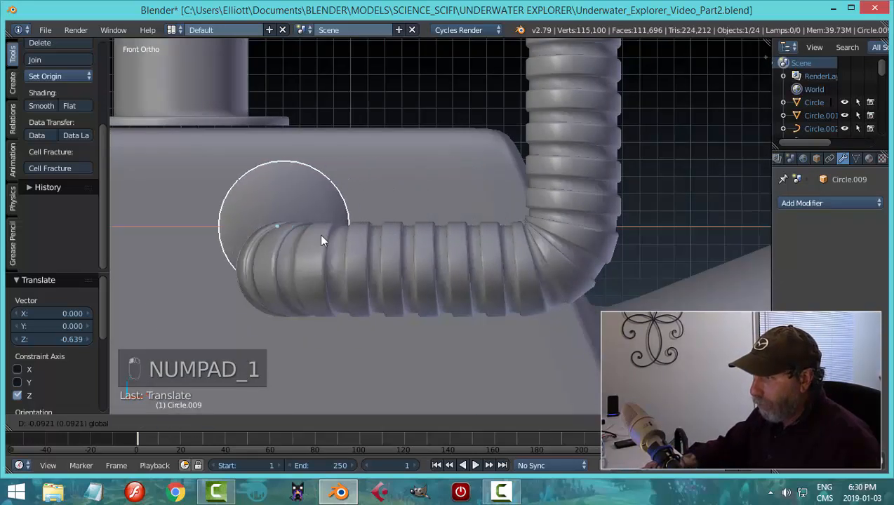
left_click_drag(320, 240, 314, 235)
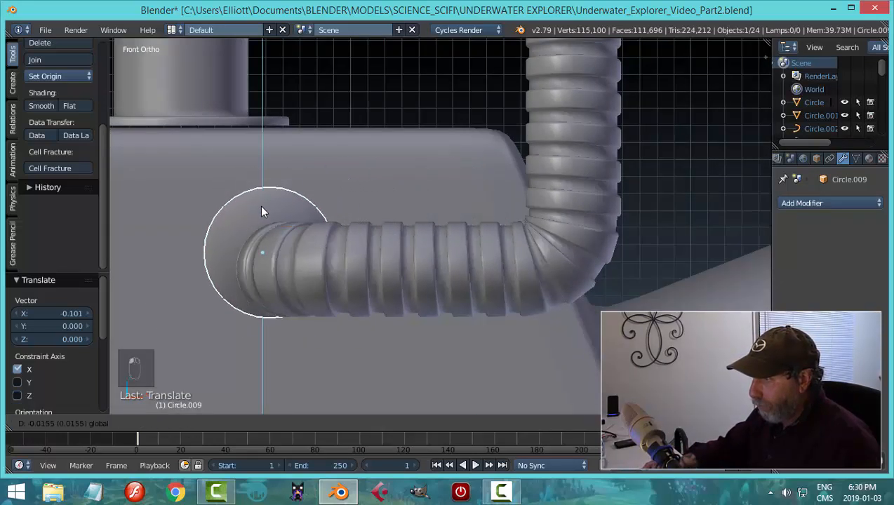
left_click_drag(259, 205, 262, 220)
middle_click_drag(309, 235, 335, 300)
left_click_drag(363, 201, 371, 215)
middle_click_drag(371, 242, 529, 213)
scroll(350, 290, "up", 2)
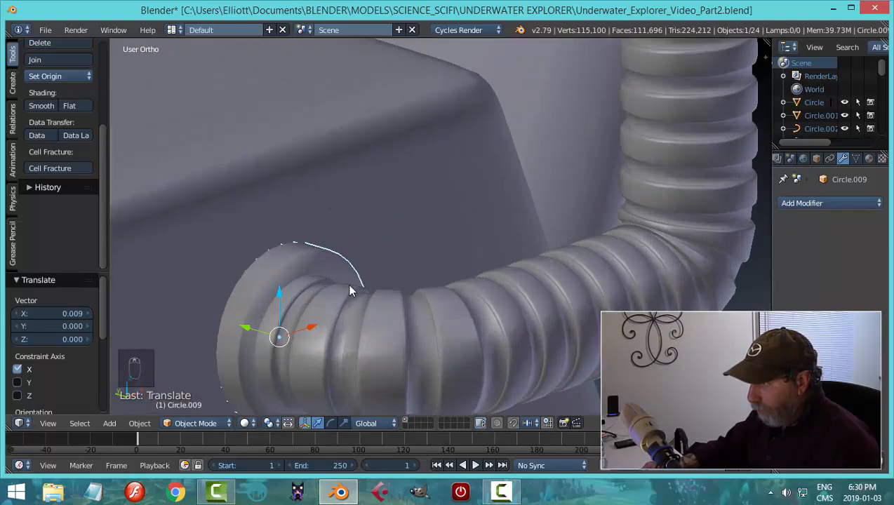
Inset the front face of the base collar by about 0.01 in face select mode and return to Object Mode
middle_click_drag(351, 291, 389, 264)
left_click(454, 263)
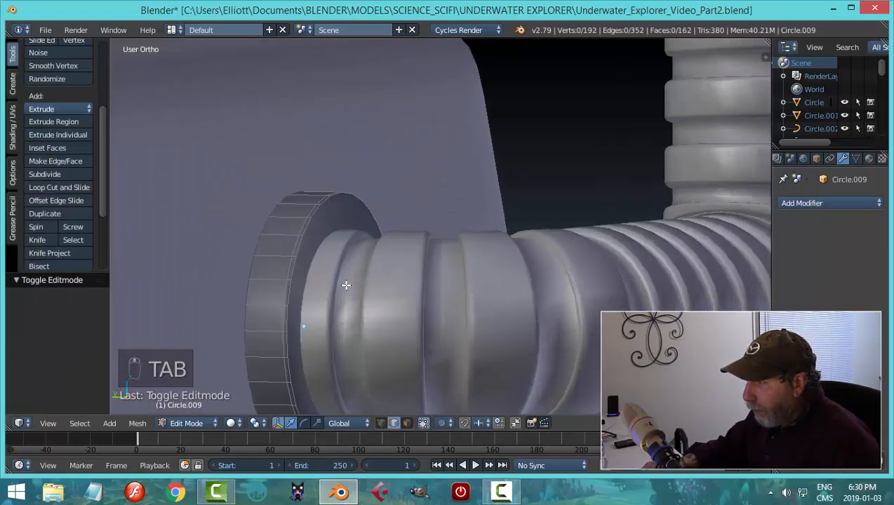
scroll(368, 240, "up", 2)
key("ctrl+Tab")
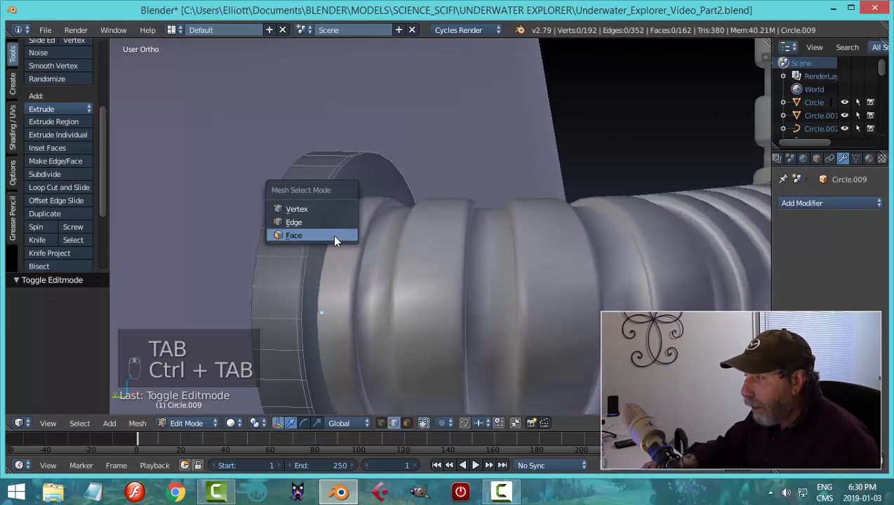
left_click(333, 234)
right_click(349, 189)
key("i")
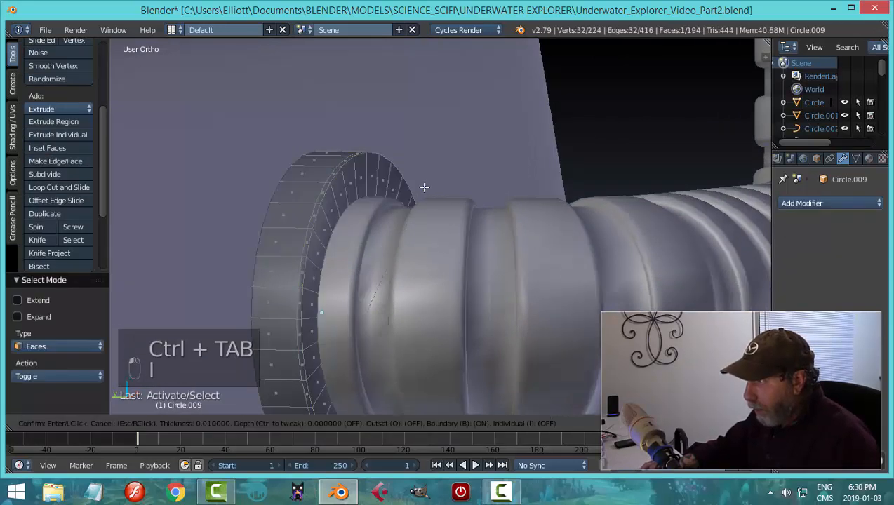
left_click(425, 187)
key("Tab")
left_click(344, 186)
Add an edge loop around the base collar's outer wall, slide it into place, and return to Object Mode with the collar deselected
scroll(423, 181, "down", 4)
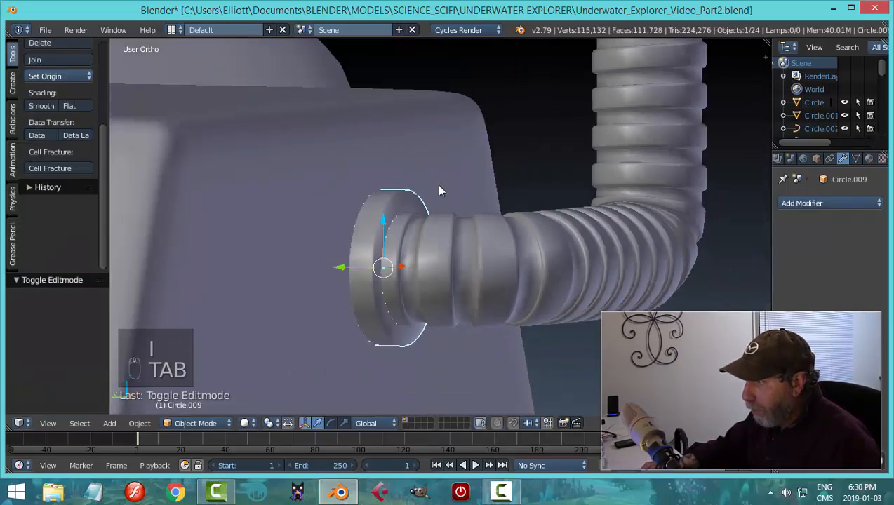
key("a")
key("a")
middle_click_drag(420, 184, 397, 211)
key("Tab")
left_click(493, 209)
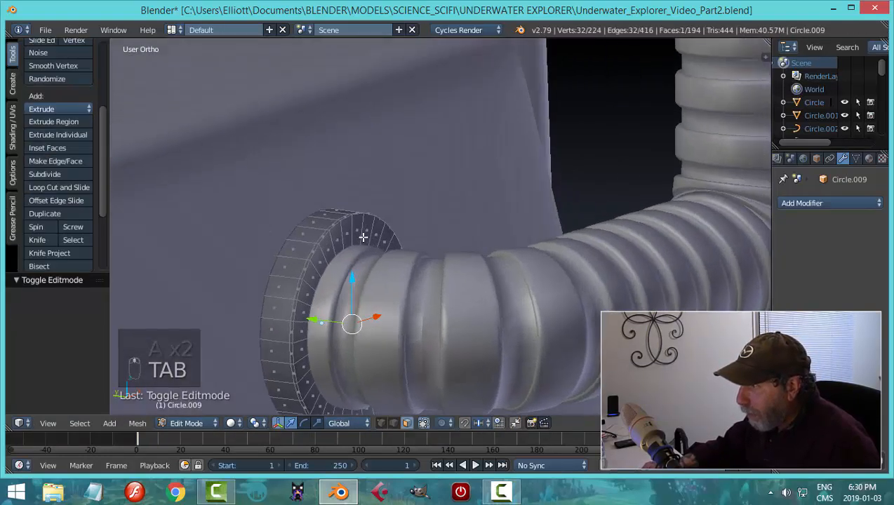
middle_click_drag(363, 237, 348, 241)
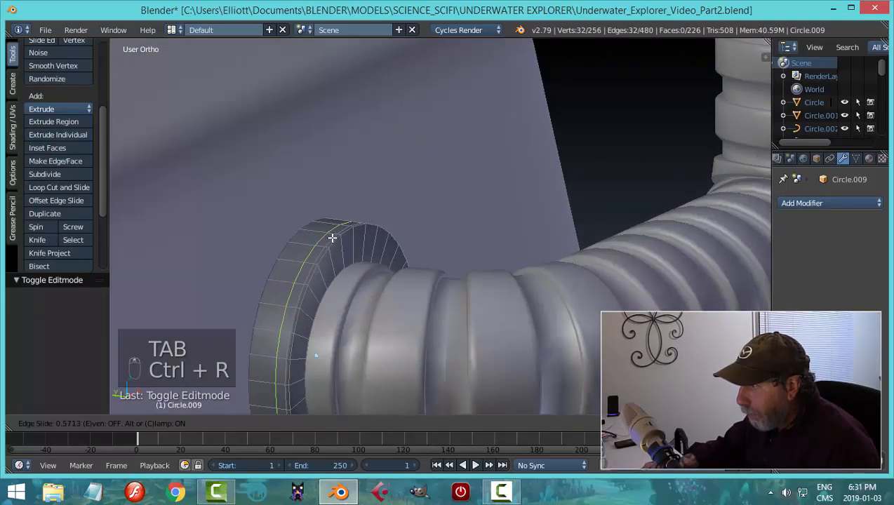
key("Tab")
left_click(314, 238)
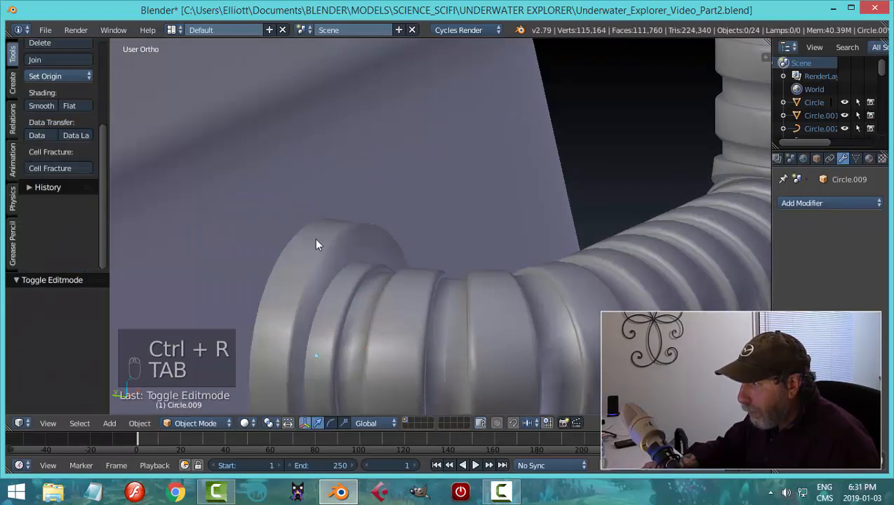
Save the file, overwriting Underwater_Explorer_Video_Part2.blend
middle_click_drag(314, 237, 459, 232)
scroll(491, 252, "down", 3)
key("ctrl+s")
left_click(491, 269)
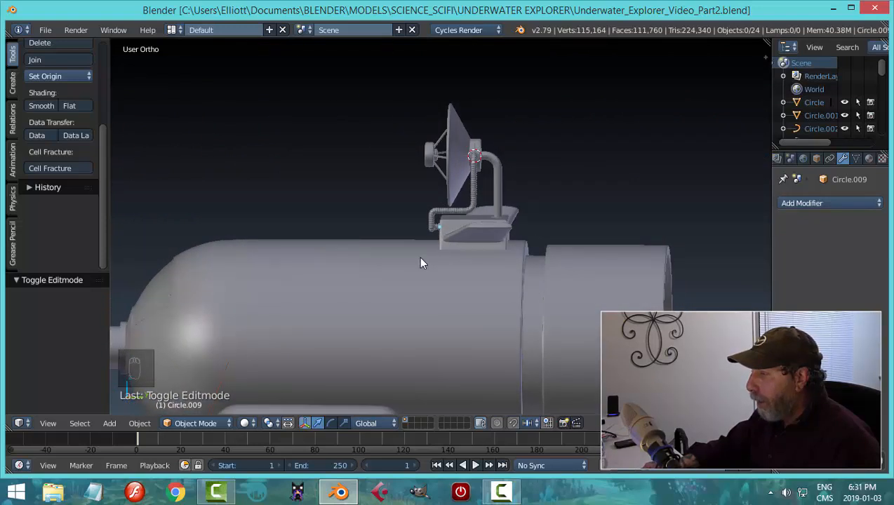
mouse_move(420, 259)
middle_mouse_down()
mouse_move(525, 263)
mouse_move(597, 249)
mouse_move(678, 268)
mouse_move(501, 279)
mouse_move(416, 260)
middle_mouse_up()
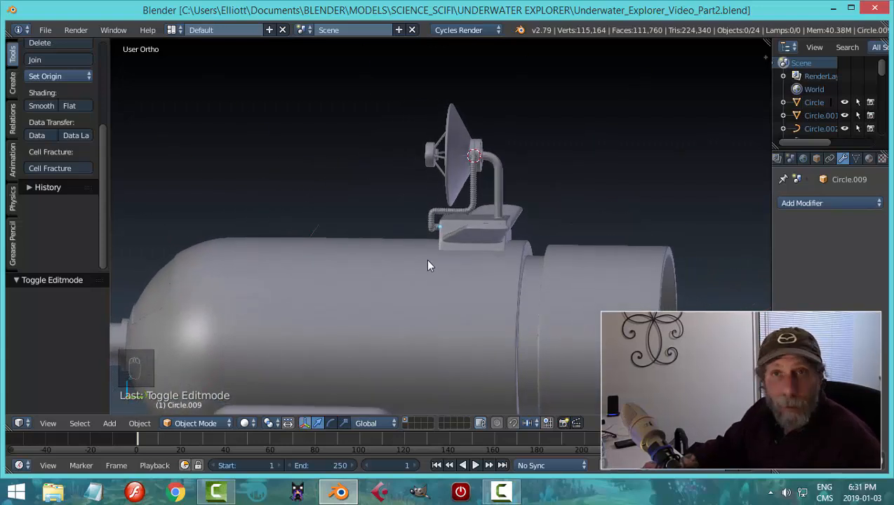
scroll(498, 267, "up", 3)
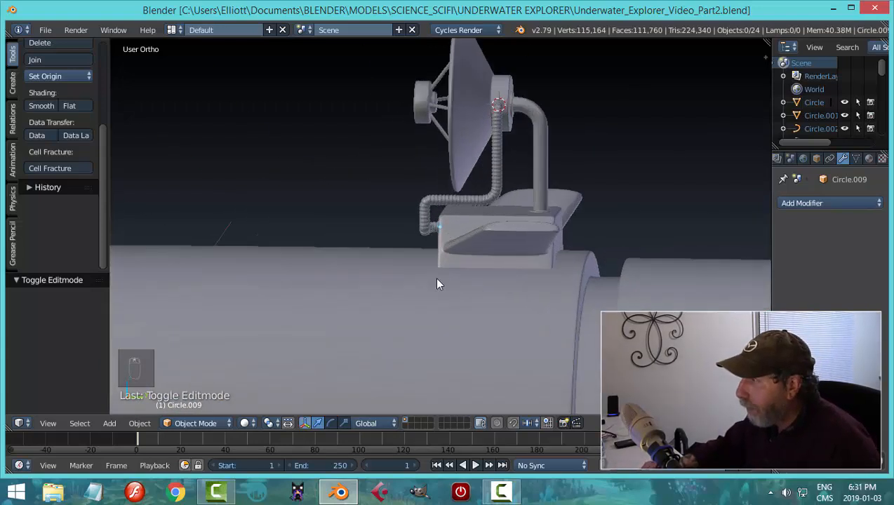
Duplicate the base collar and move the copy along X onto the clear area of the base's front face
middle_click_drag(437, 278, 616, 289)
scroll(402, 247, "up", 5)
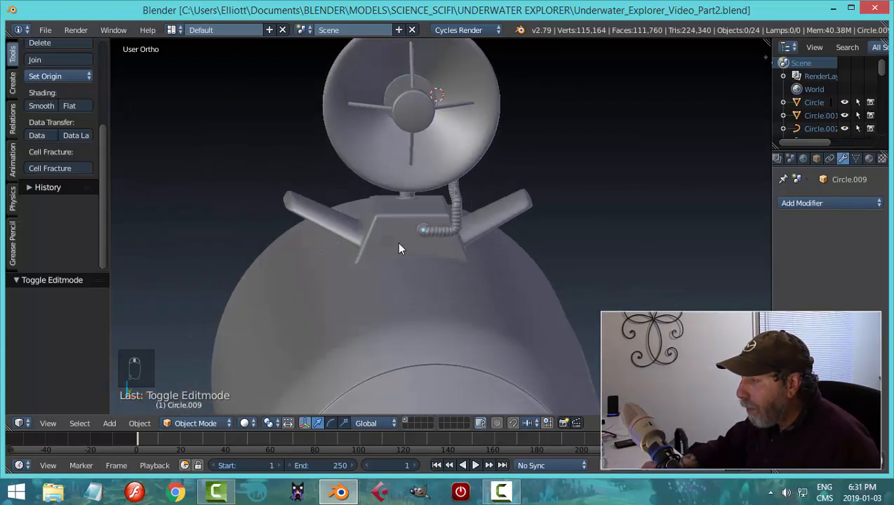
middle_click_drag(409, 258, 386, 256)
scroll(385, 229, "up", 4)
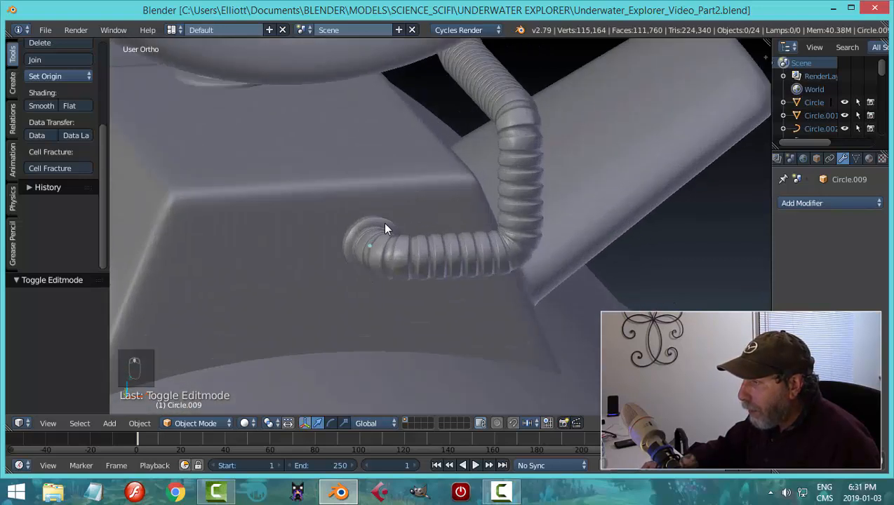
key("shift+d")
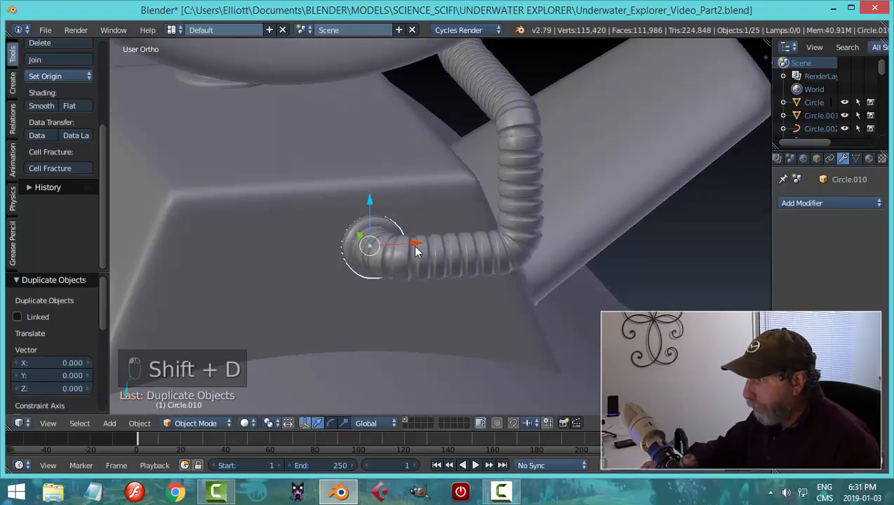
key("x")
left_click(280, 272)
Extrude the inner circular face of the collar copy outward by 0.006 in face select mode
middle_click_drag(280, 268, 402, 247)
key("Tab")
left_click(349, 275)
scroll(286, 296, "up", 3)
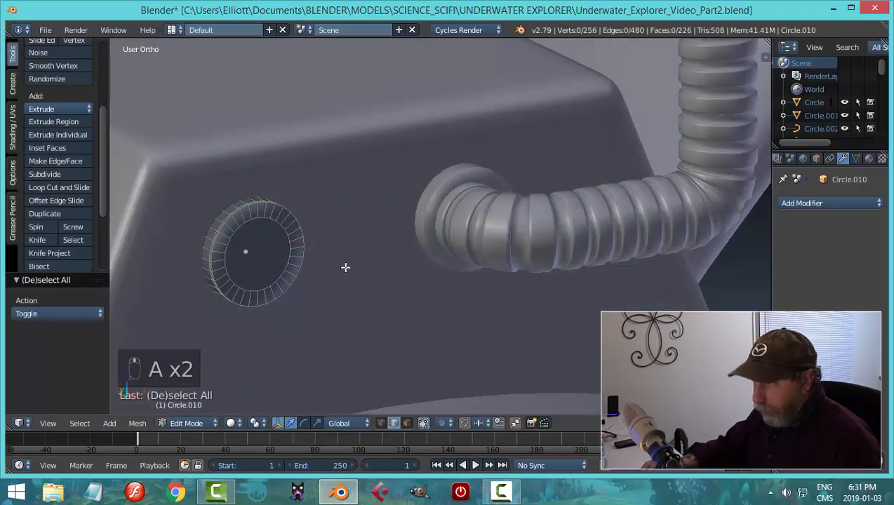
middle_click_drag(346, 267, 364, 279)
key("ctrl+Tab")
left_click(353, 265)
right_click(296, 258)
key("e")
left_click(374, 286)
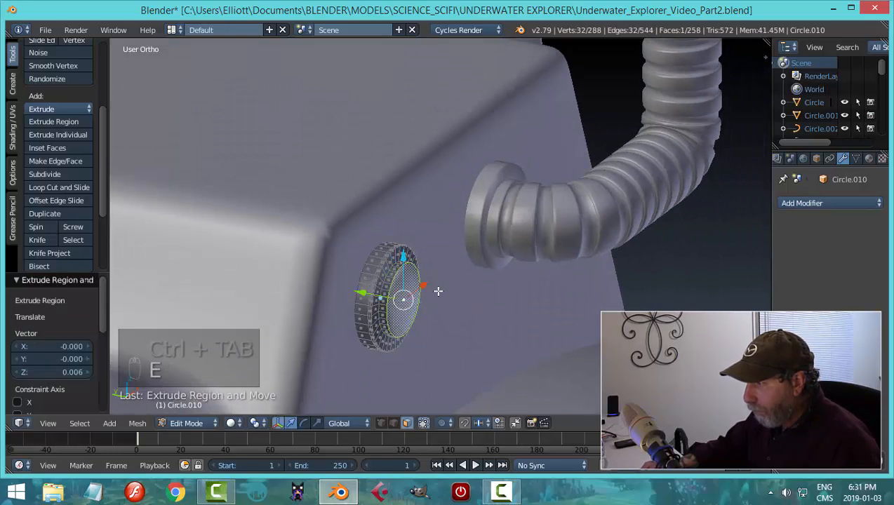
Bevel the extruded centre's rim with 2 segments and an offset of about 0.002, deselect, and return to Object Mode
key("ctrl+b")
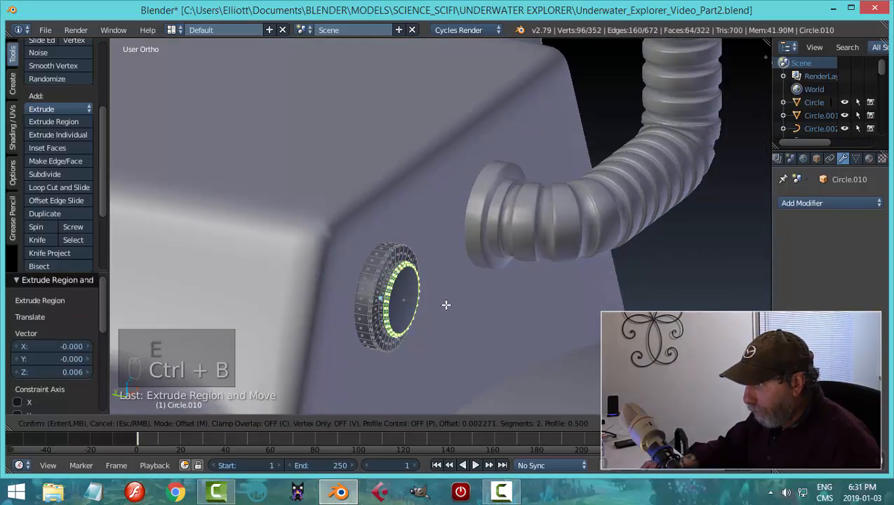
left_click(445, 305)
key("a")
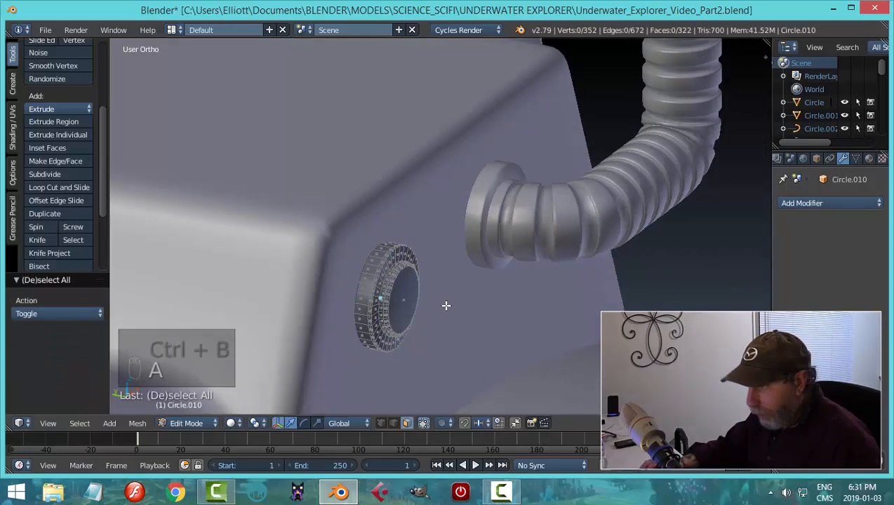
left_click(376, 306)
Add an edge loop on the copy's front ring, slide it toward the raised centre, and return to Object Mode
scroll(449, 304, "down", 3)
middle_click_drag(484, 305, 409, 296)
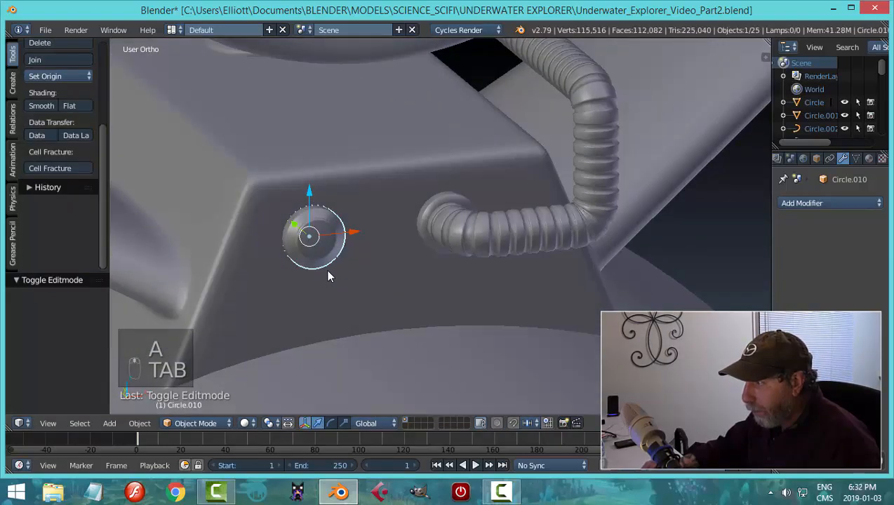
scroll(309, 271, "up", 3)
middle_click_drag(276, 270, 437, 300, "shift")
scroll(433, 289, "up", 2)
key("Tab")
left_click(467, 294)
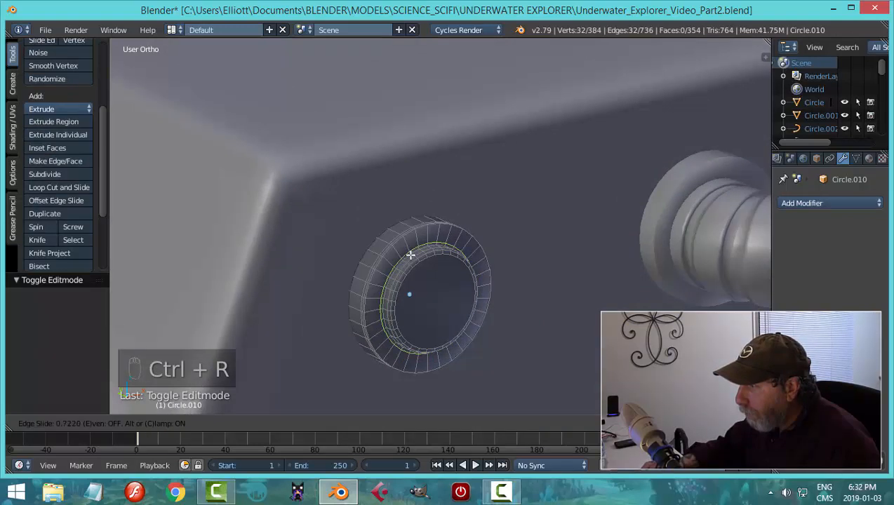
left_click(411, 254)
key("Tab")
left_click(403, 257)
Move the capped fitting about 0.065 down along Z and -0.036 along X on the base's front face
scroll(508, 275, "down", 4)
middle_click_drag(510, 276, 407, 189)
scroll(488, 276, "down", 3)
key("a")
right_click(385, 222)
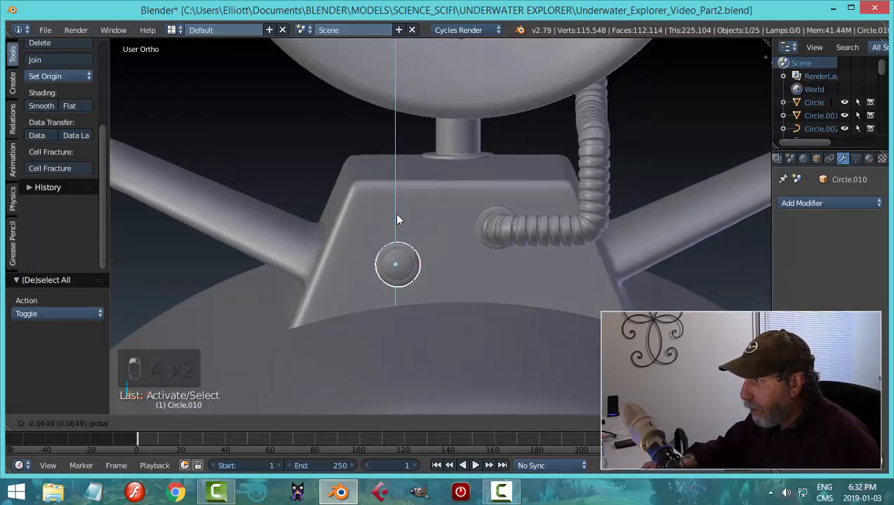
left_click_drag(397, 214, 396, 214)
left_click_drag(443, 263, 424, 263)
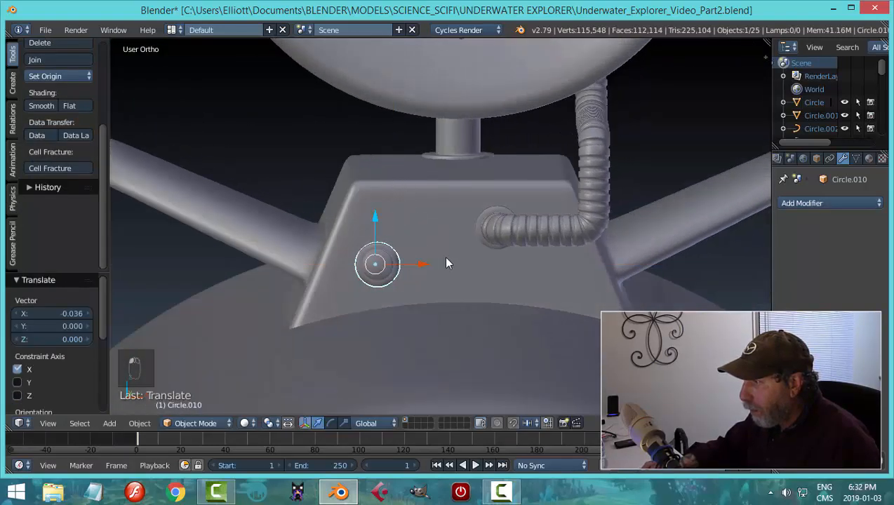
Duplicate the fitting and offset the copy 0.113 along X, 0.051 up along Z, and -0.007 back along X
middle_click_drag(446, 263, 454, 292)
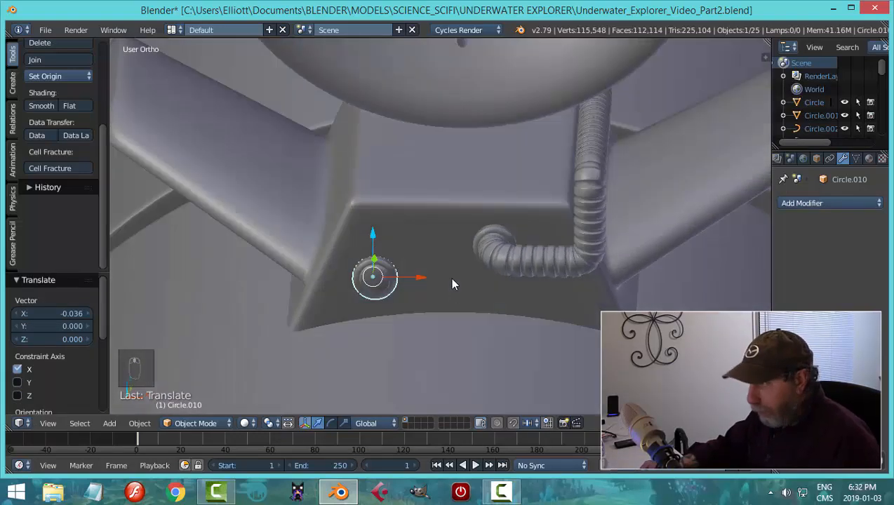
key("shift+d")
key("x")
left_click(468, 271)
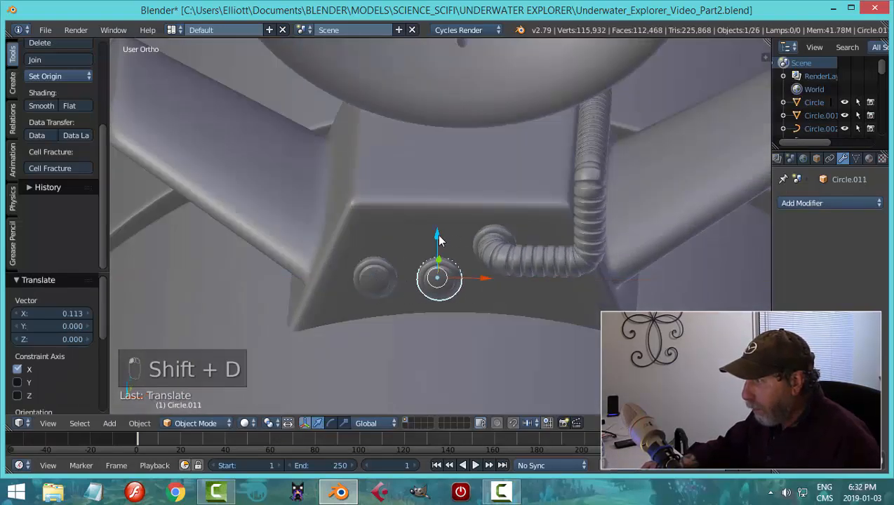
left_click_drag(441, 214, 441, 210)
middle_click_drag(466, 258, 467, 234)
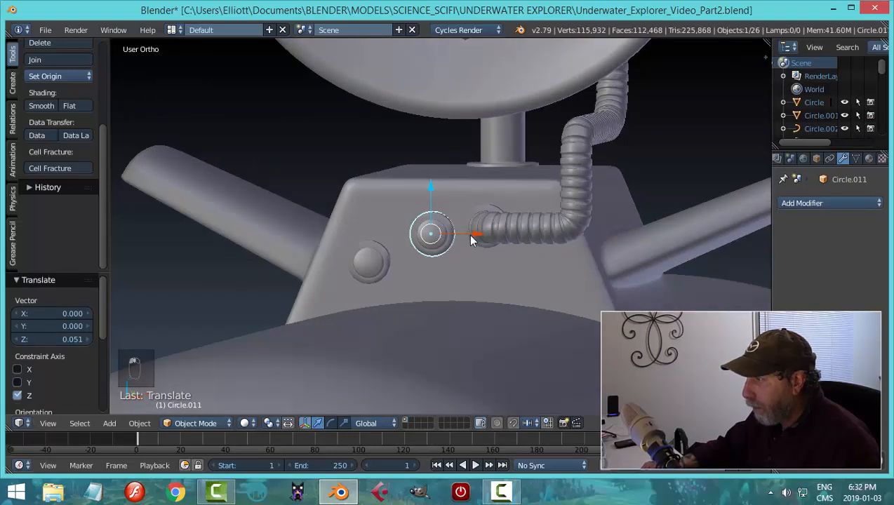
left_click_drag(468, 234, 468, 239)
Scale the second fitting down to about 0.78 and deselect it
key("s")
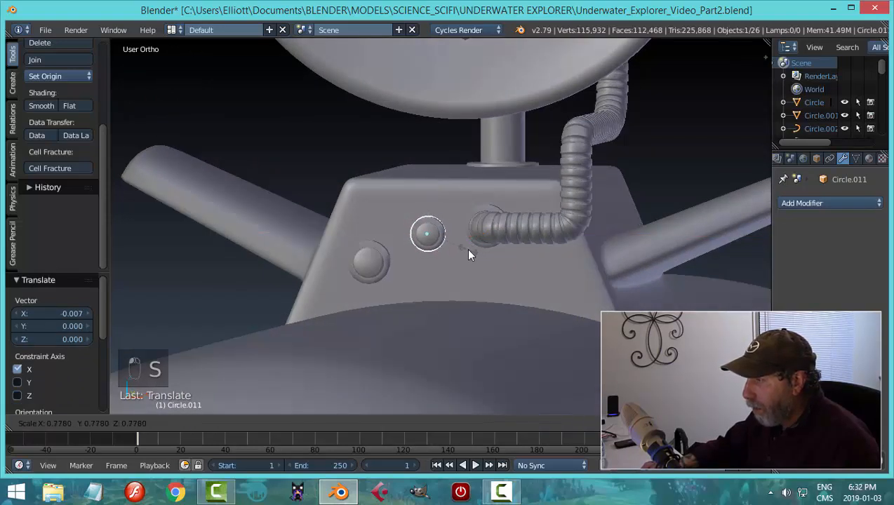
left_click(492, 263)
key("a")
Save the file, overwriting Underwater_Explorer_Video_Part2.blend
scroll(492, 256, "down", 3)
middle_click_drag(492, 256, 718, 289)
key("ctrl+s")
left_click(424, 286)
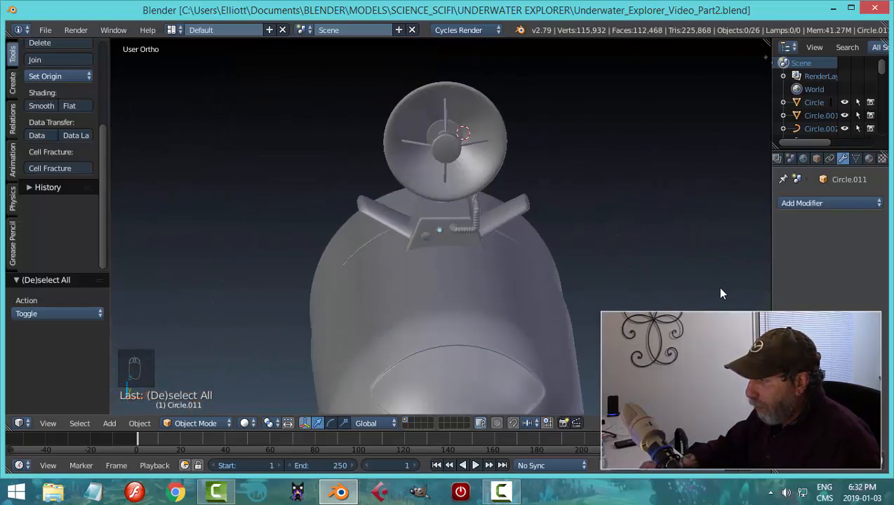
Hide the ribbed hose, examine the SAT PIPE guide curve's points in Edit Mode, and unhide the hose
scroll(602, 293, "up", 3)
middle_click_drag(602, 293, 470, 241)
right_click(464, 203)
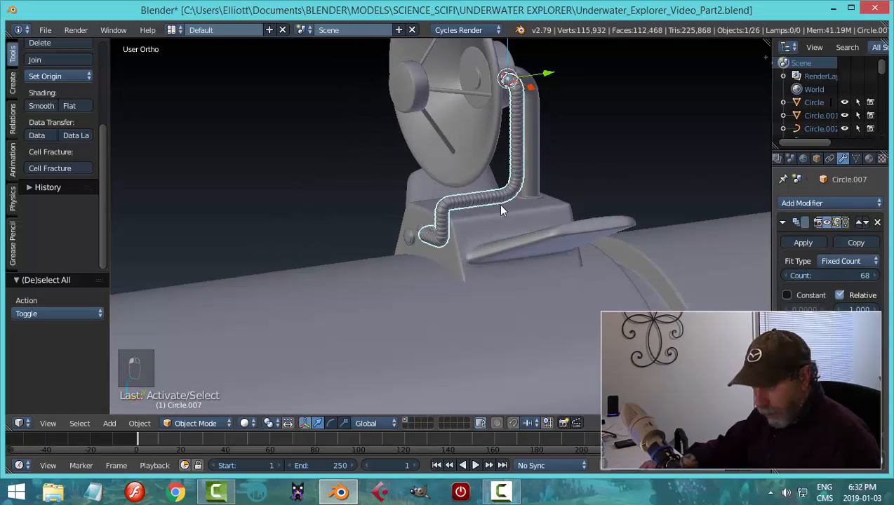
key("h")
right_click(474, 204)
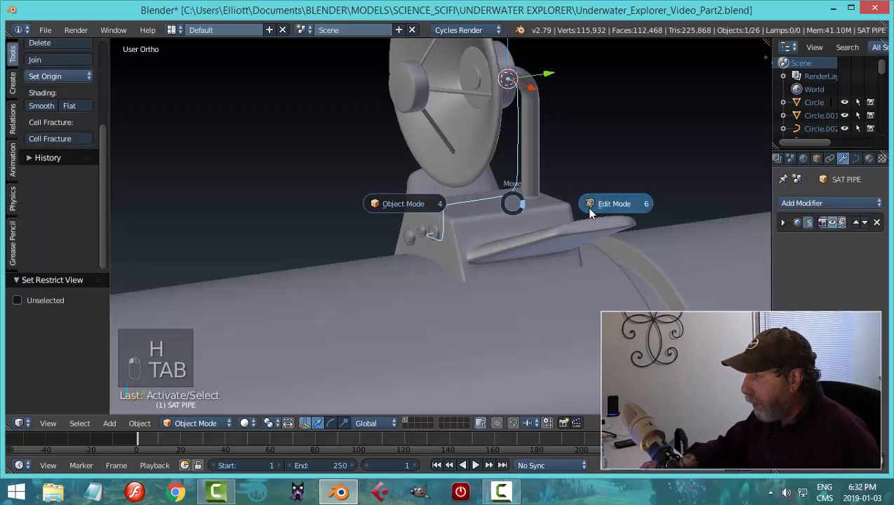
left_click(589, 211)
middle_click_drag(589, 213, 554, 247)
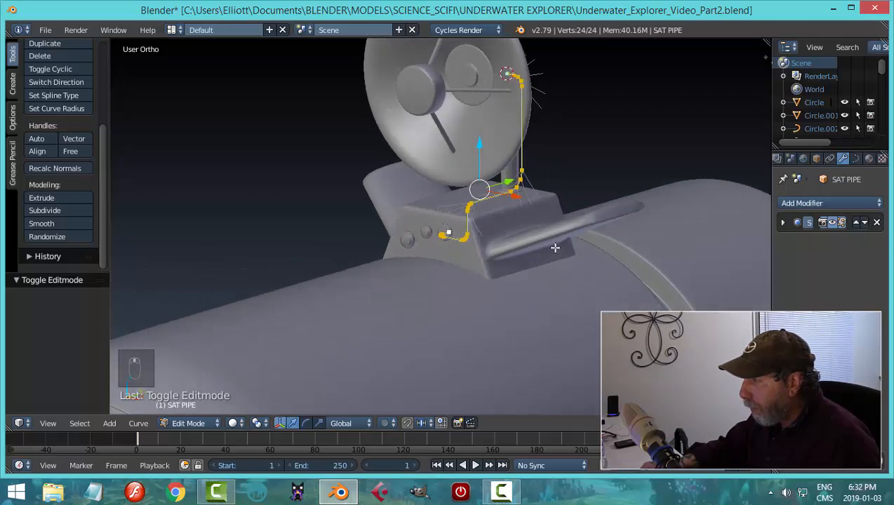
left_click(455, 249)
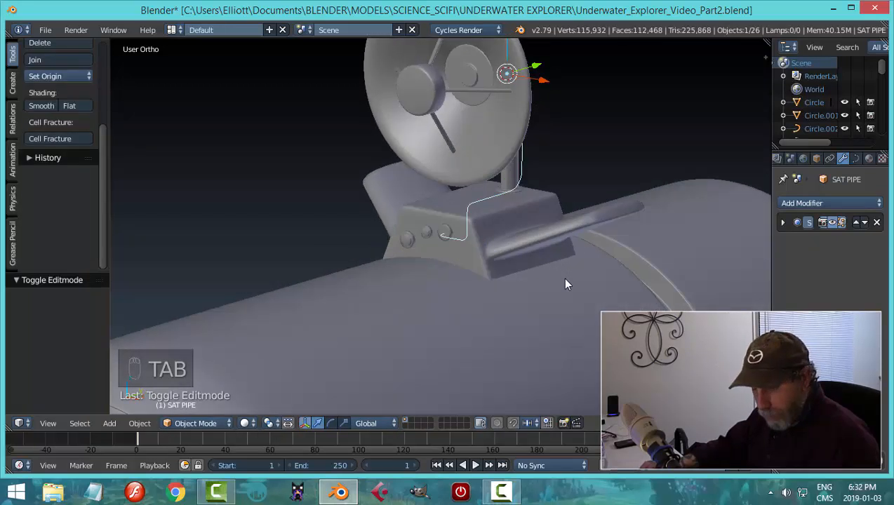
key("alt+h")
key("a")
scroll(599, 281, "down", 3)
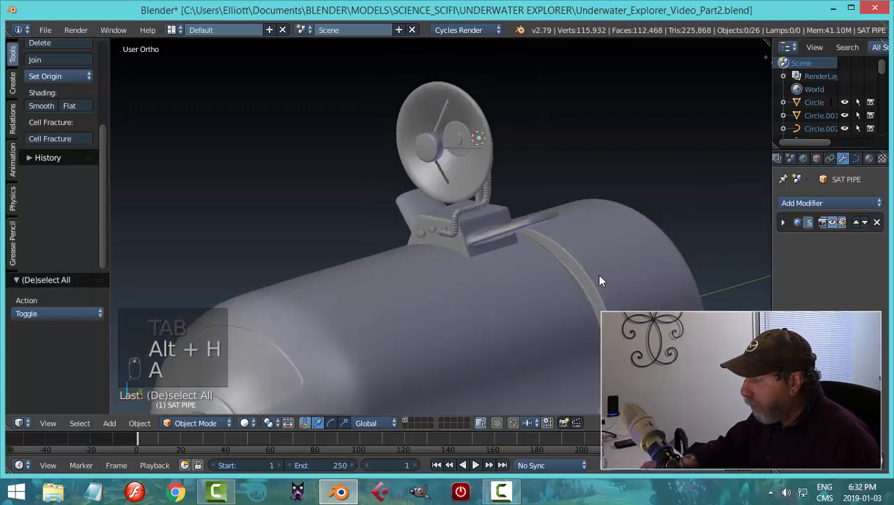
Apply the ribbed hose's Array and Curve modifiers
middle_click_drag(600, 281, 473, 233)
scroll(454, 243, "up", 3)
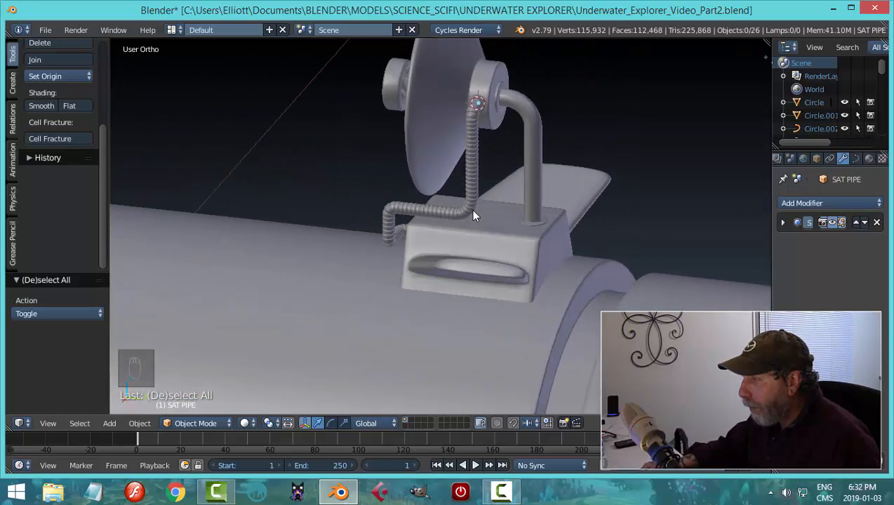
right_click(471, 211)
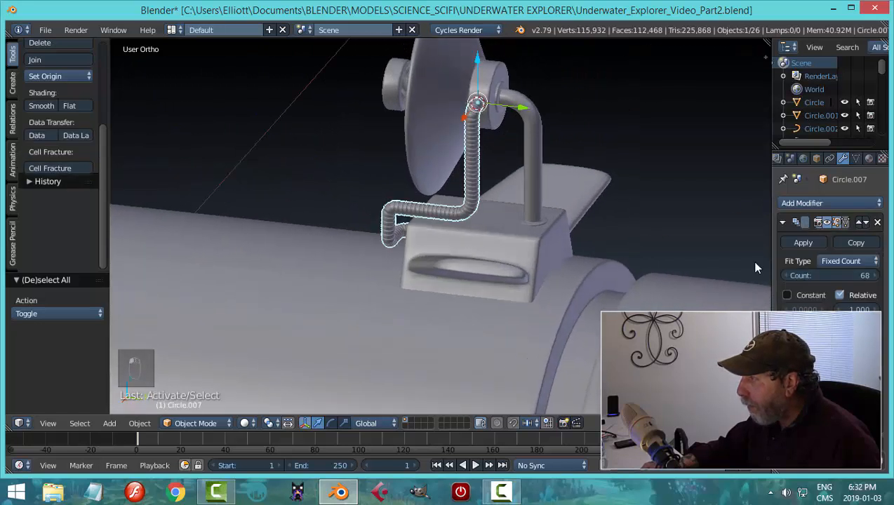
left_click(803, 242)
left_click(782, 222)
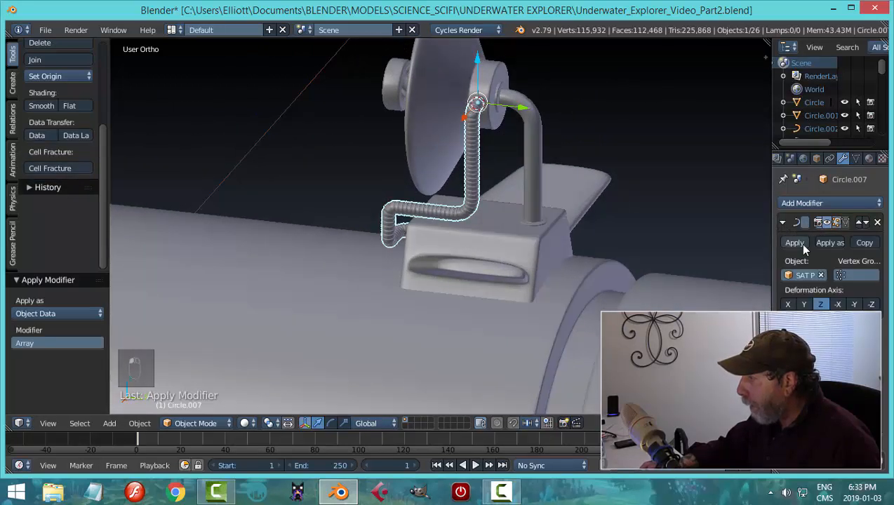
left_click(799, 244)
Hide the ribbed hose, delete the SAT PIPE guide curve, and unhide the hose with everything deselected
key("h")
right_click(475, 180)
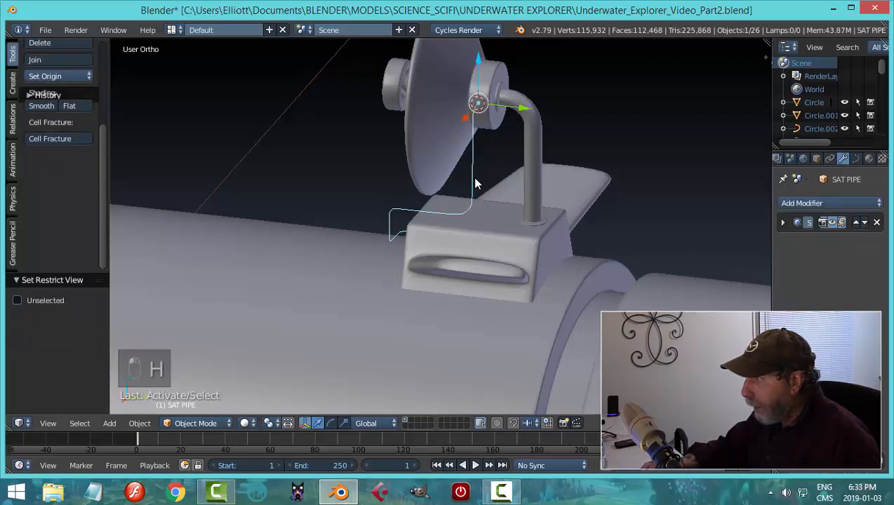
key("x")
left_click(475, 181)
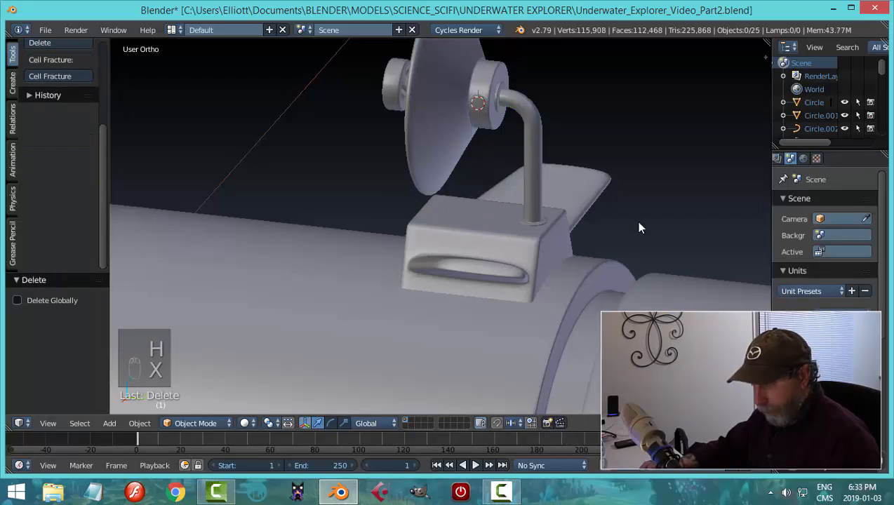
key("alt+h")
key("a")
Save the antenna file under its existing name after removing the guide curve
scroll(516, 240, "down", 3)
middle_click_drag(516, 241, 534, 225)
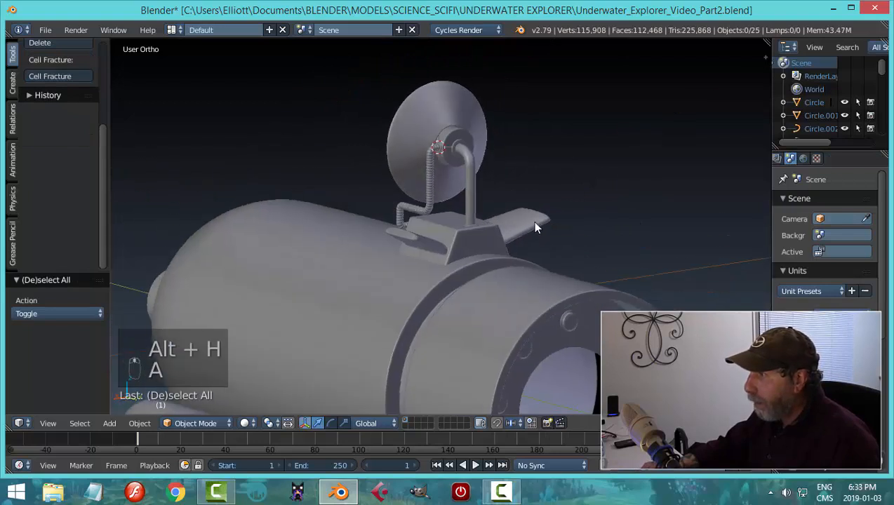
key("ctrl+s")
Snap the 3D cursor to the selected centre edge on top of the hull's rear section, deselect, and return to Object Mode
middle_click_drag(524, 283, 470, 298)
middle_click_drag(410, 265, 507, 283)
right_click(572, 274)
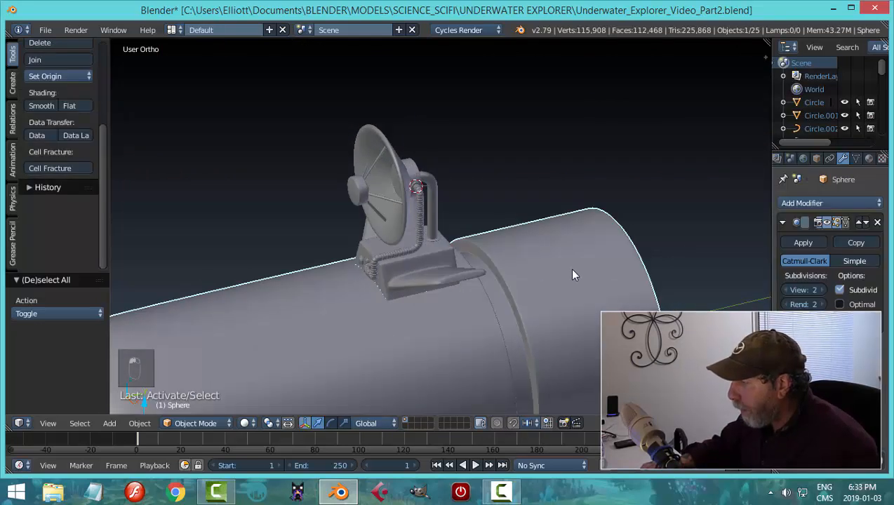
key("KP_7")
key("Tab")
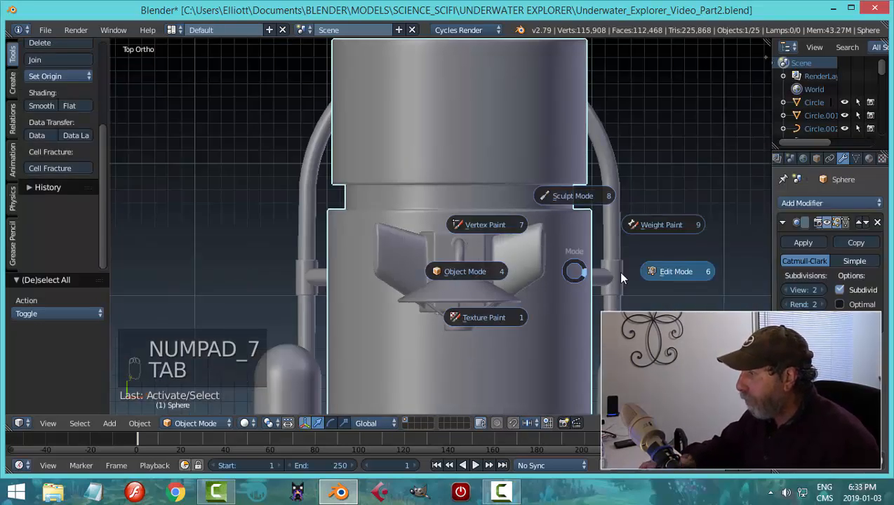
left_click(639, 271)
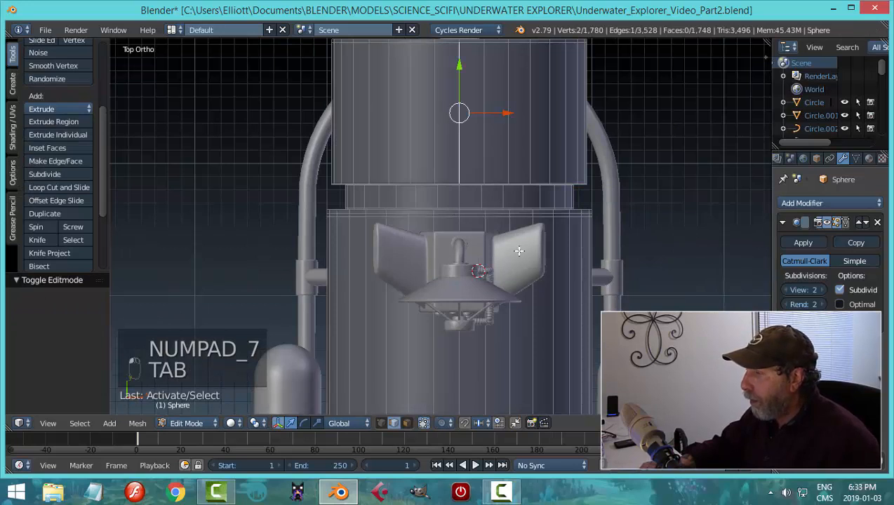
middle_click_drag(518, 250, 503, 239)
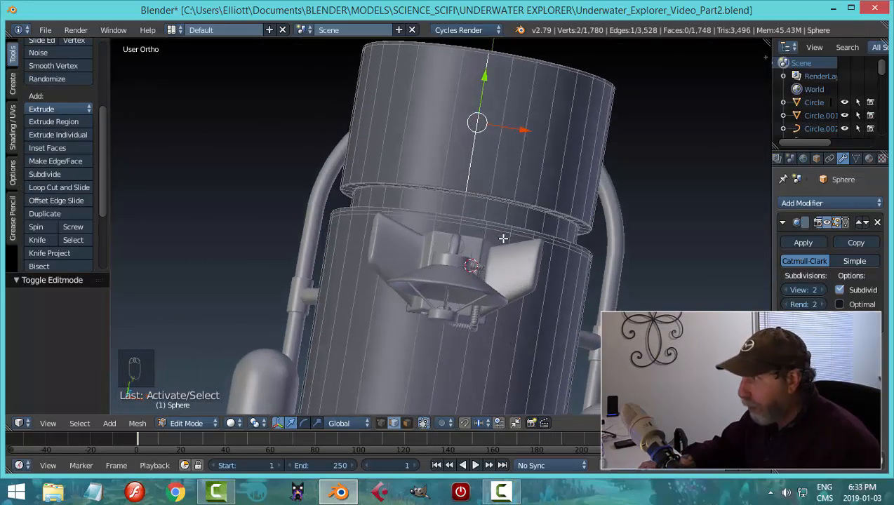
key("shift+s")
left_click(505, 240)
key("a")
key("Tab")
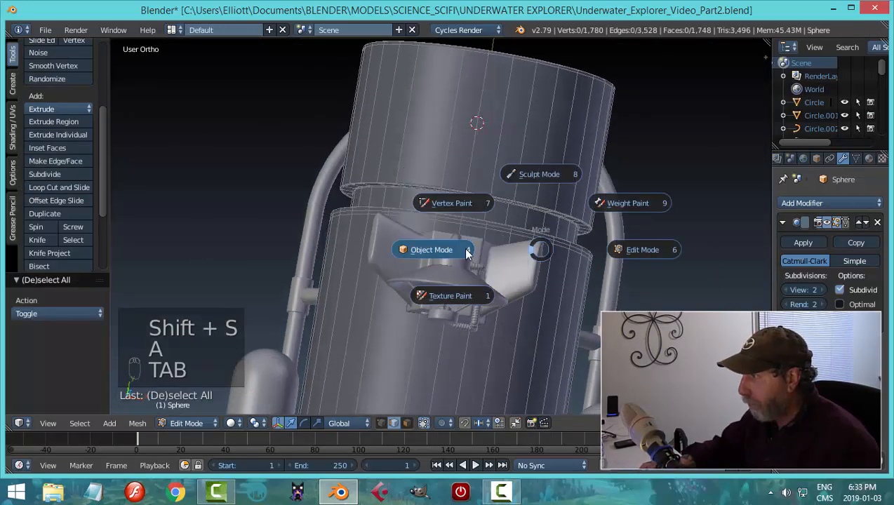
left_click(468, 251)
Add a mesh plane at the 3D cursor on top of the hull's rear section
middle_click_drag(549, 255, 570, 235)
key("shift+a")
mouse_move(570, 235)
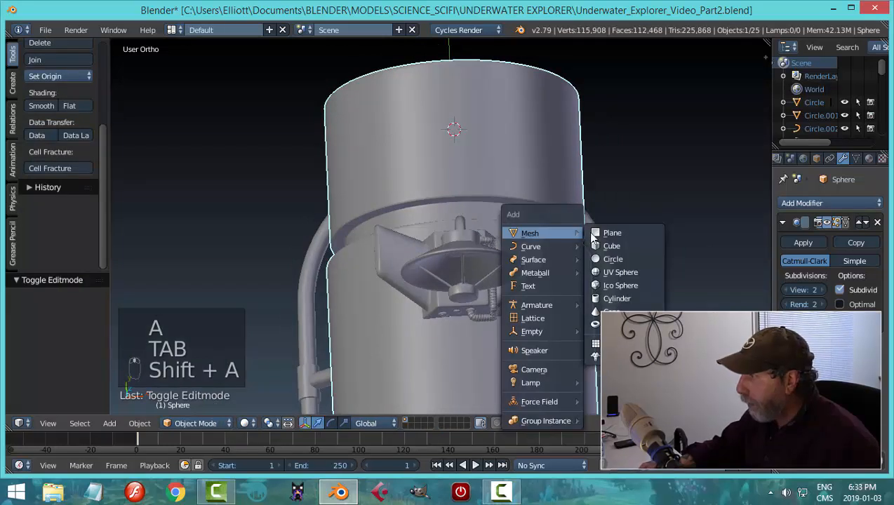
left_click(603, 235)
Merge all of the new plane's vertices at their center into a single vertex, using vertex select in Edit Mode
key("Tab")
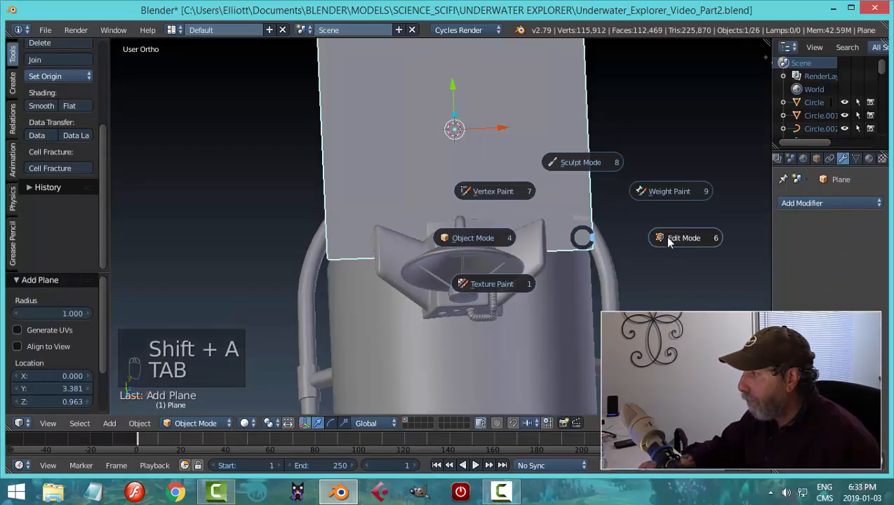
left_click(654, 236)
scroll(654, 235, "down", 3)
key("ctrl+Tab")
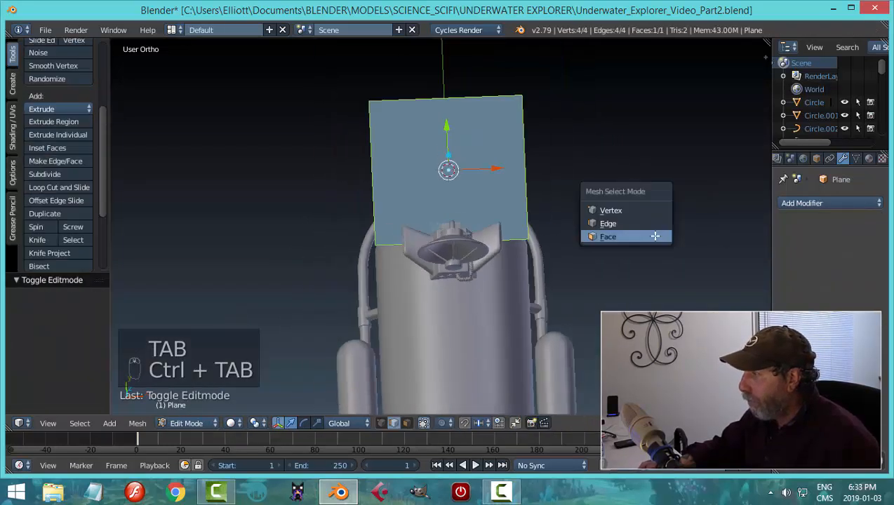
left_click(638, 205)
key("alt+m")
left_click(663, 261)
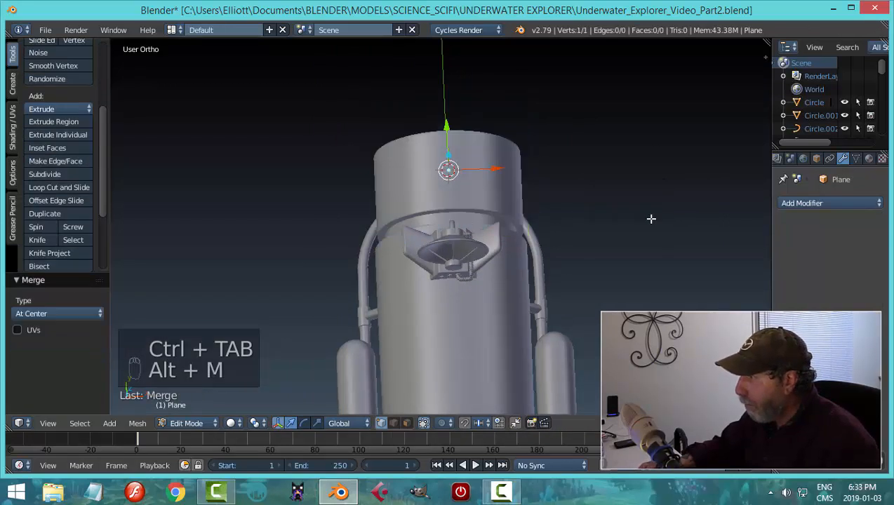
Move the single vertex forward along Y to the front rim of the rear hull section and lower it slightly below the rim's top
middle_click_drag(650, 217, 515, 223)
left_click_drag(526, 236, 500, 240)
key("KP_Decimal")
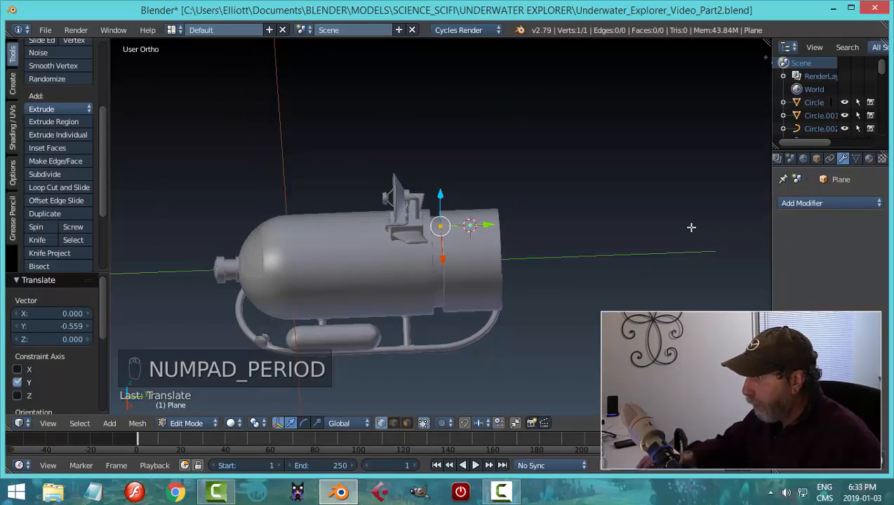
scroll(600, 262, "up", 9)
middle_click_drag(519, 284, 514, 224)
left_click_drag(446, 183, 445, 212)
left_click_drag(483, 254, 490, 255)
middle_click_drag(509, 289, 521, 285)
left_click_drag(444, 211, 444, 214)
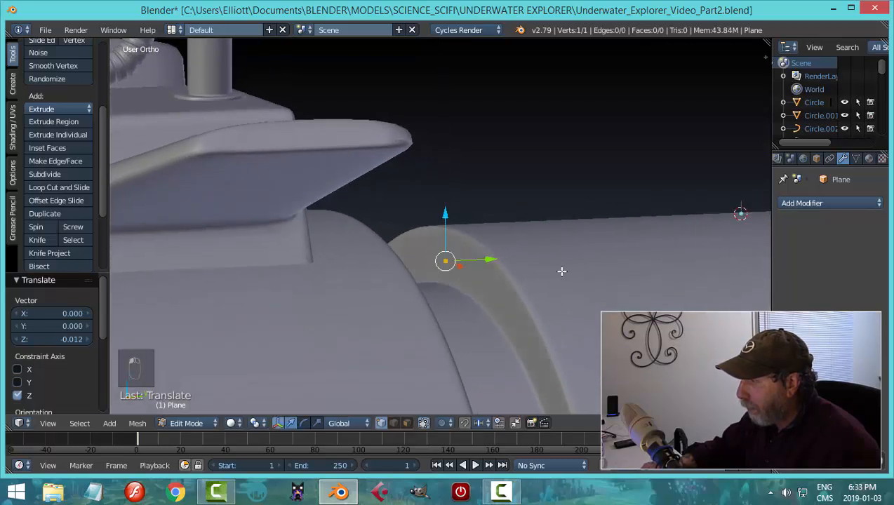
middle_click_drag(445, 213, 502, 265)
left_click_drag(502, 265, 555, 280)
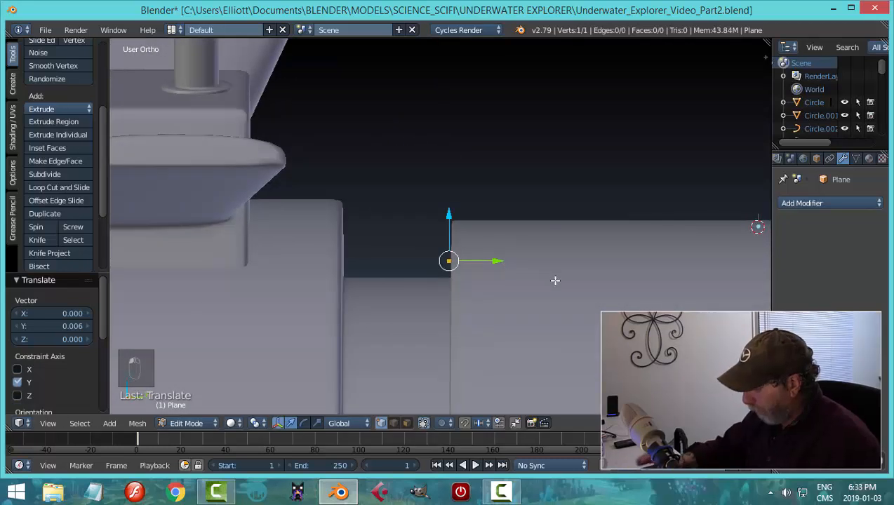
Extrude the vertex into a stepped path: about 0.17 forward, about 0.13 up, and 0.189 forward into the antenna base
key("KP_3")
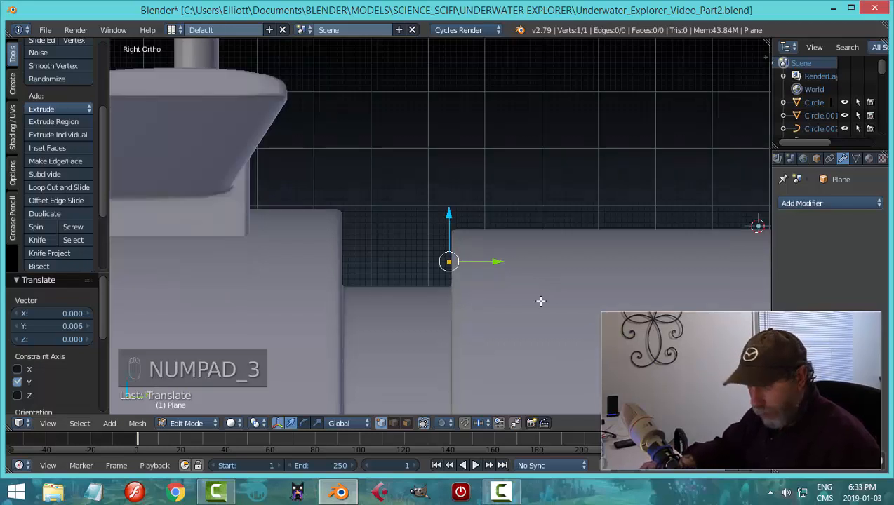
key("e")
left_click_drag(507, 266, 424, 263)
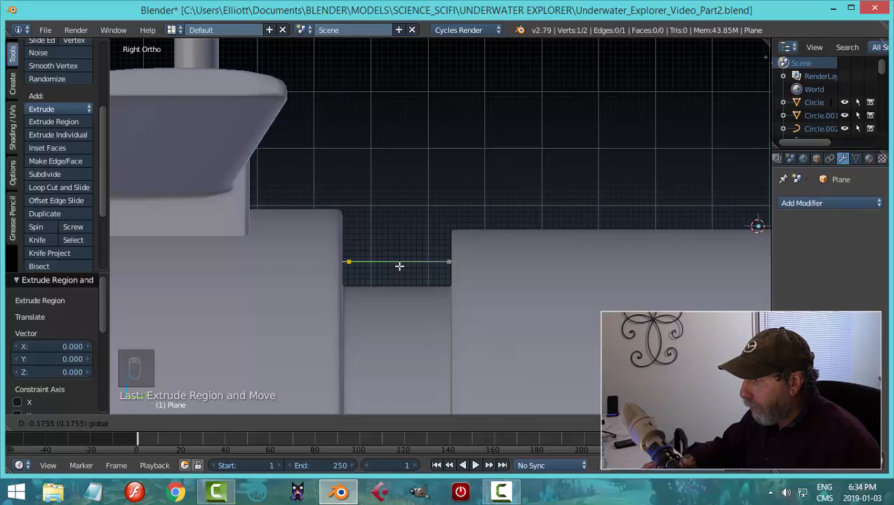
left_click_drag(402, 266, 402, 266)
key("e")
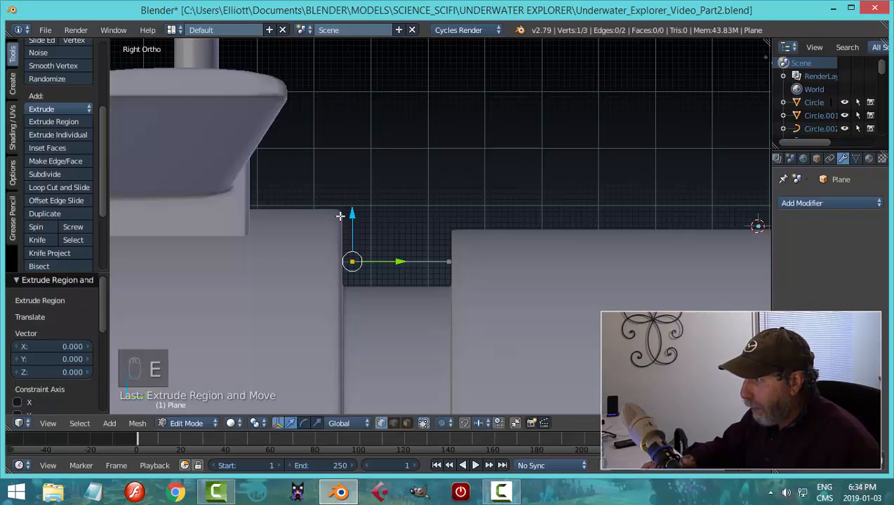
left_click_drag(352, 219, 355, 186)
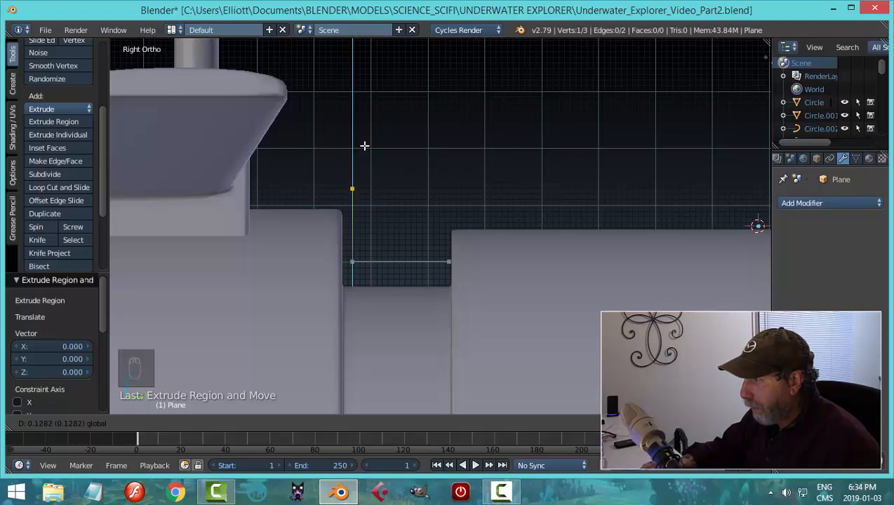
left_click_drag(364, 146, 364, 146)
key("e")
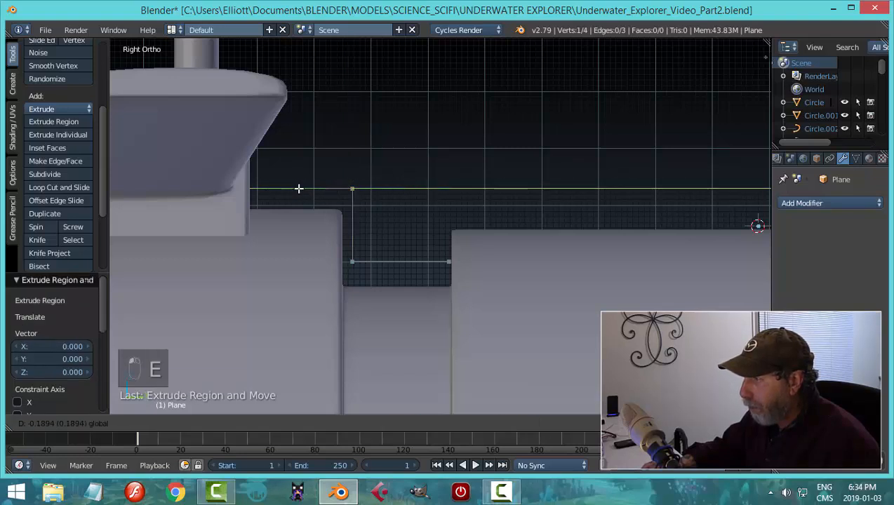
left_click(298, 188)
Bevel the path's upper corner vertex with an amount of 0.021 and 3 segments, leaving everything deselected
middle_click_drag(543, 209, 397, 199)
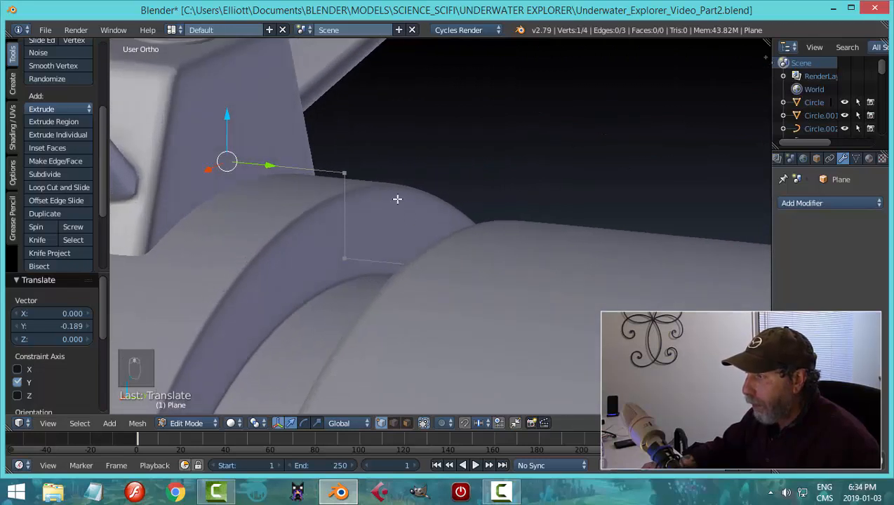
right_click(350, 173)
middle_click_drag(463, 210, 481, 213)
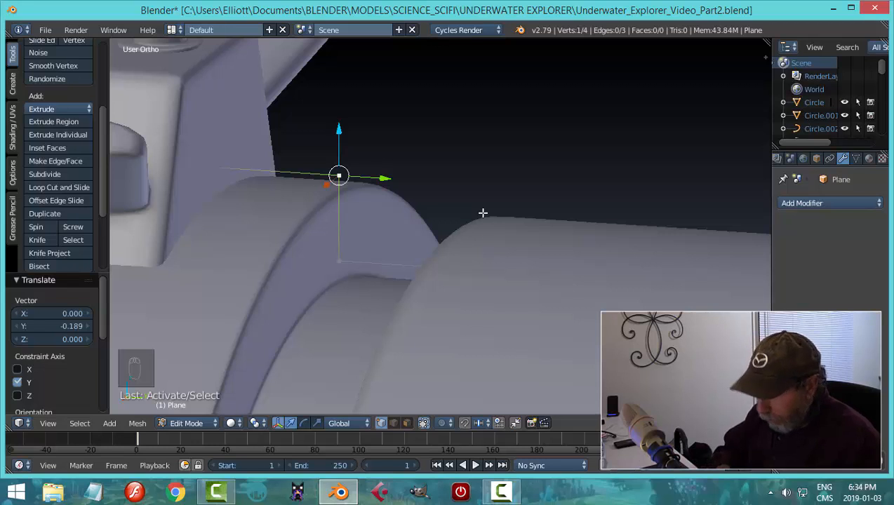
key("ctrl+shift+b")
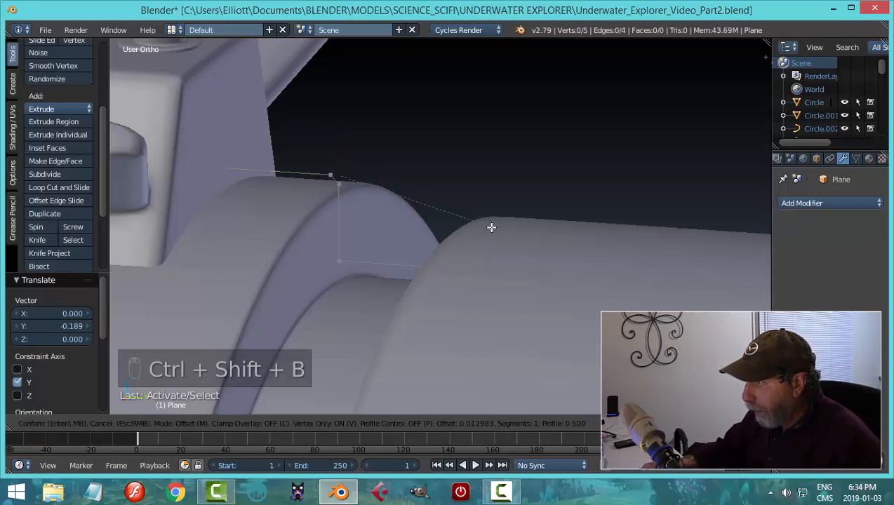
left_click(495, 231)
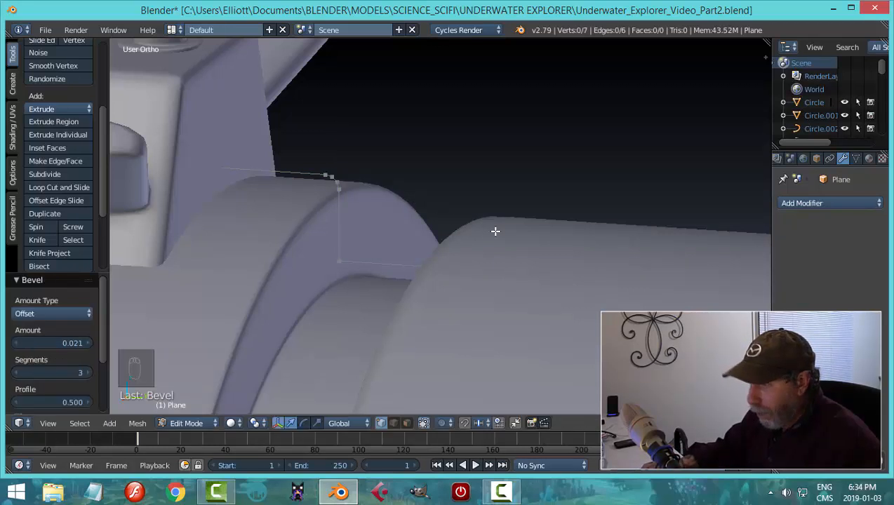
key("a")
key("a")
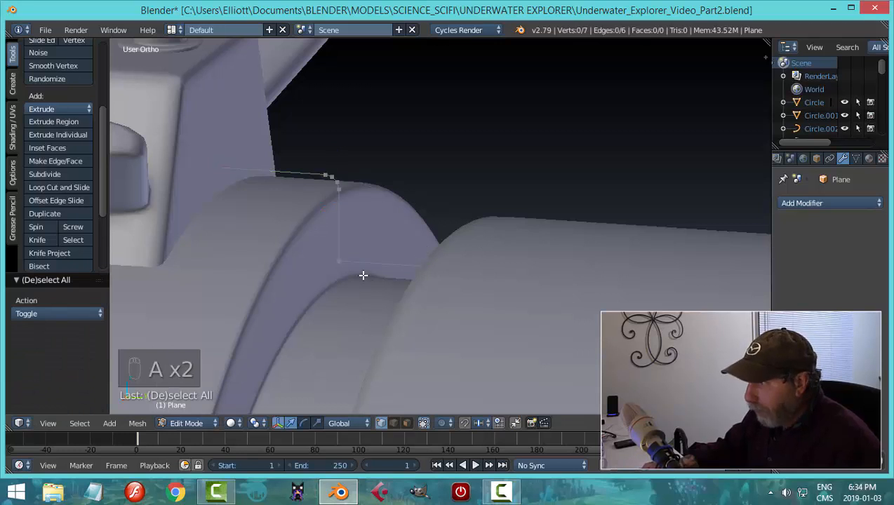
Bevel the path's lower corner vertex with an amount of 0.027 and 3 segments
right_click(347, 261)
middle_click_drag(435, 253, 459, 257)
key("ctrl+shift+b")
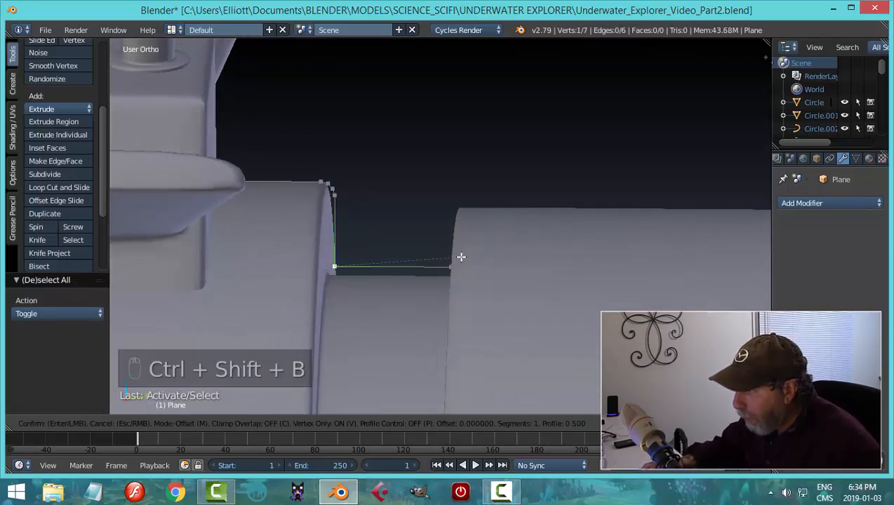
scroll(481, 252, "up", 2)
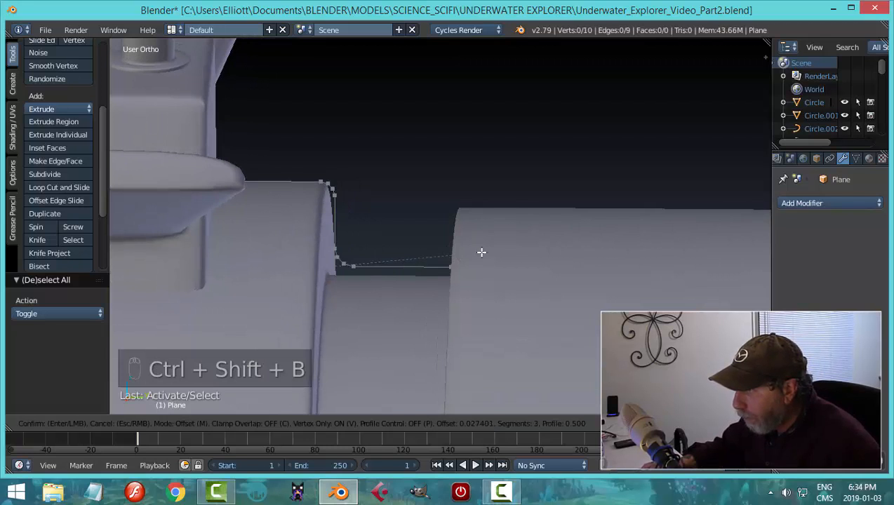
left_click(481, 252)
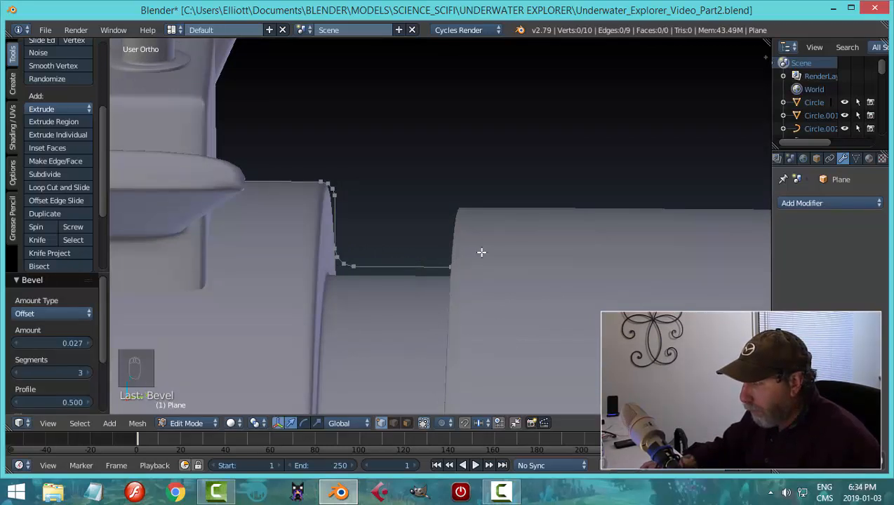
key("a")
Return to Object Mode and convert the stepped mesh path to a curve
middle_click_drag(502, 232, 469, 276)
key("Tab")
key("alt+c")
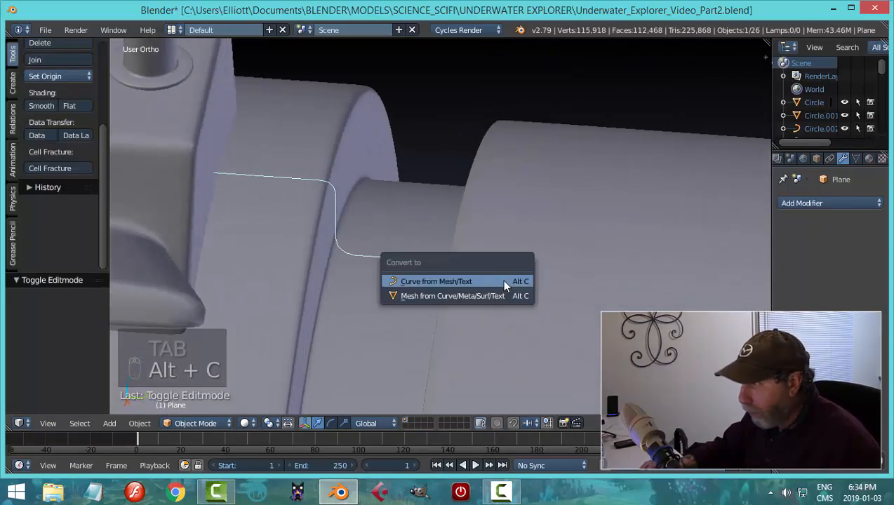
left_click(504, 283)
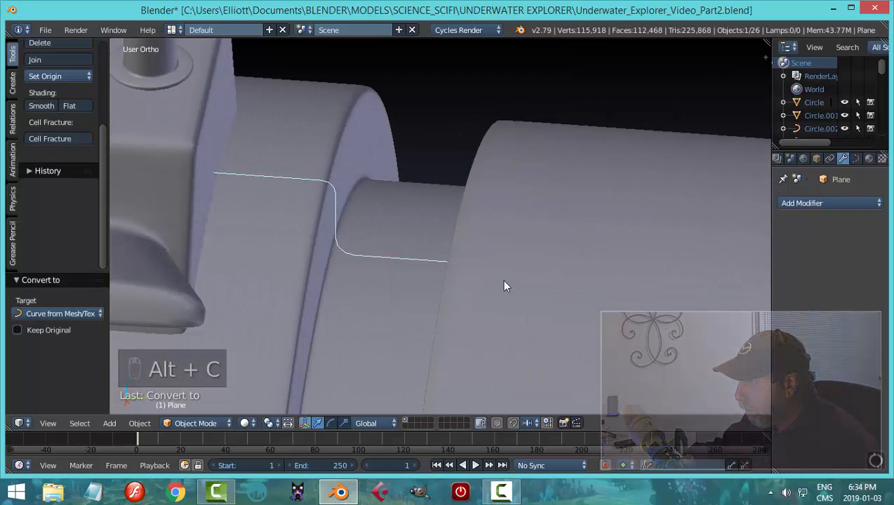
Turn the curve into a pipe with Full fill, bevel depth 0.018 and bevel resolution 3, and shade it smooth
left_click(855, 158)
left_click(849, 273)
left_click(850, 272)
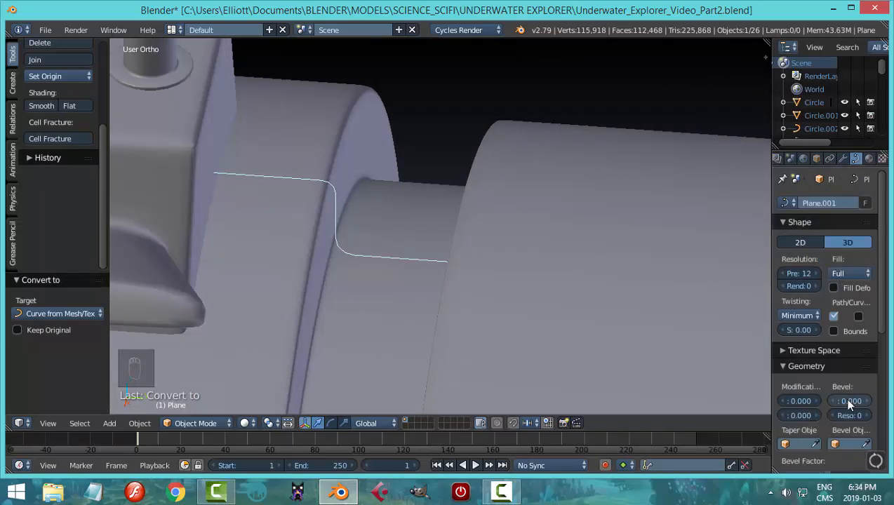
left_click_drag(848, 403, 890, 419)
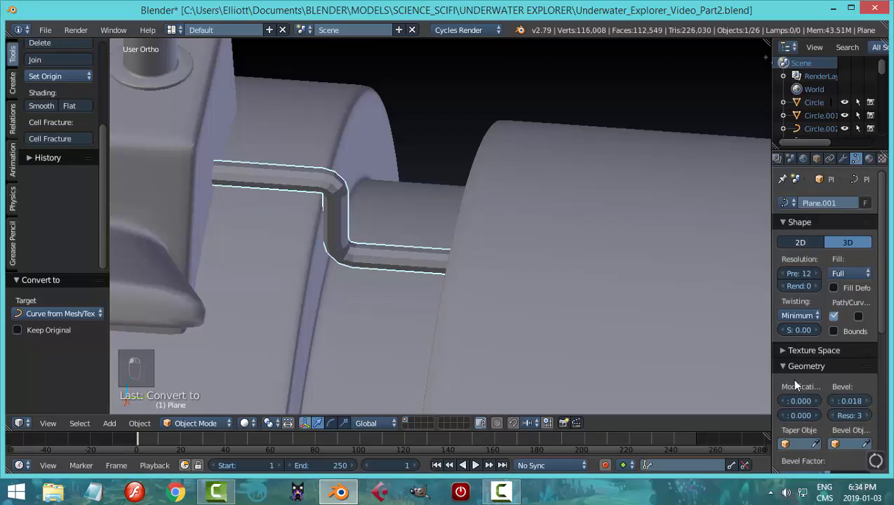
middle_click_drag(726, 363, 746, 295)
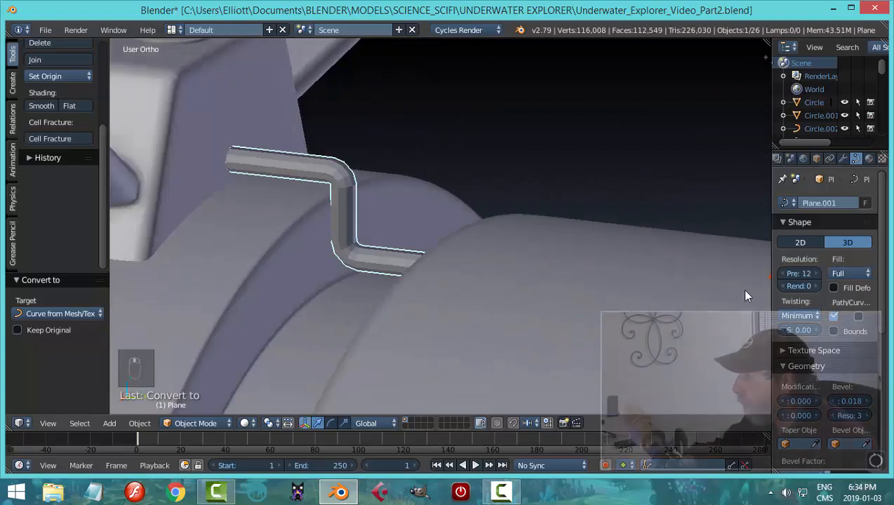
left_click(40, 106)
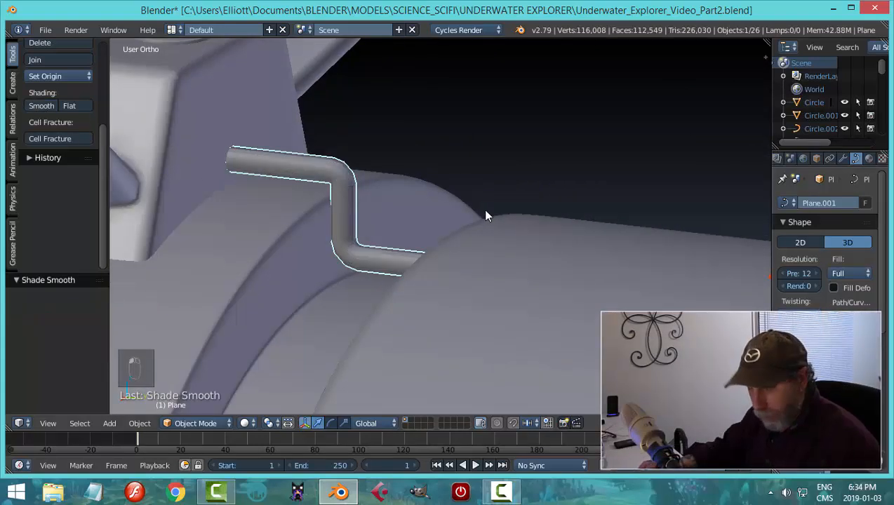
key("a")
middle_click_drag(463, 205, 505, 233)
Shift the pipe's bend points about 0.014 along Y toward the rear hull section, away from the front hull's edge
right_click(413, 208)
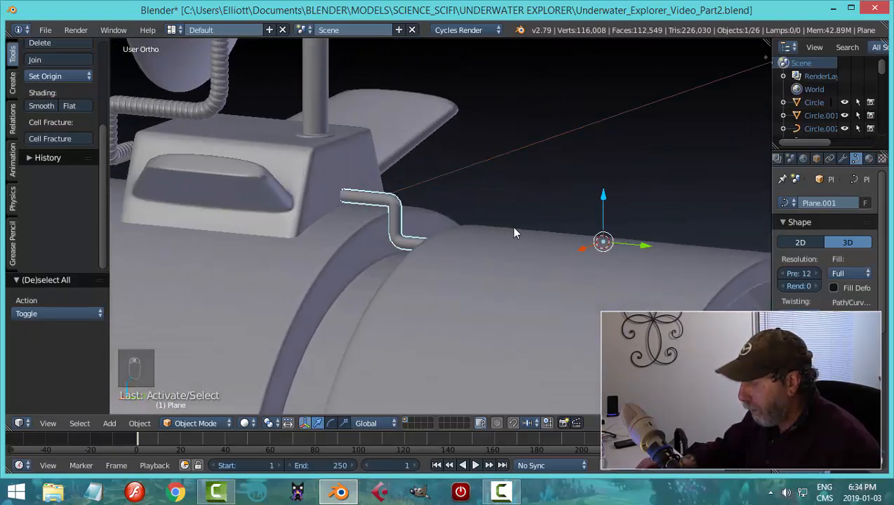
key("KP_3")
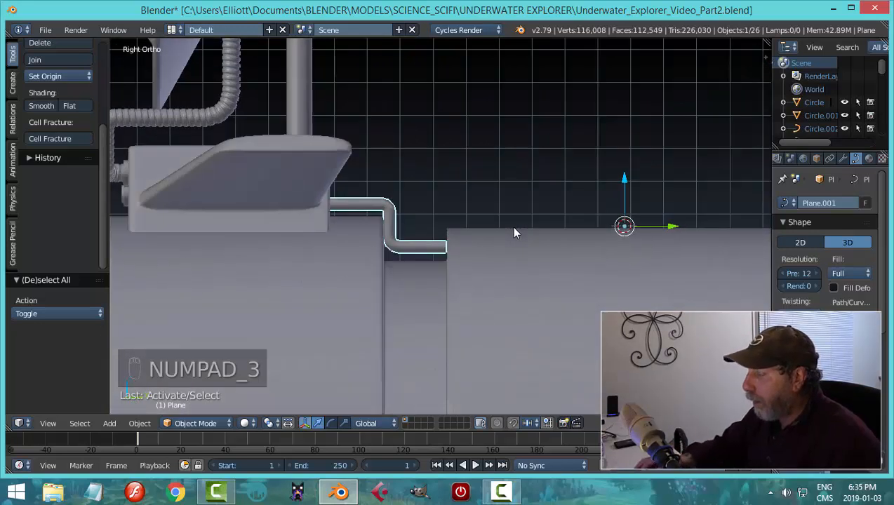
key("Tab")
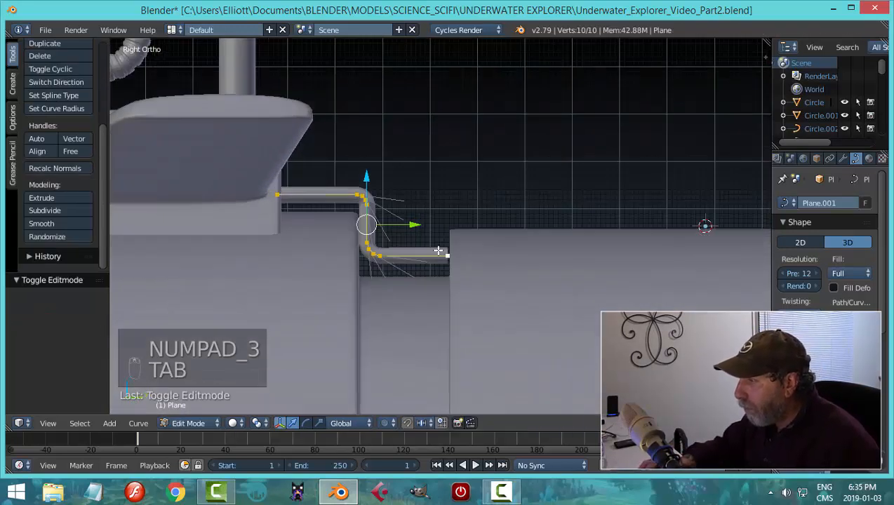
key("a")
key("a")
key("b")
left_click_drag(329, 160, 410, 285)
key("g")
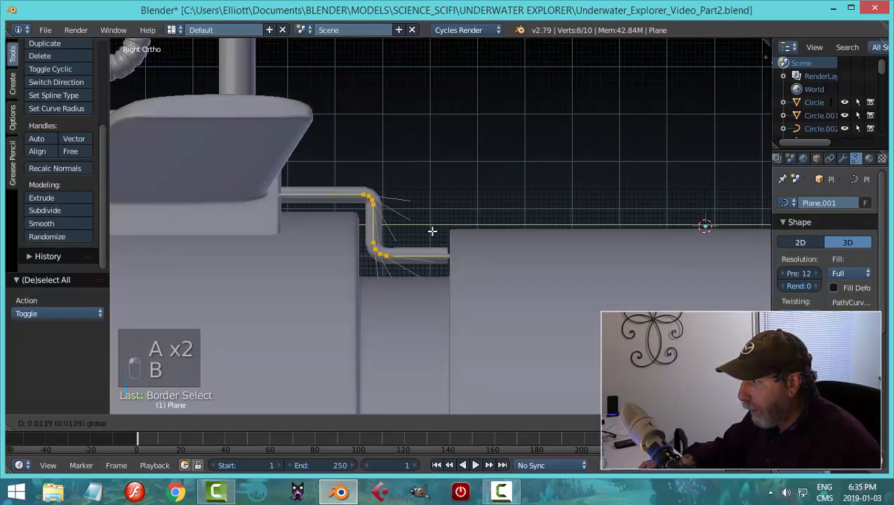
left_click(432, 230)
key("a")
Raise the control points of the pipe's upper run slightly higher above the front hull
scroll(413, 192, "down", 1)
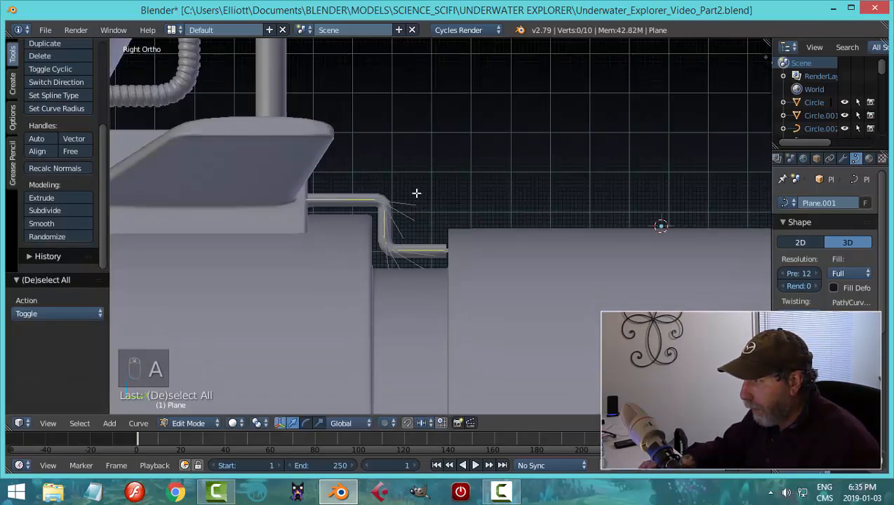
key("b")
left_click_drag(270, 146, 430, 215)
left_click_drag(369, 161, 372, 147)
key("a")
Move the pipe's rear end point 0.017 along Y into the rear hull section, and return to Object Mode
right_click(447, 251)
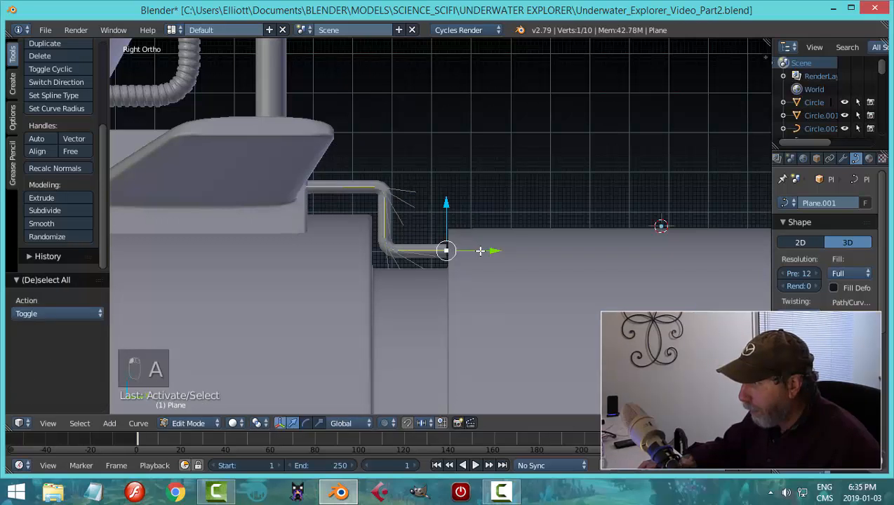
left_click_drag(480, 250, 486, 250)
scroll(505, 248, "down", 1)
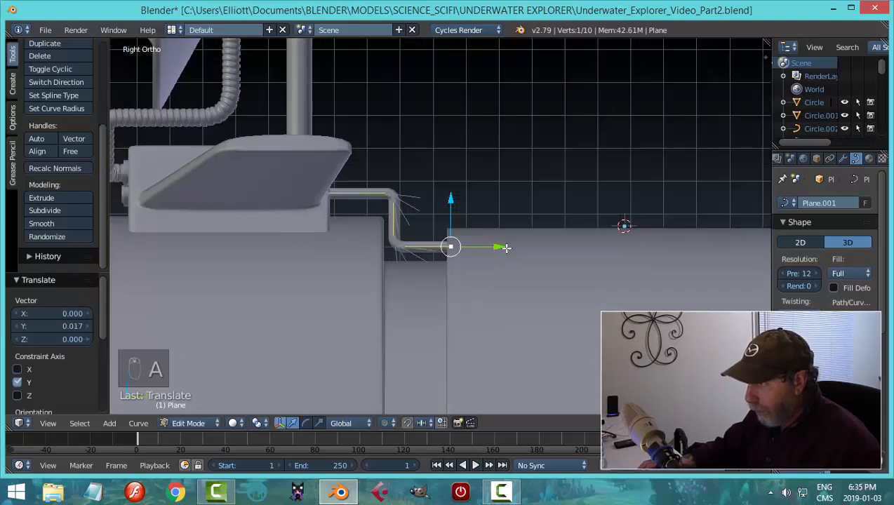
key("a")
key("Tab")
left_click(419, 248)
middle_click_drag(502, 238, 532, 242)
Lower the control points of the pipe's upper run by 0.050 along Z, and return to Object Mode
key("KP_3")
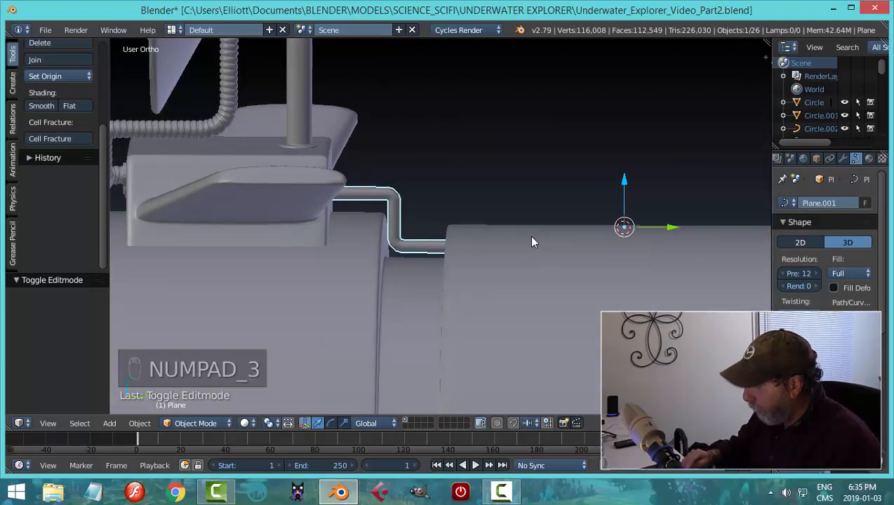
key("Tab")
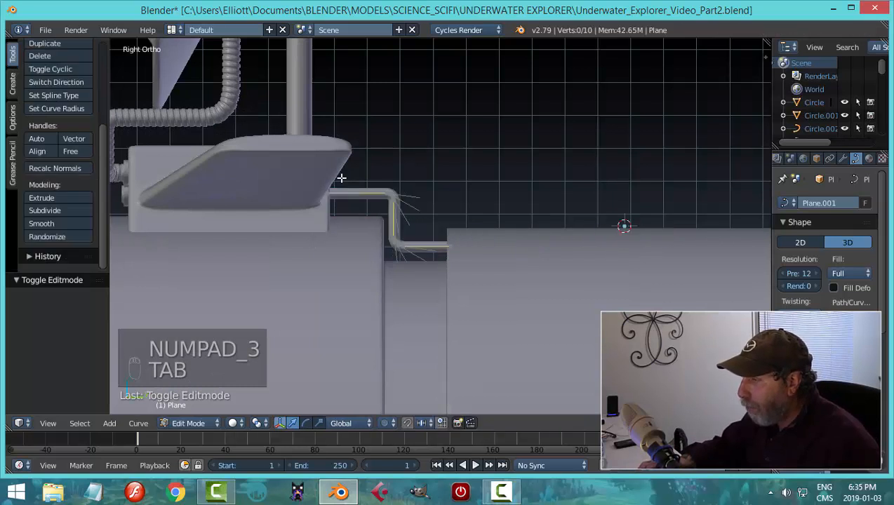
key("b")
key("b")
left_click_drag(292, 161, 424, 216)
mouse_move(382, 179)
left_mouse_down()
mouse_move(384, 167)
mouse_move(390, 174)
left_mouse_up()
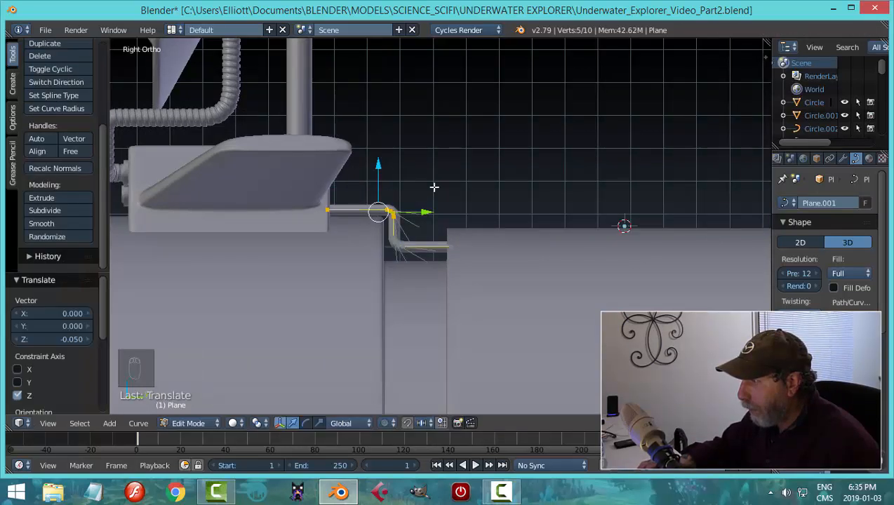
key("a")
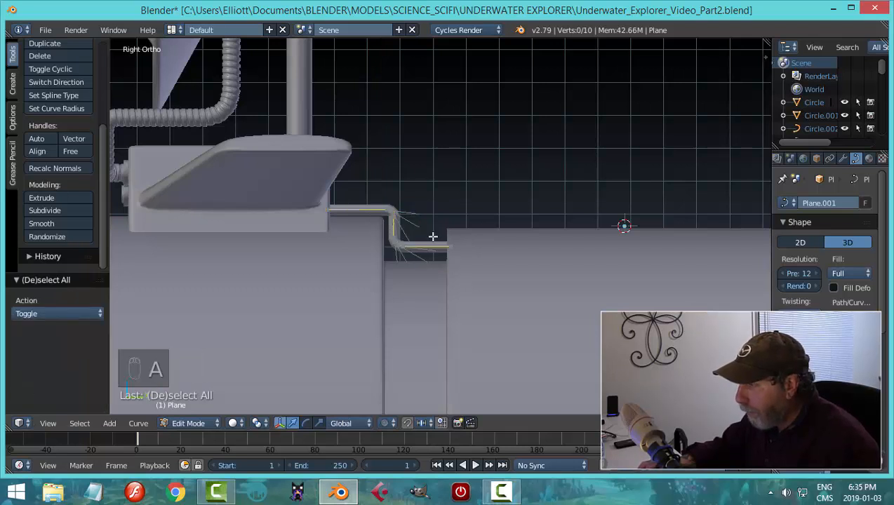
middle_click_drag(471, 261, 423, 280)
key("Tab")
key("a")
key("a")
Select the bent pipe behind the antenna base and open its conversion options
scroll(423, 268, "up", 3)
right_click(377, 208)
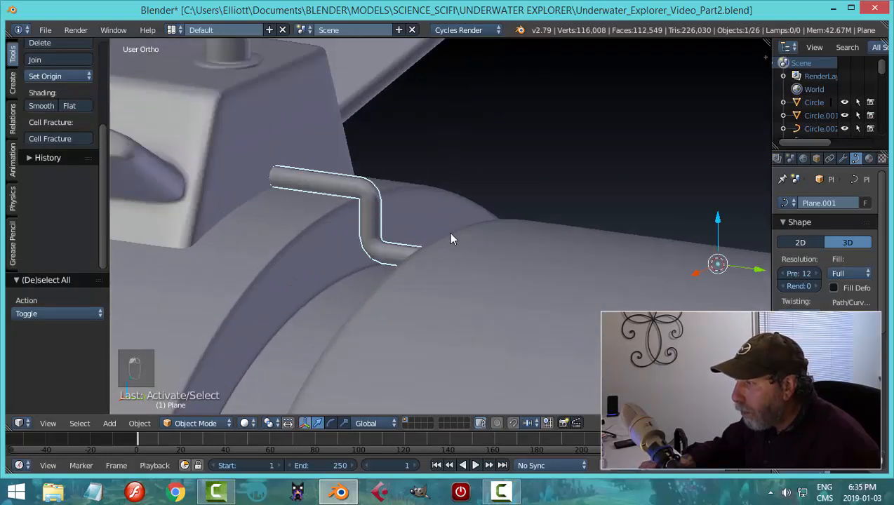
middle_click_drag(452, 236, 517, 243)
key("alt+c")
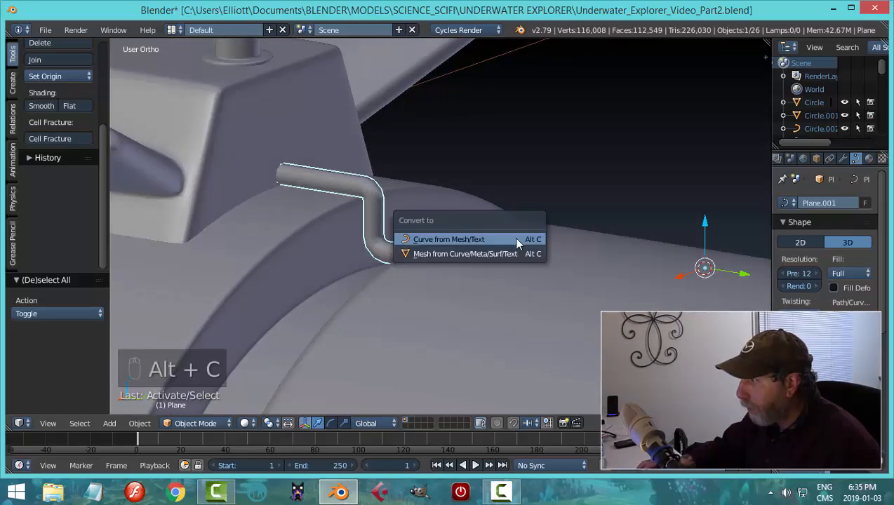
Convert the bent pipe from a curve to a mesh and enter Edit Mode on it
left_click(479, 254)
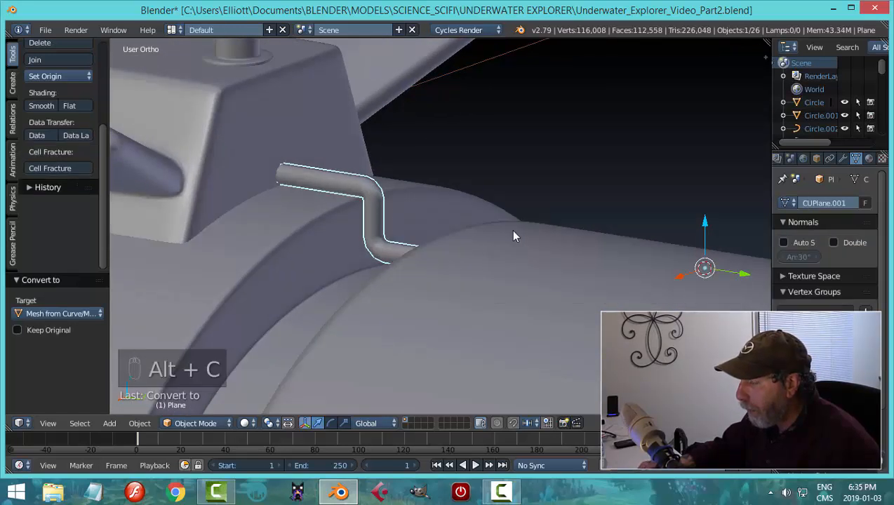
middle_click_drag(395, 205, 404, 201)
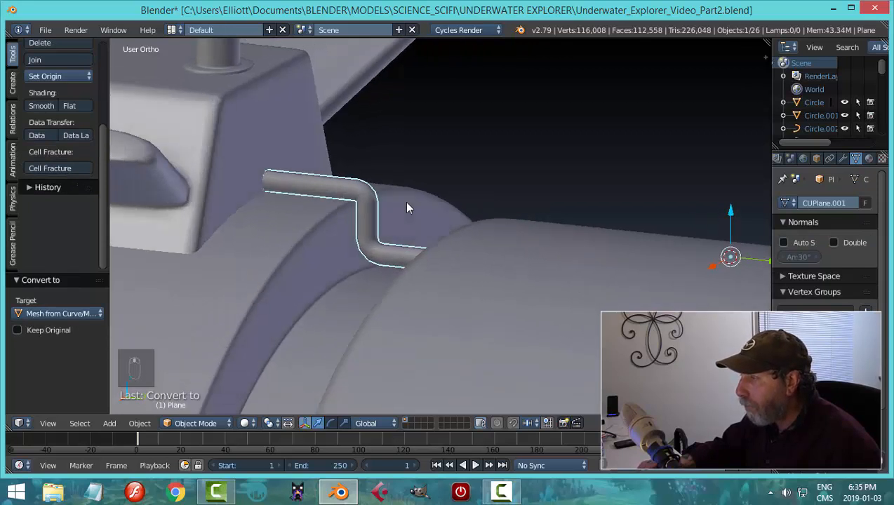
key("Tab")
scroll(362, 196, "up", 2)
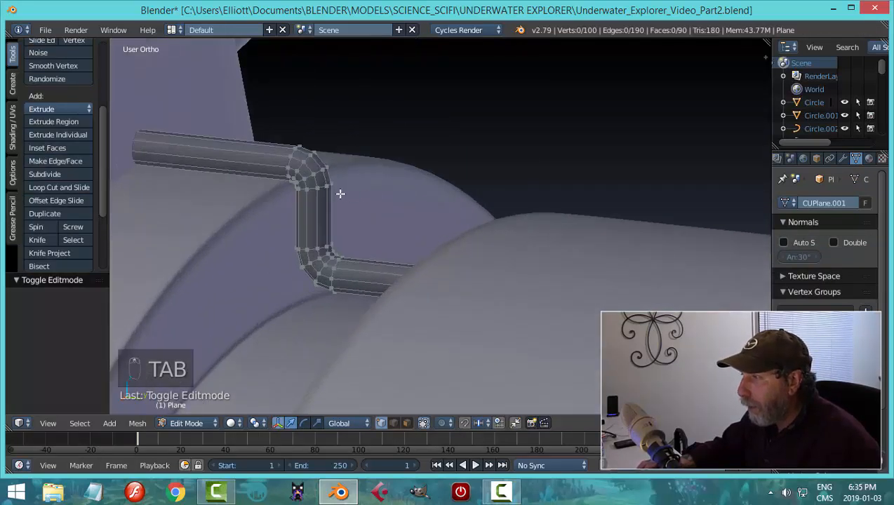
key("ctrl+Tab")
left_click(297, 219)
middle_click_drag(310, 185, 334, 197)
right_click(304, 171, "alt")
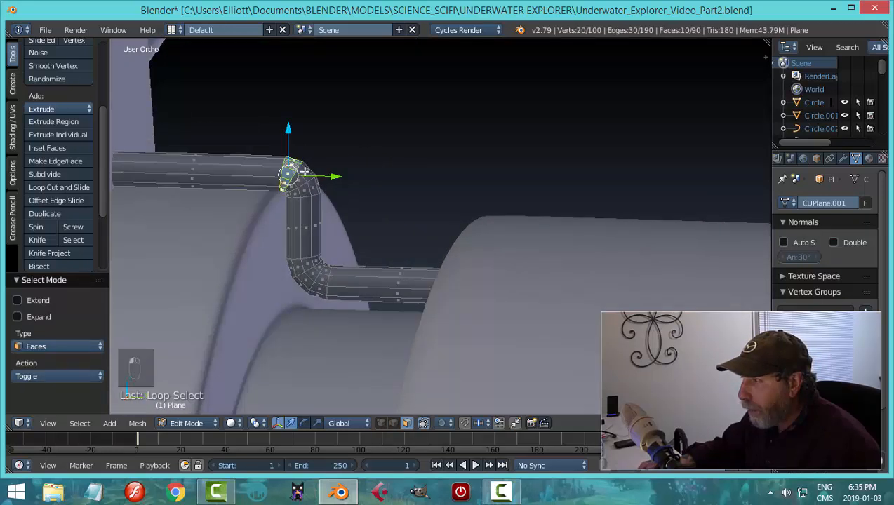
key("a")
Add an edge loop on the upper horizontal pipe run close to the upper elbow and flatten it along Y
key("ctrl+r")
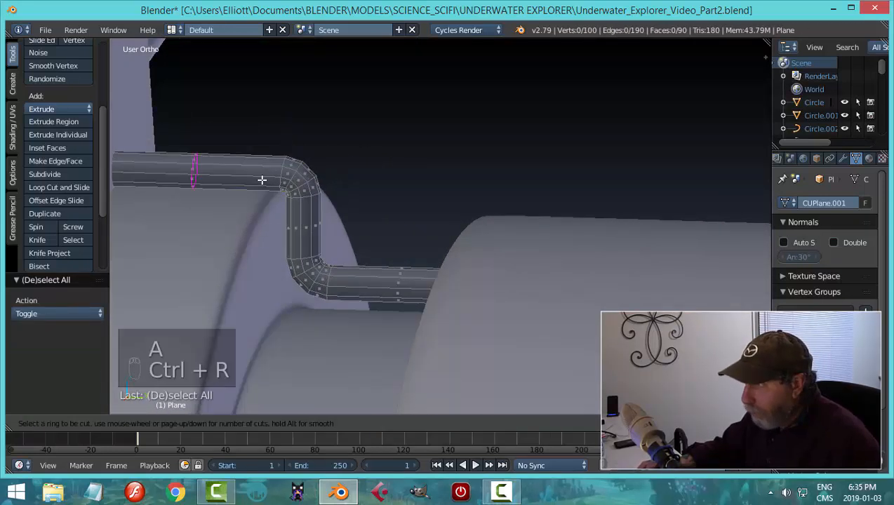
left_click(263, 180)
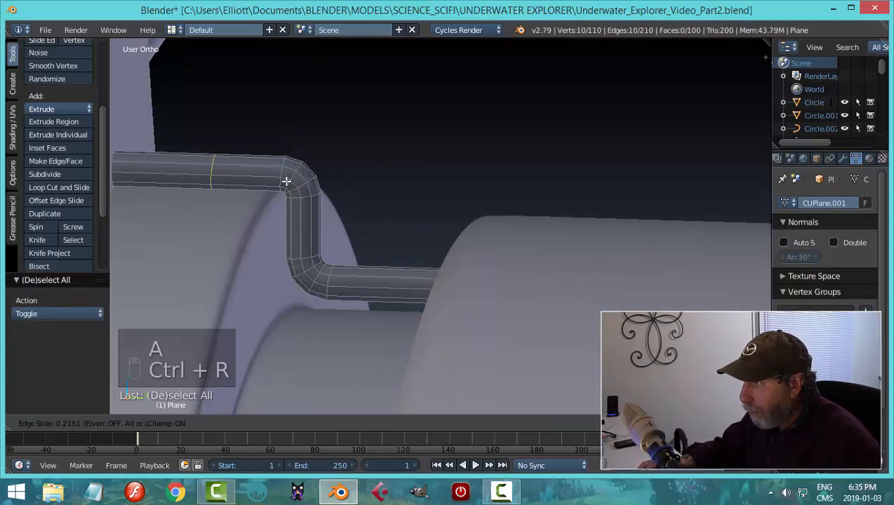
left_click(338, 181)
key("s")
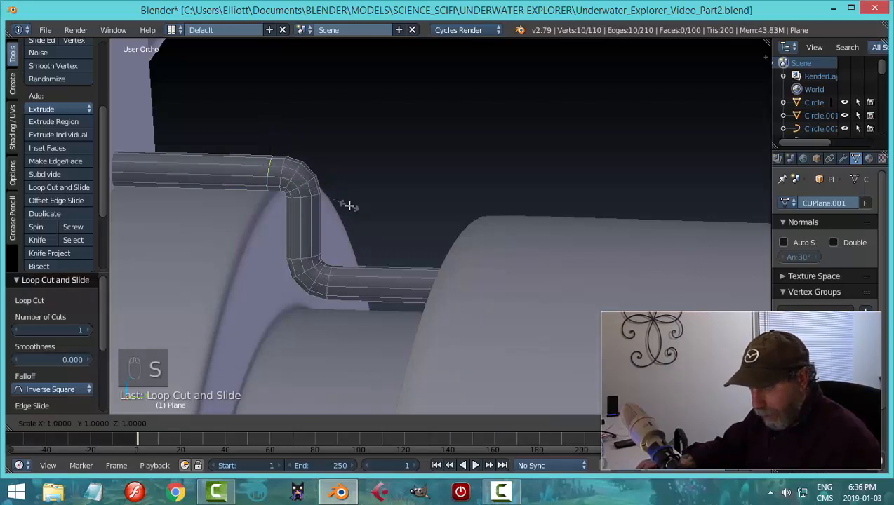
key("y")
key("Return")
key("a")
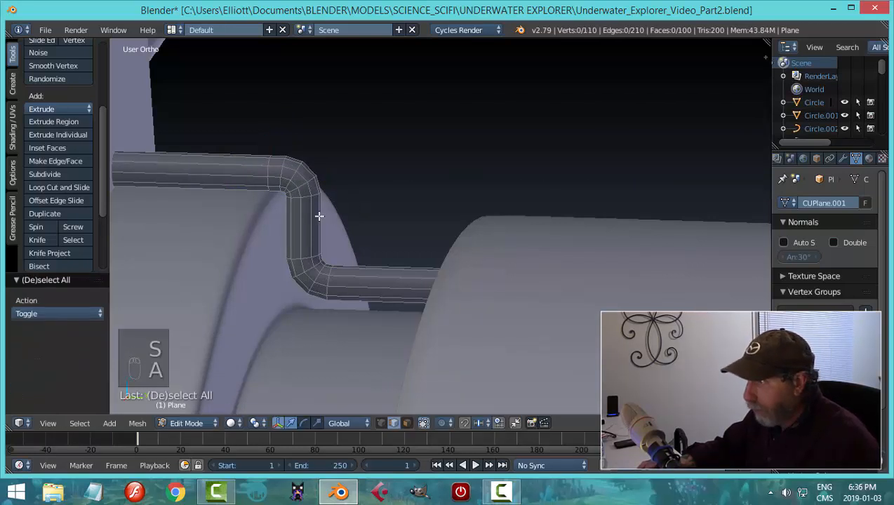
Cut an edge loop into the vertical pipe section just below the upper elbow and scale it to 0 along Z
key("ctrl+r")
left_click(316, 214)
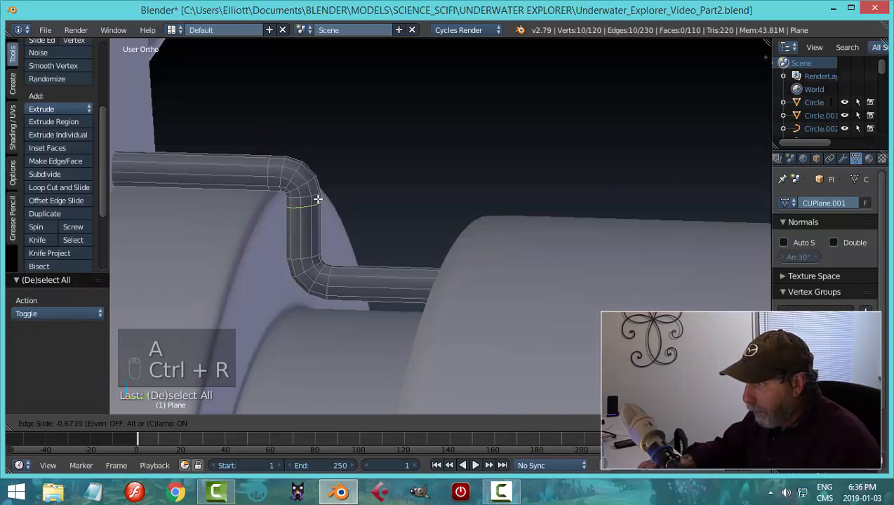
left_click(318, 199)
key("s")
key("z")
key("0")
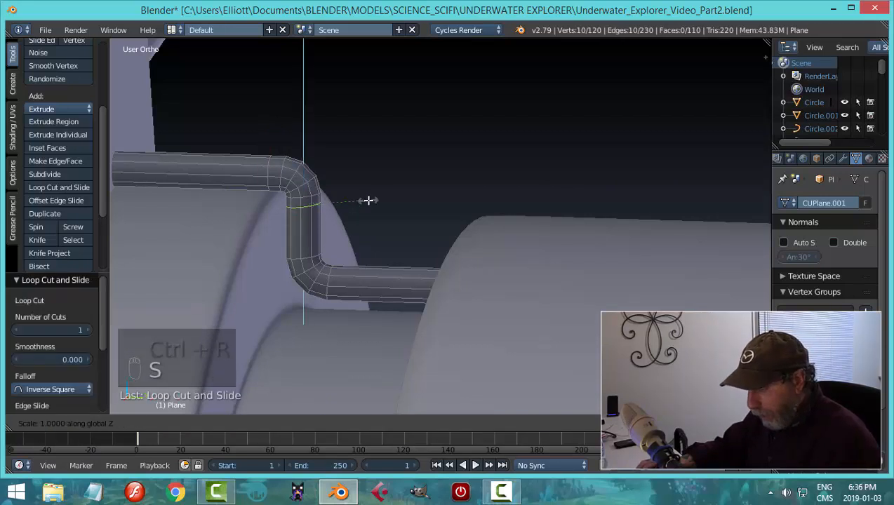
key("Return")
key("a")
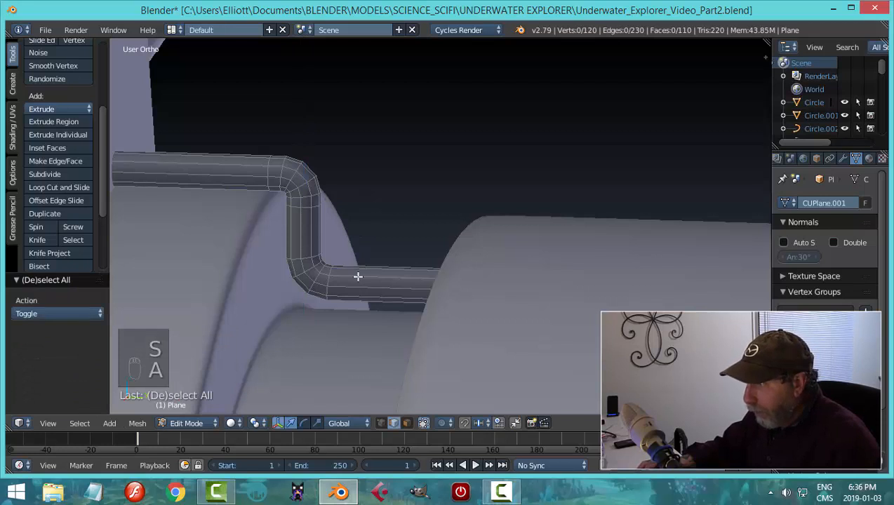
Cut an edge loop into the vertical pipe section just above the lower elbow and flatten it
key("ctrl+r")
left_click(317, 253)
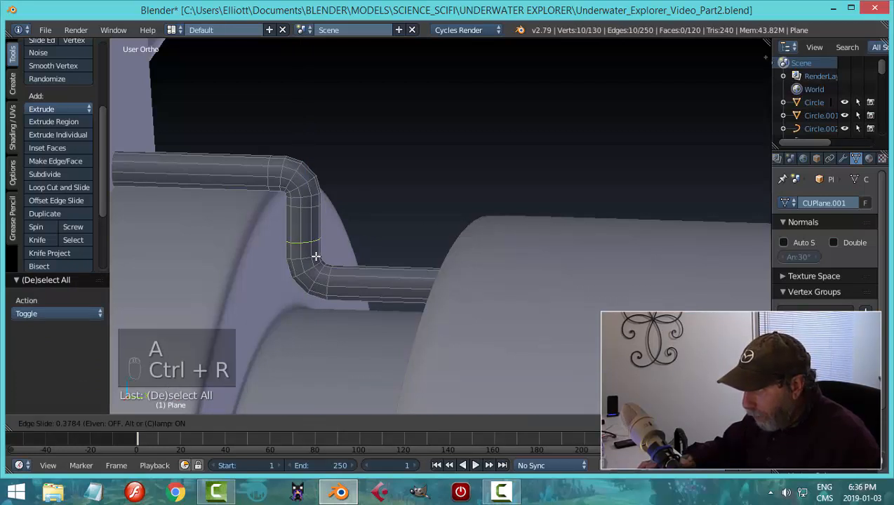
left_click(348, 250)
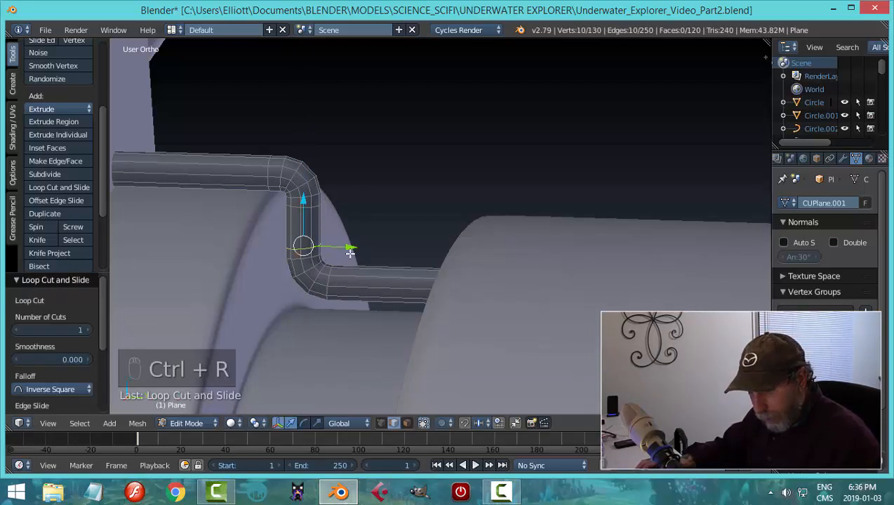
key("s")
left_click(349, 251)
key("a")
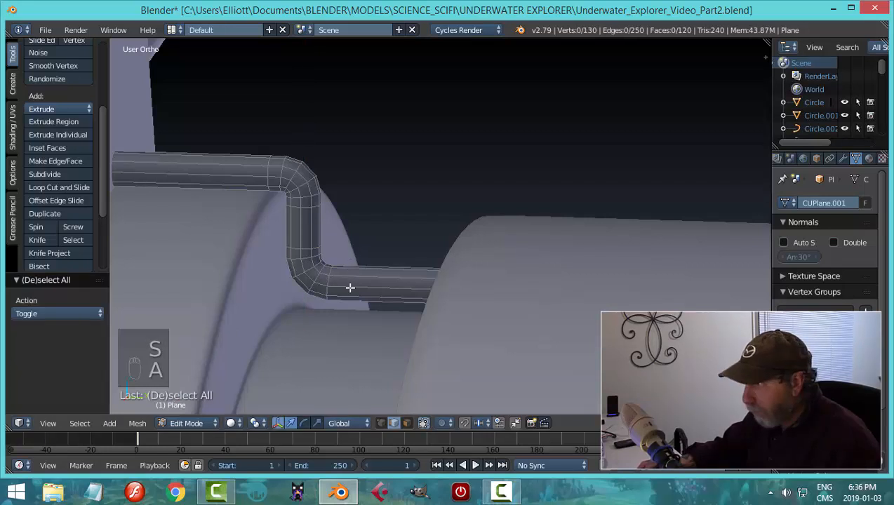
Add an edge loop on the lower horizontal pipe run close to the lower elbow and scale it to 0 along Y
key("ctrl+r")
left_click(356, 290)
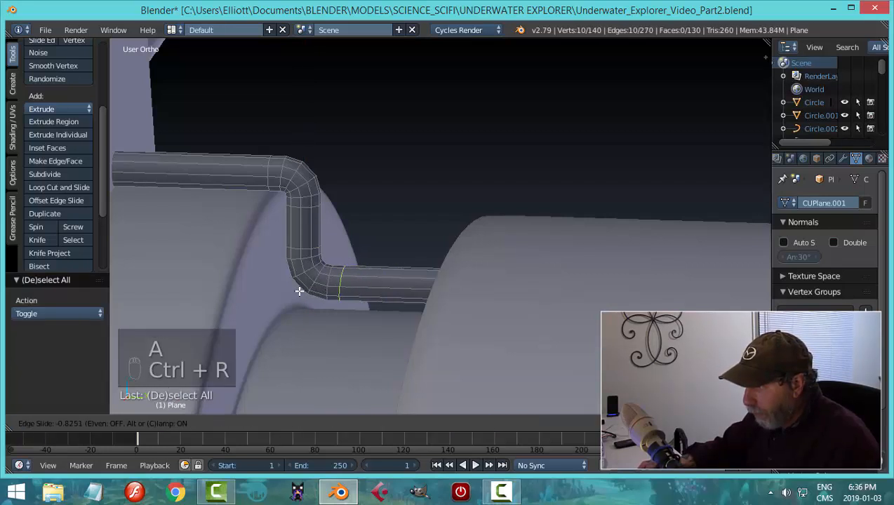
left_click(329, 286)
key("s")
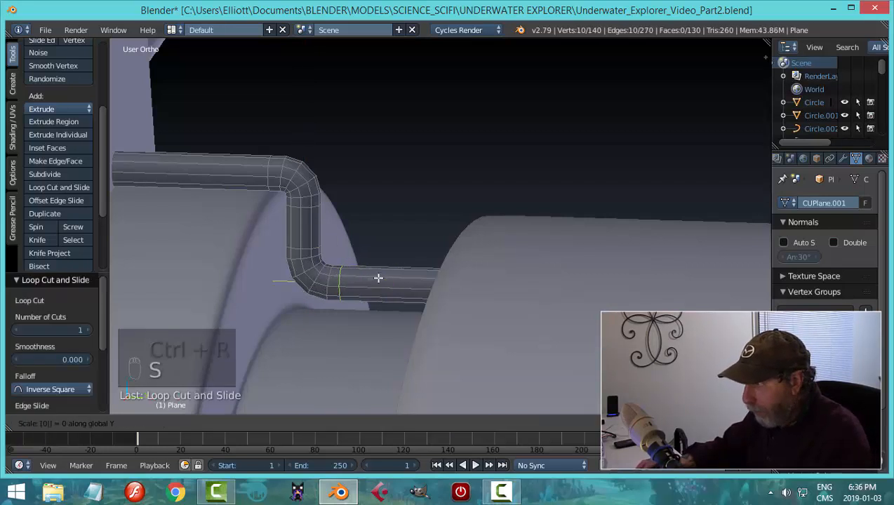
left_click(378, 279)
key("a")
Switch to face selection and select all face rings of the lower elbow, including its short end rings
key("ctrl+Tab")
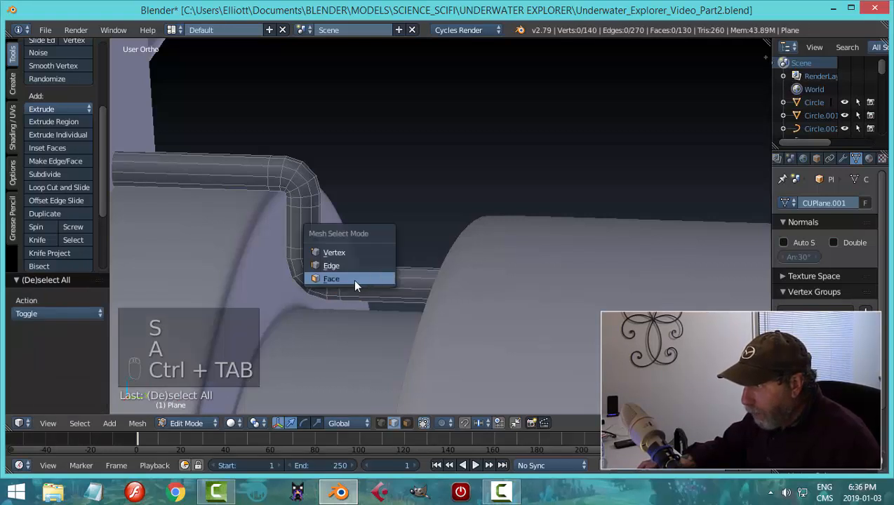
left_click(354, 281)
left_click(334, 284, "alt")
left_click(320, 283, "alt+shift")
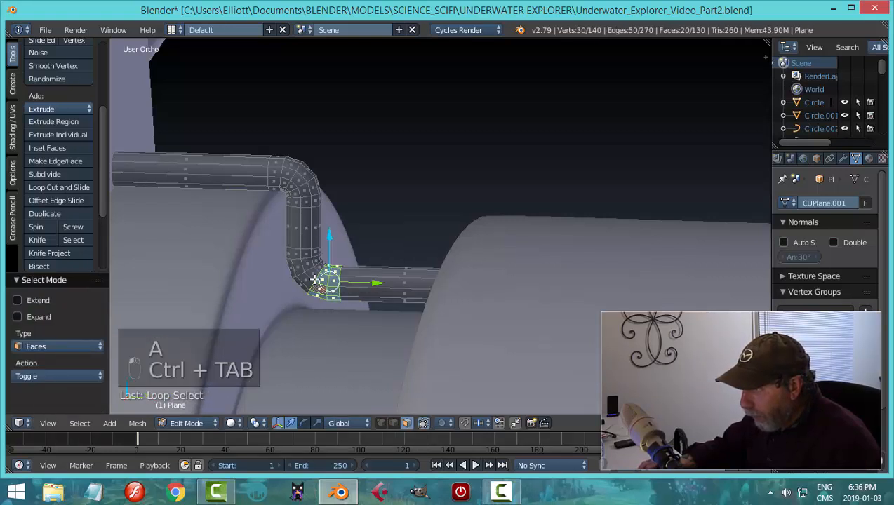
left_click(312, 276, "alt+shift")
left_click(302, 267, "alt+shift")
left_click(300, 254, "alt+shift")
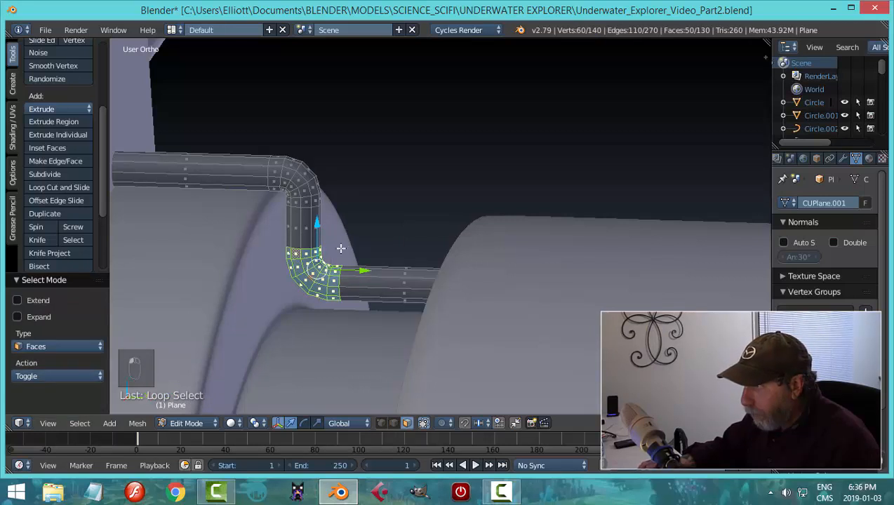
Extend the selection with all face rings of the upper elbow, including its short end rings
left_click(301, 201, "alt+shift")
left_click(299, 190, "alt+shift")
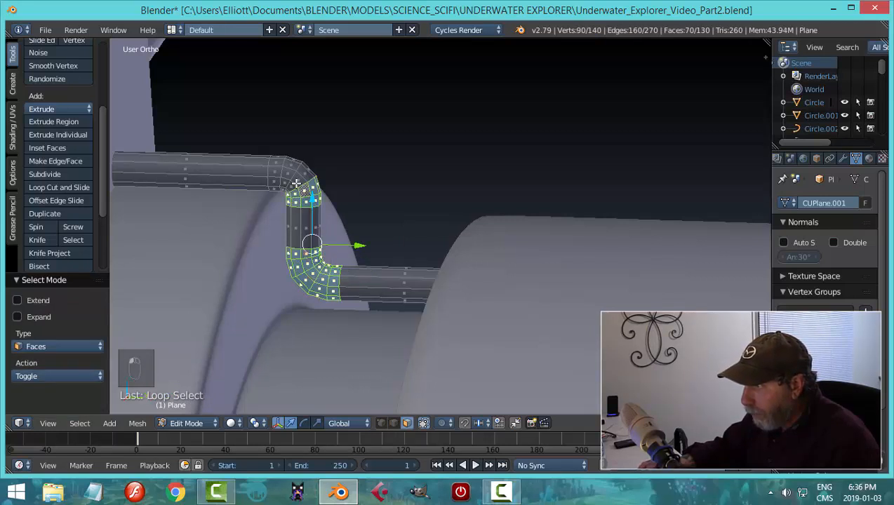
left_click(294, 185, "alt+shift")
left_click(286, 179, "alt+shift")
left_click(275, 180, "alt+shift")
Extrude the selected elbow faces in place and fatten them outward by about 0.005 to form pipe fittings
middle_click_drag(354, 203, 413, 211)
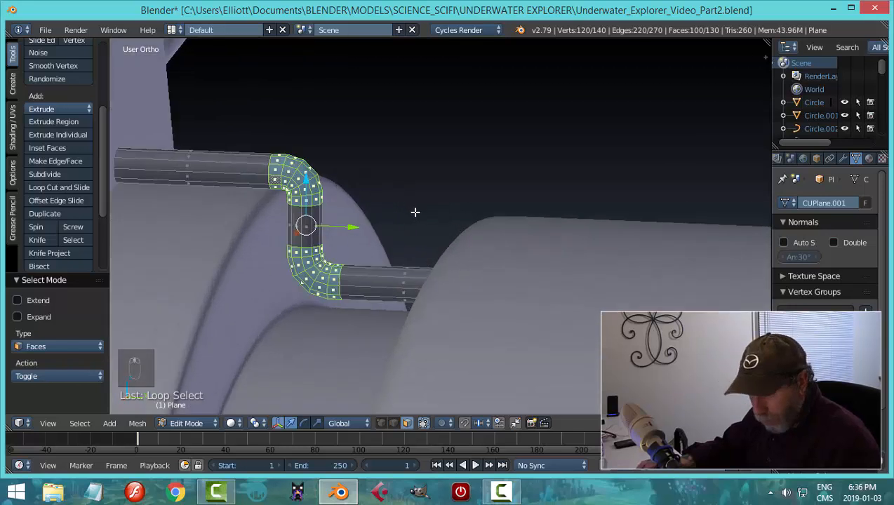
key("e")
right_click(415, 212)
key("alt+s")
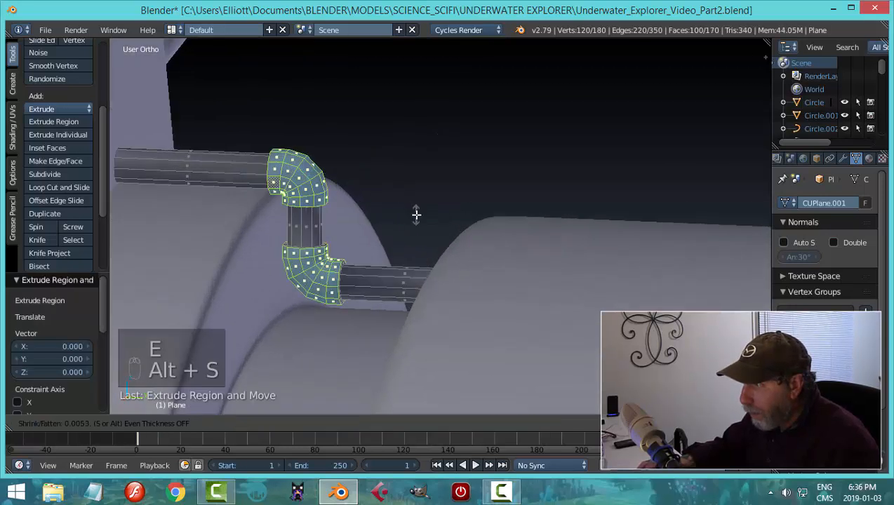
left_click(416, 214)
key("a")
Add a supporting edge loop on the upper horizontal pipe run right against the upper fitting
middle_click_drag(421, 212, 239, 185)
key("ctrl+r")
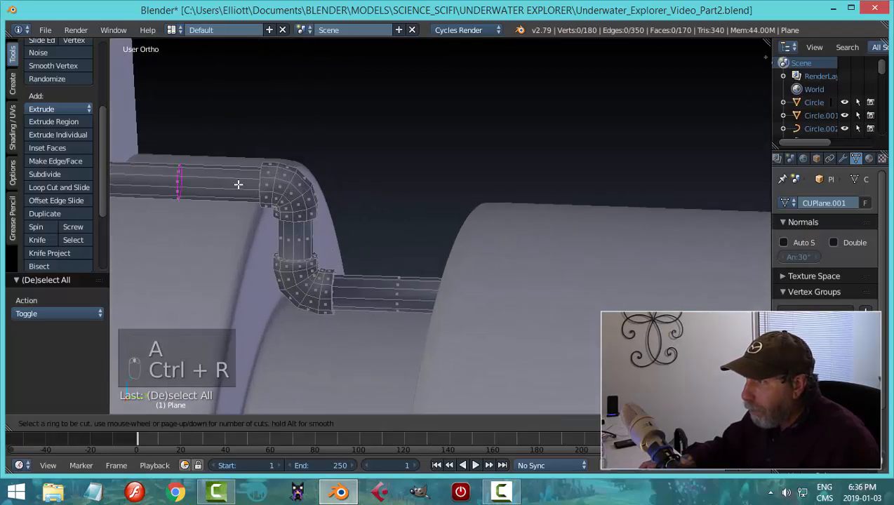
left_click(239, 184)
left_click(318, 196)
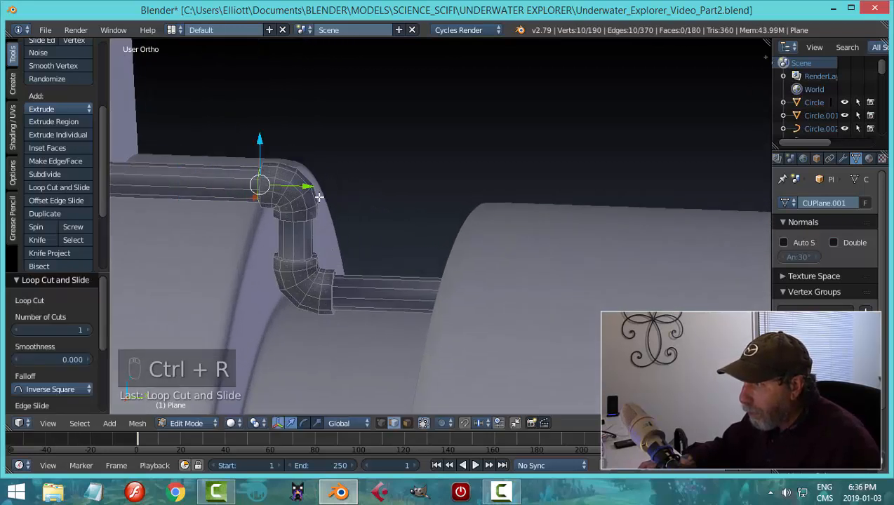
Add supporting edge loops at both ends of the vertical pipe section, tight against the two fittings
key("ctrl+r")
left_click(313, 250)
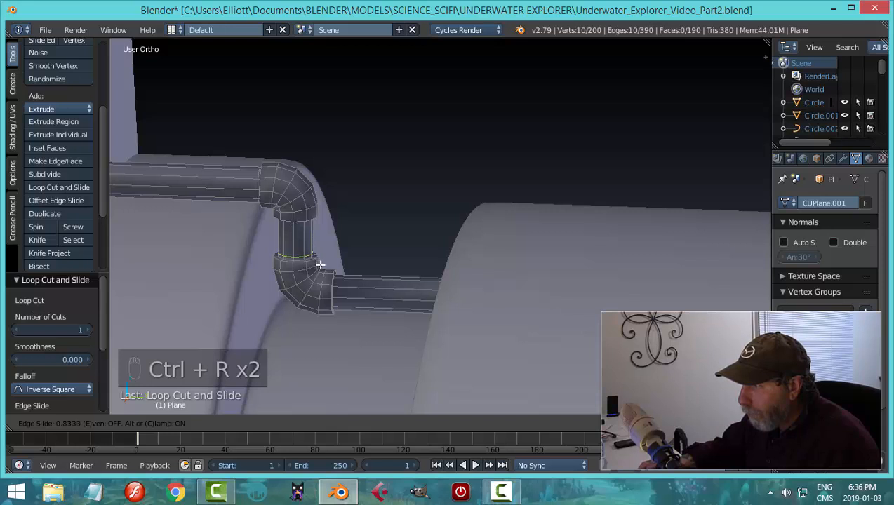
left_click(320, 265)
key("ctrl+r")
left_click(313, 238)
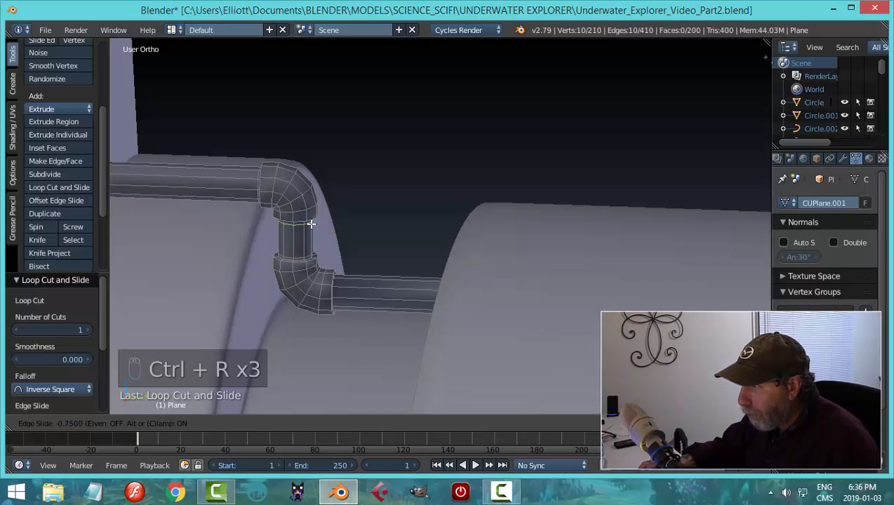
left_click(311, 223)
Add a supporting edge loop on the lower horizontal run against the lower fitting and return to Object Mode
key("ctrl+r")
left_click(360, 280)
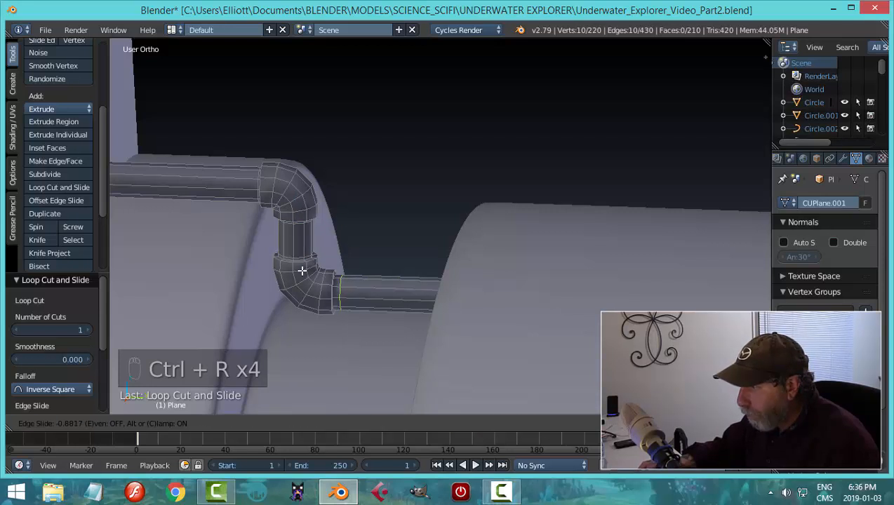
left_click(298, 268)
key("Tab")
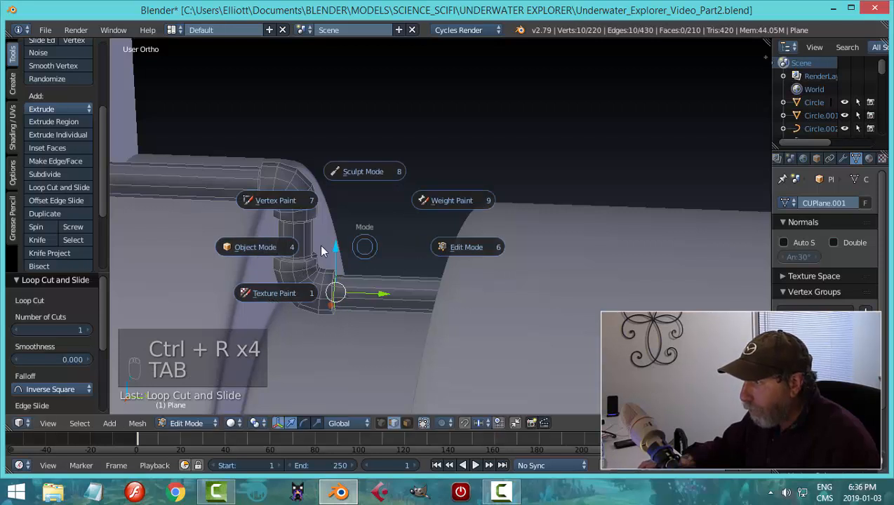
left_click(281, 247)
Add a Subdivision Surface modifier to the pipe
scroll(398, 235, "down", 4)
middle_click_drag(400, 232, 366, 236)
left_click(843, 160)
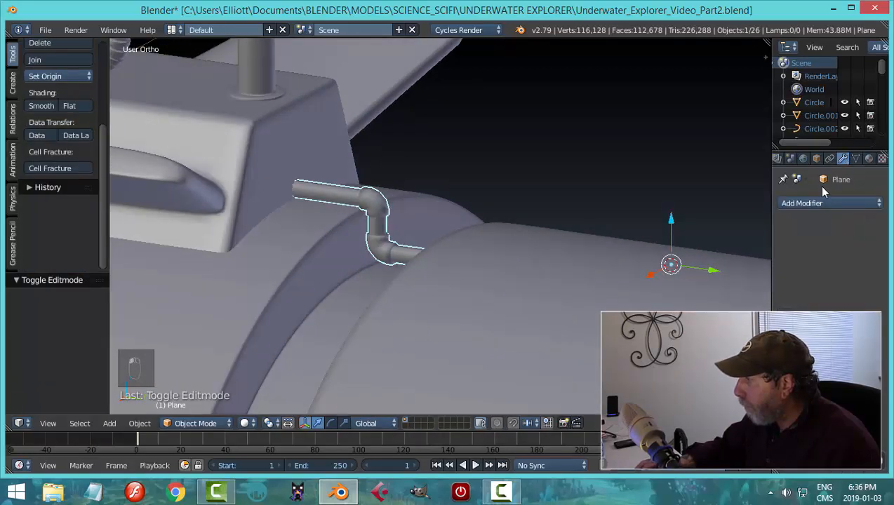
left_click(797, 203)
left_click(598, 420)
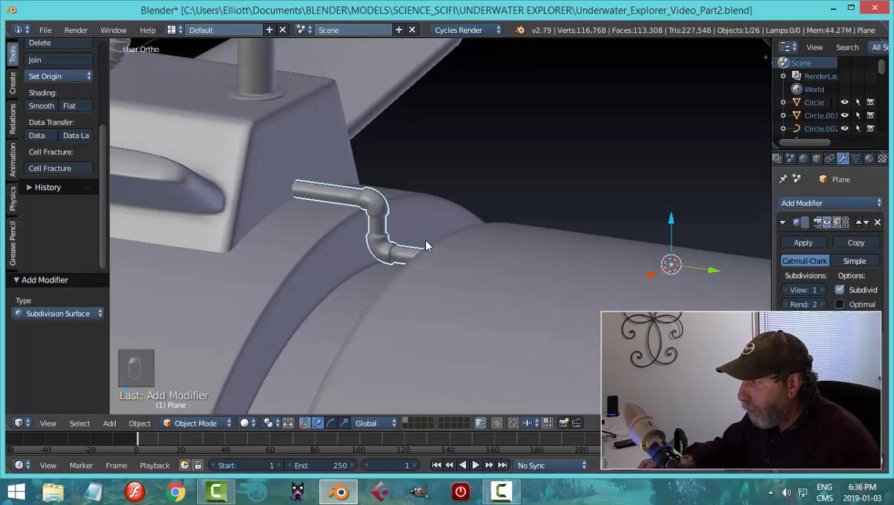
Back in Edit Mode, add supporting edge loops near both open ends of the upper elbow fitting
middle_click_drag(423, 238, 458, 217)
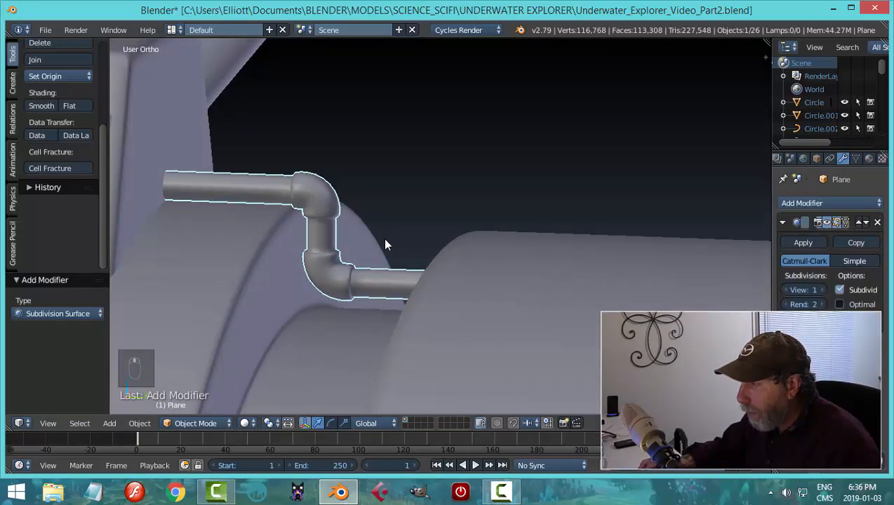
scroll(385, 243, "up", 2)
key("Tab")
left_click(481, 240)
scroll(254, 187, "up", 2)
middle_click_drag(254, 187, 299, 184, "shift")
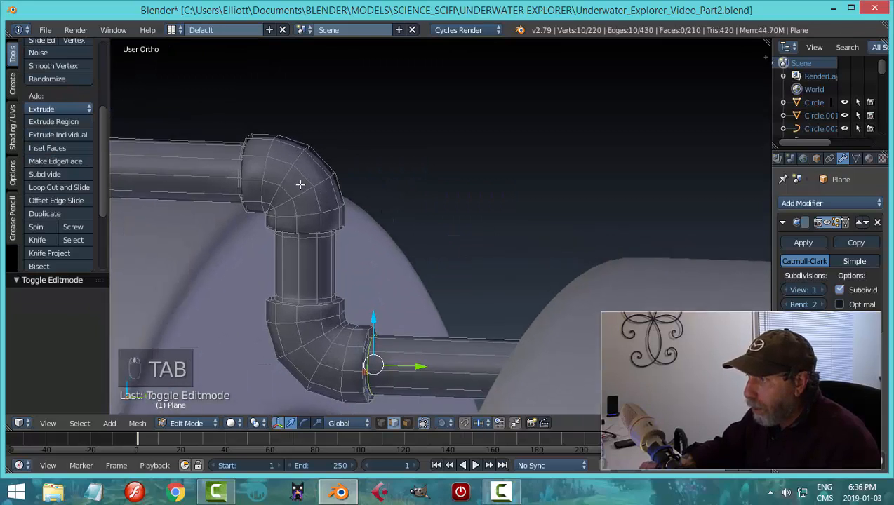
key("ctrl+r")
left_click(253, 160)
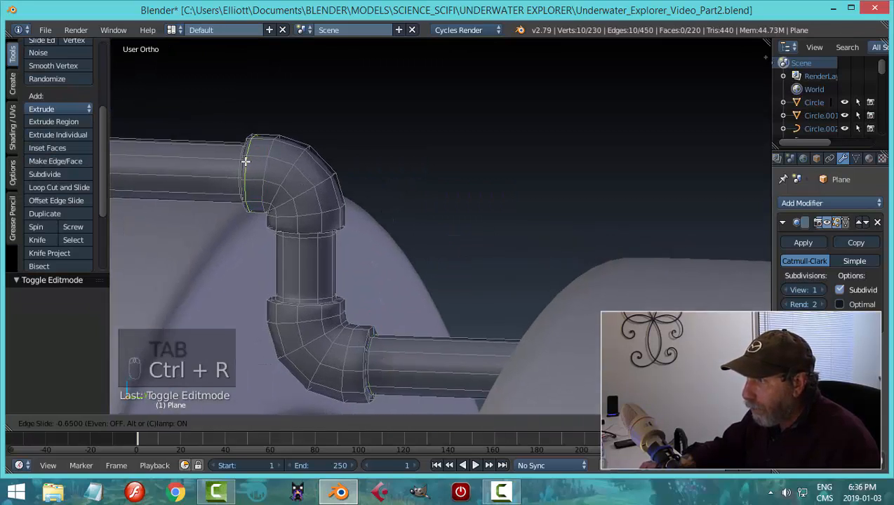
left_click(245, 161)
key("ctrl+r")
left_click(339, 221)
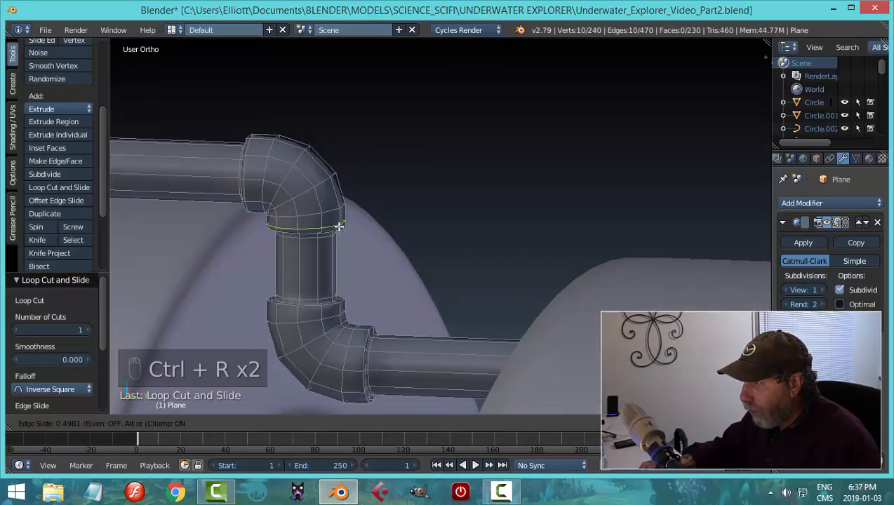
left_click(340, 226)
Add supporting edge loops near both open ends of the lower elbow fitting
key("ctrl+r")
left_click(319, 315)
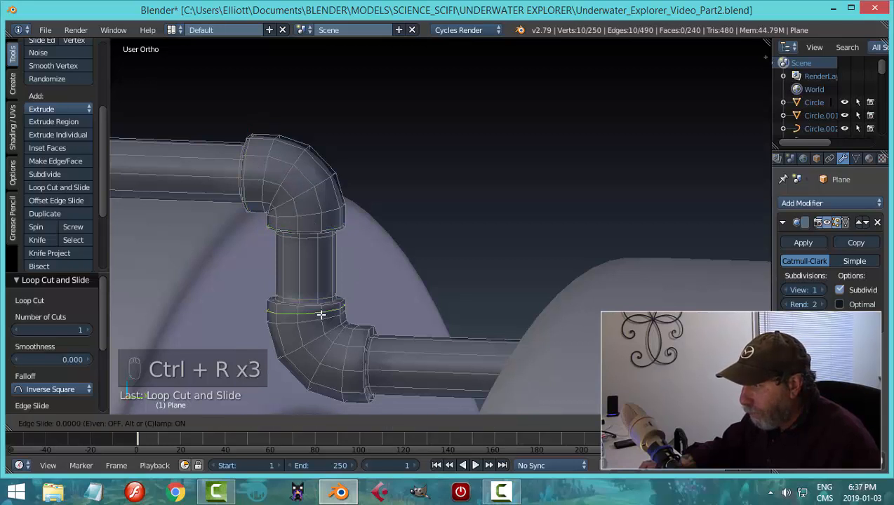
left_click(320, 310)
key("ctrl+r")
left_click(364, 346)
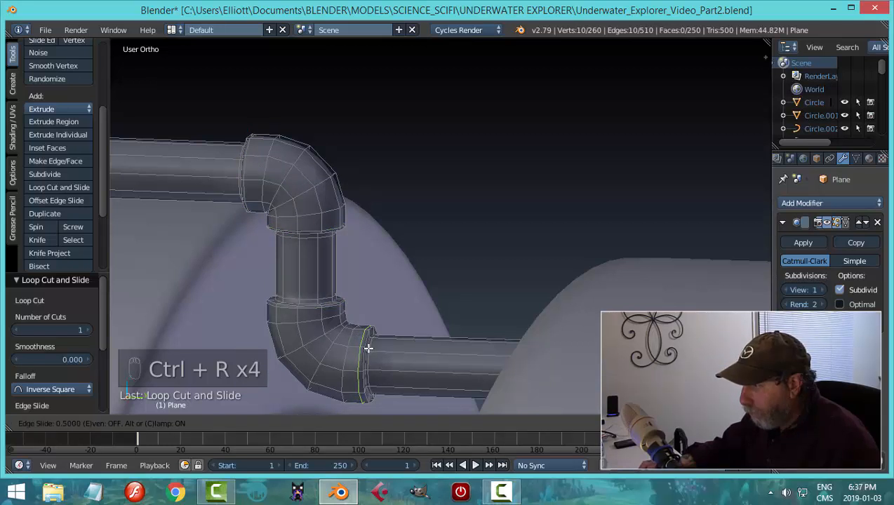
left_click(368, 348)
Add supporting edge loops close to the outer ends of both horizontal pipe runs and return to Object Mode
scroll(240, 225, "down", 2)
key("ctrl+r")
left_click(205, 184)
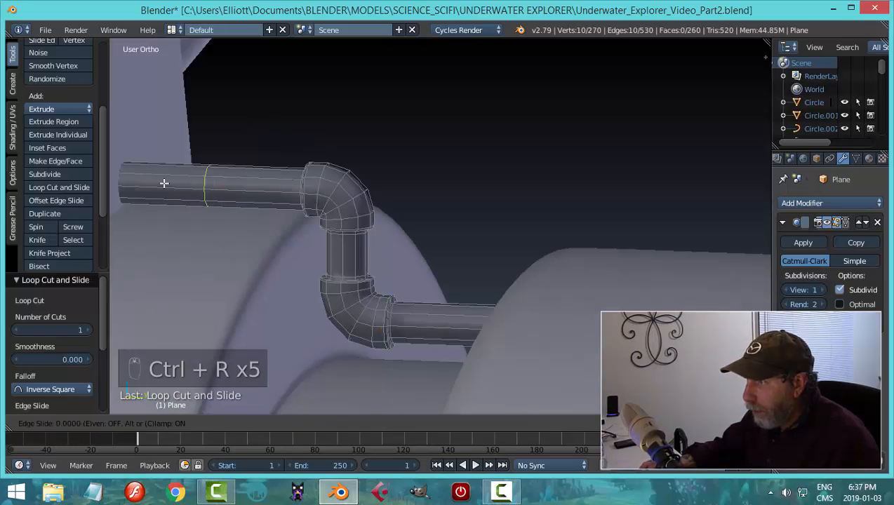
left_click(118, 187)
scroll(450, 302, "down", 3)
middle_click_drag(487, 308, 481, 304)
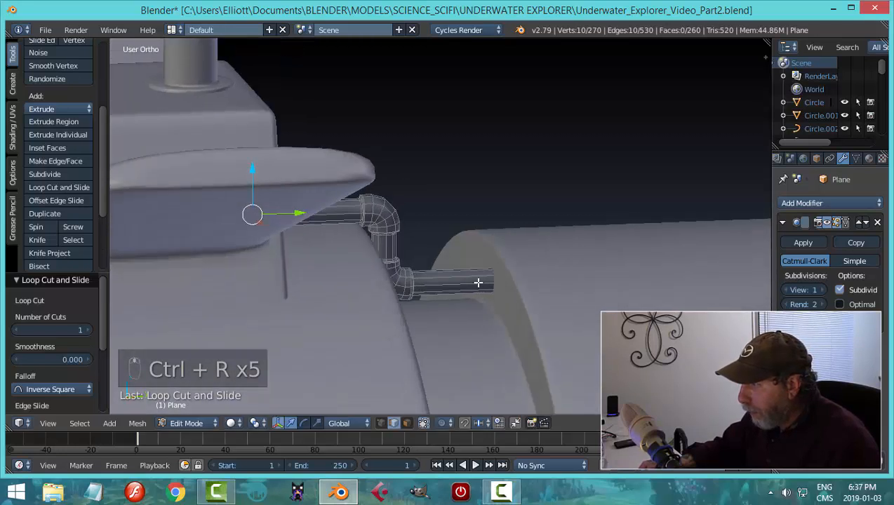
key("ctrl+r")
left_click(483, 283)
left_click(511, 285)
key("Tab")
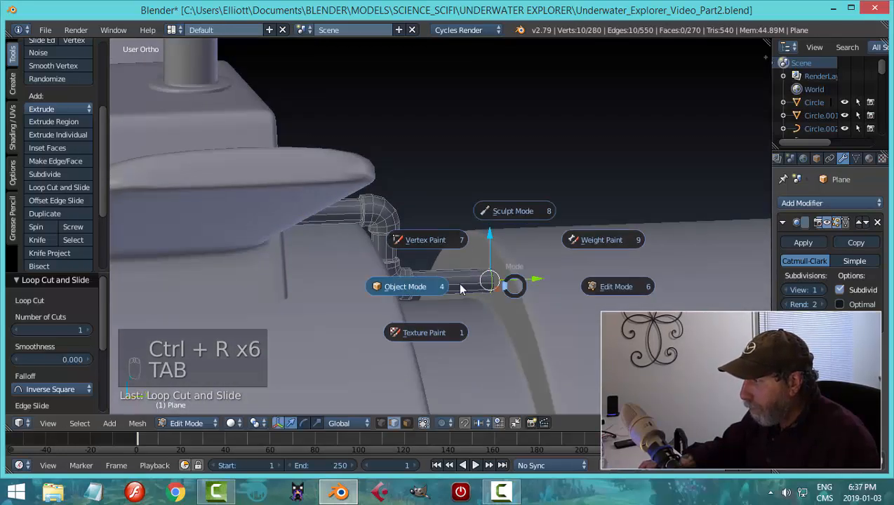
left_click(457, 282)
scroll(517, 259, "down", 2)
middle_click_drag(517, 259, 463, 225)
key("a")
key("a")
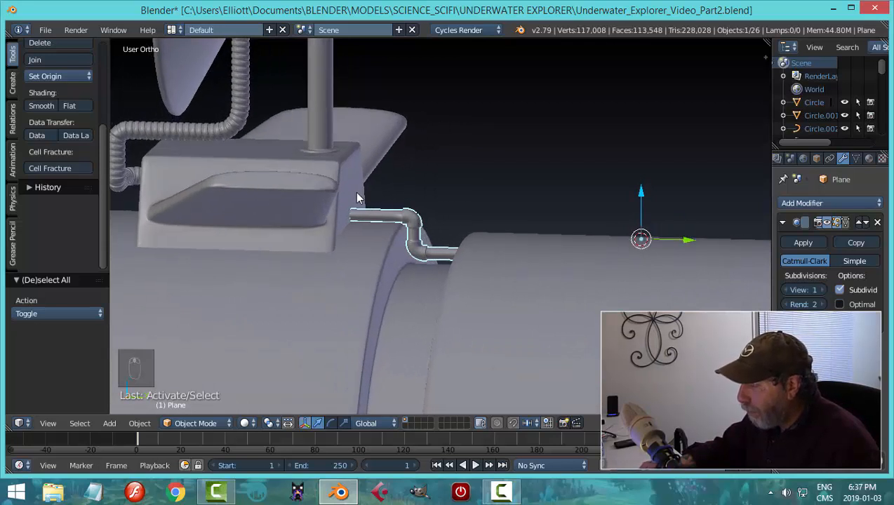
Set the pipe's origin to its geometry and snap the 3D cursor to the selected pipe
middle_click_drag(357, 197, 373, 219)
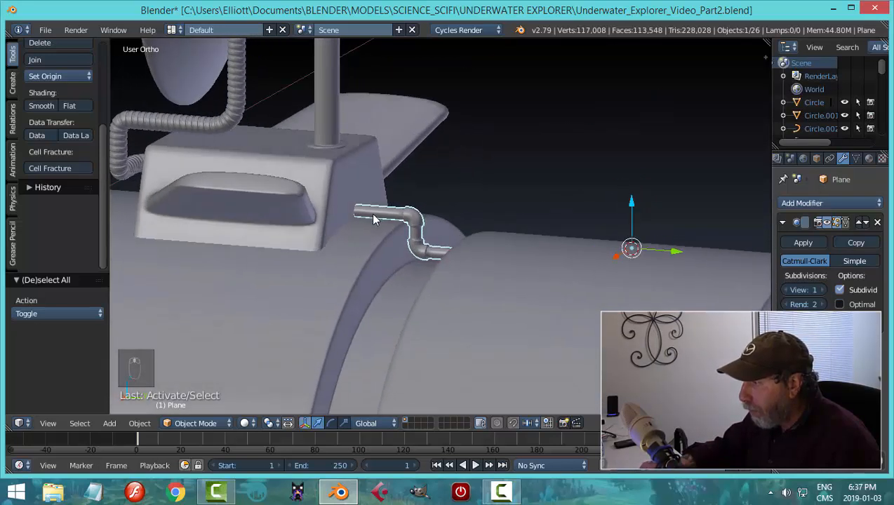
key("KP_3")
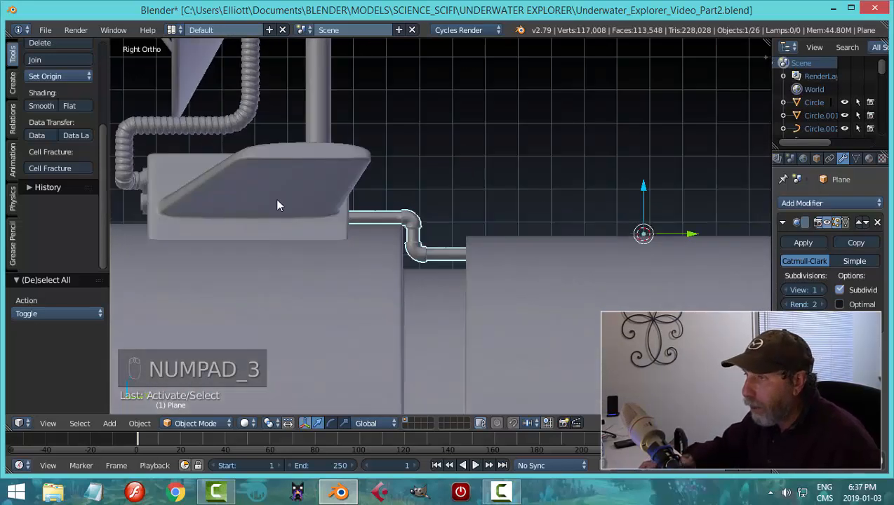
left_click(77, 76)
left_click(70, 106)
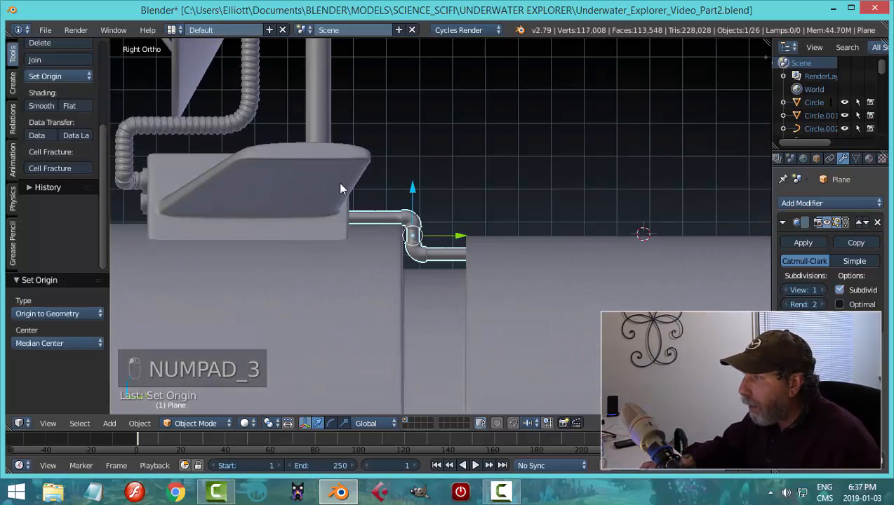
scroll(558, 264, "up", 2)
key("shift+s")
left_click(561, 265)
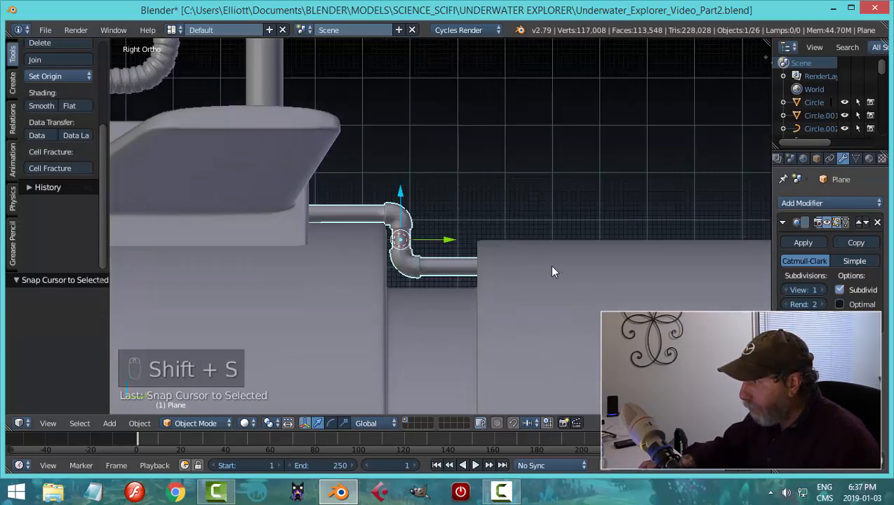
Show the model as wireframe in the right view and enter Edit Mode on the pipe
scroll(539, 269, "up", 2)
key("KP_3")
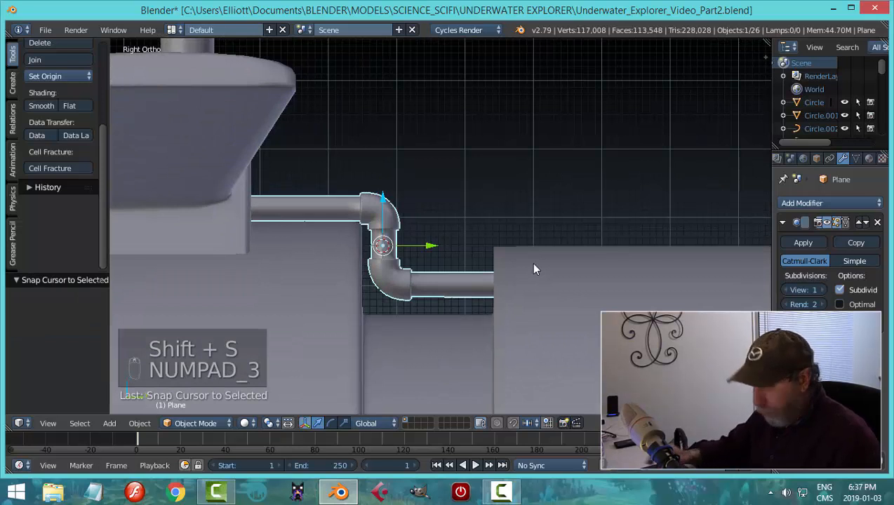
key("z")
left_click(634, 269)
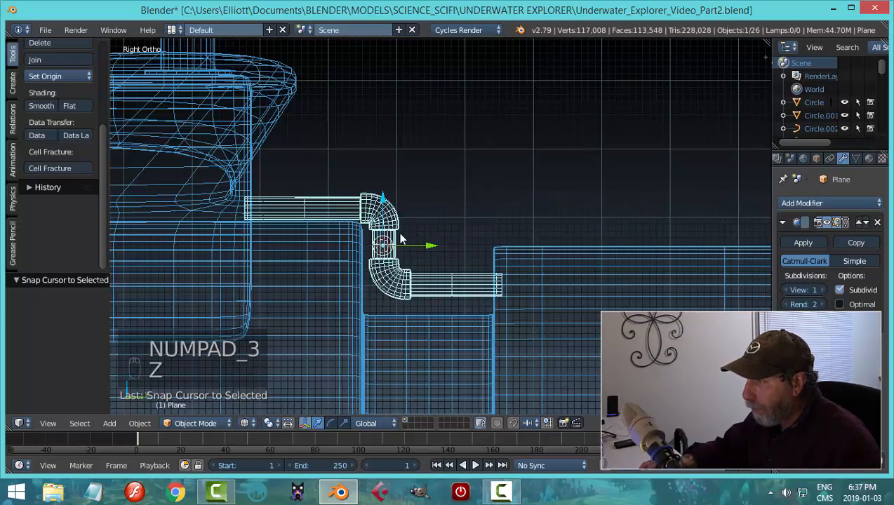
key("Tab")
left_click(494, 233)
Try to raise the box-selected upper horizontal run and upper elbow fitting by 0.016 along Z
key("b")
key("b")
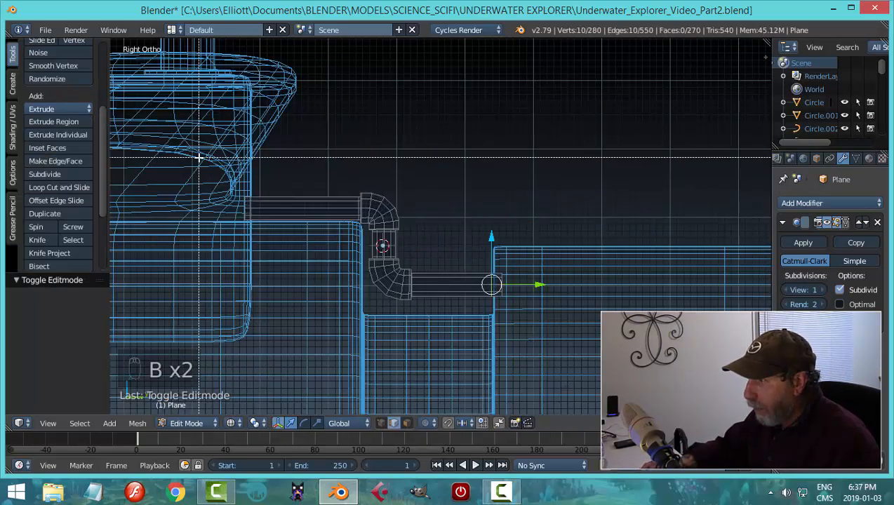
left_click_drag(199, 157, 413, 238)
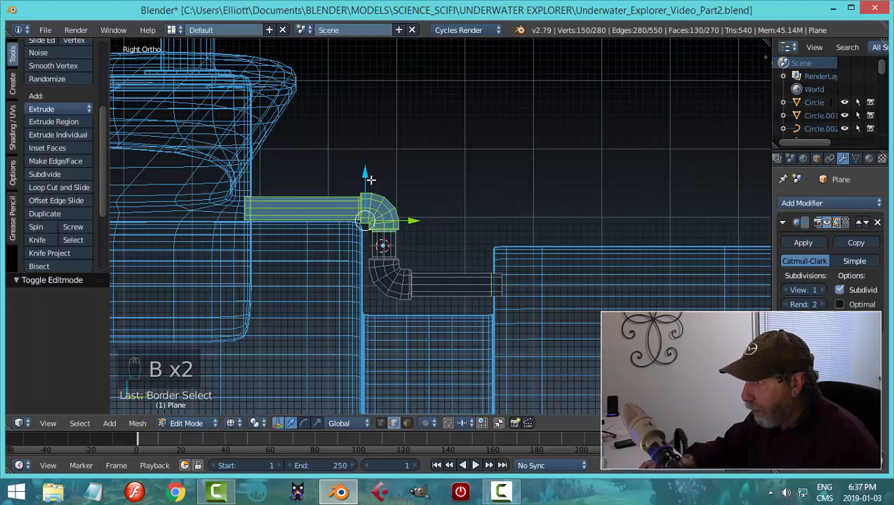
left_click_drag(371, 179, 366, 164)
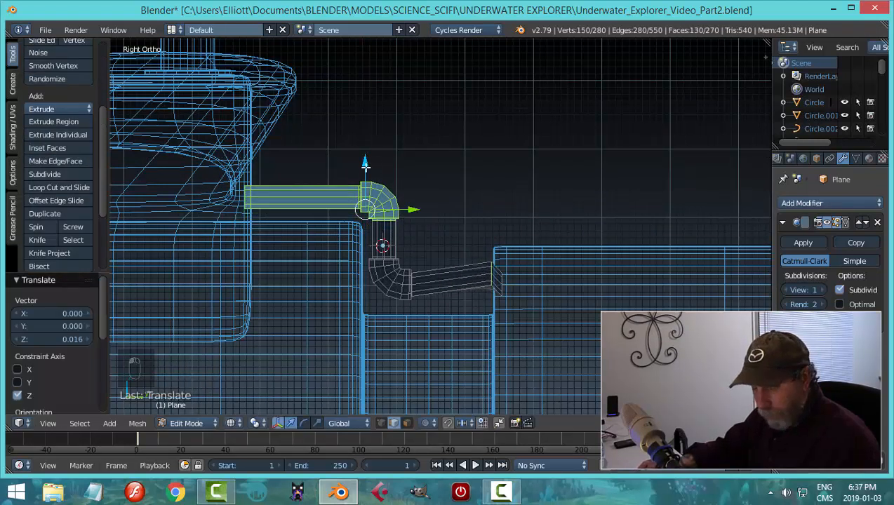
key("ctrl+z")
Select only the upper horizontal run and upper elbow, raise them 0.019 along Z, and return to solid shading
key("a")
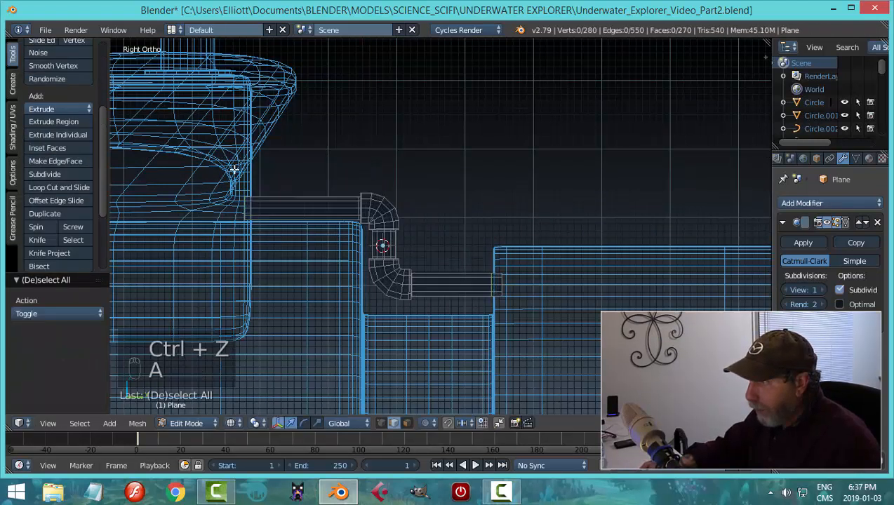
key("b")
left_click_drag(202, 167, 408, 240)
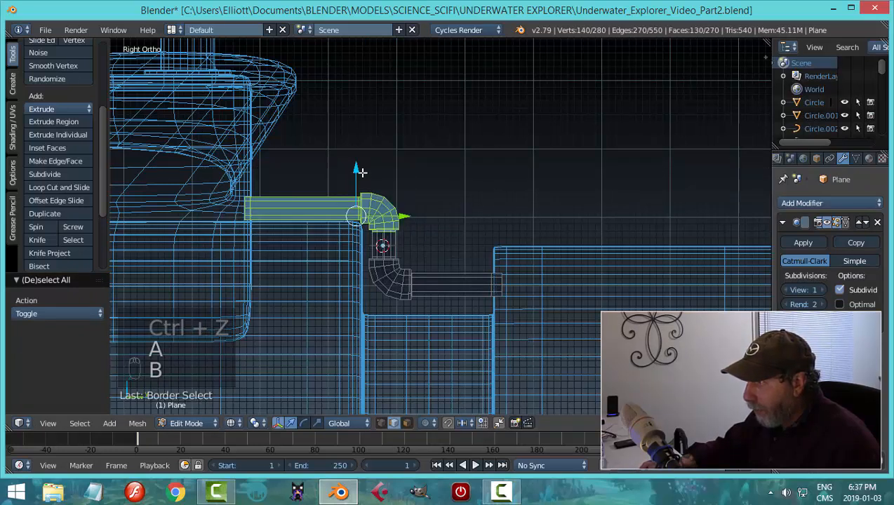
left_click_drag(359, 171, 364, 158)
key("z")
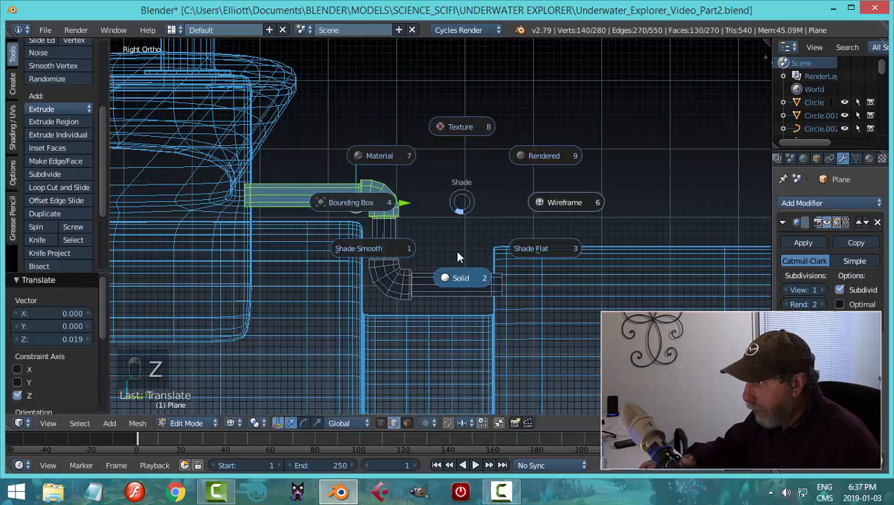
left_click(457, 279)
Raise the upper run and elbow a further 0.013 along Z and return to Object Mode
middle_click_drag(534, 239, 471, 241)
scroll(471, 235, "up", 3)
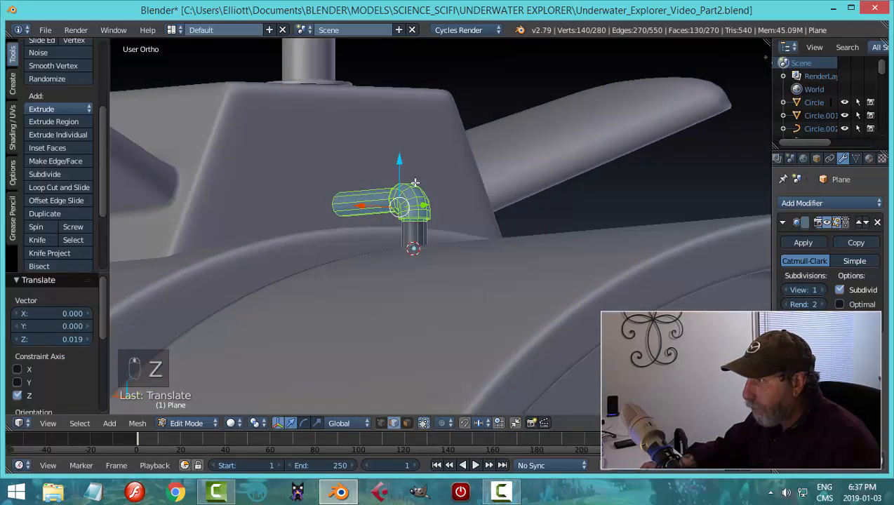
middle_click_drag(435, 190, 472, 227)
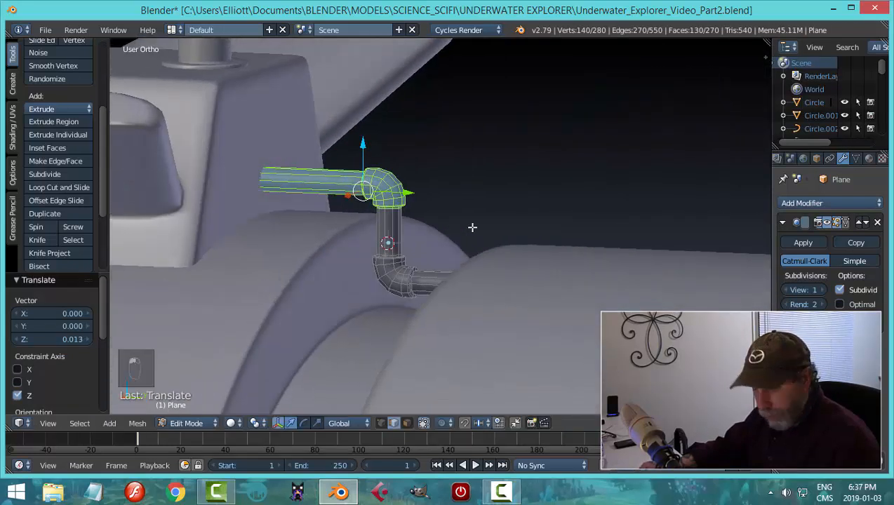
key("a")
key("Tab")
left_click(363, 228)
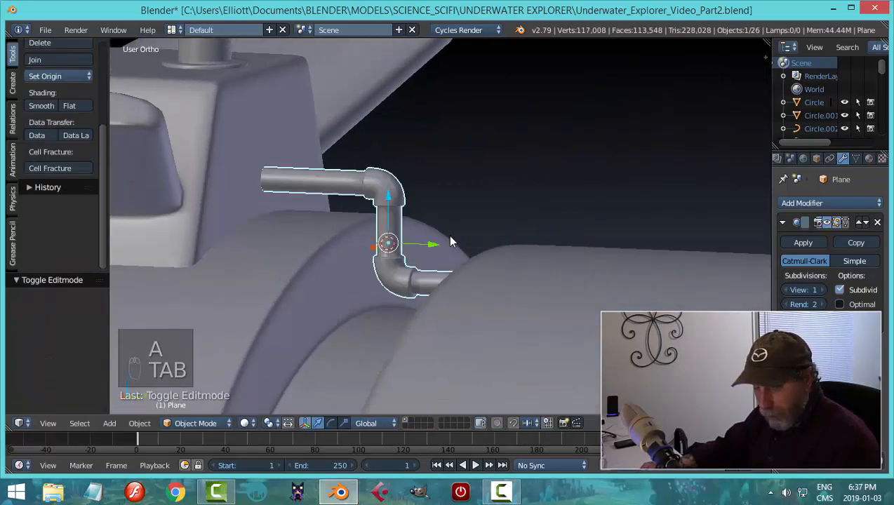
Examine the pipe's proportions against the housing and the hull from several angles with nothing selected
key("a")
scroll(449, 237, "down", 3)
middle_click_drag(484, 226, 392, 150)
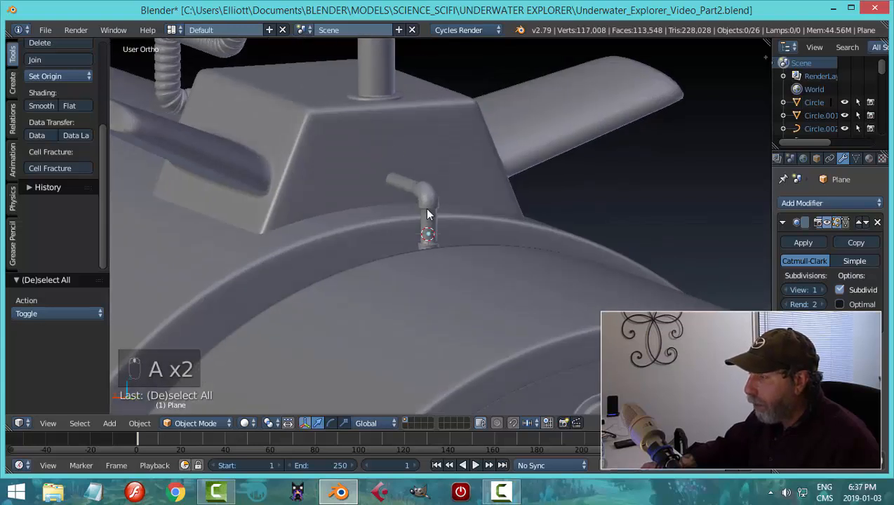
scroll(427, 214, "down", 3)
middle_click_drag(435, 229, 435, 280)
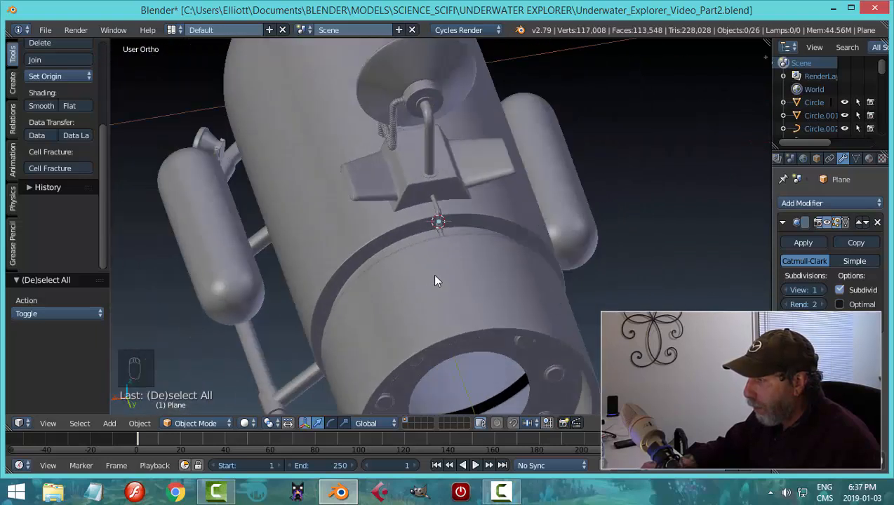
scroll(435, 276, "up", 4)
middle_click_drag(493, 297, 457, 307)
scroll(437, 201, "up", 4)
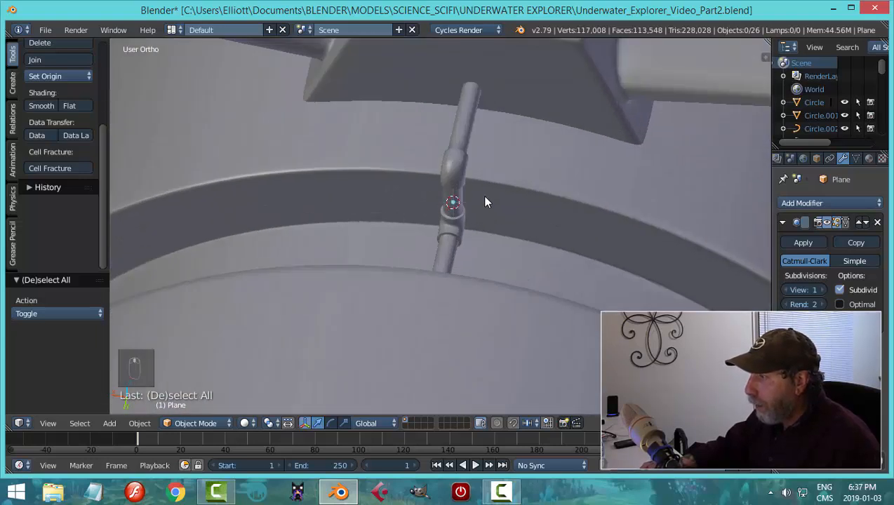
Duplicate the pipe and offset the copy -0.073 along X, beside the original
right_click(454, 210)
middle_click_drag(454, 210, 512, 253)
key("shift+d")
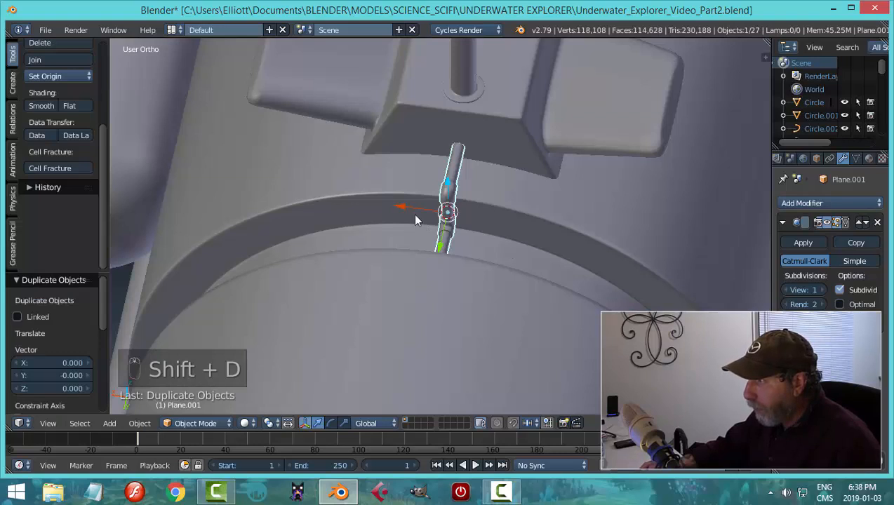
key("x")
left_click(432, 216)
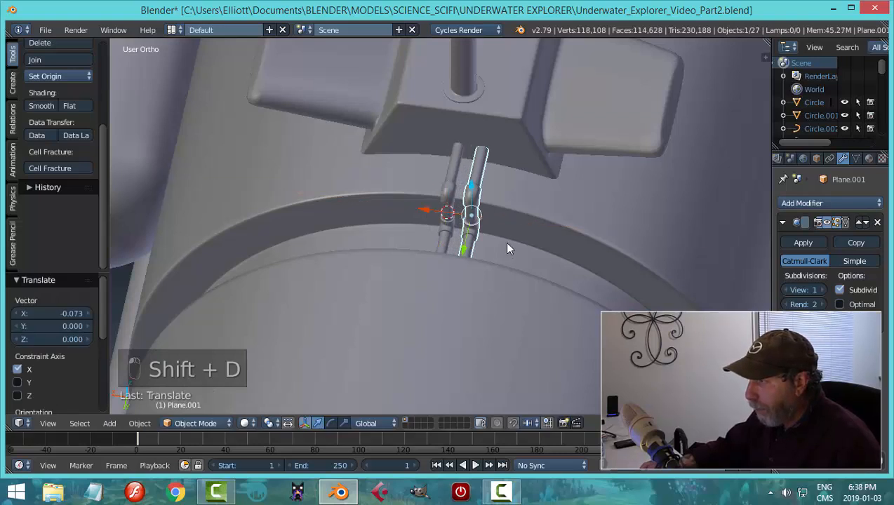
Review the pair of pipes from further away and delete the duplicate
key("a")
scroll(488, 260, "down", 4)
middle_click_drag(489, 235, 473, 257)
scroll(471, 259, "up", 6)
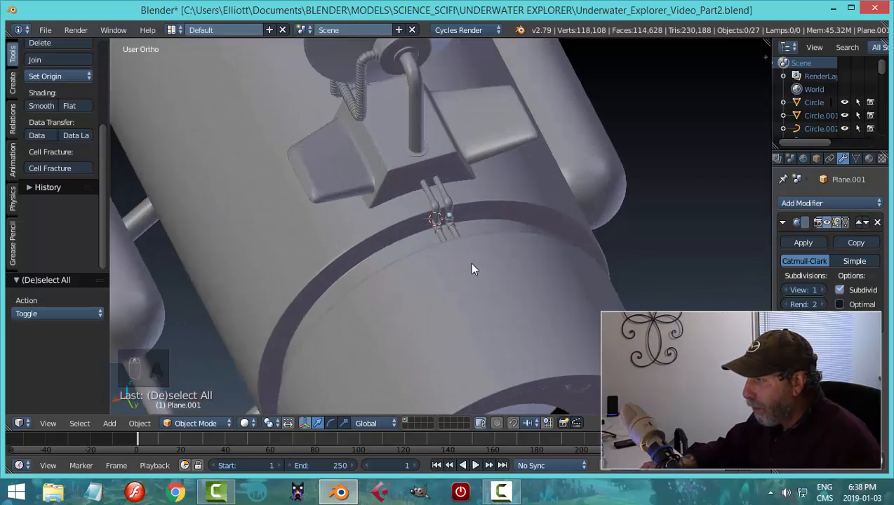
right_click(460, 230)
key("x")
left_click(458, 229)
Scale the remaining pipe up by about 1.37, raise it 0.011 along Z and nudge it along Y
middle_click_drag(425, 277, 425, 225)
right_click(421, 228)
key("s")
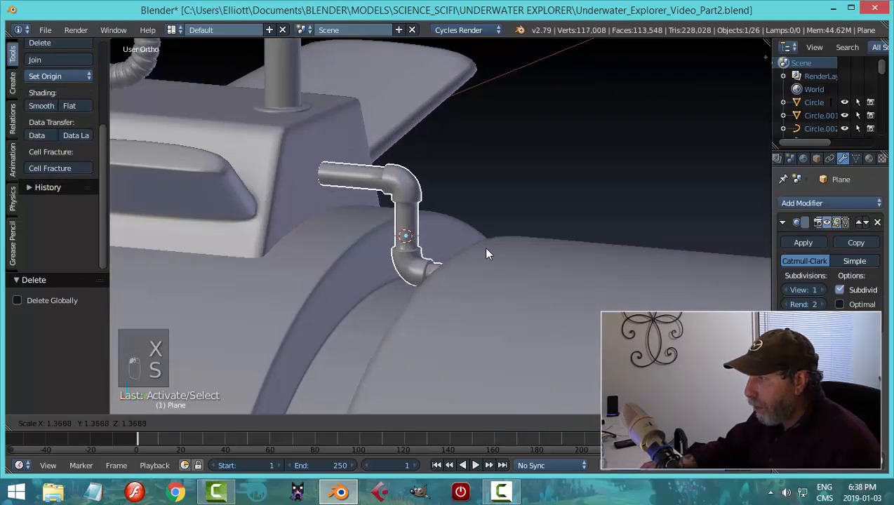
left_click(489, 253)
mouse_move(489, 254)
middle_mouse_down()
mouse_move(386, 280)
mouse_move(443, 255)
mouse_move(472, 257)
middle_mouse_up()
left_click_drag(406, 195, 414, 195)
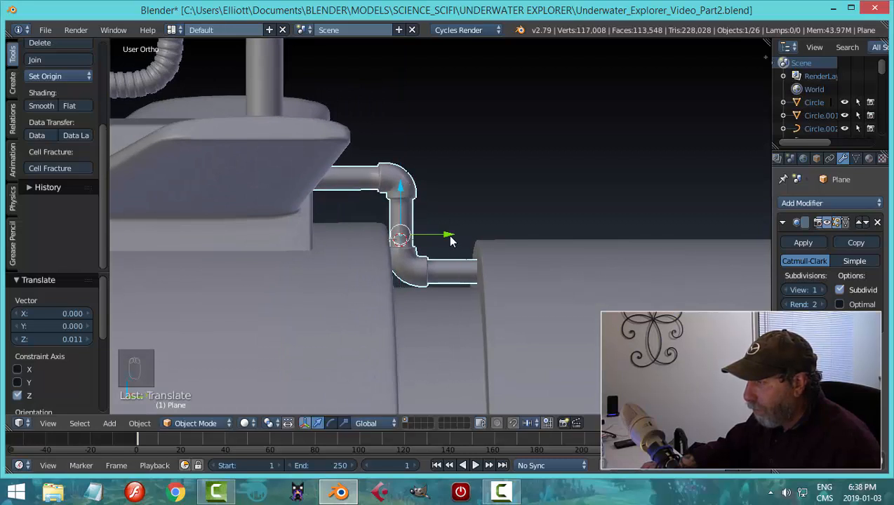
left_click_drag(451, 241, 453, 239)
key("a")
Duplicate the round collar at the ribbed hose's end and move the copy 0.633 along Y to the housing face where the pipe enters
scroll(526, 245, "down", 5)
middle_click_drag(526, 244, 455, 293)
scroll(435, 254, "up", 6)
scroll(440, 257, "down", 4)
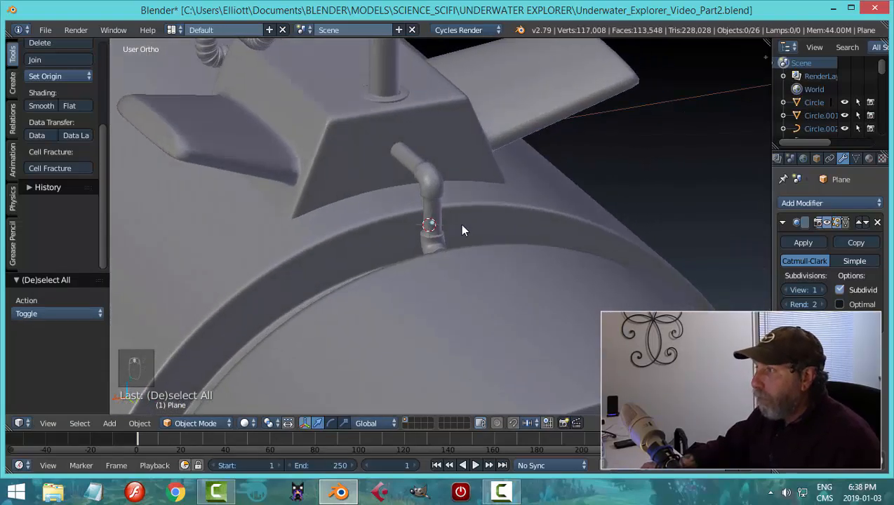
middle_click_drag(459, 224, 438, 322)
scroll(430, 350, "up", 2)
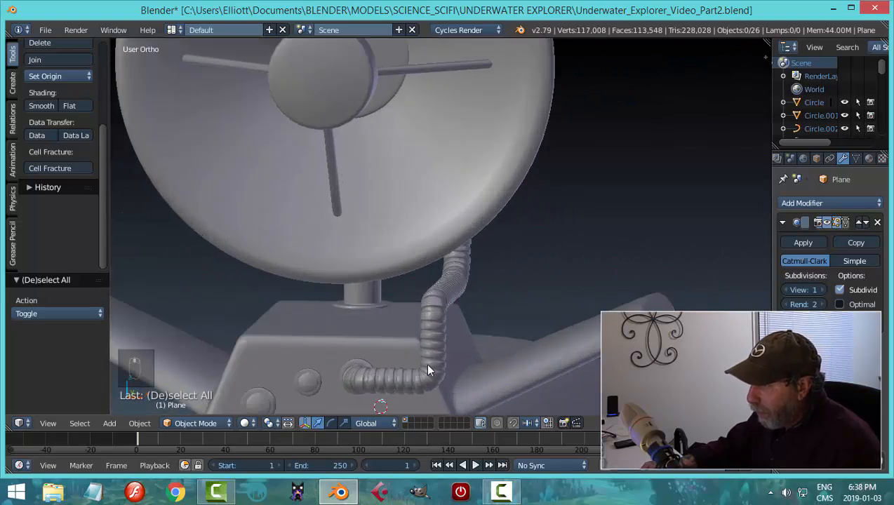
middle_click_drag(407, 405, 406, 317, "shift")
scroll(439, 261, "up", 2)
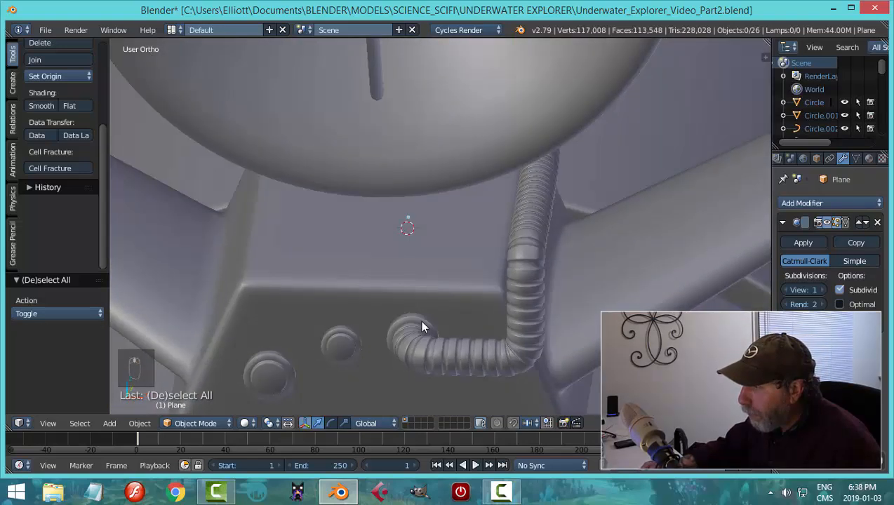
right_click(421, 321)
middle_click_drag(554, 315, 437, 312)
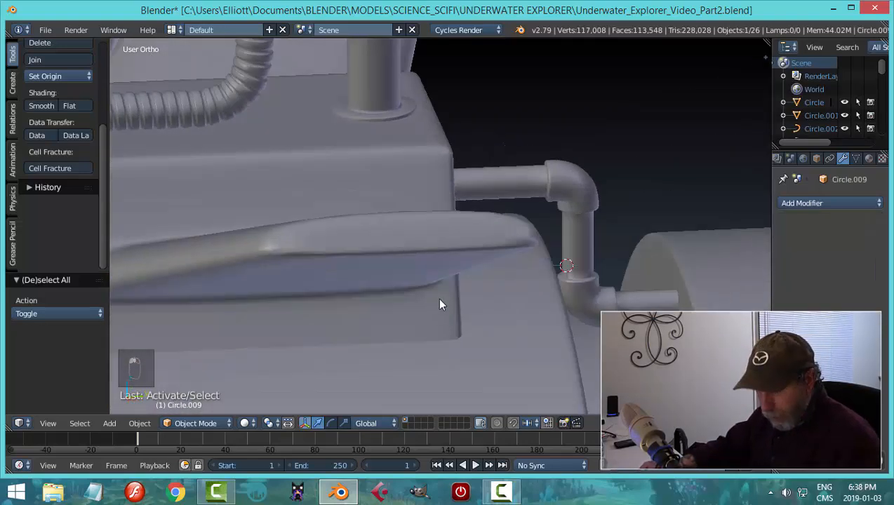
key("shift+d")
scroll(360, 291, "down", 2)
left_click_drag(291, 209, 500, 231)
middle_click_drag(540, 203, 427, 228)
mouse_move(499, 216)
middle_mouse_down()
mouse_move(477, 218)
mouse_move(490, 222)
middle_mouse_up()
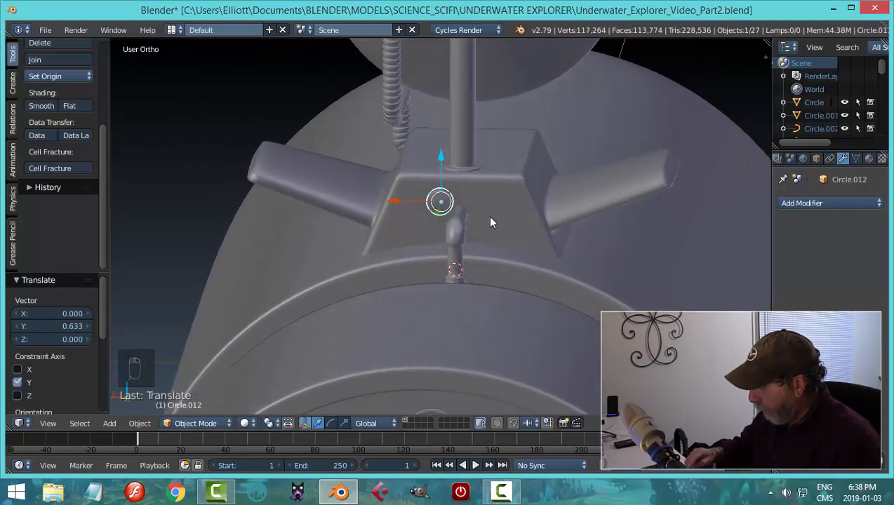
Align the duplicated collar with the pipe's upper end, shifting it along X and -0.036 along Z
key("ctrl+KP_1")
left_click_drag(392, 200, 414, 202)
left_click_drag(460, 153, 463, 162)
middle_click_drag(453, 249, 567, 284)
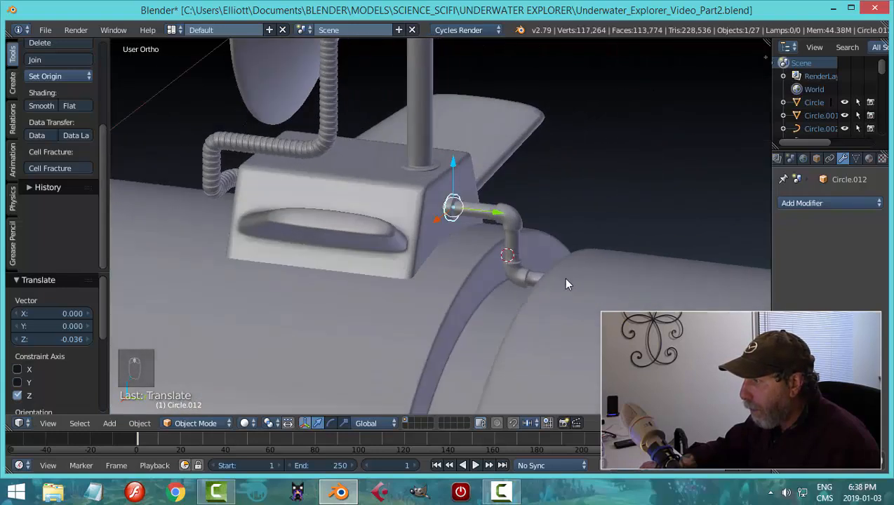
Rotate the duplicated collar at the pipe's upper end 180° about the Z axis
scroll(567, 284, "up", 5)
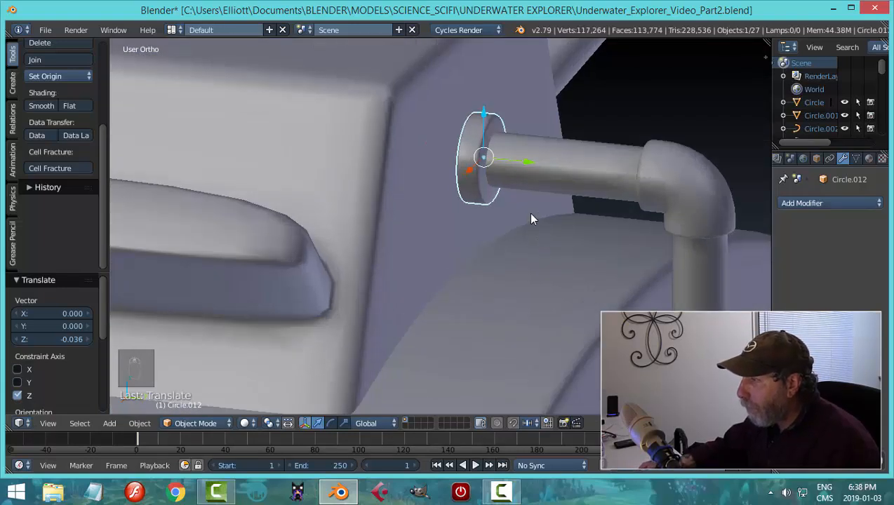
type("rz18")
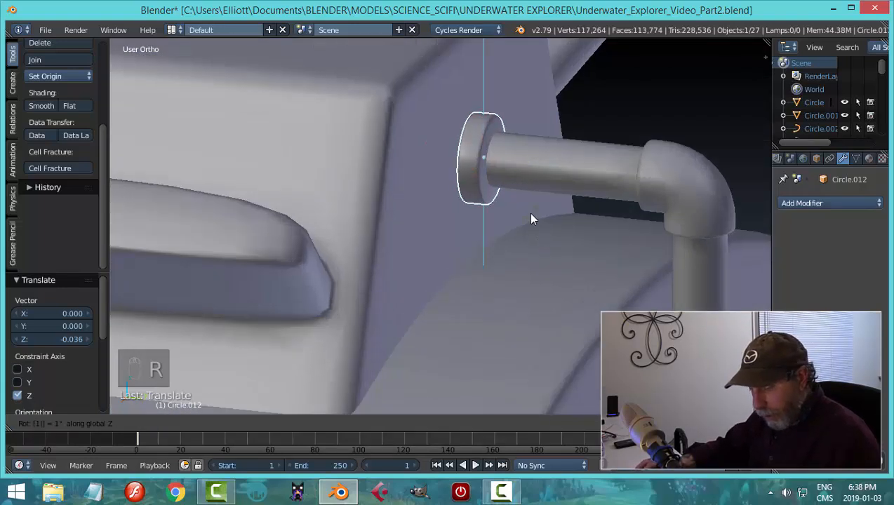
type("0")
key("Return")
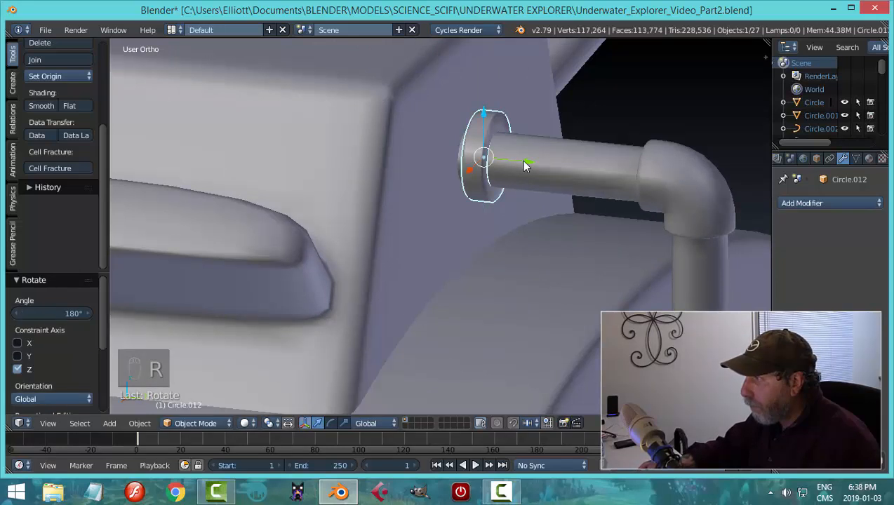
Seat the rotated collar against the housing along Y, shift it 0.003 along X and raise it slightly along Z to centre it on the pipe
key("g")
key("y")
left_click(508, 163)
middle_click_drag(509, 163, 470, 172)
key("g")
key("x")
left_click(470, 179)
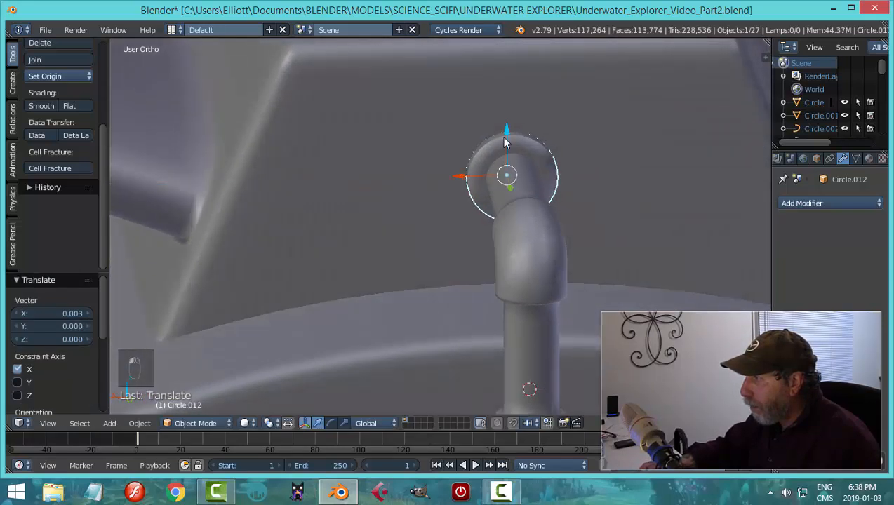
key("g")
key("z")
left_click(506, 132)
key("a")
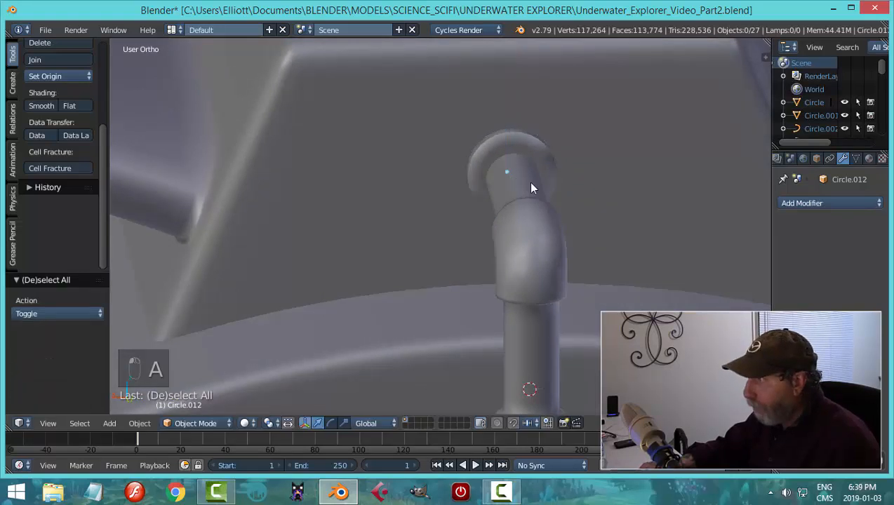
Edit the collar's mesh and delete its inner disc face together with the surrounding ring of front faces
middle_click_drag(527, 182, 568, 179)
scroll(524, 177, "up", 3)
right_click(515, 137)
key("Tab")
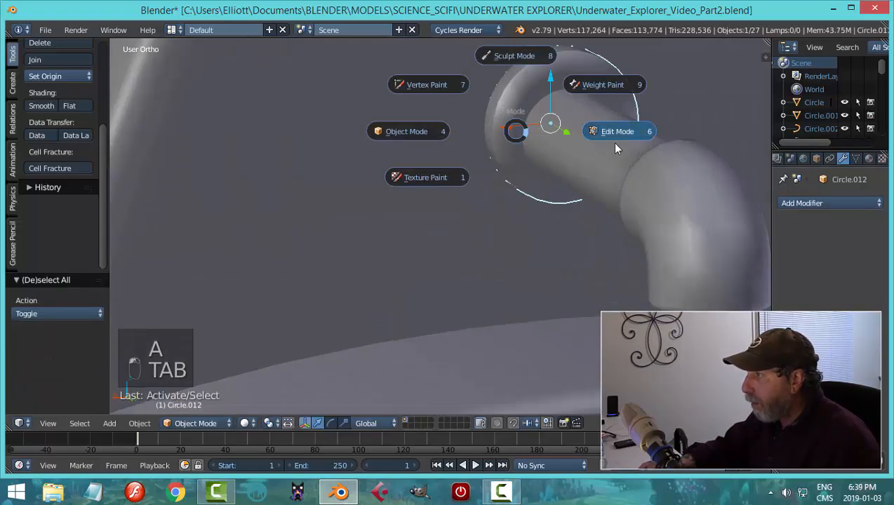
left_click(611, 142)
key("a")
key("a")
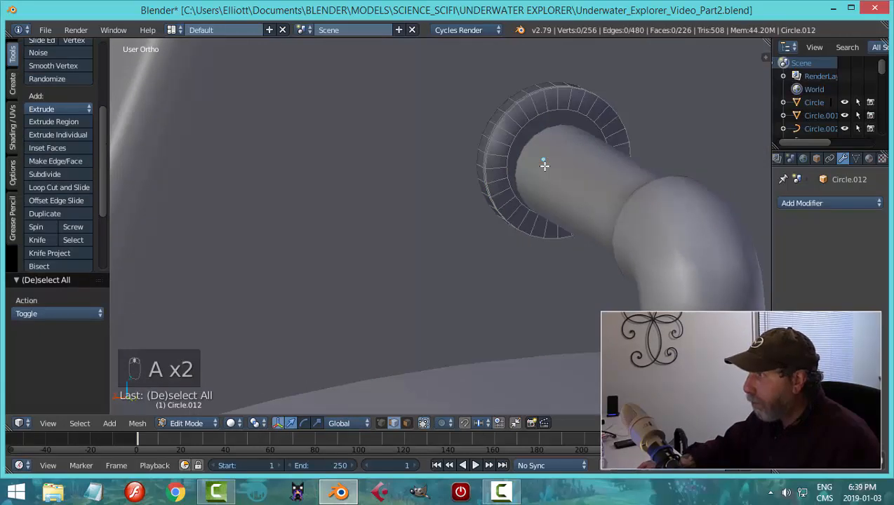
key("ctrl+Tab")
left_click(520, 167)
right_click(533, 129)
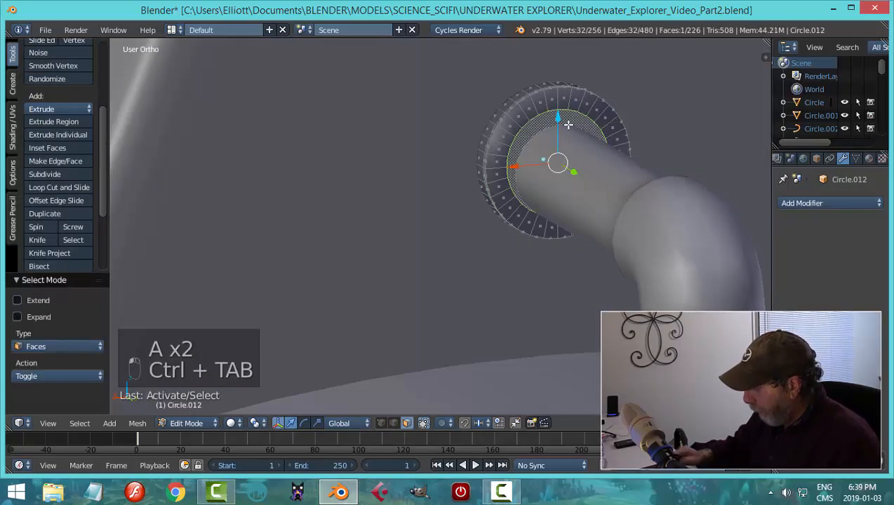
key("ctrl+KP_Add")
key("x")
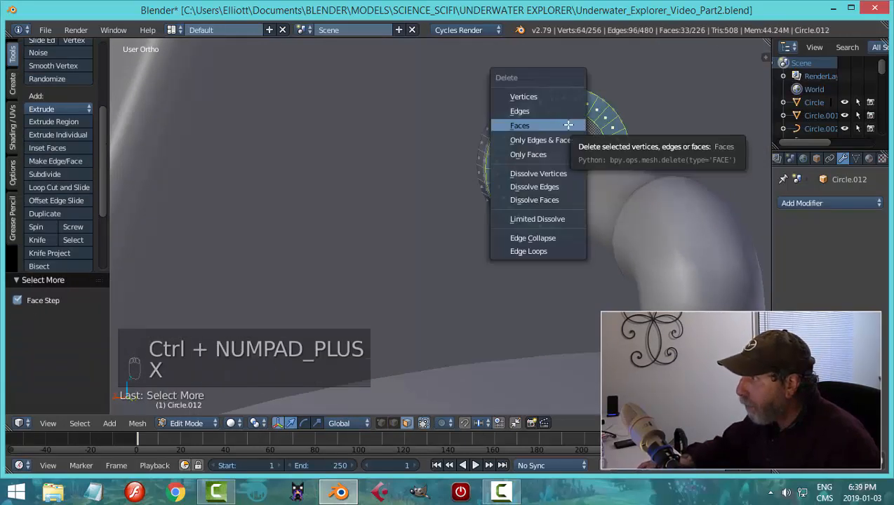
left_click(568, 125)
Select the collar's open front edge loop, extrude it and scale it slightly inward to form a narrow rim
key("ctrl+Tab")
left_click(581, 107)
middle_click_drag(556, 126, 584, 143)
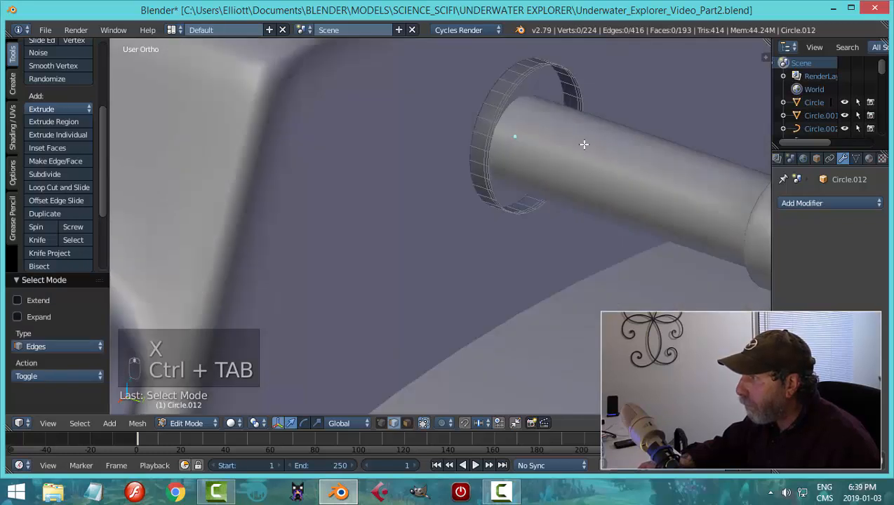
scroll(584, 144, "up", 4)
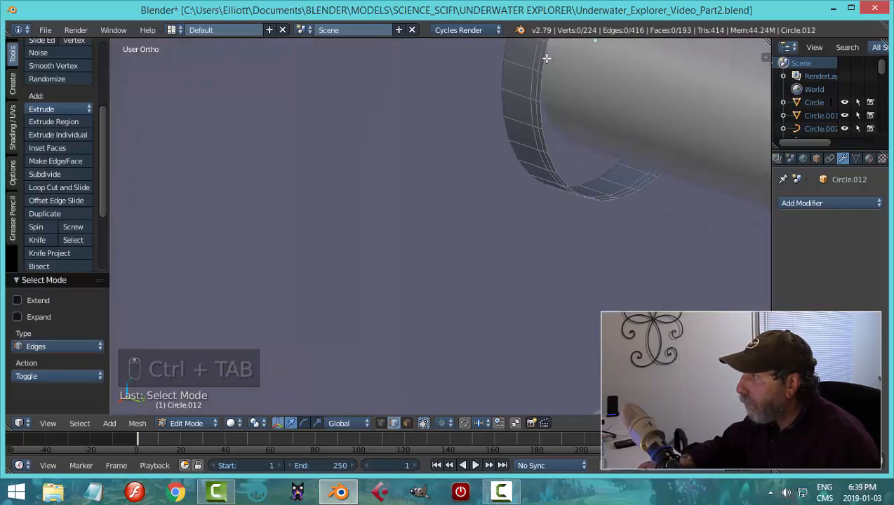
left_click(546, 58, "alt")
middle_click_drag(547, 59, 660, 168)
key("e")
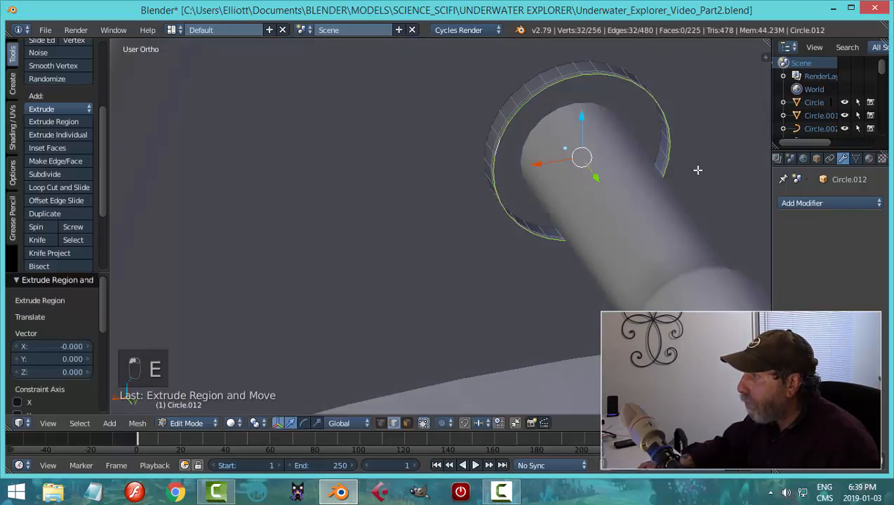
key("s")
left_click(687, 170)
Extrude the rim's inner loop again and scale it inward by 0.646, then by 0.883, to close in on the pipe
key("e")
right_click(680, 171)
key("s")
left_click(646, 178)
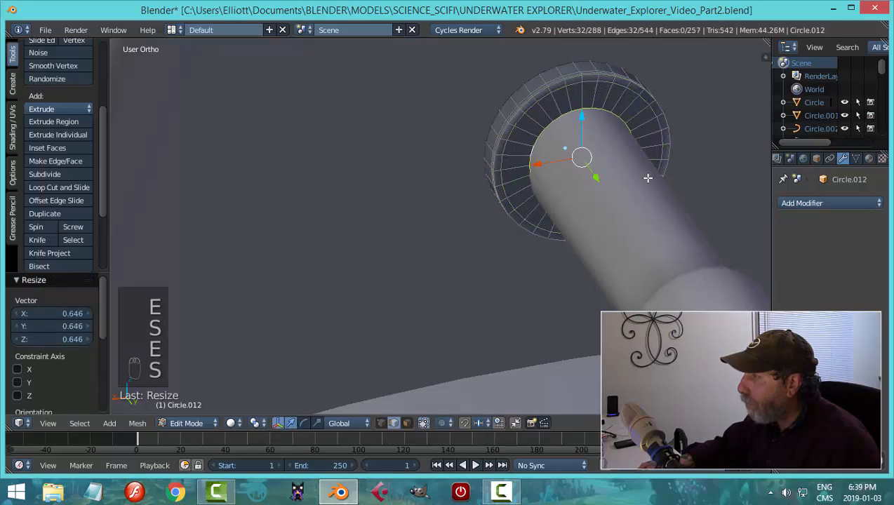
key("s")
left_click(664, 174)
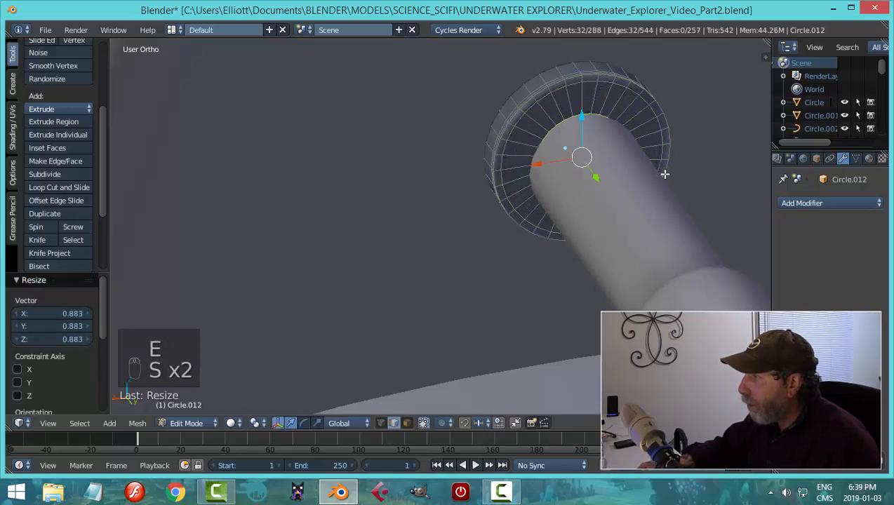
Extrude the inner loop once more, merge it at its center to cap the collar, and return to Object Mode
middle_click_drag(672, 185, 700, 167)
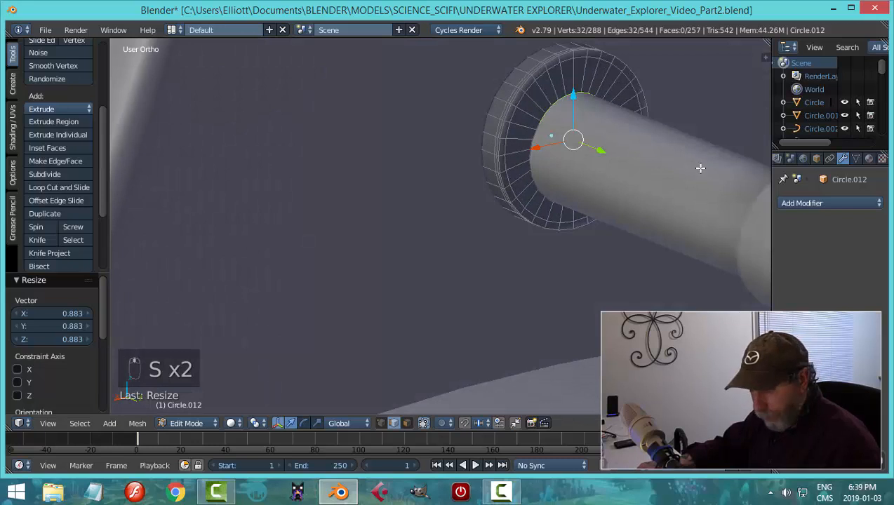
key("e")
right_click(700, 169)
key("alt+m")
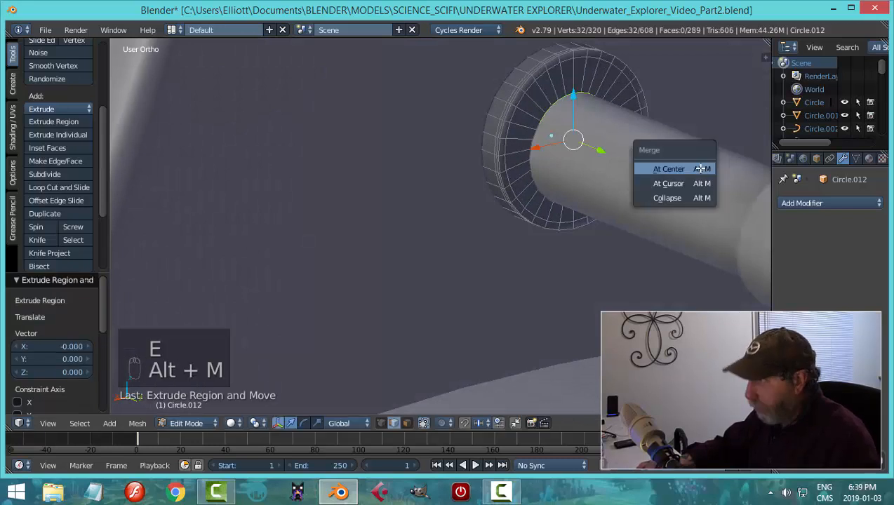
left_click(668, 169)
key("Tab")
left_click(581, 168)
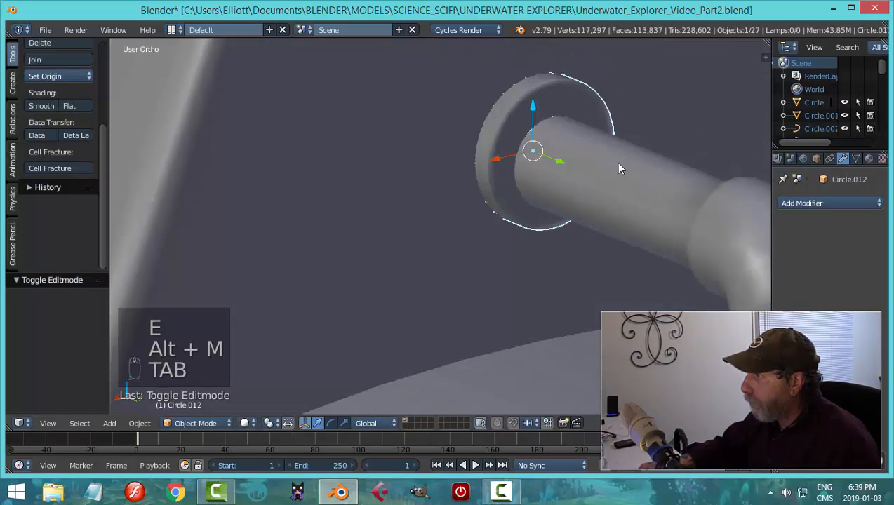
Nudge the collar along X and move it -0.004 along Z to line it up with the pipe
key("a")
key("a")
middle_click_drag(620, 162, 580, 134)
middle_click_drag(539, 186, 573, 197)
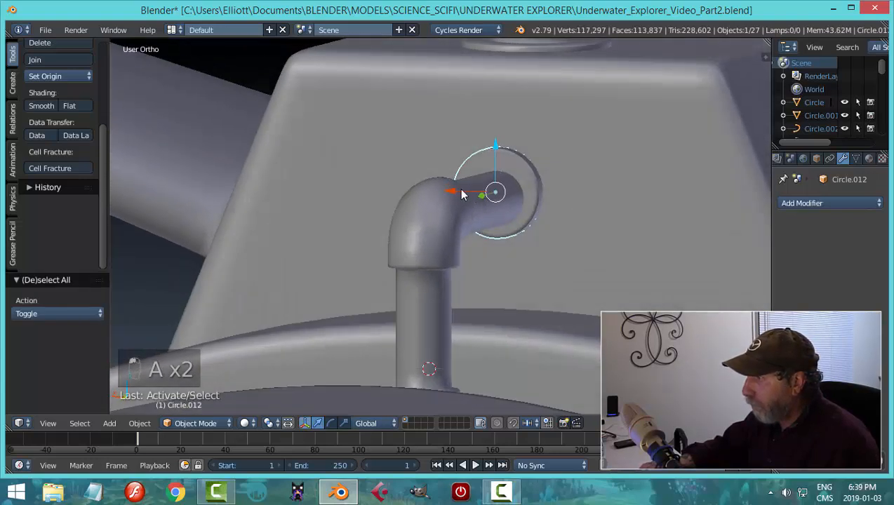
left_click_drag(461, 190, 455, 188)
left_click_drag(500, 148, 506, 150)
Fine-tune the collar's centring on the pipe along X and Z in a wireframe back view, restore solid shading and deselect it
key("ctrl+KP_1")
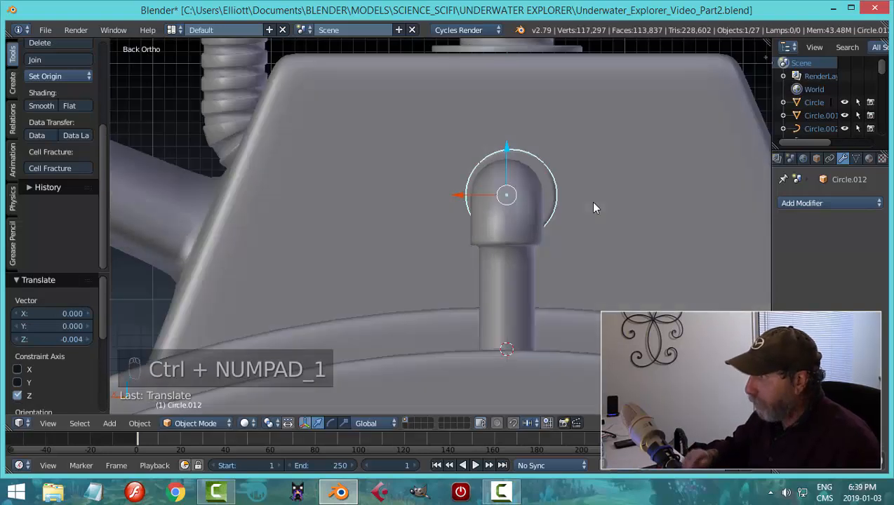
key("z")
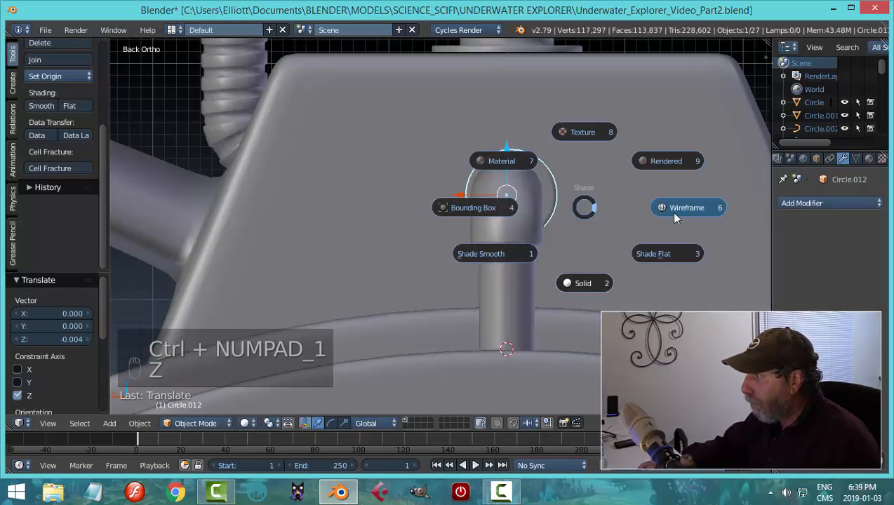
left_click(672, 212)
left_click_drag(485, 183, 480, 183)
left_click_drag(535, 140, 538, 143)
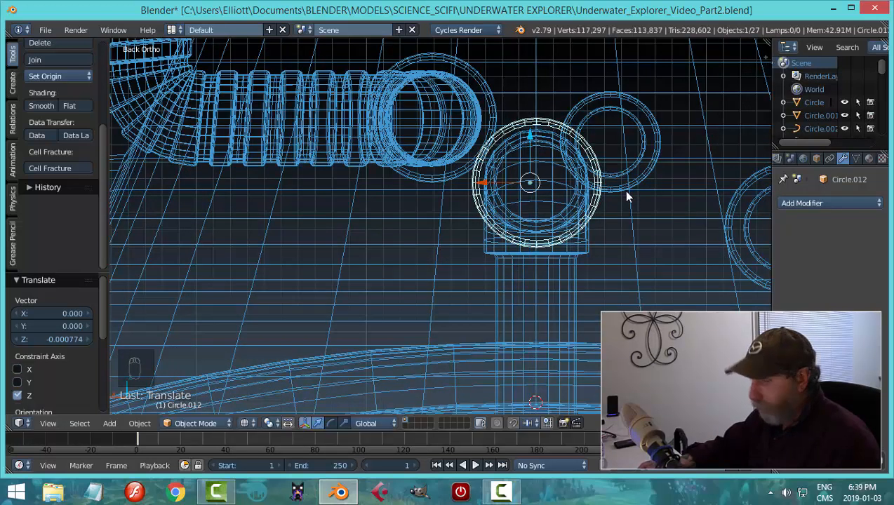
key("z")
left_click(616, 273)
mouse_move(614, 279)
middle_mouse_down()
mouse_move(551, 213)
mouse_move(580, 219)
middle_mouse_up()
key("Tab")
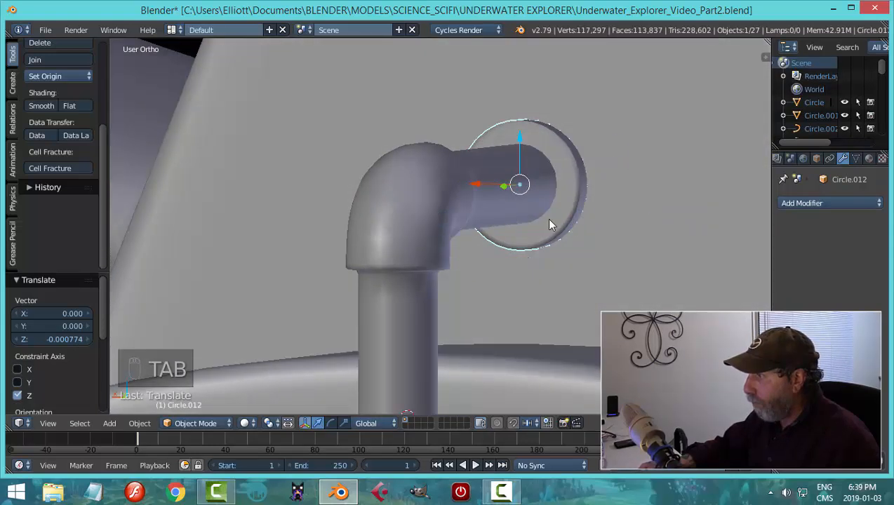
key("a")
Duplicate the finished collar and move the copy 0.340 along Y towards the pipe's hull end
scroll(494, 274, "down", 7)
middle_click_drag(428, 294, 433, 246)
scroll(662, 309, "down", 2)
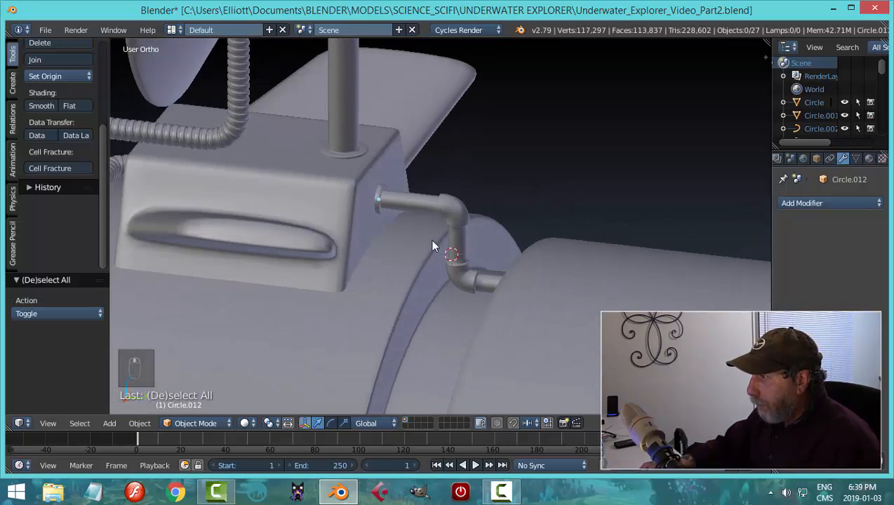
right_click(375, 204)
right_click(378, 204)
middle_click_drag(378, 203, 438, 275)
key("shift+d")
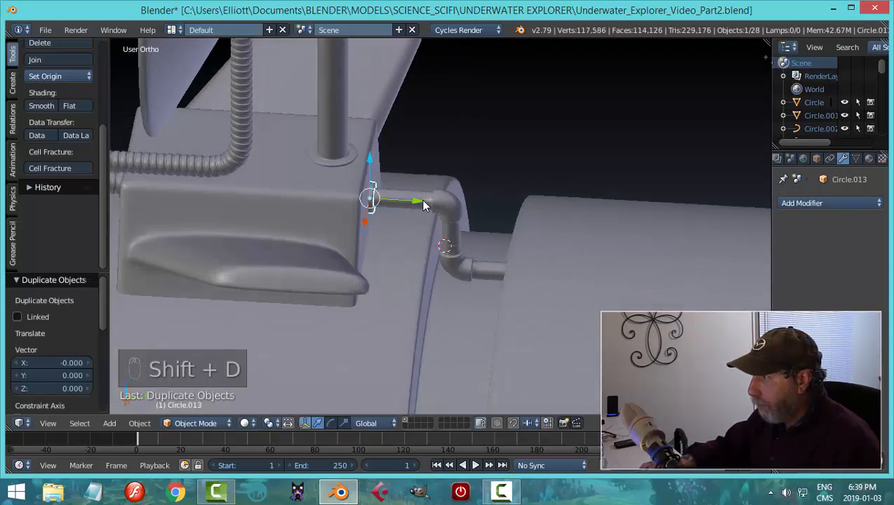
key("y")
left_click(533, 274)
Rotate the copied collar 180° about the Z axis so that it faces the hull
middle_click_drag(529, 320, 565, 313)
key("r")
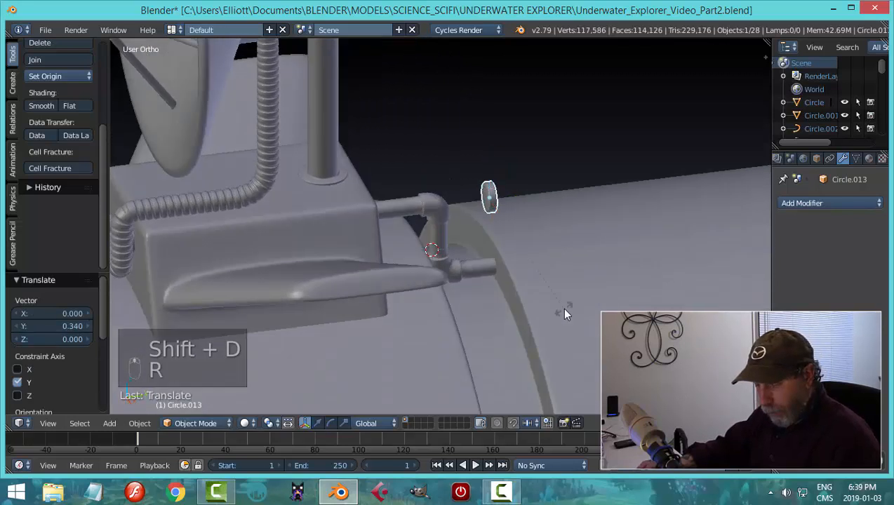
key("z")
key("1")
type("0")
key("Return")
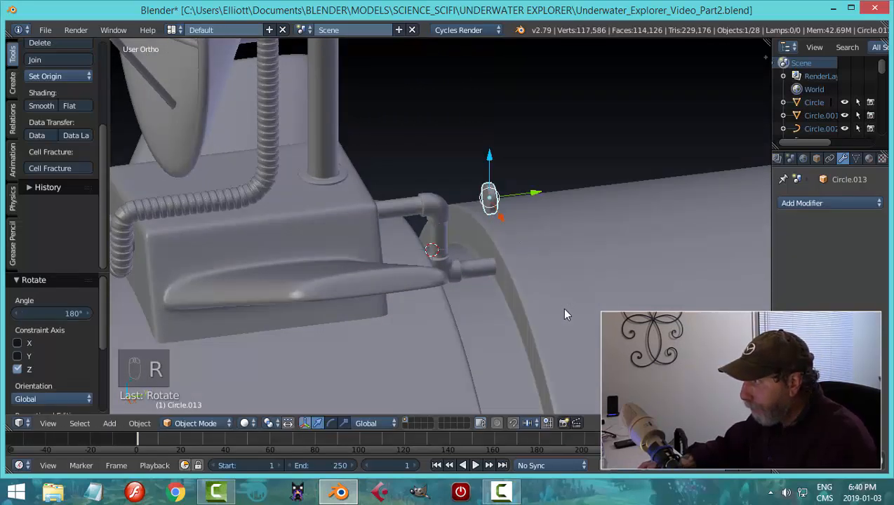
Lower the copied collar -0.196 along Z onto the pipe's lower end and shift it 0.011 along Y against the hull
left_click_drag(491, 167, 499, 227)
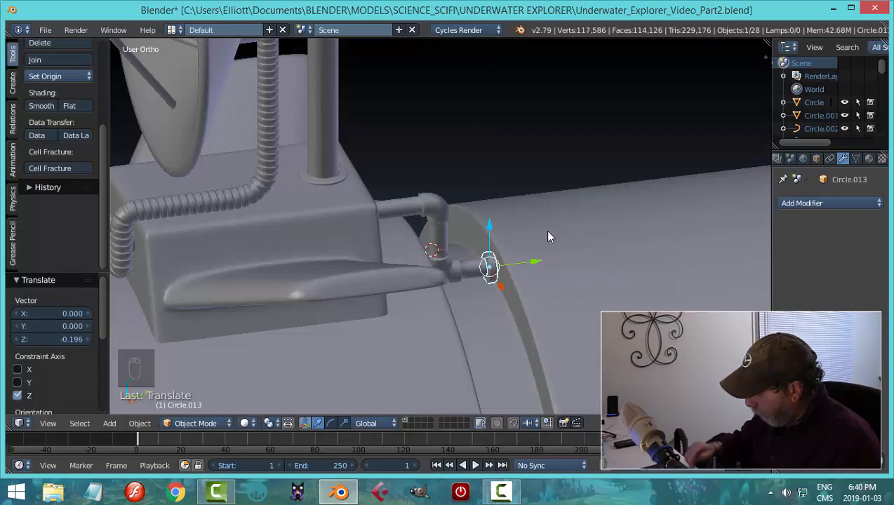
key("KP_Decimal")
key("g")
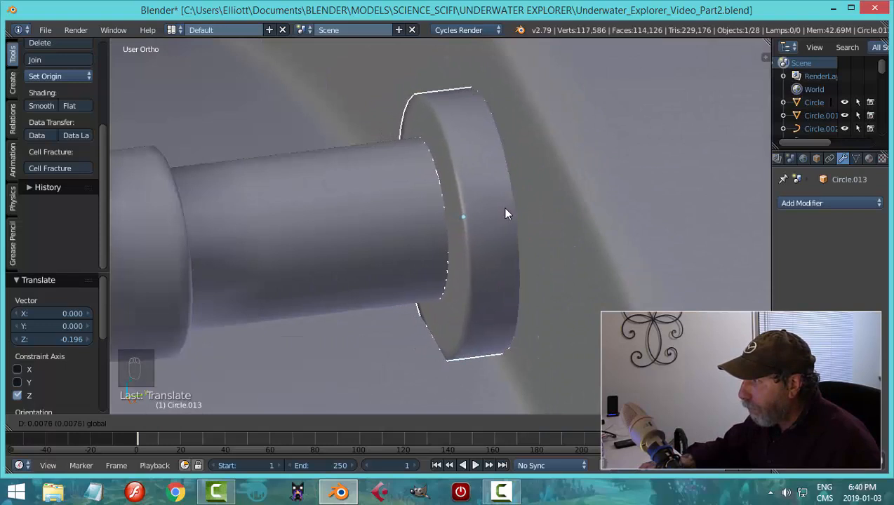
left_click_drag(510, 207, 517, 214)
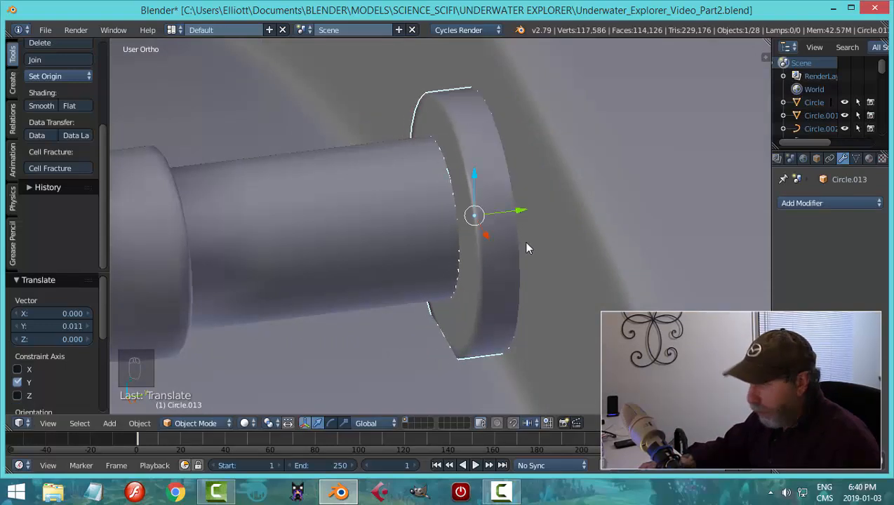
Select the bent pipe together with both collars and raise them slightly along Z
mouse_move(546, 249)
middle_mouse_down()
mouse_move(599, 236)
mouse_move(554, 241)
mouse_move(535, 260)
mouse_move(556, 251)
mouse_move(497, 260)
mouse_move(484, 251)
mouse_move(539, 259)
middle_mouse_up()
right_click(399, 223)
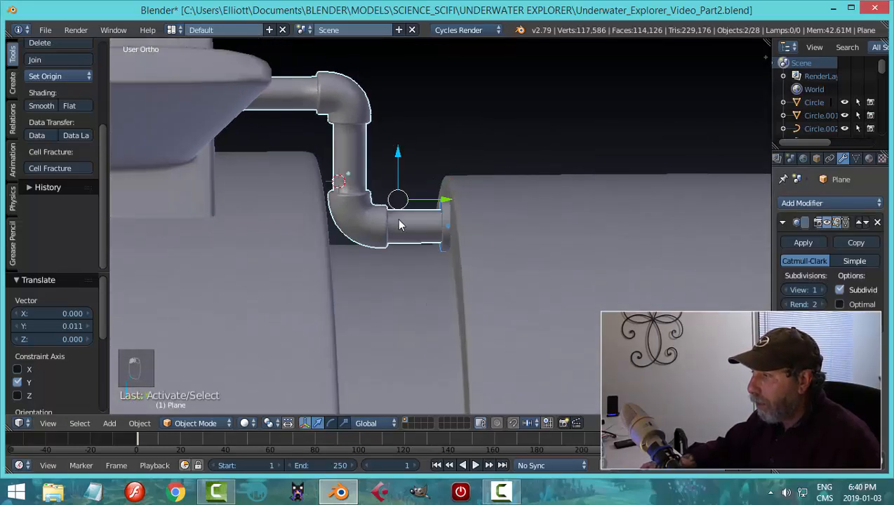
middle_click_drag(400, 224, 303, 156)
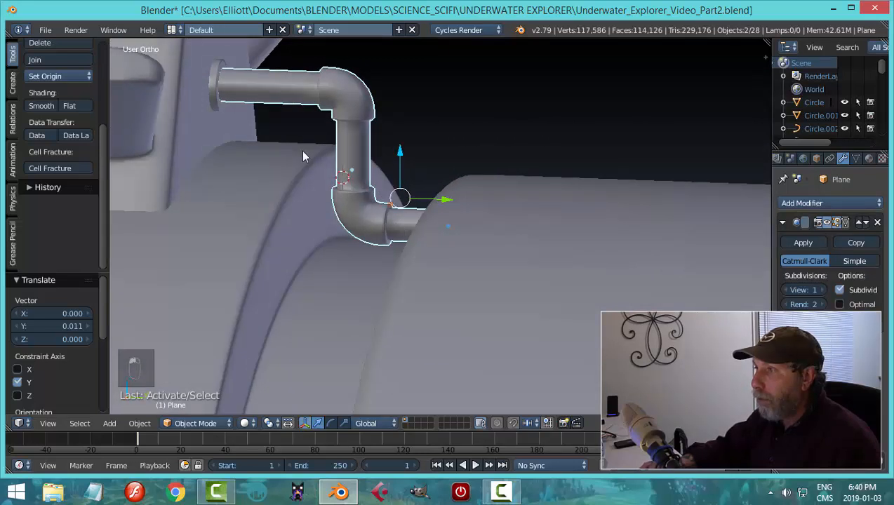
right_click(214, 84, "shift")
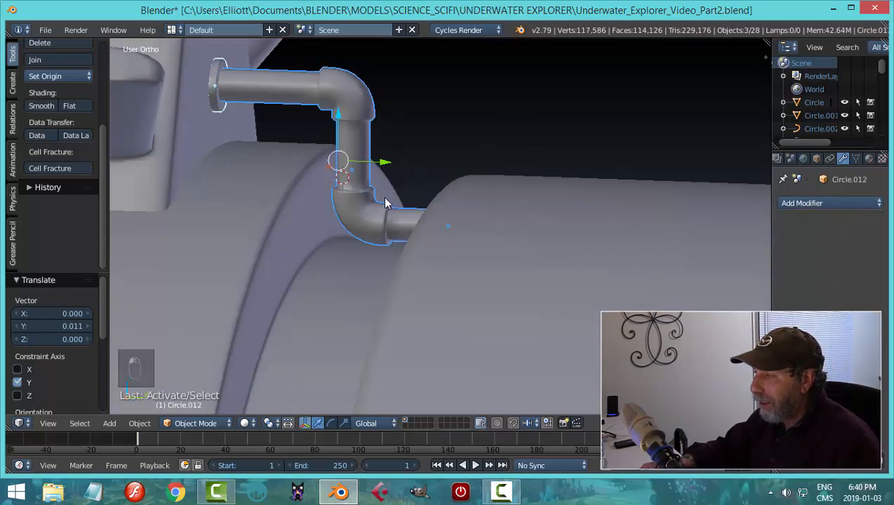
middle_click_drag(384, 203, 409, 203)
left_click_drag(338, 125, 336, 111)
Deselect everything and save the explorer file, overwriting the existing version
key("a")
scroll(487, 183, "down", 5)
middle_click_drag(455, 214, 347, 253)
key("ctrl+s")
left_click(505, 215)
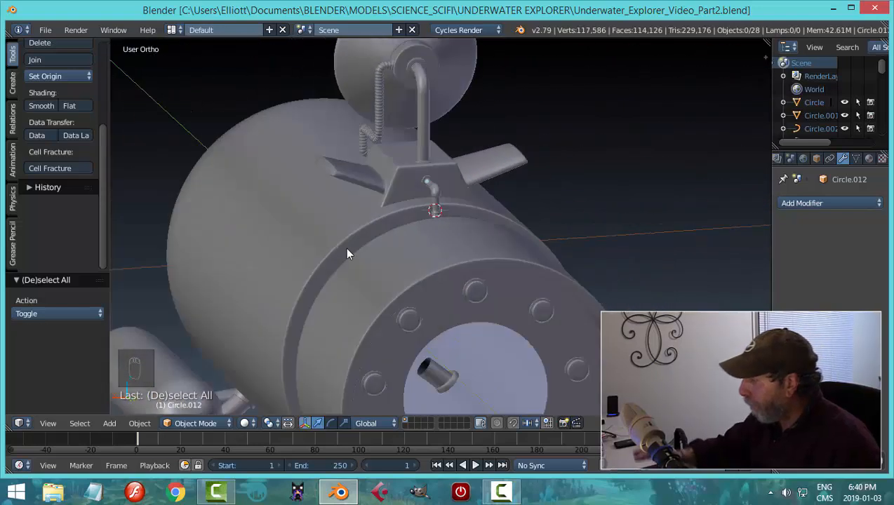
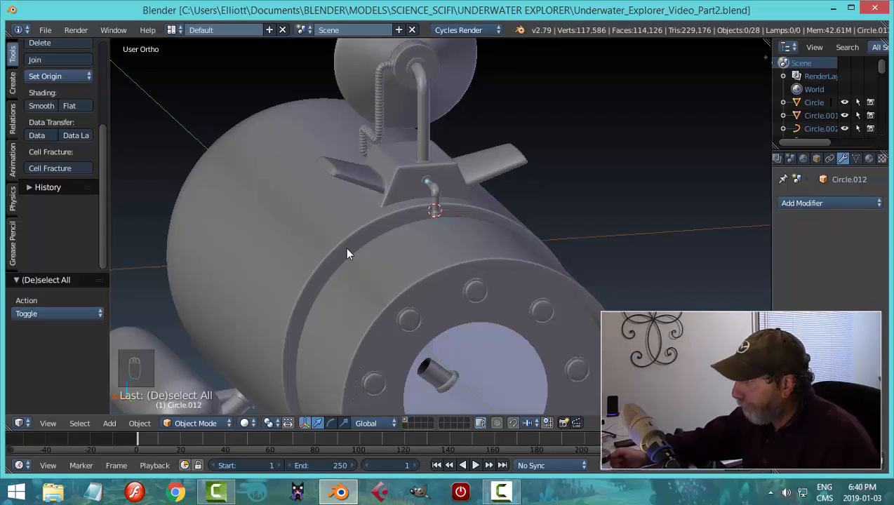
Snap the 3D cursor to an edge on the rim of the dish's hub and return to object mode
middle_click_drag(411, 220, 447, 276)
right_click(379, 247)
key("Tab")
left_click(580, 260)
scroll(378, 274, "up", 3)
scroll(419, 284, "up", 2)
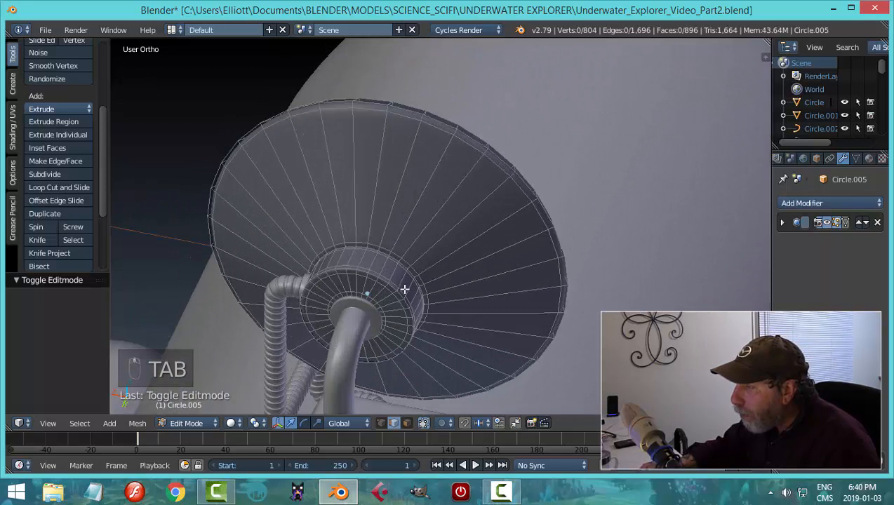
key("shift+s")
left_click(477, 319)
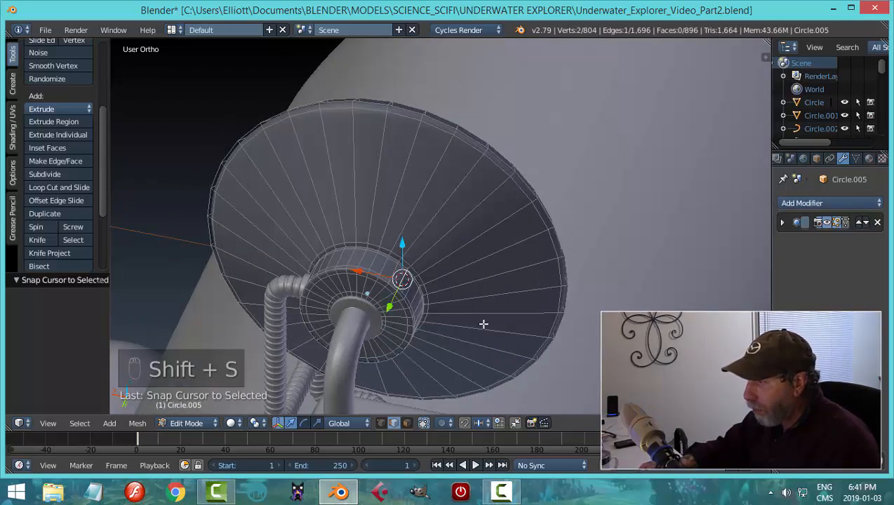
key("a")
key("Tab")
left_click(439, 326)
scroll(494, 319, "down", 2)
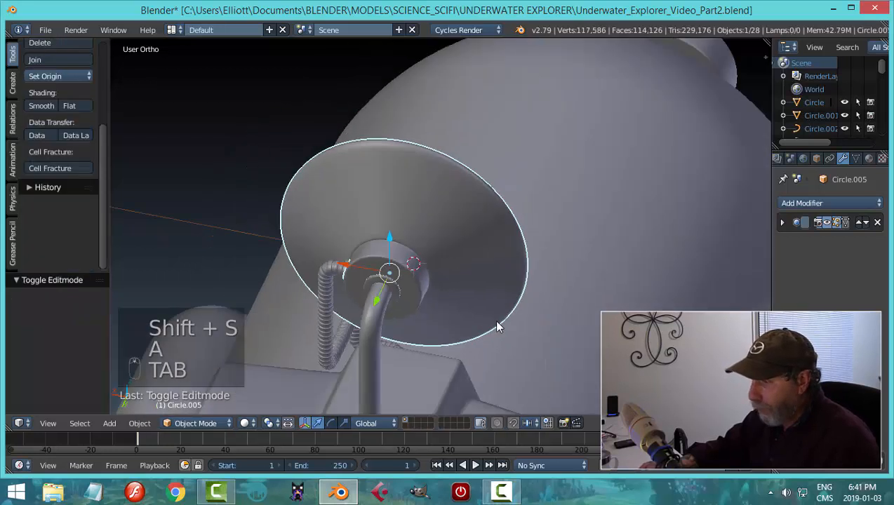
Add a 24-vertex cylinder without caps at the 3D cursor and scale its mesh down to 0.031
key("shift+a")
mouse_move(474, 270)
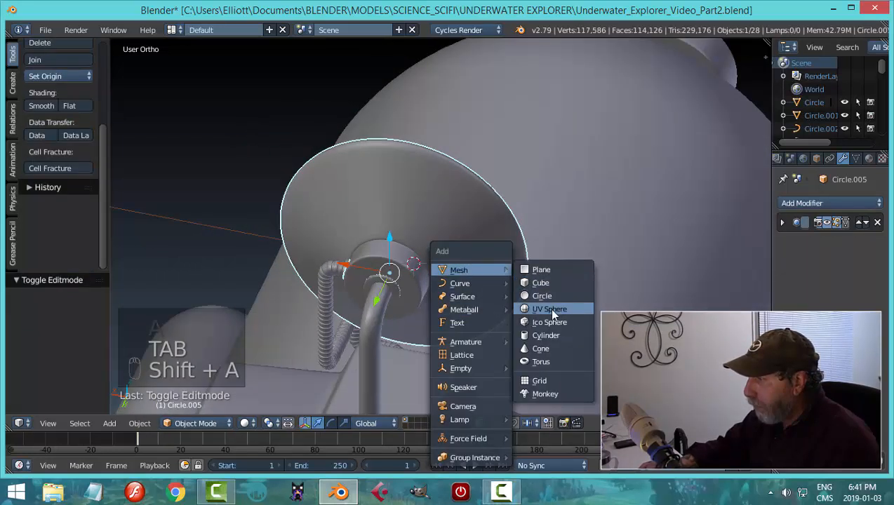
left_click(554, 336)
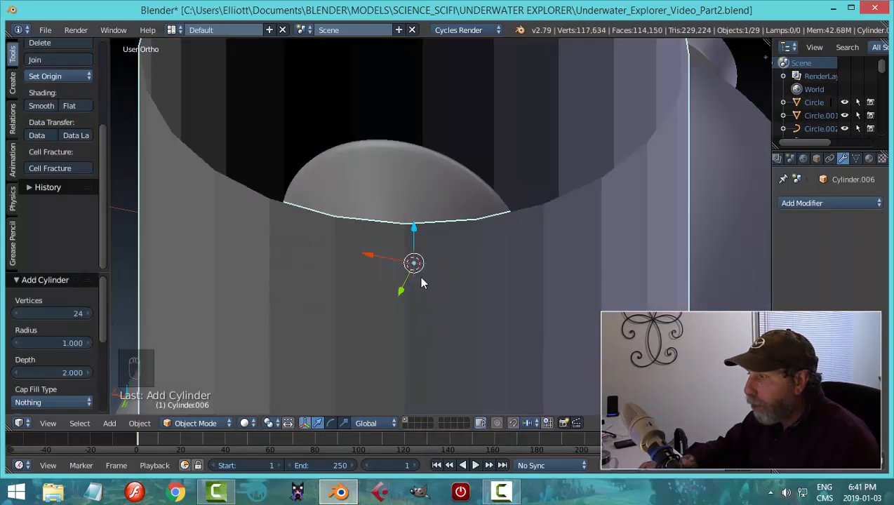
scroll(421, 282, "down", 3)
key("Tab")
left_click(641, 280)
key("s")
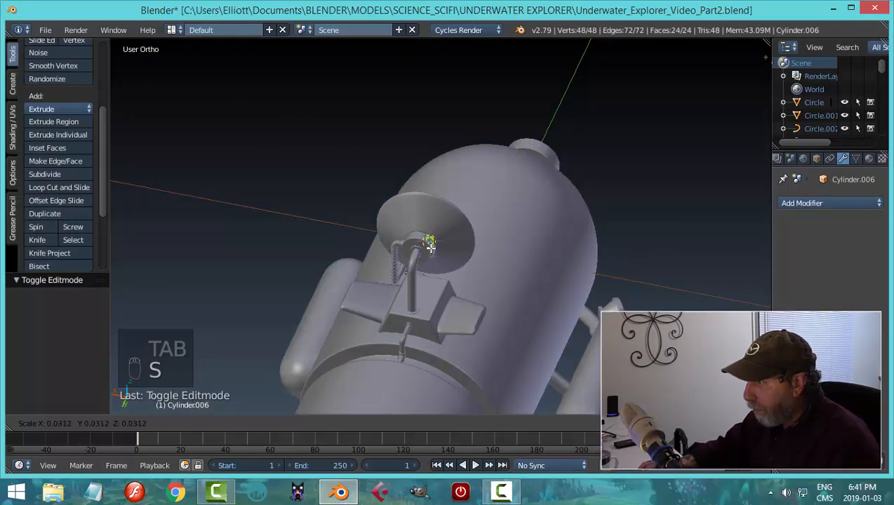
left_click(430, 247)
Shrink the small cylinder on the hub's rim further by a factor of 0.521
key("KP_Decimal")
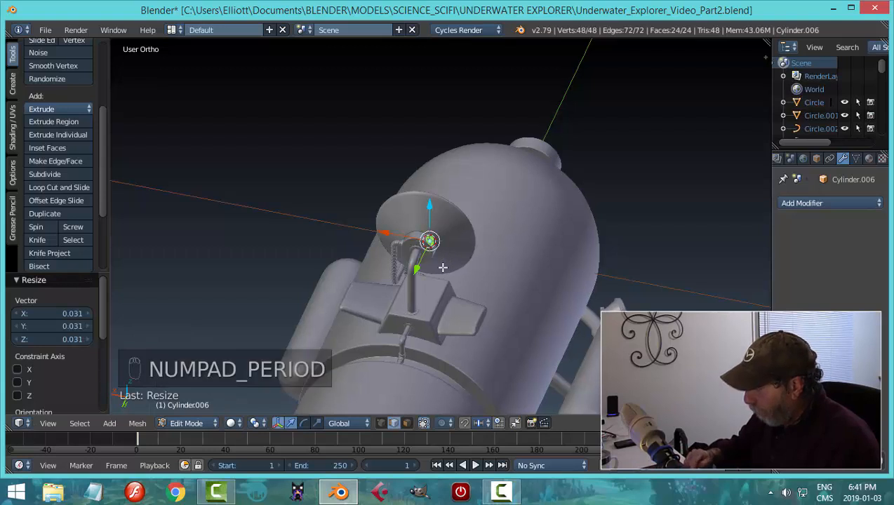
middle_click_drag(502, 276, 579, 263)
key("s")
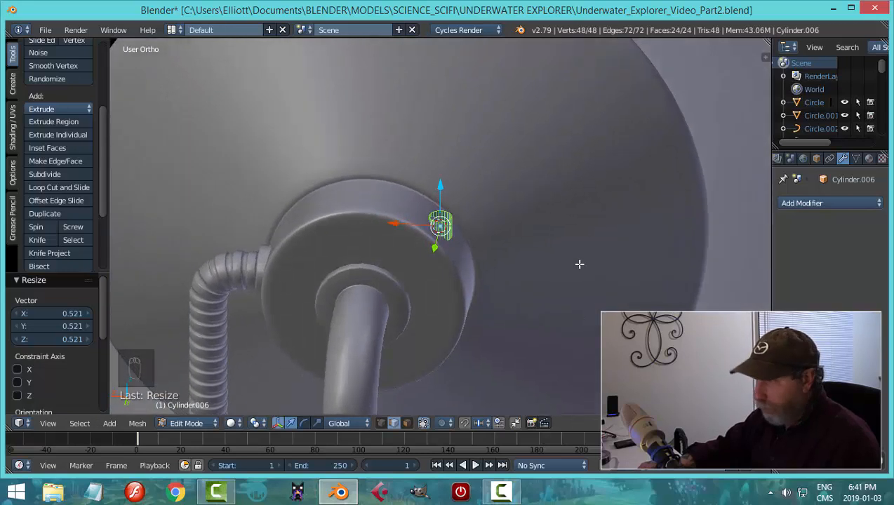
Raise the cylinder's upper edge loop 0.239 along Z to stretch it into a long thin rod
key("a")
scroll(499, 239, "up", 4)
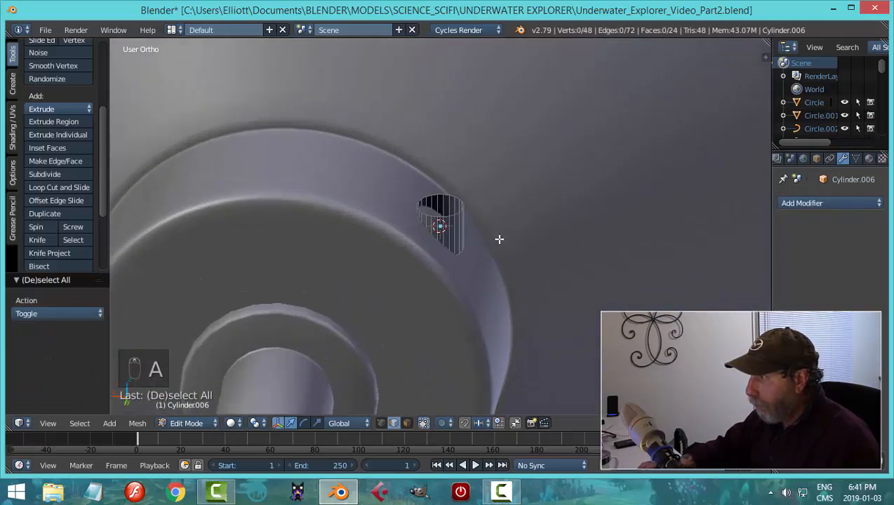
scroll(466, 224, "down", 6)
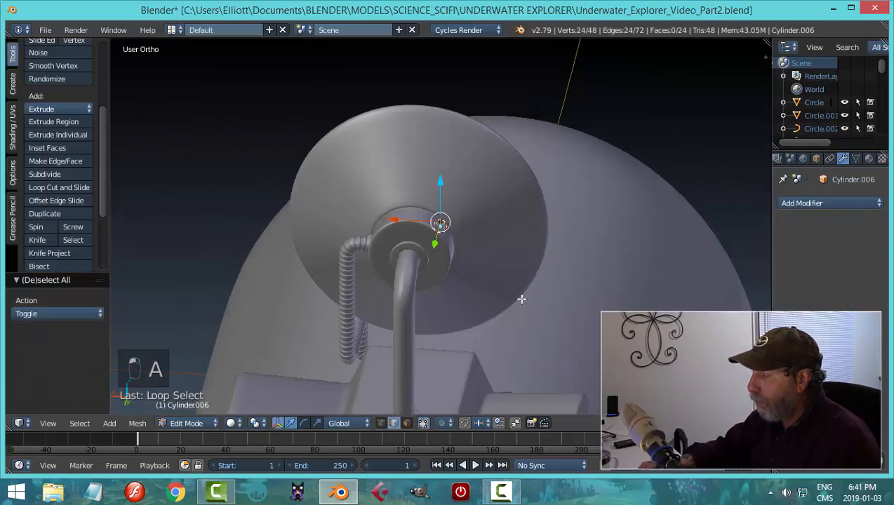
left_click_drag(441, 180, 451, 87)
scroll(463, 135, "down", 2)
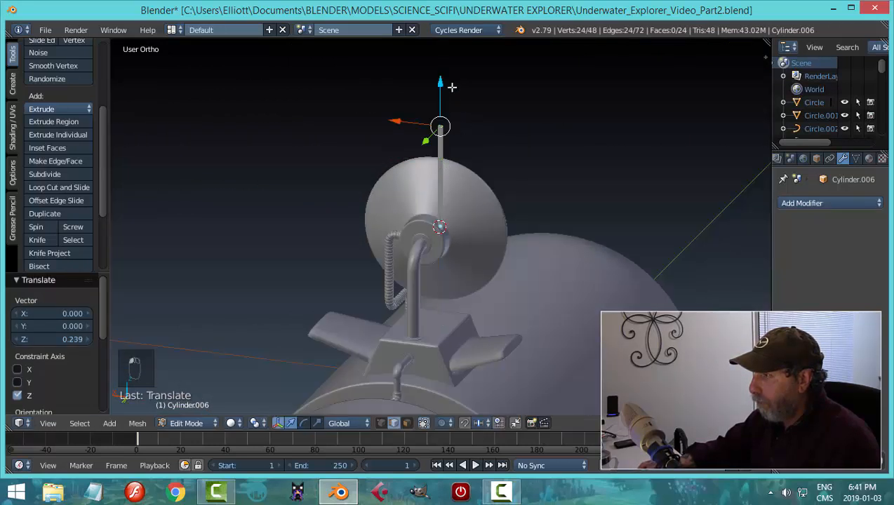
Taper the rod by scaling its upper edge loop to about 0.69, and return to object mode
scroll(532, 171, "up", 1)
key("s")
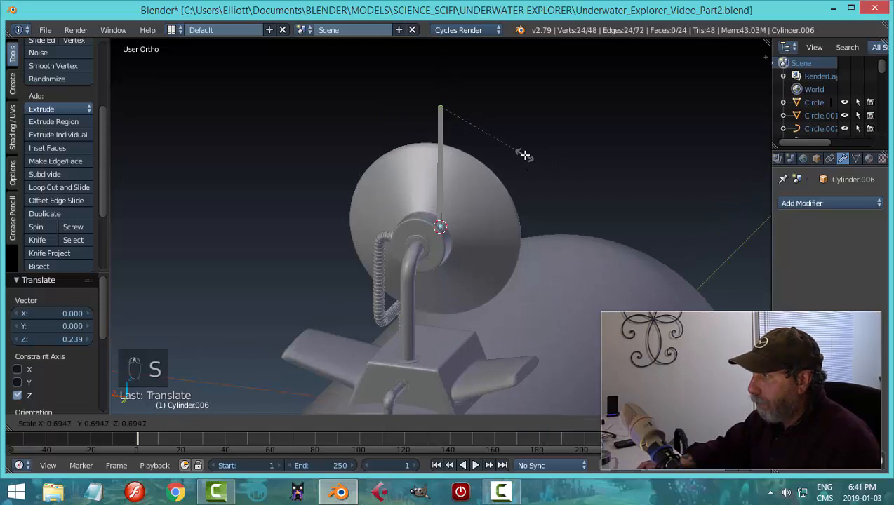
left_click(522, 153)
key("Tab")
left_click(481, 170)
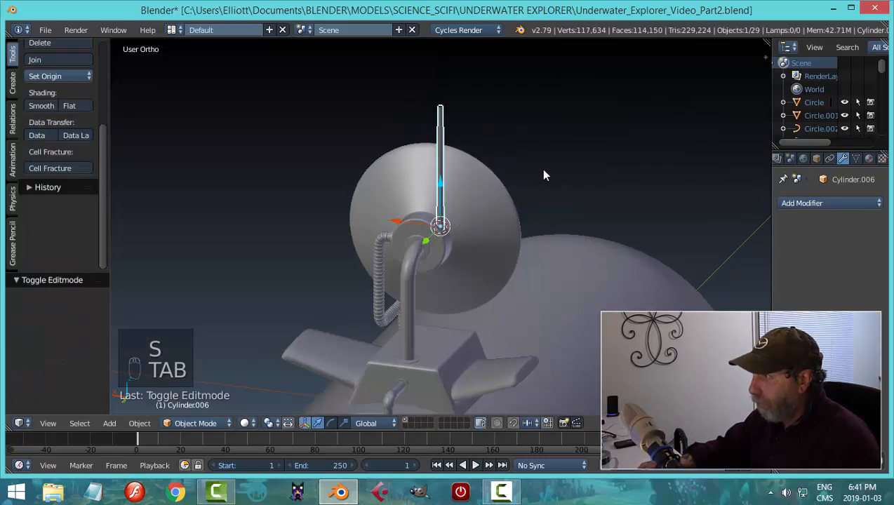
Apply smooth shading to the tapered rod and deselect it
key("a")
key("a")
middle_click_drag(543, 167, 469, 245)
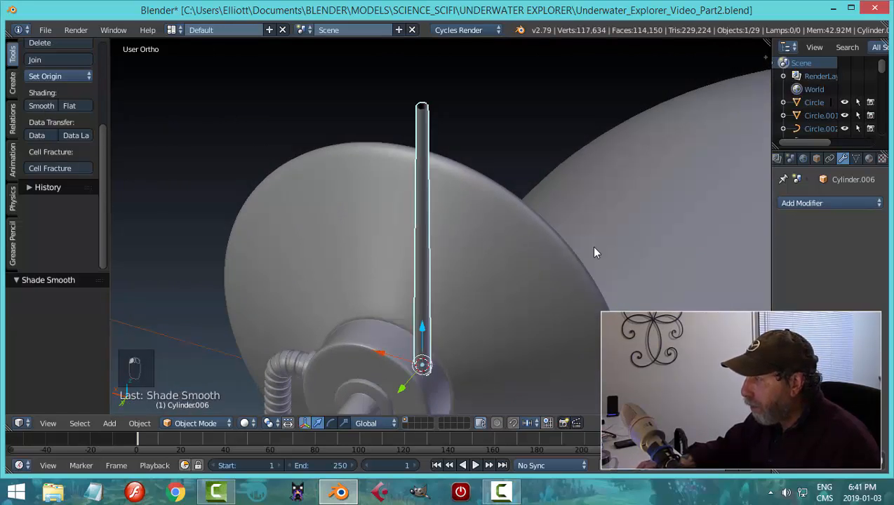
key("a")
middle_click_drag(593, 253, 539, 240)
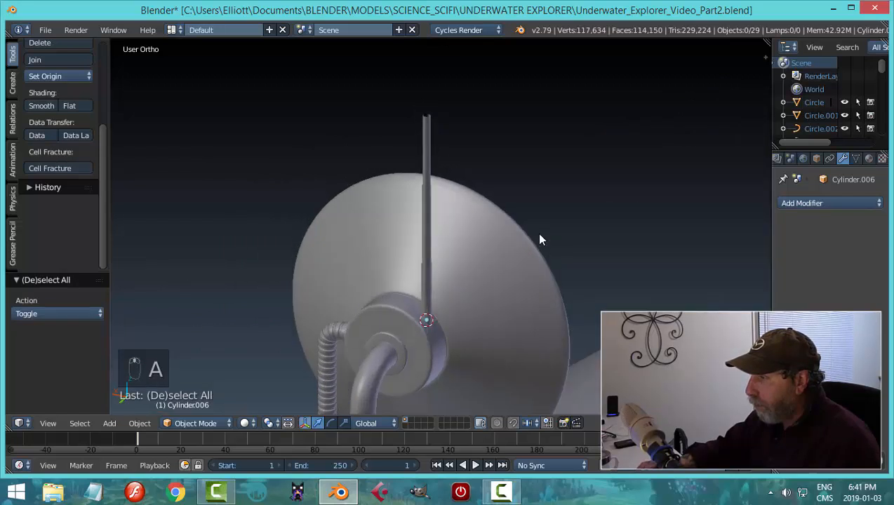
Add a Solidify modifier to the rod
right_click(424, 210)
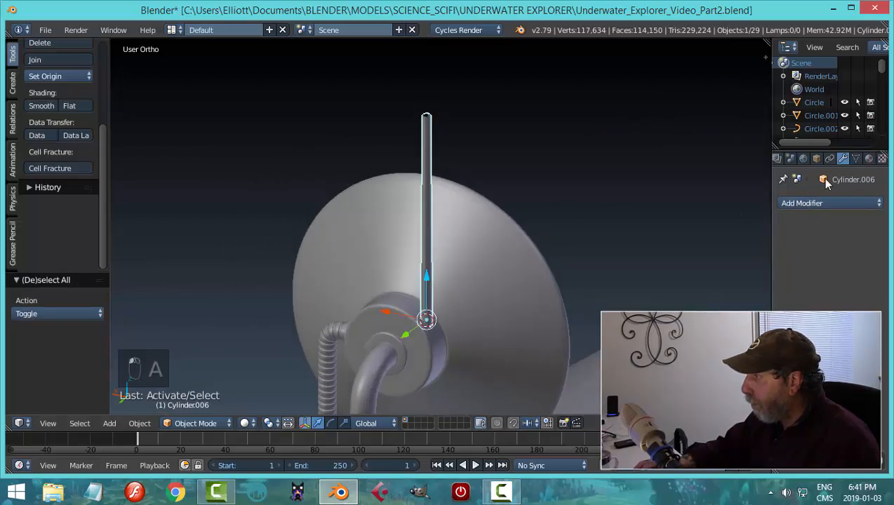
left_click(799, 204)
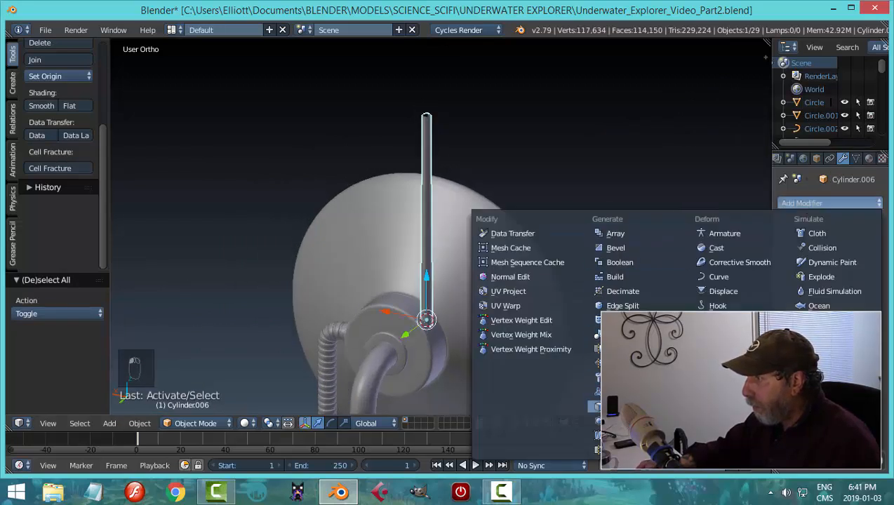
left_click(617, 406)
scroll(485, 204, "up", 4)
scroll(486, 204, "down", 3)
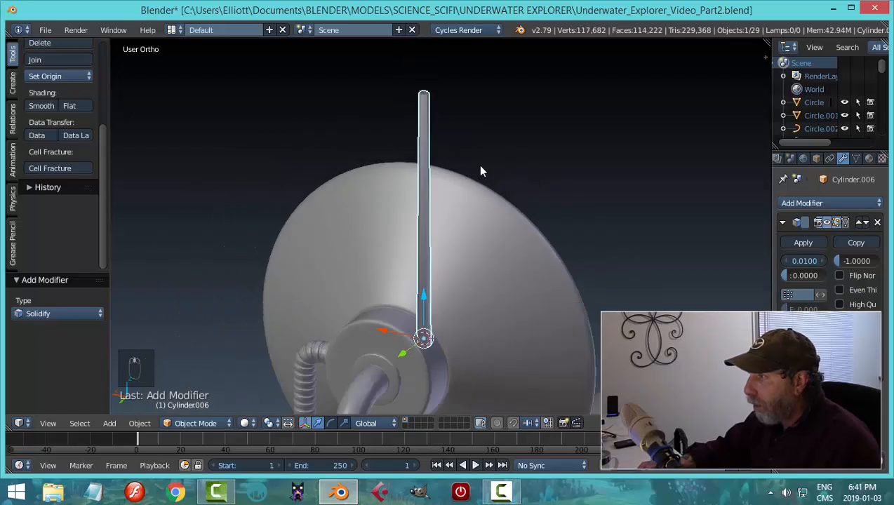
Set the thickness of the rod's Solidify modifier to 0.0020
middle_click_drag(480, 169, 430, 301, "shift")
key("a")
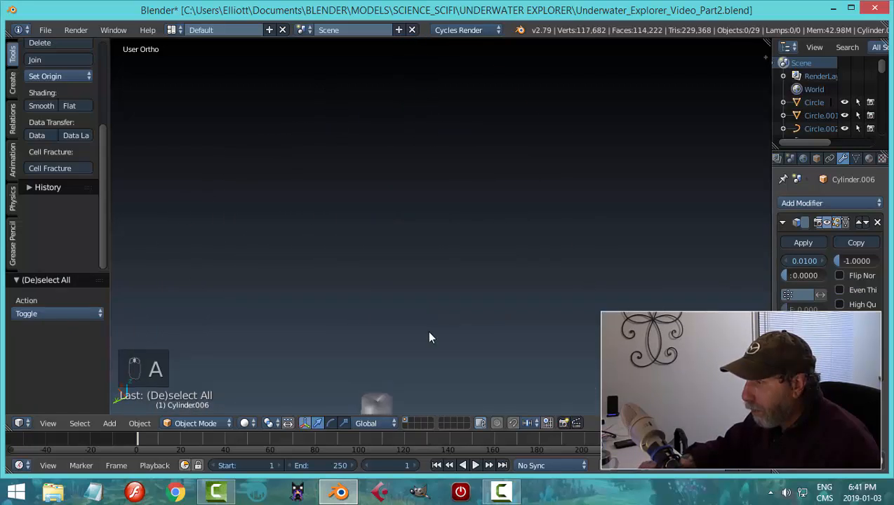
middle_click_drag(430, 338, 481, 179, "shift")
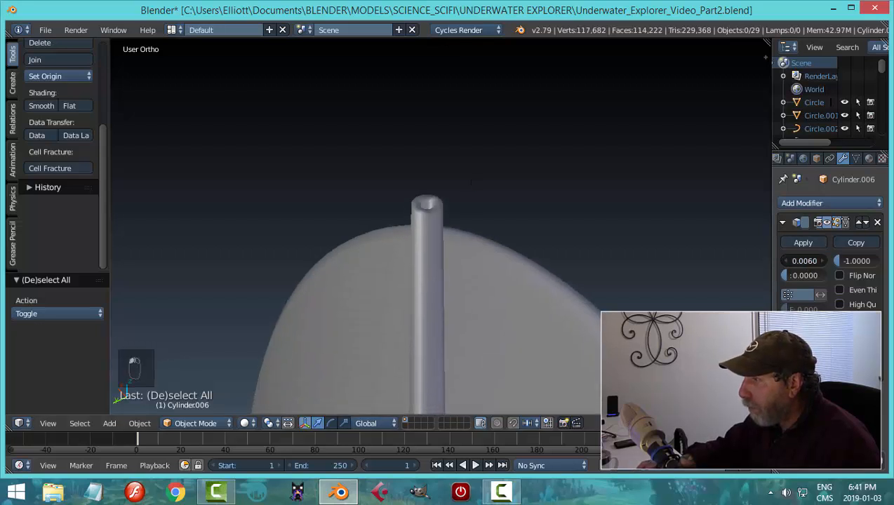
left_click_drag(804, 261, 784, 261)
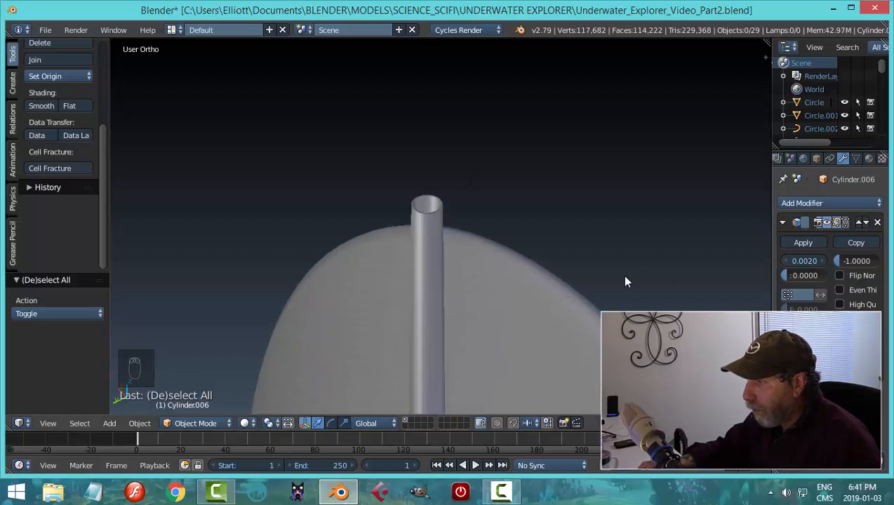
key("a")
key("a")
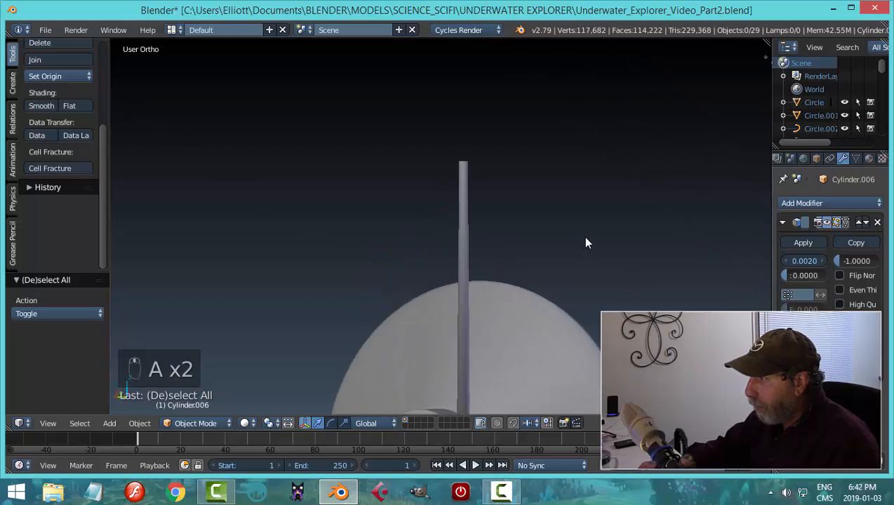
Scale the rod to 0.937 overall and stretch it by 1.053 along Z, leaving it deselected
middle_click_drag(586, 238, 463, 315)
scroll(610, 295, "down", 3)
scroll(463, 315, "up", 4)
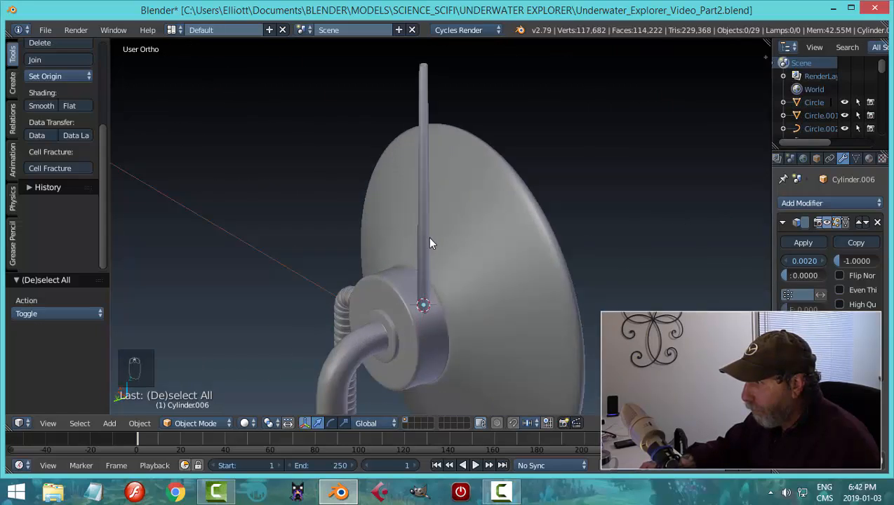
right_click(430, 242)
scroll(466, 264, "down", 2)
middle_click_drag(466, 263, 518, 257)
key("s")
left_click(512, 256)
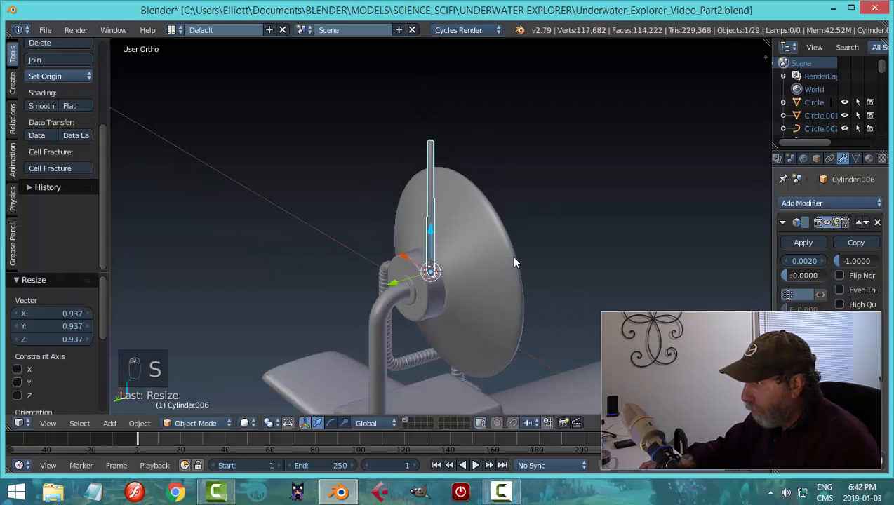
key("s")
left_click(532, 267)
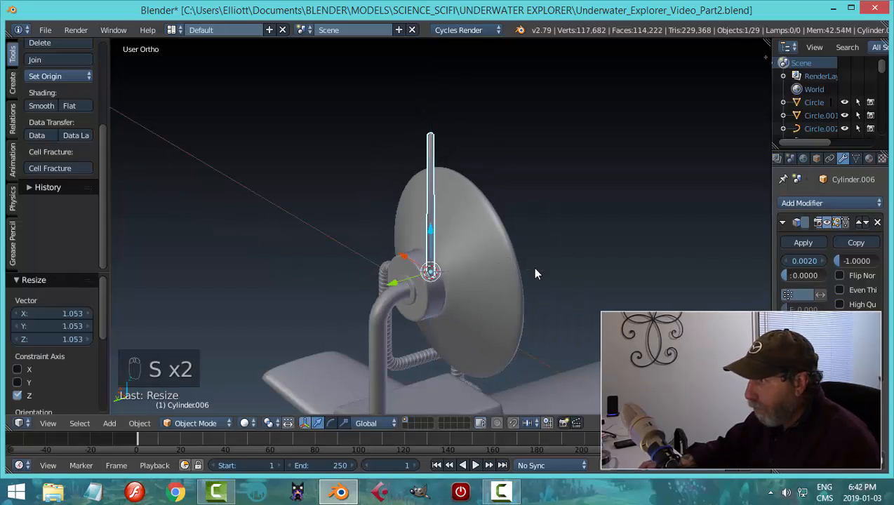
key("a")
Tilt the rod outward by rotating it about -20° around the global Y axis
middle_click_drag(542, 275, 486, 275)
scroll(463, 263, "up", 3)
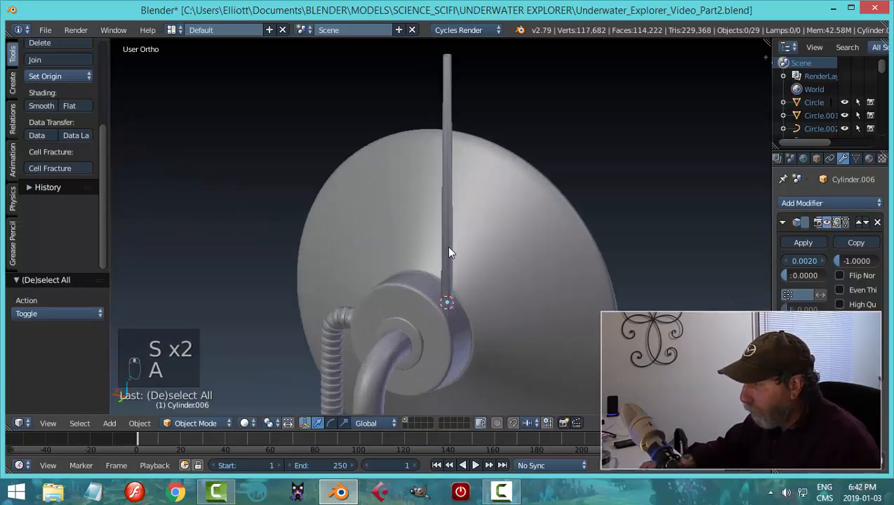
middle_click_drag(542, 284, 554, 283)
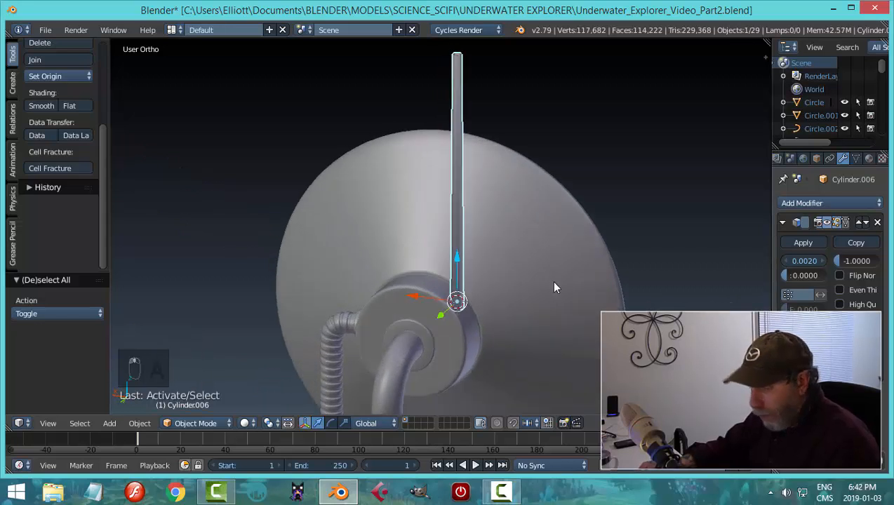
key("r")
key("y")
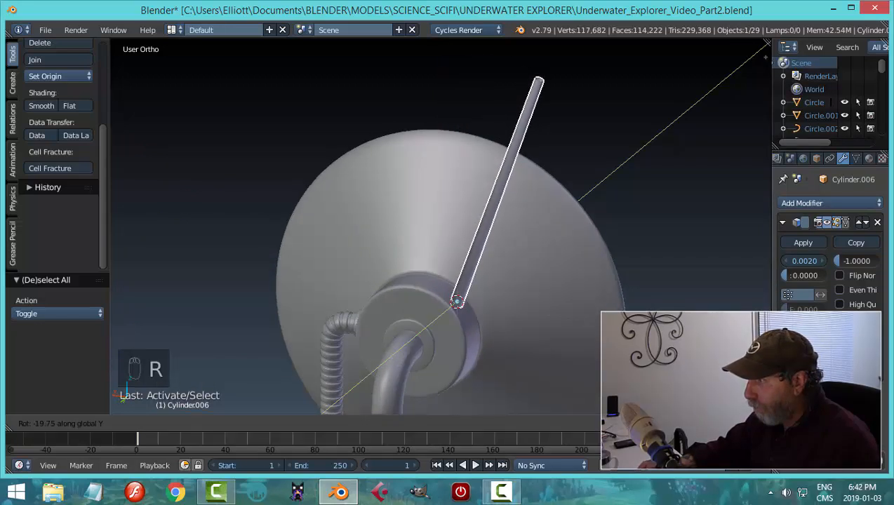
left_click(764, 55)
middle_click_drag(658, 308, 4, 302)
key("a")
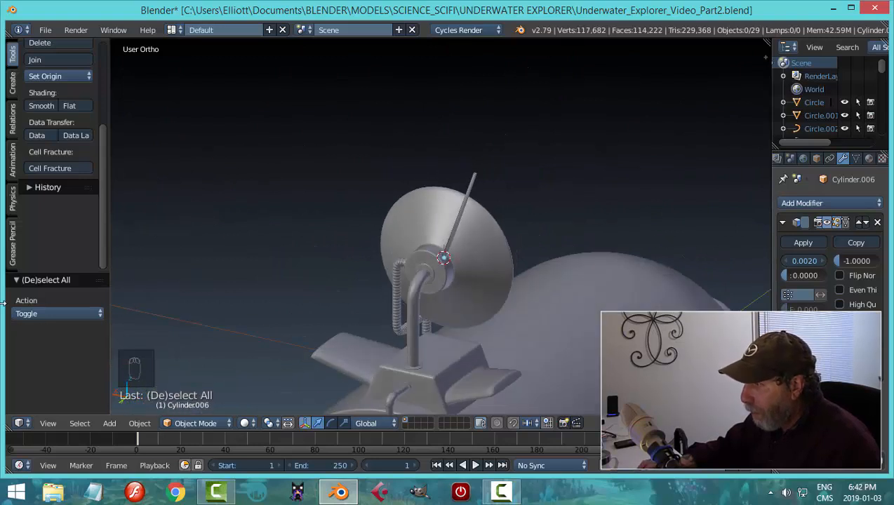
Rotate the rod about another -23° around the global Y axis and deselect it
scroll(448, 312, "up", 8)
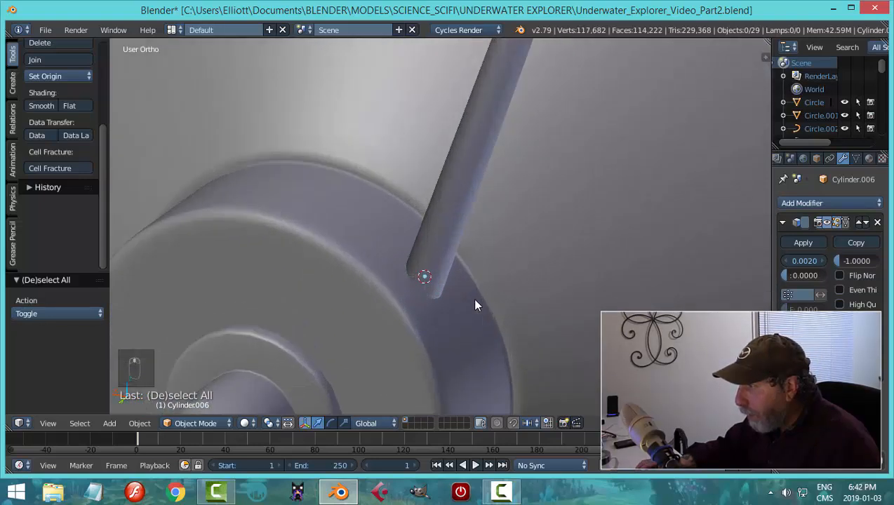
right_click(450, 237)
scroll(495, 315, "down", 7)
middle_click_drag(494, 326, 509, 304)
scroll(510, 309, "down", 5)
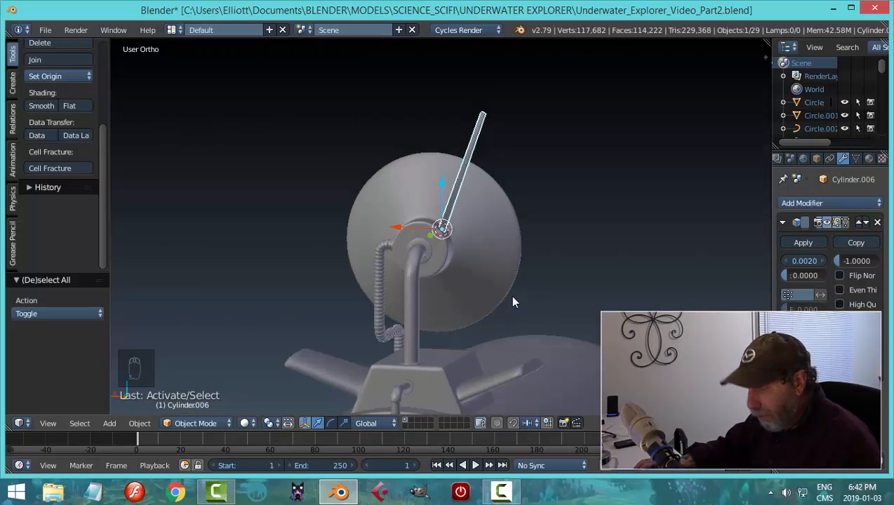
key("r")
key("y")
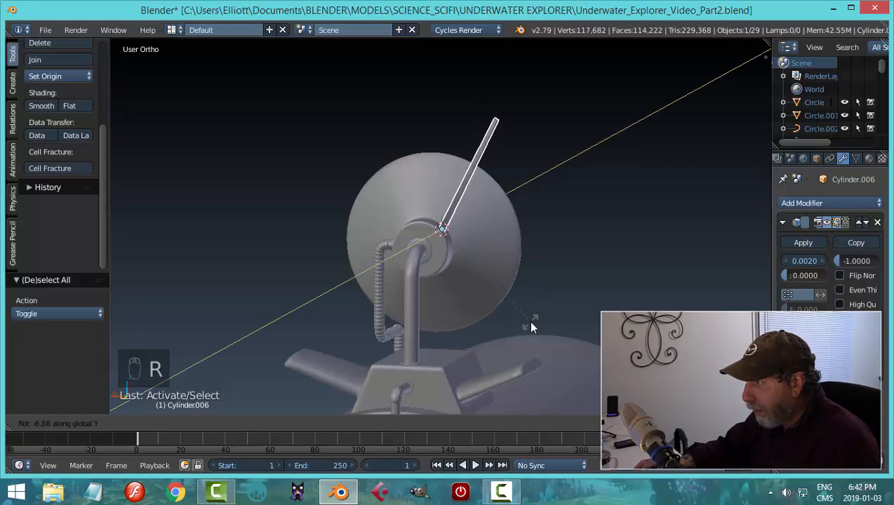
left_click(486, 317)
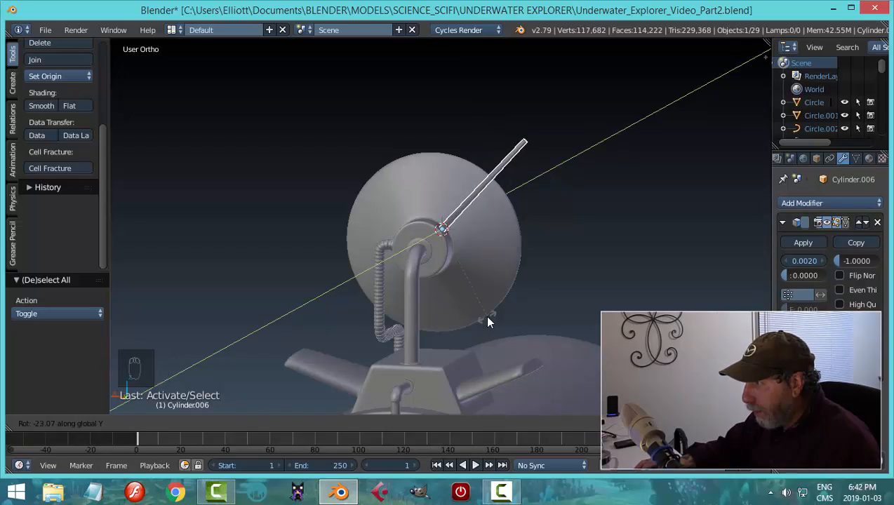
key("a")
Duplicate the rod in place and rotate the copy about 59° around the global Y axis
scroll(531, 303, "down", 4)
middle_click_drag(531, 303, 631, 288)
scroll(530, 290, "up", 7)
middle_click_drag(519, 297, 487, 322)
scroll(427, 309, "down", 4)
scroll(484, 308, "up", 5)
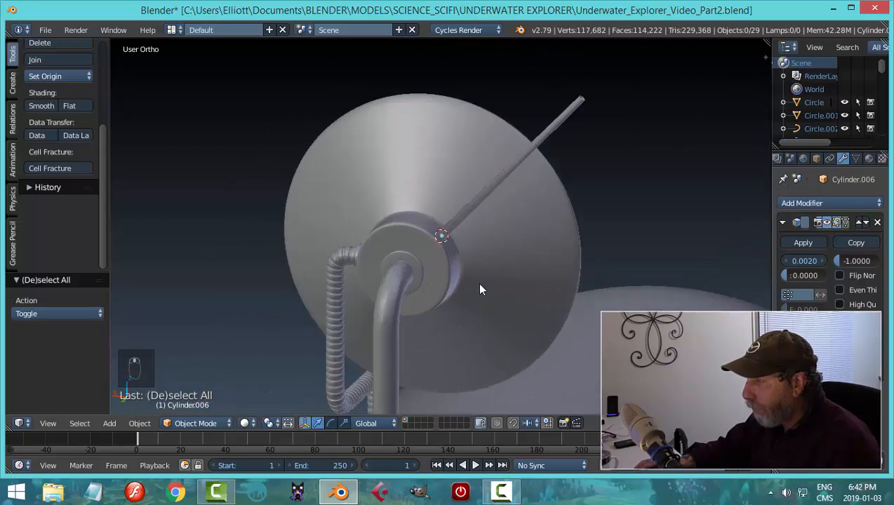
key("shift+d")
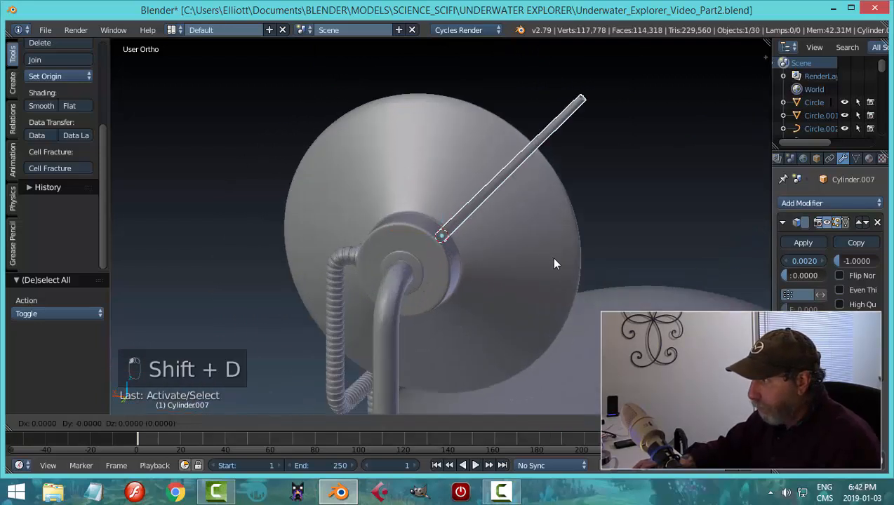
right_click(554, 259)
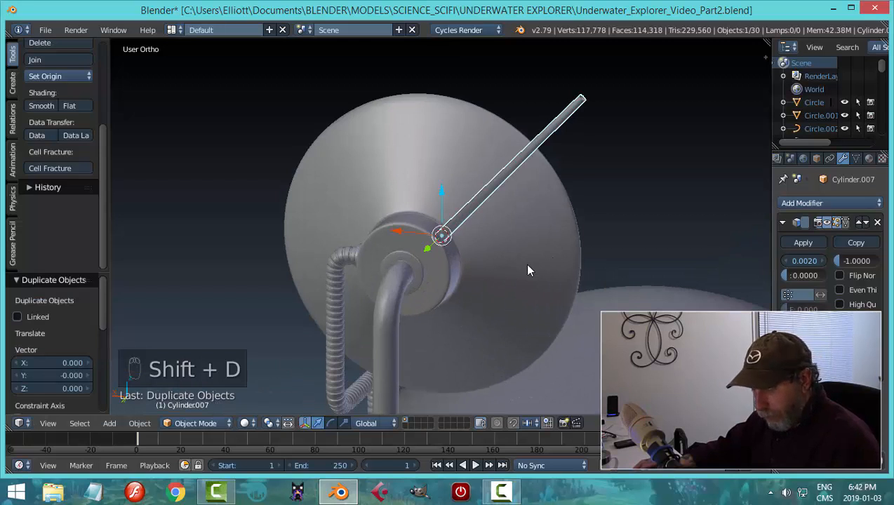
key("r")
key("y")
left_click(468, 221)
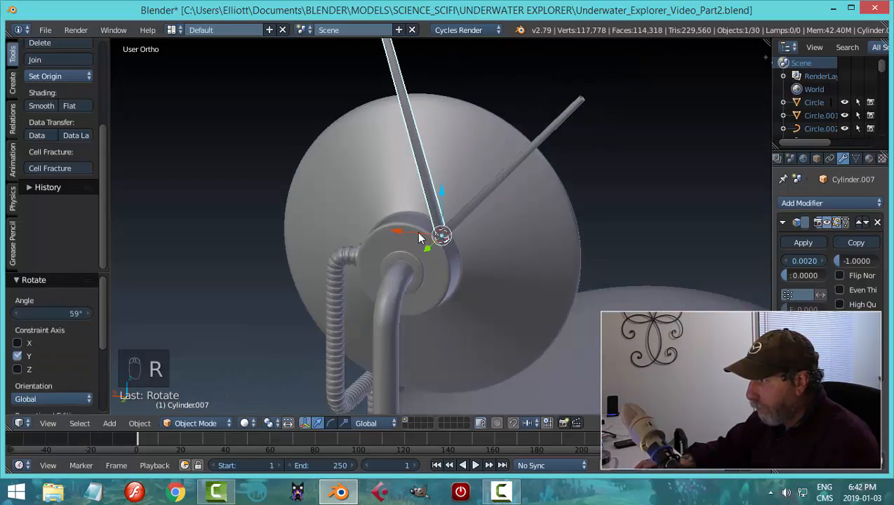
Shift the duplicated rod along X and by 0.006 along Z, and delete it
key("g")
key("x")
left_click(380, 232)
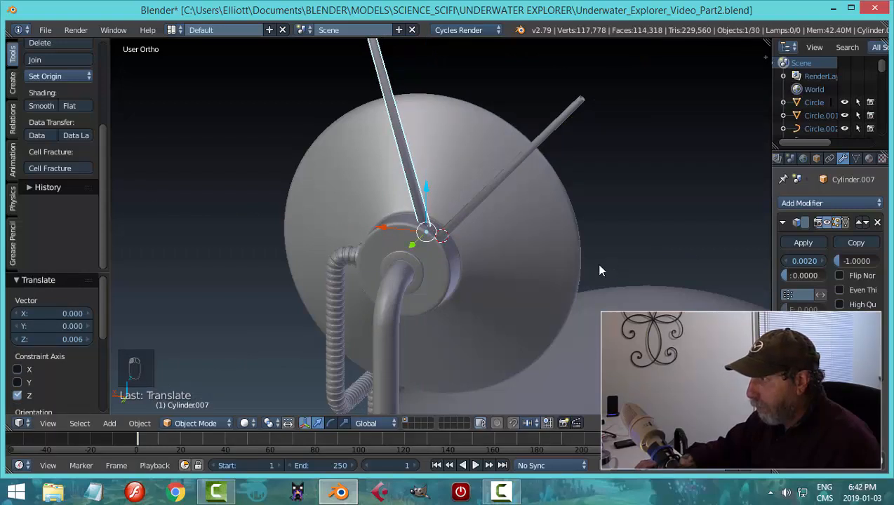
middle_click_drag(600, 270, 800, 242)
scroll(12, 242, "down", 2)
scroll(561, 251, "down", 4)
middle_click_drag(503, 250, 456, 256)
key("x")
left_click(533, 270)
middle_click_drag(534, 273, 514, 276)
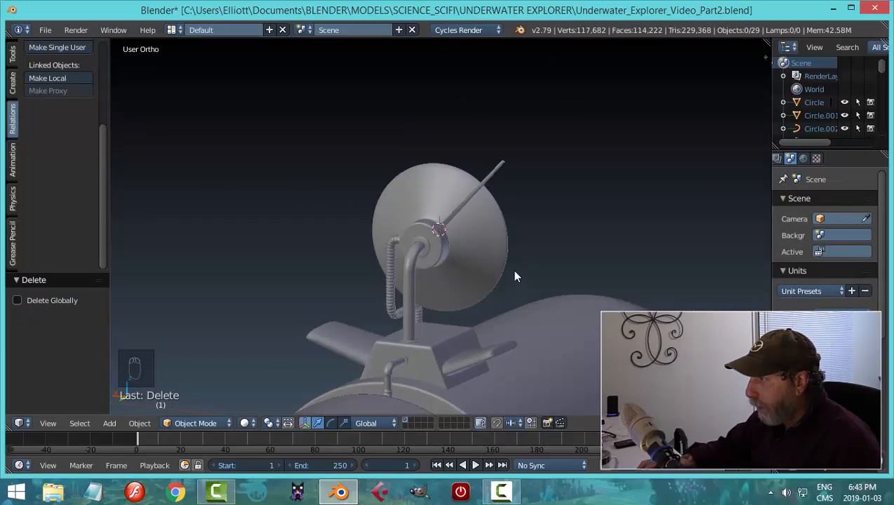
Examine the remaining rod's open tip and its placement on the dish
scroll(514, 276, "up", 4)
middle_click_drag(511, 214, 377, 329, "shift")
middle_click_drag(456, 268, 391, 304, "shift")
scroll(391, 304, "up", 3)
scroll(309, 308, "up", 3)
middle_click_drag(276, 316, 461, 309, "shift")
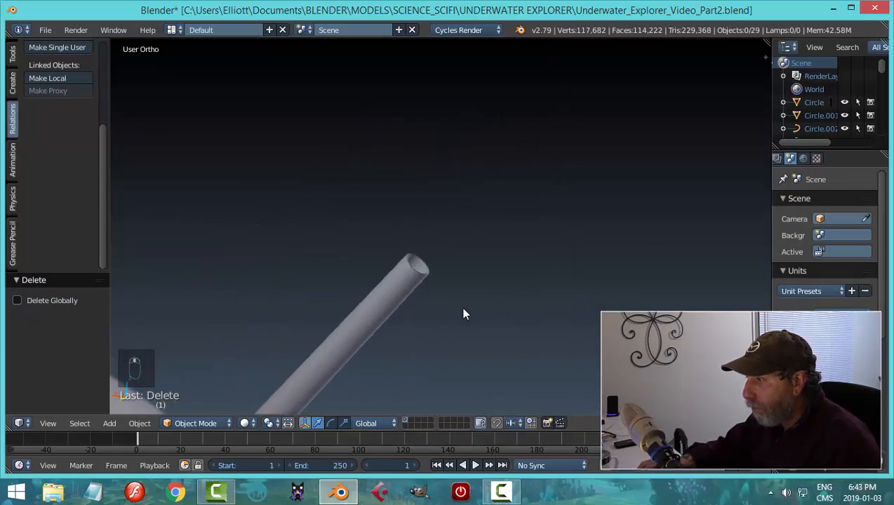
scroll(456, 310, "down", 8)
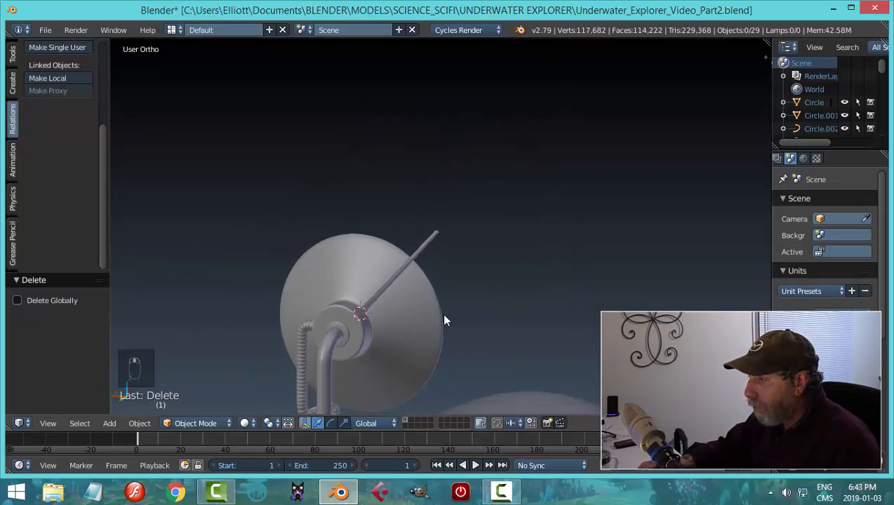
scroll(428, 317, "down", 1)
scroll(409, 313, "up", 3)
scroll(384, 314, "down", 3)
scroll(378, 295, "down", 2)
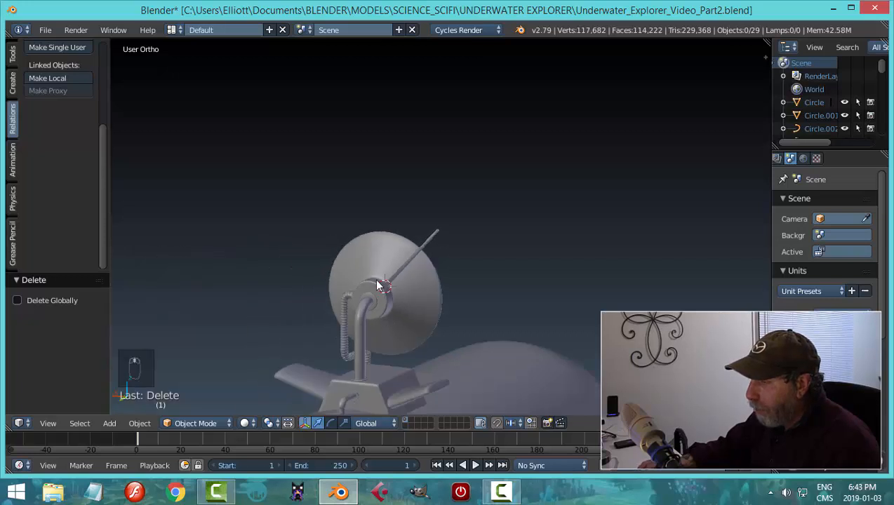
Save the scene over the existing Underwater_Explorer_Video_Part2.blend file
scroll(519, 324, "down", 2)
key("ctrl+s")
left_click(518, 324)
scroll(446, 326, "down", 3)
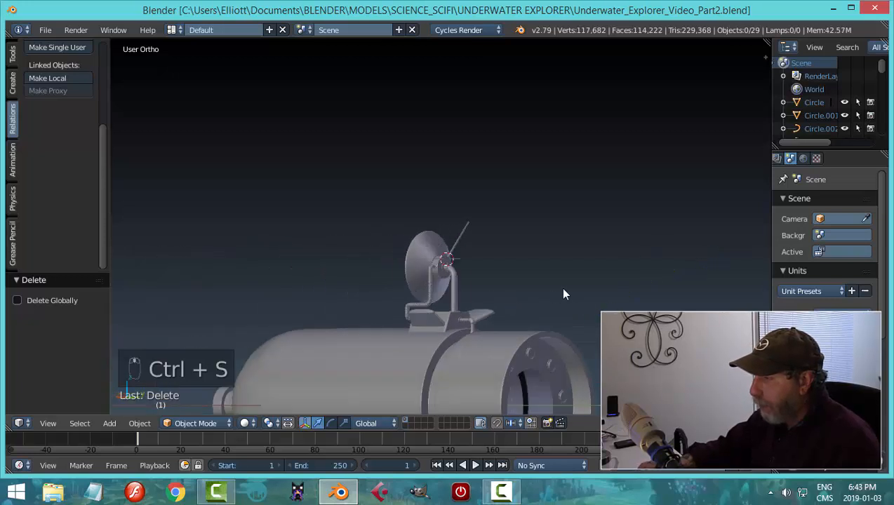
middle_click_drag(564, 294, 557, 216)
middle_click_drag(522, 249, 411, 311)
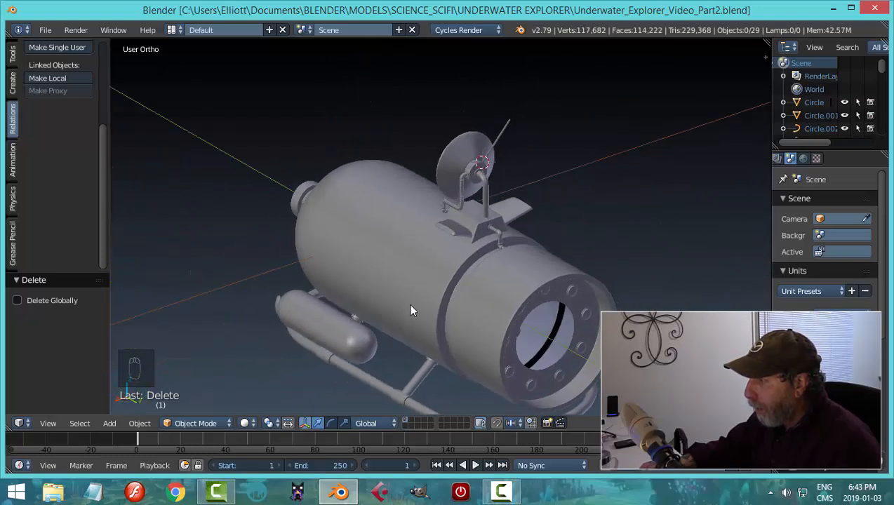
middle_click_drag(471, 258, 579, 247)
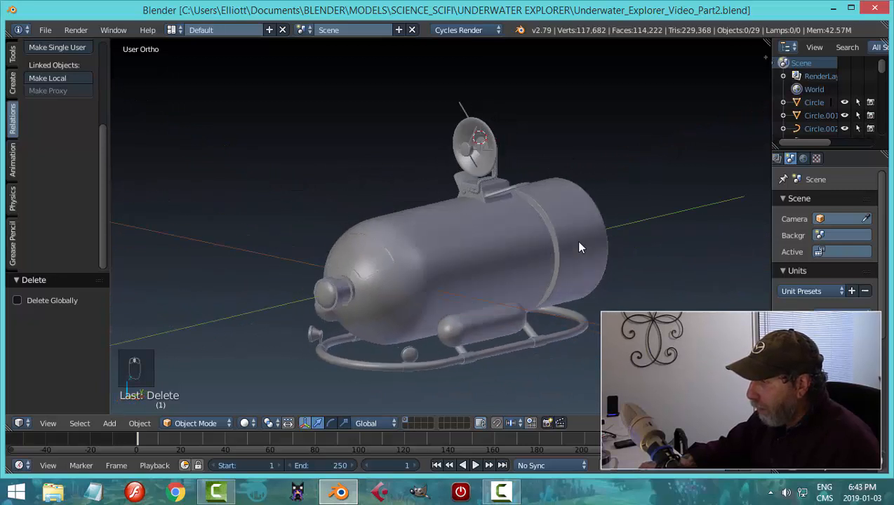
left_click(501, 491)
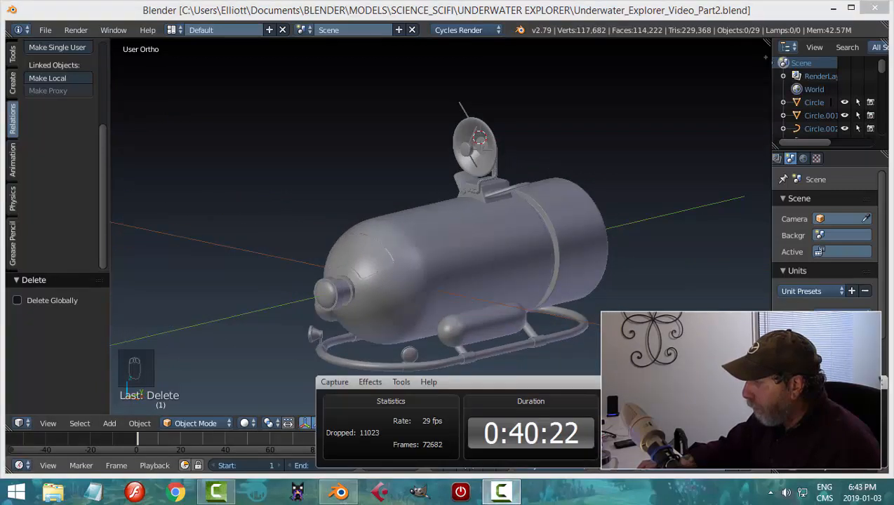
middle_click_drag(654, 296, 586, 315)
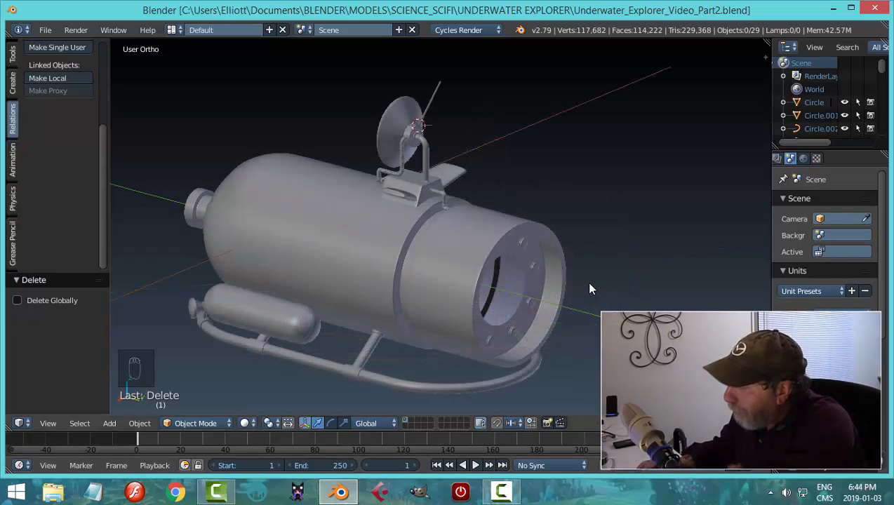
In Edit Mode on the main housing, enlarge the edge loop around the front opening by a scale of 1.071
middle_click_drag(586, 302, 521, 263)
right_click(522, 261)
key("Tab")
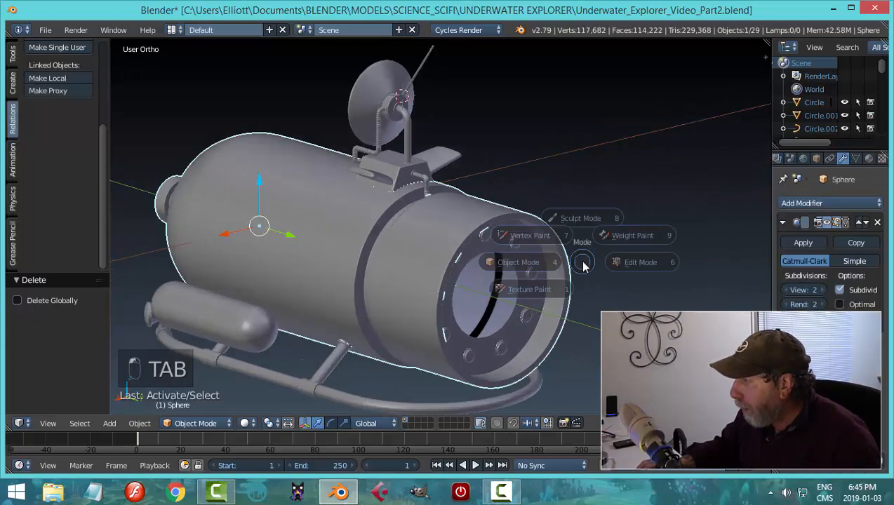
left_click(634, 265)
middle_click_drag(648, 295, 634, 265, "shift")
scroll(584, 263, "up", 1)
scroll(588, 267, "up", 3)
right_click(493, 192, "alt")
scroll(578, 231, "down", 1)
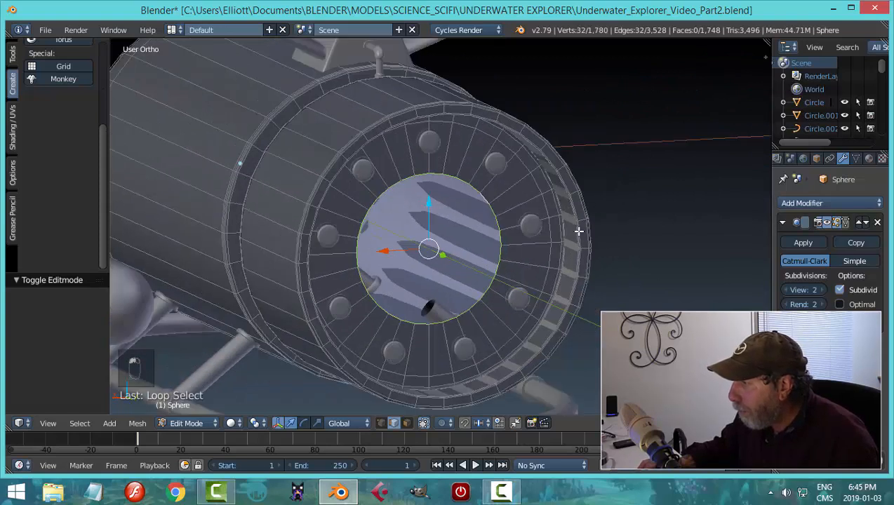
middle_click_drag(579, 231, 609, 244)
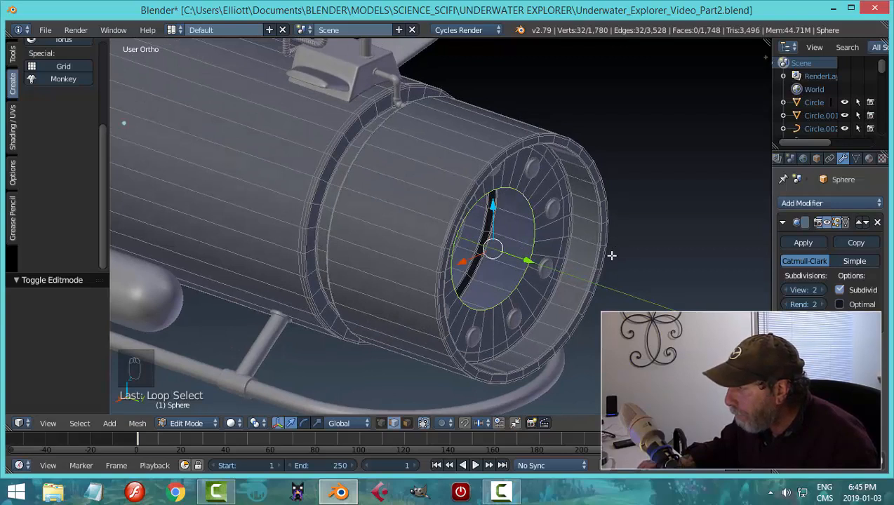
middle_click_drag(612, 256, 567, 261)
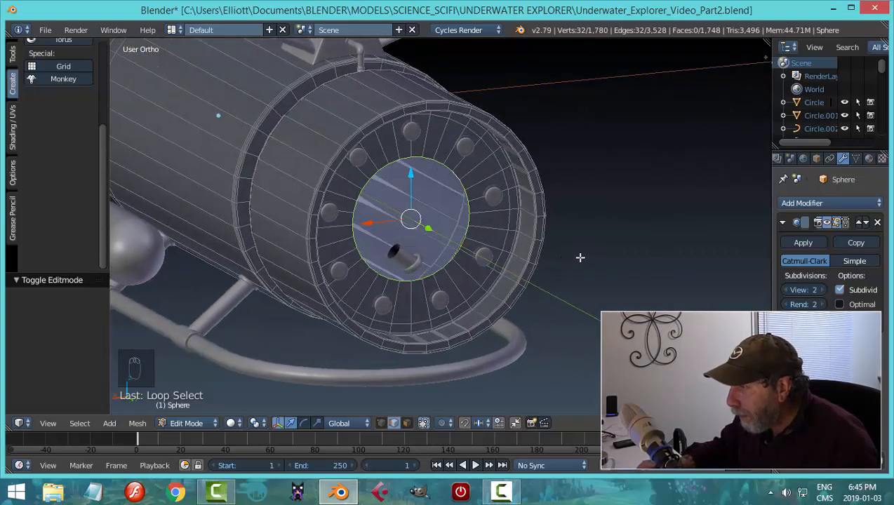
key("s")
left_click(614, 253)
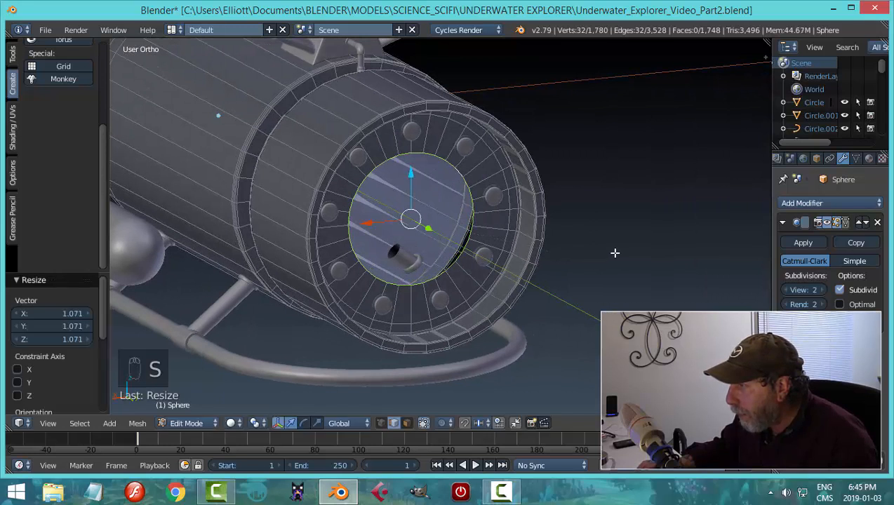
Extrude the opening's edge loop and scale it inward to form a narrow ring of faces, leaving it deselected
key("e")
right_click(615, 254)
key("s")
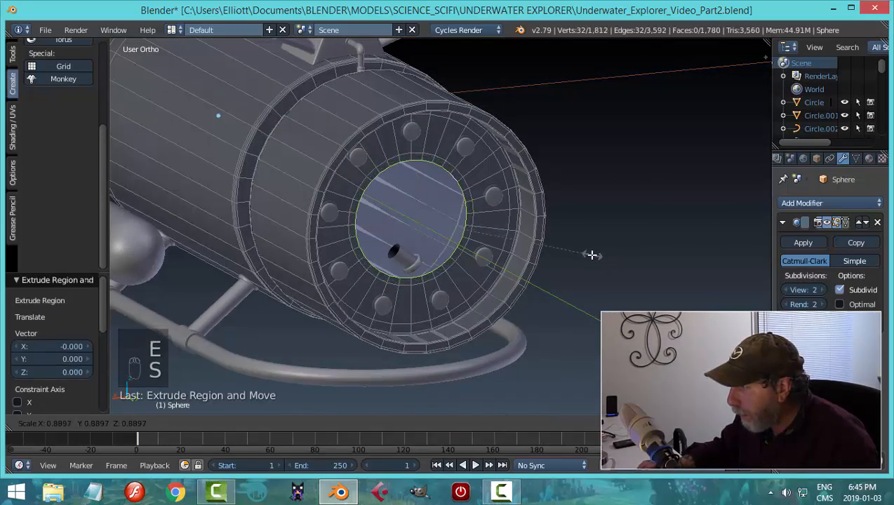
left_click(586, 255)
key("a")
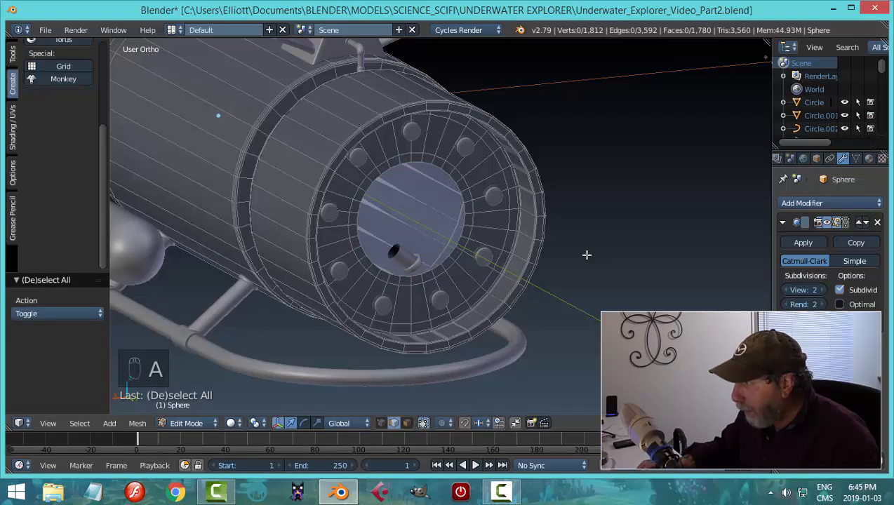
Extrude the narrow face ring around the front opening outward by 0.036 and return to Object Mode
key("ctrl+Tab")
left_click(552, 267)
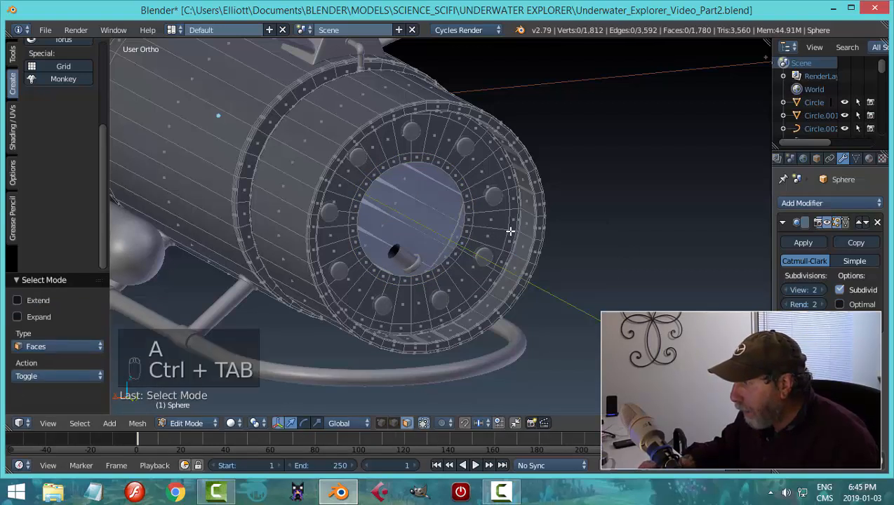
right_click(452, 170, "alt")
middle_click_drag(492, 201, 525, 238)
key("e")
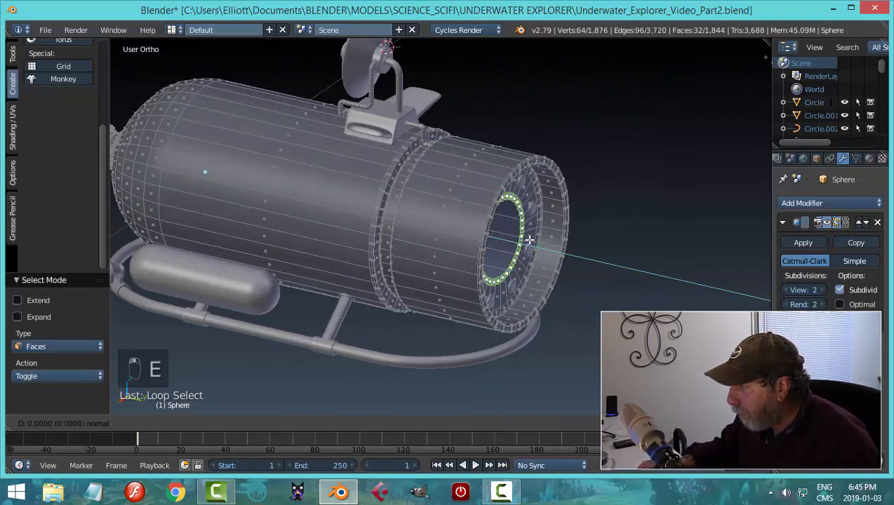
left_click(533, 242)
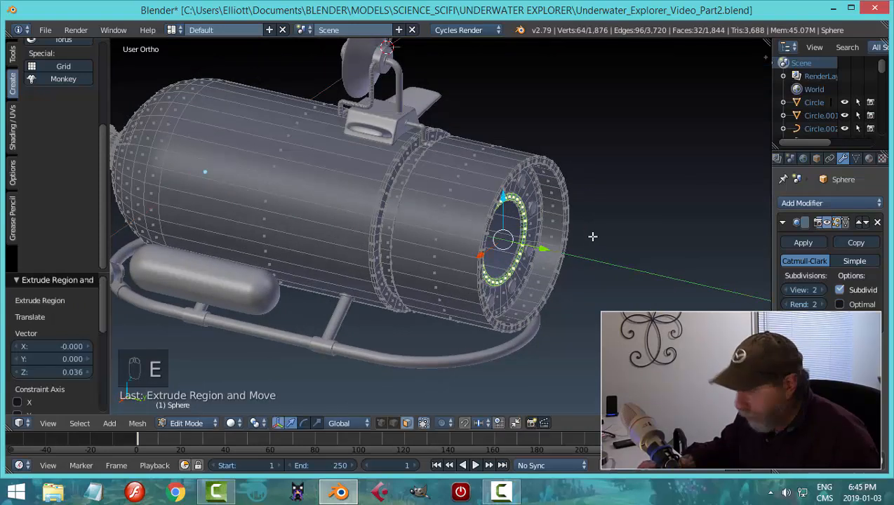
key("a")
key("Tab")
left_click(495, 232)
scroll(588, 234, "down", 3)
middle_click_drag(588, 235, 505, 214)
scroll(485, 213, "up", 4)
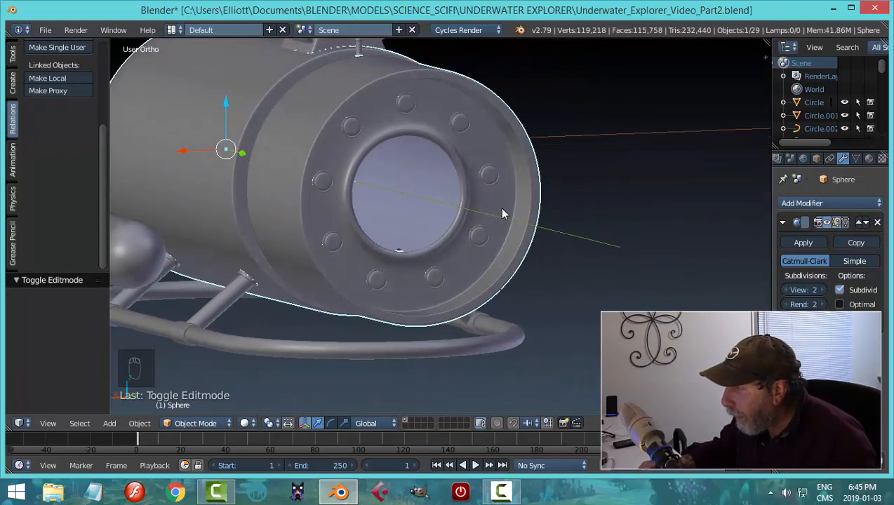
Duplicate the innermost edge loop of the front opening in place, separate it into its own object and return to Object Mode
key("Tab")
scroll(481, 204, "up", 2)
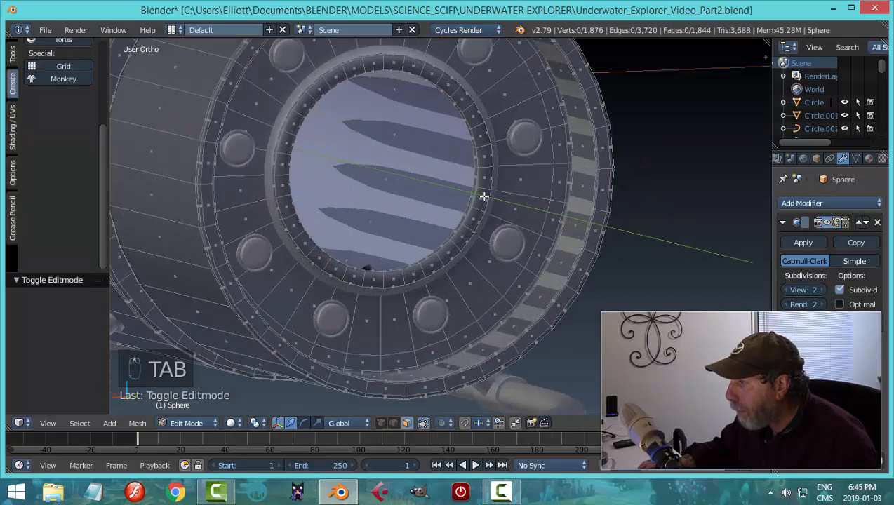
key("ctrl+Tab")
left_click(446, 184)
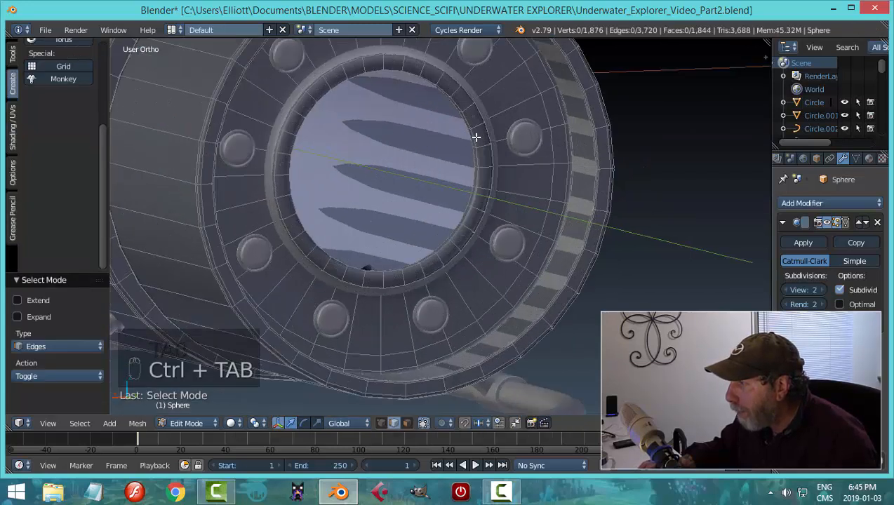
right_click(474, 137, "alt")
scroll(475, 140, "down", 3)
middle_click_drag(487, 192, 488, 214)
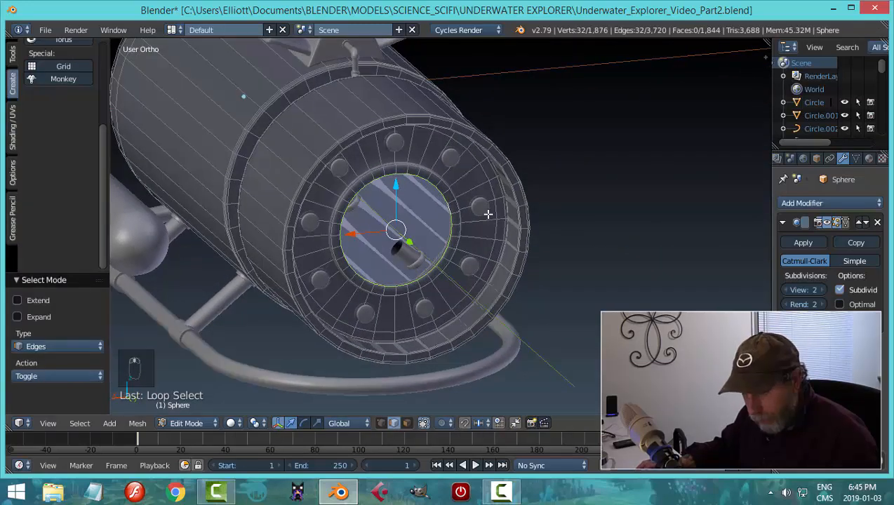
key("shift+d")
key("p")
left_click(487, 212)
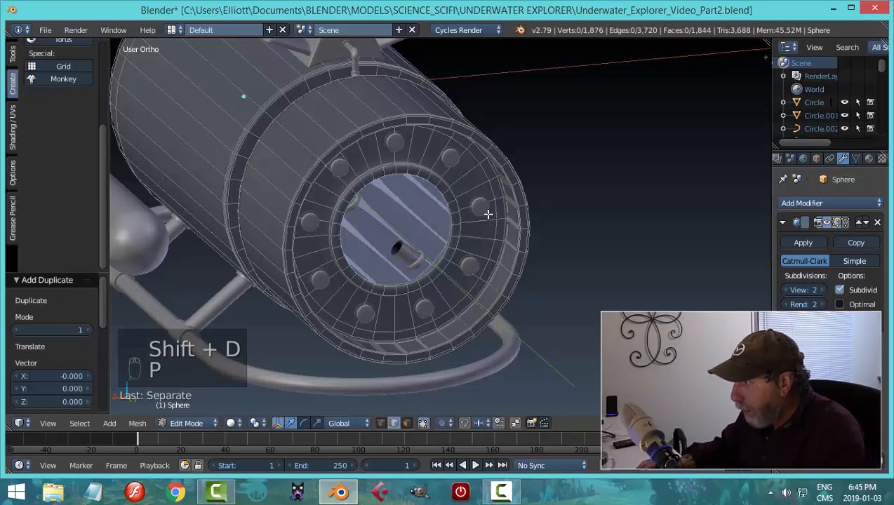
key("Tab")
left_click(393, 212)
Set the separated loop's origin to its geometry and snap the 3D cursor to it
right_click(438, 195)
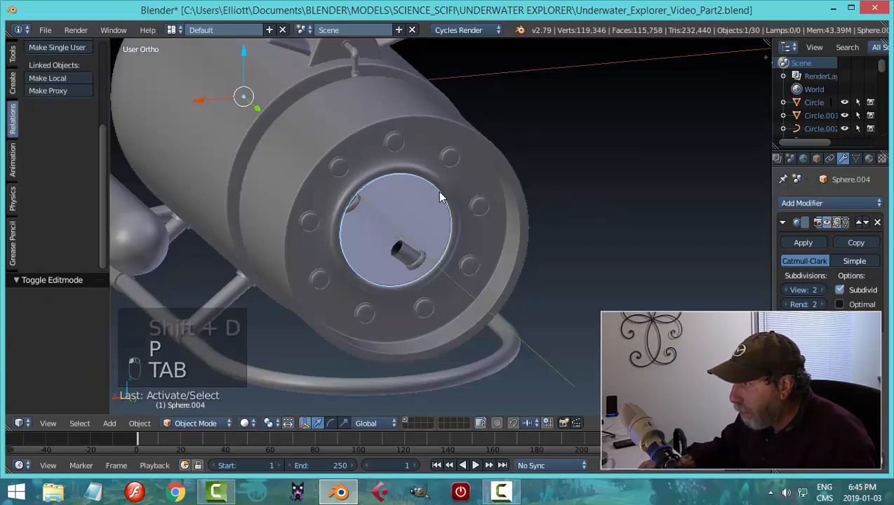
scroll(73, 78, "up", 5)
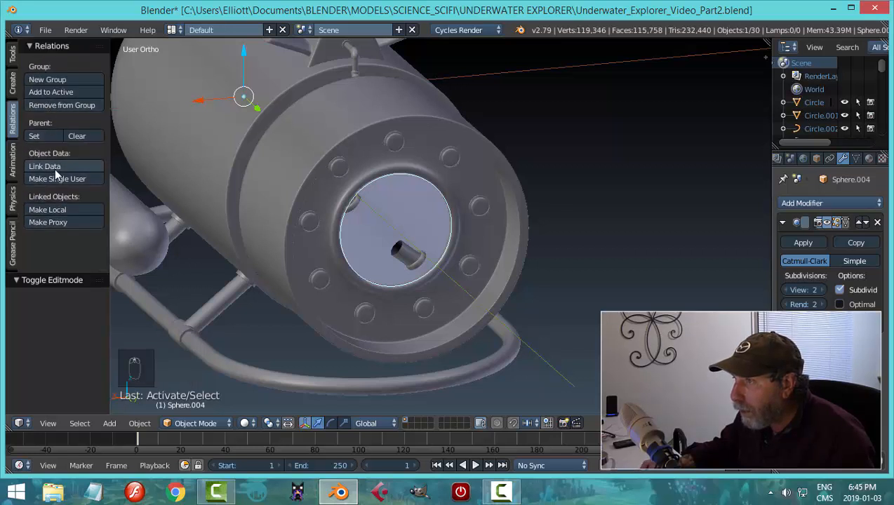
left_click(14, 54)
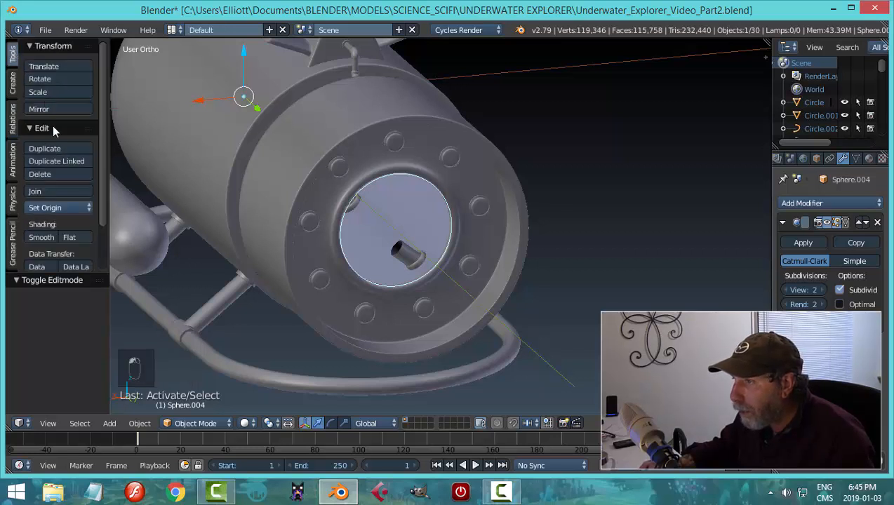
left_click(58, 208)
left_click(70, 238)
key("shift+s")
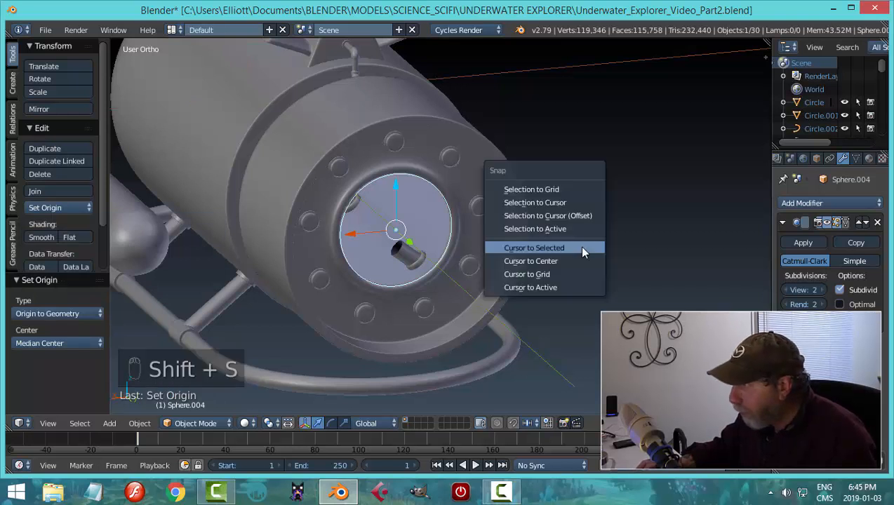
left_click(579, 246)
middle_click_drag(544, 253, 562, 256)
key("Tab")
left_click(659, 259)
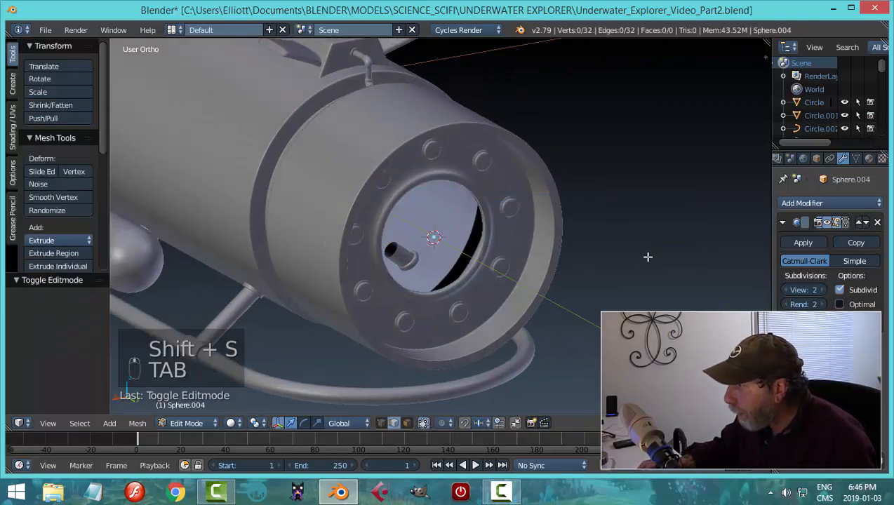
key("a")
key("a")
scroll(515, 217, "up", 3)
middle_click_drag(515, 226, 560, 201)
key("e")
key("s")
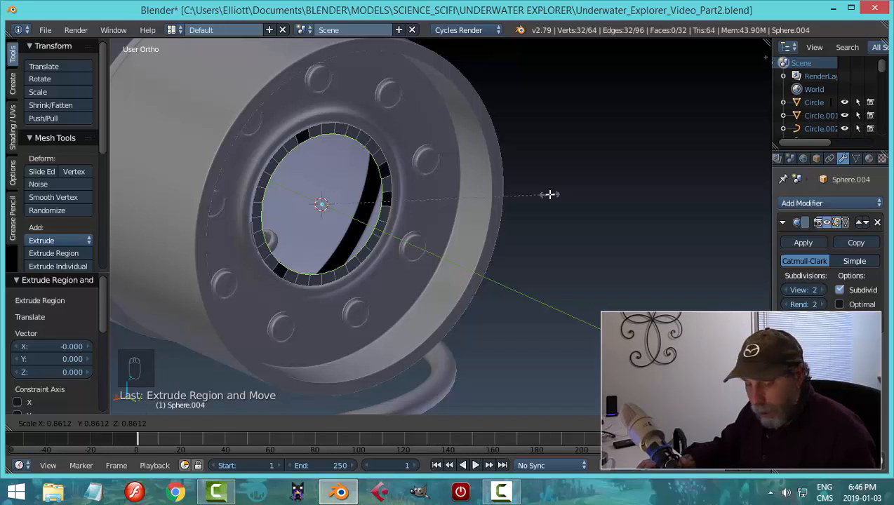
key("Escape")
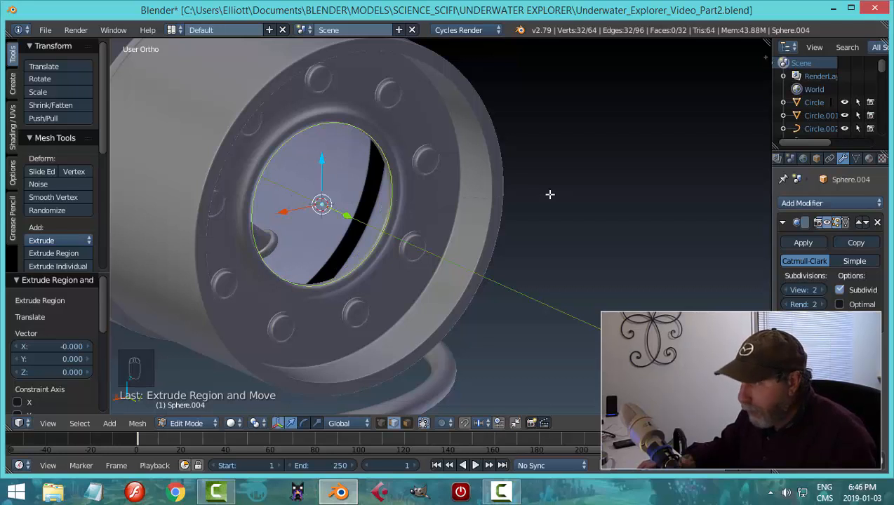
Return to Object Mode and delete the separated loop object in the front opening
key("Tab")
key("x")
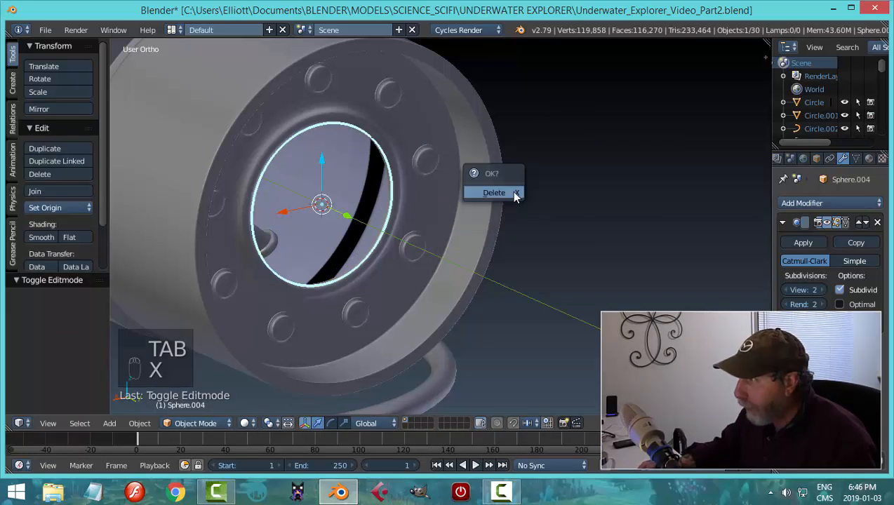
left_click(512, 195)
Add a UV sphere with 32 segments and 16 rings at the 3D cursor and rotate it 90° about X
middle_click_drag(393, 170, 535, 208)
key("shift+a")
mouse_move(532, 201)
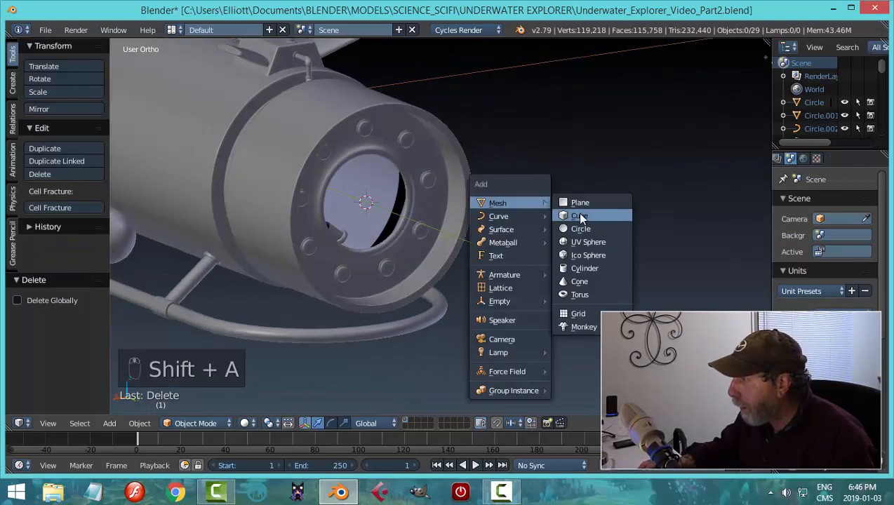
left_click(584, 238)
scroll(527, 209, "down", 2)
middle_click_drag(517, 202, 565, 221)
key("r")
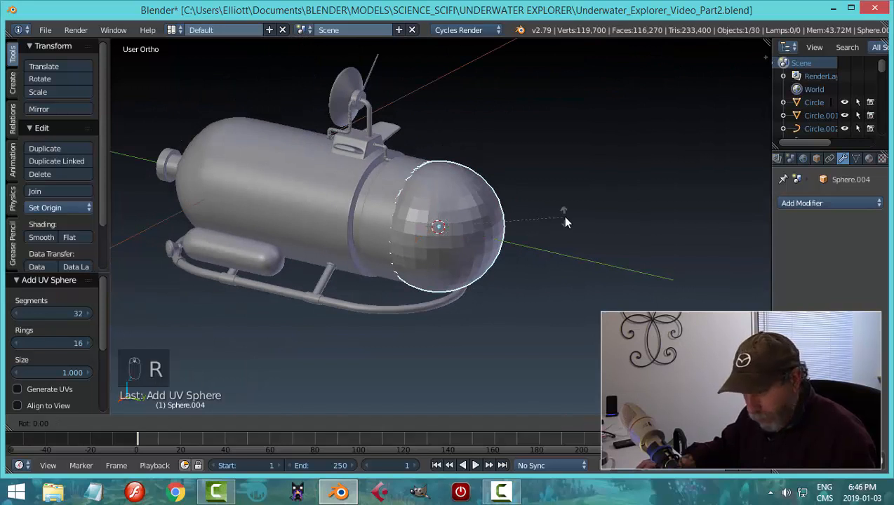
key("x")
left_click(562, 216)
Enter Edit Mode and scale the sphere's mesh to about 0.462 so it fits the front opening
key("Tab")
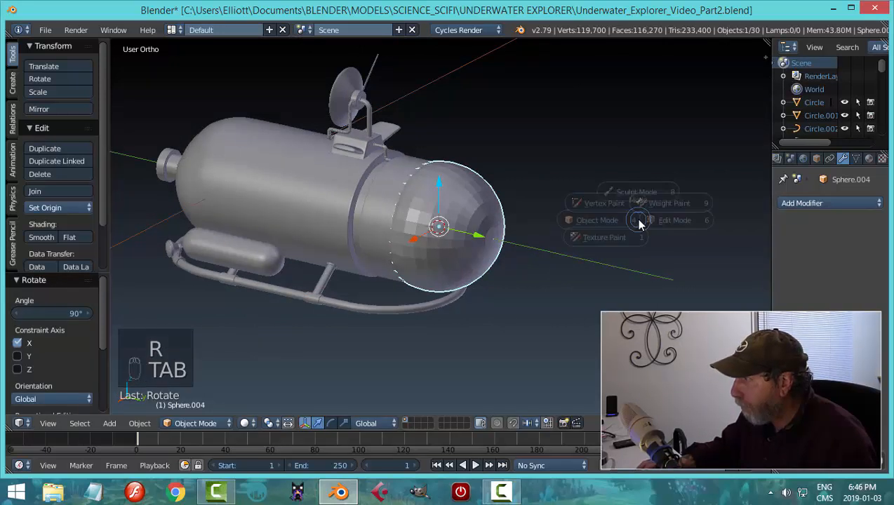
key("s")
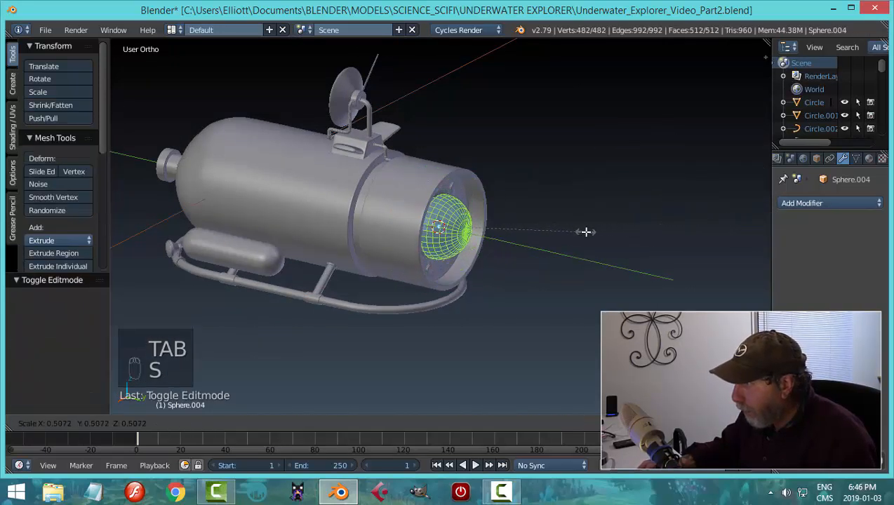
left_click(572, 235)
key("KP_Decimal")
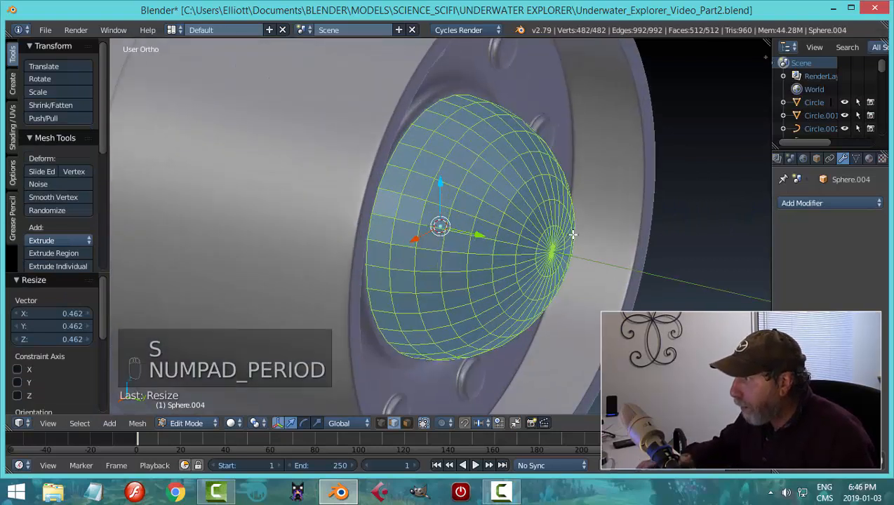
Delete the vertices of the sphere's rear half in the right wireframe view, keeping the front hemisphere
key("KP_3")
key("z")
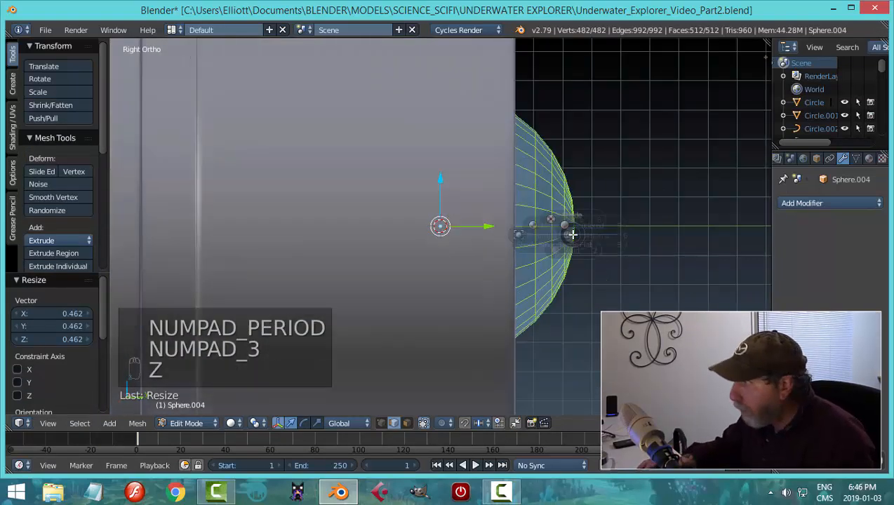
left_click(670, 238)
key("ctrl+Tab")
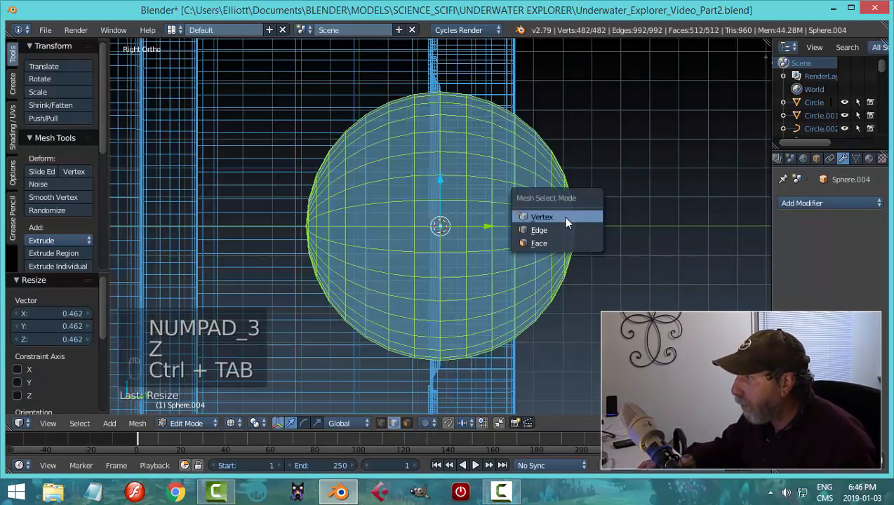
left_click(563, 217)
key("a")
key("b")
left_click_drag(260, 55, 431, 415)
key("x")
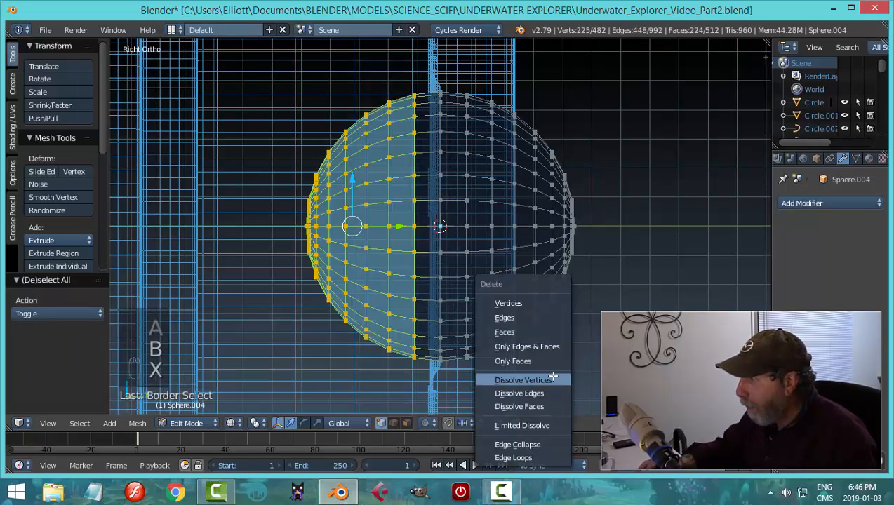
left_click(533, 303)
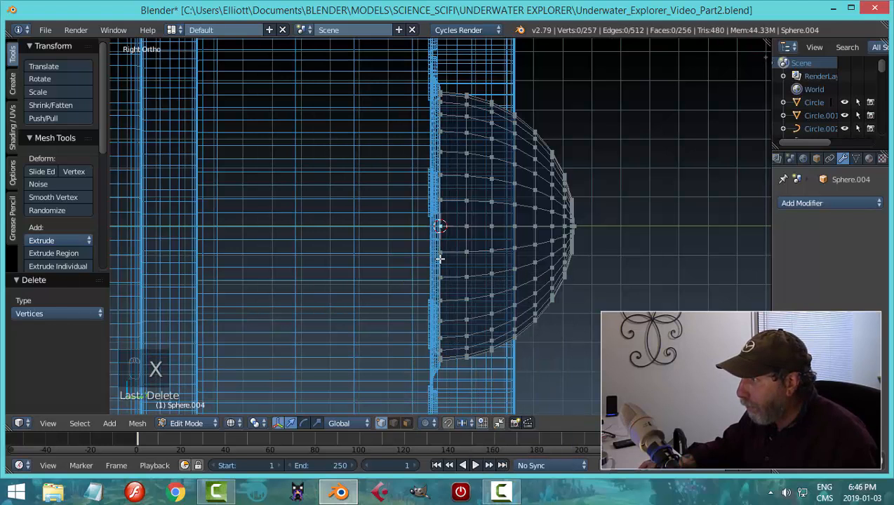
Snap the 3D cursor to the hemisphere's open edge loop and set the pivot point to the 3D cursor
right_click(443, 189, "alt")
key("shift+s")
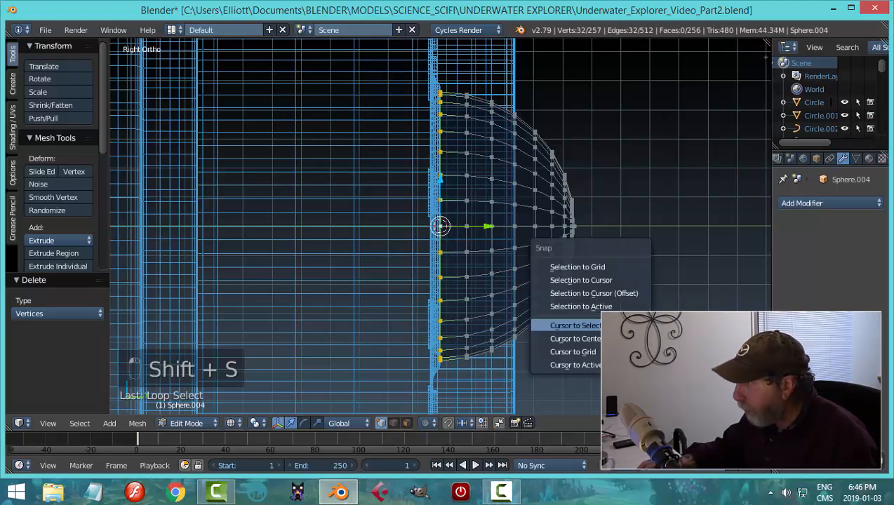
left_click(579, 325)
left_click(258, 422)
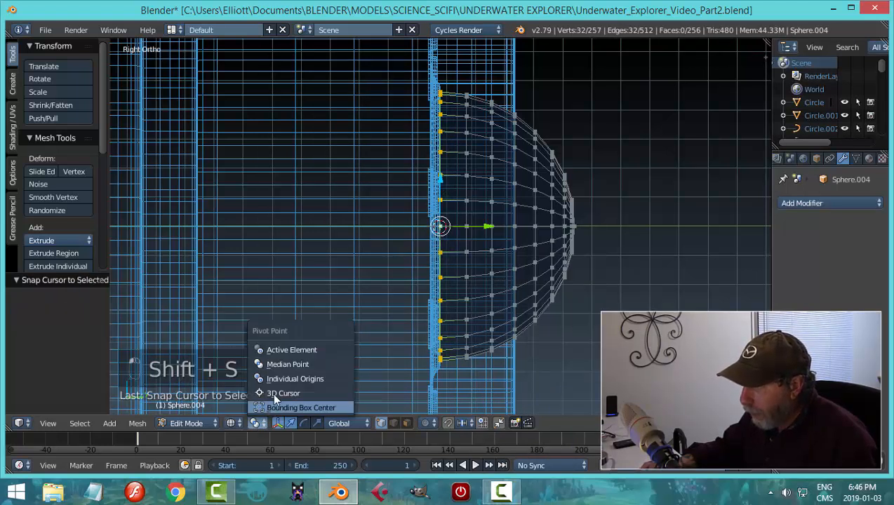
left_click(275, 391)
Flatten the whole hemisphere along global Y into a shallow dome and return to Object Mode with solid shading
key("a")
key("a")
key("a")
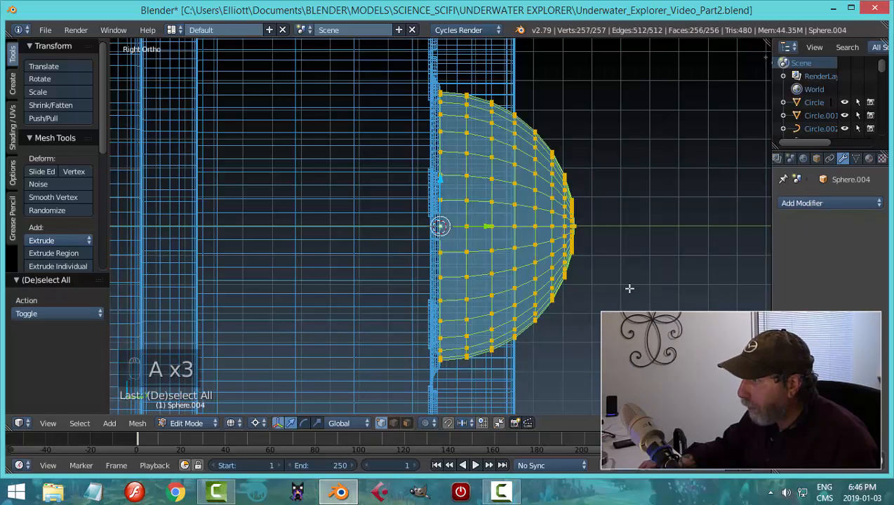
key("s")
key("y")
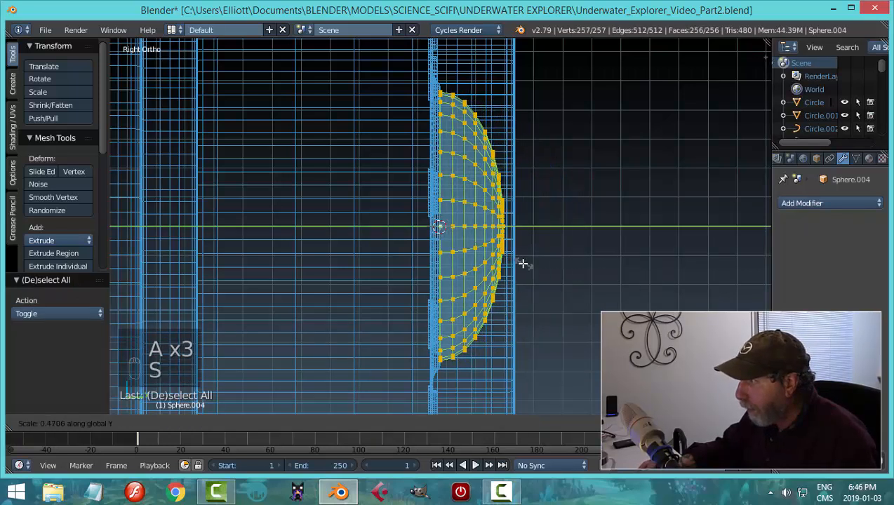
left_click(480, 258)
key("a")
key("z")
left_click(516, 331)
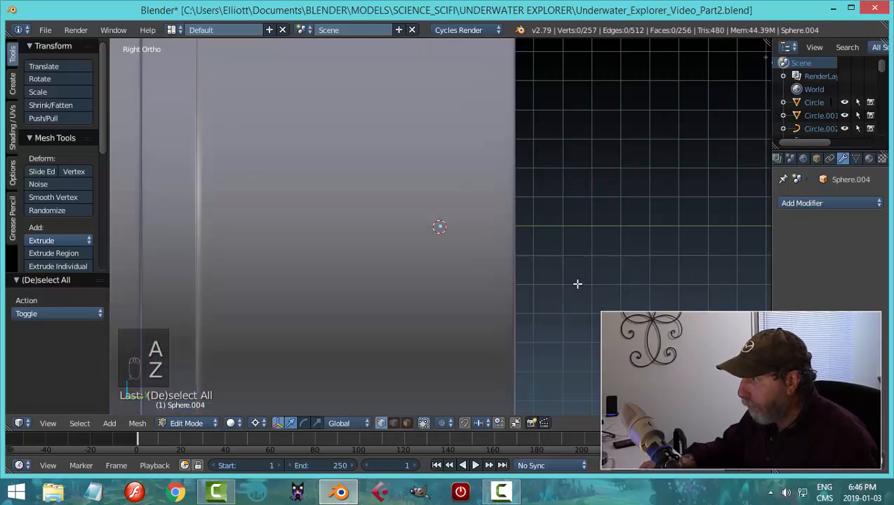
middle_click_drag(577, 284, 495, 287)
key("Tab")
left_click(401, 287)
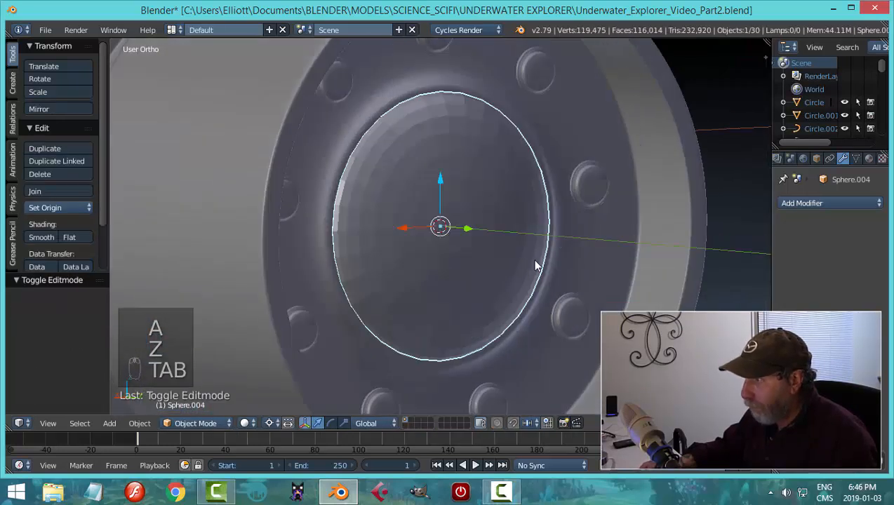
Apply smooth shading to the dome in the front opening and deselect it
key("a")
key("a")
scroll(546, 259, "down", 3)
middle_click_drag(556, 263, 536, 262)
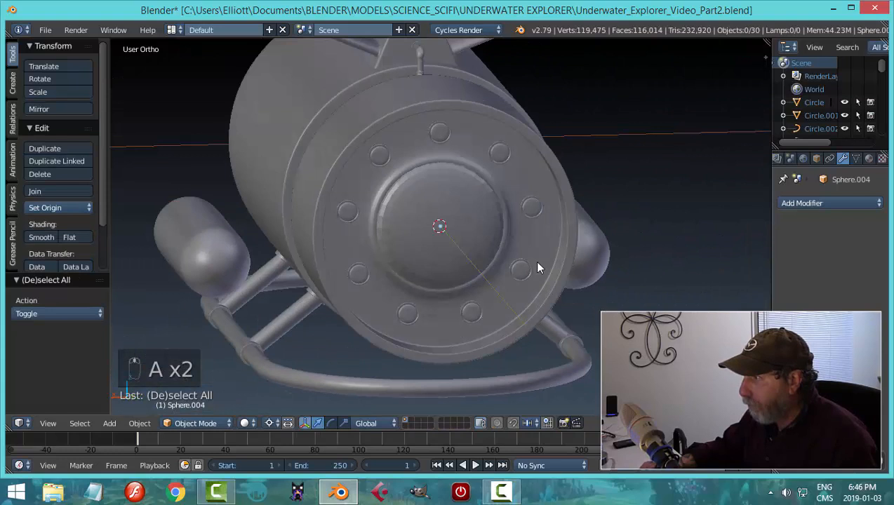
right_click(466, 223)
left_click(43, 237)
scroll(475, 246, "up", 3)
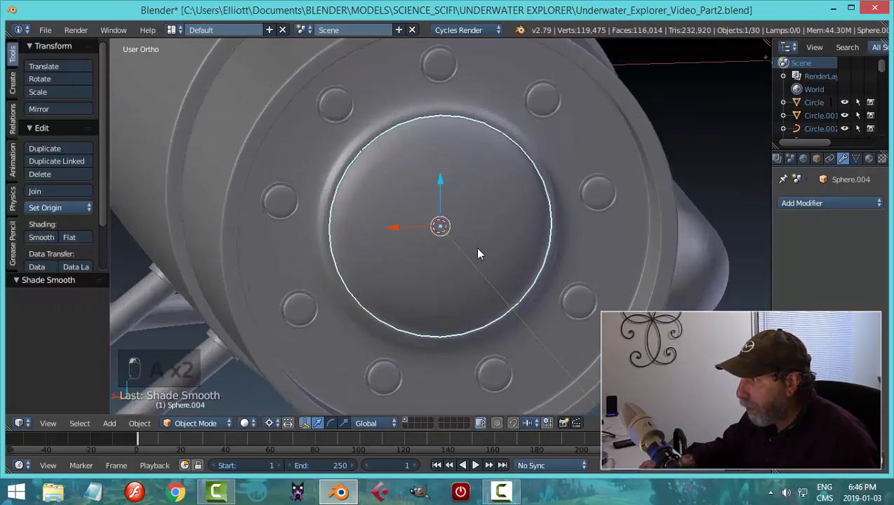
key("a")
middle_click_drag(523, 256, 551, 181)
middle_click_drag(530, 237, 558, 241)
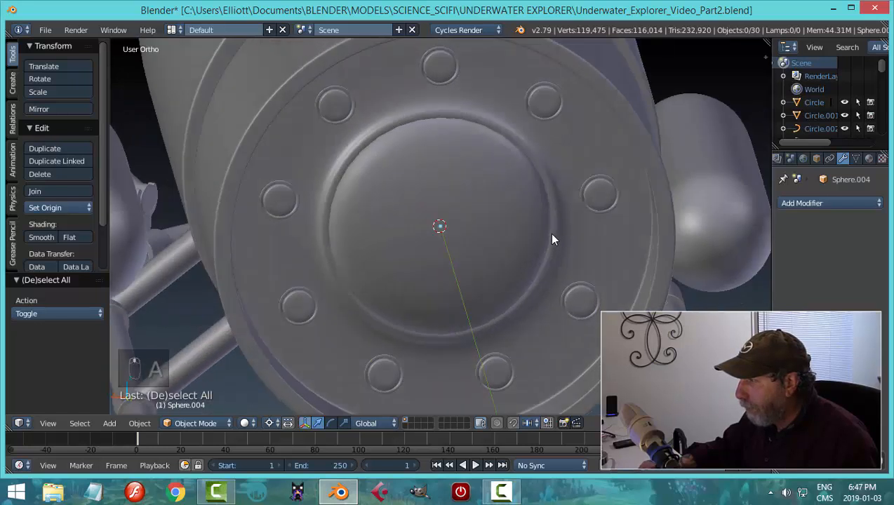
Add a Subdivision Surface modifier to the dome and deselect it
right_click(482, 214)
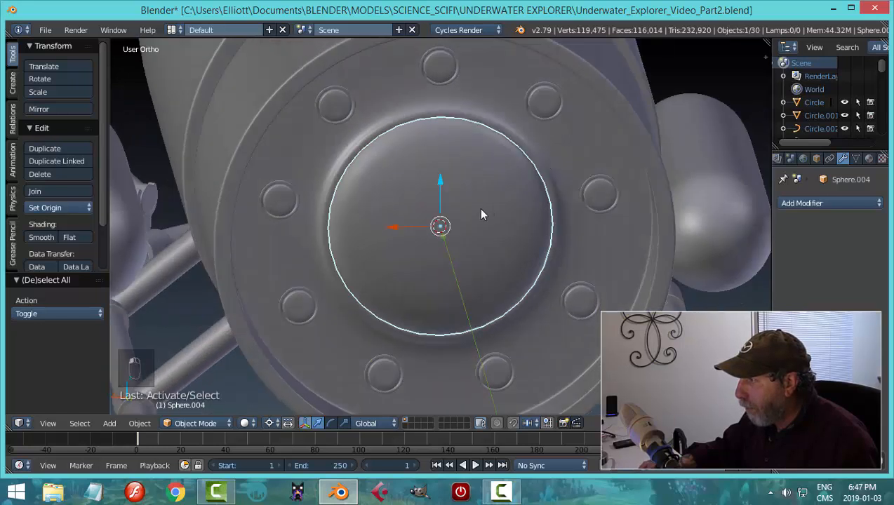
left_click(786, 205)
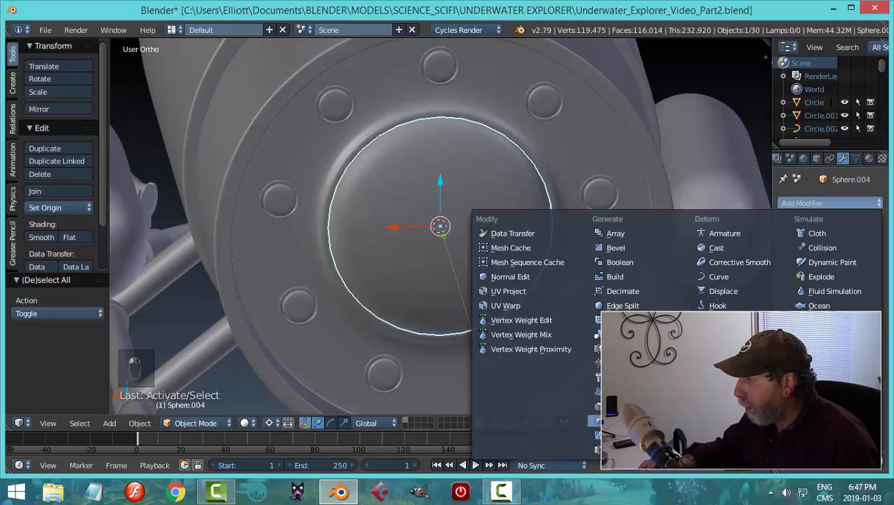
left_click(617, 421)
middle_click_drag(573, 292, 533, 212)
key("a")
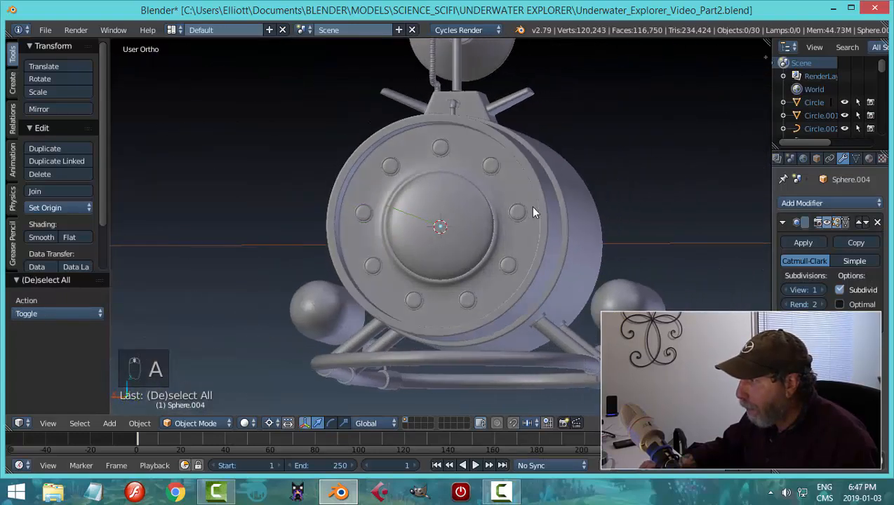
Add one loop cut on the housing's front face, slid close to the opening's rim, and return to Object Mode
scroll(532, 212, "up", 4)
right_click(568, 175)
key("Tab")
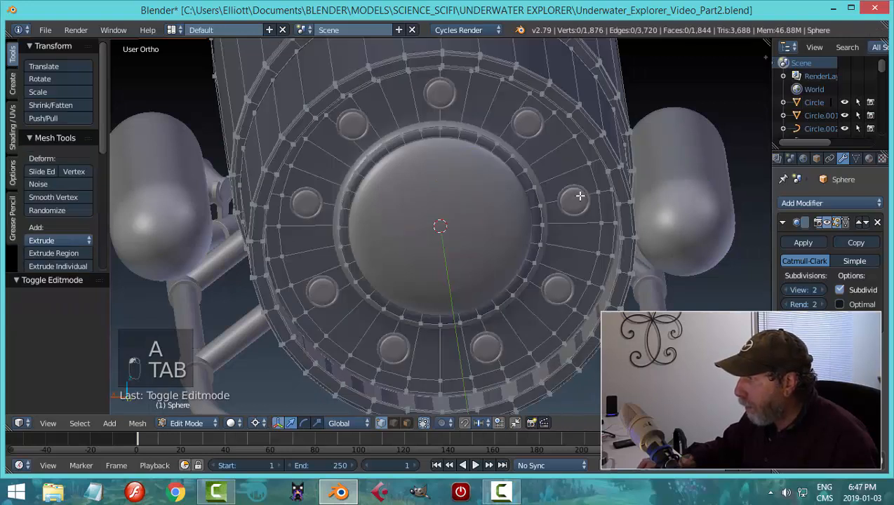
scroll(579, 195, "up", 4)
middle_click_drag(619, 179, 507, 155, "shift")
key("ctrl+r")
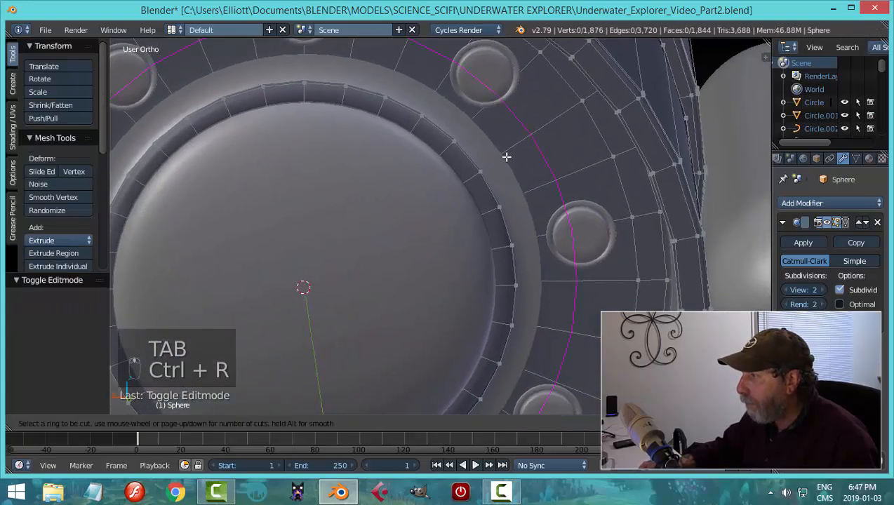
left_click(507, 156)
left_click(469, 200)
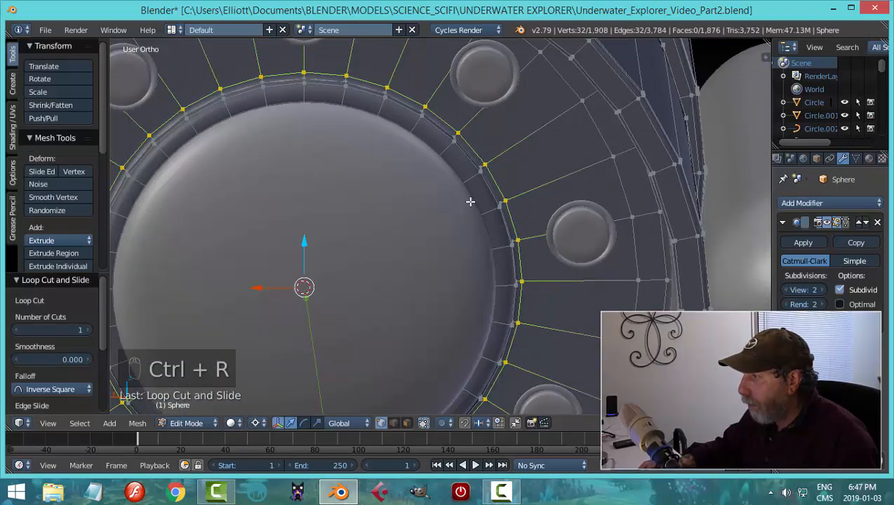
key("Tab")
left_click(373, 208)
Select the dome and open it in Edit Mode with edge selection
scroll(386, 226, "down", 4)
middle_click_drag(389, 230, 471, 213)
key("a")
key("a")
right_click(456, 208)
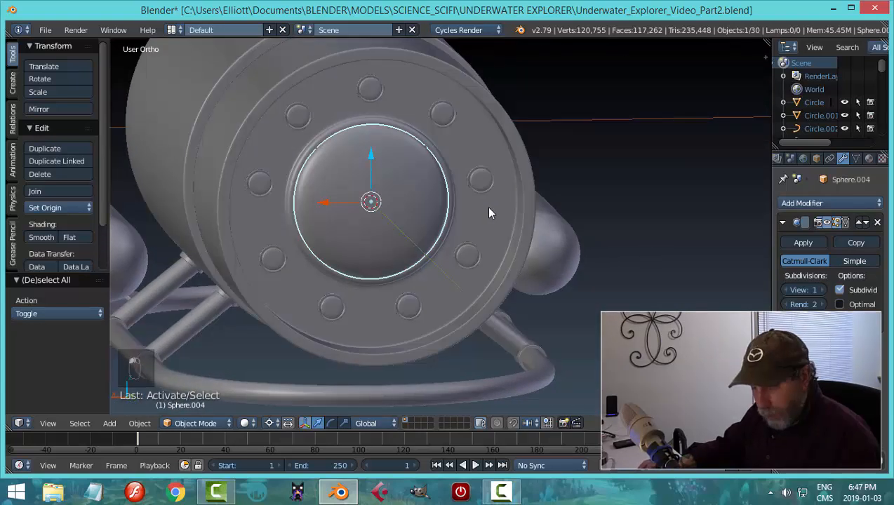
key("Tab")
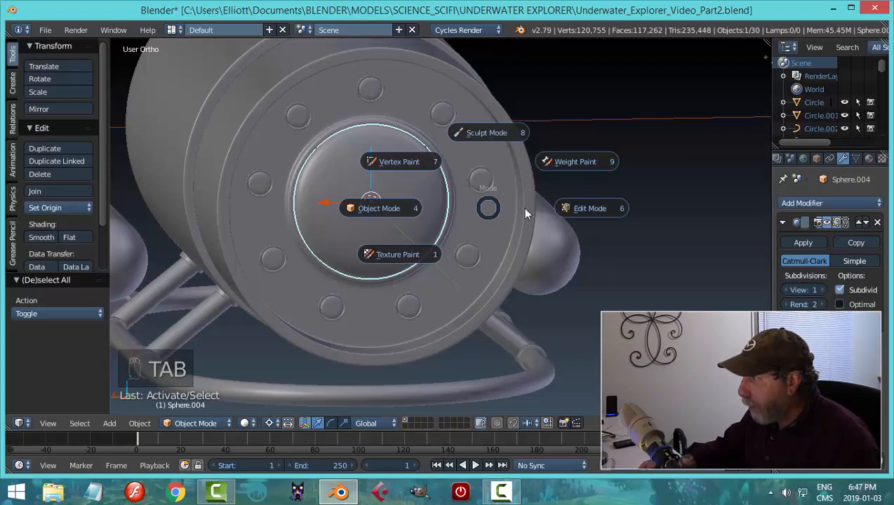
scroll(484, 211, "up", 3)
key("ctrl+Tab")
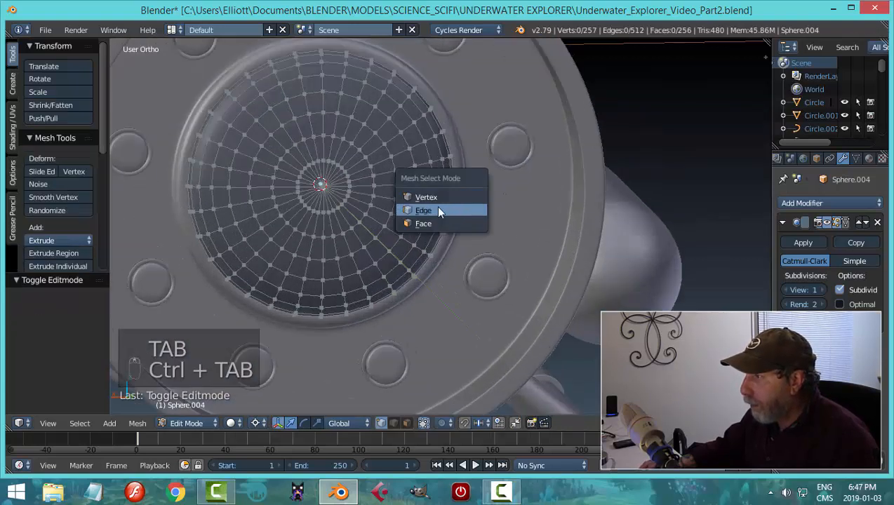
left_click(436, 209)
Duplicate an edge loop just inside the dome's outer rim in place, separate it and return to Object Mode
right_click(421, 133, "alt")
scroll(476, 183, "down", 2)
middle_click_drag(476, 183, 500, 211)
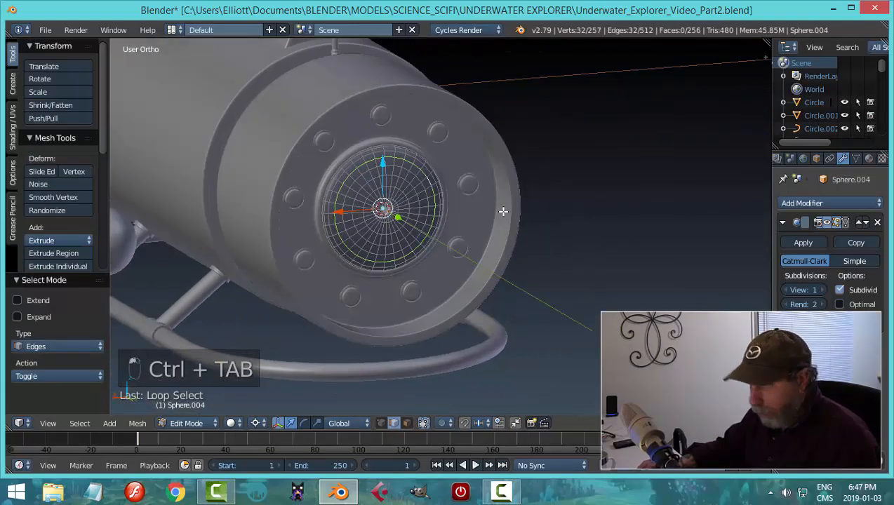
key("shift+d")
right_click(503, 211)
key("p")
left_click(503, 211)
key("Tab")
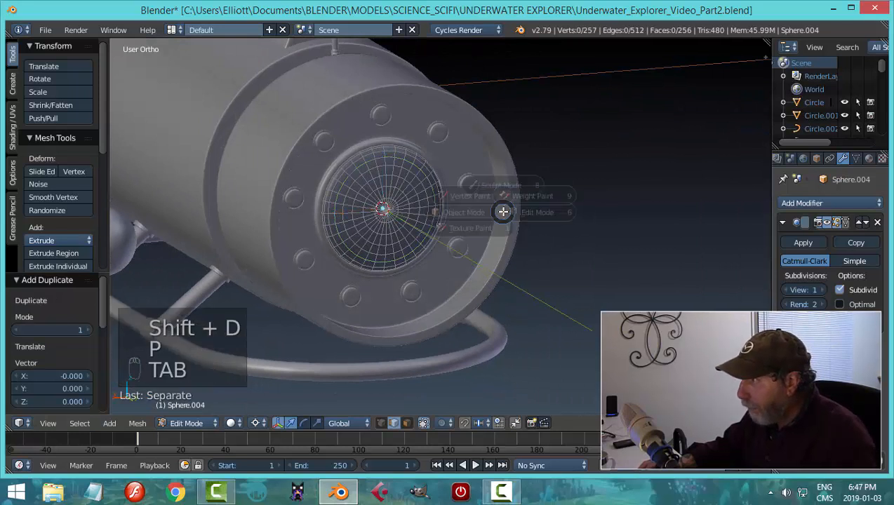
left_click(393, 210)
Select the ring separated from the dome and set its origin to its geometry
right_click(437, 192)
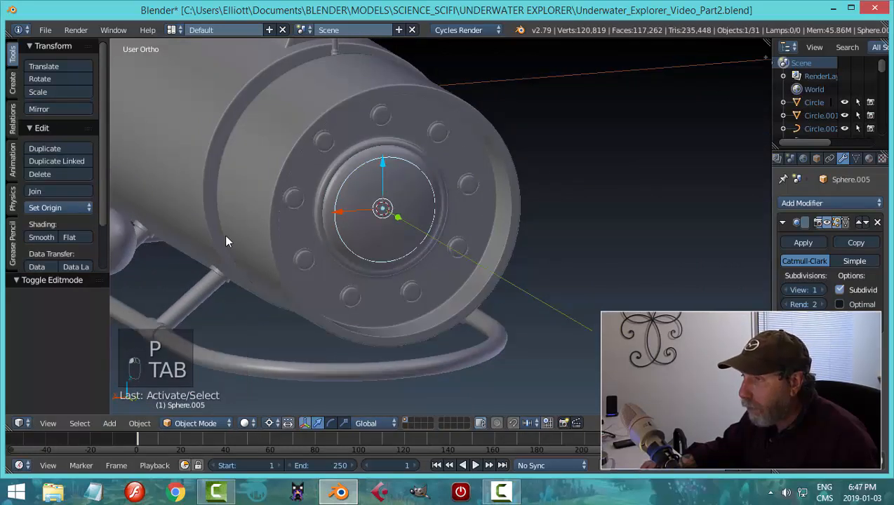
left_click(51, 208)
left_click(77, 237)
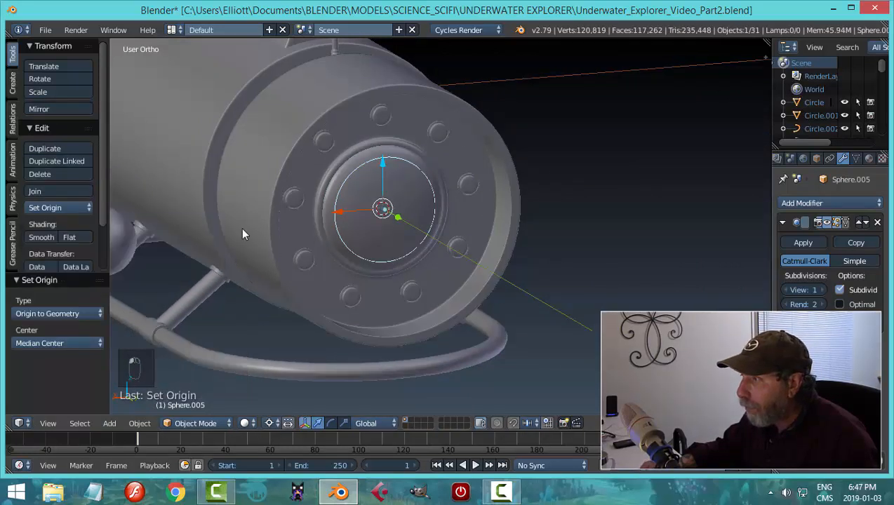
Move the separated ring outward along Y by about 0.069
middle_click_drag(240, 227, 331, 242)
left_click_drag(432, 237, 471, 252)
scroll(471, 252, "up", 3)
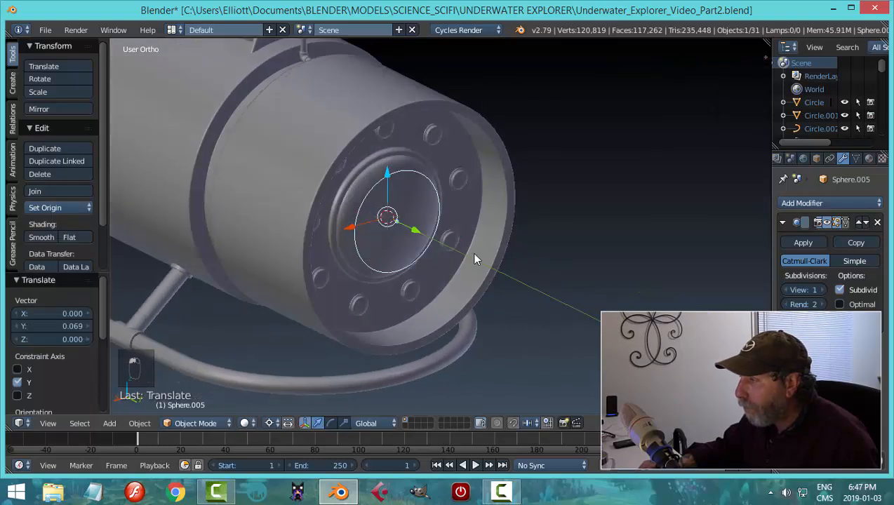
Open the ring in Edit Mode, select its whole loop and scale it down to about 0.462
key("Tab")
left_click(564, 247)
key("a")
key("a")
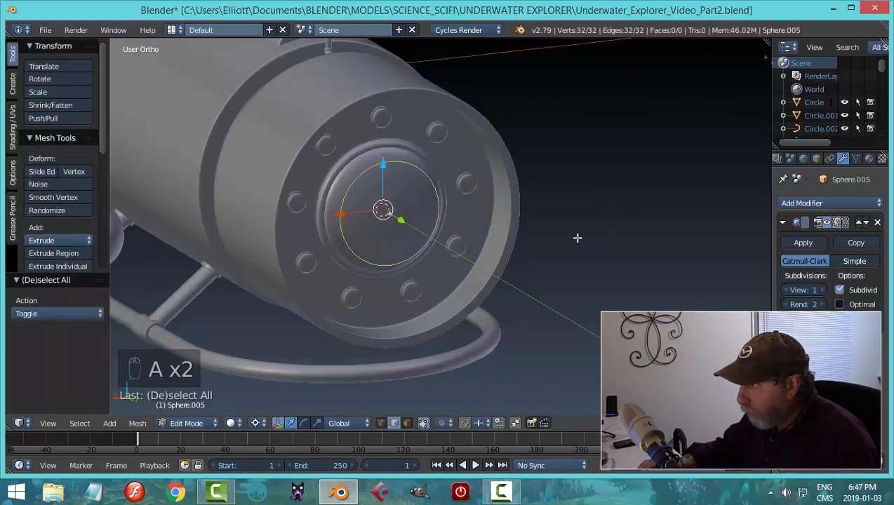
key("s")
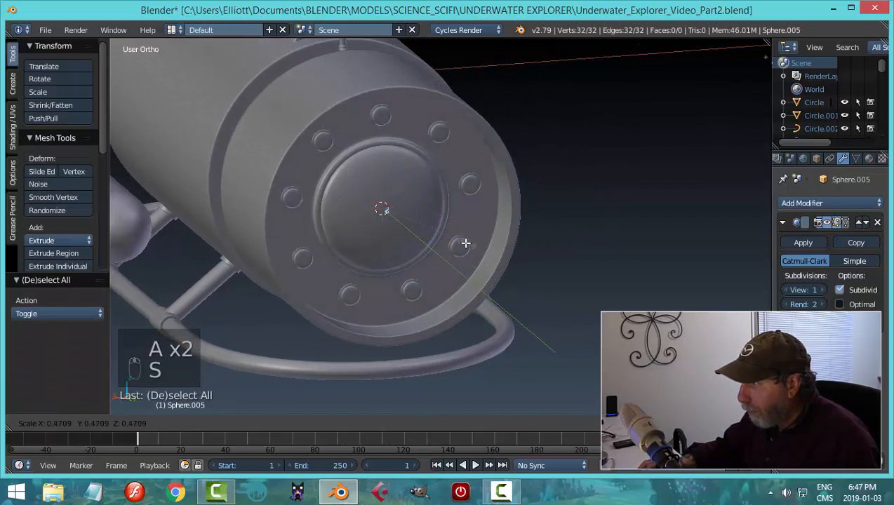
left_click(464, 243)
Change the transform pivot point and move the loop outward along Y by about 0.124, clear of the dome
middle_click_drag(464, 243, 449, 258)
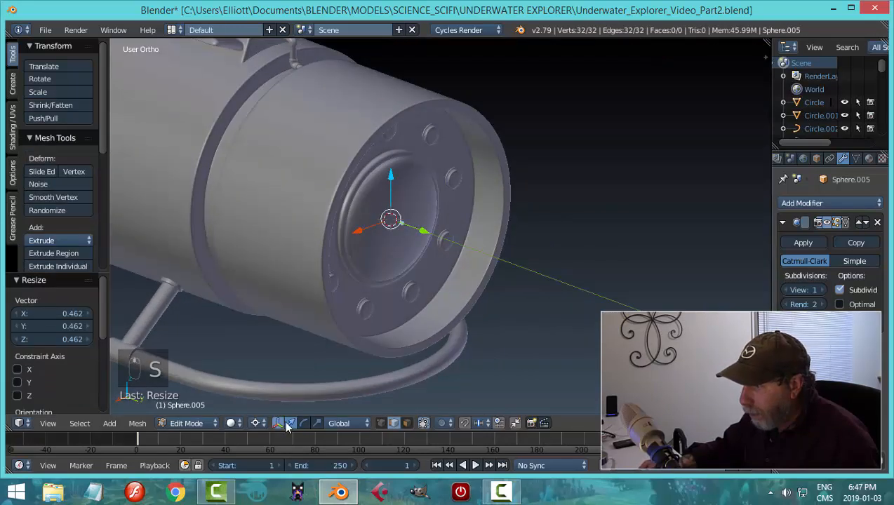
left_click(256, 423)
left_click(281, 381)
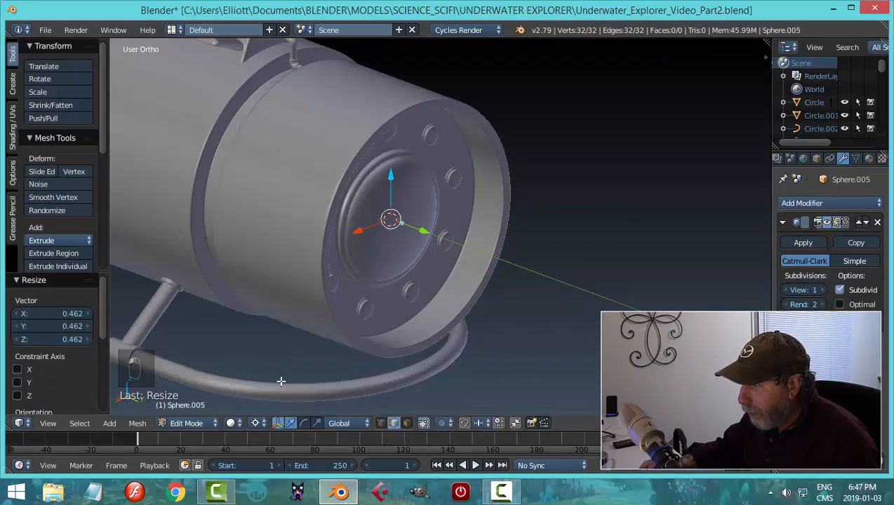
left_click(255, 423)
left_click(280, 375)
key("g")
key("y")
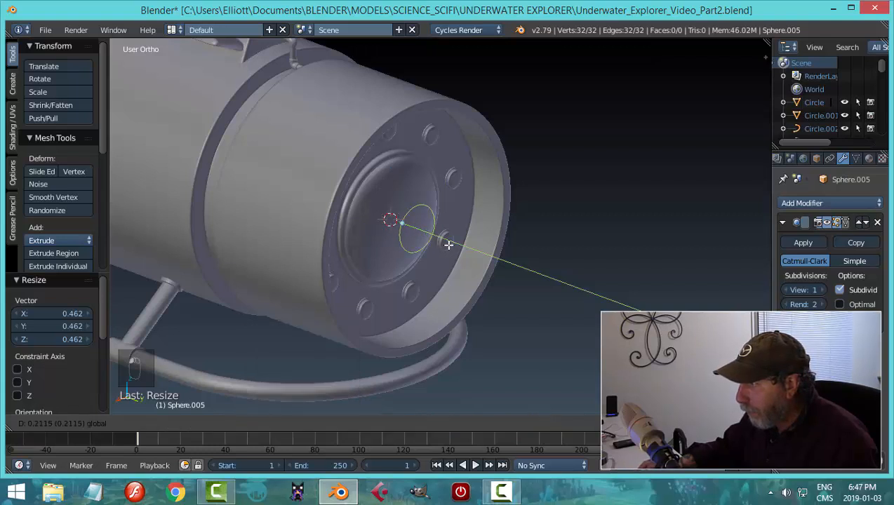
left_click_drag(441, 240, 441, 240)
Scale the loop in front of the dome up by about 1.461
middle_click_drag(478, 253, 441, 234)
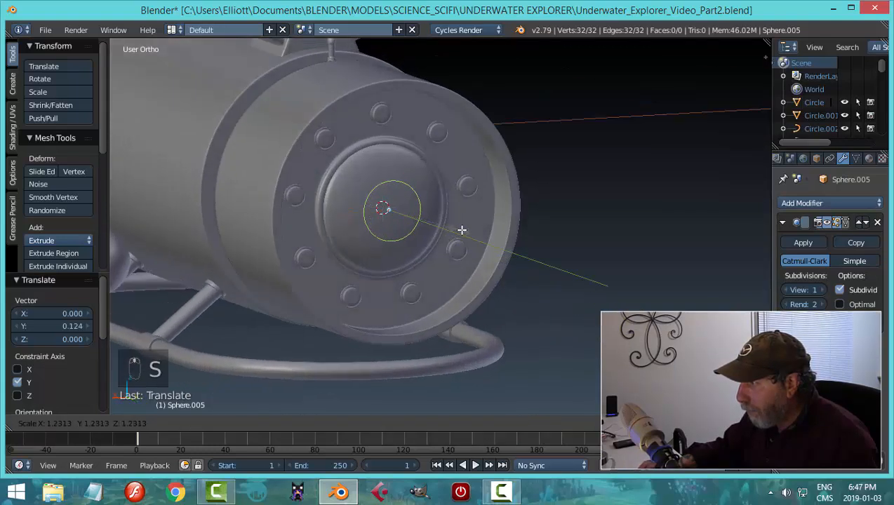
left_click(473, 231)
scroll(524, 252, "up", 3)
middle_click_drag(525, 252, 518, 279)
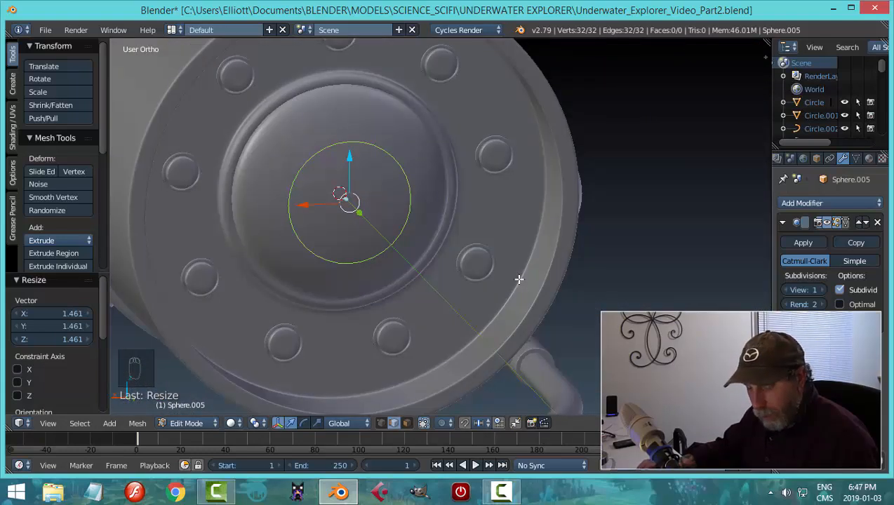
Switch to vertex selection and extrude the loop inward, scaling it to about 0.816 to form a flat band
key("ctrl+Tab")
left_click(497, 267)
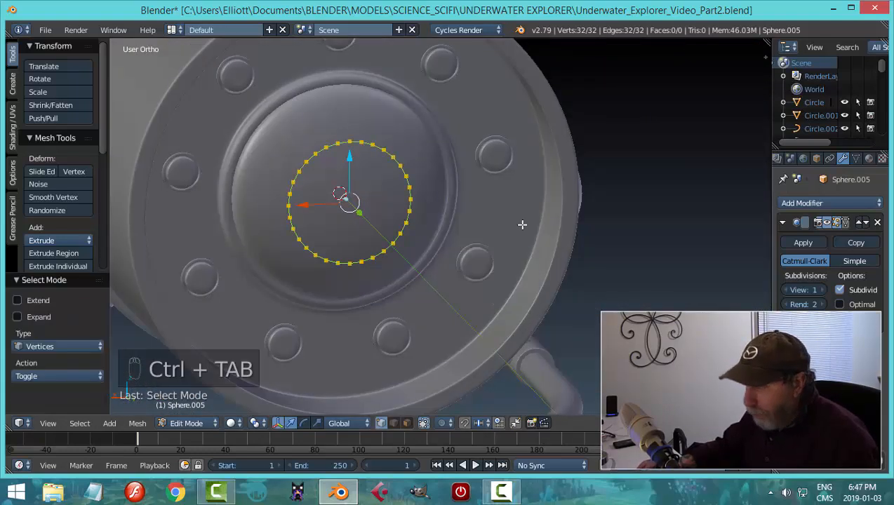
key("e")
key("s")
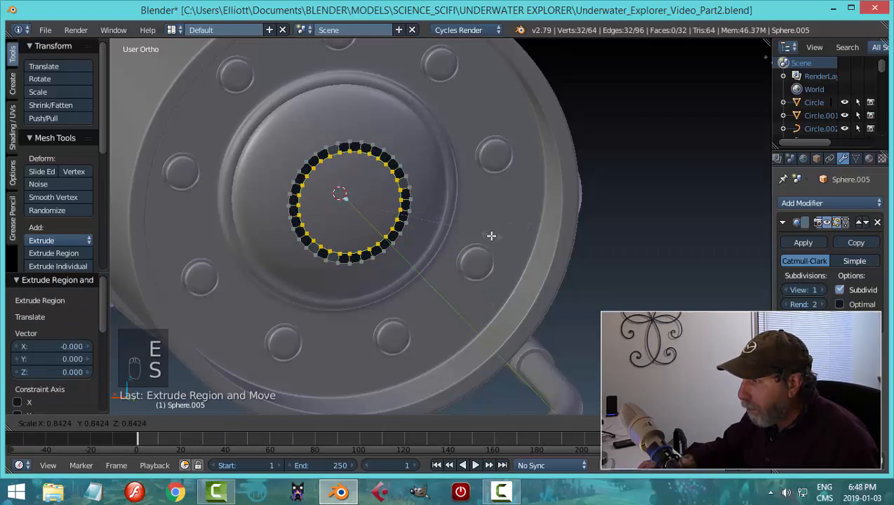
left_click(486, 237)
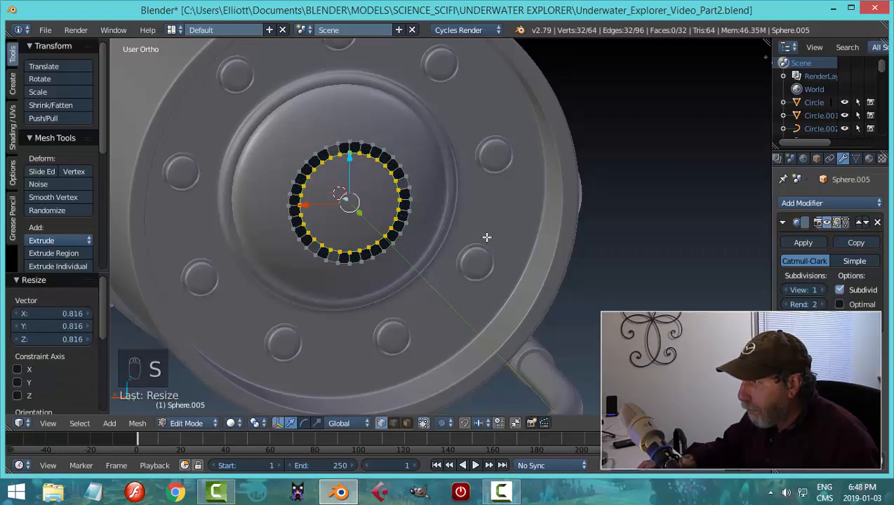
Extrude the entire flat band outward along Y by about 0.043 to thicken the ring
key("a")
key("a")
key("a")
mouse_move(458, 237)
middle_mouse_down()
mouse_move(534, 248)
mouse_move(461, 236)
middle_mouse_up()
scroll(461, 237, "up", 3)
key("e")
right_click(461, 238)
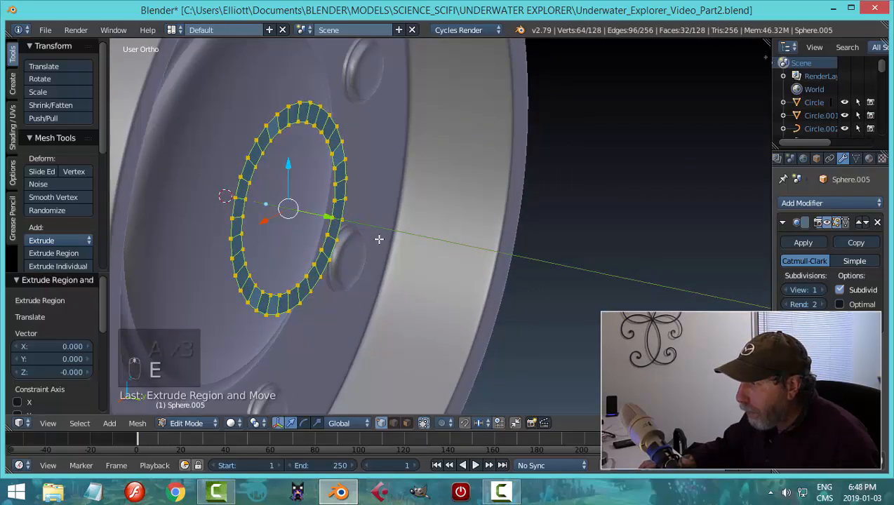
left_click_drag(329, 217, 345, 226)
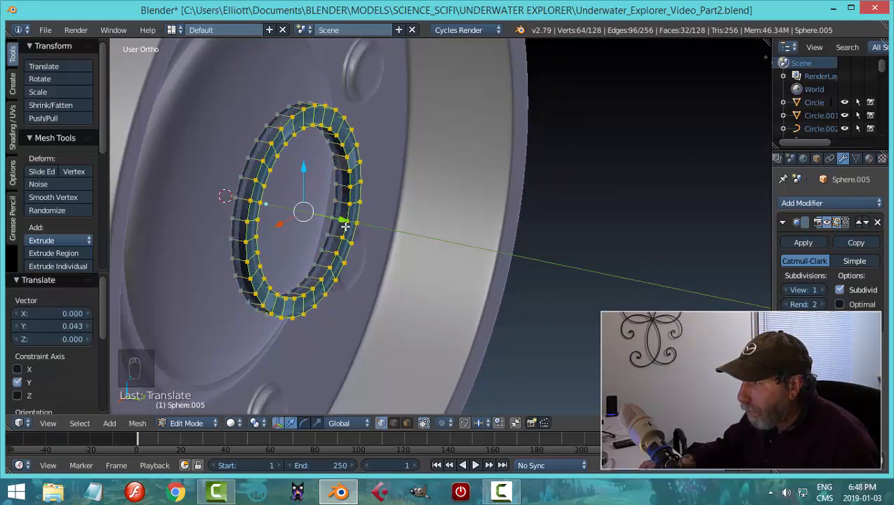
Make the ring's normals consistent and shade it smooth in Object Mode
key("a")
key("a")
key("a")
key("ctrl+n")
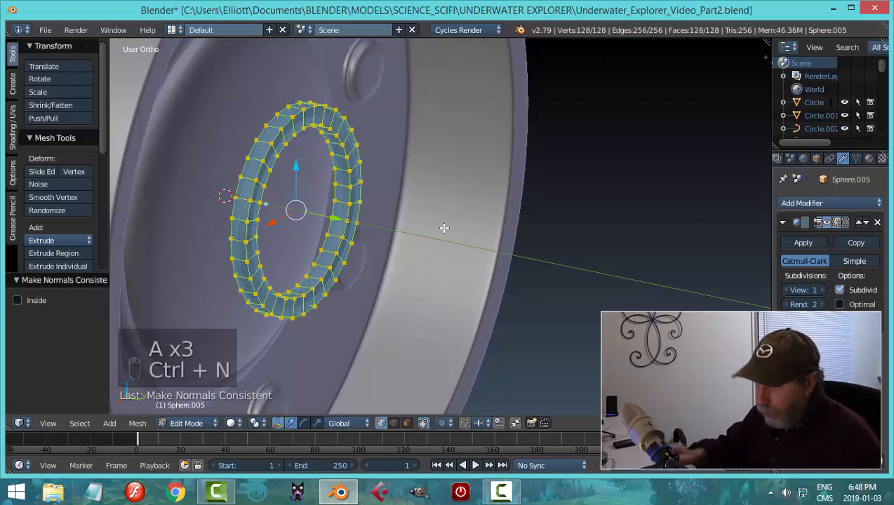
key("a")
key("Tab")
middle_click_drag(479, 211, 425, 203)
left_click(41, 237)
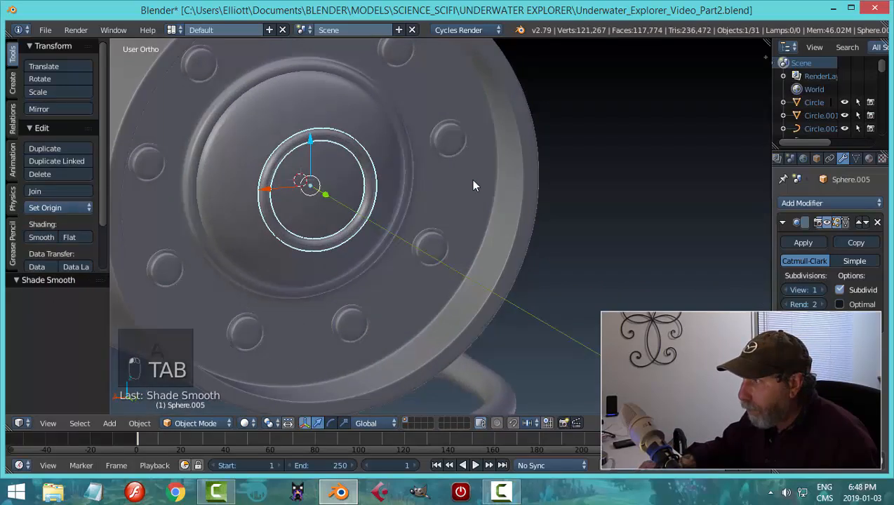
Duplicate the ring's inner front edge loop in place, separate it into its own object and return to Object Mode
middle_click_drag(471, 181, 398, 197)
key("Tab")
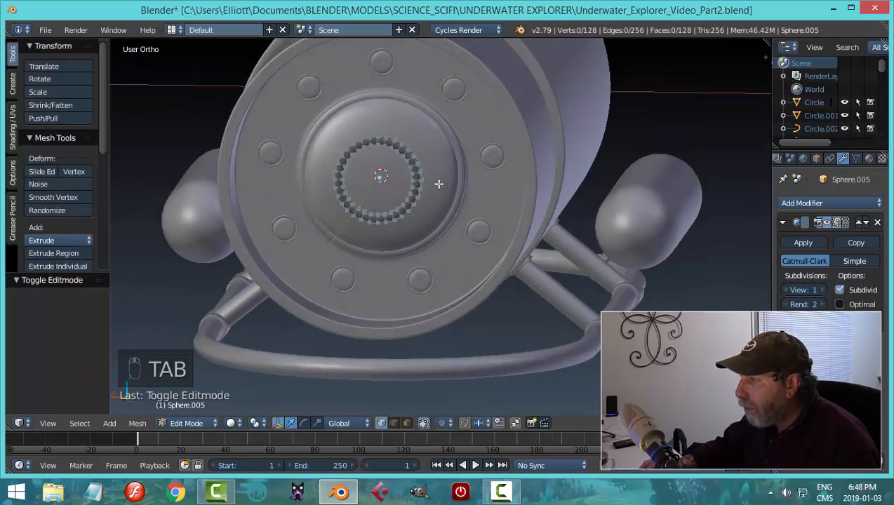
scroll(388, 128, "up", 3)
key("ctrl+Tab")
left_click(351, 139)
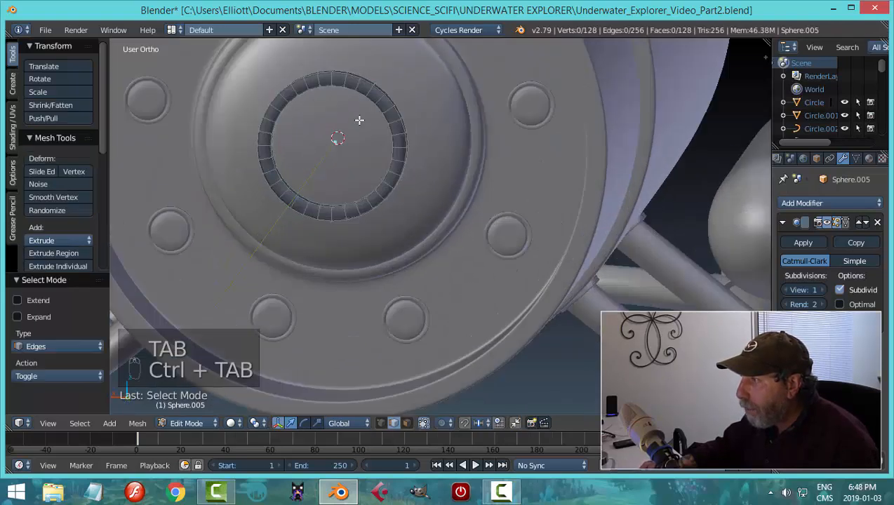
right_click(364, 98, "alt")
middle_click_drag(364, 94, 497, 189)
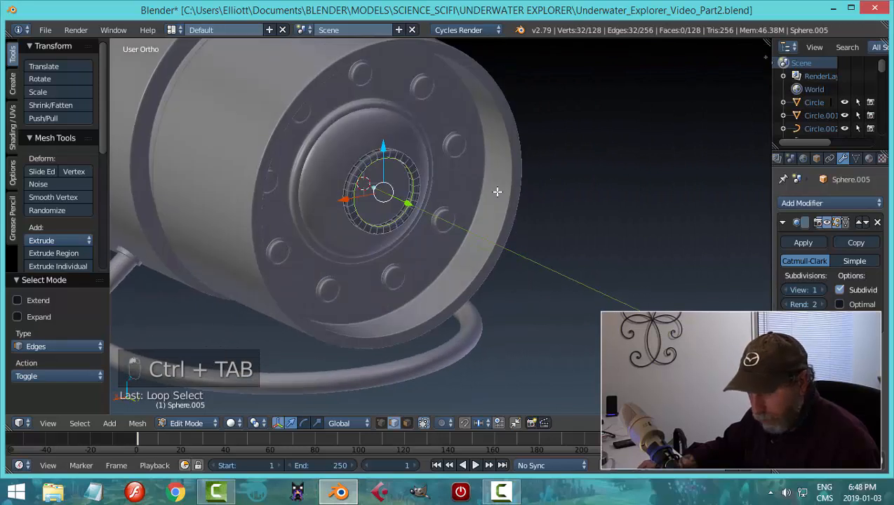
key("shift+d")
key("p")
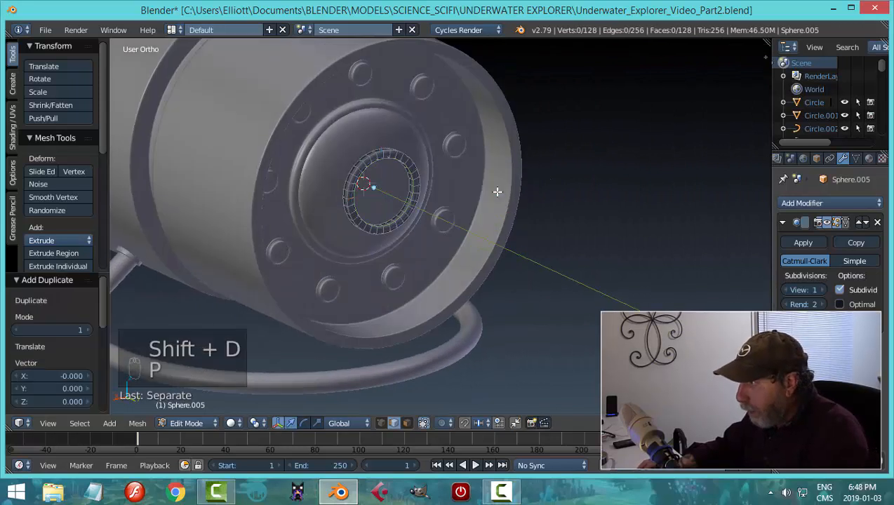
key("Tab")
Select the newly separated loop and scale it down to about 0.358
right_click(408, 170)
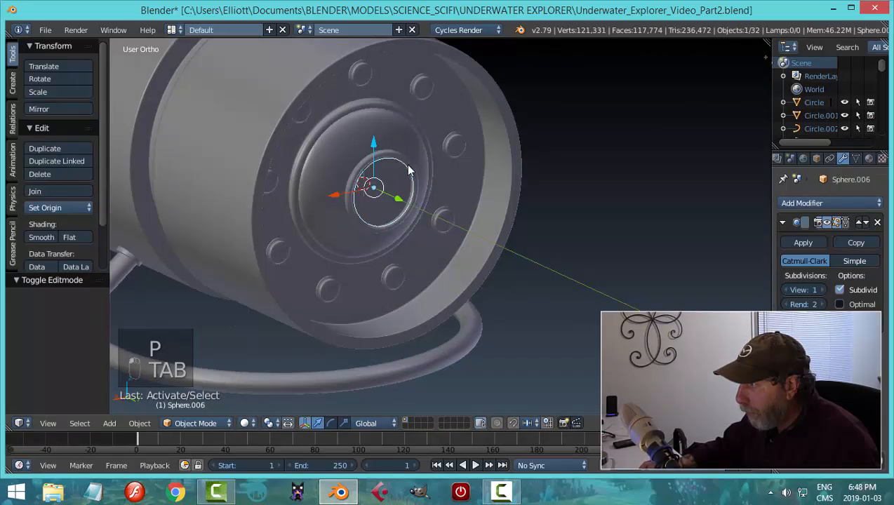
key("s")
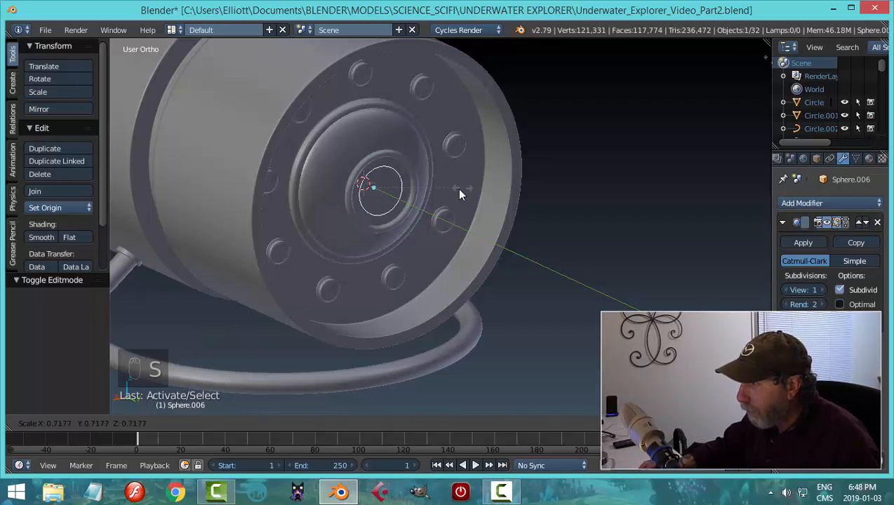
left_click(417, 200)
middle_click_drag(418, 201, 439, 222)
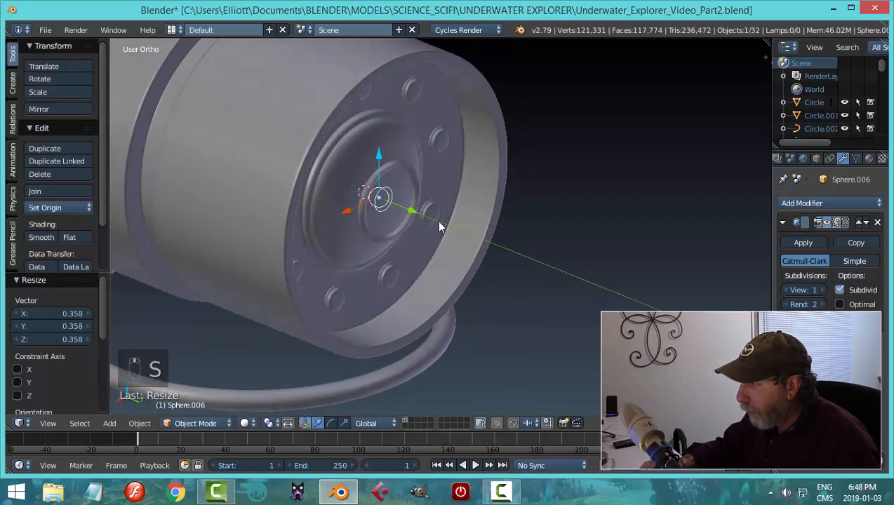
Fill the small loop with a face in Edit Mode and extrude it about 0.094 along negative Y toward the dome
key("Tab")
scroll(467, 223, "up", 2)
key("a")
key("a")
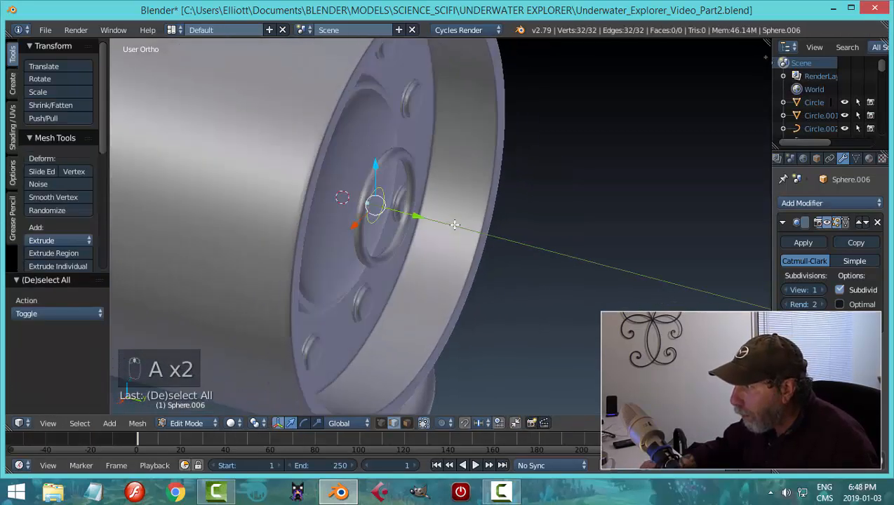
mouse_move(470, 212)
middle_mouse_down()
mouse_move(458, 213)
mouse_move(468, 216)
middle_mouse_up()
key("f")
key("e")
right_click(470, 217)
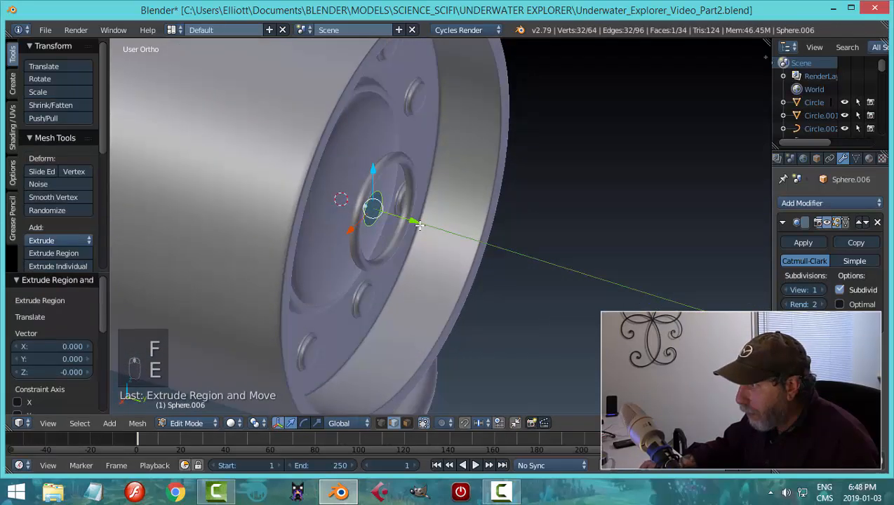
left_click_drag(419, 225, 401, 217)
left_click(396, 216)
Remove the subdivision modifier from the small extruded cylinder
scroll(404, 214, "up", 6)
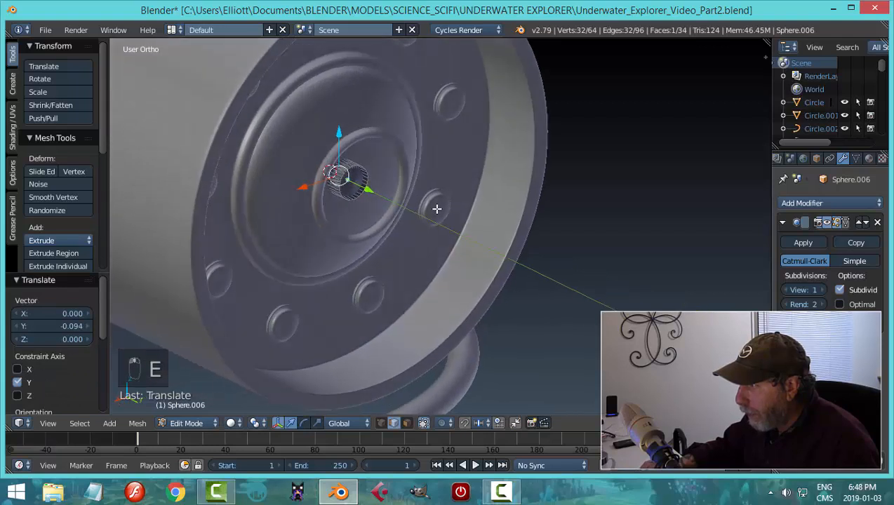
middle_click_drag(403, 215, 412, 209)
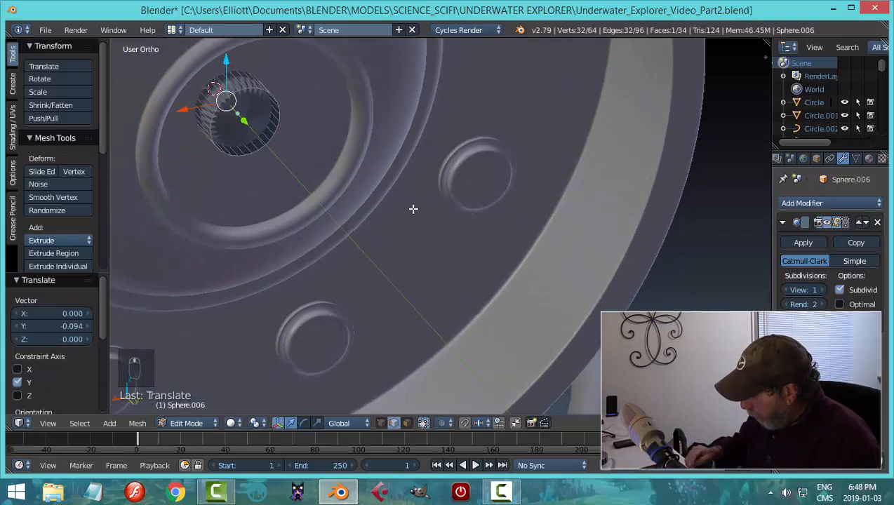
key("KP_Decimal")
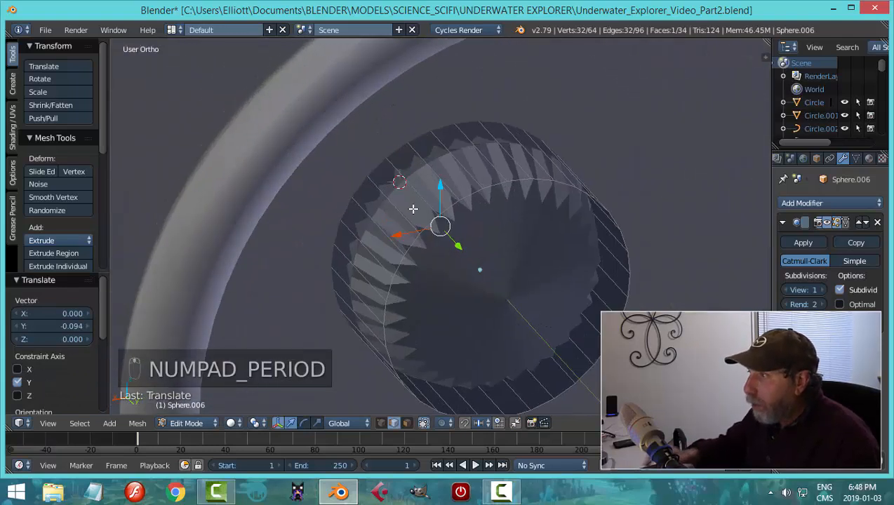
left_click(876, 223)
middle_click_drag(681, 205, 550, 163)
Make the normals of the whole small cylinder consistent
key("a")
key("a")
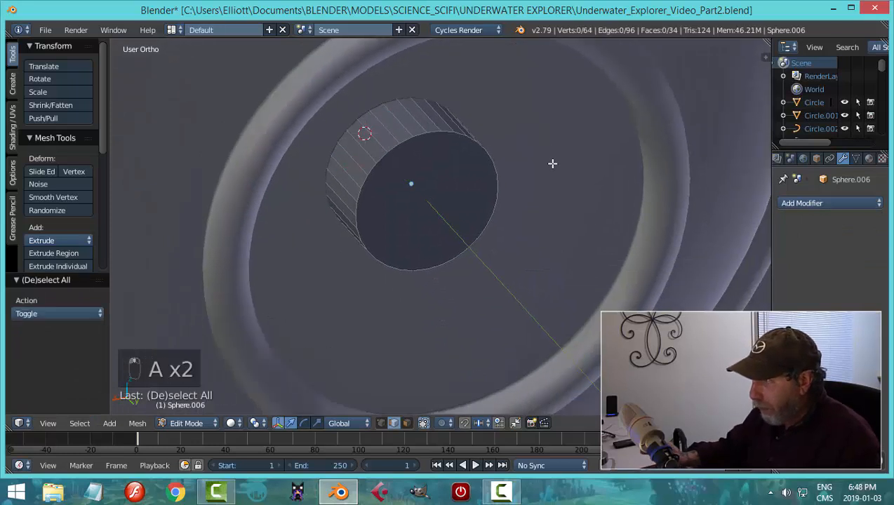
key("a")
key("ctrl+n")
key("a")
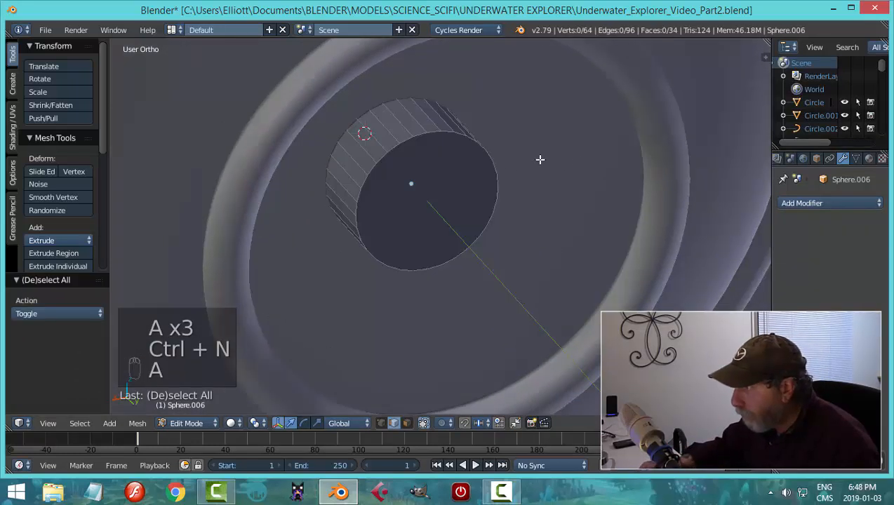
Select the cylinder's front face in face selection mode and bevel its rim by about 0.035
key("ctrl+Tab")
left_click(468, 184)
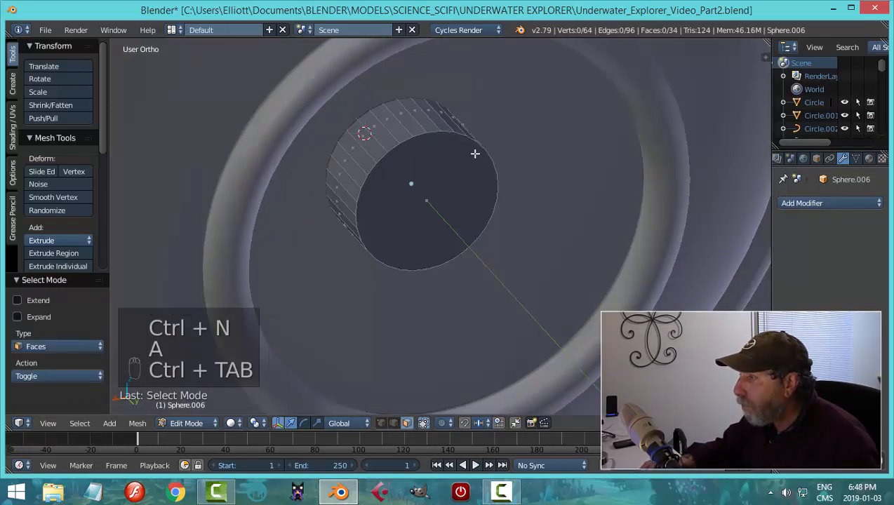
scroll(496, 175, "down", 2)
middle_click_drag(496, 175, 427, 181)
right_click(452, 185)
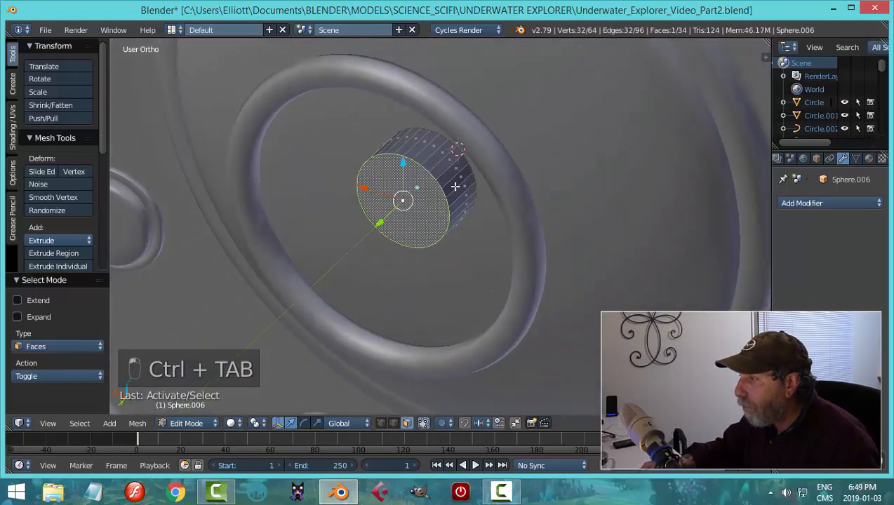
key("ctrl+b")
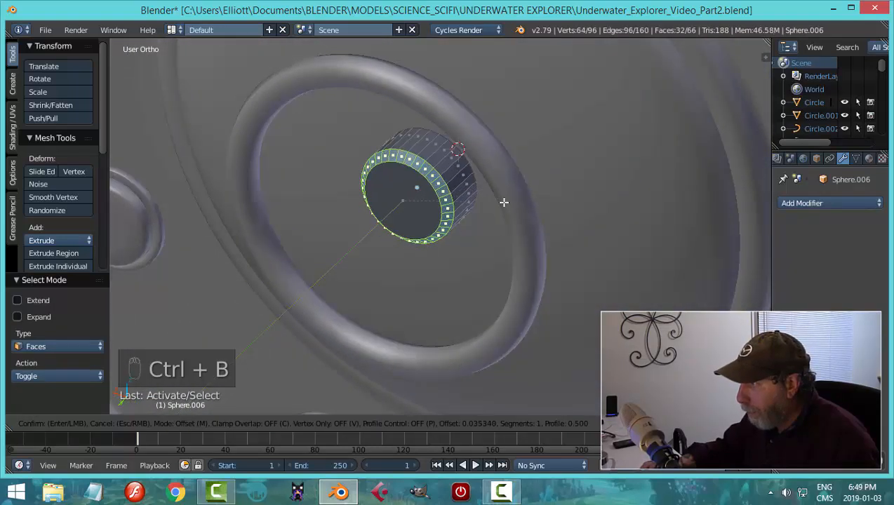
left_click(503, 202)
Return to Object Mode, shade the beveled cylinder smooth and clear the selection
key("a")
key("Tab")
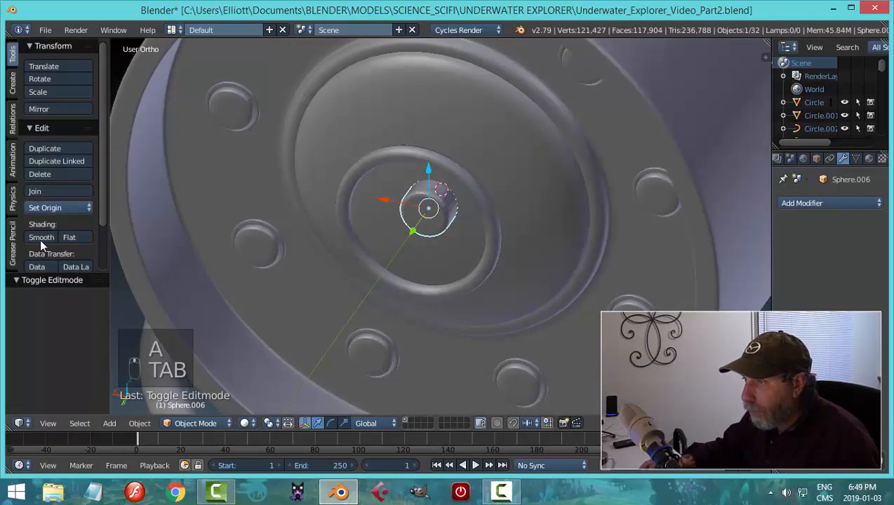
left_click(41, 239)
key("a")
Select the small central cylinder, move it outward along Y past the ring and open it in Edit Mode
scroll(431, 181, "down", 4)
middle_click_drag(430, 181, 561, 163)
scroll(460, 206, "up", 3)
right_click(439, 214)
middle_click_drag(463, 212, 536, 214)
left_click_drag(480, 226, 511, 228)
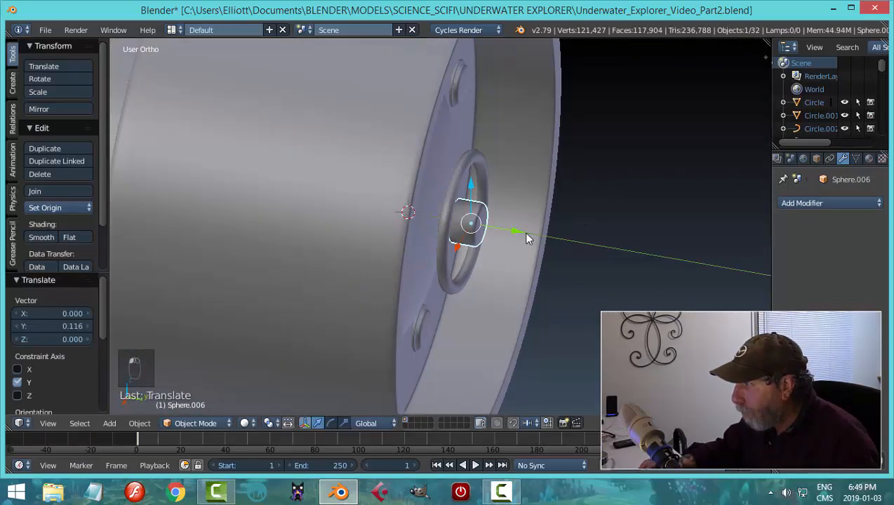
key("Tab")
left_click(668, 224)
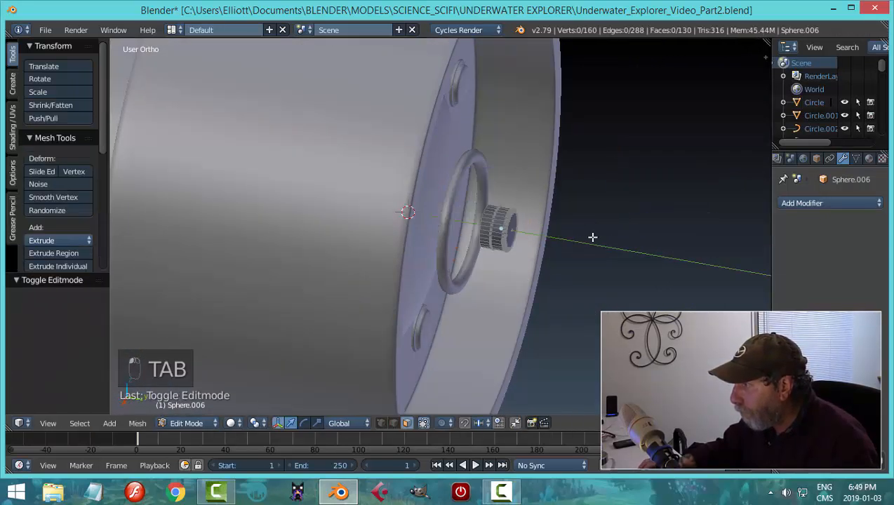
Add a loop cut around the small cylinder in edge selection mode and slide it close to the cylinder's back end
scroll(545, 228, "up", 2)
key("ctrl+Tab")
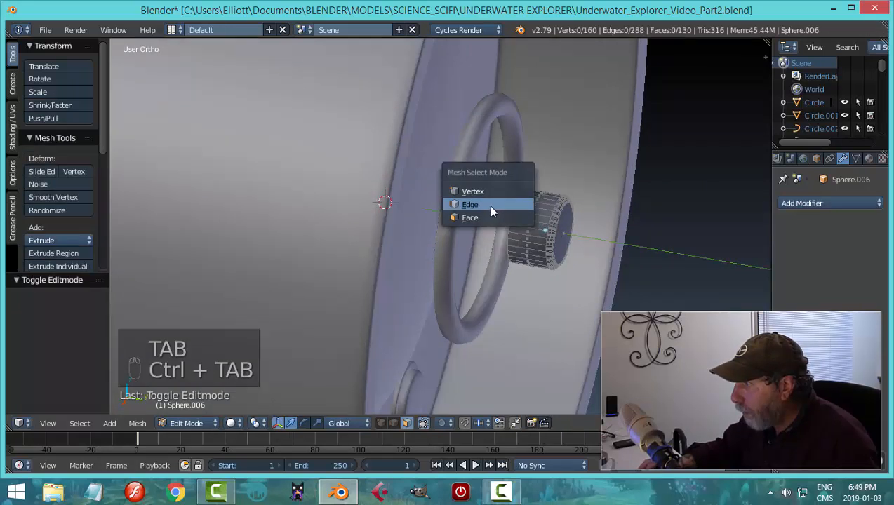
left_click(488, 206)
right_click(513, 207, "alt")
left_click_drag(555, 231, 531, 229)
key("ctrl+r")
left_click(536, 215)
left_click(505, 215)
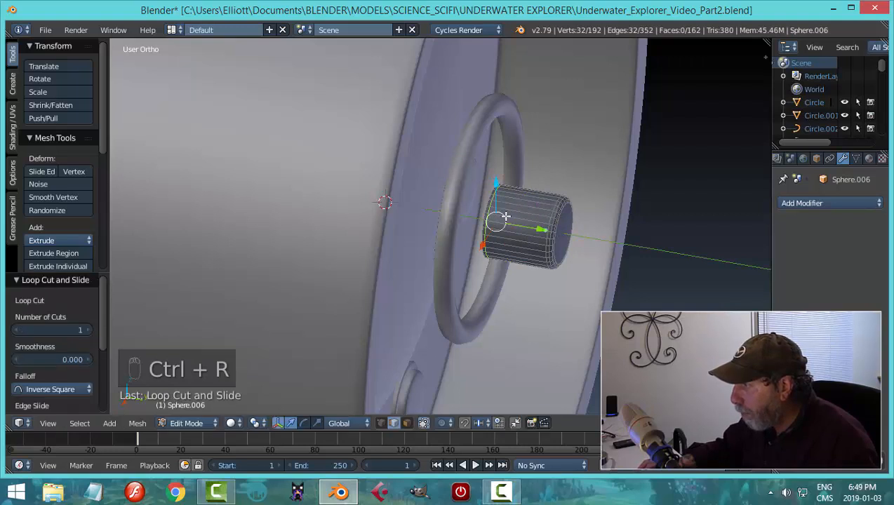
Return to Object Mode and move the cylinder back by about -0.160 along Y, toward the dome
key("Tab")
left_click(417, 219)
scroll(533, 221, "down", 2)
left_click_drag(551, 239, 502, 237)
middle_click_drag(528, 223, 483, 186)
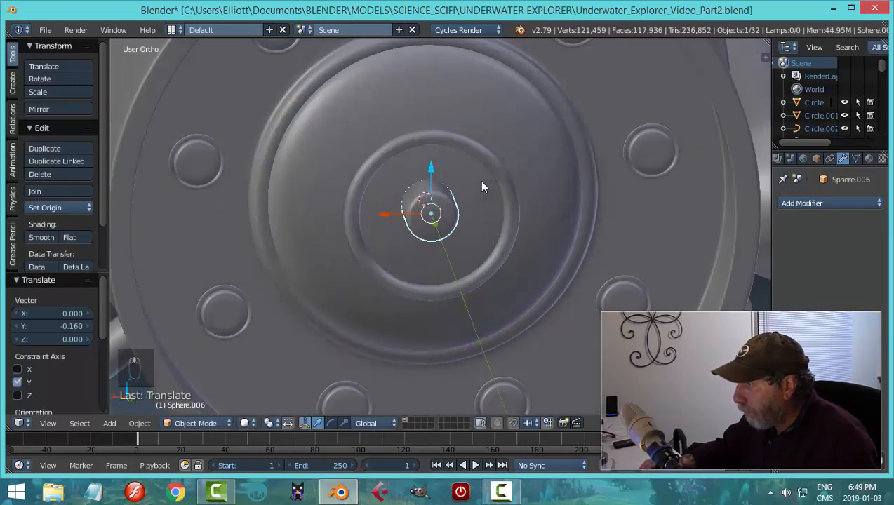
Select the cylinder's whole mesh in Edit Mode, scale it thinner on every axis except Y and return to Object Mode
key("Tab")
left_click(555, 210)
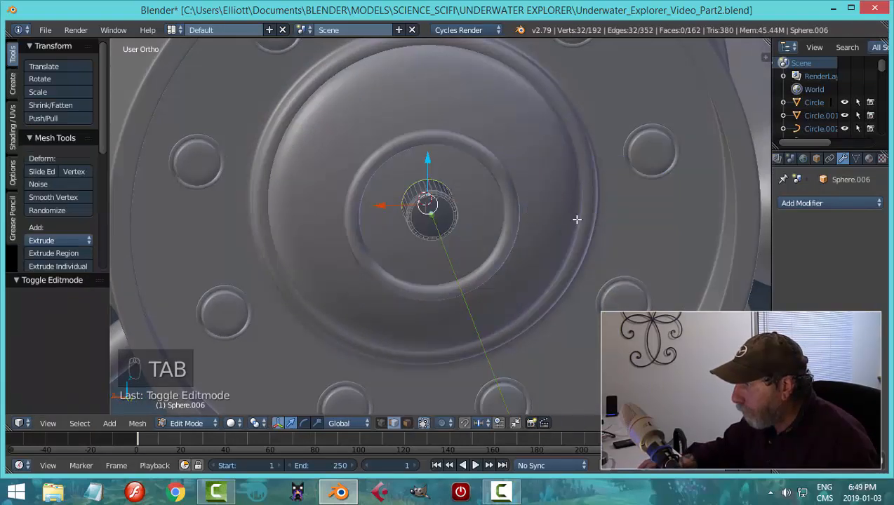
key("a")
key("a")
key("a")
key("a")
middle_click_drag(525, 246, 561, 253)
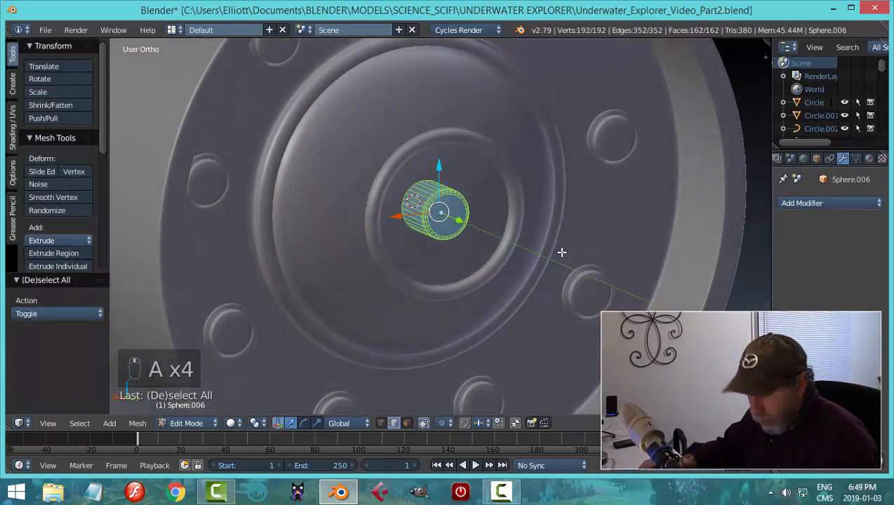
key("s")
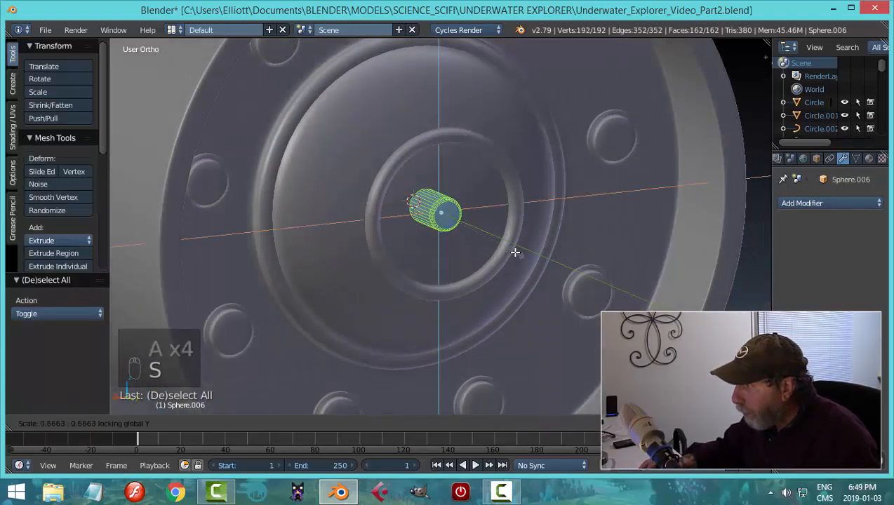
left_click(503, 250)
key("a")
key("Tab")
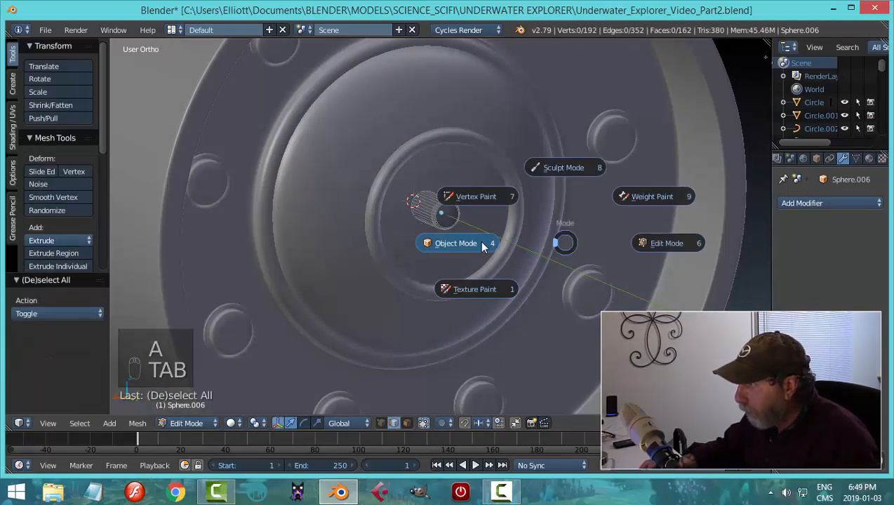
left_click(479, 240)
Clear the selection and save the file
scroll(540, 223, "down", 5)
middle_click_drag(540, 223, 409, 237)
key("a")
key("a")
scroll(512, 212, "up", 5)
key("ctrl+s")
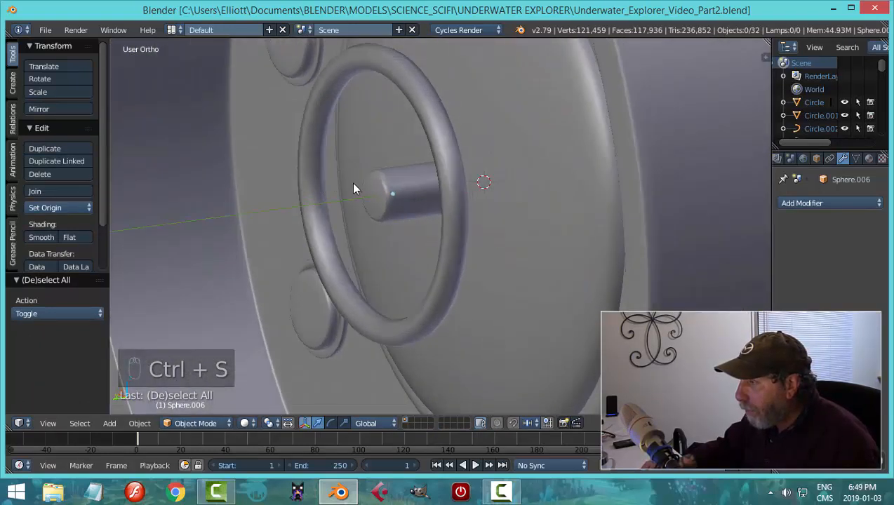
Select the thin cylinder and move it by about -0.025 along Y, deeper behind the ring
scroll(353, 184, "down", 3)
mouse_move(362, 208)
middle_mouse_down()
mouse_move(360, 192)
mouse_move(409, 197)
mouse_move(347, 197)
mouse_move(343, 221)
middle_mouse_up()
right_click(401, 205)
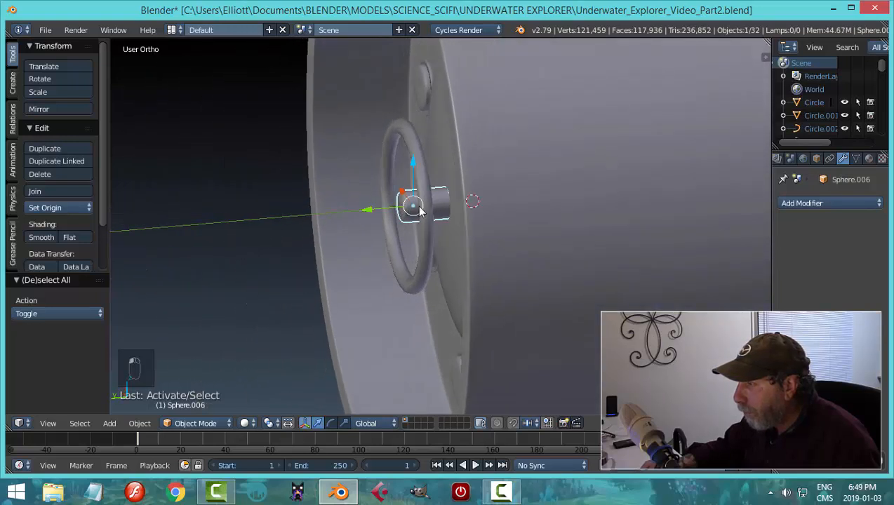
key("g")
left_click(382, 206)
mouse_move(381, 206)
middle_mouse_down()
mouse_move(477, 202)
mouse_move(489, 220)
mouse_move(471, 226)
mouse_move(479, 208)
mouse_move(474, 216)
middle_mouse_up()
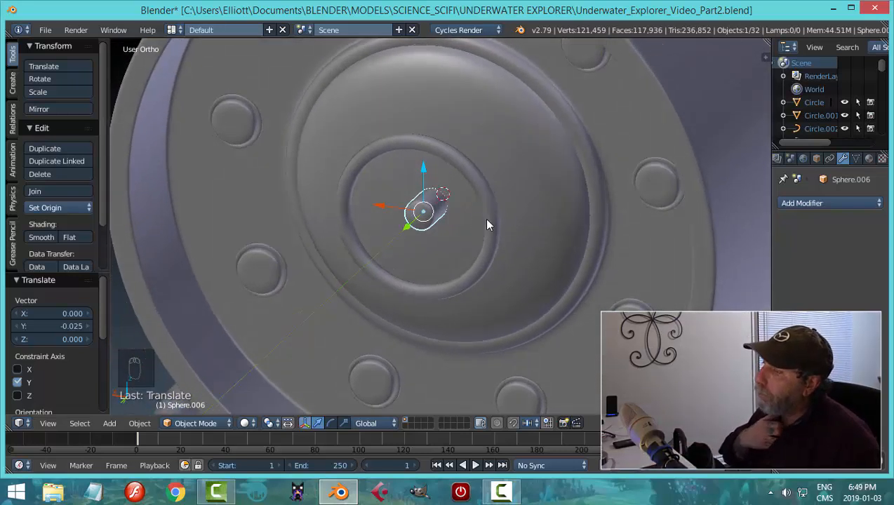
Add a cube and shrink its mesh to about 0.041 in Edit Mode
scroll(484, 219, "down", 2)
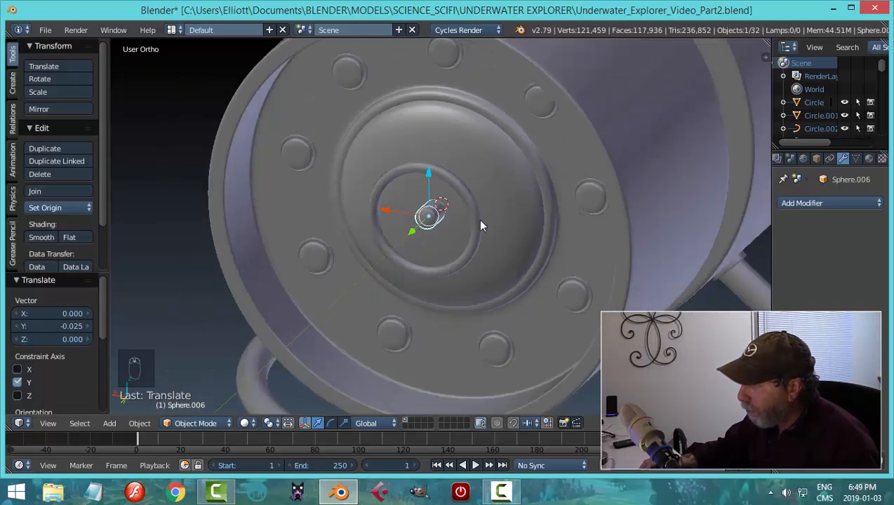
mouse_move(481, 220)
middle_mouse_down()
mouse_move(496, 226)
mouse_move(463, 221)
mouse_move(497, 217)
middle_mouse_up()
key("shift+a")
mouse_move(496, 220)
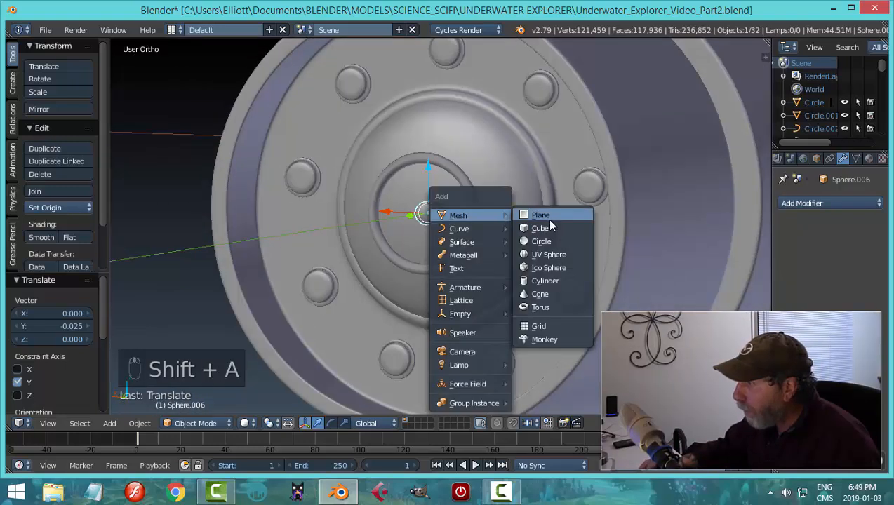
left_click(551, 227)
key("Tab")
left_click(674, 225)
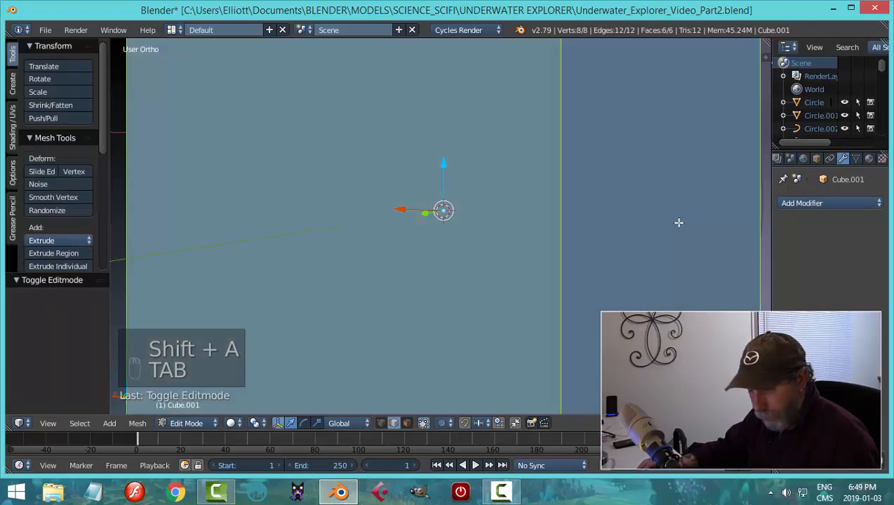
scroll(677, 221, "down", 5)
key("s")
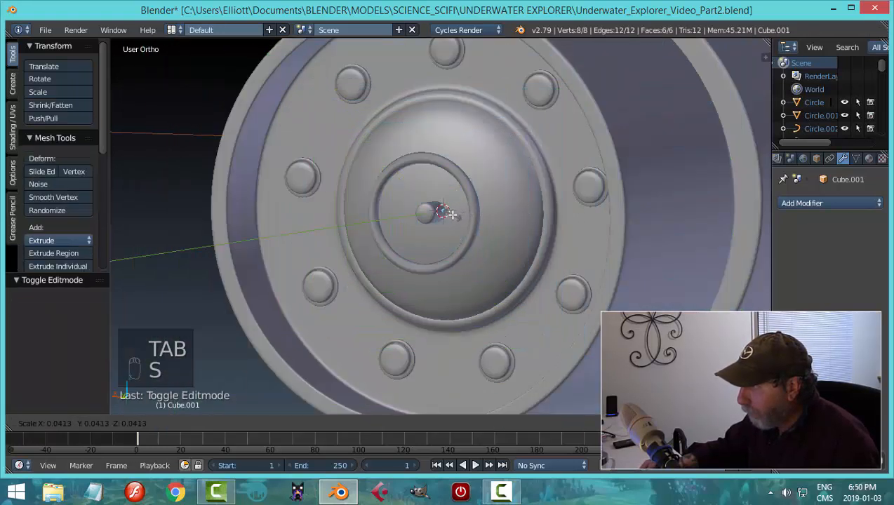
left_click(453, 215)
Move the cube's mesh 0.225 along Y in front of the cylinder and scale it by about 0.515
middle_click_drag(497, 230, 408, 221)
left_click_drag(423, 216, 382, 219)
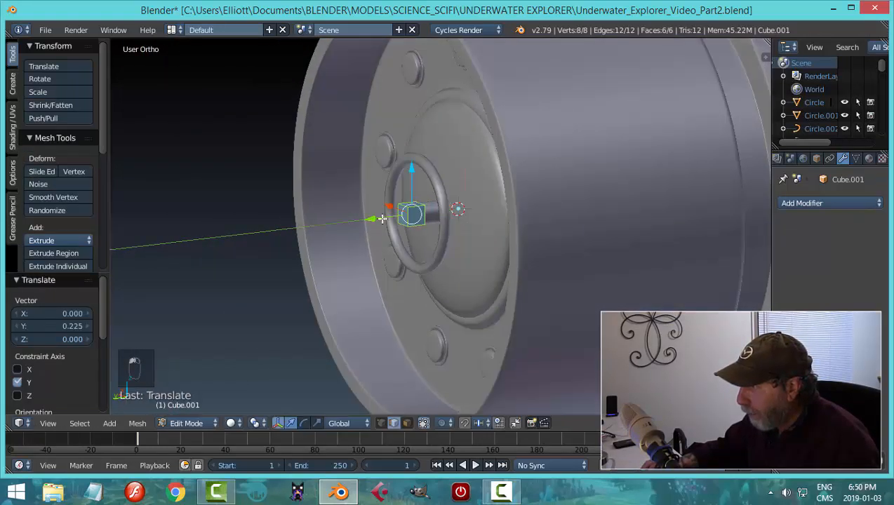
key("KP_Decimal")
scroll(427, 237, "down", 10)
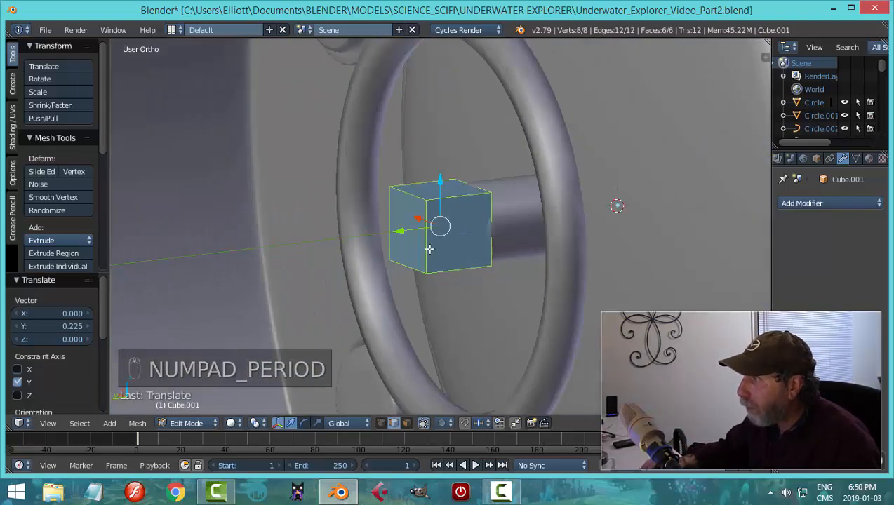
mouse_move(429, 248)
middle_mouse_down()
mouse_move(515, 255)
mouse_move(467, 267)
middle_mouse_up()
key("s")
left_click(479, 249)
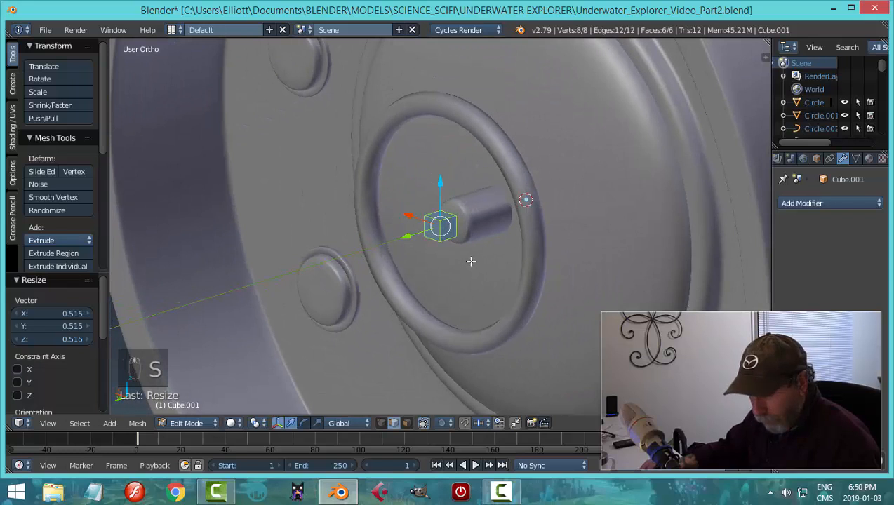
Raise the small cube to the inside of the ring's upper edge and shift it about -0.025 along Y
left_click_drag(439, 181, 445, 80)
middle_click_drag(497, 151, 472, 154)
mouse_move(422, 133)
left_mouse_down()
mouse_move(405, 134)
mouse_move(412, 133)
left_mouse_up()
middle_click_drag(453, 128, 520, 161)
Flatten the cube along Y in two scalings, the second about 0.794, and resize it overall to suit the ring's thickness
key("s")
key("y")
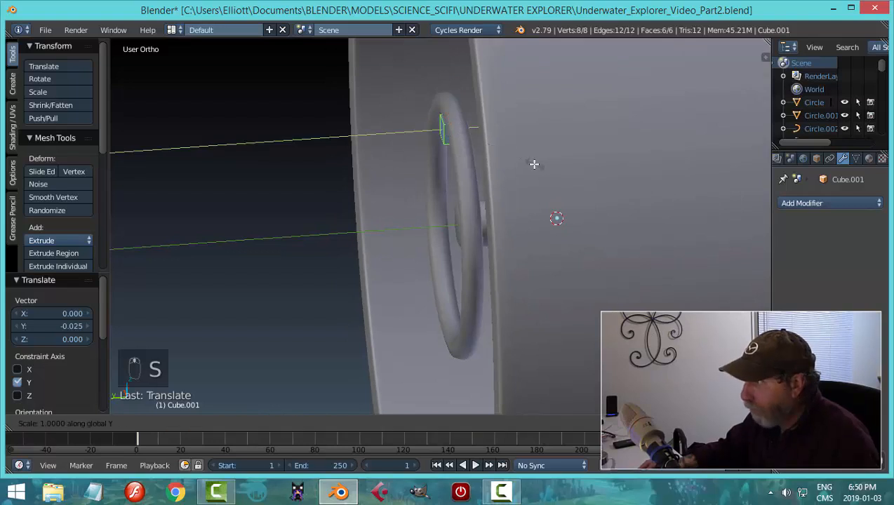
left_click(504, 163)
middle_click_drag(439, 178, 492, 193)
scroll(473, 135, "up", 3)
key("s")
key("y")
left_click(519, 184)
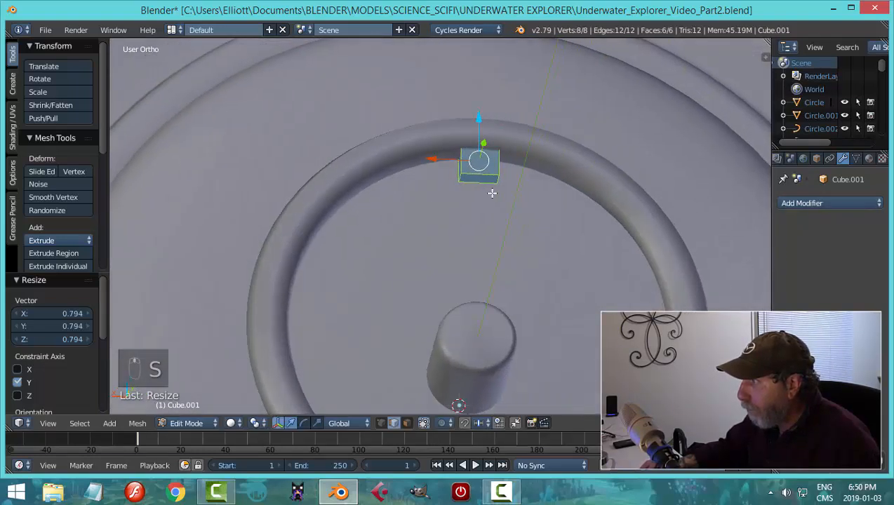
middle_click_drag(555, 210, 507, 187)
key("s")
left_click(559, 201)
Select the cube's bottom face in face selection mode and pull it down to the central cylinder, forming a vertical spoke
key("a")
key("ctrl+Tab")
left_click(526, 235)
scroll(534, 173, "down", 4)
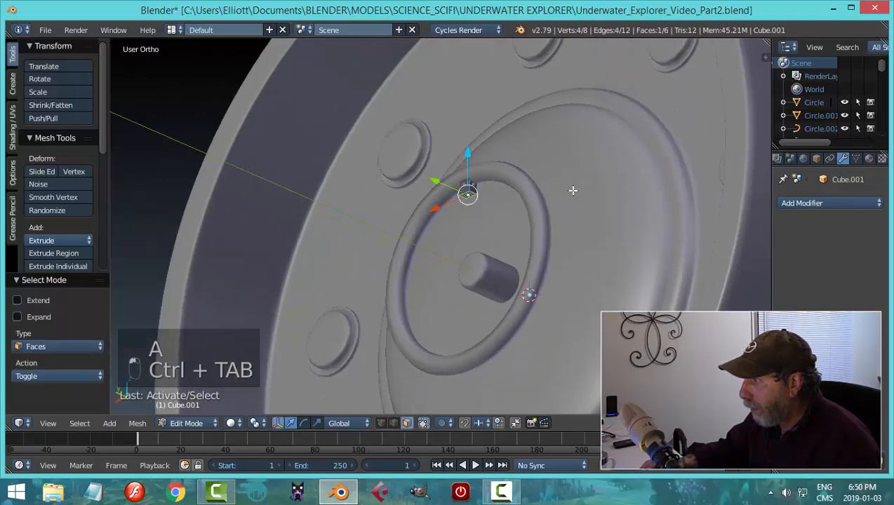
middle_click_drag(572, 189, 498, 185)
left_click_drag(470, 158, 490, 219)
middle_click_drag(489, 219, 507, 254)
Make the normals of the whole spoke consistent, clear the mesh selection and return to Object Mode
key("a")
key("a")
key("a")
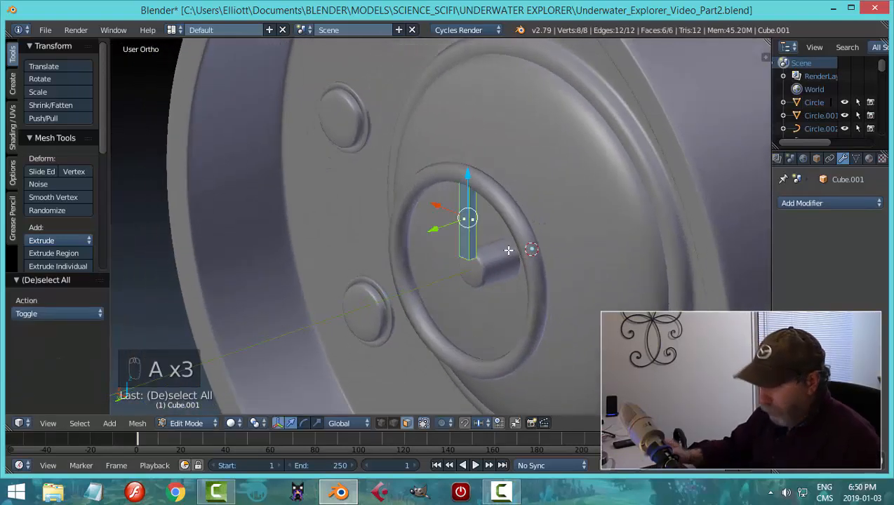
key("ctrl+n")
key("a")
key("Tab")
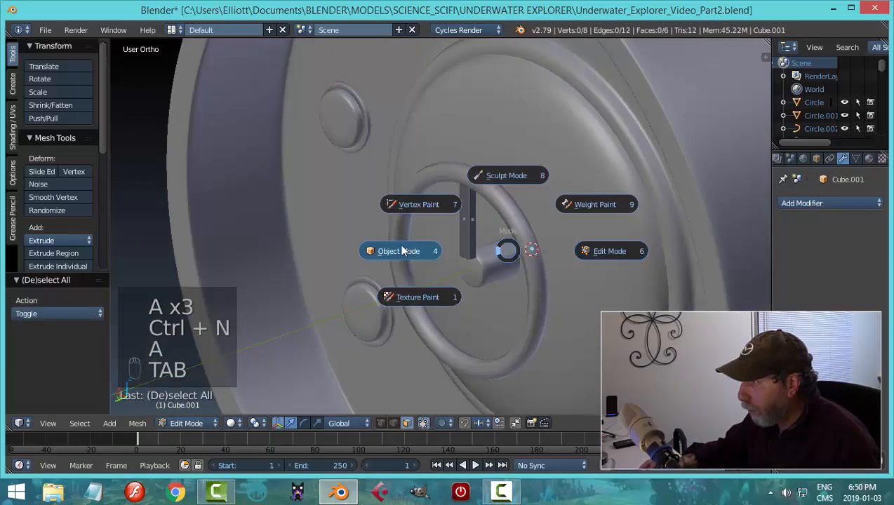
Set the spoke's origin to its geometry and snap the 3D cursor to the spoke
scroll(518, 263, "down", 2)
middle_click_drag(518, 262, 516, 256)
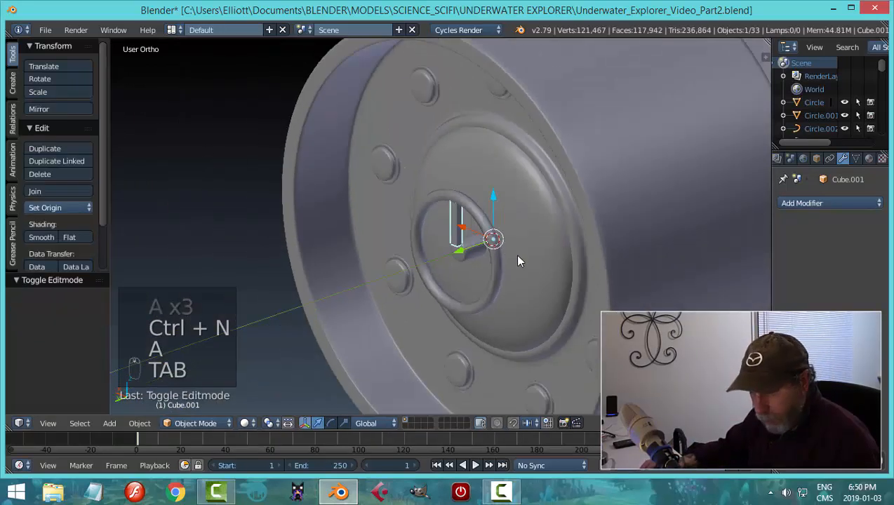
left_click(49, 208)
left_click(63, 238)
scroll(363, 247, "up", 2)
middle_click_drag(125, 239, 514, 289)
key("shift+s")
left_click(362, 242)
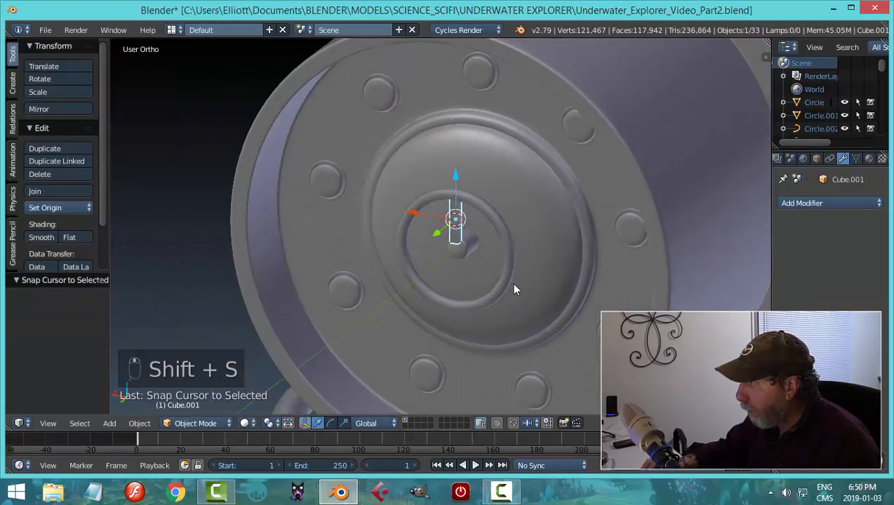
Give the spoke a Bevel modifier with width 0.0020 and 2 segments, shade it smooth and clear the selection
scroll(514, 289, "up", 2)
left_click(829, 202)
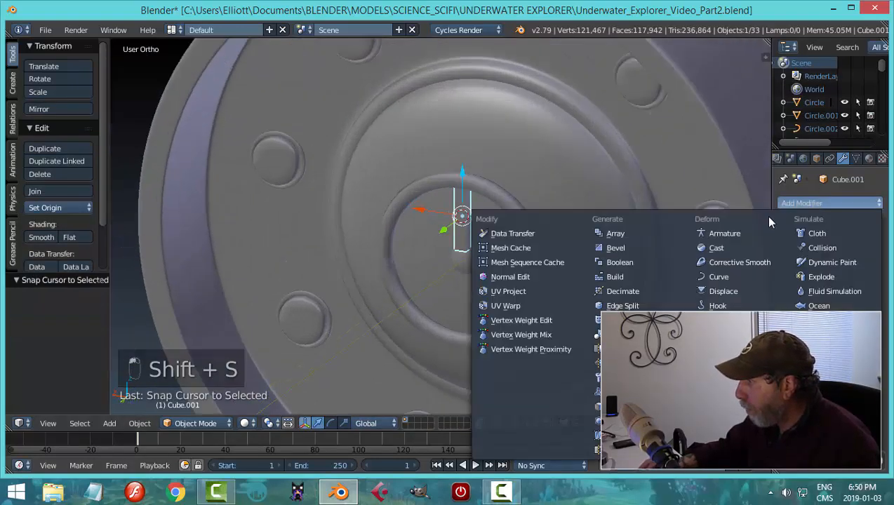
left_click(632, 248)
scroll(708, 289, "up", 2)
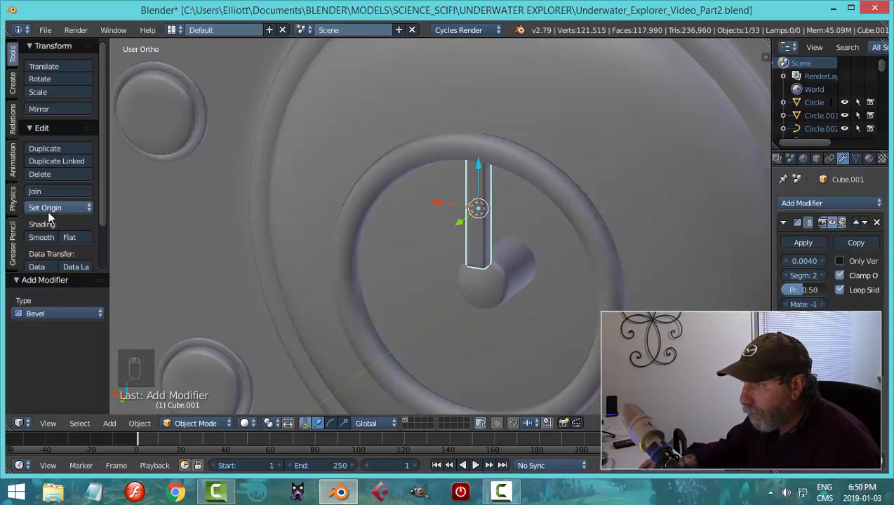
left_click(42, 240)
middle_click_drag(546, 224, 815, 278)
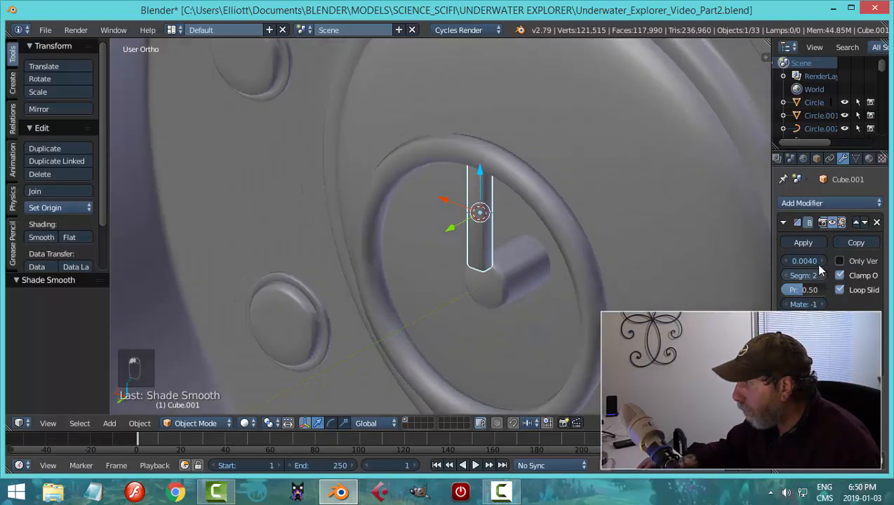
key("a")
mouse_move(415, 274)
middle_mouse_down()
mouse_move(409, 283)
mouse_move(473, 236)
mouse_move(454, 247)
mouse_move(475, 242)
middle_mouse_up()
scroll(474, 242, "up", 3)
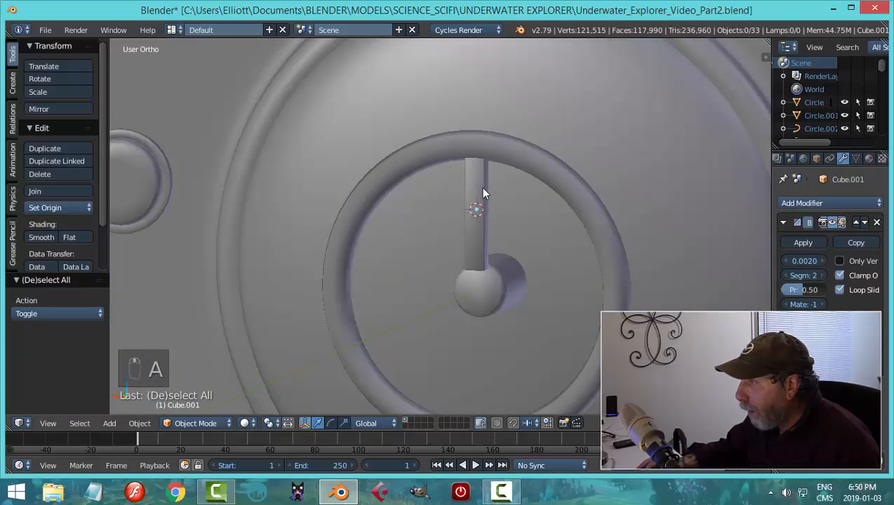
Select the vertical spoke and delete it
right_click(483, 184)
mouse_move(537, 247)
middle_mouse_down()
mouse_move(483, 220)
mouse_move(469, 223)
mouse_move(513, 236)
mouse_move(502, 239)
middle_mouse_up()
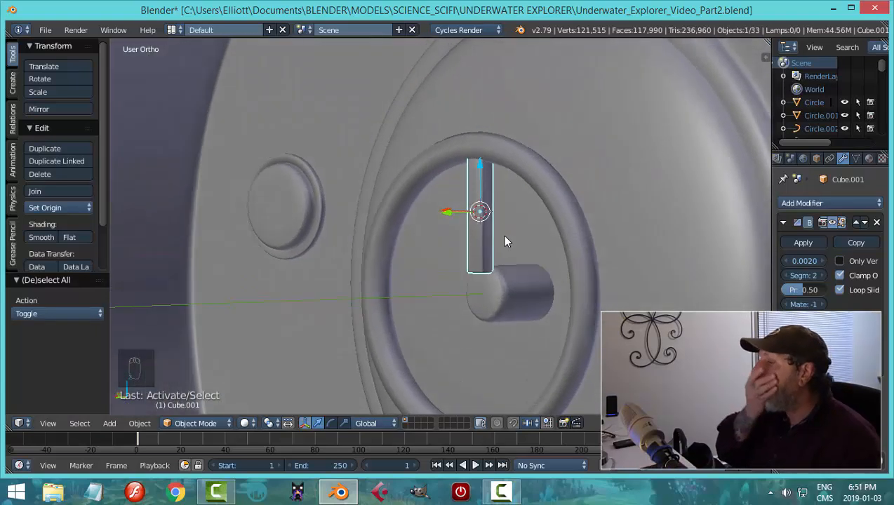
scroll(503, 237, "down", 2)
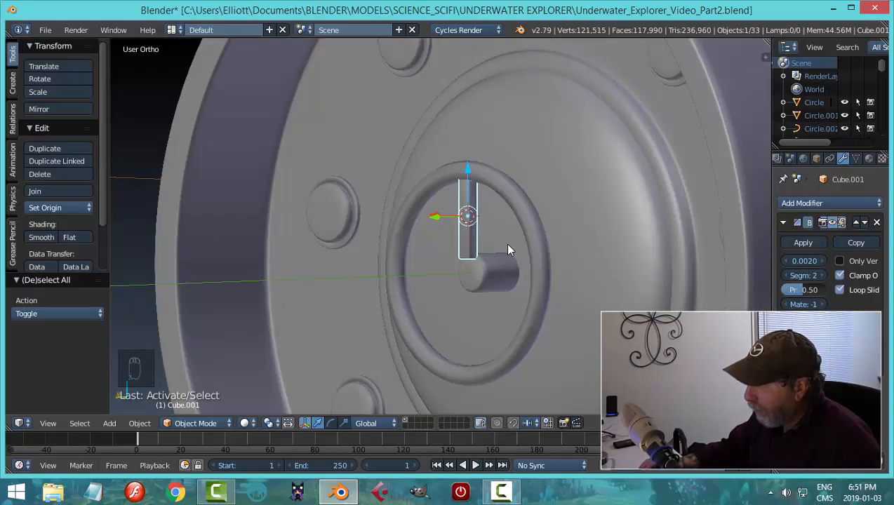
key("x")
left_click(567, 258)
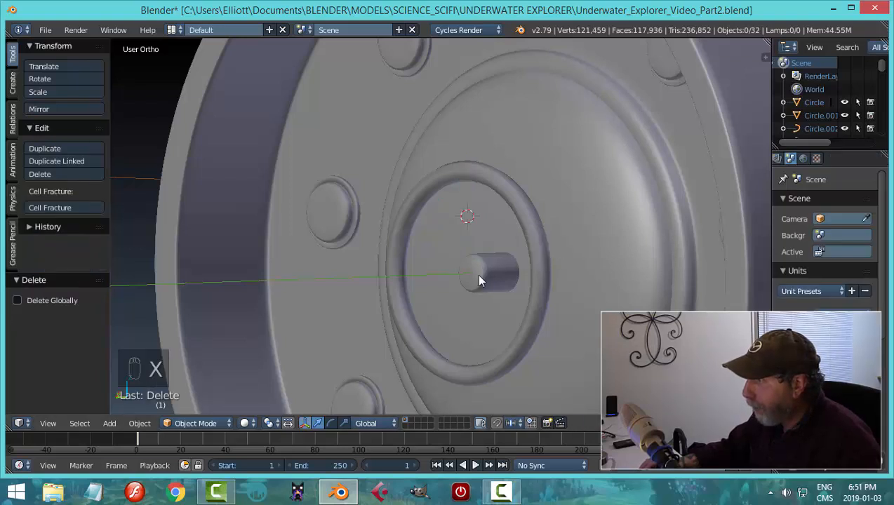
Select the central cylinder and snap the 3D cursor to it
mouse_move(478, 275)
middle_mouse_down()
mouse_move(495, 247)
mouse_move(546, 284)
mouse_move(528, 309)
middle_mouse_up()
right_click(466, 275)
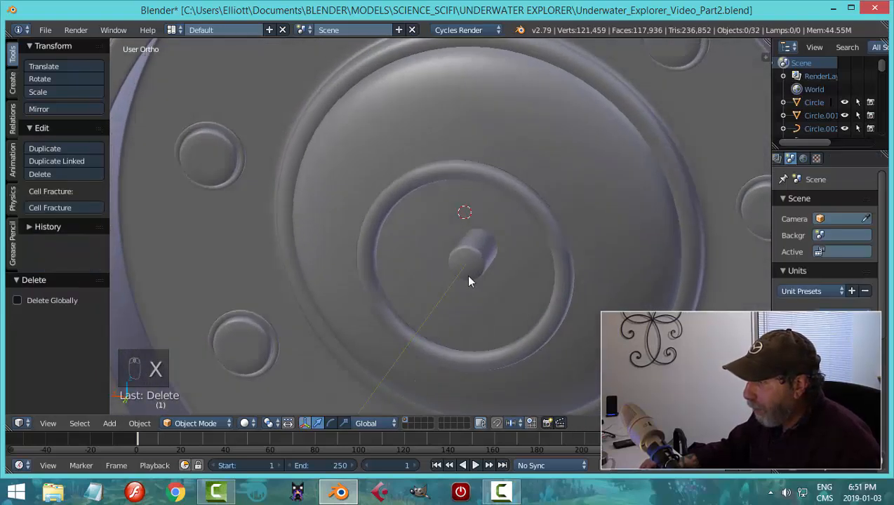
left_click(549, 267)
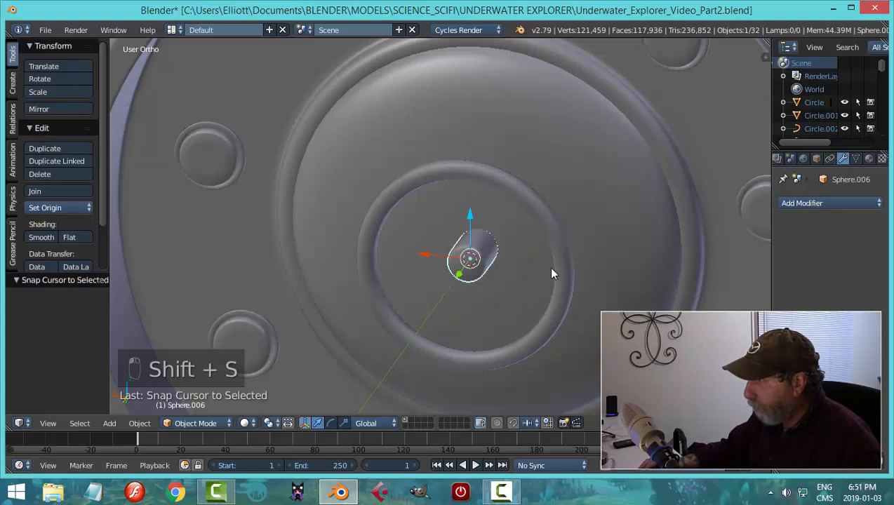
Add a Path curve at the central shaft and rotate it 90 degrees about the Z axis
mouse_move(482, 298)
middle_mouse_down()
mouse_move(489, 268)
mouse_move(474, 287)
middle_mouse_up()
key("shift+a")
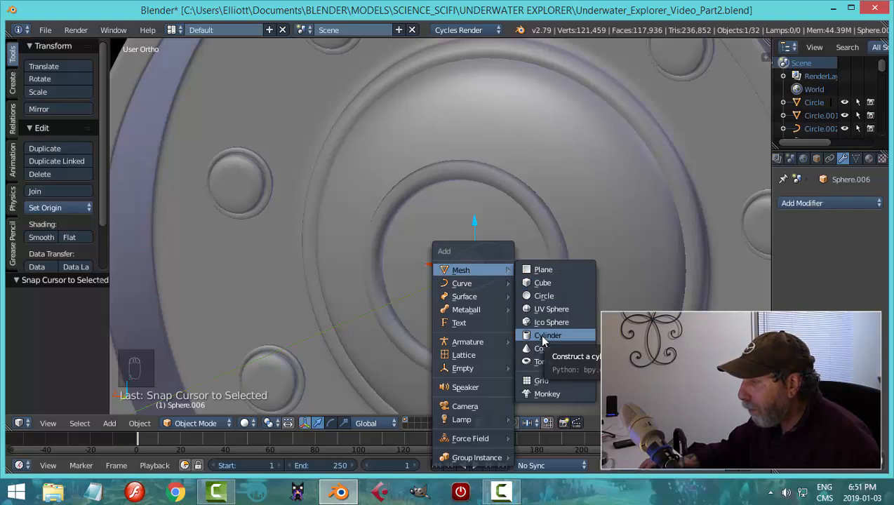
mouse_move(462, 283)
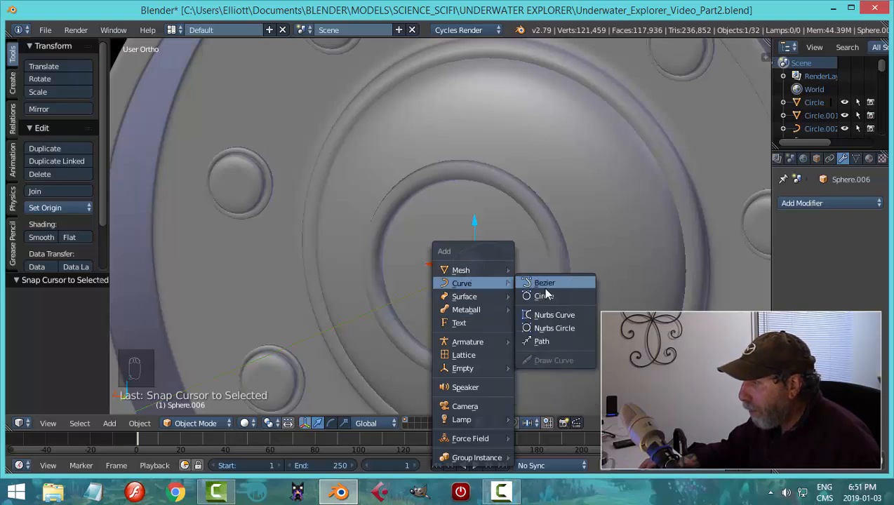
left_click(545, 338)
scroll(543, 249, "down", 4)
middle_click_drag(547, 256, 514, 227)
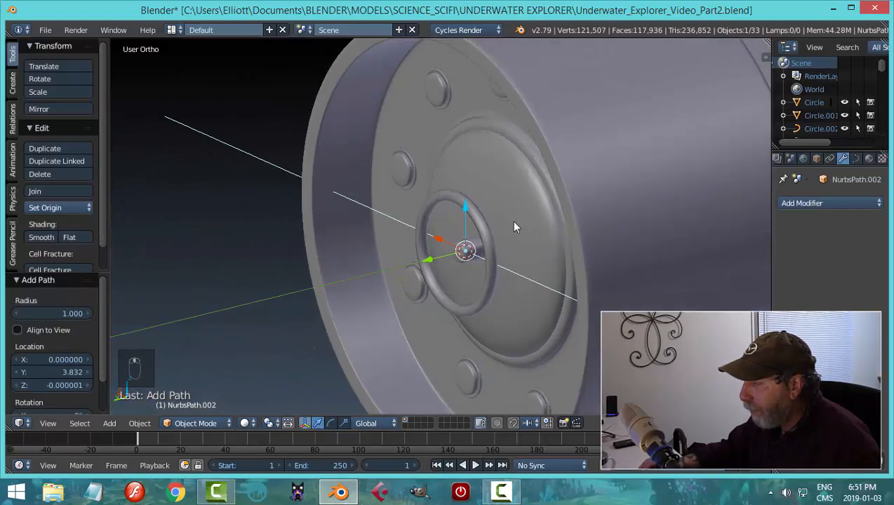
key("r")
key("z")
key("9")
key("0")
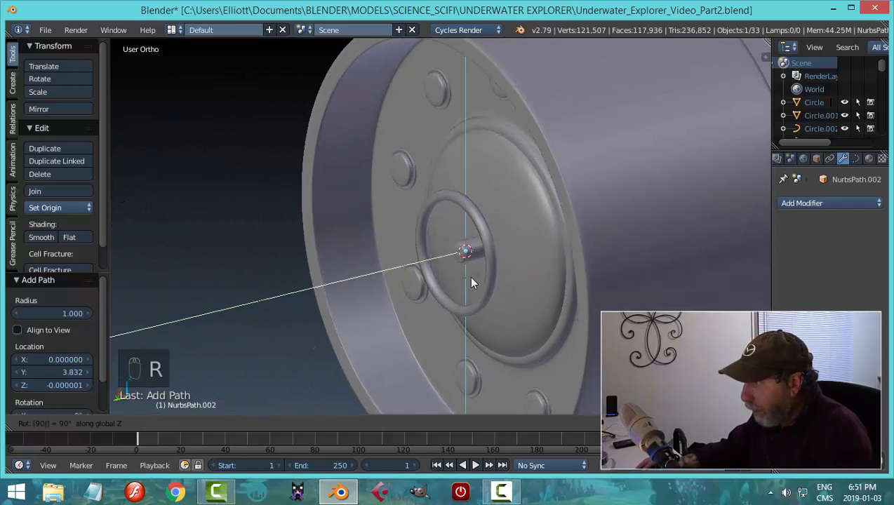
key("Return")
Scale all of the path's points down to about 0.135 in Edit Mode
key("Tab")
middle_click_drag(572, 279, 647, 252)
key("s")
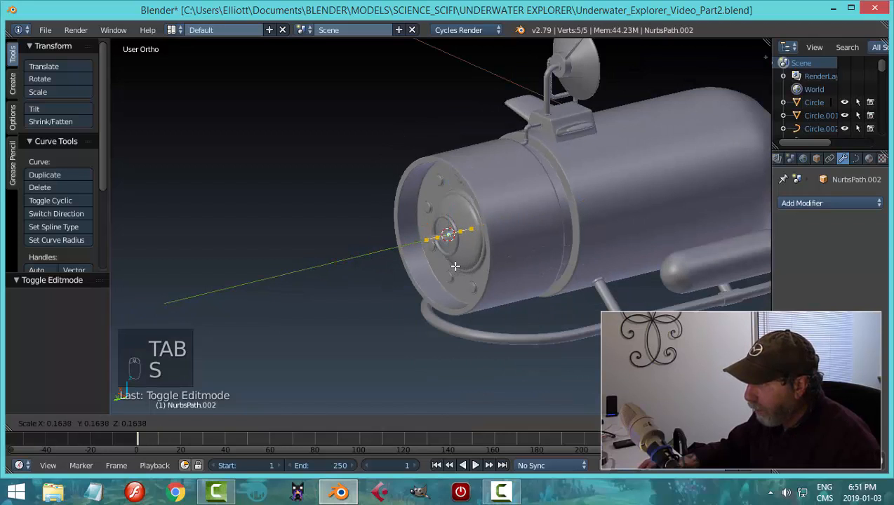
left_click(451, 260)
scroll(520, 261, "up", 5)
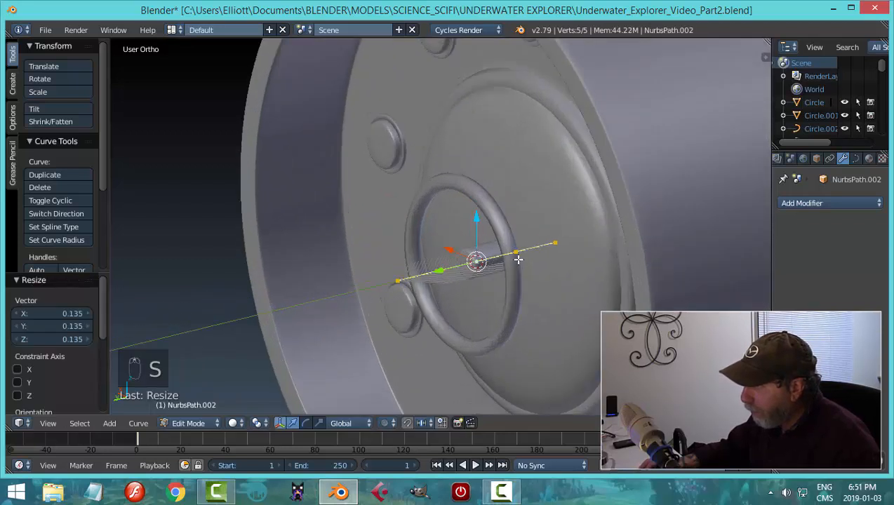
Delete the path's two rearmost points and its frontmost point, leaving a two-point segment
key("a")
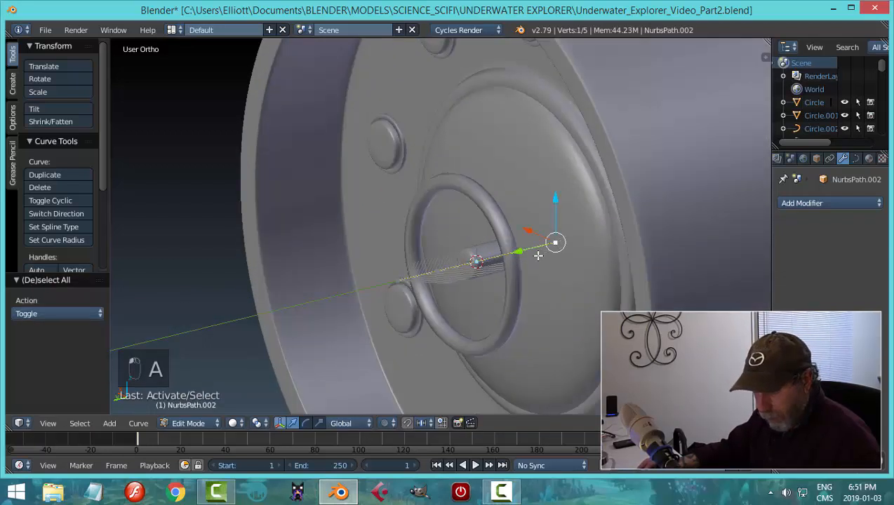
key("x")
left_click(536, 256)
key("x")
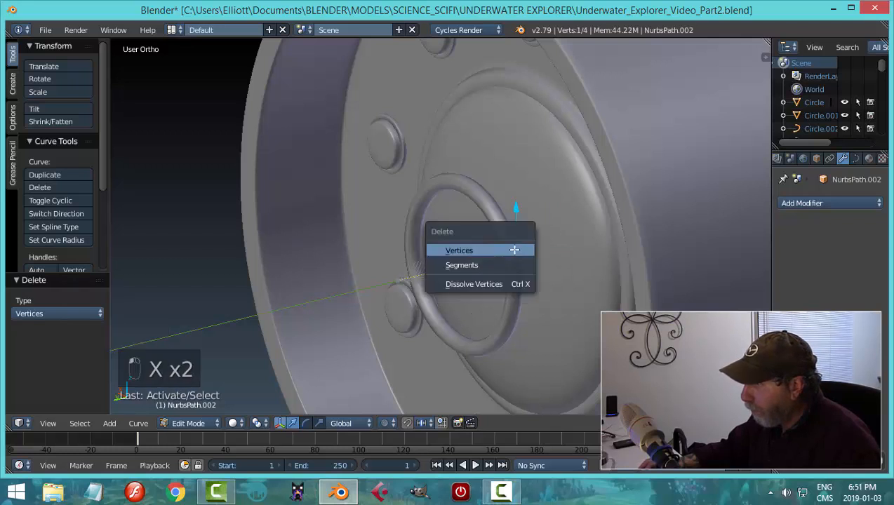
left_click(515, 251)
scroll(498, 296, "up", 2)
right_click(369, 317)
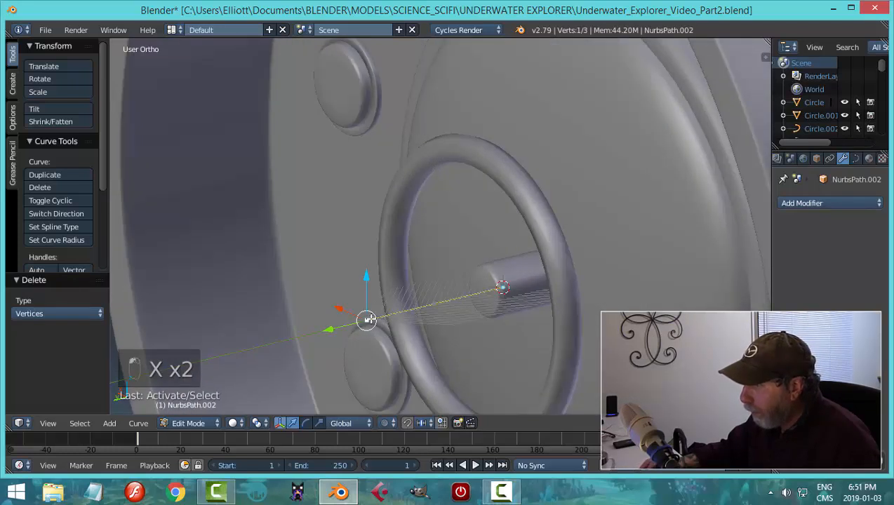
key("x")
left_click(369, 317)
middle_click_drag(451, 309, 516, 306)
Raise the path's outer point about 0.216 along Z and shift it along Y to meet the ring's upper part
right_click(427, 304)
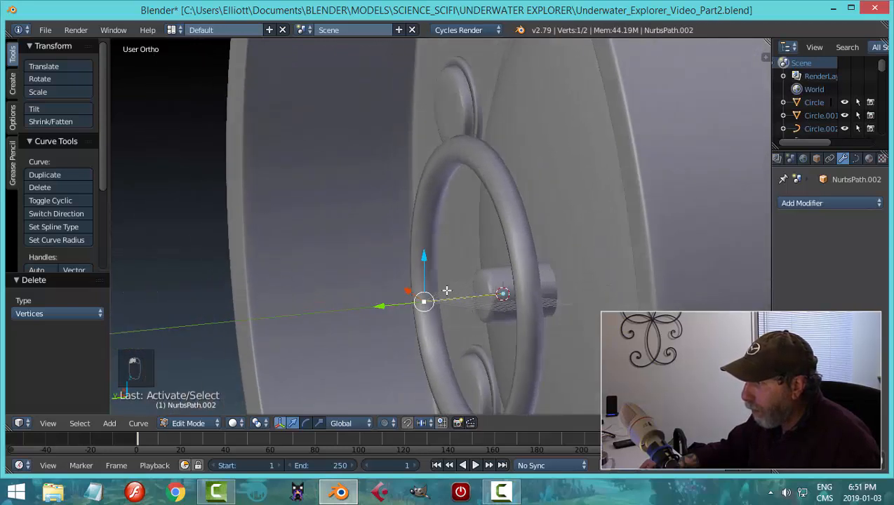
key("g")
key("z")
left_click(503, 129)
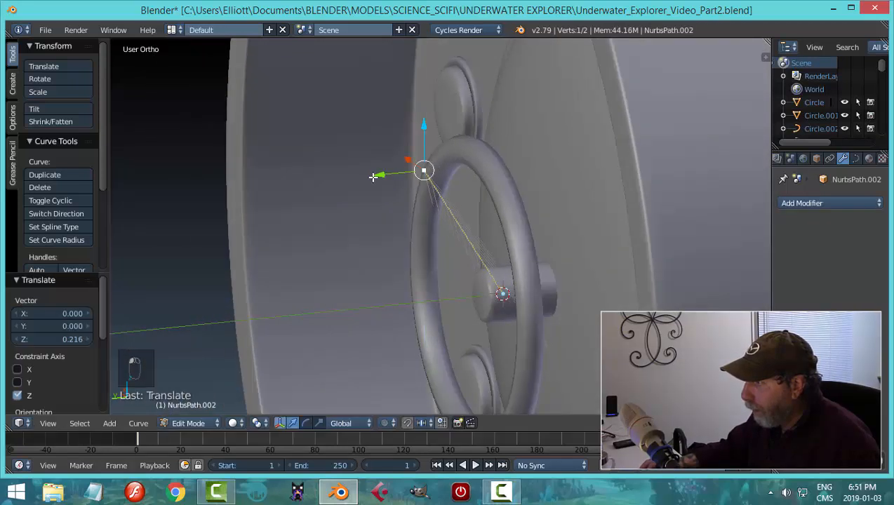
key("g")
key("y")
left_click(420, 178)
middle_click_drag(420, 178, 523, 263)
key("Tab")
Turn the path into a round spoke with Full fill, bevel depth 0.015 and bevel resolution 2
left_click(856, 160)
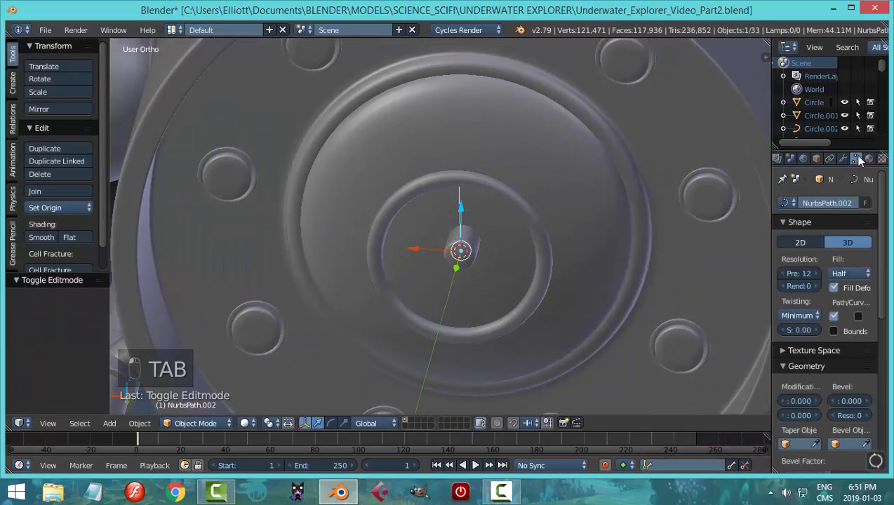
left_click(850, 273)
left_click(834, 260)
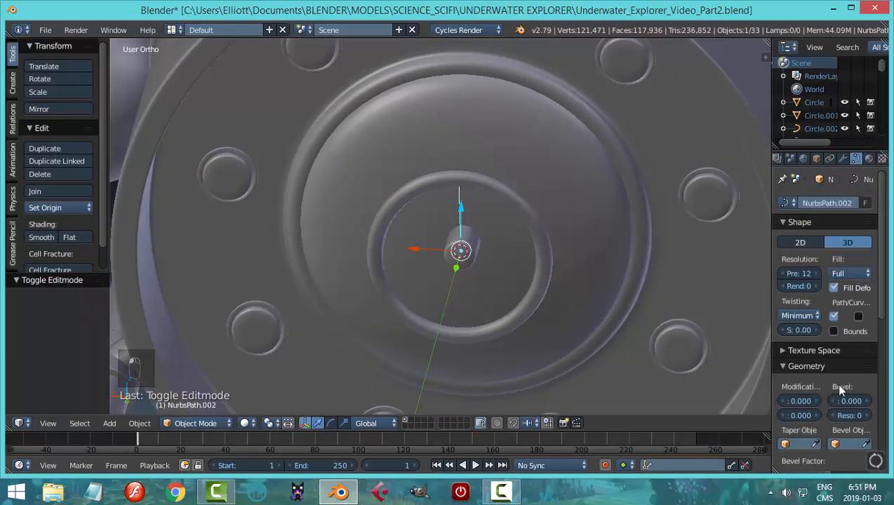
left_click(868, 416)
left_click(867, 416)
middle_click_drag(529, 287, 770, 369)
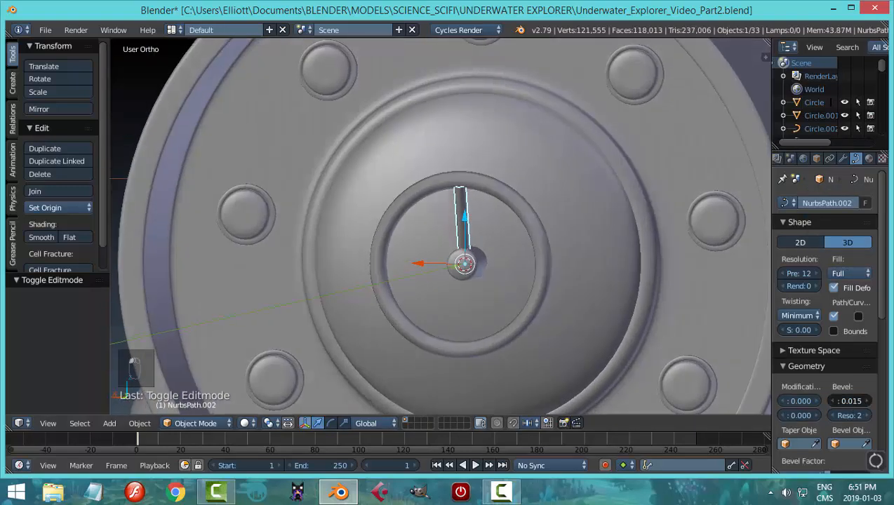
In wireframe side view, shift the spoke's outer point about -0.011 along Y and reduce its bevel depth to 0.011
middle_click_drag(489, 310, 488, 240)
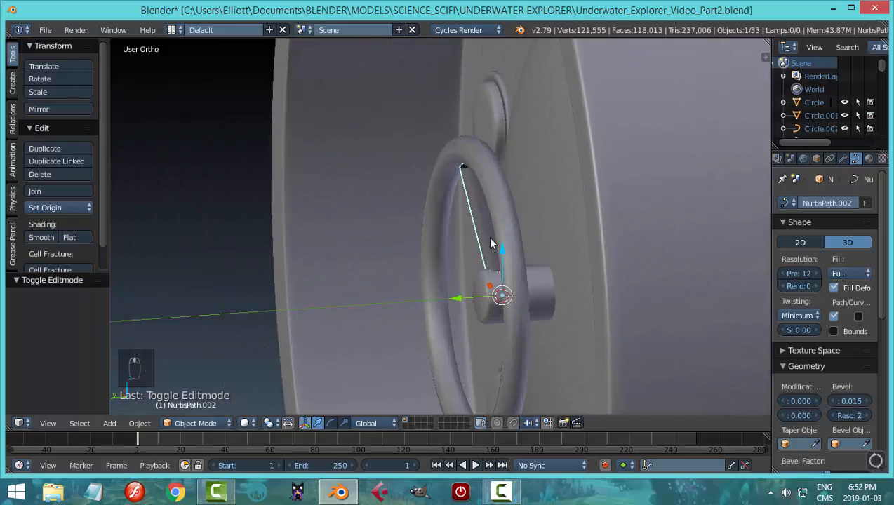
key("KP_3")
key("z")
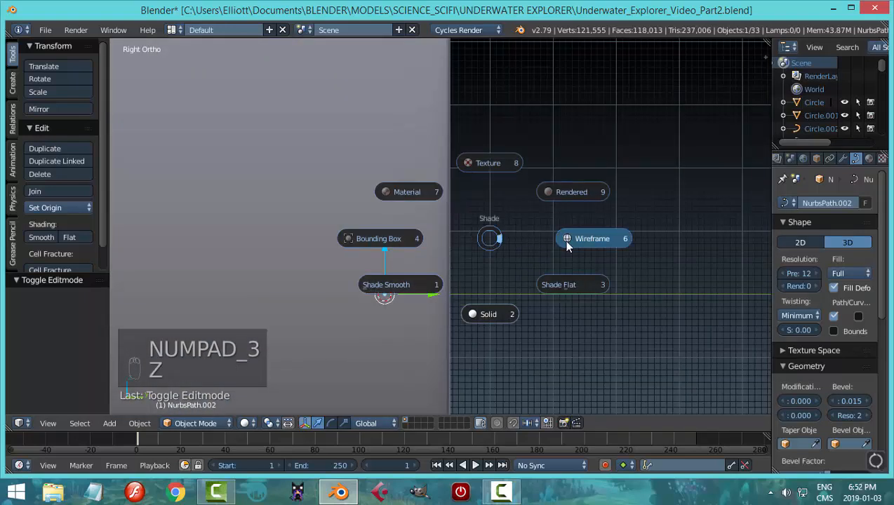
left_click(569, 242)
key("Tab")
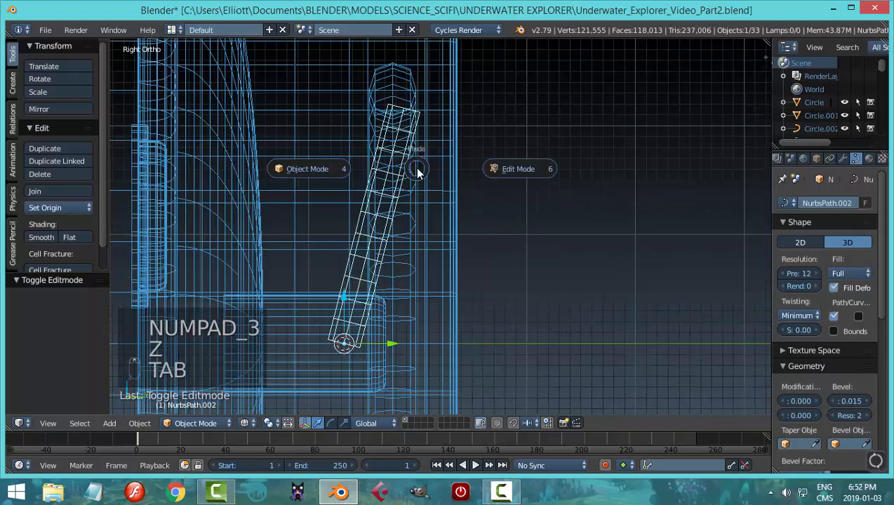
left_click(502, 172)
left_click_drag(450, 108, 437, 108)
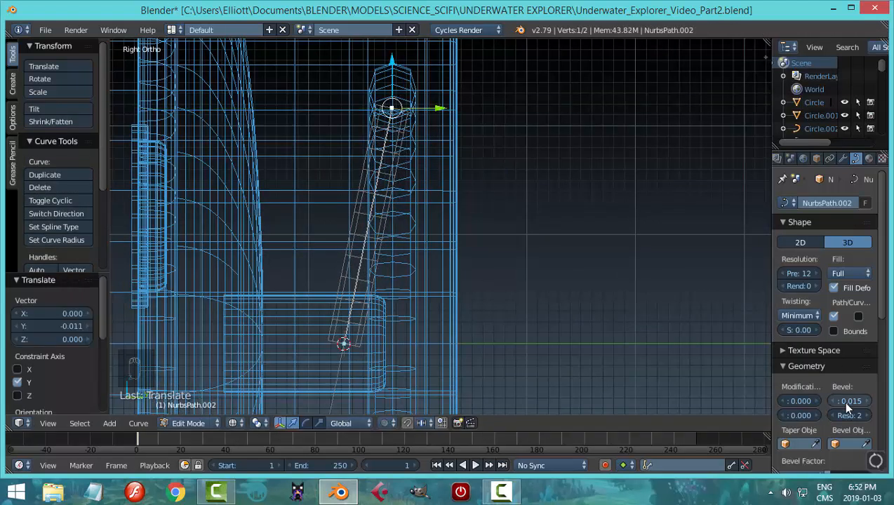
left_click_drag(848, 401, 833, 401)
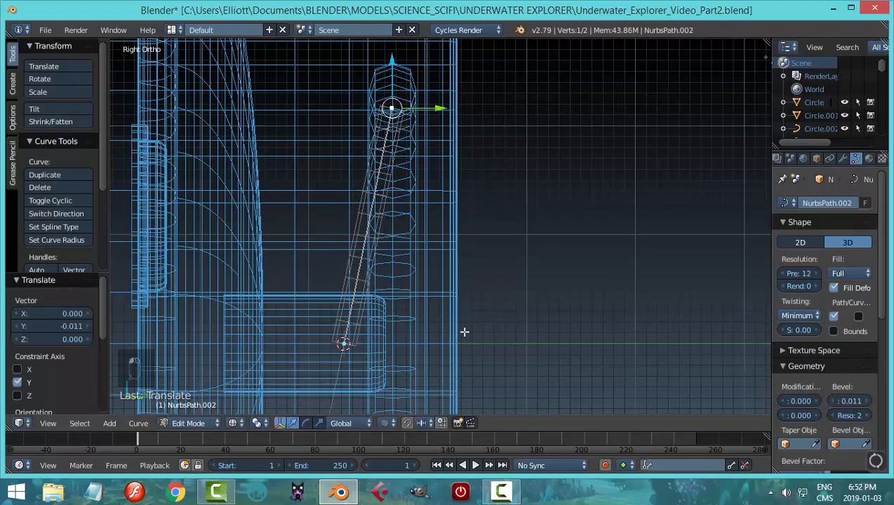
Move the spoke's inner point about 0.035 along Z and 0.007 along Y, then return to solid Object Mode with nothing selected
right_click(343, 343)
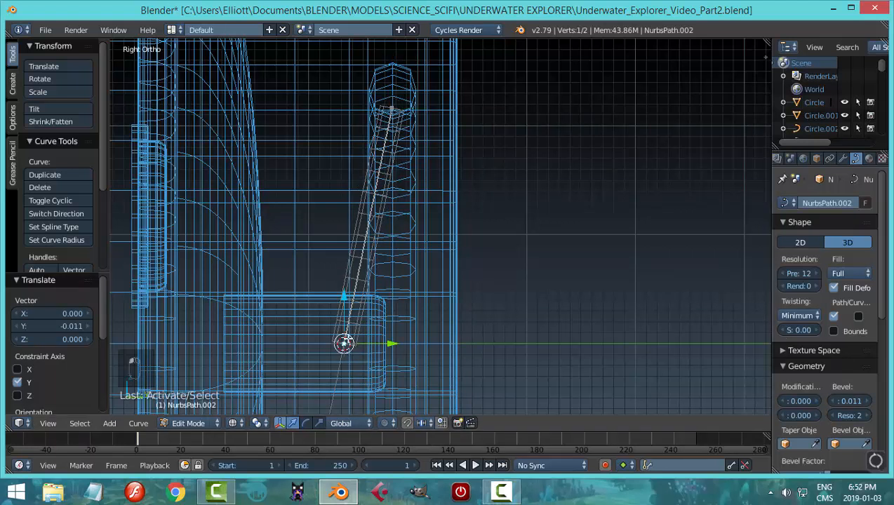
left_click_drag(342, 295, 351, 255)
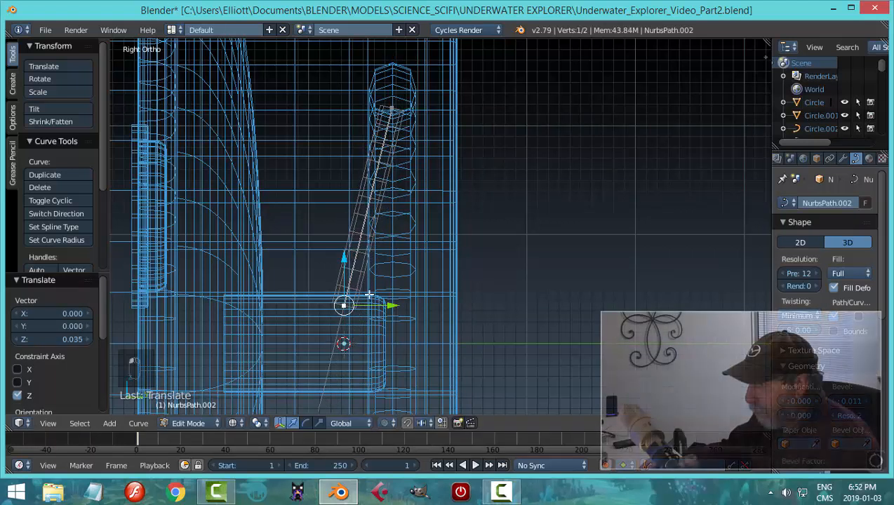
left_click_drag(389, 303, 392, 303)
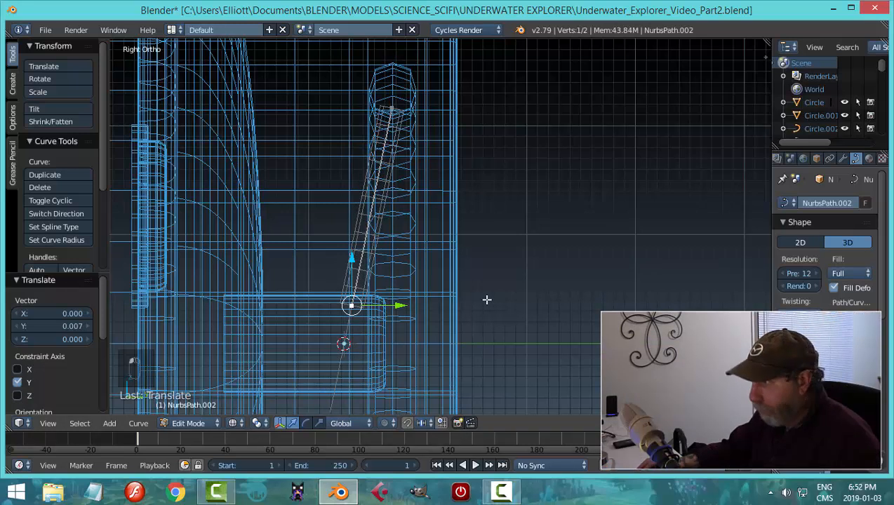
key("z")
left_click(489, 376)
middle_click_drag(533, 300, 419, 291)
key("Tab")
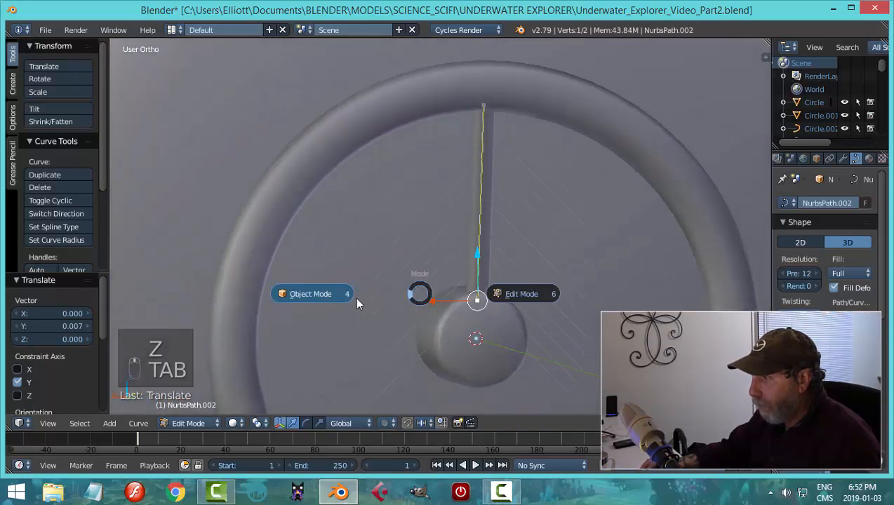
left_click(331, 297)
key("a")
key("a")
Move the handwheel ring outward about 0.014 along the Y axis
scroll(556, 293, "down", 3)
mouse_move(513, 293)
middle_mouse_down()
mouse_move(435, 295)
mouse_move(437, 287)
middle_mouse_up()
right_click(474, 235)
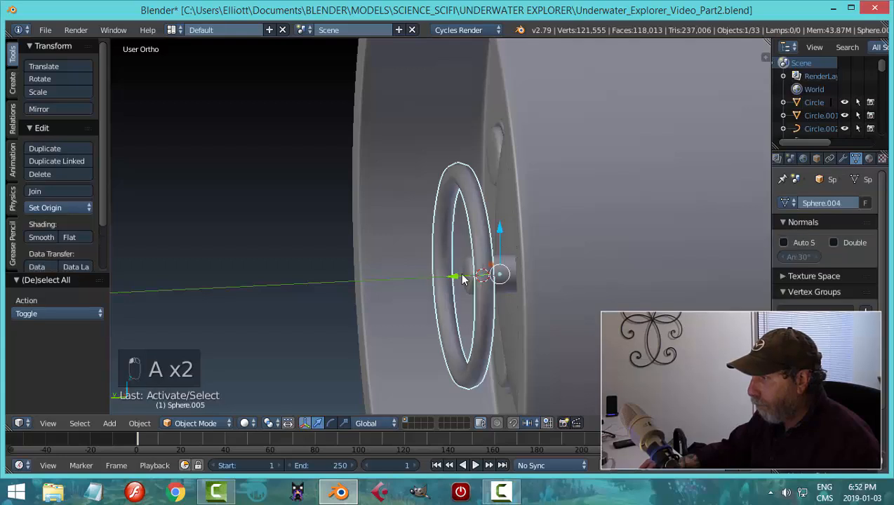
key("g")
key("y")
left_click(454, 277)
mouse_move(455, 277)
middle_mouse_down()
mouse_move(680, 274)
mouse_move(523, 273)
mouse_move(473, 285)
middle_mouse_up()
Shift the spoke's outer point about 0.015 along Y to the centre of the moved ring and return to solid Object Mode
right_click(480, 225)
scroll(483, 252, "up", 2)
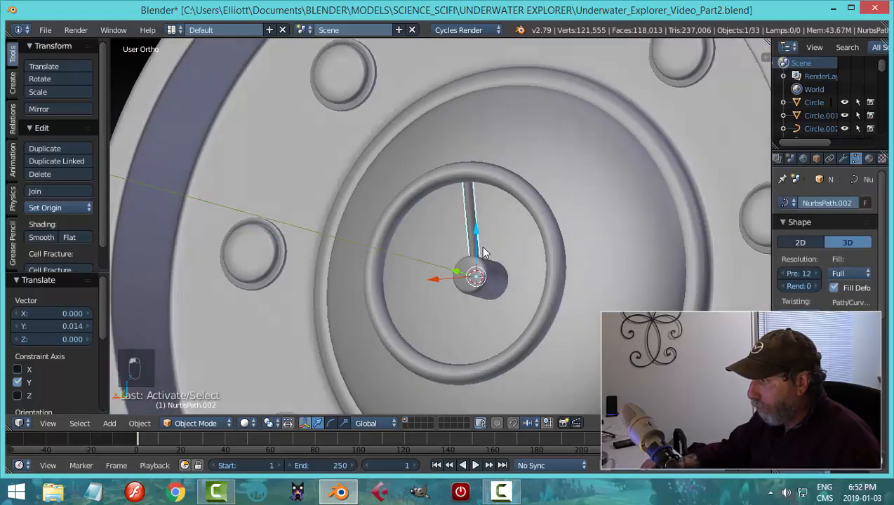
scroll(517, 225, "down", 5)
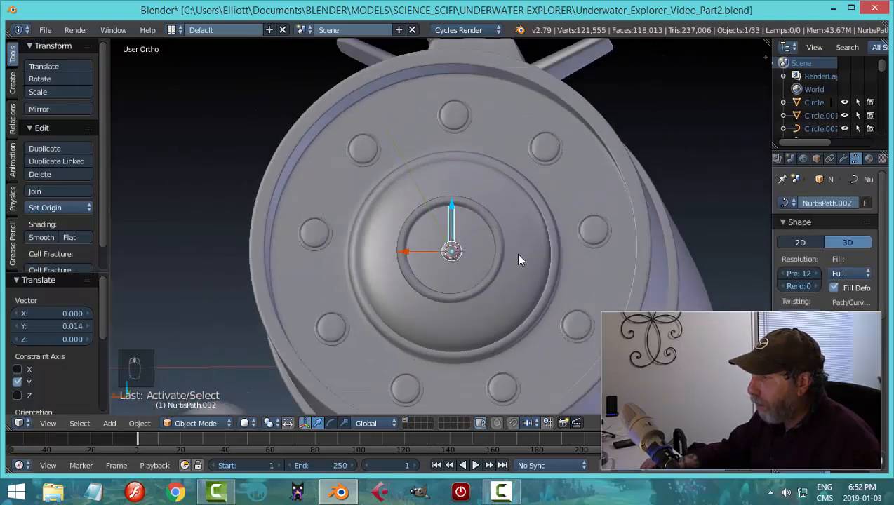
mouse_move(518, 260)
middle_mouse_down()
mouse_move(460, 261)
mouse_move(479, 264)
middle_mouse_up()
key("KP_3")
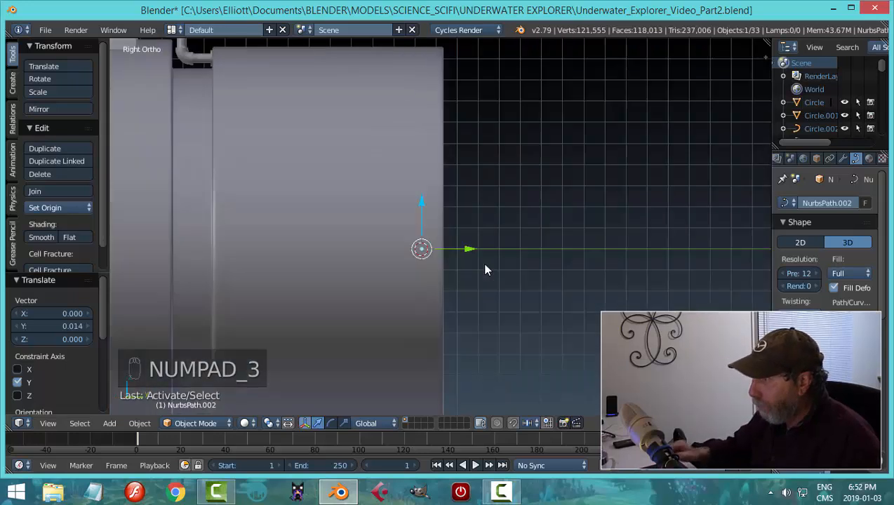
key("z")
left_click(574, 262)
scroll(467, 239, "up", 4)
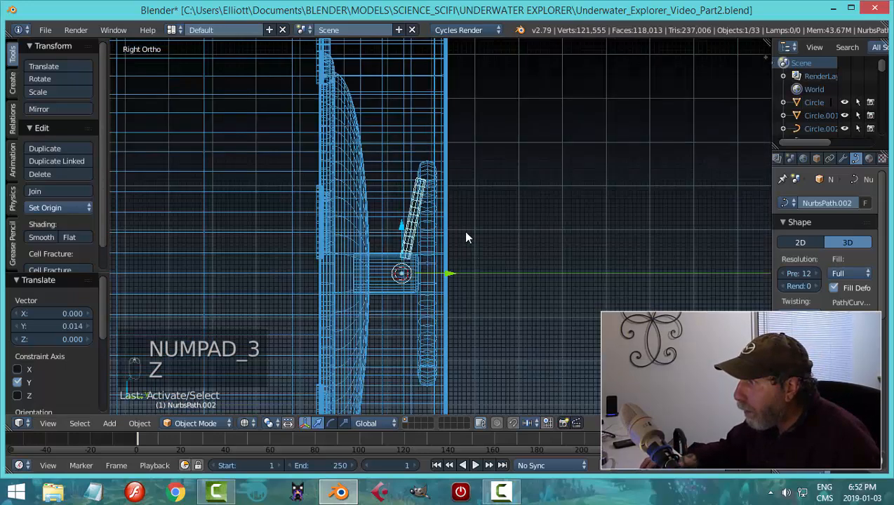
scroll(467, 237, "up", 3)
key("Tab")
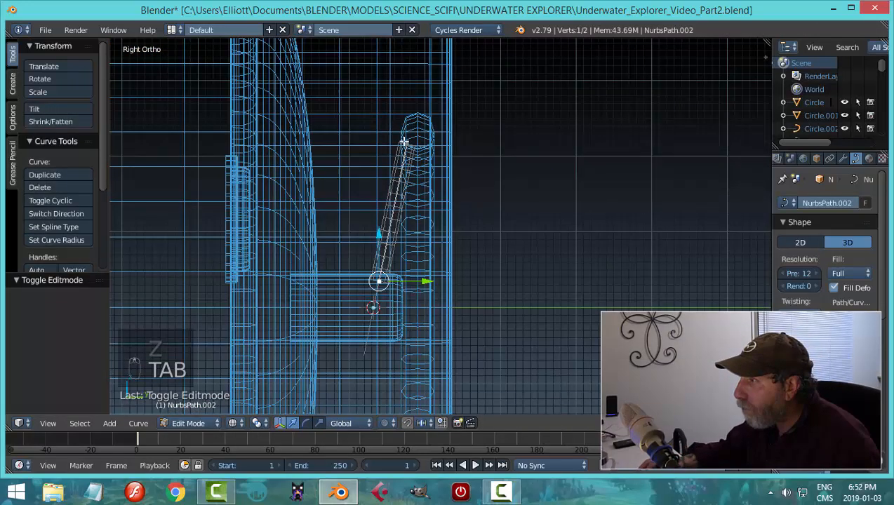
right_click(404, 143)
left_click_drag(435, 144, 449, 144)
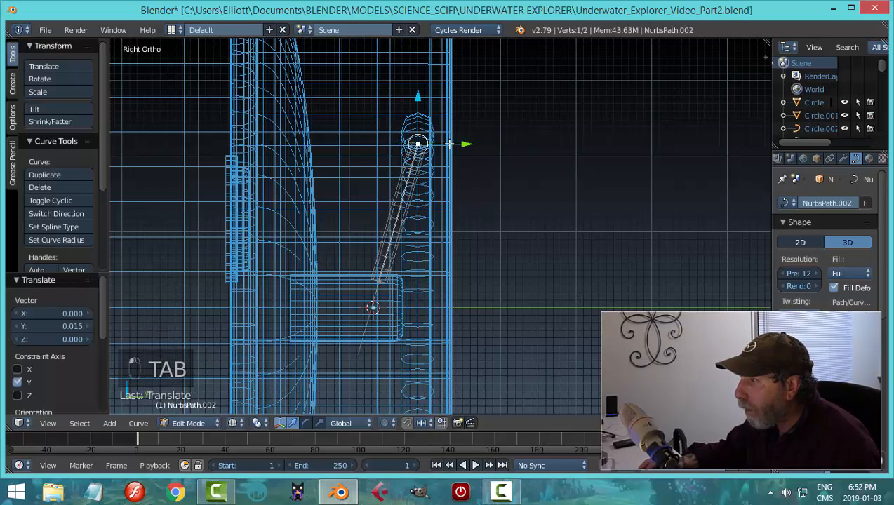
key("z")
left_click(508, 259)
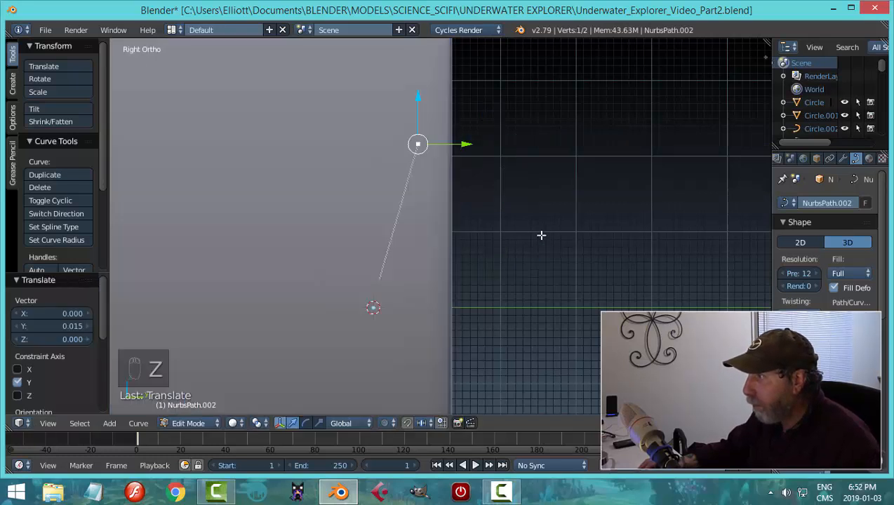
key("Tab")
left_click(437, 235)
middle_click_drag(587, 233, 433, 256)
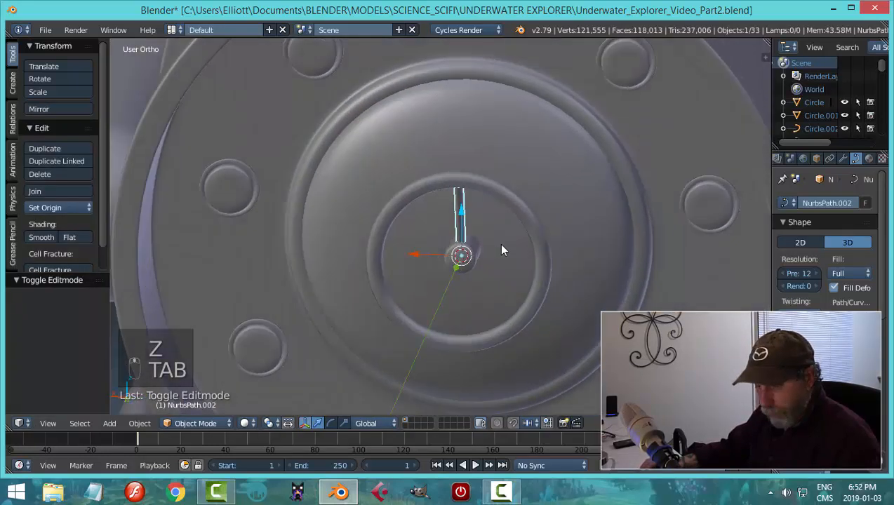
Clear the selection and examine how the spoke joins the shaft and ring from several angles
key("a")
key("a")
mouse_move(499, 243)
middle_mouse_down()
mouse_move(445, 265)
mouse_move(514, 223)
mouse_move(472, 281)
mouse_move(518, 239)
mouse_move(492, 295)
mouse_move(474, 281)
mouse_move(453, 282)
middle_mouse_up()
scroll(484, 265, "up", 3)
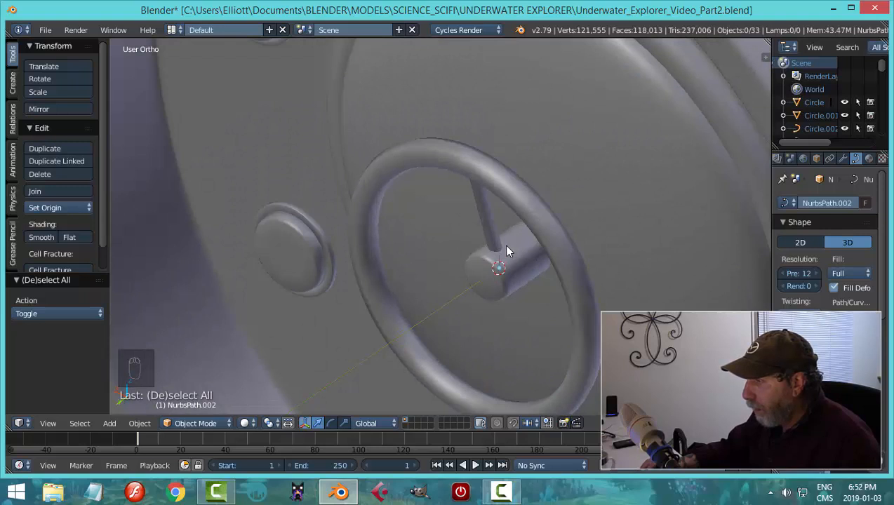
mouse_move(498, 245)
middle_mouse_down()
mouse_move(542, 265)
mouse_move(541, 277)
middle_mouse_up()
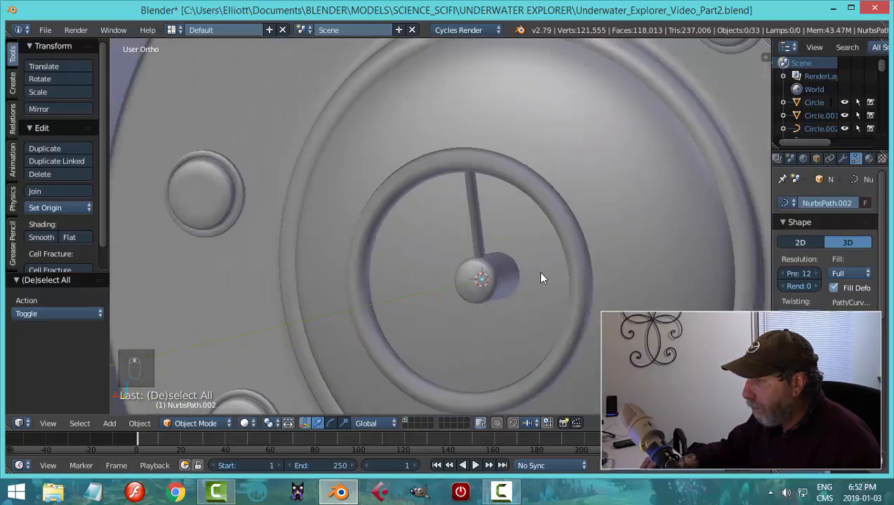
scroll(533, 263, "down", 3)
mouse_move(527, 247)
middle_mouse_down()
mouse_move(554, 264)
mouse_move(575, 193)
mouse_move(574, 215)
mouse_move(639, 256)
mouse_move(425, 305)
mouse_move(382, 287)
middle_mouse_up()
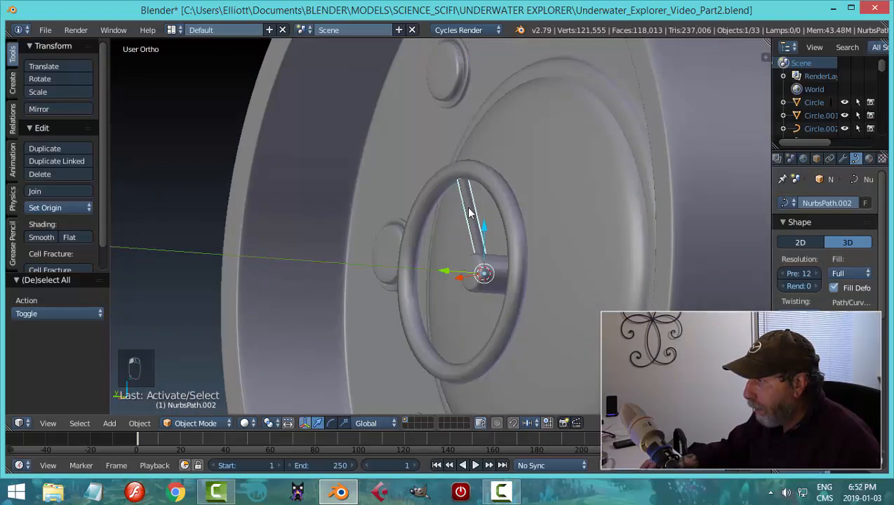
Convert the handwheel's spoke curve to a mesh without keeping the original
mouse_move(470, 212)
middle_mouse_down()
mouse_move(505, 281)
mouse_move(580, 272)
mouse_move(542, 304)
mouse_move(562, 289)
mouse_move(493, 279)
mouse_move(560, 286)
mouse_move(529, 295)
middle_mouse_up()
key("alt+c")
left_click(561, 289)
scroll(561, 289, "down", 3)
scroll(526, 291, "up", 3)
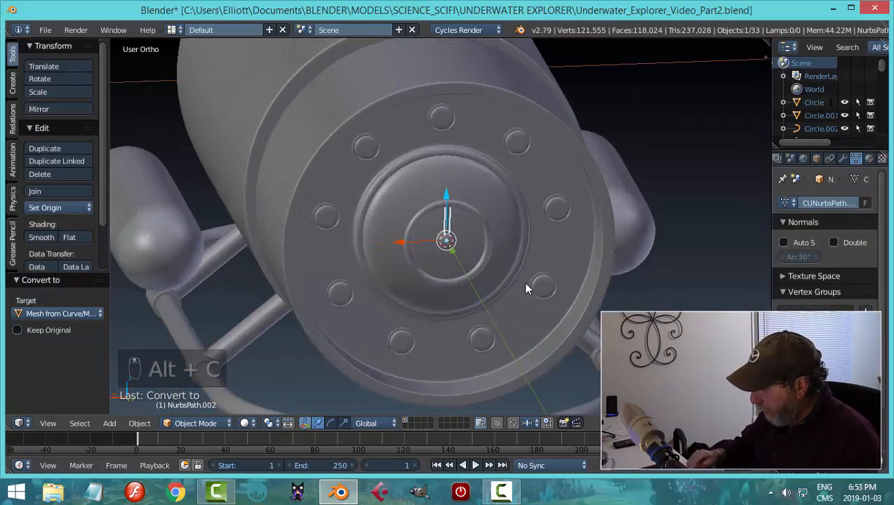
In the Back Ortho view, snap the 3D cursor to the central shaft's rounded end at the handwheel's centre
key("KP_1")
key("ctrl+KP_1")
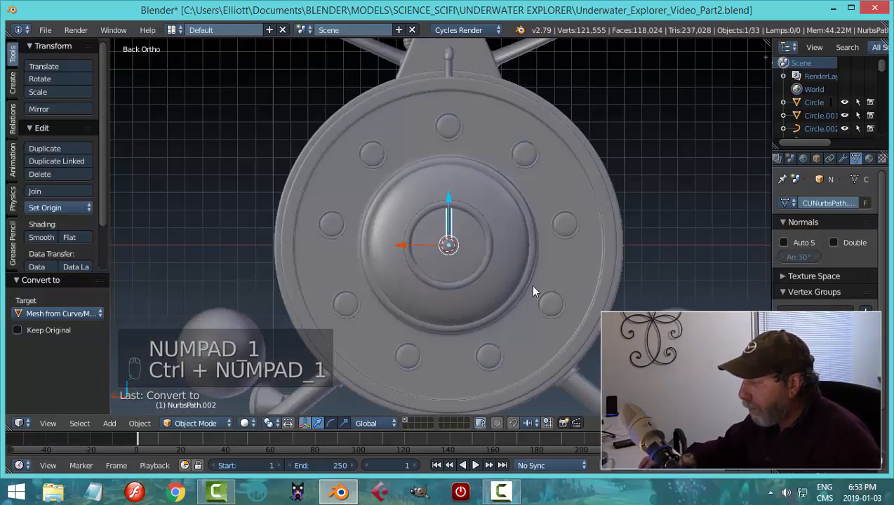
scroll(530, 284, "up", 5)
scroll(511, 290, "down", 2)
middle_click_drag(519, 289, 474, 285, "shift")
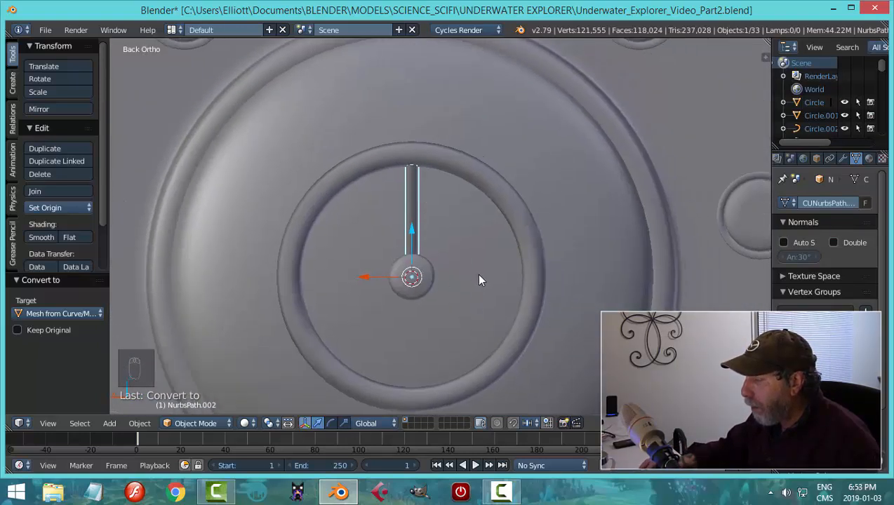
right_click(431, 279)
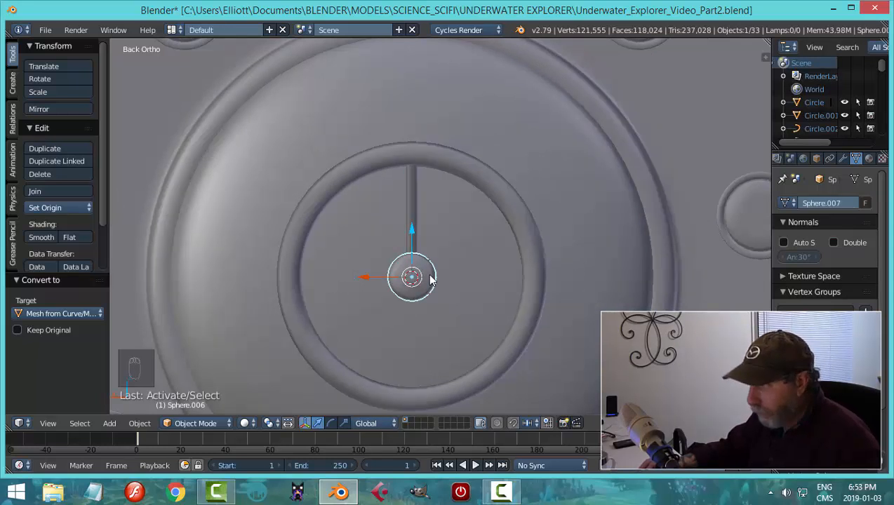
key("shift+s")
left_click(429, 277)
Open the spoke mesh in Edit Mode and select all of its geometry
right_click(415, 195)
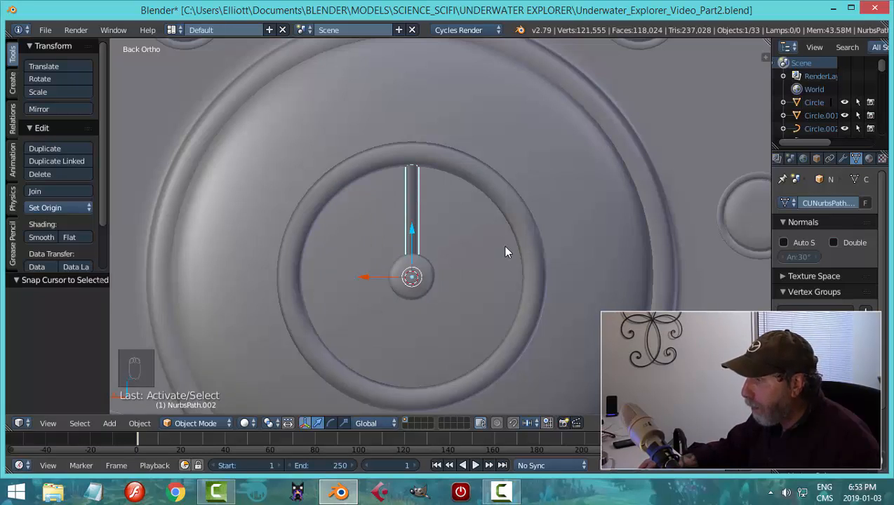
key("Tab")
key("a")
key("a")
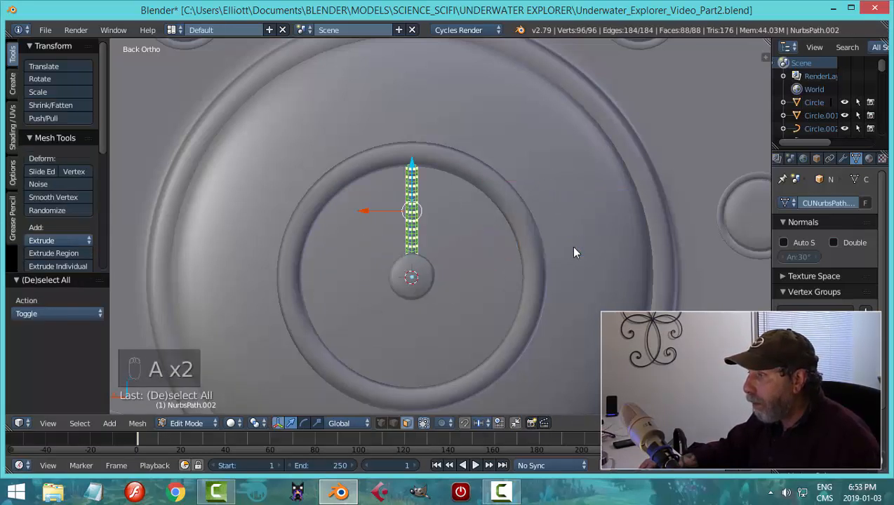
Try spinning the spoke 360° around the handwheel hub in 6 steps, and undo the attempt
scroll(537, 289, "down", 2, "shift")
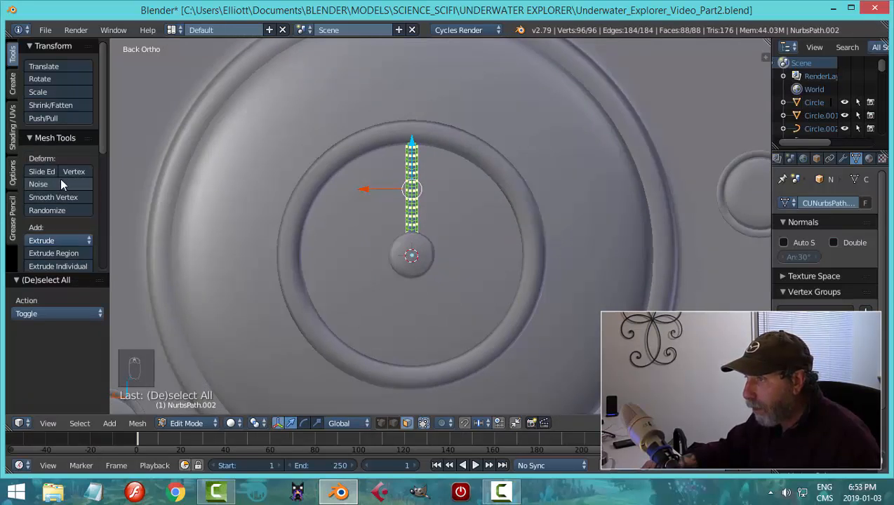
scroll(60, 183, "down", 4)
left_click(37, 253)
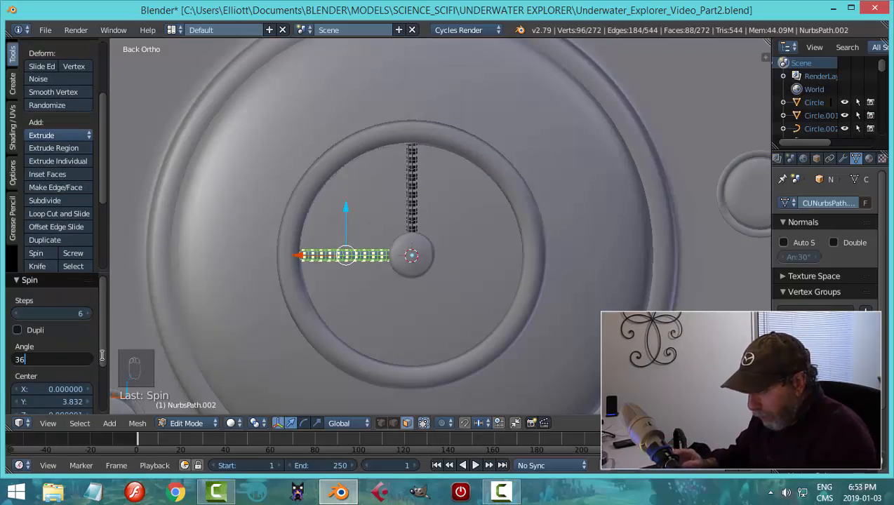
type("0")
key("Return")
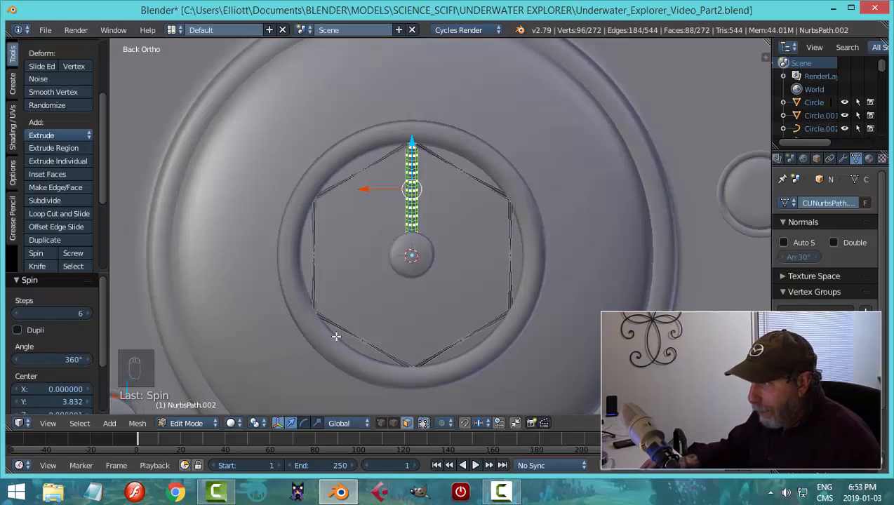
key("Tab")
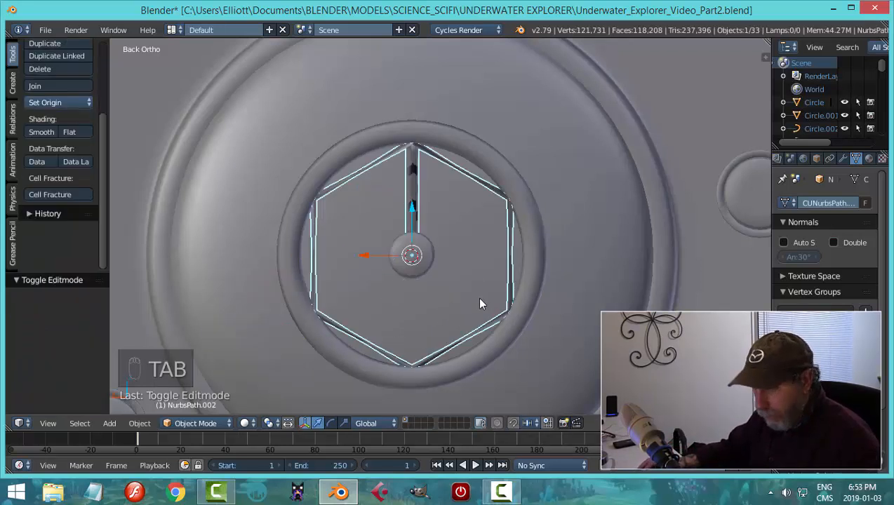
key("z")
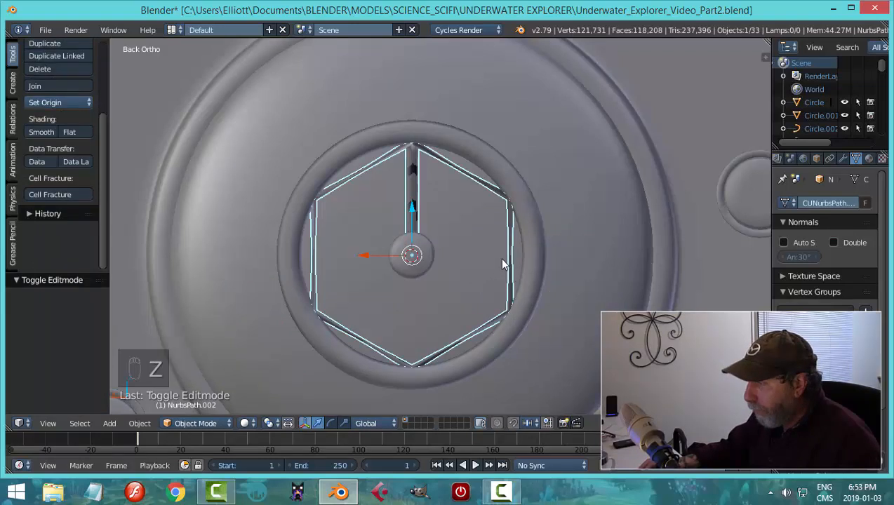
key("ctrl+z")
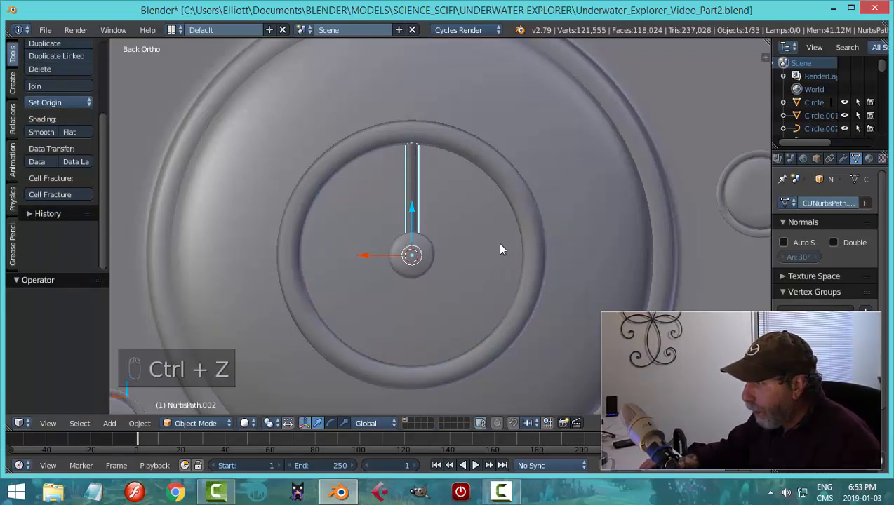
Move the spoke along the Y axis until it is clear of the handwheel, and open its mesh for editing
middle_click_drag(503, 250, 378, 278)
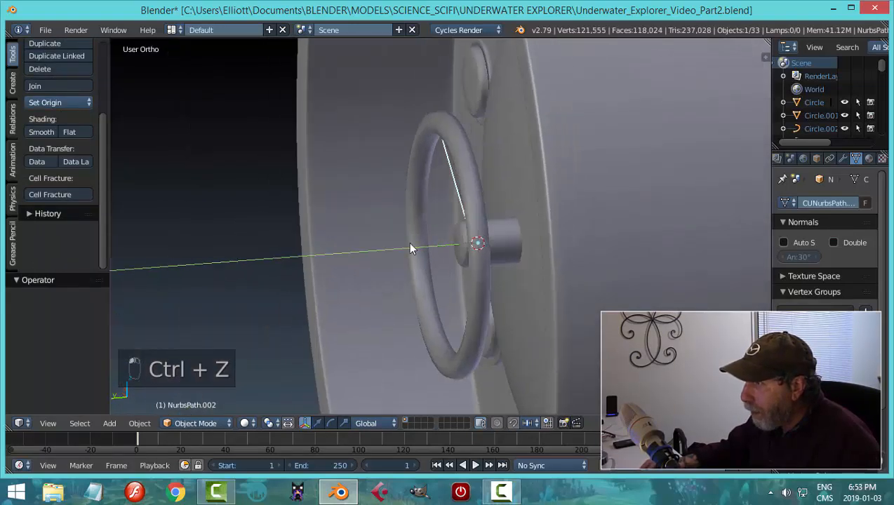
left_click_drag(410, 248, 334, 251)
key("Tab")
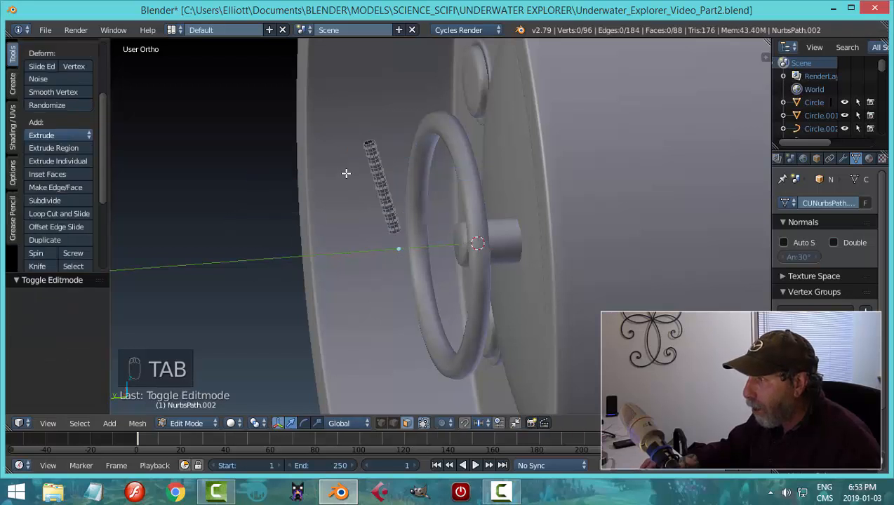
Make the whole spoke mesh's normals consistent and remove its duplicate vertices
scroll(346, 173, "up", 2)
middle_click_drag(369, 109, 470, 173, "shift")
scroll(381, 272, "up", 4)
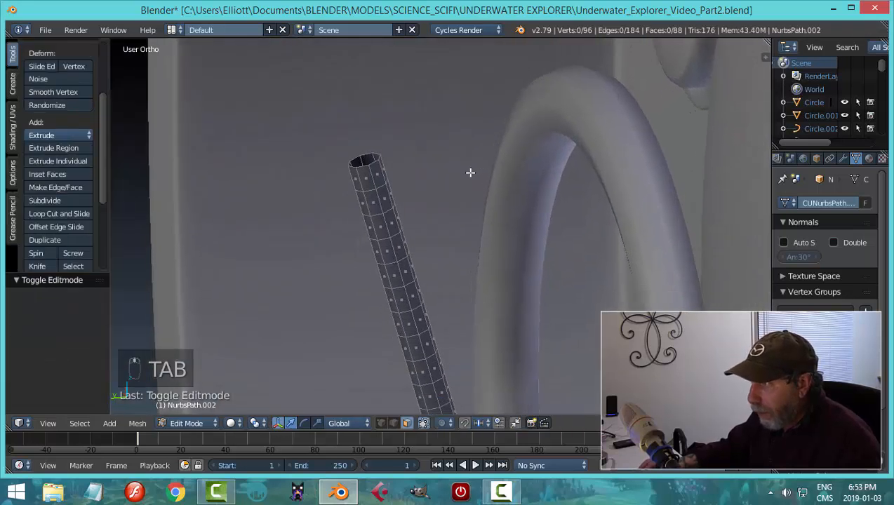
key("a")
key("ctrl+n")
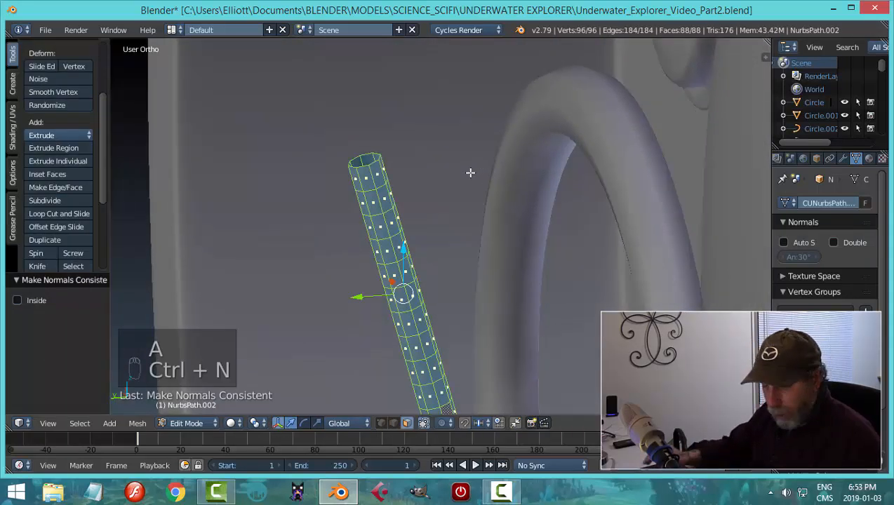
key("w")
left_click(463, 203)
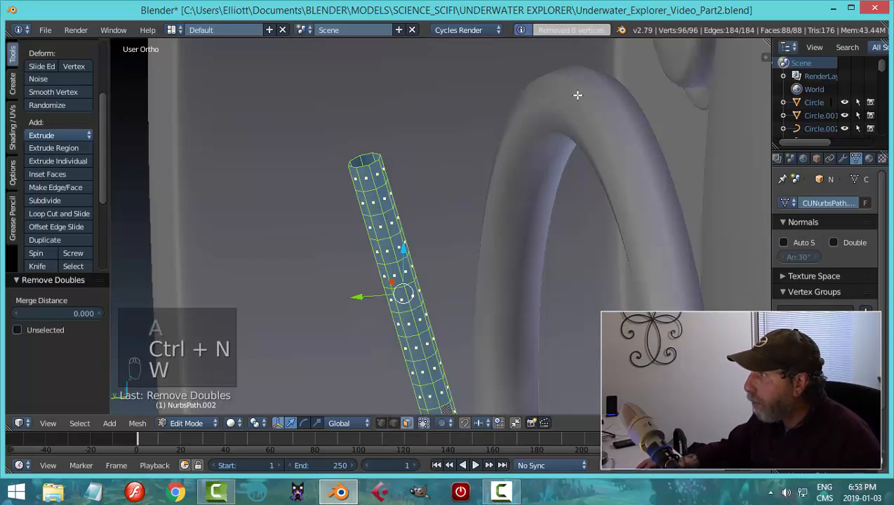
Close the spoke's open outer end by filling its edge loop with a face
key("a")
key("ctrl+Tab")
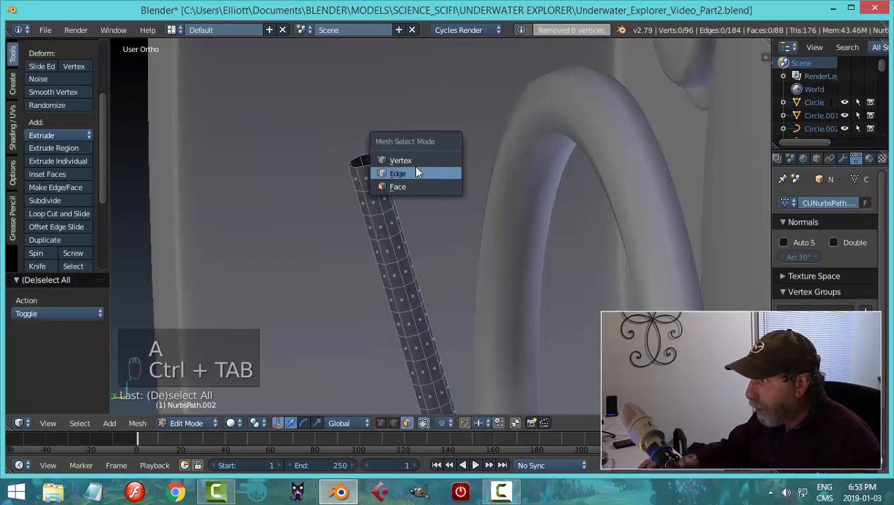
left_click(424, 172)
scroll(379, 173, "up", 4)
left_click(298, 95, "alt")
key("f")
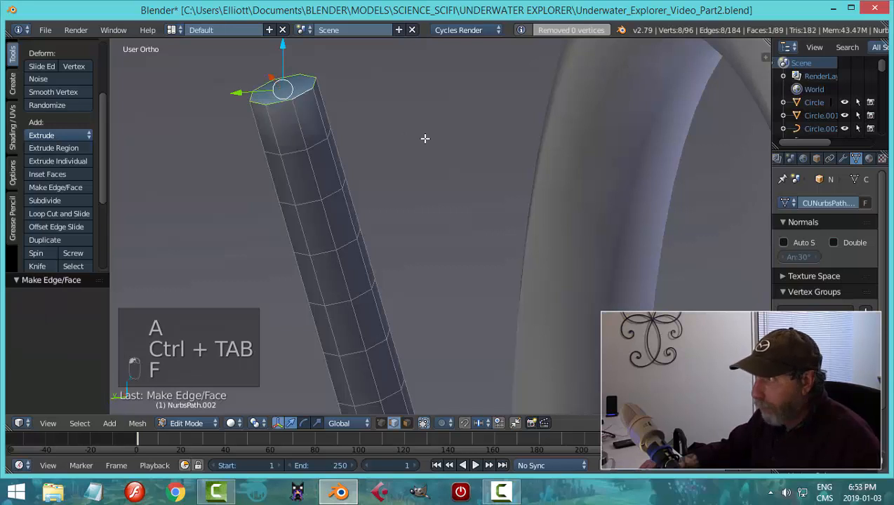
Fill the edge loop at the spoke's hub end with a face and return to Object Mode
scroll(458, 236, "down", 5)
scroll(375, 163, "up", 3)
scroll(359, 210, "up", 2)
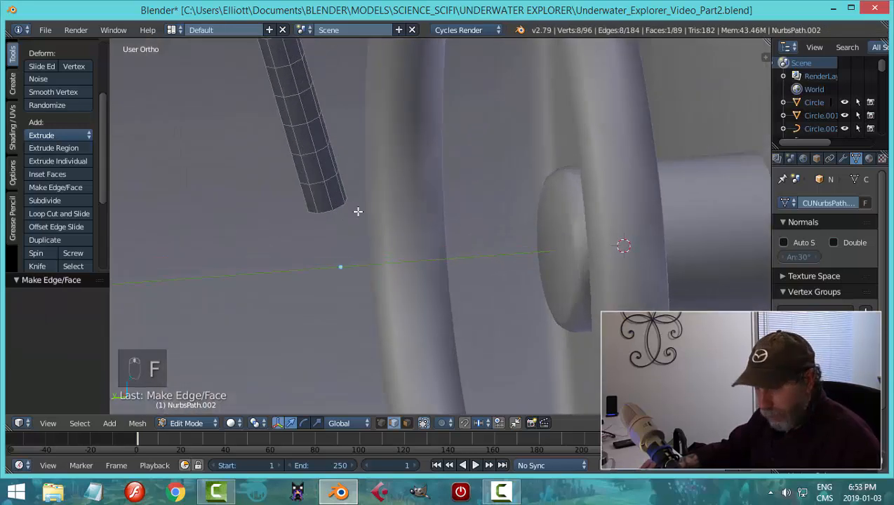
key("a")
left_click(338, 201, "alt")
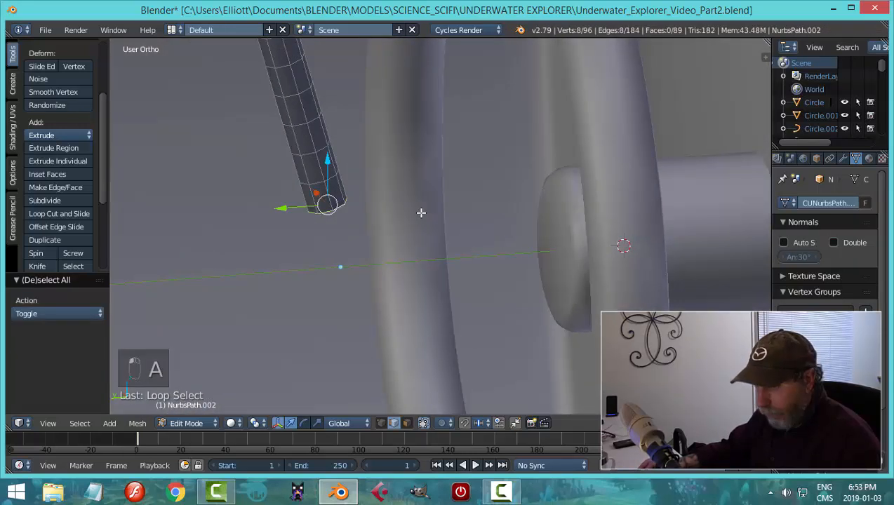
key("f")
key("a")
key("Tab")
left_click(332, 218)
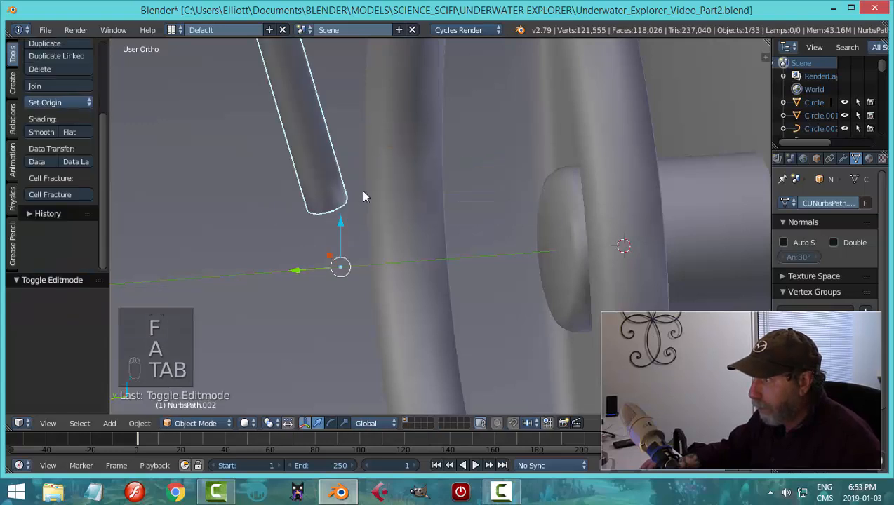
Move the capped spoke -0.152 along the Y axis back into the handwheel
scroll(363, 192, "down", 7)
left_click_drag(367, 241, 441, 237)
middle_click_drag(421, 254, 515, 238)
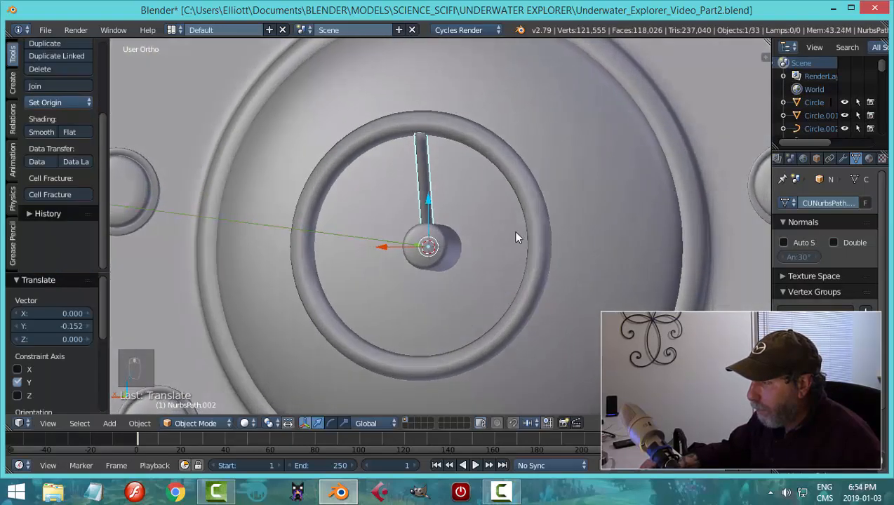
From the back view, spin the entire spoke mesh 360° around the hub in 5 steps
key("KP_1")
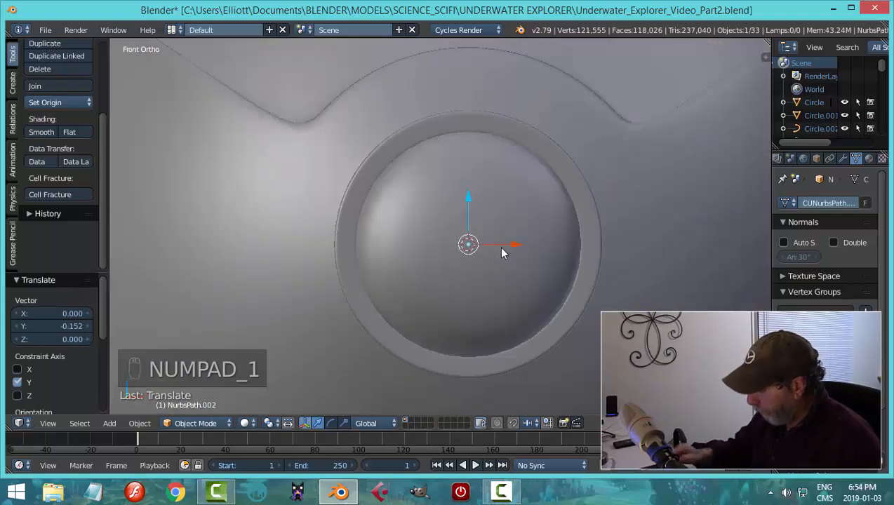
key("ctrl+KP_1")
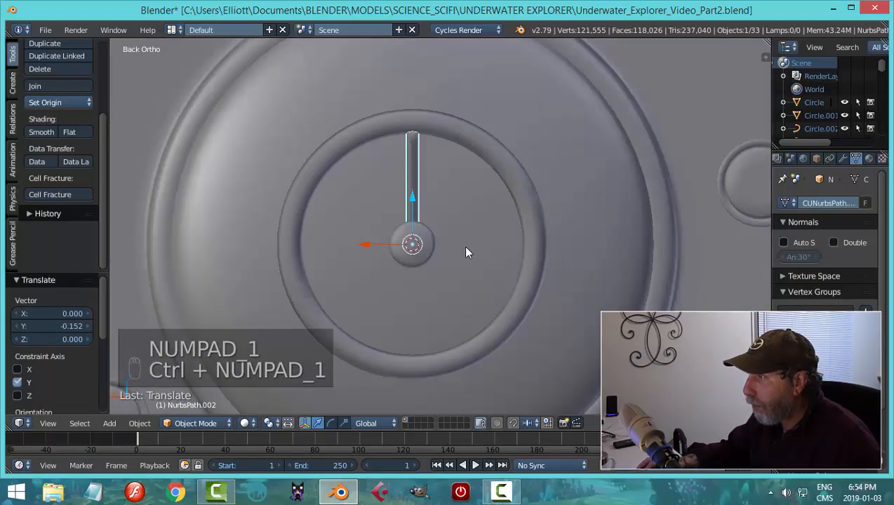
key("Tab")
left_click(567, 248)
key("a")
key("a")
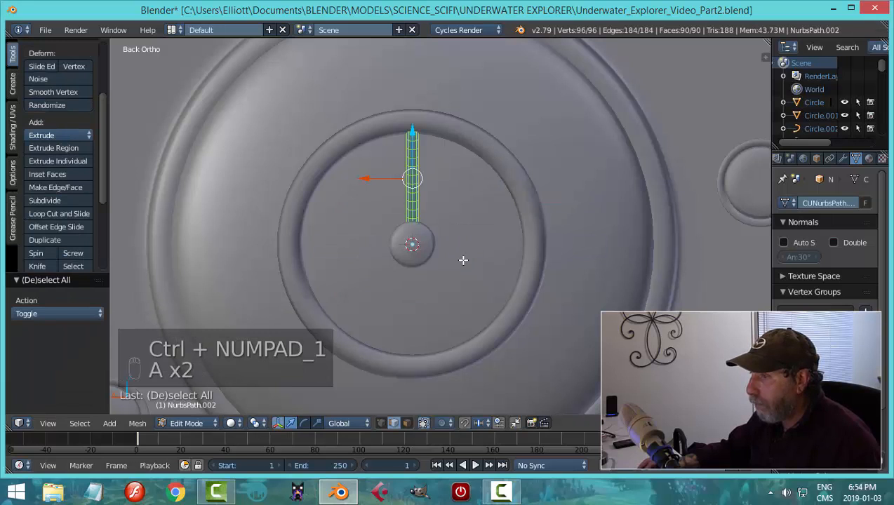
left_click(36, 253)
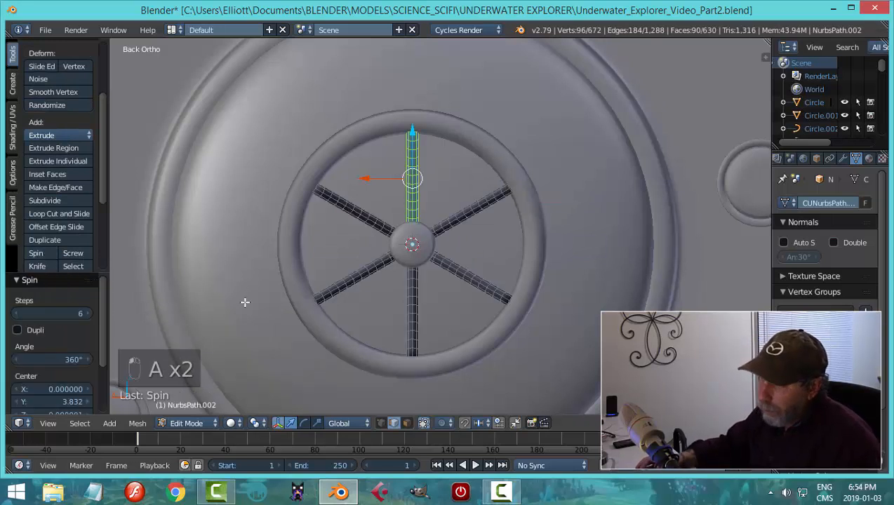
left_click(15, 313)
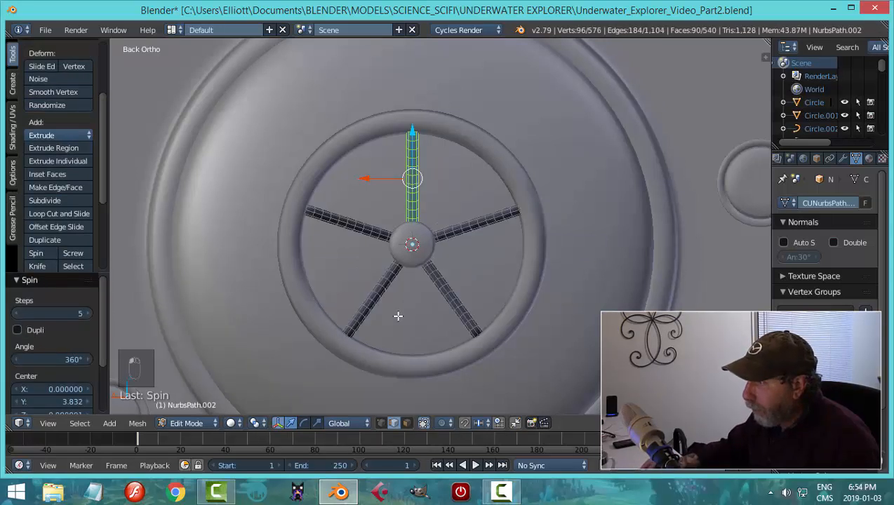
Remove duplicate vertices from all the spokes, make their normals consistent, and leave mesh editing
key("a")
key("a")
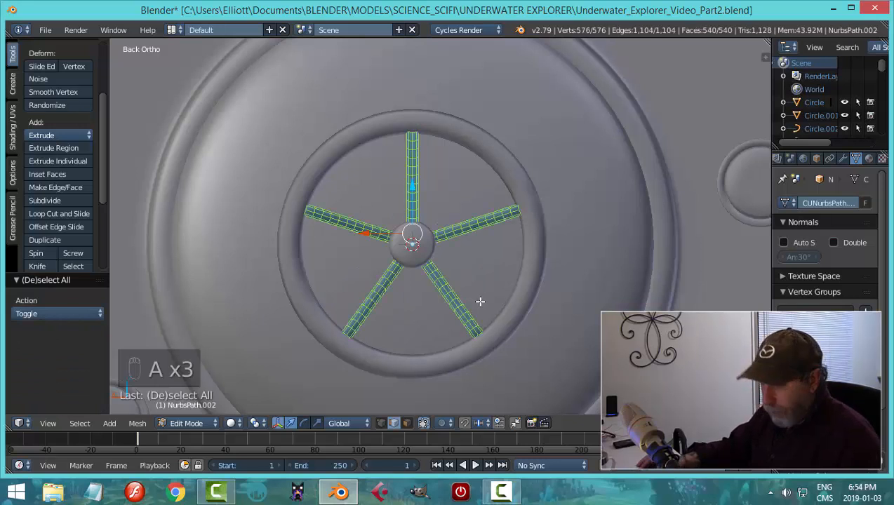
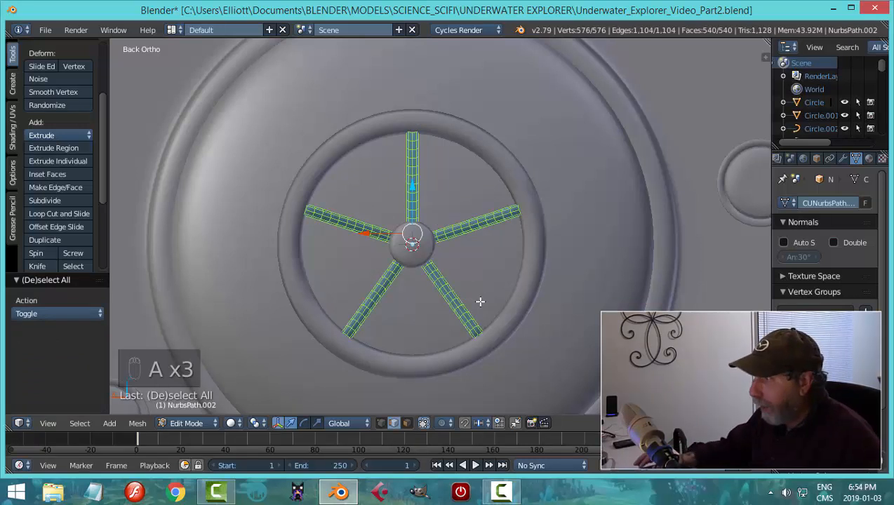
key("w")
left_click(451, 204)
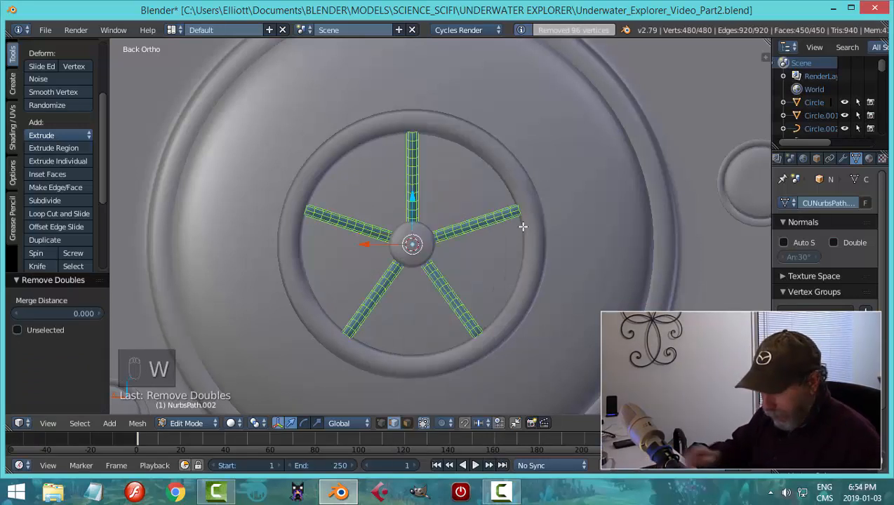
key("ctrl+n")
key("a")
key("Tab")
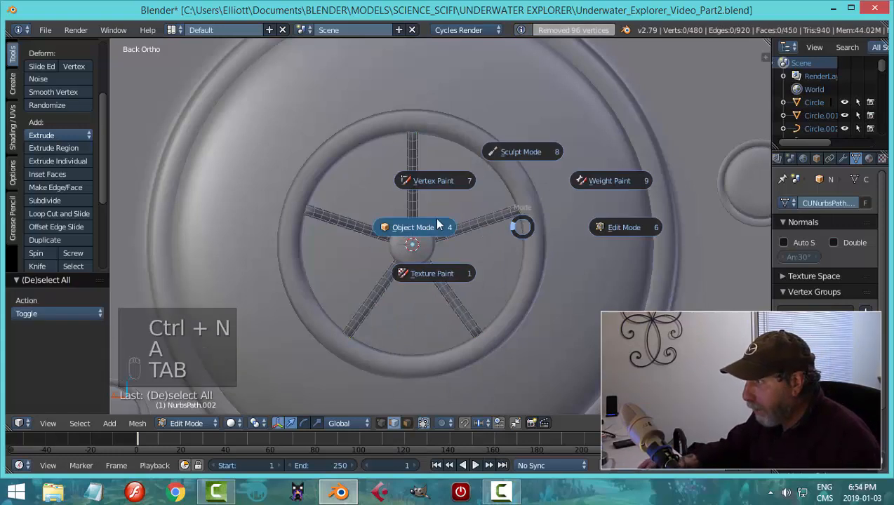
Deselect everything and save over the existing Underwater_Explorer_Video_Part2.blend file
key("a")
key("a")
scroll(544, 242, "down", 5)
mouse_move(542, 237)
middle_mouse_down()
mouse_move(463, 261)
mouse_move(470, 258)
middle_mouse_up()
key("ctrl+s")
left_click(466, 252)
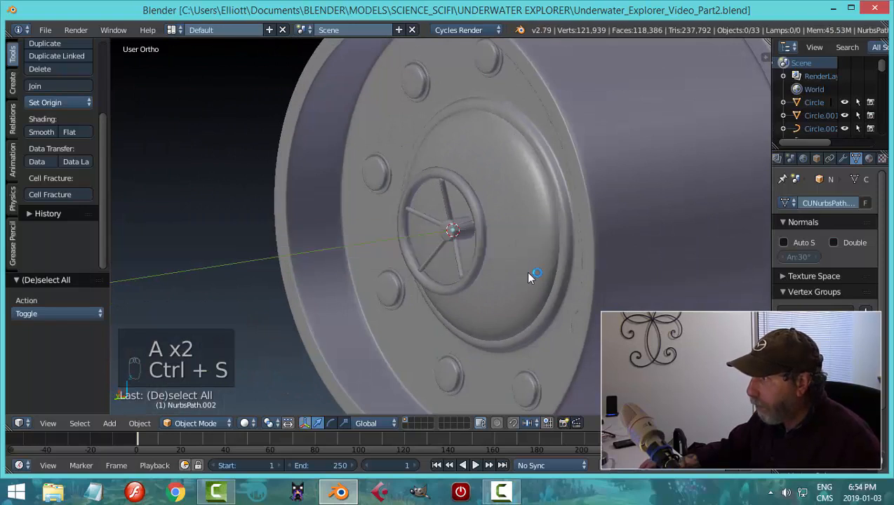
Shift the spokes slightly along the Y axis toward the hatch so they sit within the wheel rim
mouse_move(540, 253)
middle_mouse_down()
mouse_move(473, 265)
mouse_move(559, 237)
mouse_move(567, 250)
middle_mouse_up()
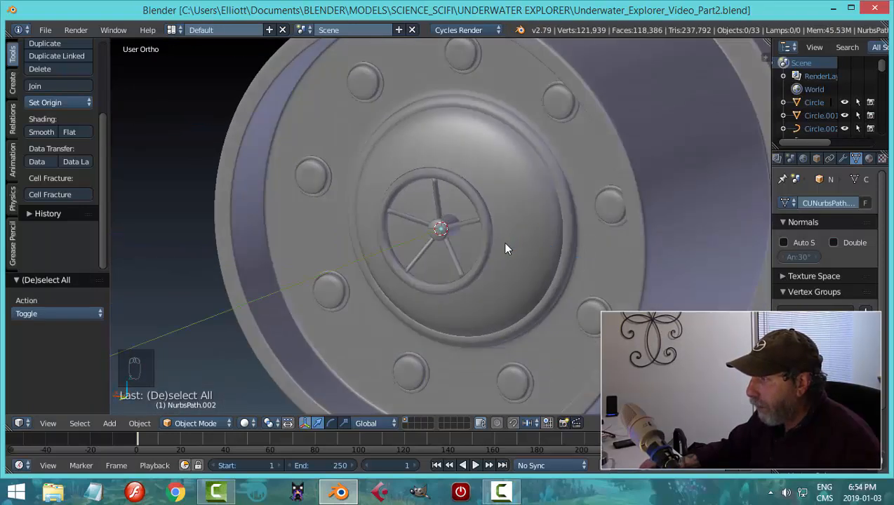
mouse_move(506, 248)
middle_mouse_down()
mouse_move(473, 254)
mouse_move(532, 239)
mouse_move(562, 204)
mouse_move(597, 212)
mouse_move(588, 242)
middle_mouse_up()
scroll(491, 255, "up", 2)
mouse_move(494, 223)
middle_mouse_down()
mouse_move(438, 201)
mouse_move(452, 228)
middle_mouse_up()
right_click(413, 187)
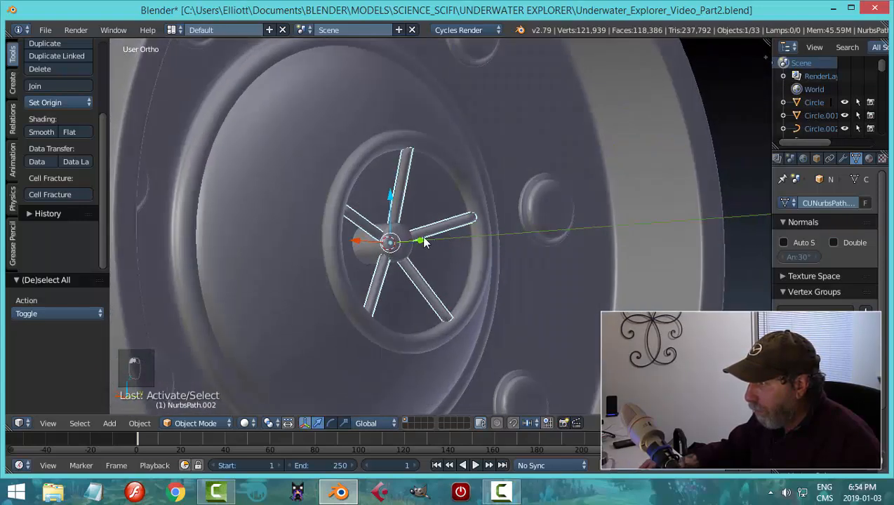
key("g")
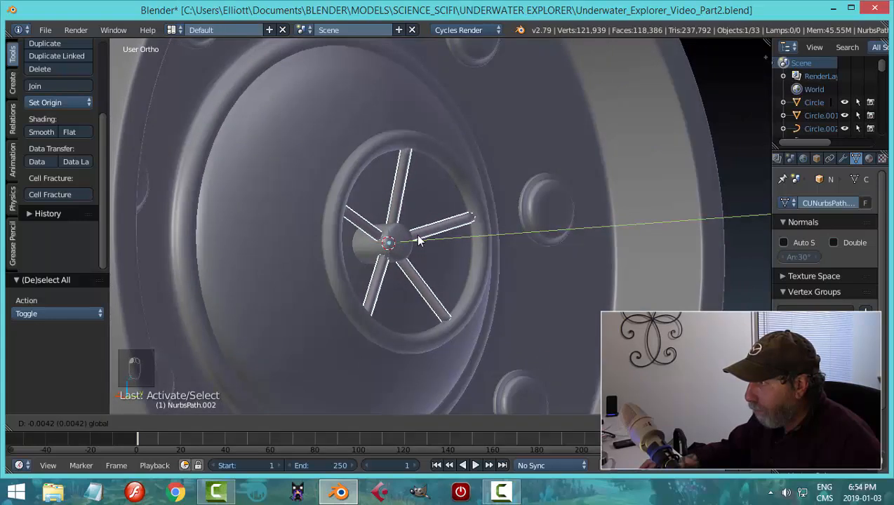
left_click(413, 240)
key("a")
Select the handwheel's central hub and open its mesh for editing
scroll(512, 236, "down", 2)
mouse_move(509, 239)
middle_mouse_down()
mouse_move(441, 255)
mouse_move(453, 201)
mouse_move(560, 248)
mouse_move(511, 294)
mouse_move(443, 293)
mouse_move(457, 231)
mouse_move(485, 216)
mouse_move(463, 253)
mouse_move(528, 257)
mouse_move(508, 247)
mouse_move(531, 240)
middle_mouse_up()
scroll(456, 276, "up", 7)
right_click(459, 231)
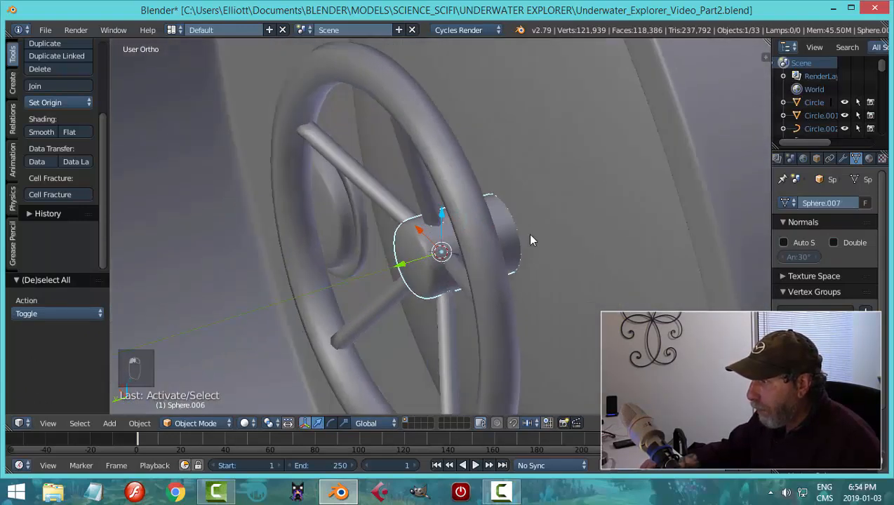
key("Tab")
left_click(557, 265)
scroll(479, 293, "up", 3)
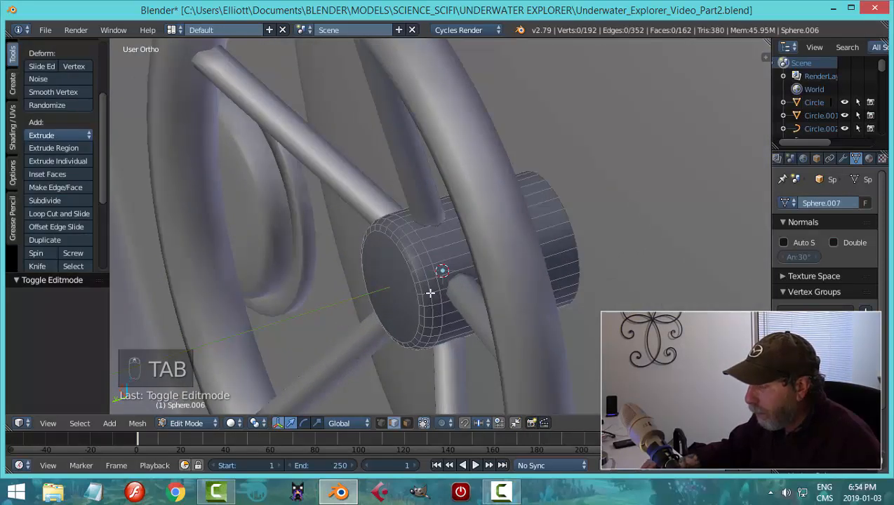
In face selection mode, select the hub's flat front cap and grow the selection three times to include the rounded edge
key("ctrl+Tab")
left_click(393, 304)
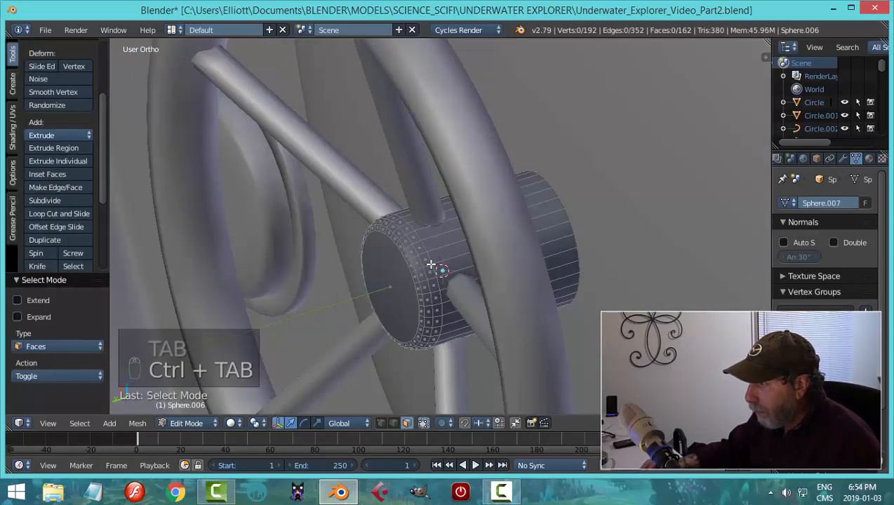
right_click(388, 278)
key("ctrl+KP_Add")
key("ctrl+KP_Add")
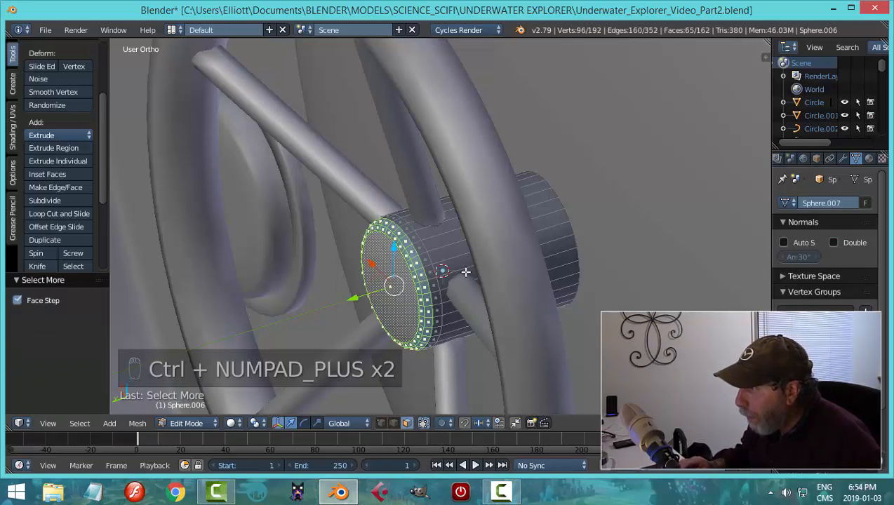
key("ctrl+KP_Add")
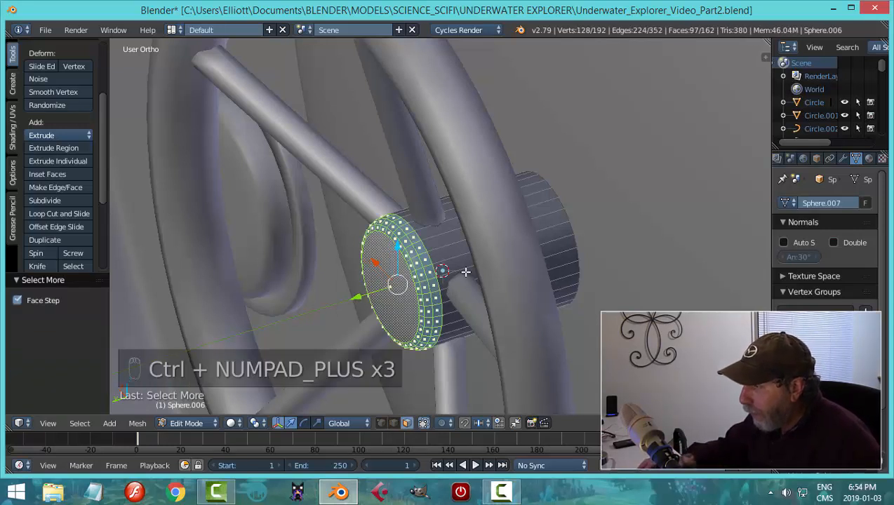
Scale the selected hub front to 0.463 along Y, shift it slightly toward the hatch, and deselect it
mouse_move(482, 283)
middle_mouse_down()
mouse_move(472, 280)
mouse_move(491, 272)
middle_mouse_up()
key("s")
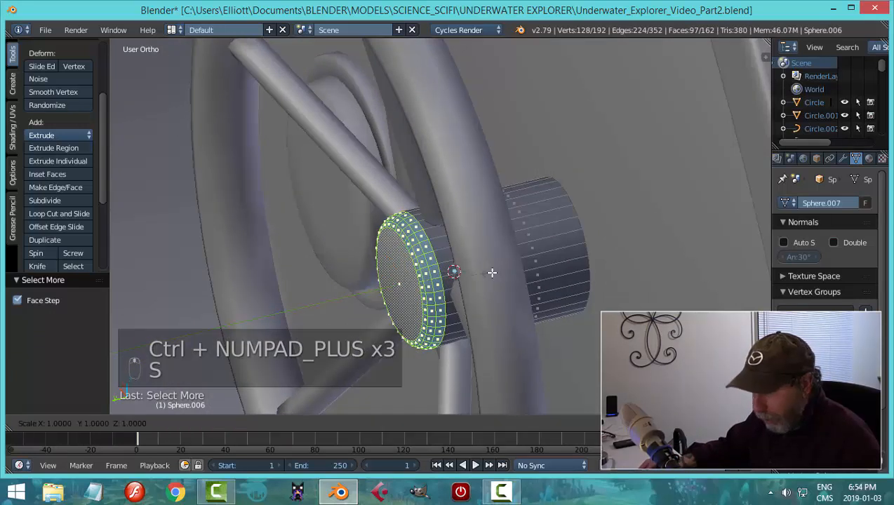
left_click(445, 273)
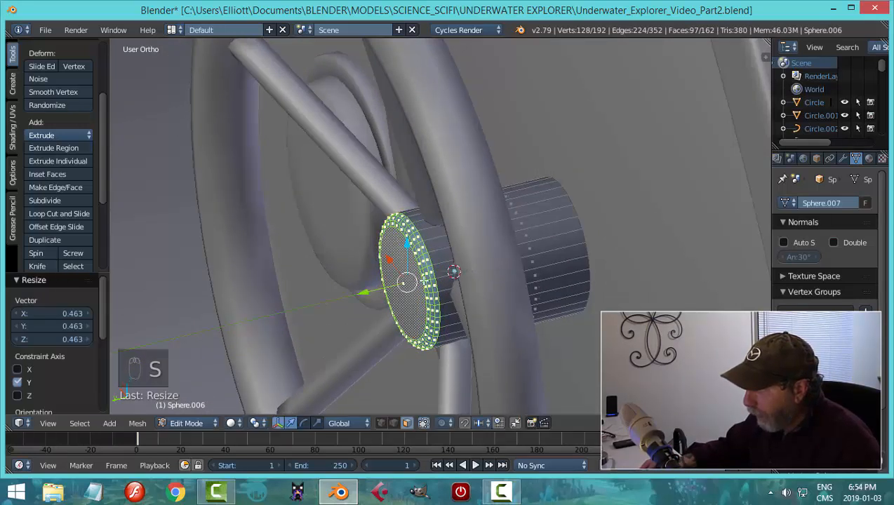
left_click_drag(370, 290, 383, 289)
key("a")
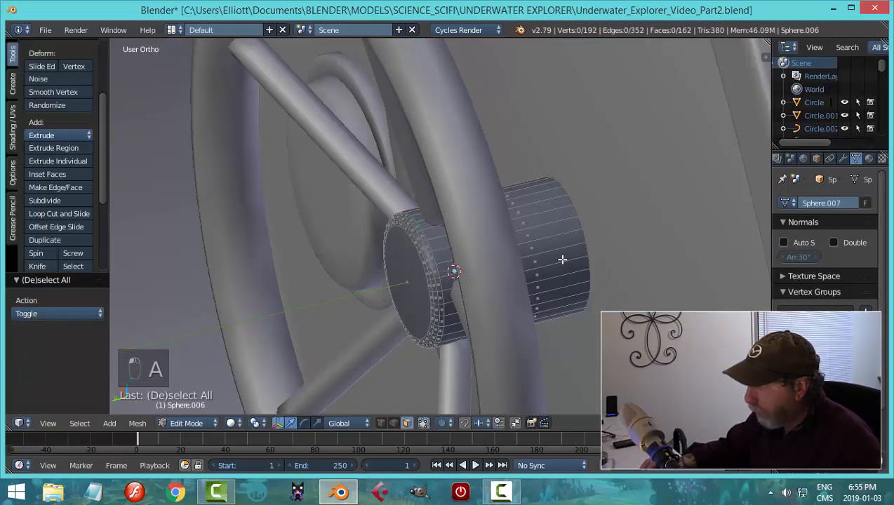
Add one edge loop around the rear part of the hub, slide it toward the wheel rim, and deselect it
scroll(526, 268, "up", 6)
scroll(524, 270, "down", 6)
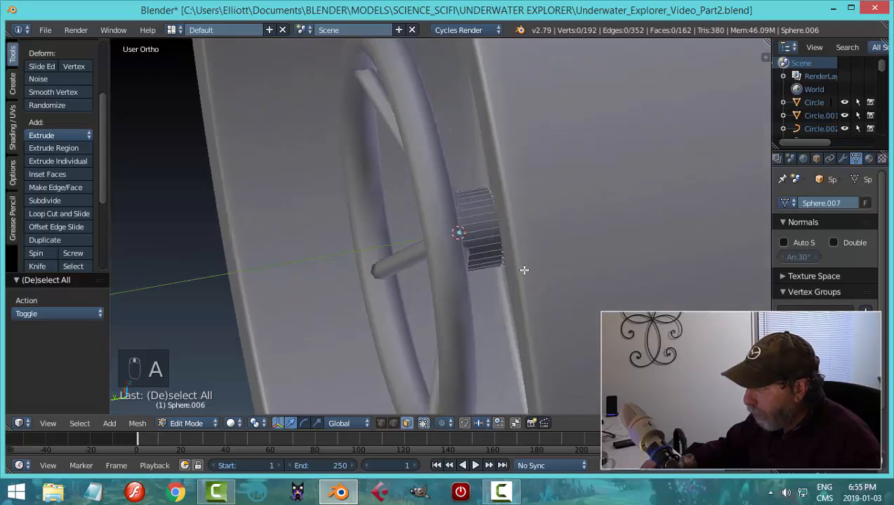
key("ctrl+r")
left_click(485, 240)
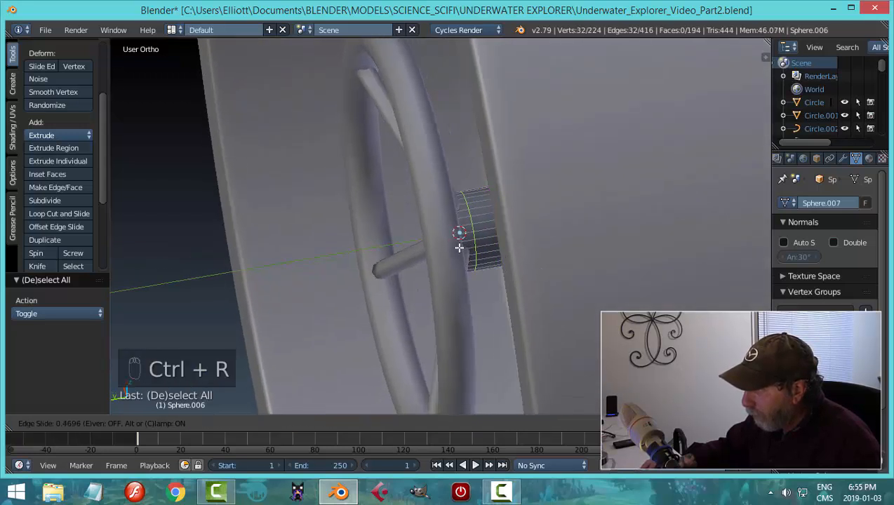
left_click(459, 247)
key("a")
Select the ring of faces behind the new hub loop, extrude it, and shrink it inward along its normals to form a narrower shaft
scroll(506, 246, "down", 2)
key("ctrl+Tab")
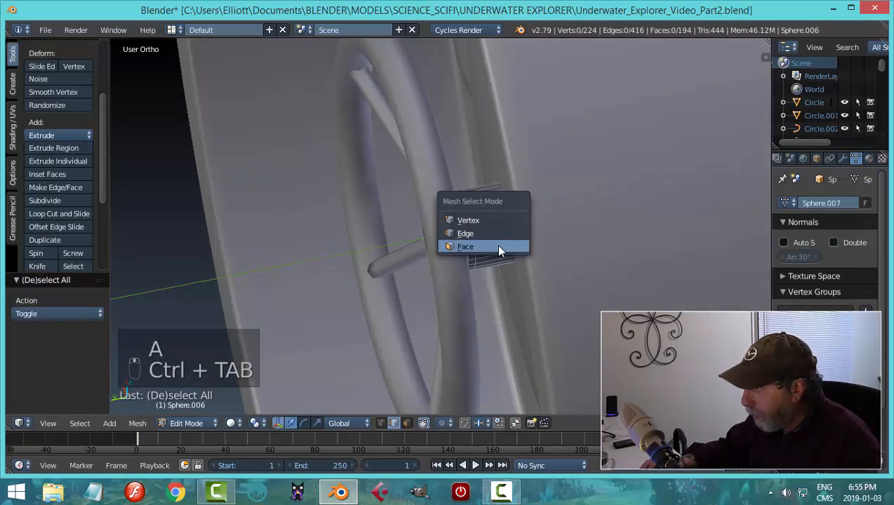
left_click(499, 247)
right_click(489, 216, "alt")
middle_click_drag(489, 216, 498, 265)
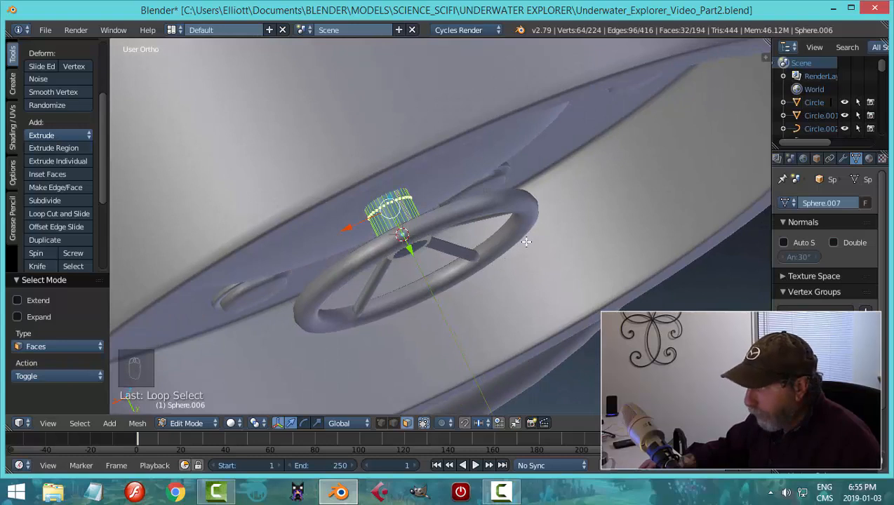
key("e")
key("alt+s")
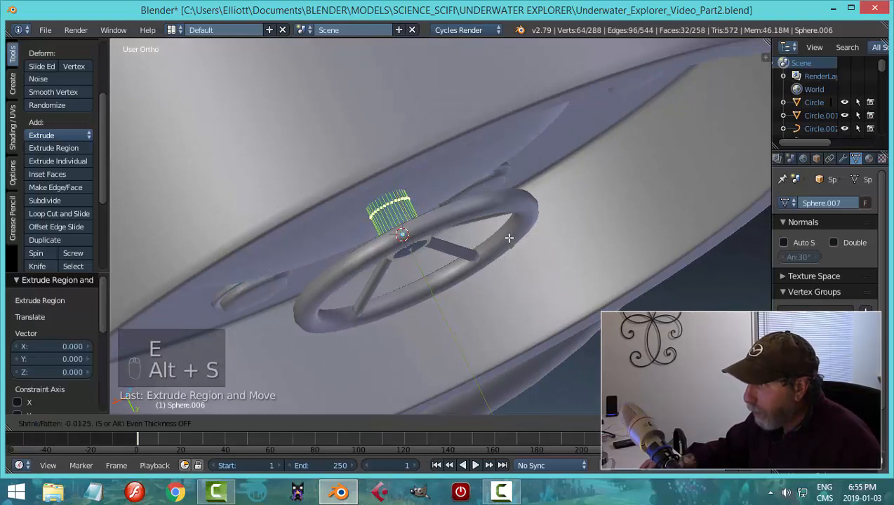
left_click(489, 230)
middle_click_drag(475, 280, 337, 205)
scroll(448, 239, "up", 3)
key("a")
In edge selection mode, bevel the hub's rear outer edge loop by about 0.009 with 2 segments, and deselect it
middle_click_drag(489, 241, 411, 262)
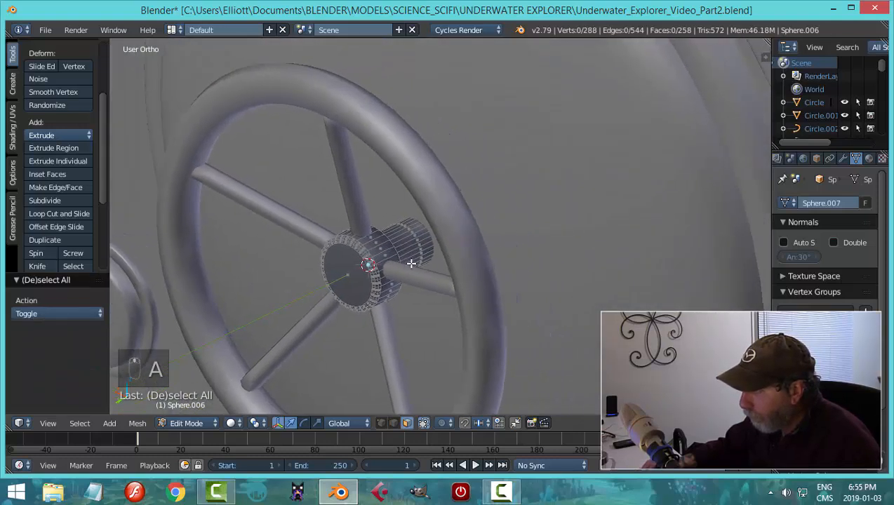
key("ctrl+Tab")
left_click(378, 246)
scroll(412, 259, "up", 3)
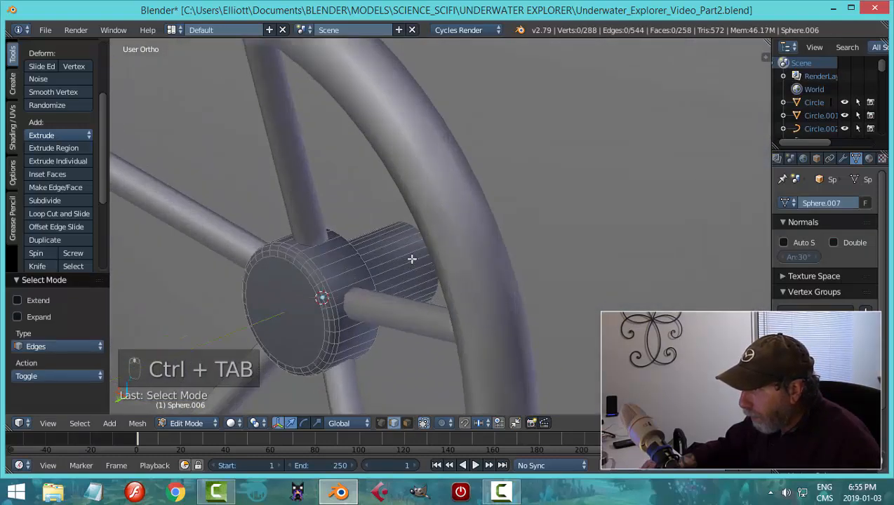
right_click(364, 257, "alt")
key("ctrl+b")
key("ctrl+b")
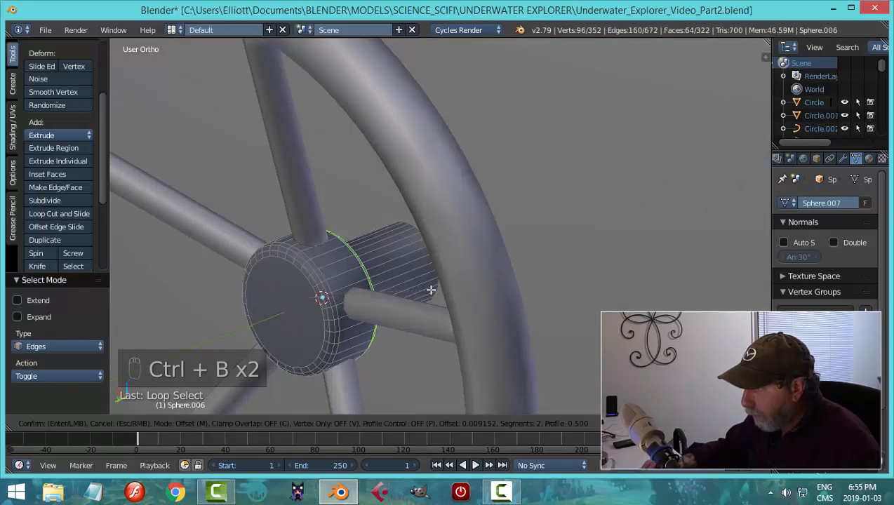
left_click(430, 290)
key("a")
Add two edge loops around the hub's rear shaft, sliding the first toward the hub's step, and leave mesh editing
middle_click_drag(431, 290, 464, 278)
key("ctrl+r")
left_click(447, 282)
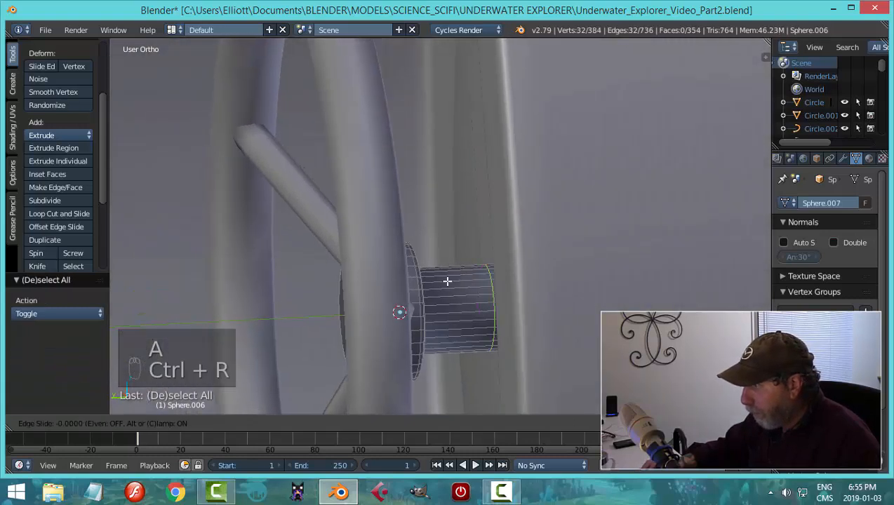
left_click(397, 285)
middle_click_drag(452, 285, 477, 287)
key("ctrl+r")
left_click(494, 283)
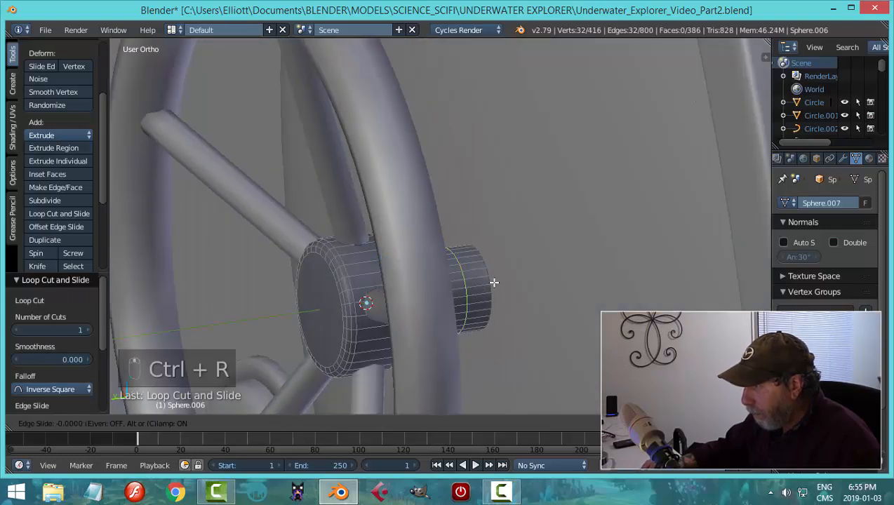
left_click(504, 282)
key("Tab")
scroll(411, 270, "down", 5)
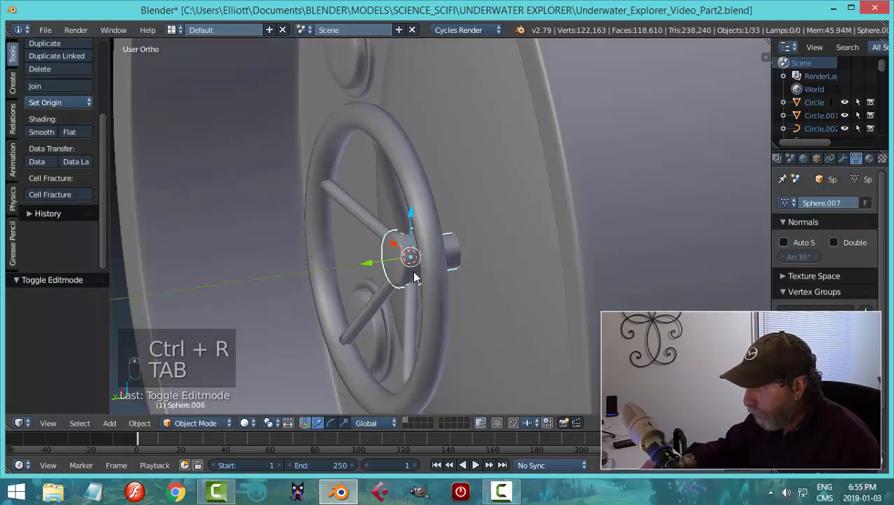
Select the wheel rim, spokes and hub together and move them -0.020 along Y toward the hatch
scroll(476, 267, "up", 3)
scroll(463, 277, "down", 5)
key("a")
key("a")
mouse_move(401, 270)
middle_mouse_down()
mouse_move(544, 248)
mouse_move(568, 290)
mouse_move(584, 268)
mouse_move(540, 272)
mouse_move(537, 297)
mouse_move(563, 309)
middle_mouse_up()
scroll(449, 284, "up", 2)
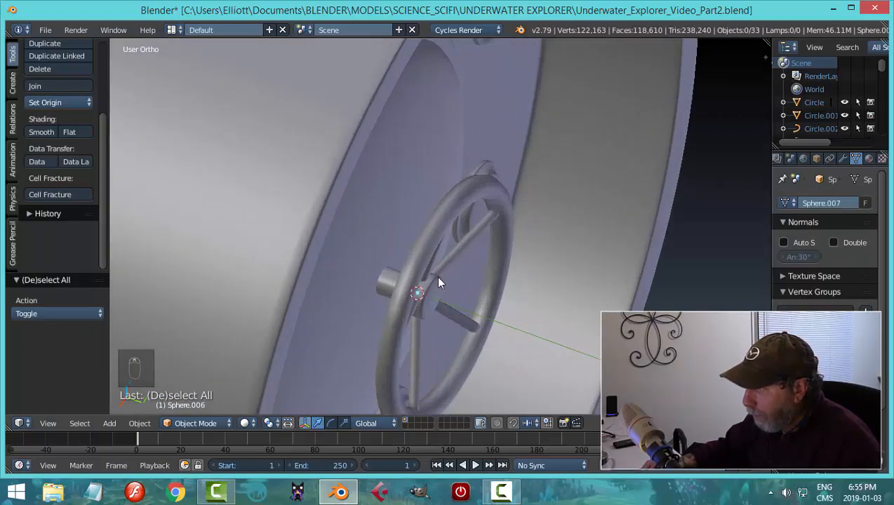
scroll(438, 279, "down", 4)
mouse_move(438, 281)
middle_mouse_down()
mouse_move(441, 249)
mouse_move(465, 245)
middle_mouse_up()
right_click(419, 225)
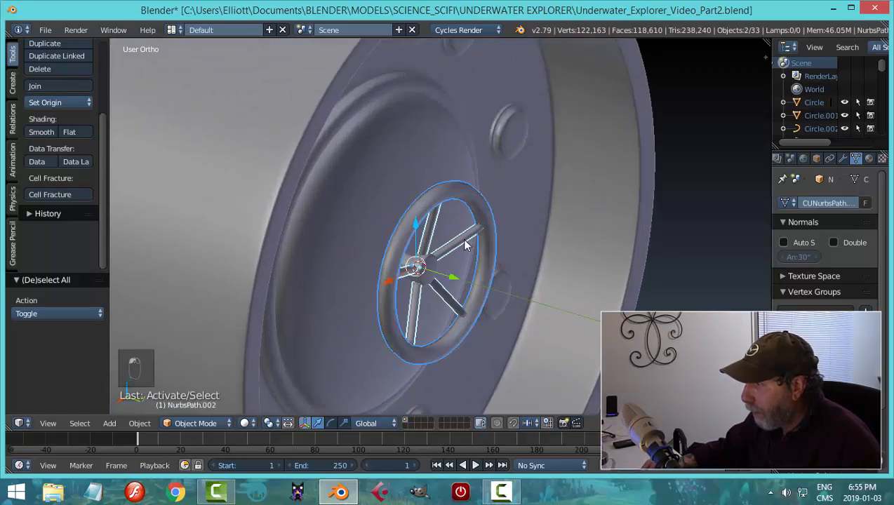
right_click(429, 260, "shift")
left_click_drag(461, 277, 450, 273)
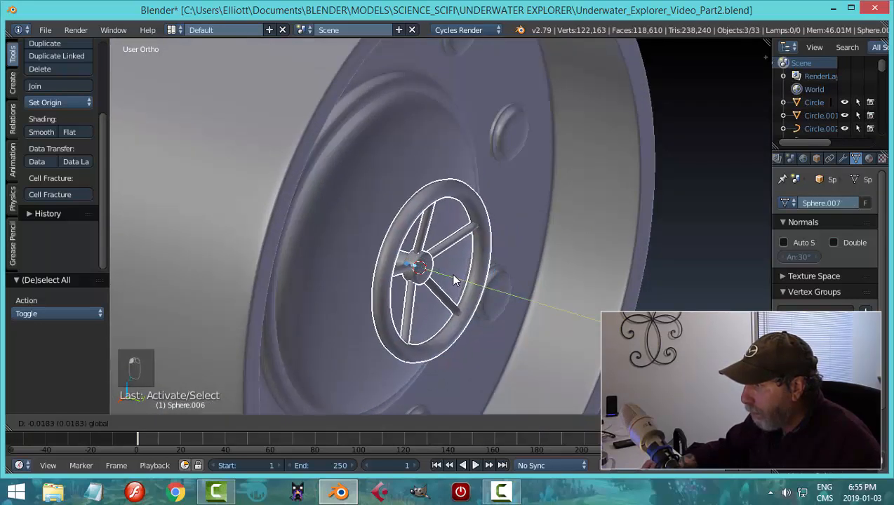
Deselect the handwheel parts and save the blend file
scroll(511, 274, "down", 8)
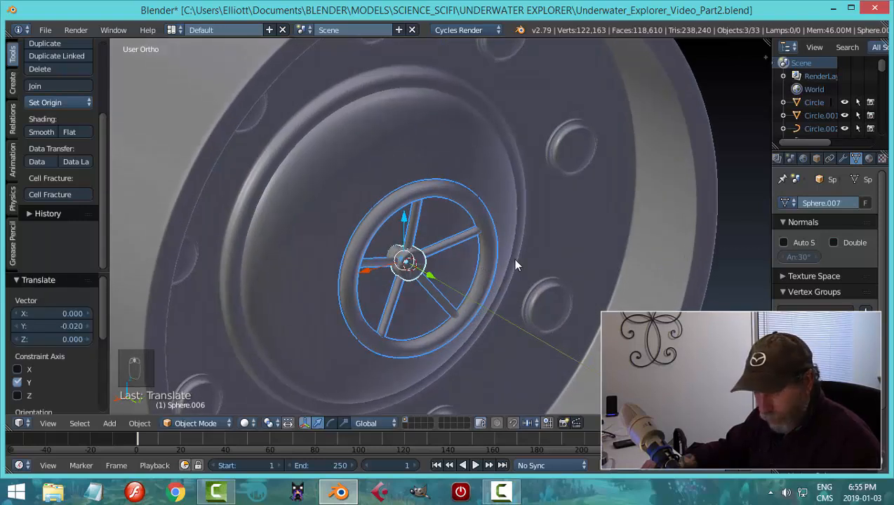
key("a")
mouse_move(515, 263)
middle_mouse_down()
mouse_move(447, 224)
mouse_move(515, 260)
mouse_move(523, 259)
mouse_move(510, 229)
mouse_move(558, 249)
mouse_move(527, 260)
middle_mouse_up()
key("ctrl+s")
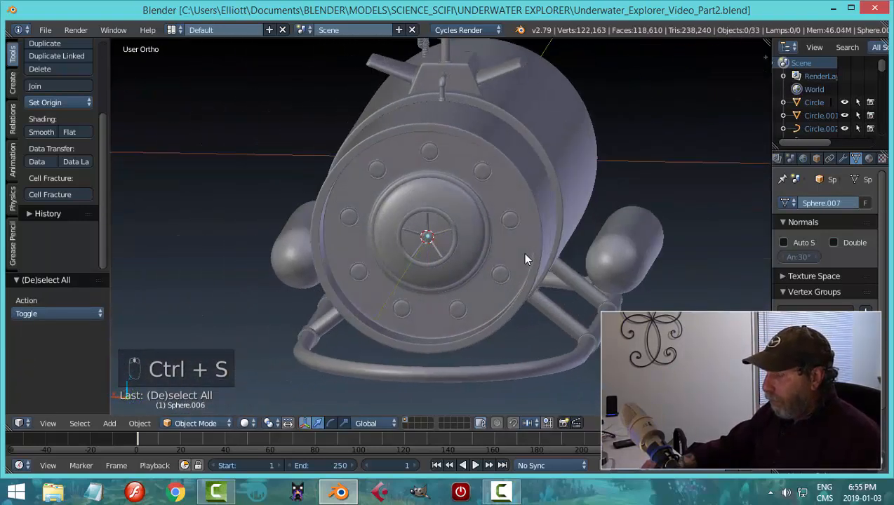
Check the hatch dome and handwheel from the side, leave everything deselected, and save the file again
scroll(510, 253, "up", 5)
middle_click_drag(467, 245, 437, 276)
right_click(437, 273)
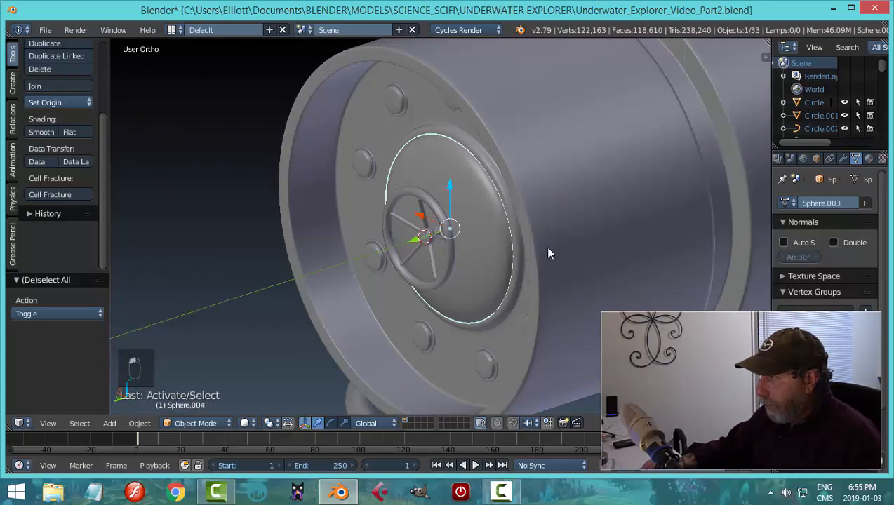
mouse_move(550, 251)
middle_mouse_down()
mouse_move(577, 261)
mouse_move(688, 261)
mouse_move(712, 245)
mouse_move(595, 251)
middle_mouse_up()
key("a")
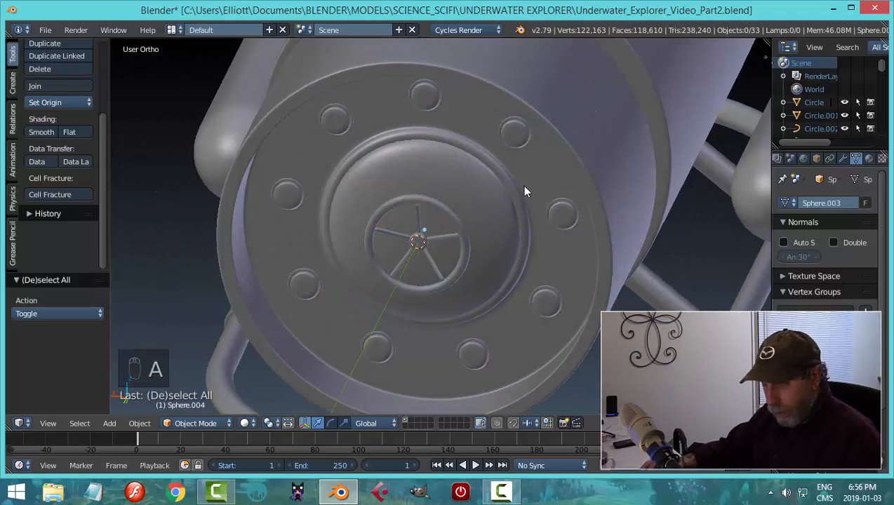
key("ctrl+s")
Select the main hull body, open its mesh for editing, and clear the existing edge selection
scroll(523, 186, "up", 3)
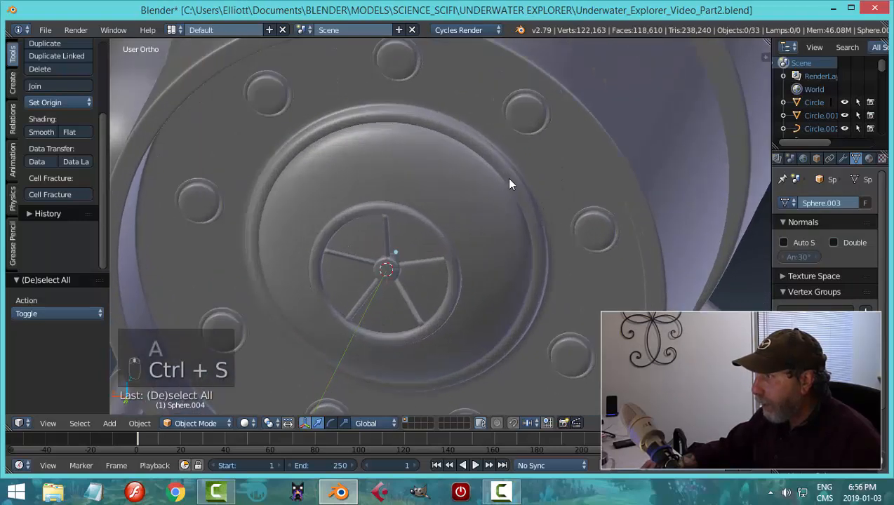
right_click(412, 128)
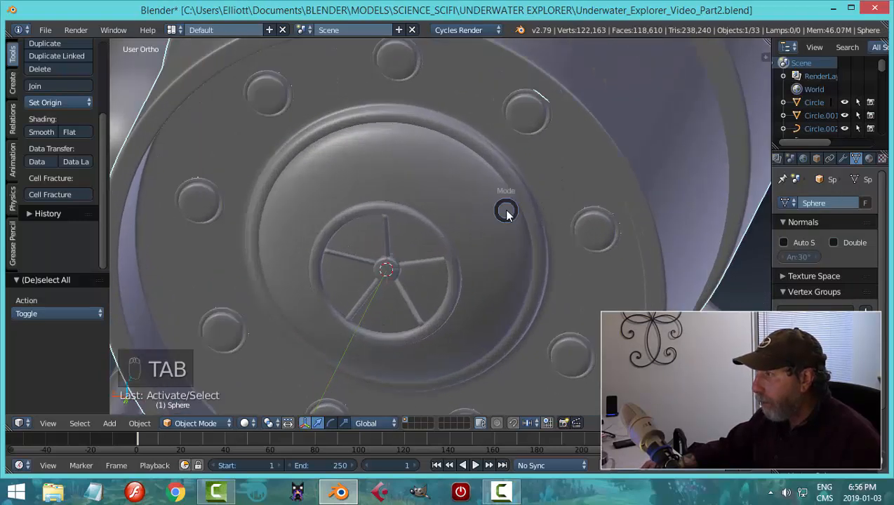
left_click(561, 213)
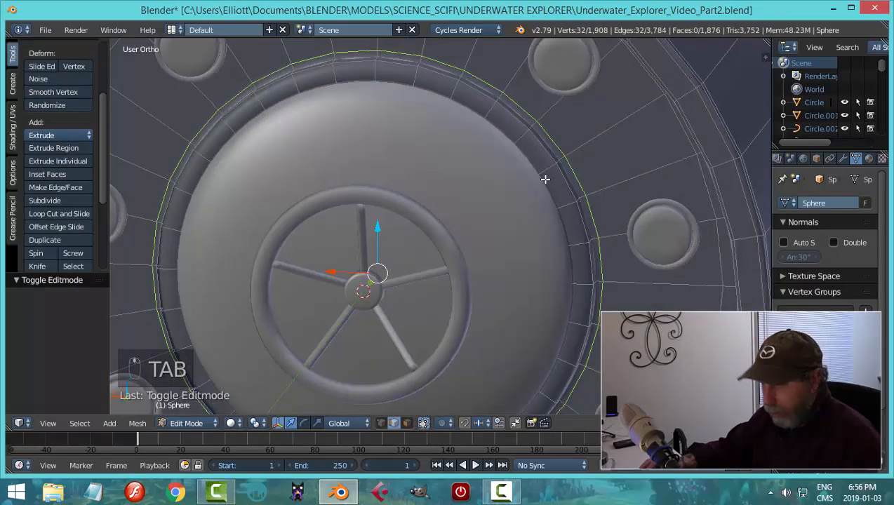
key("a")
key("a")
scroll(545, 180, "up", 5)
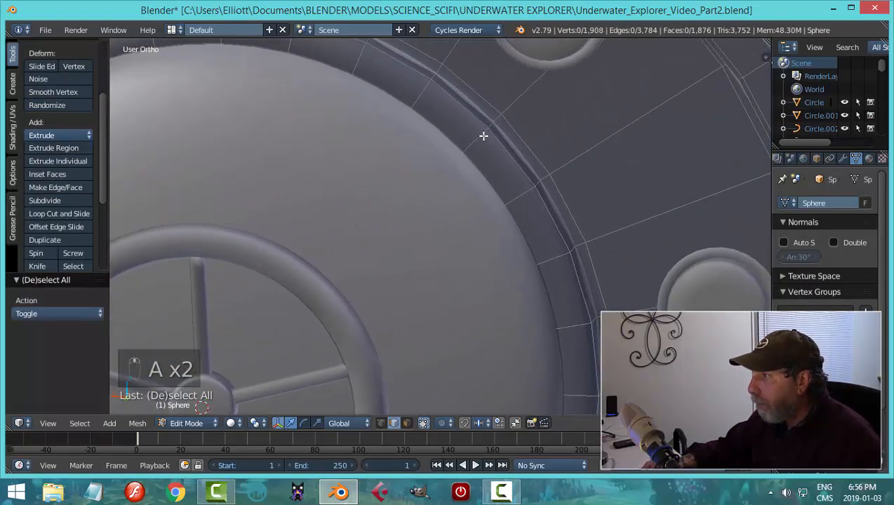
Add two edge loops in the band around the hatch dome, one against the dome and one slid toward the outer rim
key("ctrl+r")
left_click(477, 144)
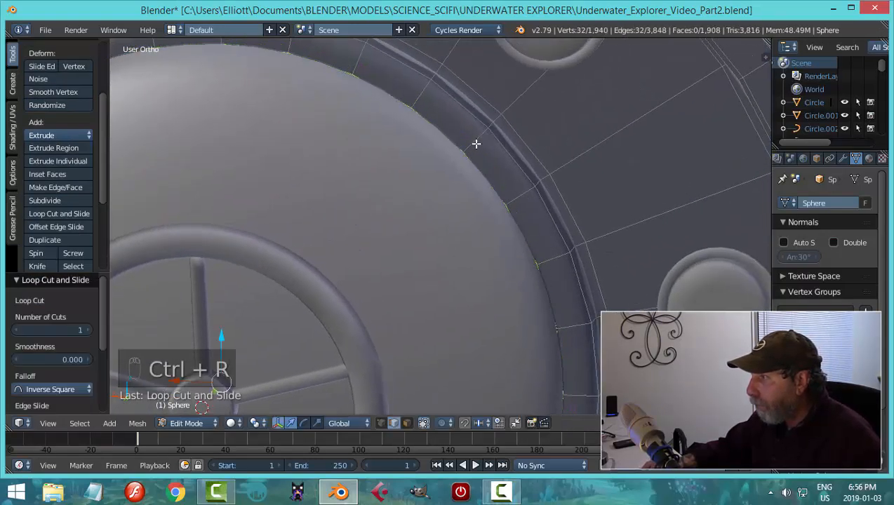
key("ctrl+r")
left_click(476, 142)
left_click(482, 134)
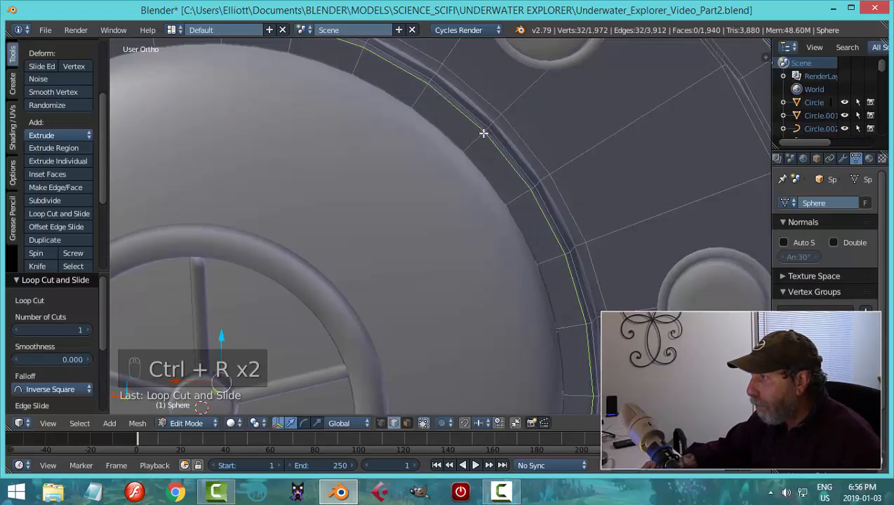
Add two more edge loops along the raised rim around the hatch dome to tighten its edges, and leave mesh editing
middle_click_drag(538, 163, 511, 174)
key("ctrl+r")
left_click(511, 129)
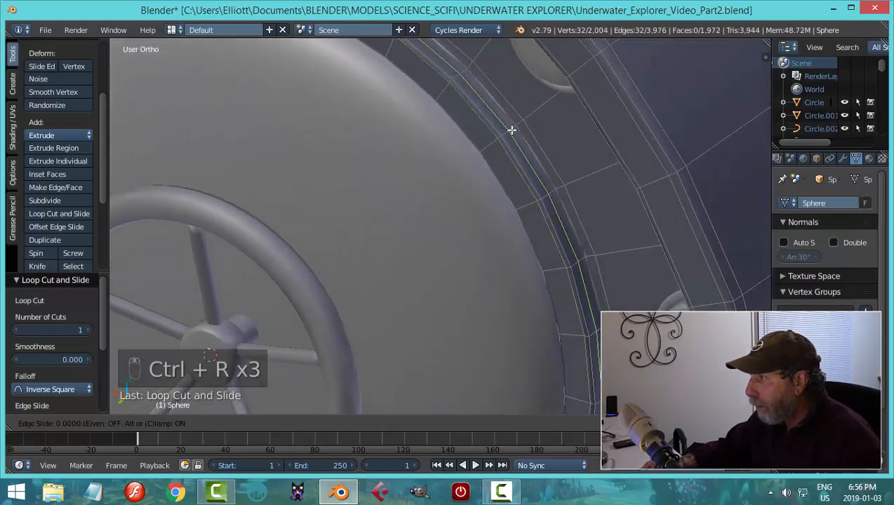
left_click(516, 124)
key("ctrl+r")
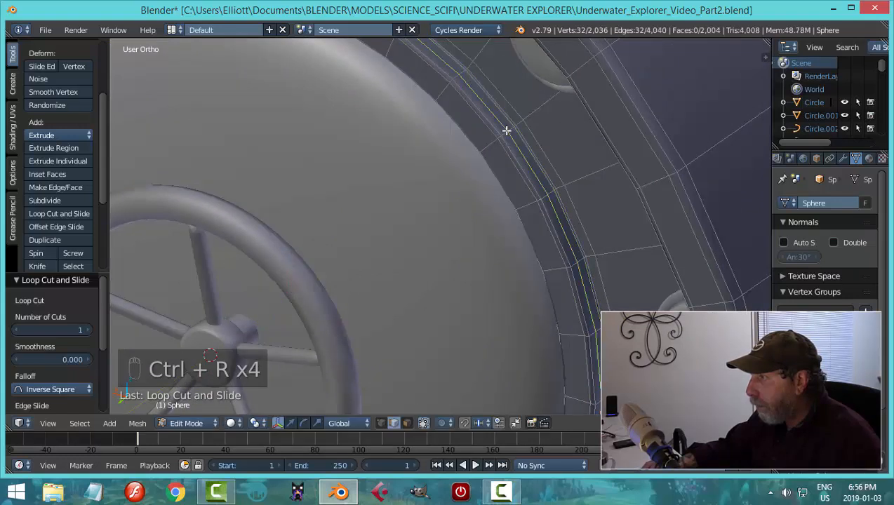
left_click(505, 132)
left_click(504, 136)
key("Tab")
scroll(461, 184, "down", 5)
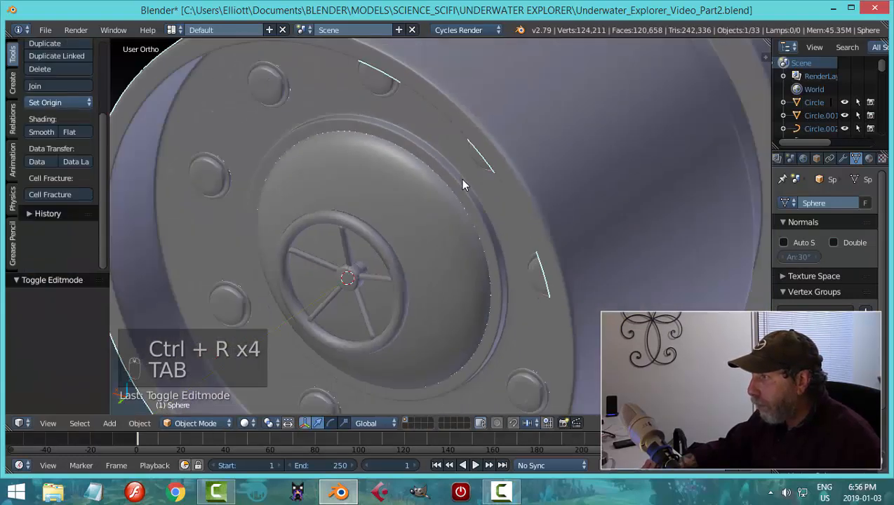
Select the hatch dome, scale it uniformly to 0.973, and clear the selection
key("a")
key("a")
mouse_move(435, 204)
middle_mouse_down()
mouse_move(488, 162)
mouse_move(546, 163)
mouse_move(570, 179)
mouse_move(512, 186)
mouse_move(434, 170)
mouse_move(466, 224)
mouse_move(487, 205)
mouse_move(450, 226)
mouse_move(546, 239)
mouse_move(521, 249)
middle_mouse_up()
key("s")
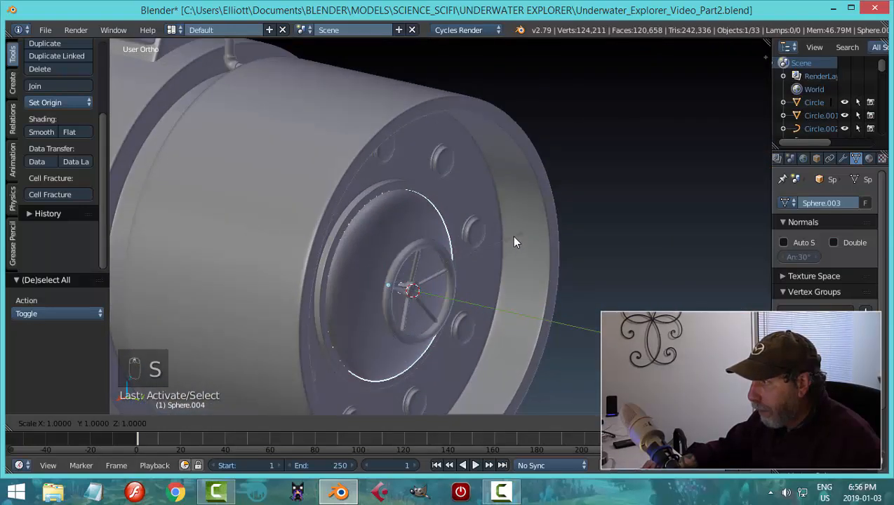
left_click(507, 235)
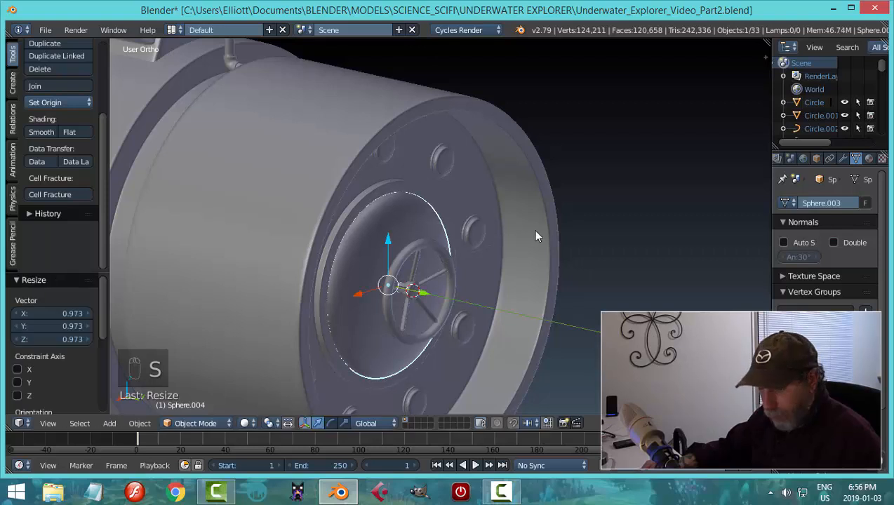
key("a")
Select the hatch dome again and flatten it along the Y axis to about 0.89
mouse_move(534, 237)
middle_mouse_down()
mouse_move(486, 235)
mouse_move(539, 240)
middle_mouse_up()
right_click(424, 227)
mouse_move(424, 227)
middle_mouse_down()
mouse_move(499, 229)
mouse_move(483, 228)
mouse_move(542, 268)
middle_mouse_up()
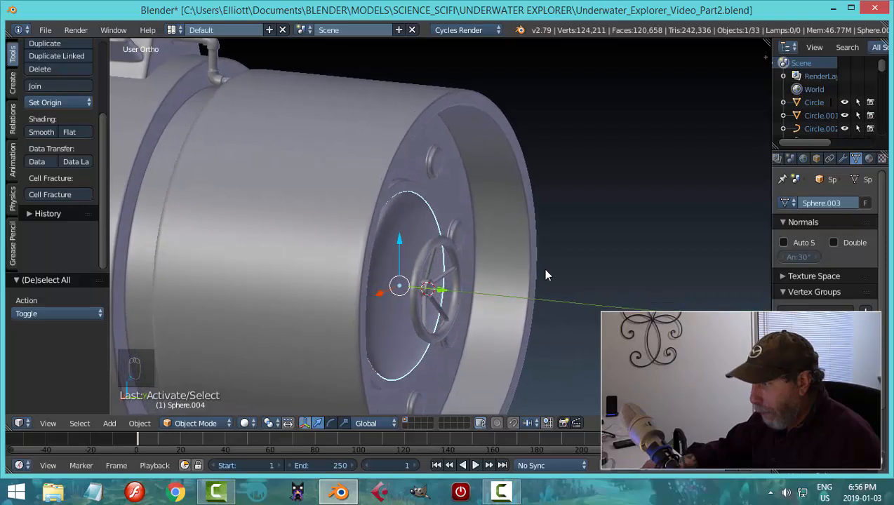
key("s")
key("y")
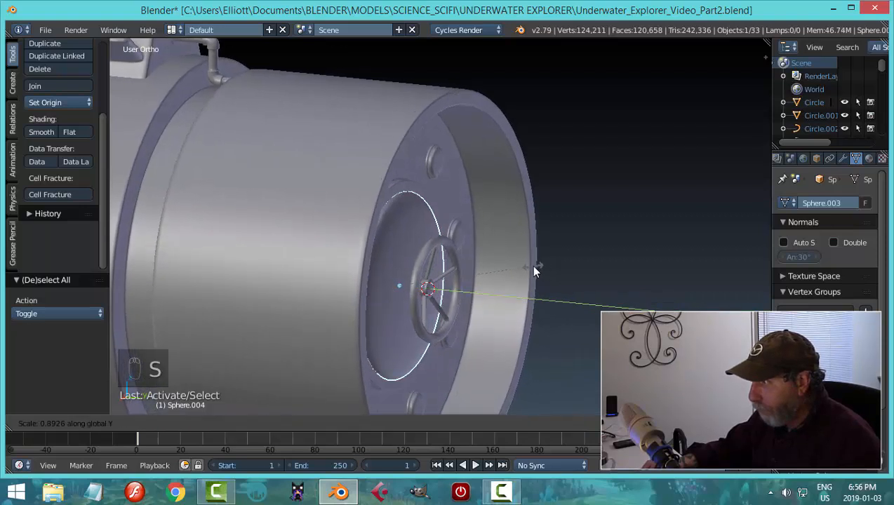
left_click(532, 264)
Deselect the dome, check it up close within the rim, and save the file over the existing version
key("a")
mouse_move(590, 257)
middle_mouse_down()
mouse_move(601, 251)
mouse_move(478, 254)
middle_mouse_up()
scroll(477, 253, "up", 9)
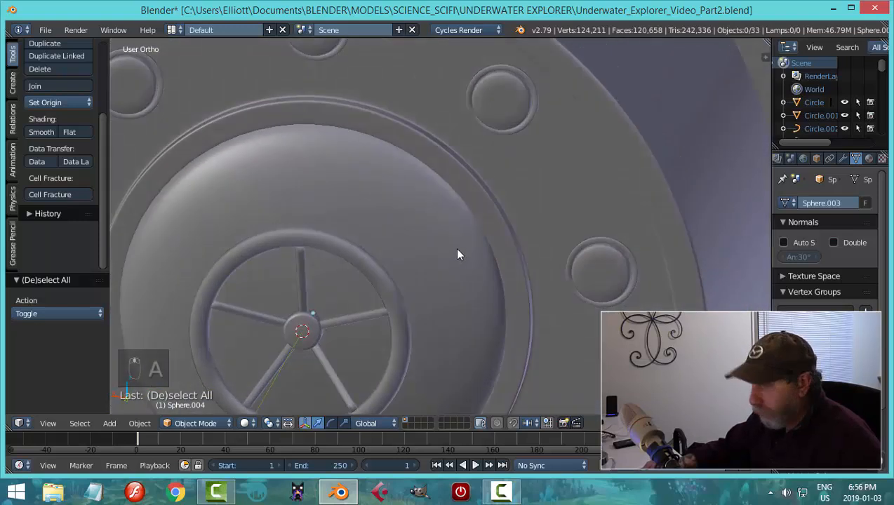
key("ctrl+s")
left_click(457, 253)
scroll(474, 261, "down", 1)
scroll(473, 256, "down", 3)
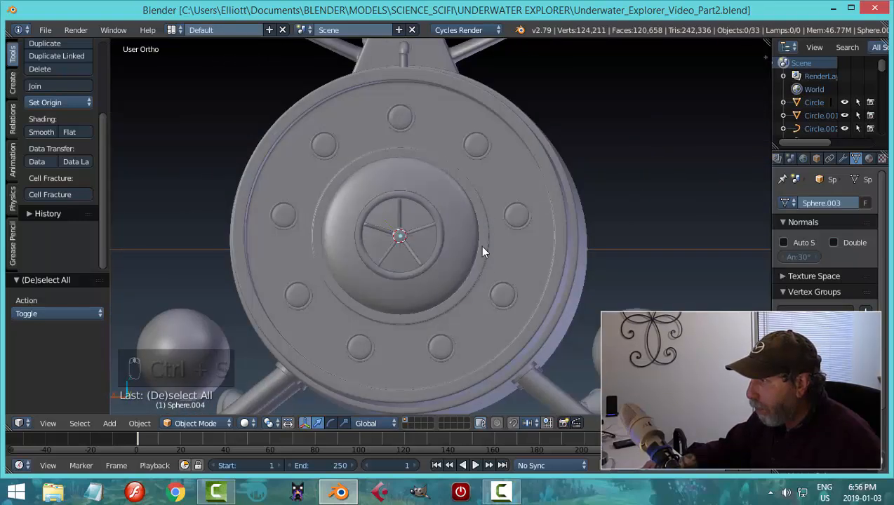
Select the main hull body, open its mesh for editing, and clear the existing edge selection
mouse_move(459, 231)
middle_mouse_down()
mouse_move(534, 262)
mouse_move(522, 243)
mouse_move(491, 259)
mouse_move(491, 227)
mouse_move(441, 199)
middle_mouse_up()
scroll(440, 199, "up", 1)
right_click(484, 160)
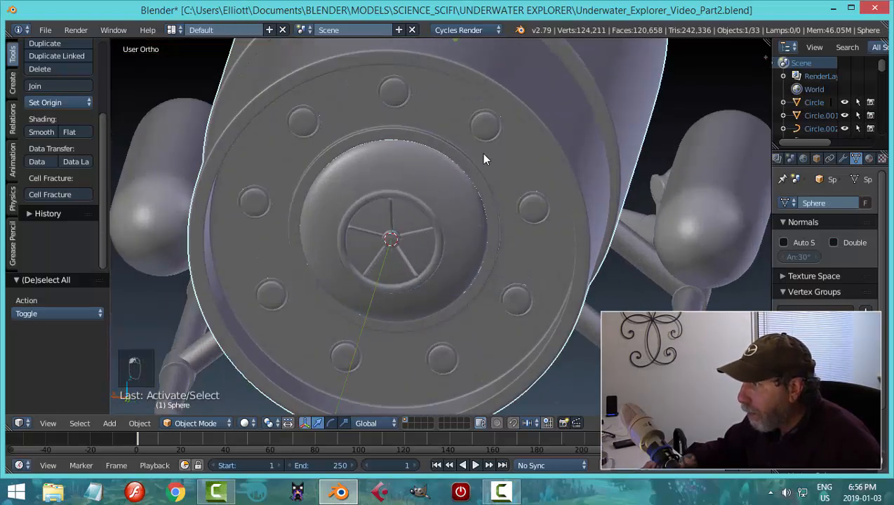
key("Tab")
left_click(568, 185)
scroll(449, 169, "up", 1)
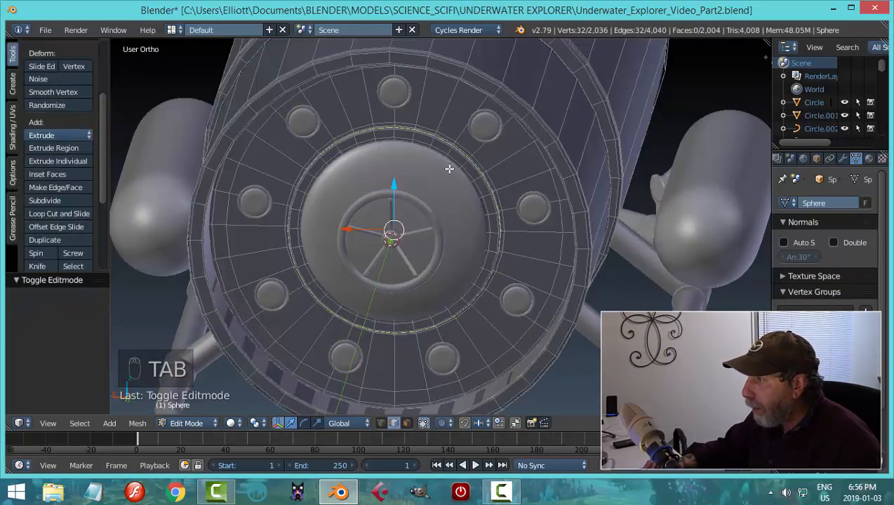
middle_click_drag(465, 192, 468, 182)
key("a")
key("a")
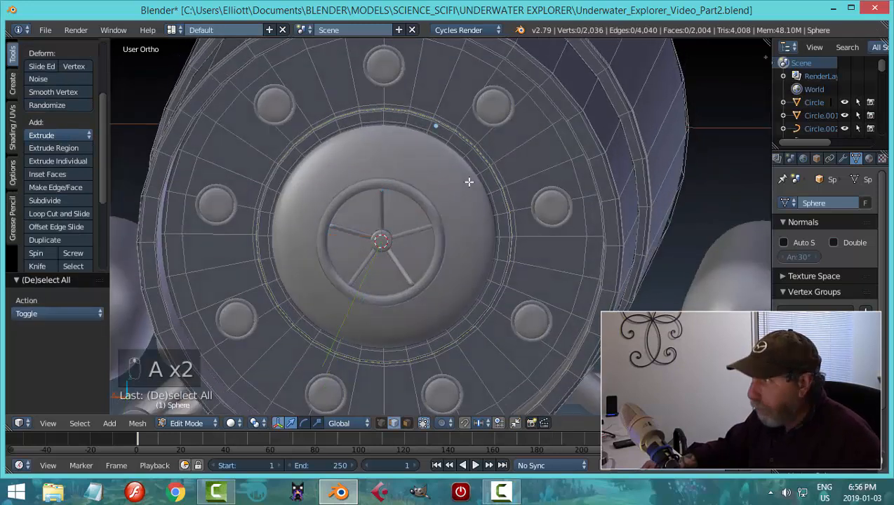
Select the rim's inner edge loop around the hatch dome, snap the 3D cursor to it, and switch to the back view
left_click(428, 134, "alt")
scroll(484, 124, "down", 3)
mouse_move(484, 123)
middle_mouse_down()
mouse_move(489, 205)
mouse_move(487, 193)
mouse_move(496, 198)
middle_mouse_up()
key("shift+s")
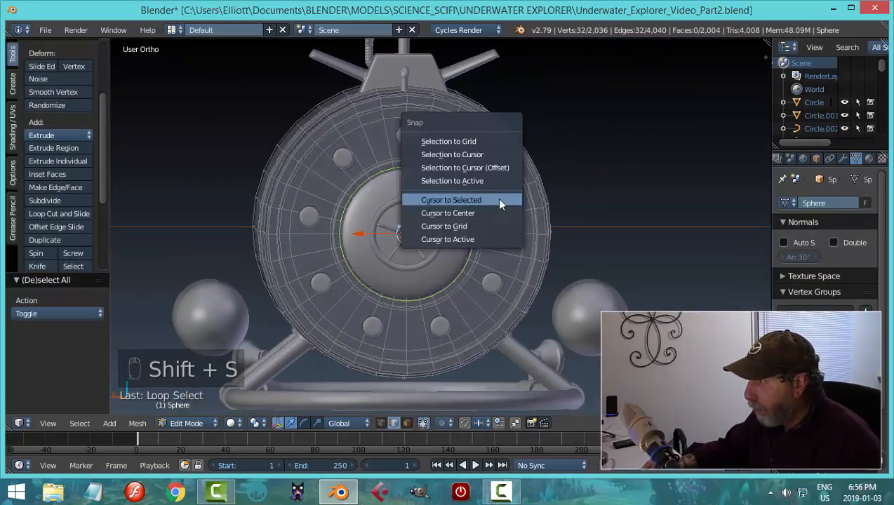
left_click(497, 197)
key("ctrl+KP_1")
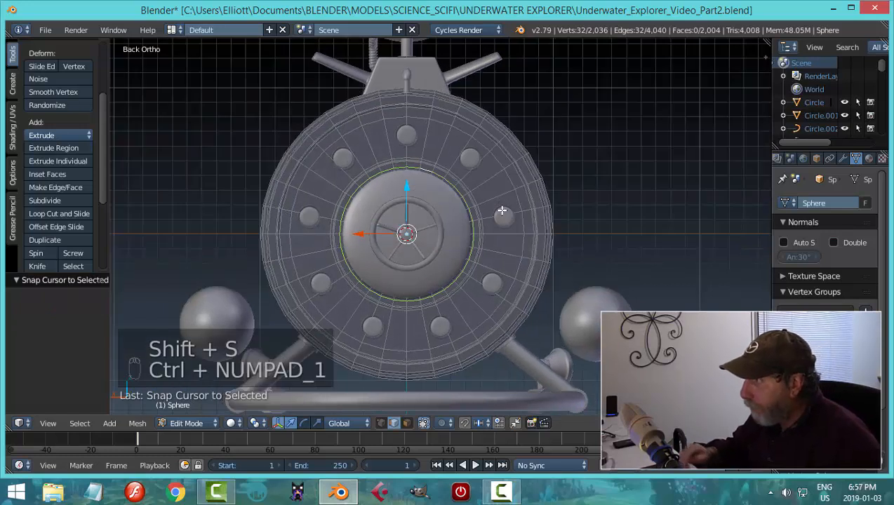
scroll(484, 204, "up", 4)
scroll(498, 202, "down", 2)
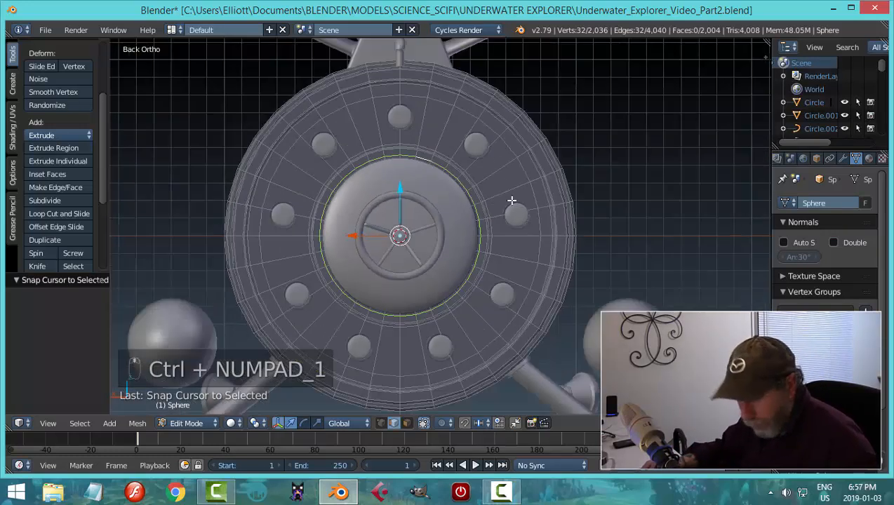
Duplicate the selected edge loop in place, separate it into its own object, and return to Object Mode
key("shift+d")
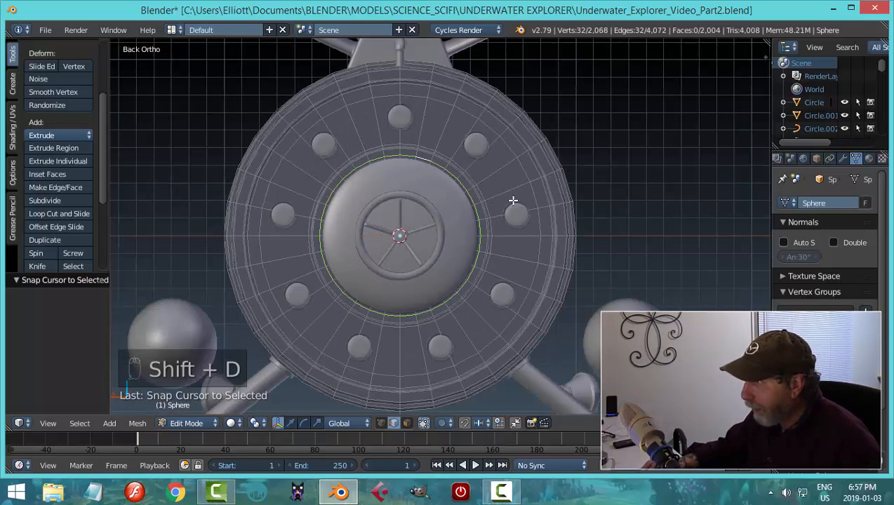
right_click(513, 200)
key("p")
left_click(513, 200)
key("Tab")
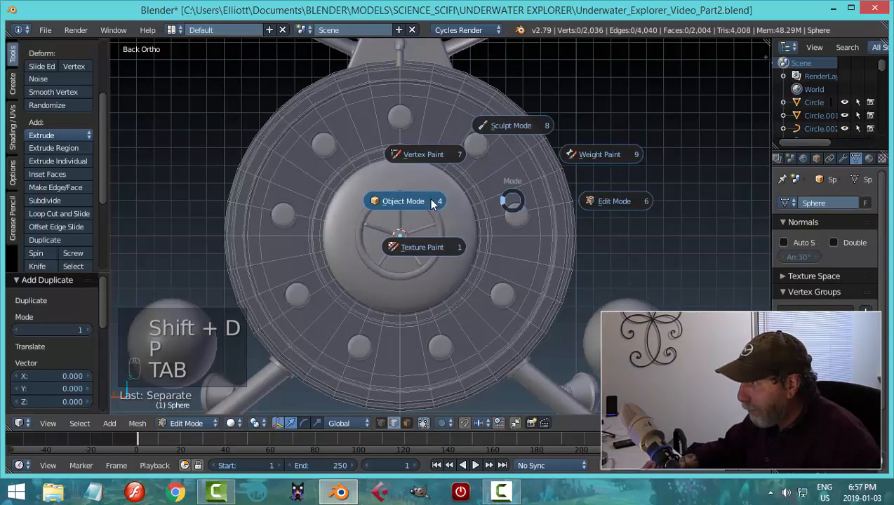
left_click(434, 200)
Set the hatch dome's origin to its geometry and hide the dome to expose the separated loop
right_click(438, 168)
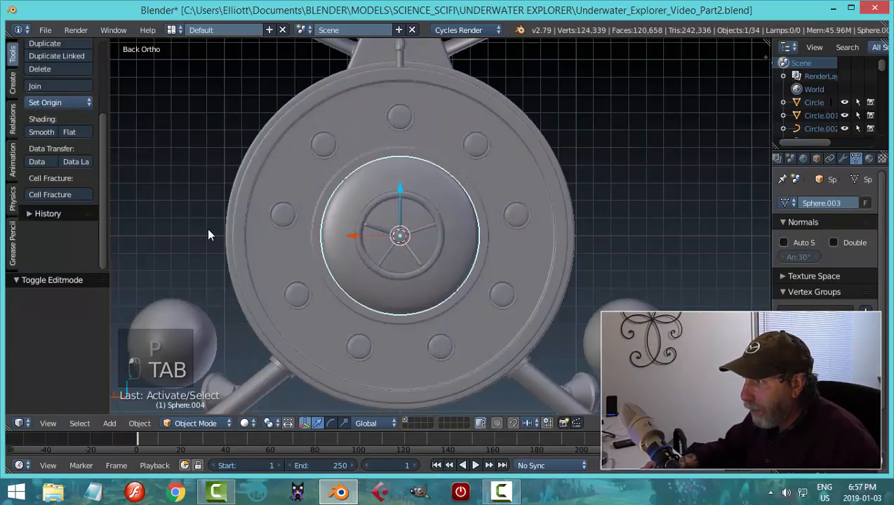
left_click(60, 102)
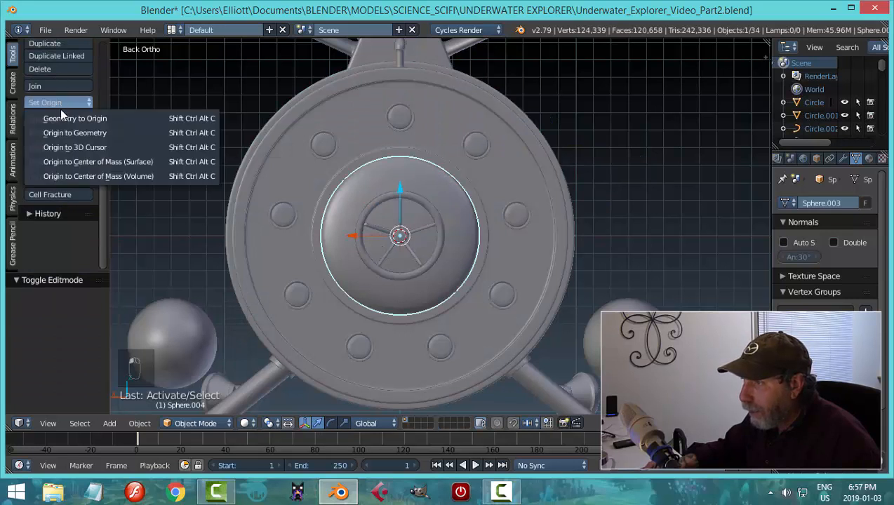
left_click(126, 132)
left_click_drag(400, 189, 399, 166)
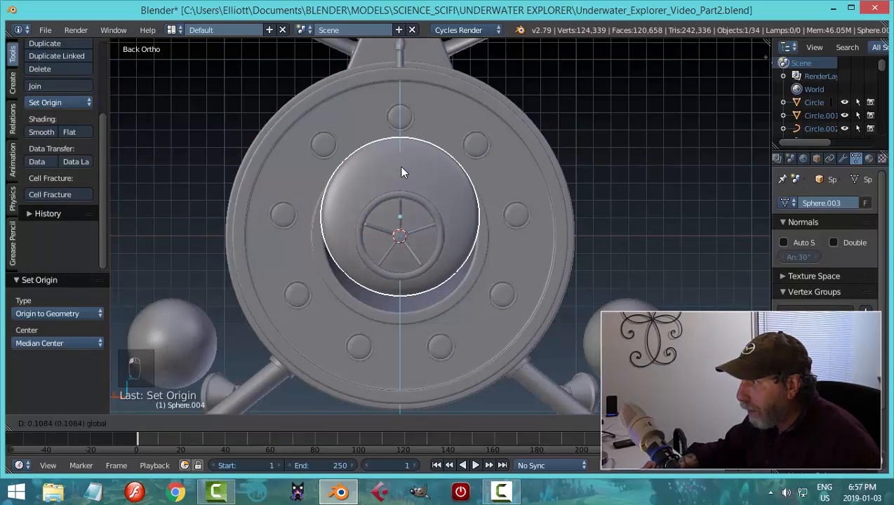
key("ctrl+z")
key("h")
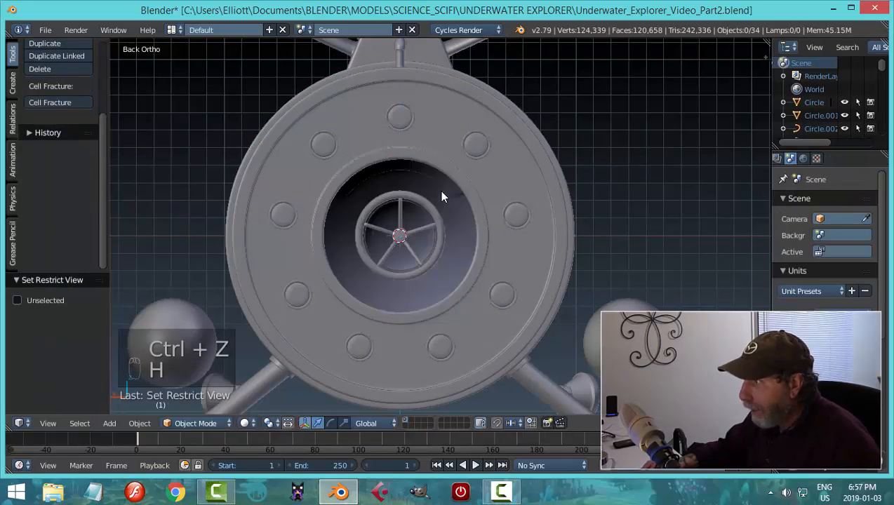
Select the separated edge loop object and set its origin to its geometry
right_click(430, 162)
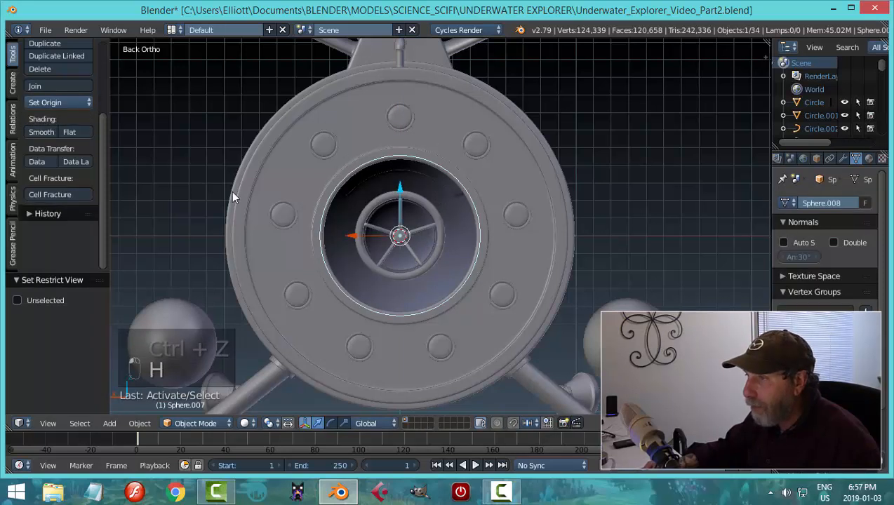
left_click(63, 101)
left_click(70, 132)
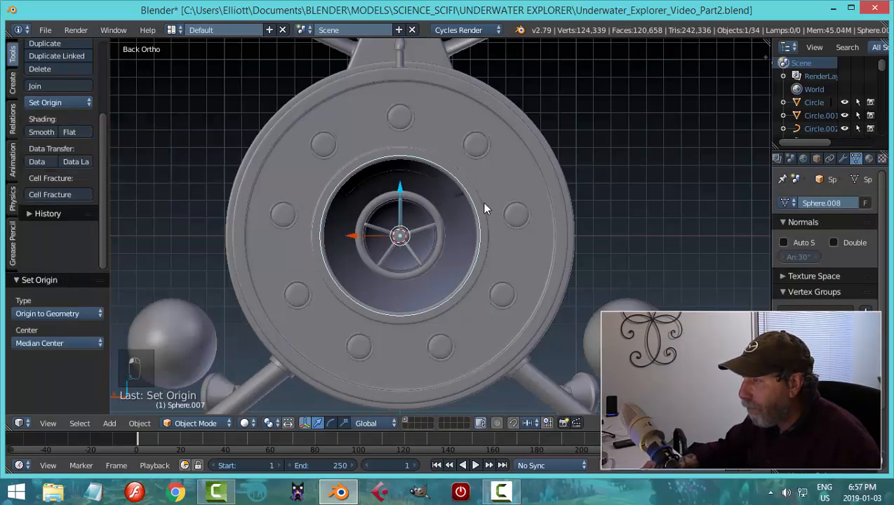
Move the loop up 0.191, scale it to 0.093, and raise it another 0.284 onto the top of the hatch rim
left_click_drag(406, 195, 464, 163)
key("s")
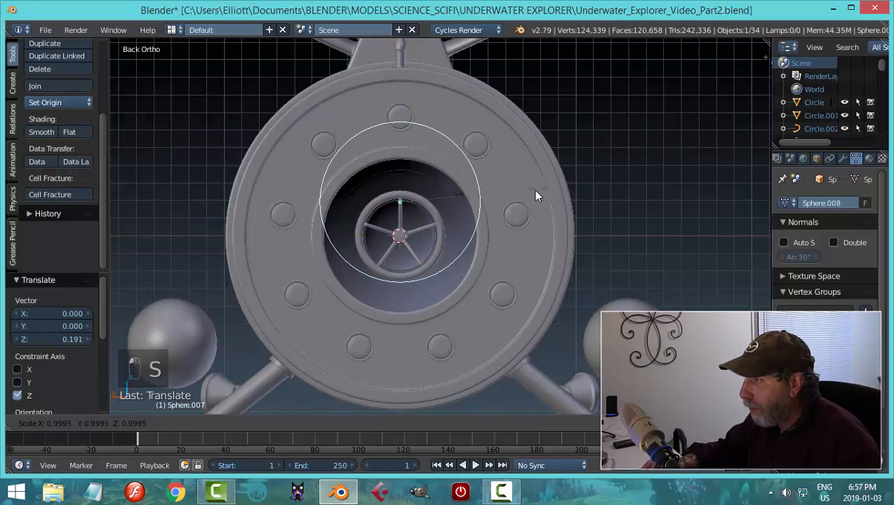
left_click(399, 196)
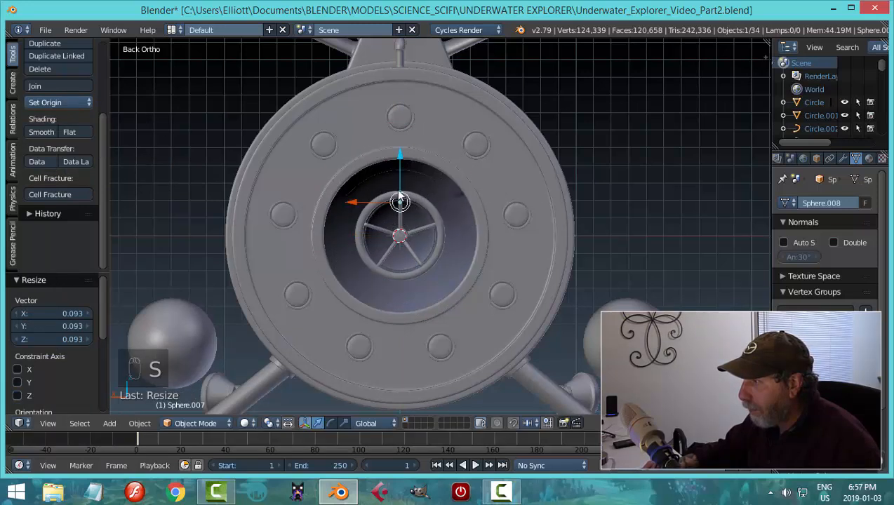
left_click_drag(402, 164, 412, 108)
middle_click_drag(424, 140, 490, 217)
scroll(470, 213, "up", 2)
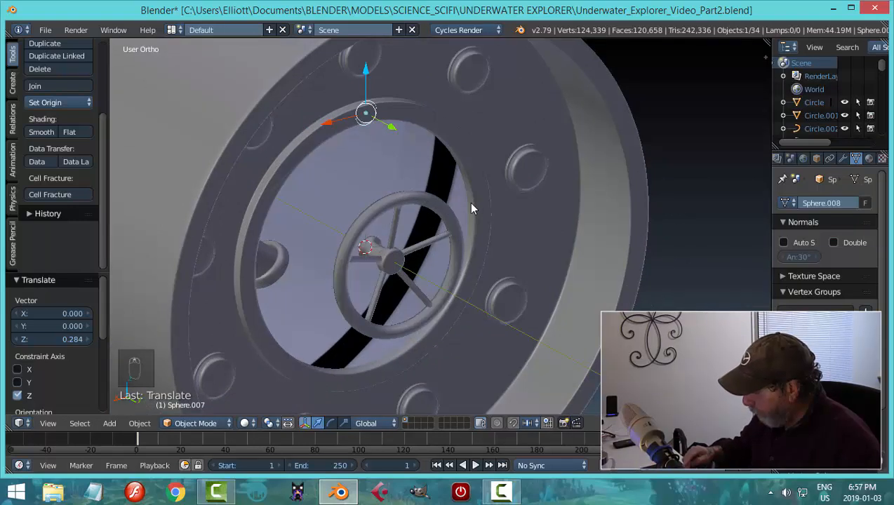
Scale the small circle to about 0.49 in the back view and position it within the raised rim's width
key("ctrl+KP_1")
scroll(468, 202, "up", 3)
middle_click_drag(468, 202, 464, 309, "shift")
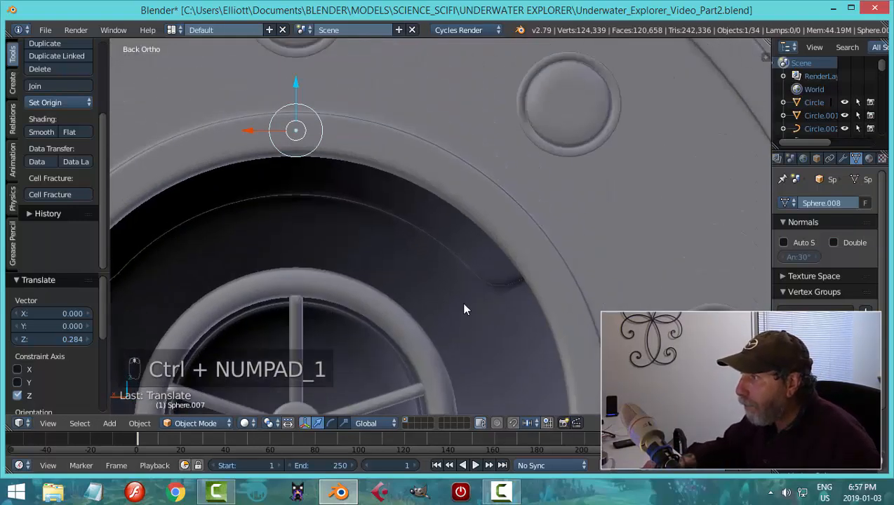
scroll(407, 262, "up", 2)
scroll(427, 224, "up", 2)
key("s")
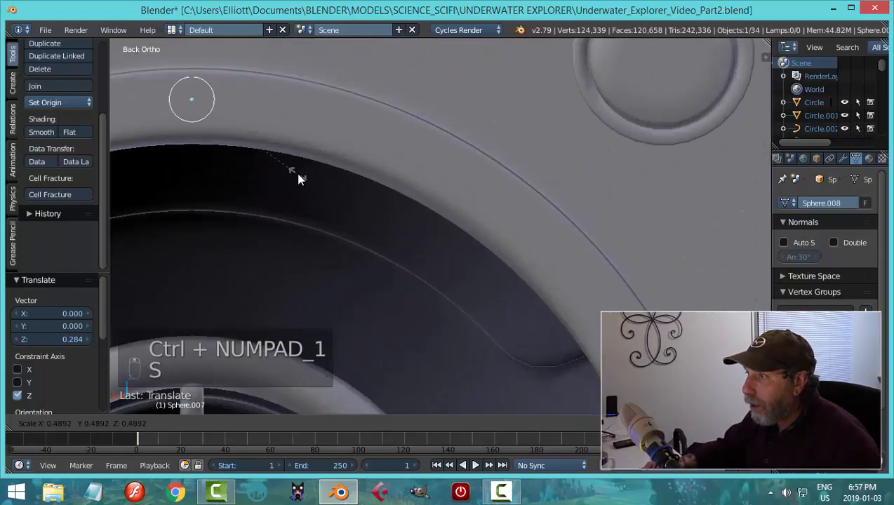
left_click(295, 169)
middle_click_drag(223, 98, 265, 134, "shift")
left_click_drag(240, 89, 240, 90)
Apply the circle's rotation and scale, and scale all of its mesh to 0.878 in Edit Mode
key("ctrl+a")
left_click(432, 157)
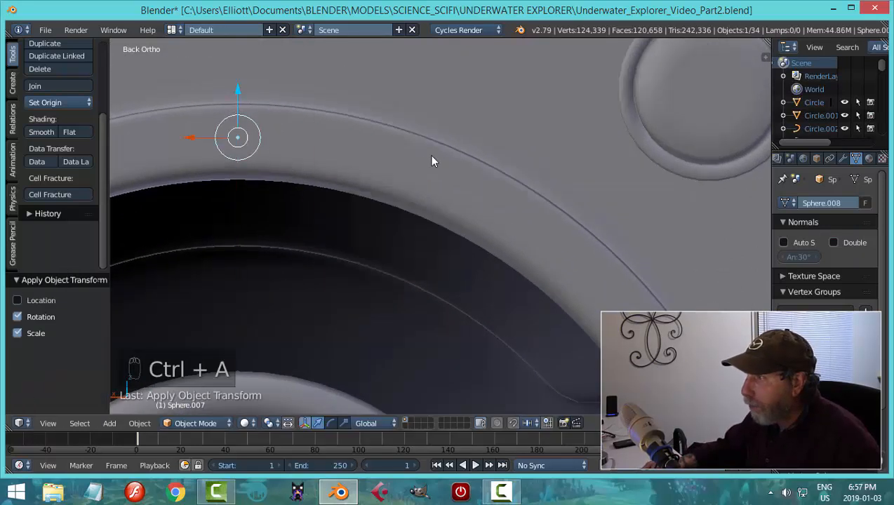
key("Tab")
key("a")
key("a")
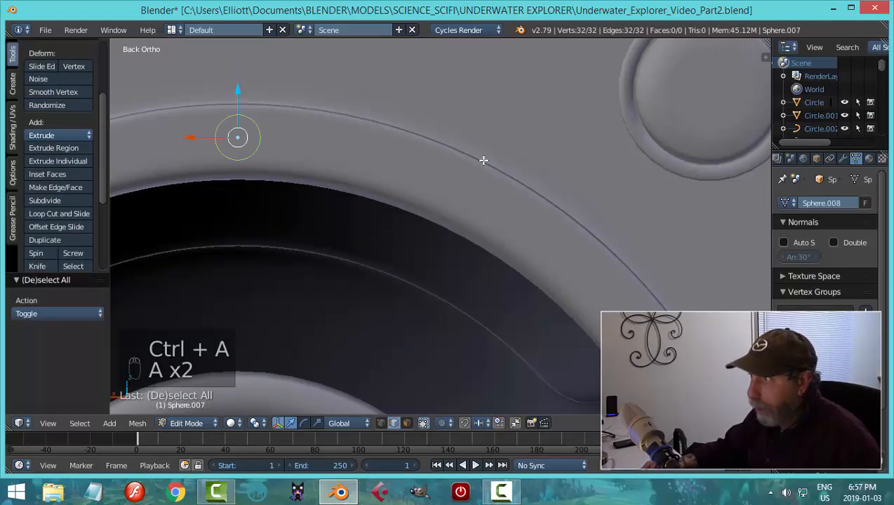
key("s")
left_click(453, 159)
Fill the circle with a face and extrude it 0.005 along the Y axis into a thin disc
scroll(421, 184, "down", 3)
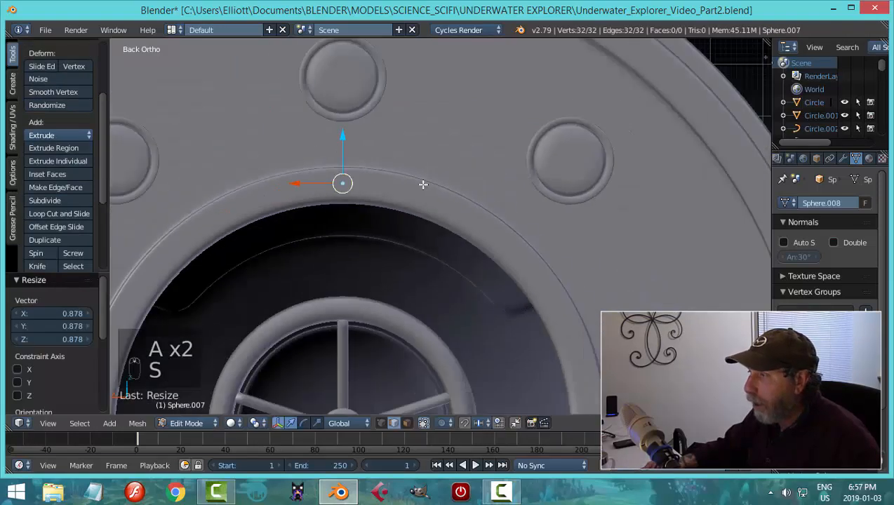
middle_click_drag(421, 184, 566, 211)
key("KP_Decimal")
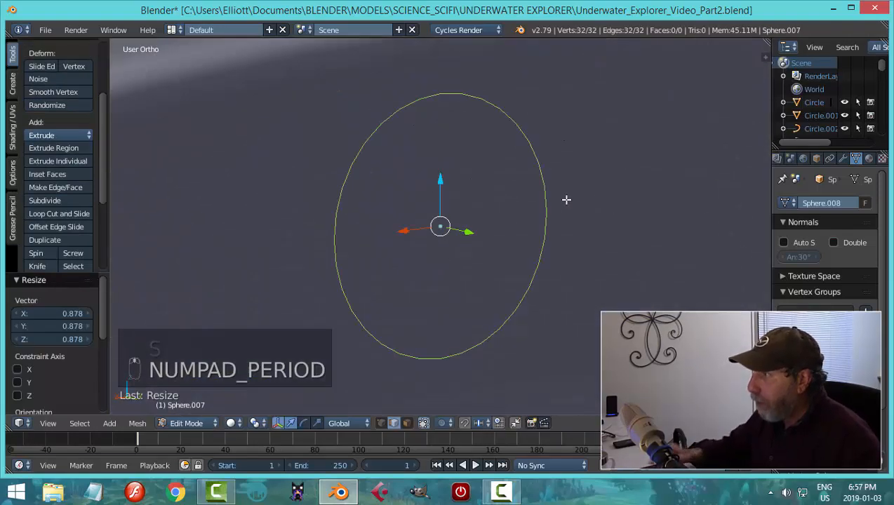
scroll(549, 213, "up", 6)
middle_click_drag(538, 263, 506, 260)
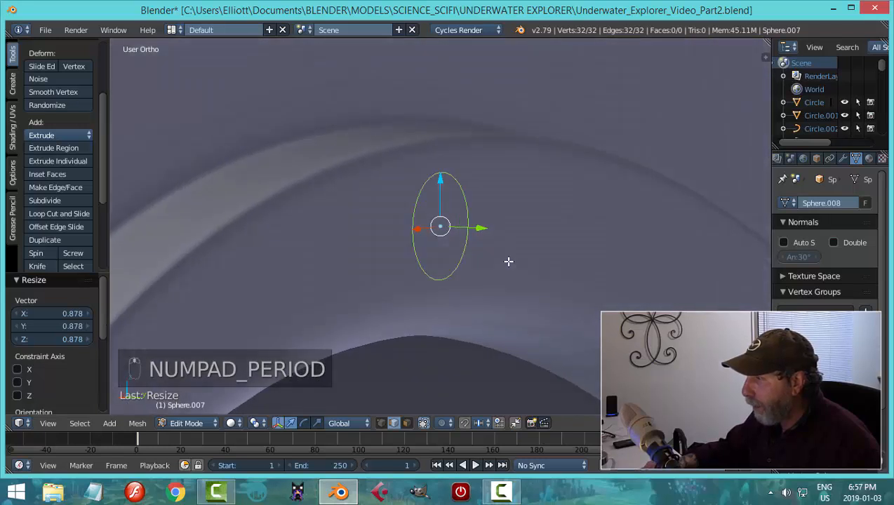
key("f")
key("e")
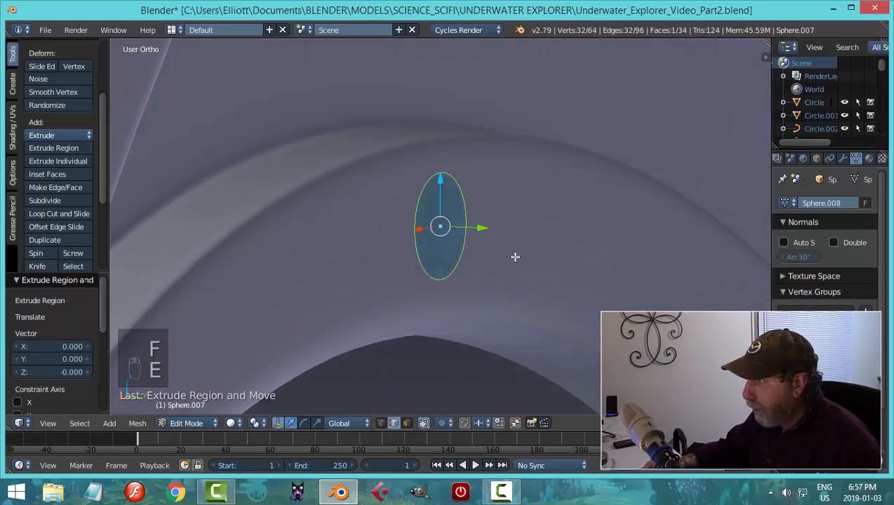
left_click_drag(479, 229, 494, 233)
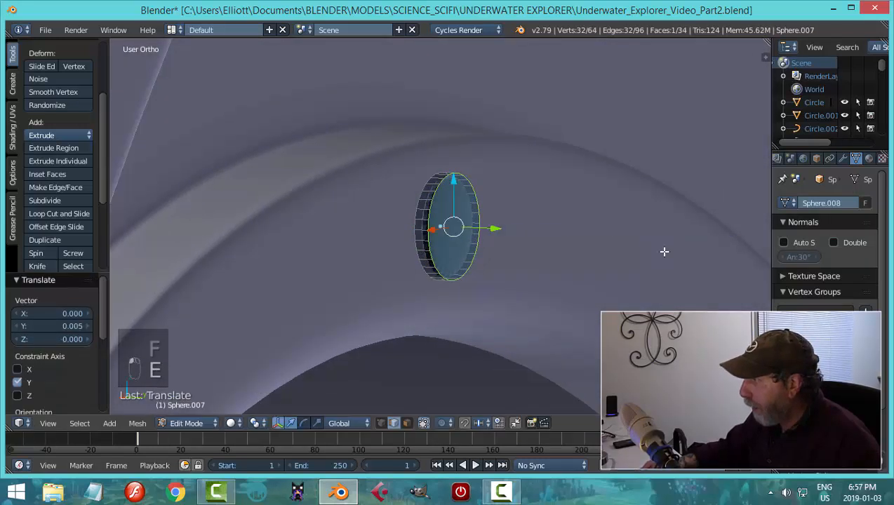
Remove the disc's subdivision surface modifier, select its whole mesh, and recalculate the normals to face outward
left_click(843, 159)
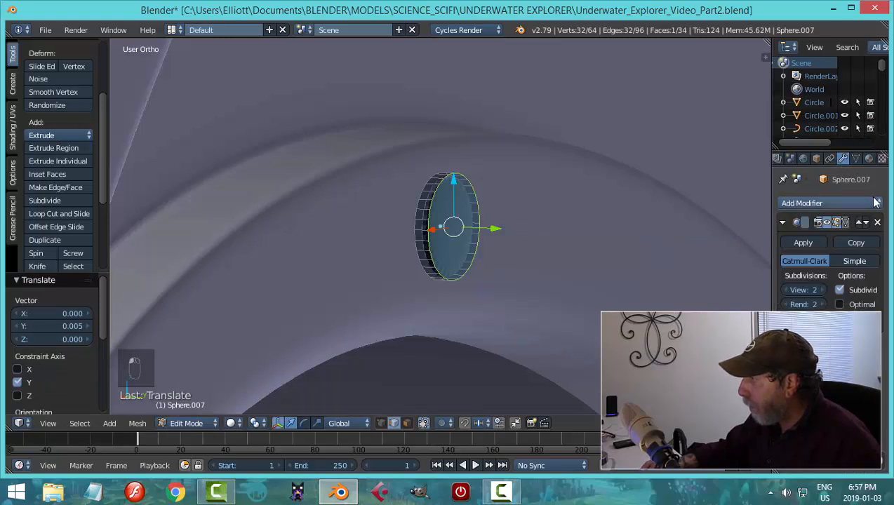
left_click(877, 223)
scroll(482, 256, "up", 2)
key("a")
key("a")
key("a")
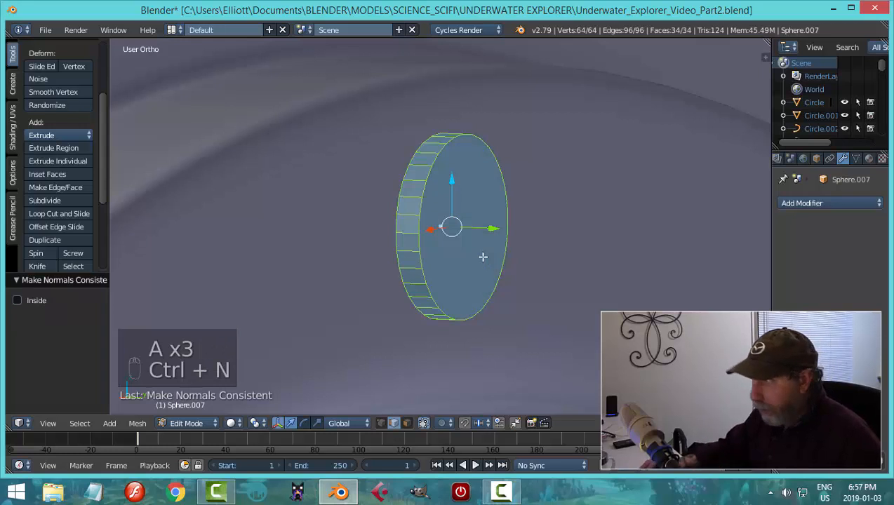
Bevel the disc's front edge loop by about 0.002 with three segments and return to Object Mode
key("a")
right_click(429, 172, "alt")
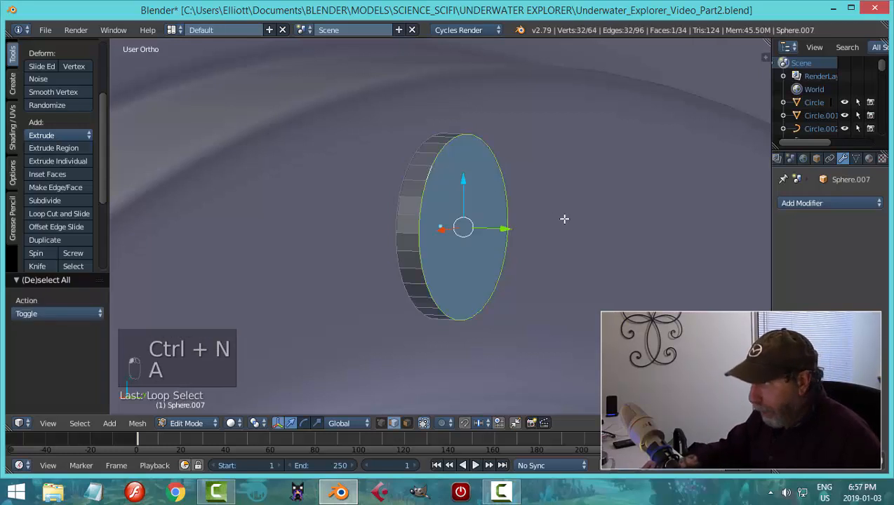
key("ctrl+b")
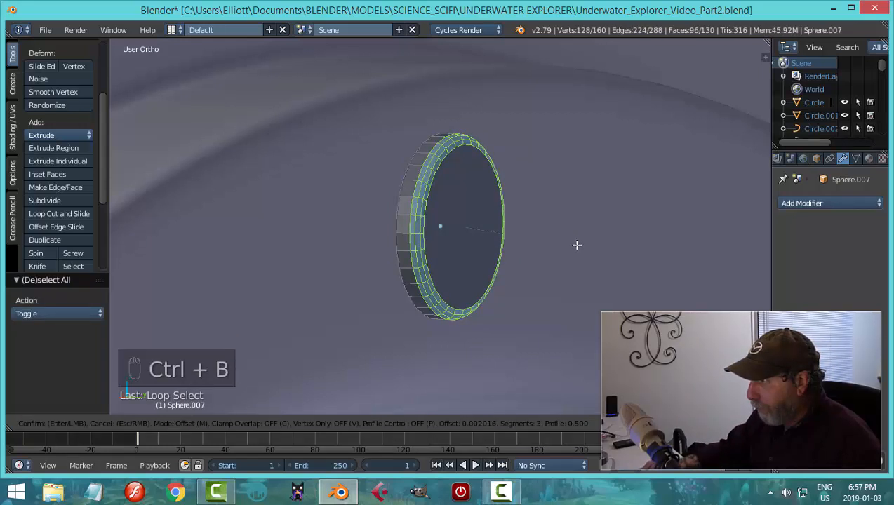
left_click(577, 245)
key("a")
key("Tab")
left_click(472, 247)
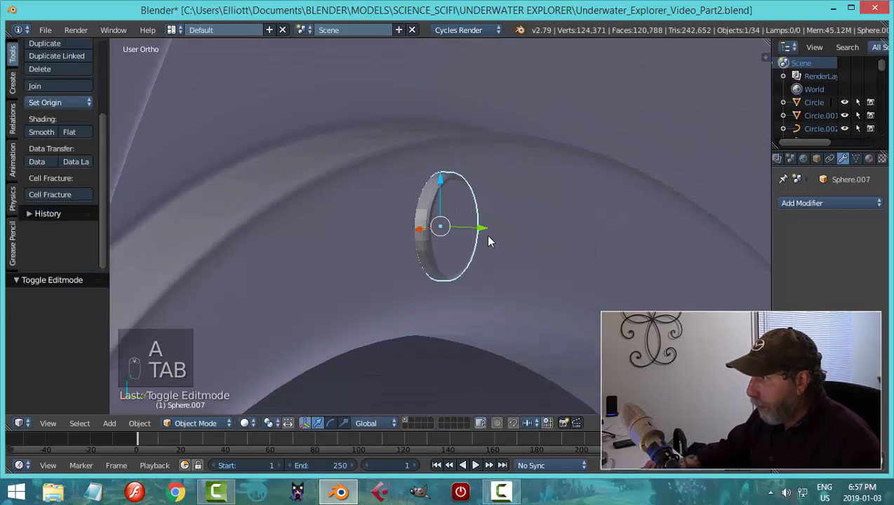
Apply smooth shading to the disc, unhide the hidden hatch dome and clear the selection
middle_click_drag(529, 240, 420, 262)
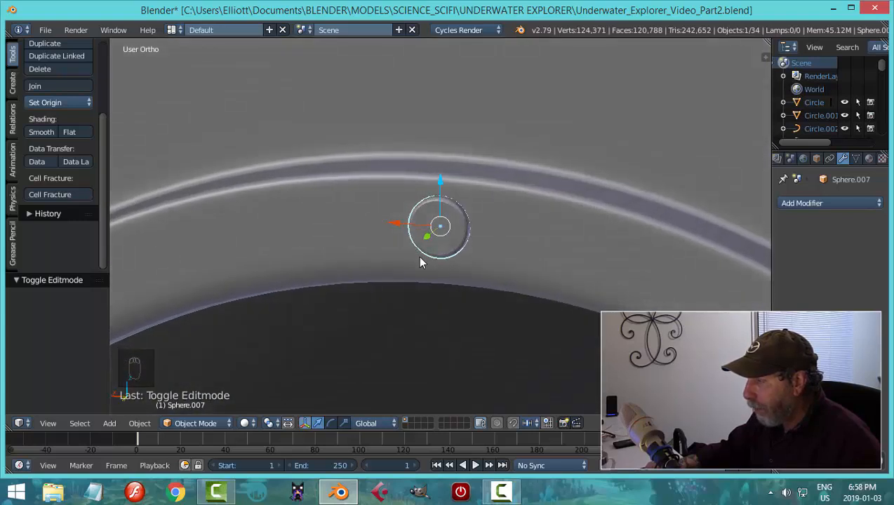
left_click(41, 132)
scroll(523, 236, "down", 4)
key("alt+h")
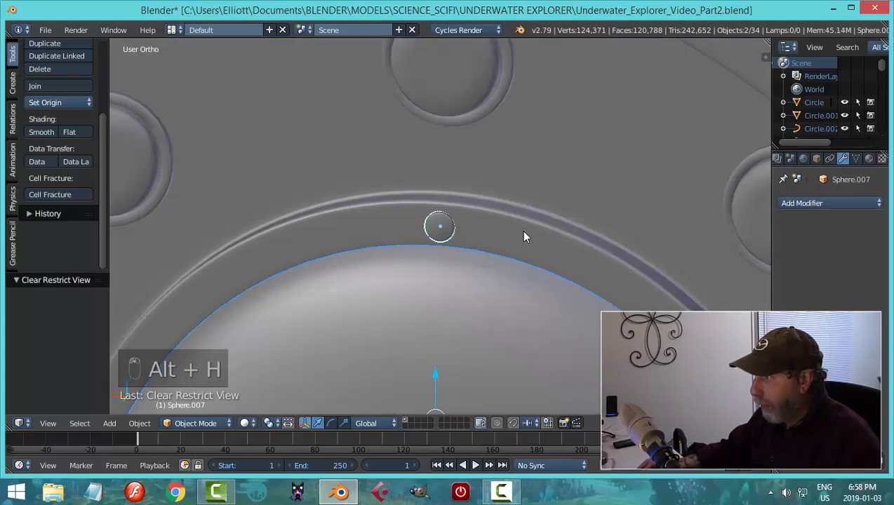
key("a")
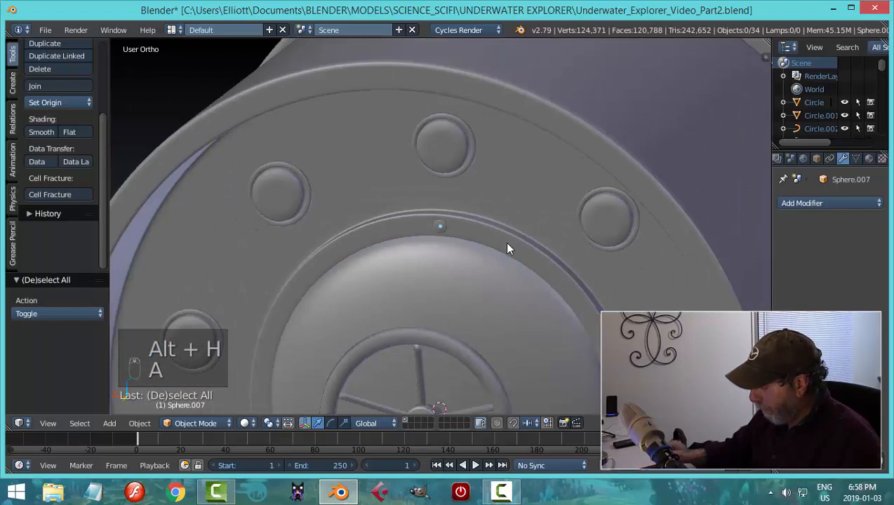
Snap the 3D cursor to the small disc on the raised rim
key("ctrl+KP_1")
scroll(504, 243, "down", 3)
mouse_move(484, 254)
middle_mouse_down()
mouse_move(479, 296)
mouse_move(539, 270)
mouse_move(494, 279)
mouse_move(456, 266)
mouse_move(465, 263)
middle_mouse_up()
scroll(492, 272, "up", 5)
mouse_move(449, 224)
middle_mouse_down()
mouse_move(530, 249)
mouse_move(471, 242)
mouse_move(578, 256)
mouse_move(660, 252)
mouse_move(692, 259)
mouse_move(704, 274)
mouse_move(559, 286)
mouse_move(560, 270)
mouse_move(635, 262)
mouse_move(513, 284)
mouse_move(545, 273)
mouse_move(506, 262)
middle_mouse_up()
key("shift+s")
left_click(542, 275)
scroll(540, 277, "down", 3)
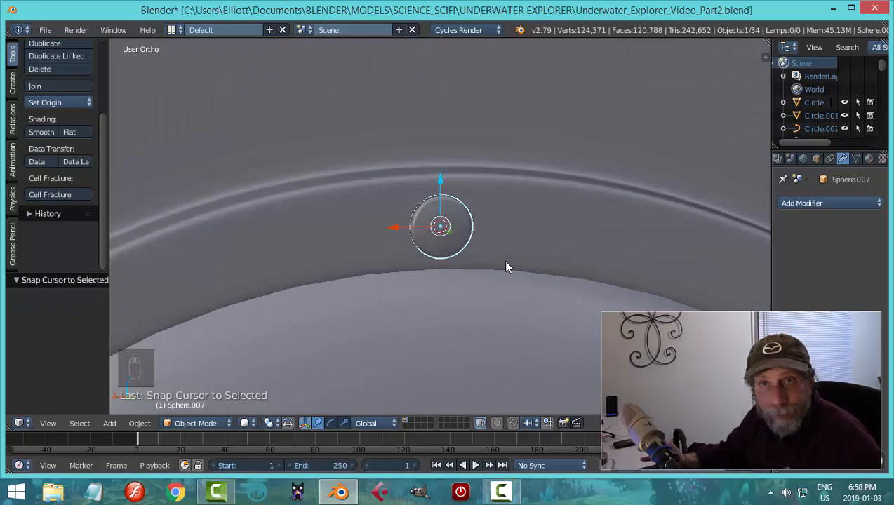
middle_click_drag(529, 267, 508, 265)
Add a cylinder with 6 vertices at the 3D cursor and rotate it 90 degrees about the X axis
key("shift+a")
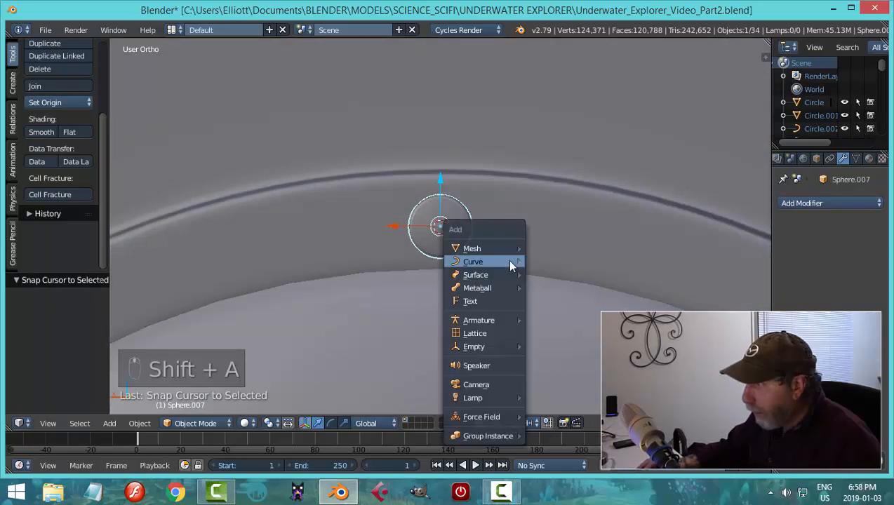
mouse_move(510, 262)
left_click(559, 312)
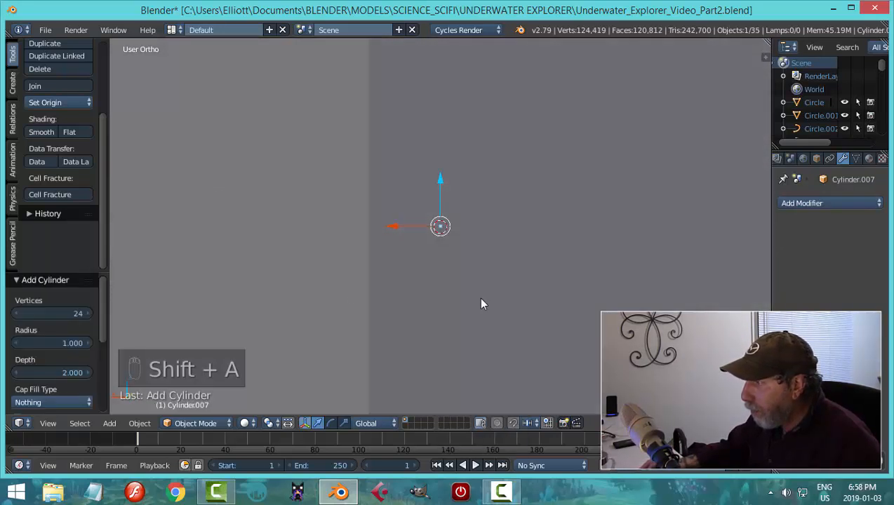
left_click(71, 315)
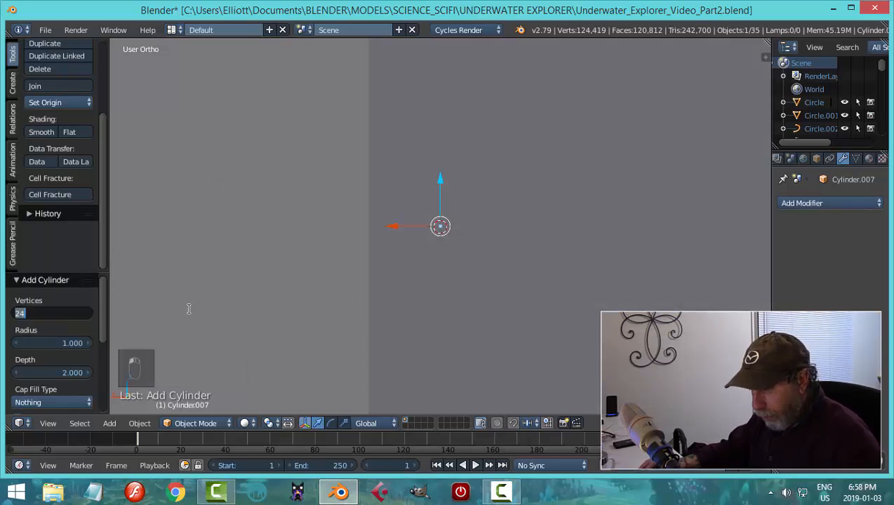
key("Return")
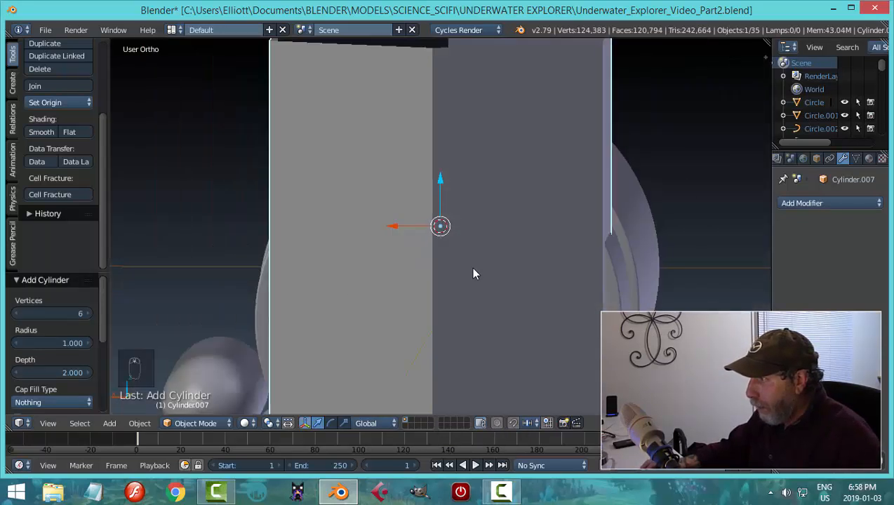
middle_click_drag(469, 266, 494, 276)
type("rx")
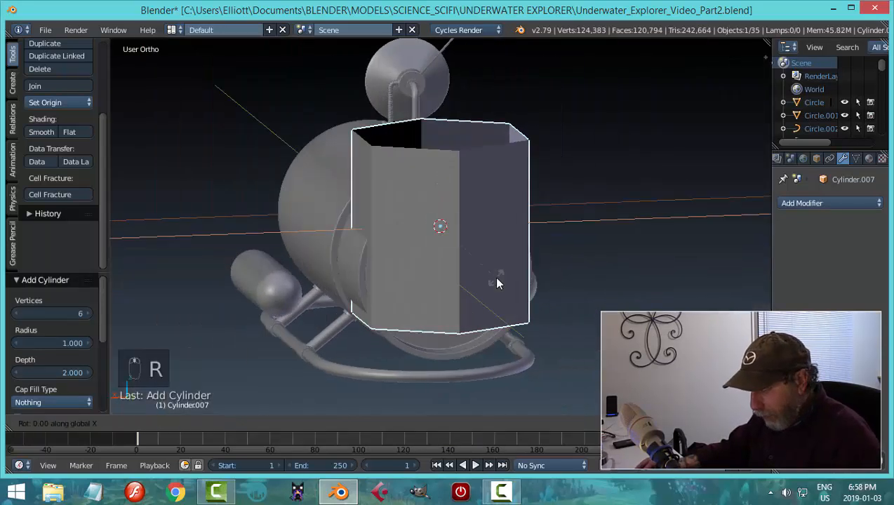
type("90")
key("Return")
Scale the hexagonal cylinder's mesh to 0.037 and again to 0.398 in Edit Mode so it fits within the disc
key("Tab")
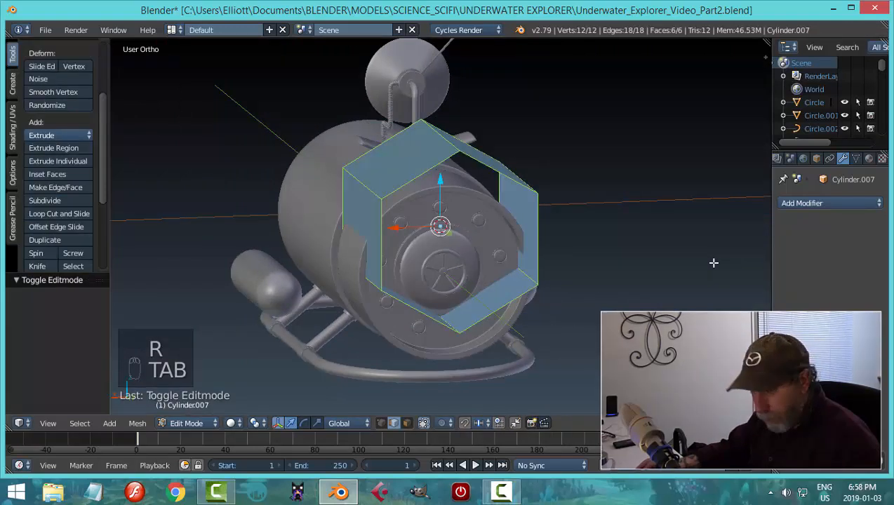
key("s")
left_click(447, 231)
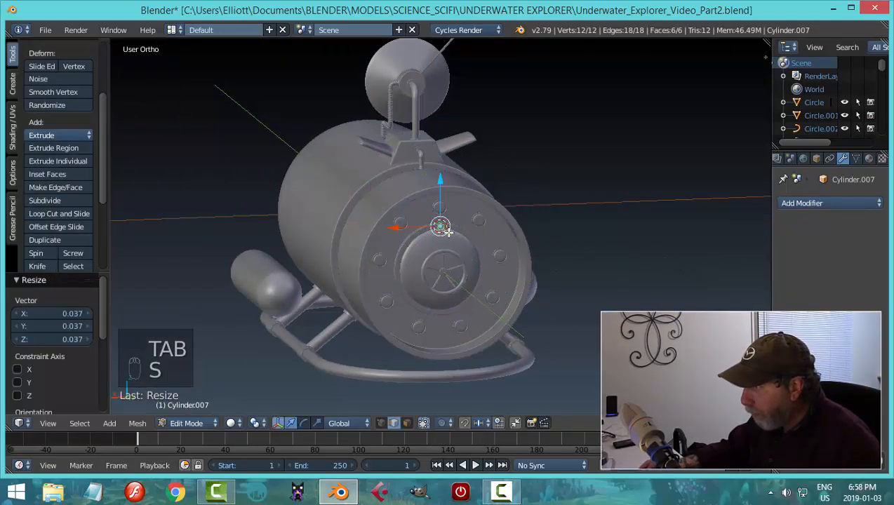
key("KP_Decimal")
key("s")
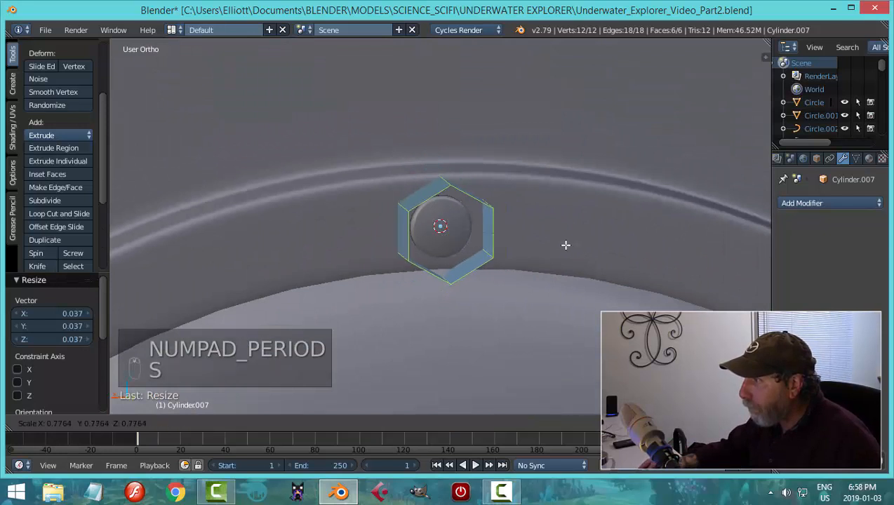
left_click(504, 249)
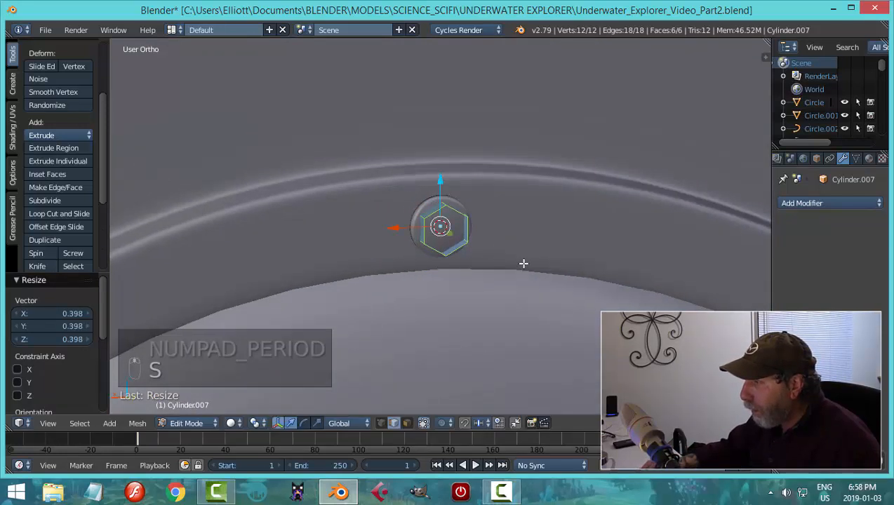
scroll(503, 249, "up", 10)
scroll(536, 242, "down", 6)
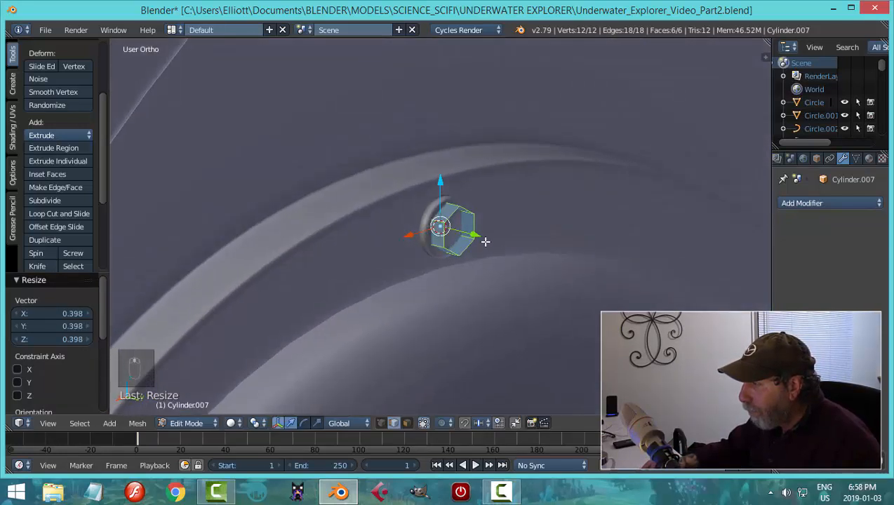
Move the hexagon's mesh 0.028 along Y, out in front of the disc, and shorten its depth
left_click_drag(481, 242, 513, 247)
key("s")
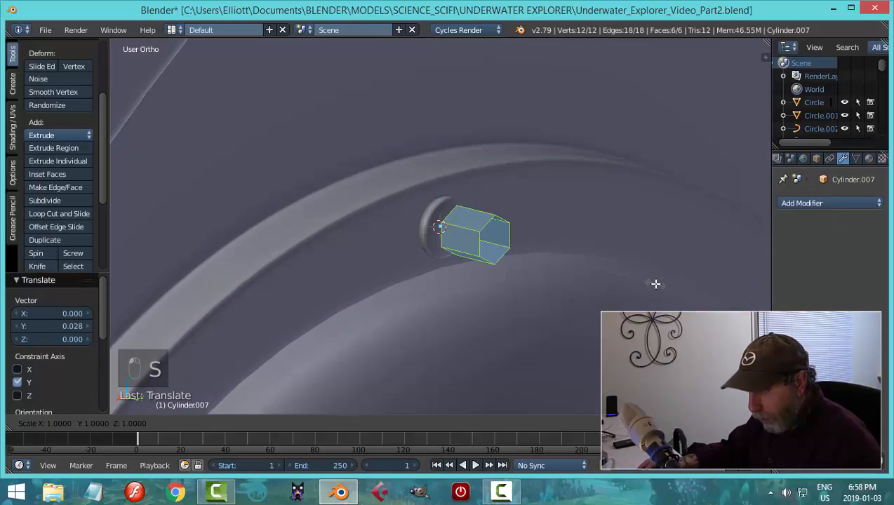
left_click(516, 247)
Fill the hexagon's front edge loop with a face and bevel that face's outer edges with one segment
key("a")
key("ctrl+Tab")
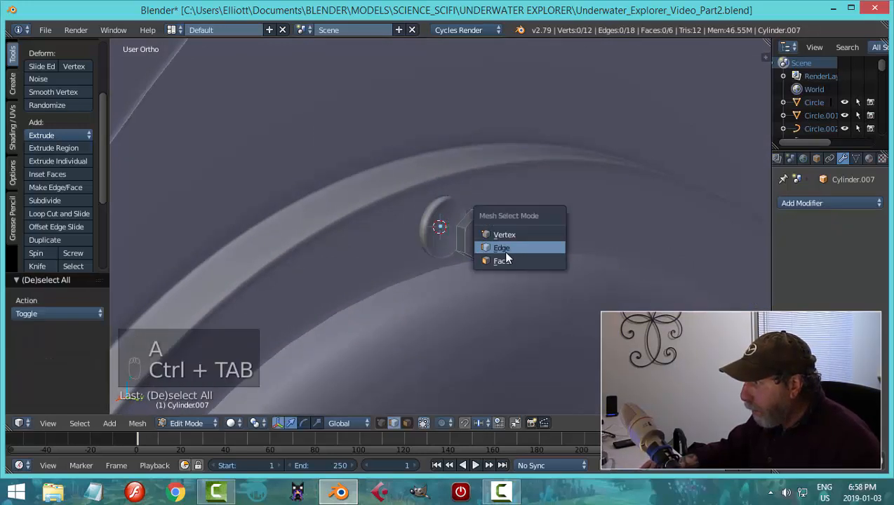
left_click(503, 249)
scroll(479, 237, "up", 3)
left_click(493, 220, "alt")
key("f")
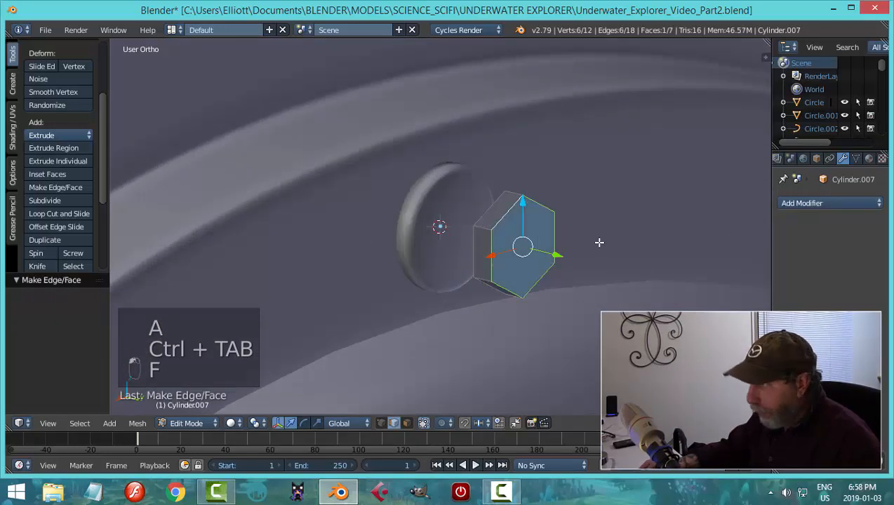
key("ctrl+b")
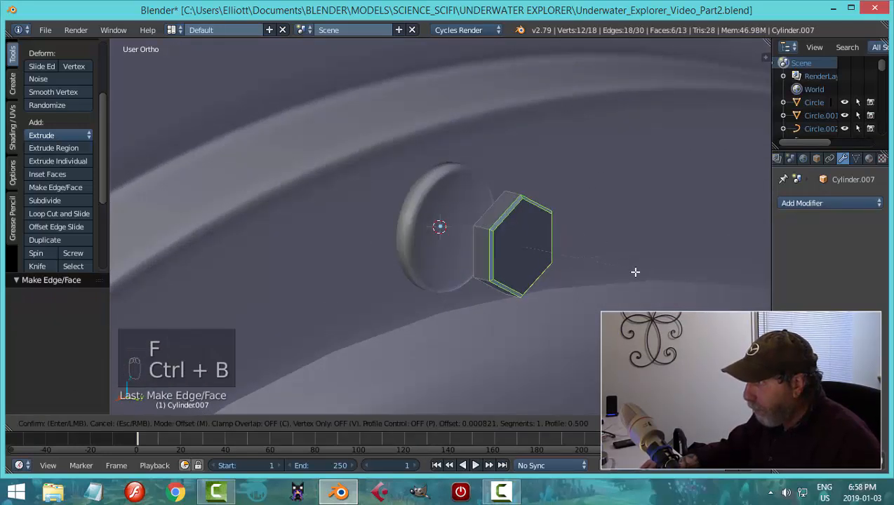
left_click(637, 274)
key("a")
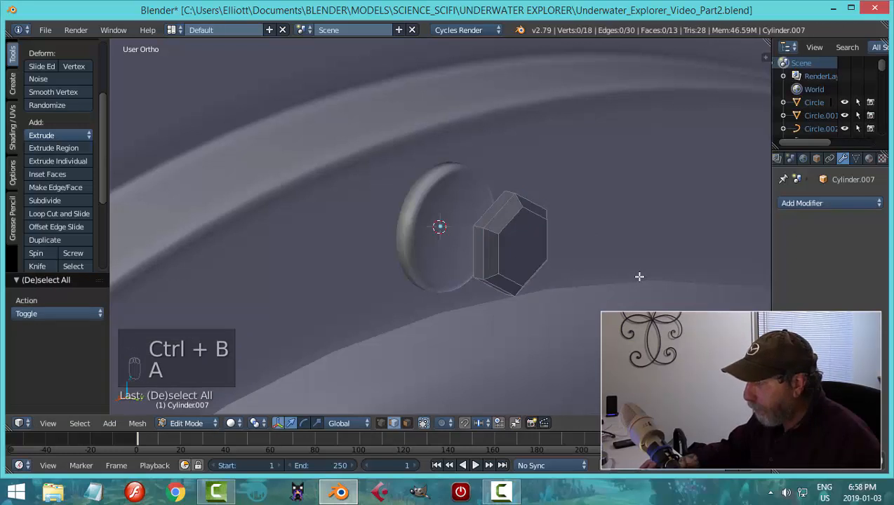
Move the whole hexagon -0.020 along Y onto the disc and scale it to 0.717 along Y
middle_click_drag(638, 276, 567, 270)
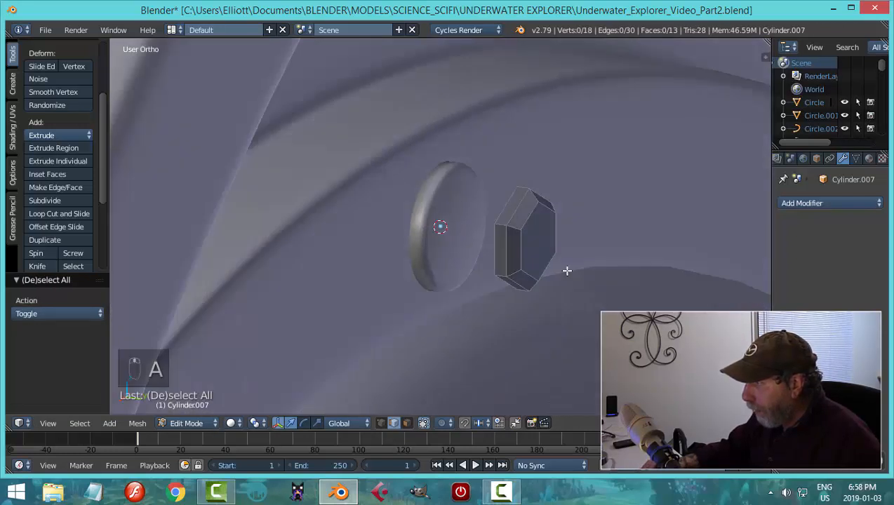
key("a")
left_click_drag(565, 261, 504, 239)
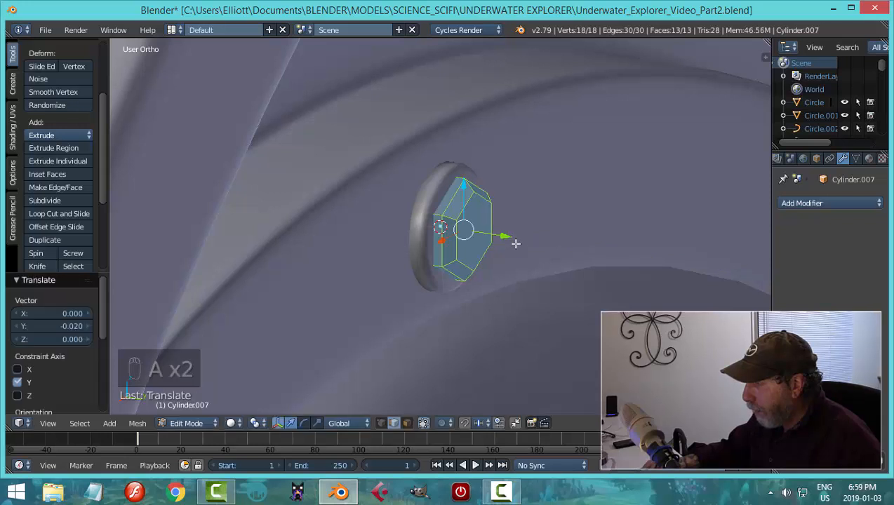
key("s")
key("y")
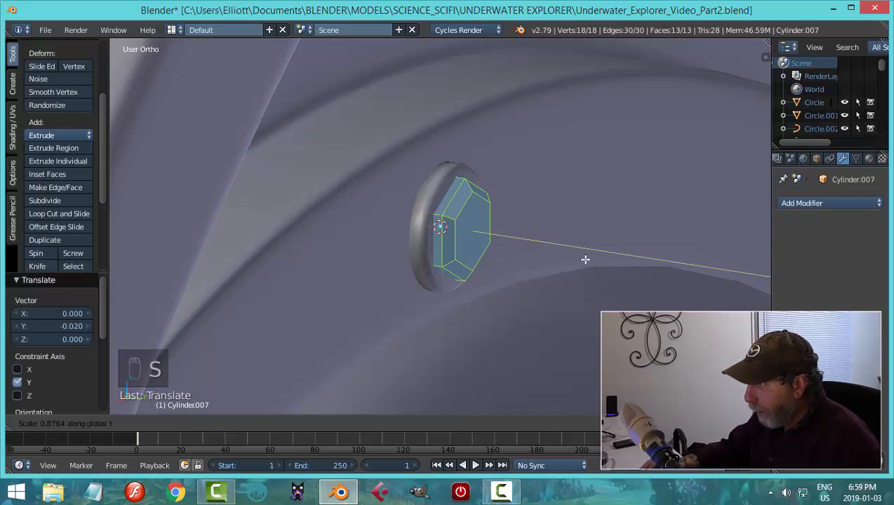
left_click(568, 252)
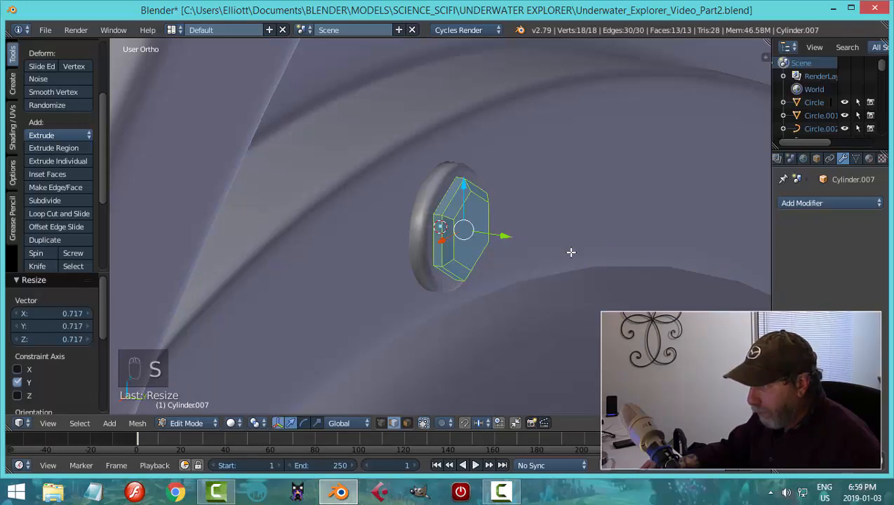
Shift the hexagon -0.000314 along Y to seat it on the disc and return to Object Mode
key("g")
key("y")
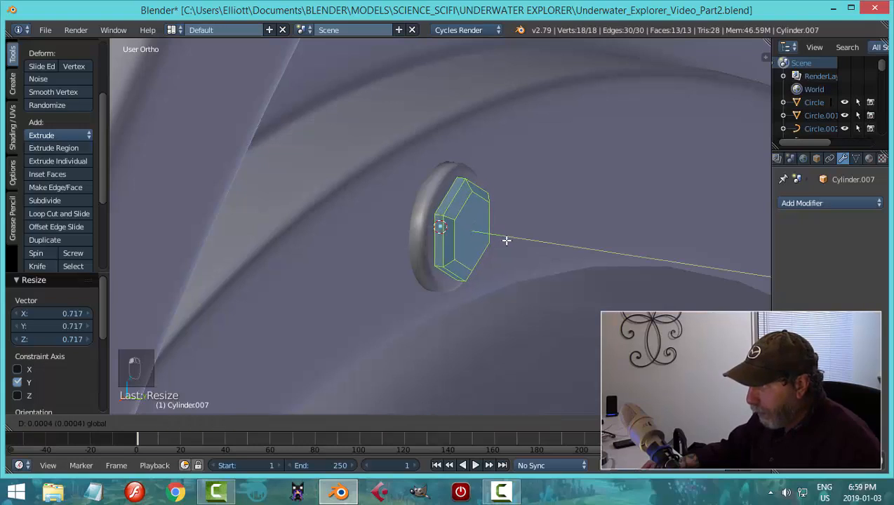
left_click(505, 239)
middle_click_drag(594, 245, 481, 238)
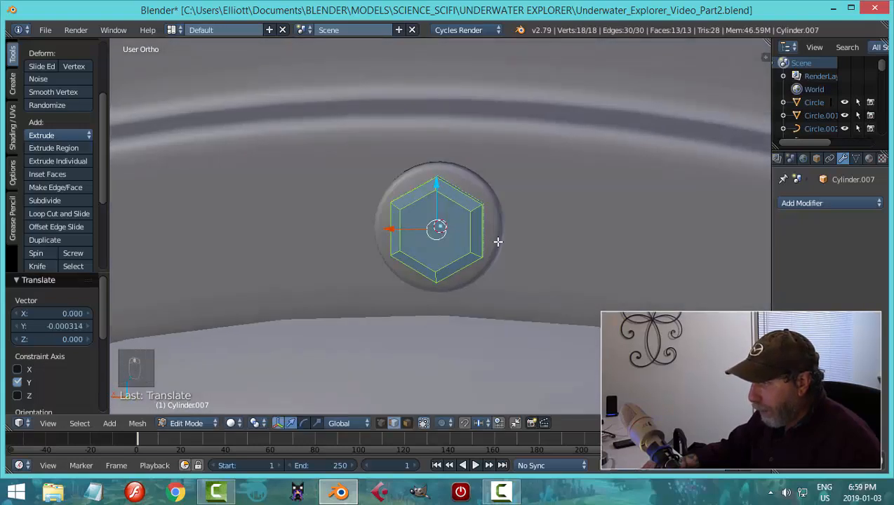
key("a")
key("Tab")
left_click(467, 254)
scroll(583, 269, "down", 6)
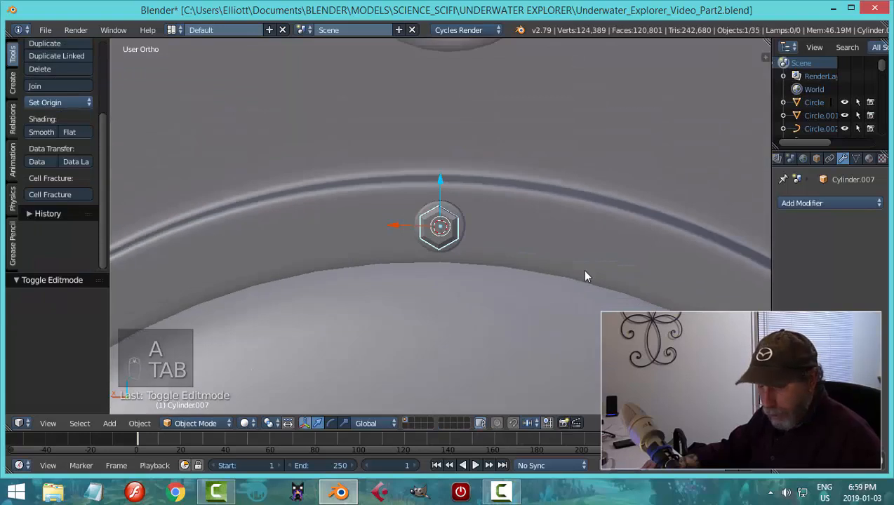
Join the hexagonal head and the round disc into one bolt object
key("a")
middle_click_drag(565, 270, 485, 299)
scroll(485, 300, "up", 8)
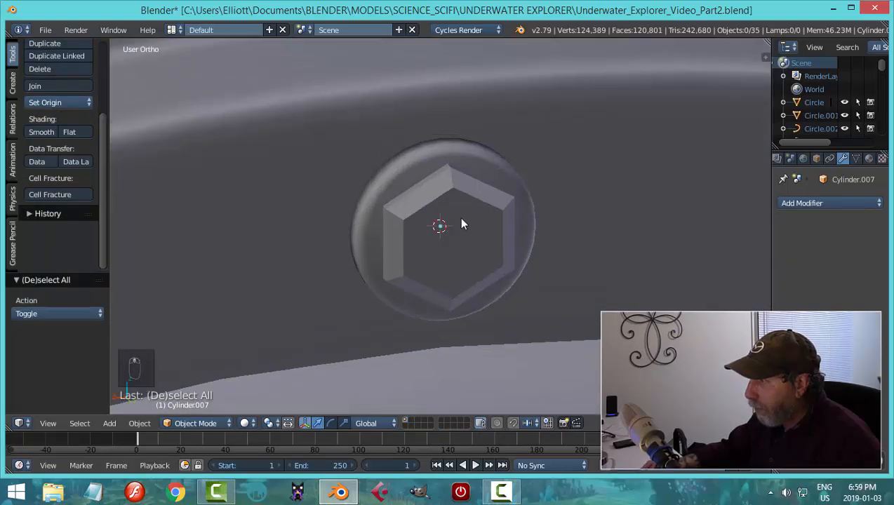
right_click(466, 223)
right_click(537, 184, "shift")
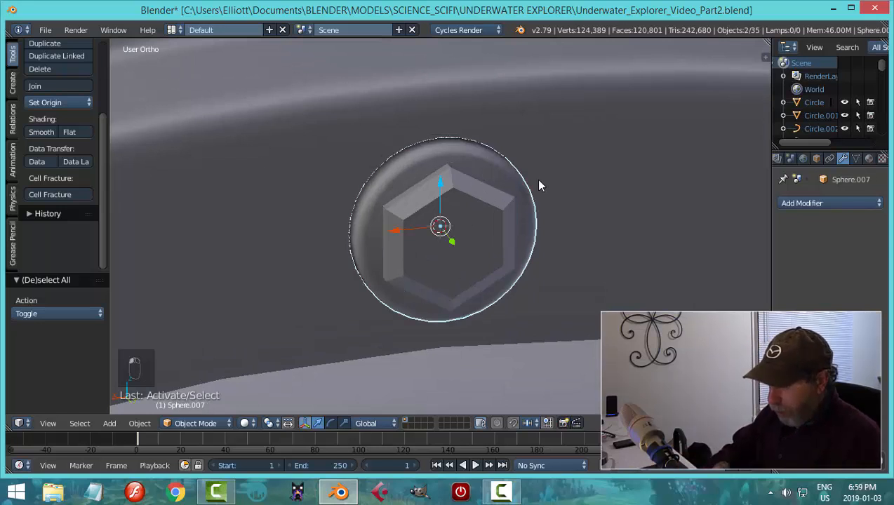
key("ctrl+j")
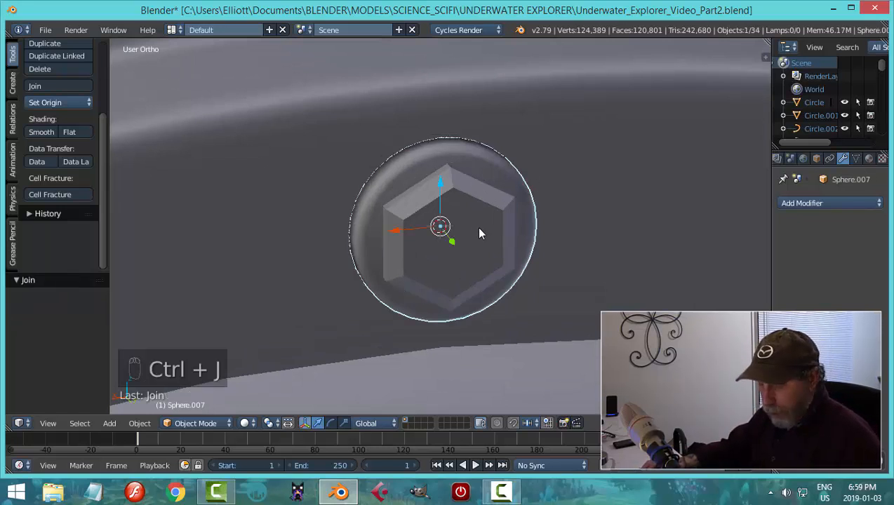
Try moving the joined bolt 0.009 along Y, undo the move and deselect the bolt
key("g")
key("y")
left_click(466, 256)
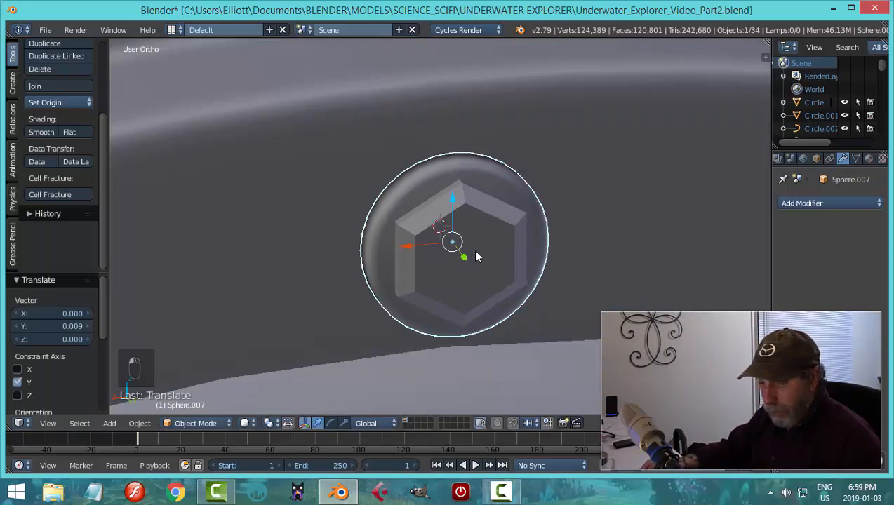
key("Escape")
key("ctrl+z")
scroll(475, 256, "down", 3)
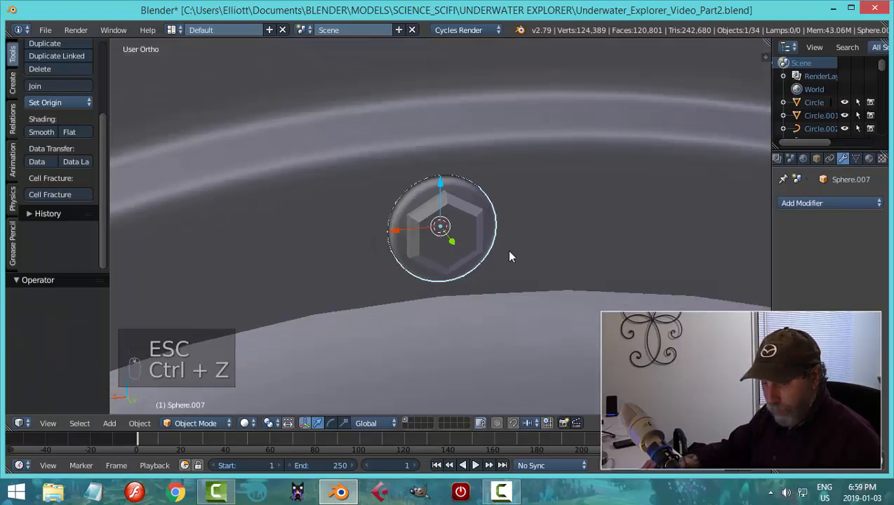
key("a")
middle_click_drag(514, 237, 456, 221)
scroll(449, 188, "up", 3)
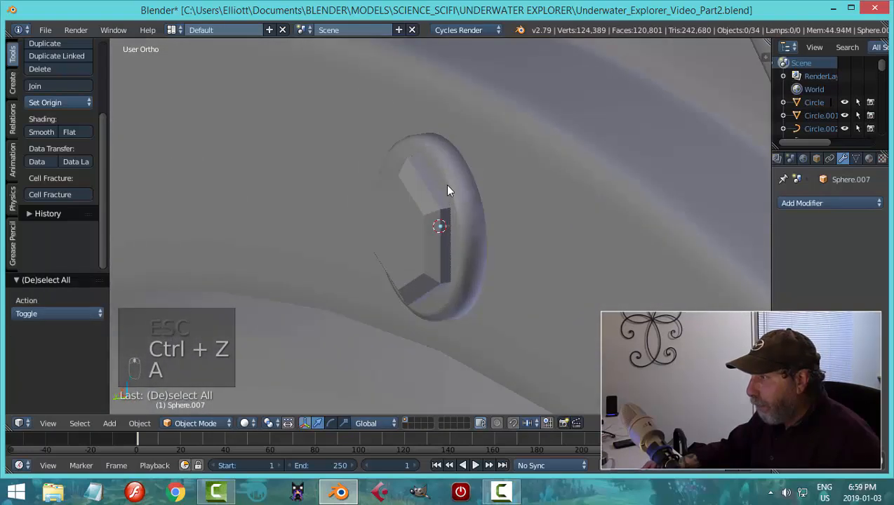
Select the bolt on the rim and move it 0.011 along Y
right_click(447, 186)
middle_click_drag(447, 186, 477, 236)
left_click_drag(404, 231, 357, 238)
middle_click_drag(471, 243, 452, 229)
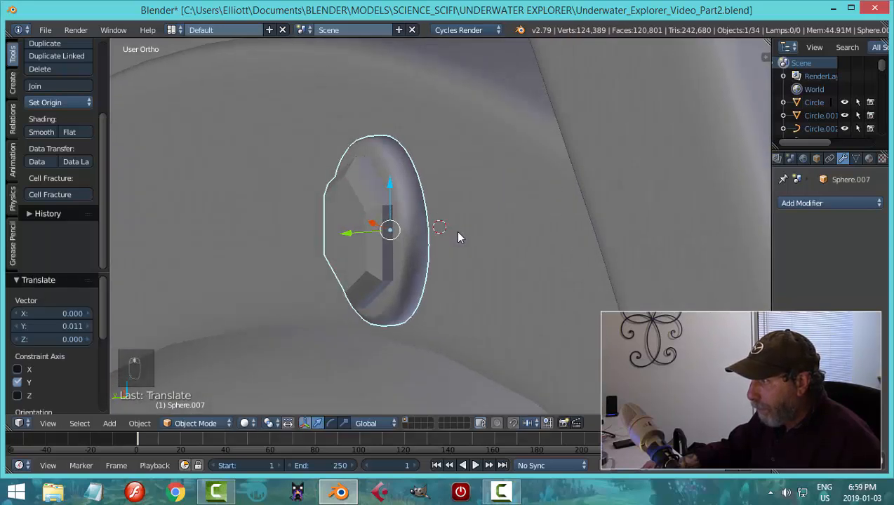
Add a single loop cut around the bolt's round washer, slide it to the rear outer edge and return to Object Mode
key("Tab")
left_click(535, 235)
key("ctrl+r")
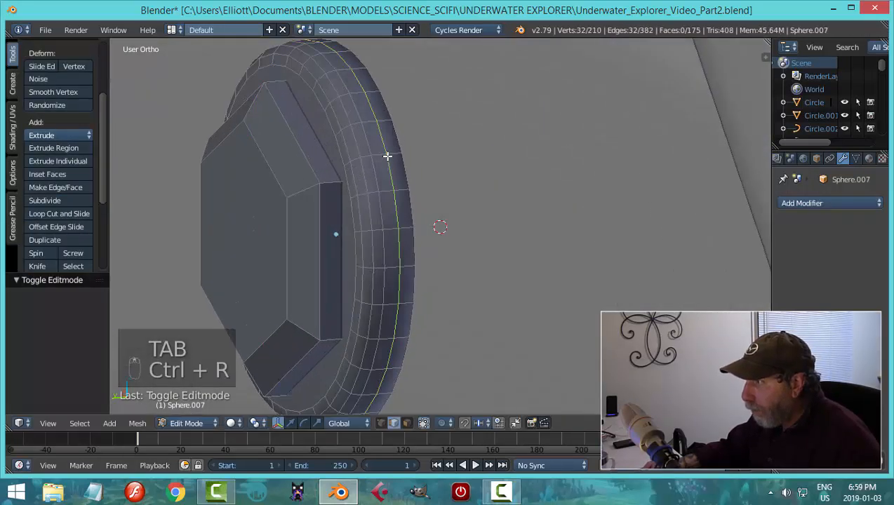
left_click(389, 156)
left_click(403, 163)
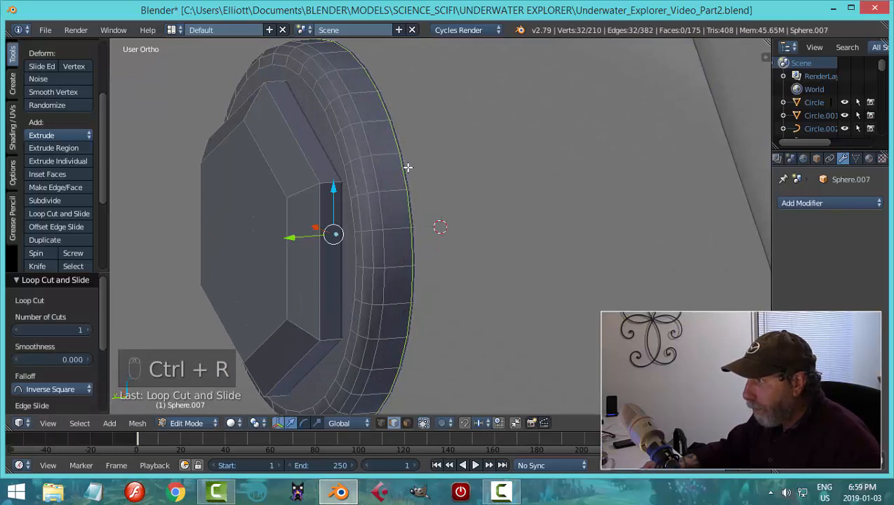
key("Tab")
left_click(297, 169)
Isolate the bolt to examine it from other angles and reveal all hidden objects again
scroll(401, 239, "down", 3)
middle_click_drag(401, 239, 191, 230)
left_click_drag(190, 223, 190, 224)
middle_click_drag(331, 261, 393, 250)
key("shift+h")
scroll(339, 263, "up", 3)
key("alt+h")
Reselect only the bolt, move it -0.046 along Y into the rim and deselect it
right_click(416, 249)
right_click(354, 243)
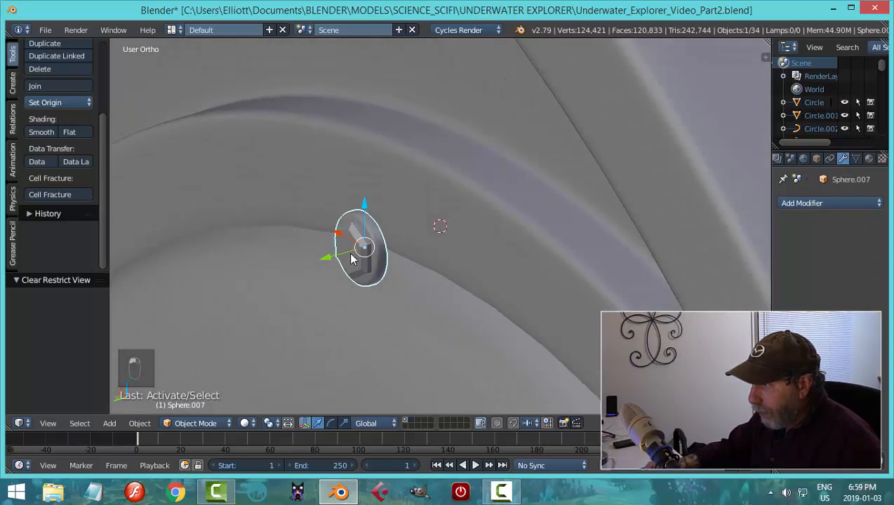
left_click_drag(330, 261, 409, 246)
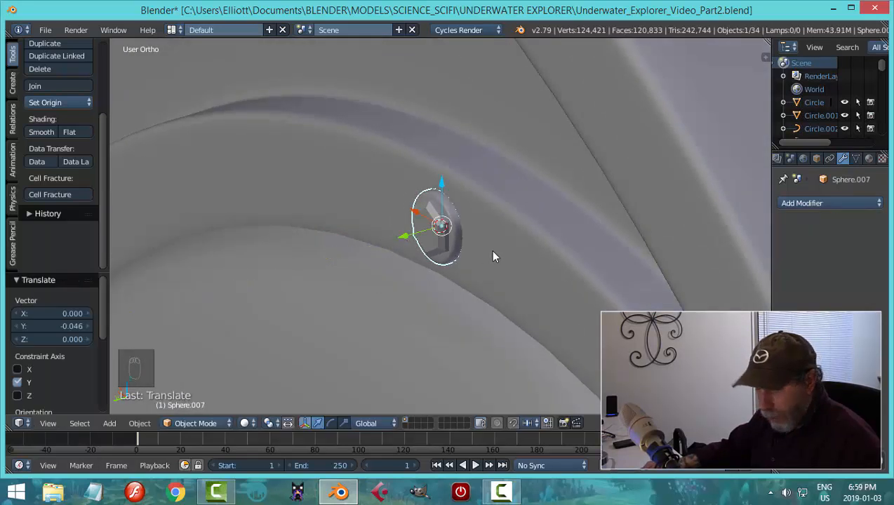
key("a")
Snap the 3D cursor to the center of the hatch's edge loop around the dome and return to Object Mode
key("ctrl+KP_1")
scroll(493, 256, "down", 5)
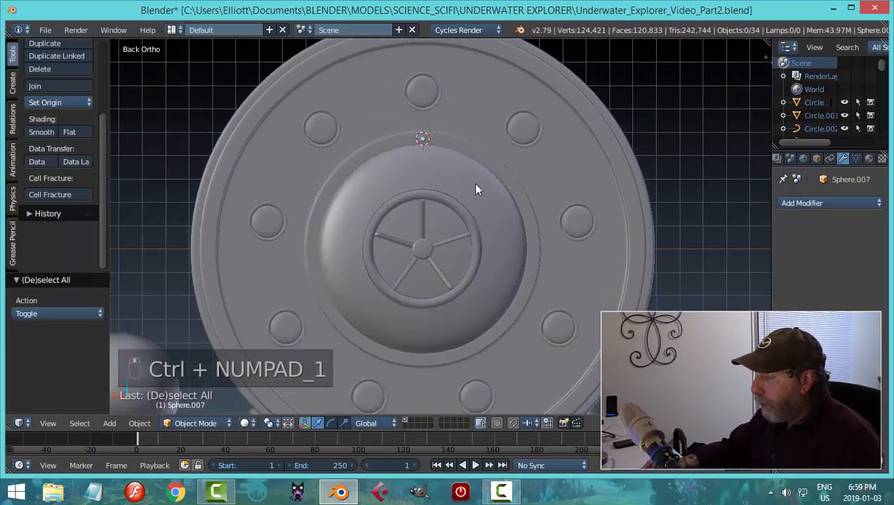
scroll(529, 211, "up", 1)
right_click(526, 169)
key("Tab")
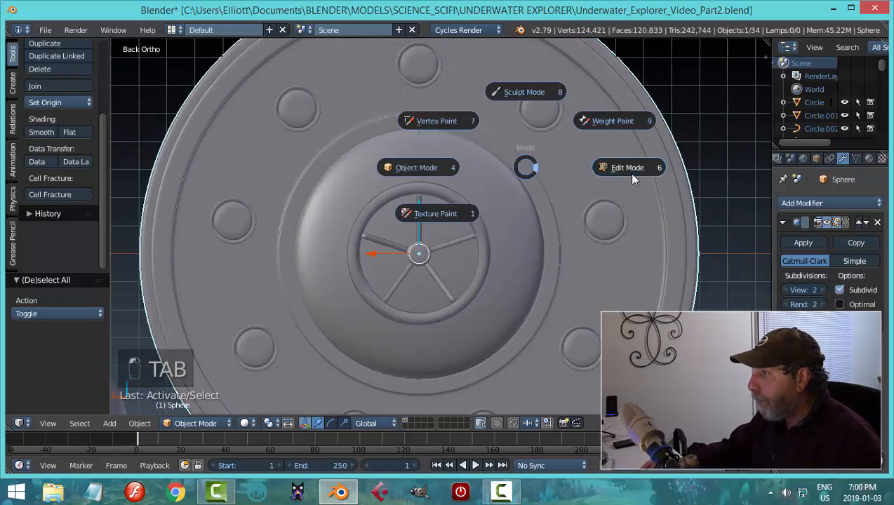
left_click(628, 172)
right_click(505, 154, "alt")
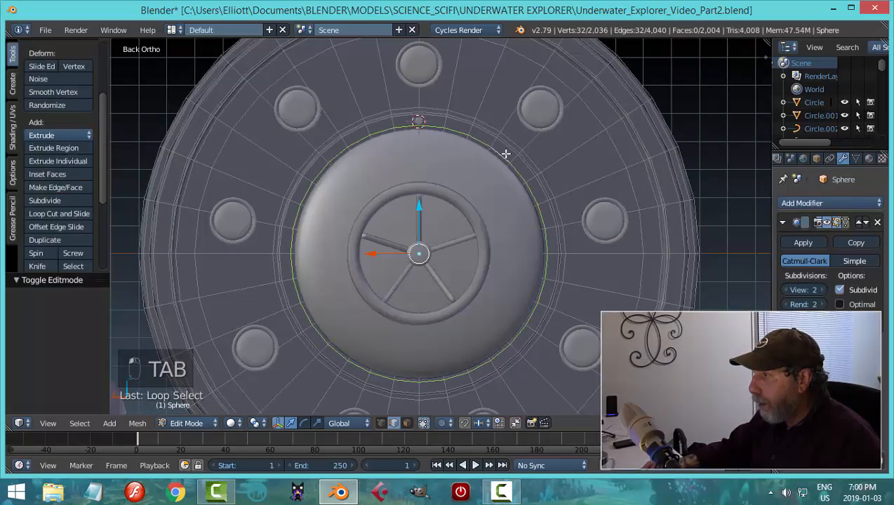
key("shift+s")
left_click(564, 187)
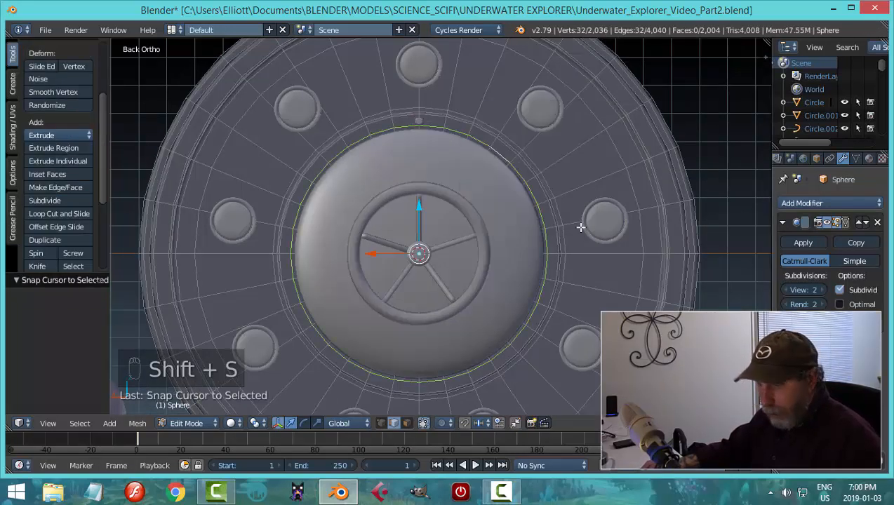
key("a")
key("Tab")
left_click(478, 228)
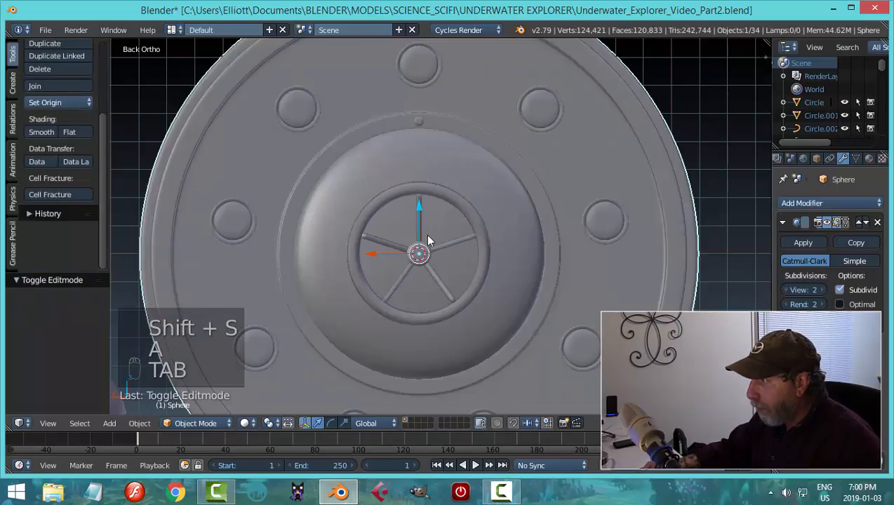
Set the bolt's origin to the 3D cursor at the dome's center
right_click(423, 125)
left_click(61, 107)
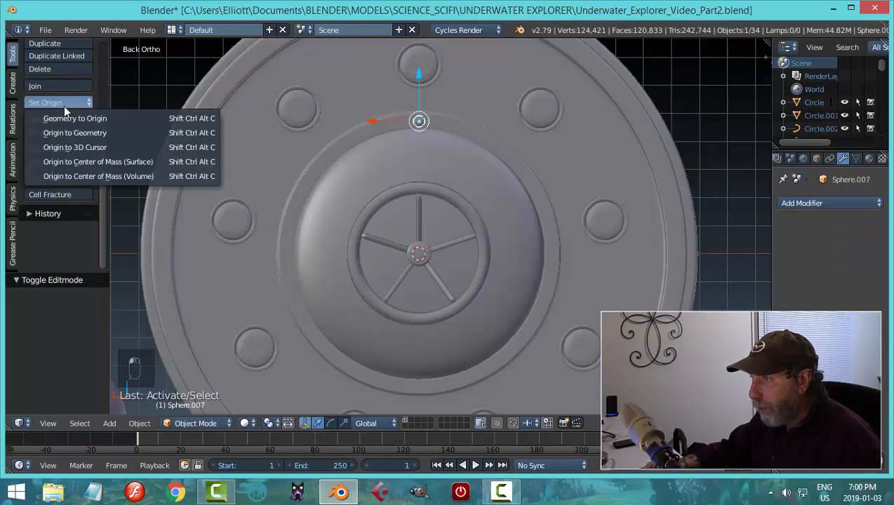
left_click(74, 145)
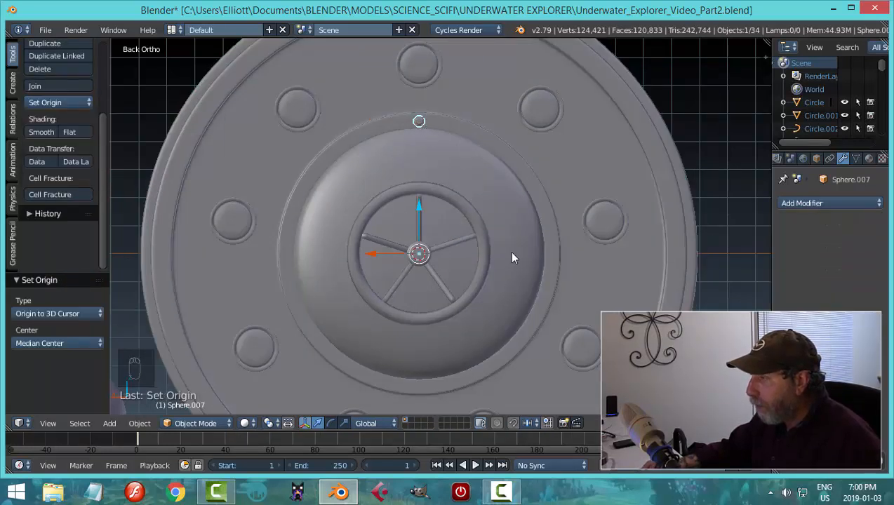
Try spinning the whole bolt mesh around the dome's center in 5 steps over 360° and undo the spin
key("Tab")
left_click(619, 251)
key("a")
key("a")
key("a")
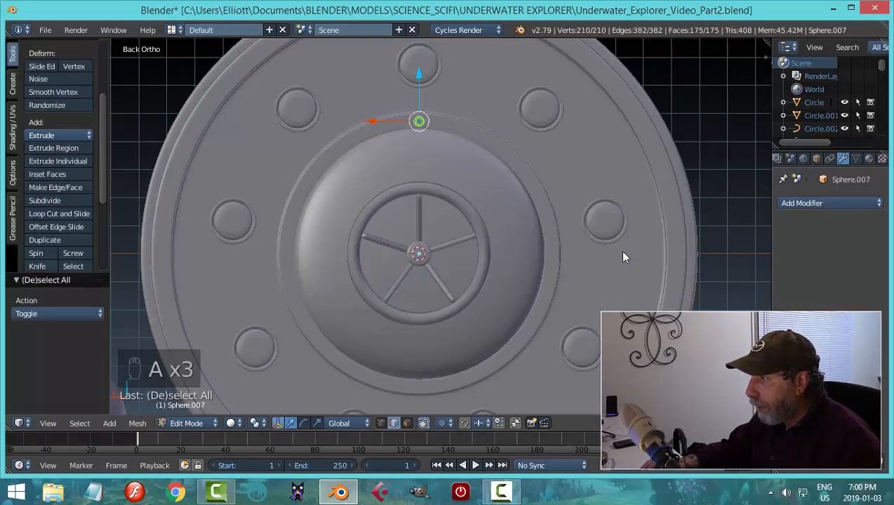
left_click(35, 253)
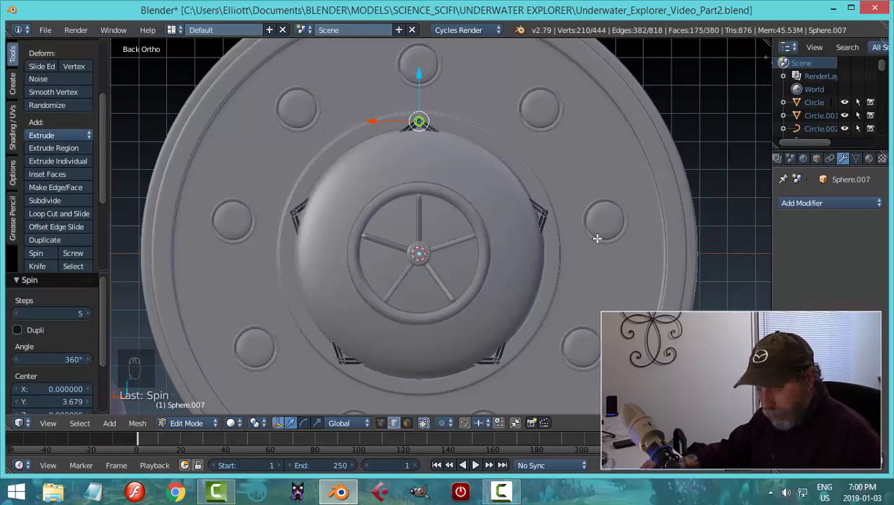
key("ctrl+z")
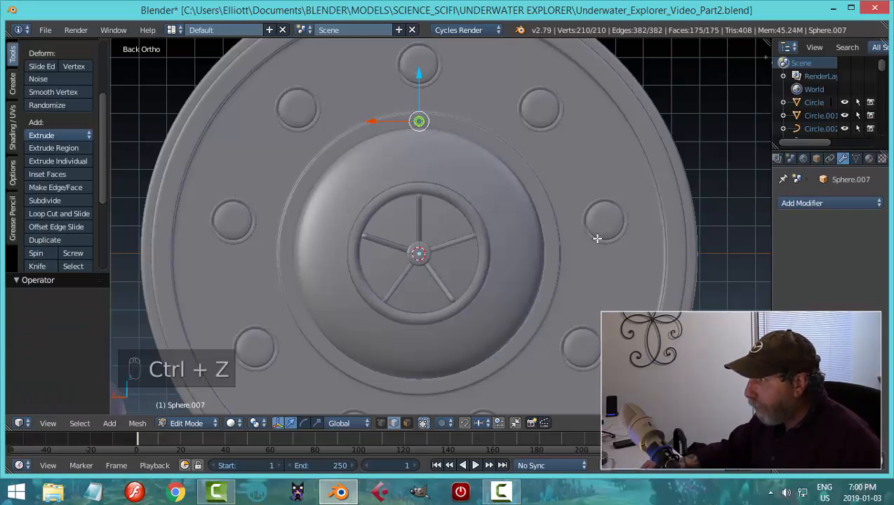
Remove doubles from the bolt mesh, recalculate its normals and return to Object Mode
key("w")
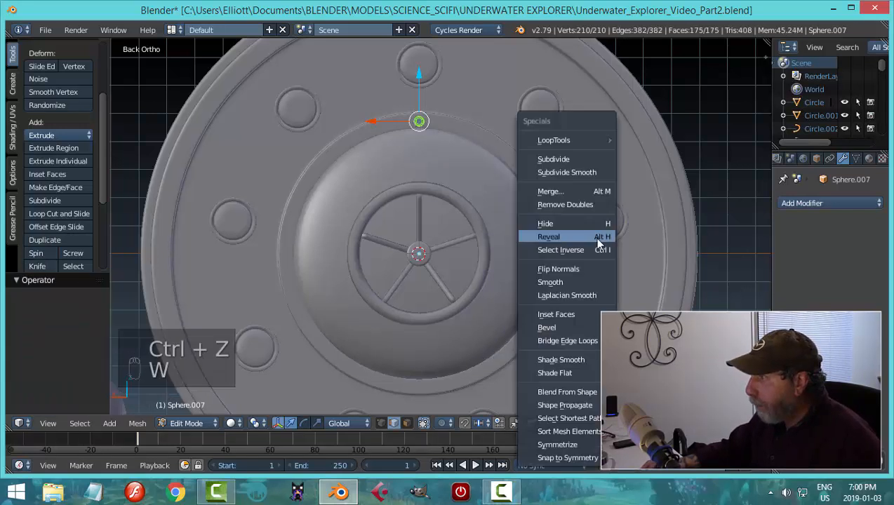
left_click(577, 199)
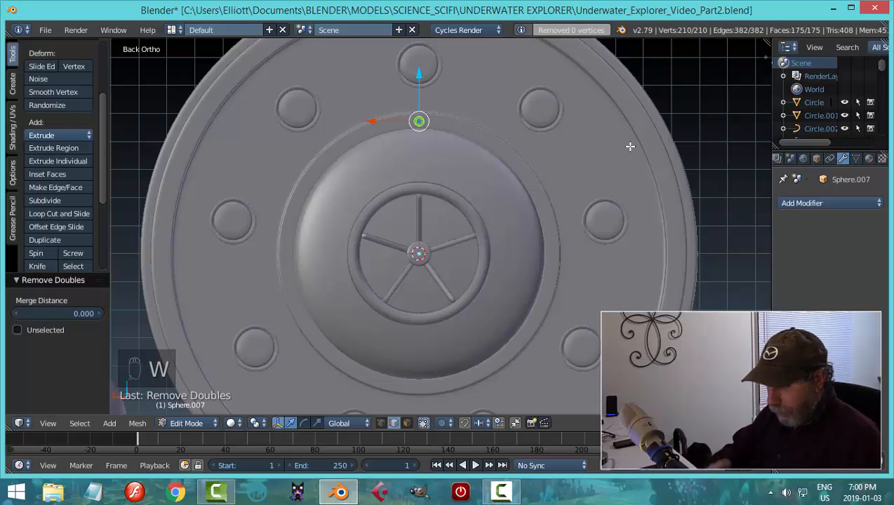
key("ctrl+n")
key("a")
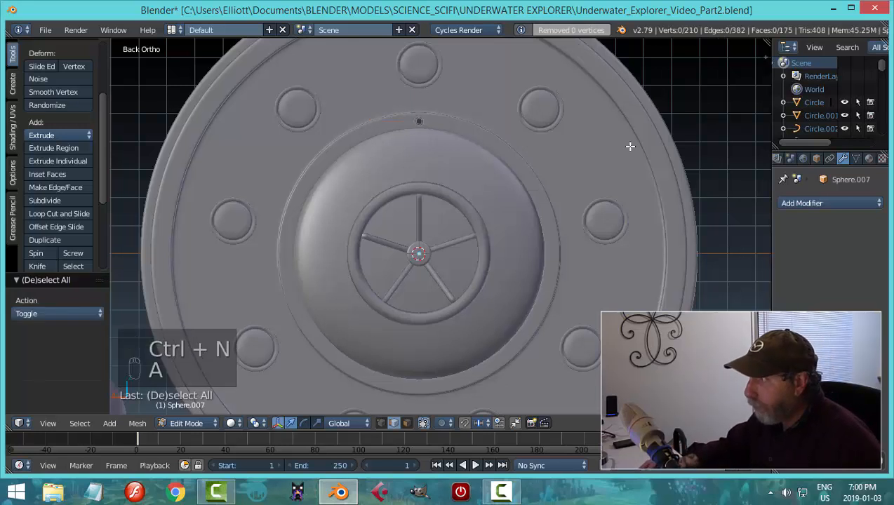
key("Tab")
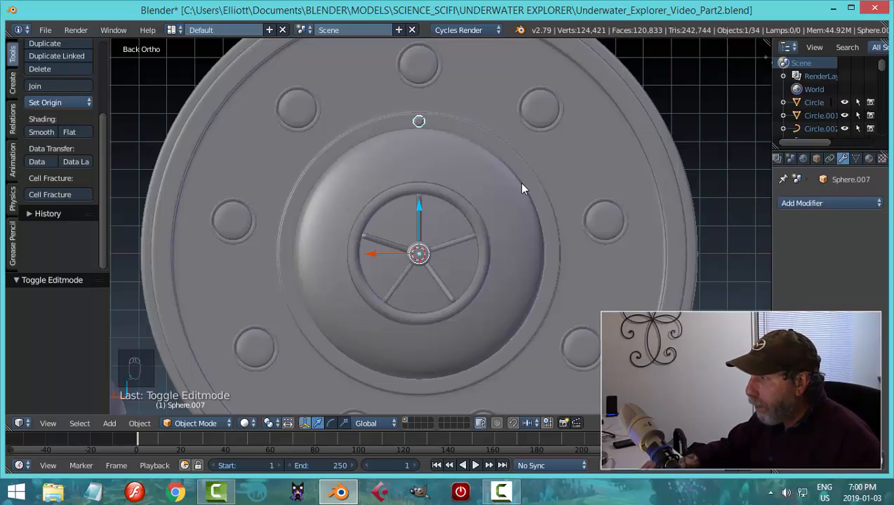
Try the 5-step, 360° spin on the full bolt mesh again, undo it and return to Object Mode
key("Tab")
left_click(629, 185)
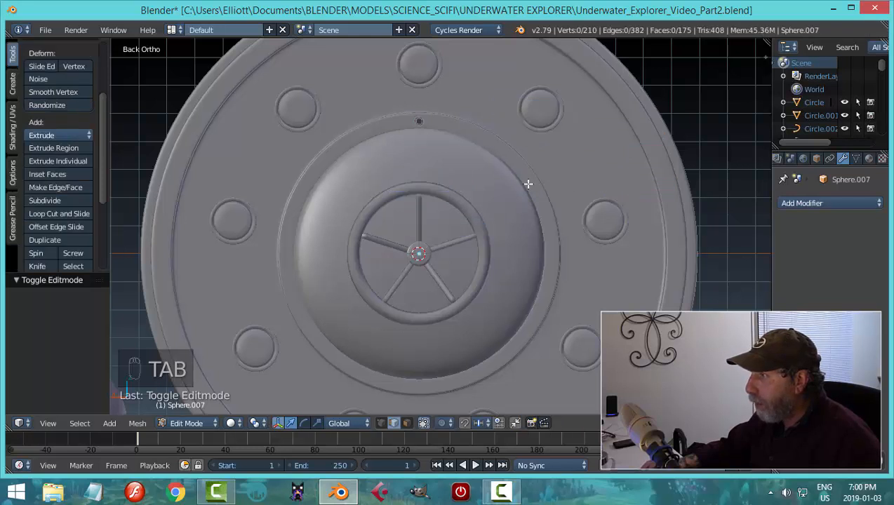
key("a")
key("a")
left_click(37, 254)
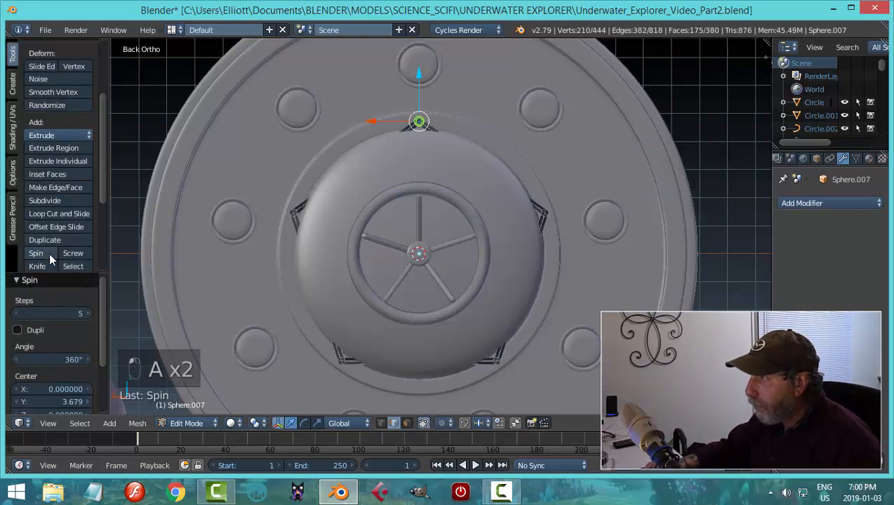
key("ctrl+z")
key("Tab")
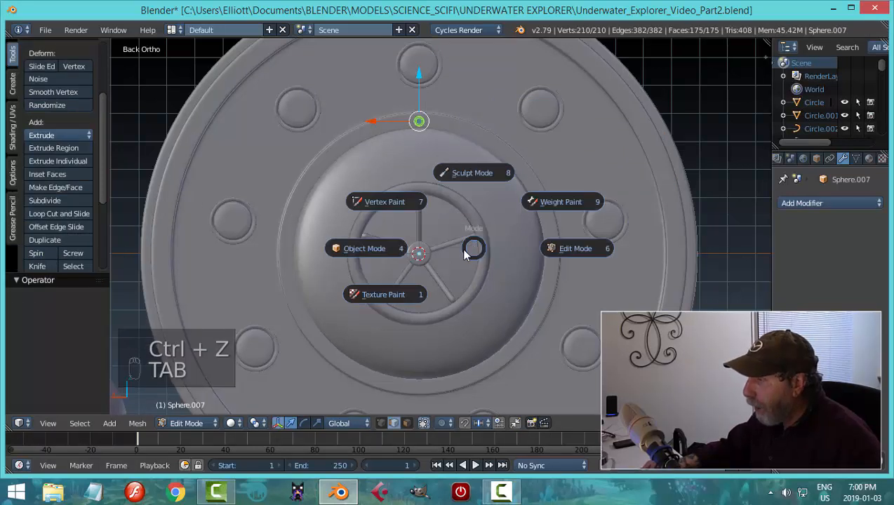
left_click(373, 250)
middle_click_drag(595, 218, 491, 244)
middle_click_drag(502, 194, 504, 235)
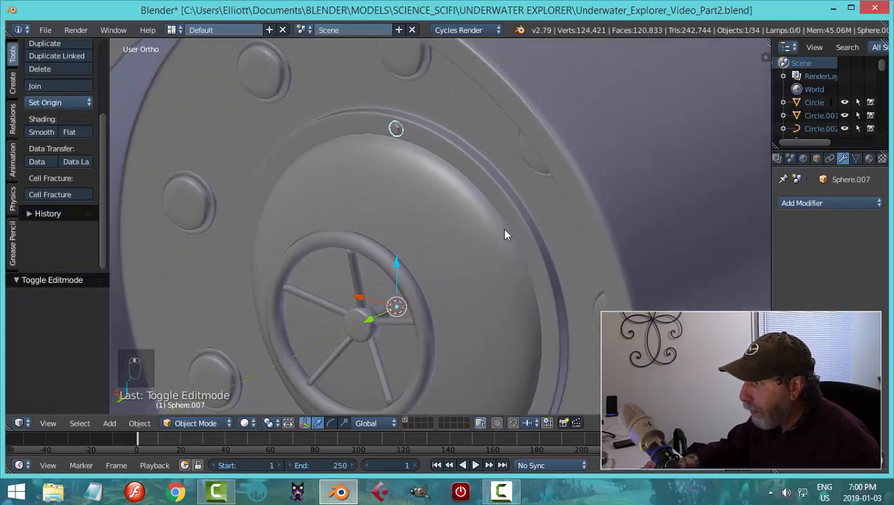
key("Tab")
left_click(572, 224)
middle_click_drag(572, 224, 475, 196)
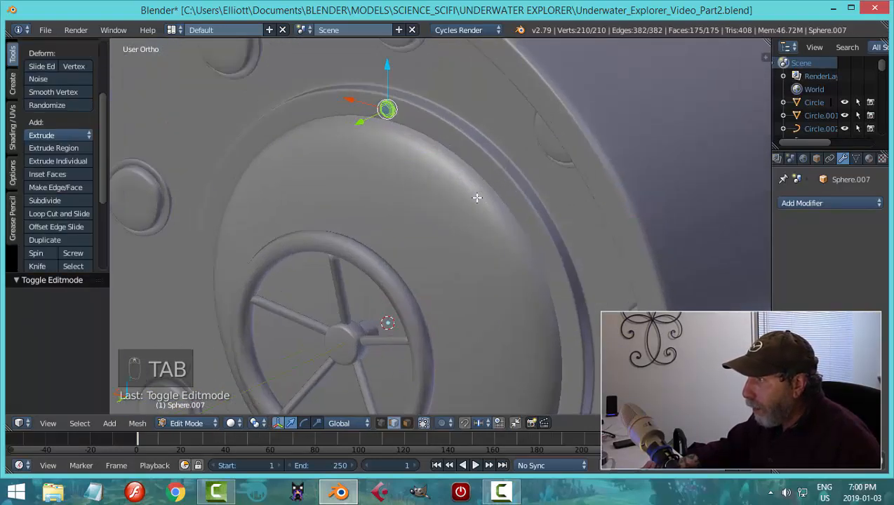
key("Tab")
left_click(404, 198)
Duplicate the hatch's edge loop around the dome in place, separate it into its own object and select that ring in Object Mode
right_click(487, 165)
key("Tab")
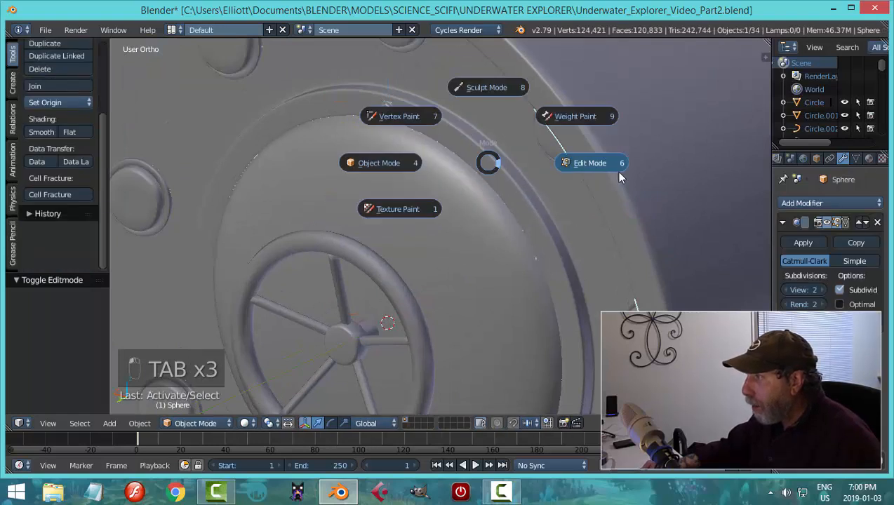
left_click(616, 171)
right_click(480, 166, "alt")
scroll(522, 184, "down", 4)
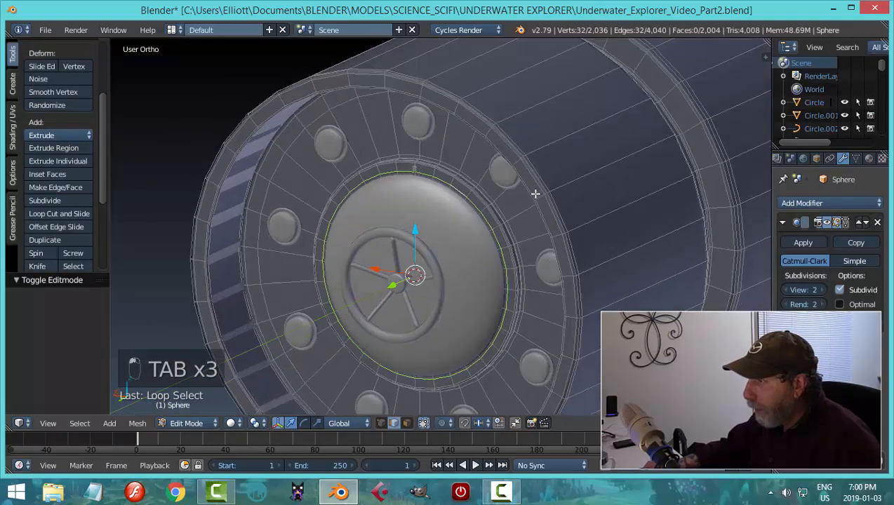
key("shift+d")
right_click(534, 194)
key("p")
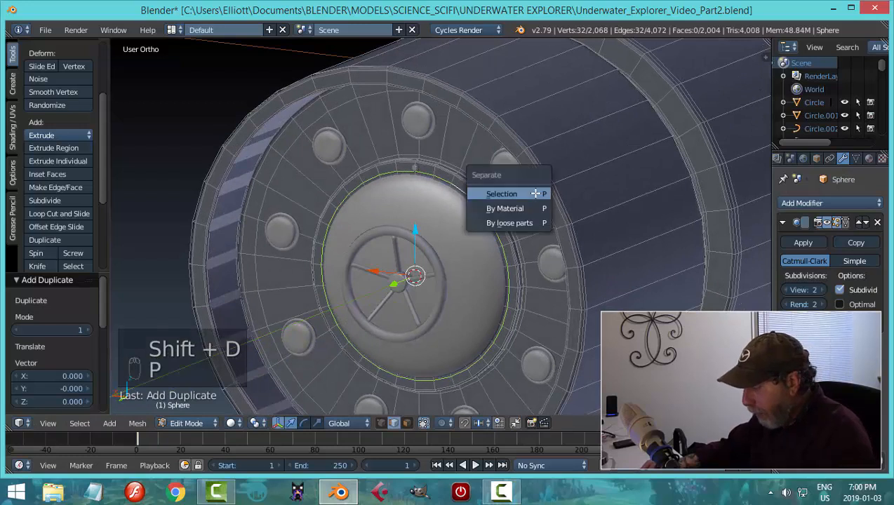
left_click(535, 193)
key("Tab")
left_click(440, 197)
right_click(454, 186)
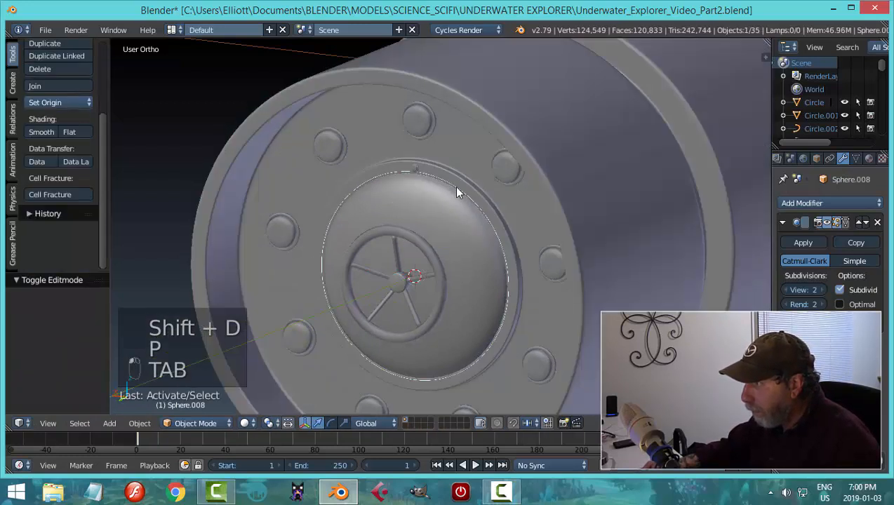
Set the separated ring's origin to its geometry and move the ring 0.214 along Y
scroll(567, 223, "down", 3)
middle_click_drag(549, 235, 565, 230)
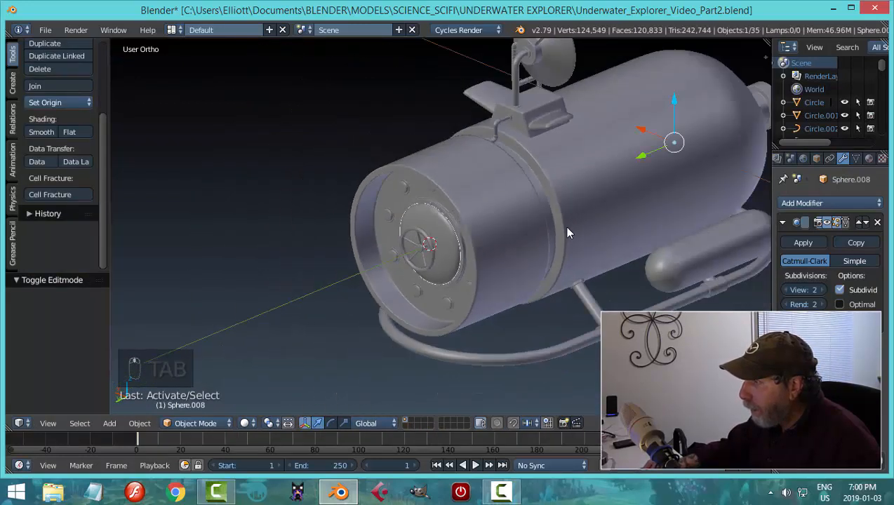
left_click(62, 103)
left_click(78, 133)
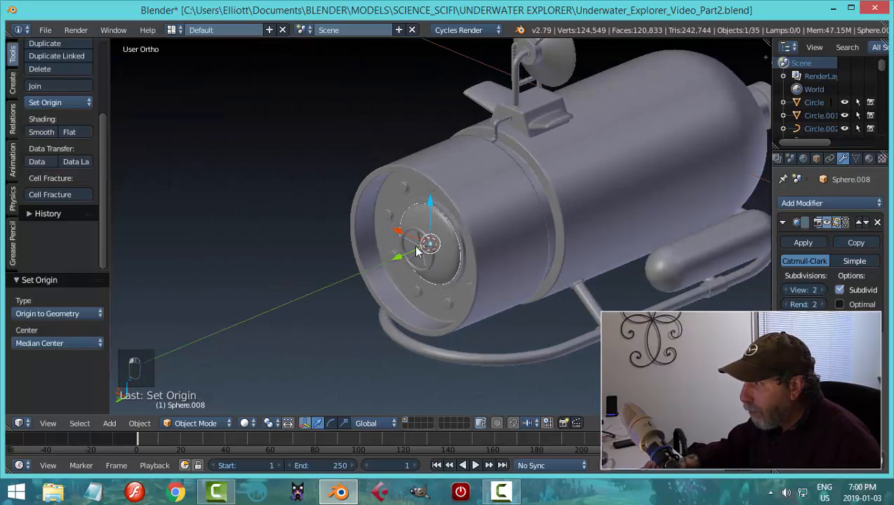
left_click_drag(397, 259, 417, 258)
scroll(453, 255, "up", 3)
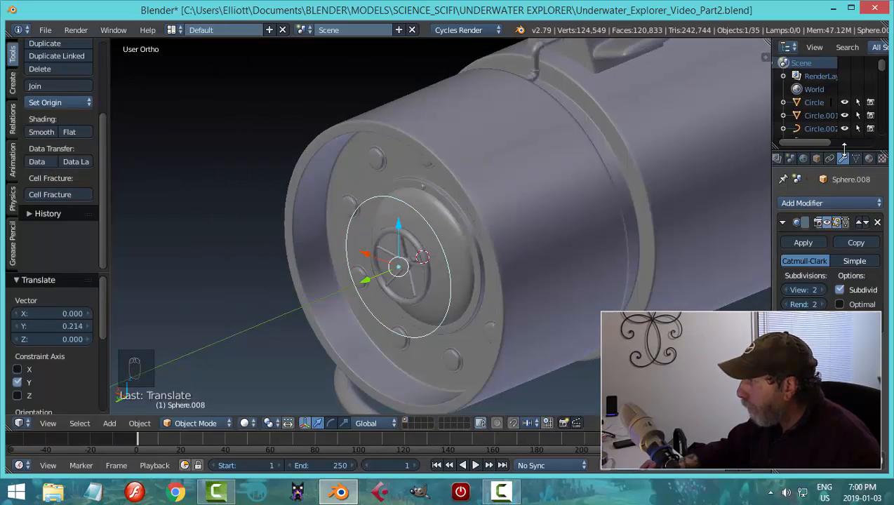
Enlarge the outliner to locate the separated ring and convert the ring from mesh to a curve
left_click_drag(842, 145, 841, 391)
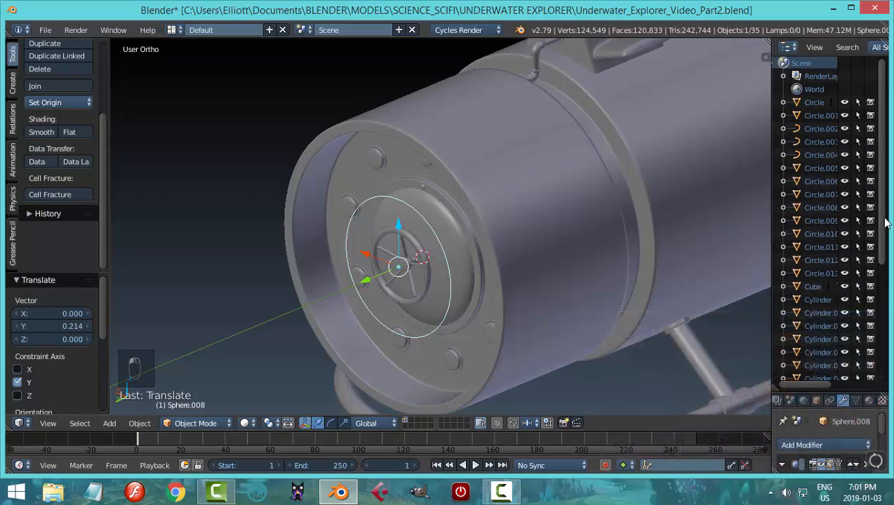
left_click_drag(887, 237, 891, 351)
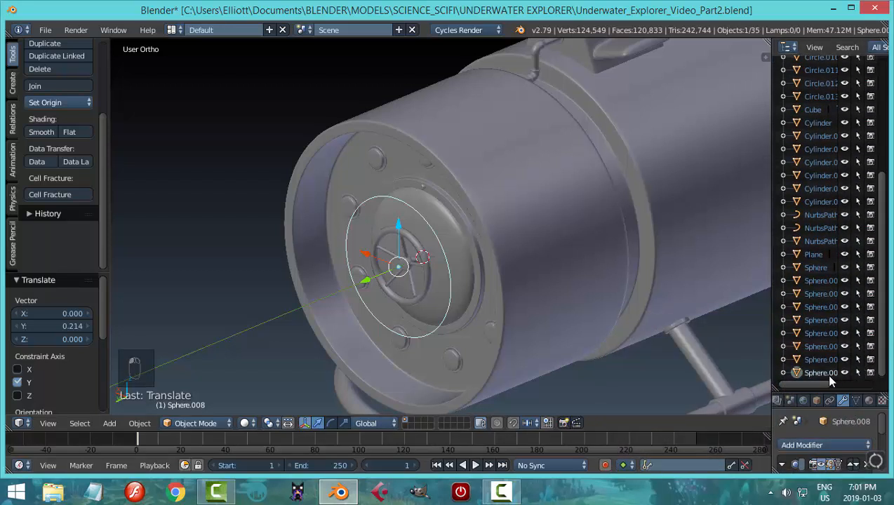
key("alt+c")
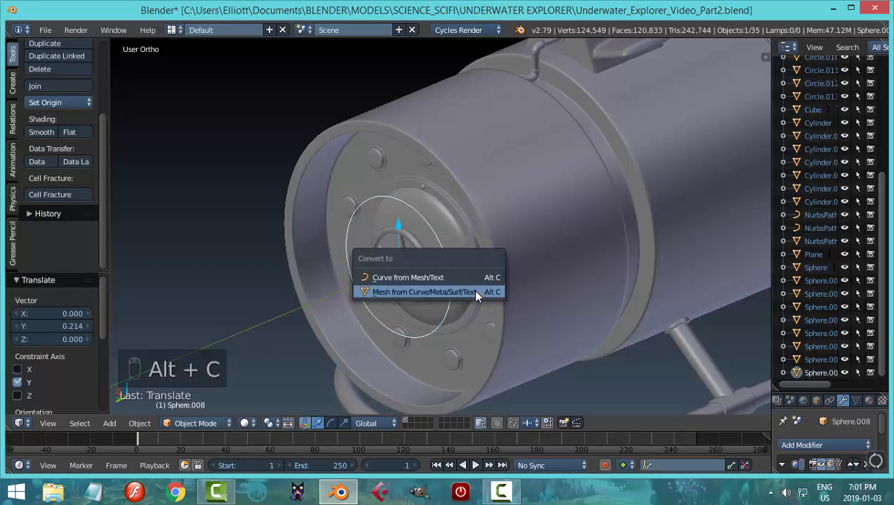
left_click(463, 276)
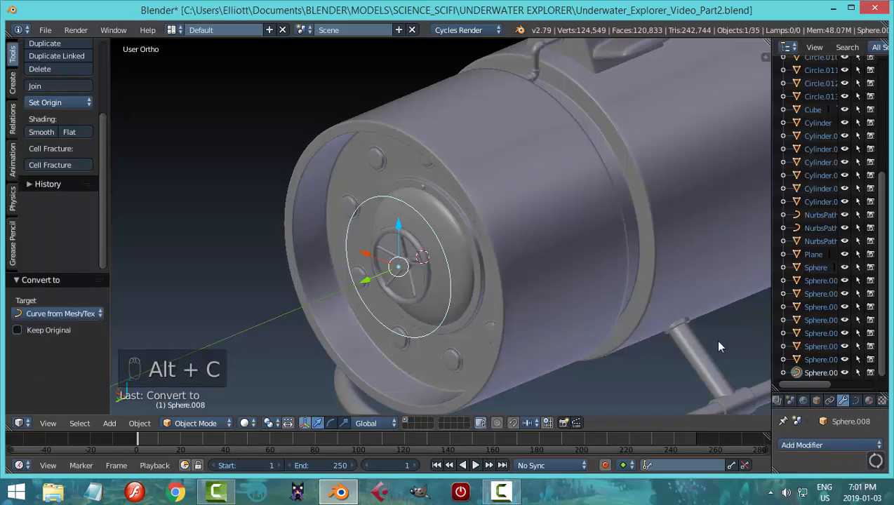
Rename the converted ring as BOLT CURVE and shrink the outliner back to give the properties more room
double_click(821, 373)
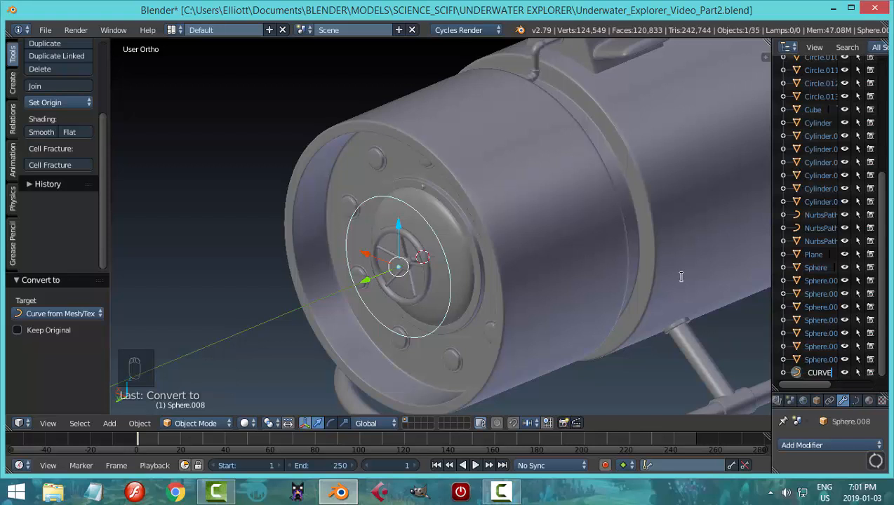
key("Return")
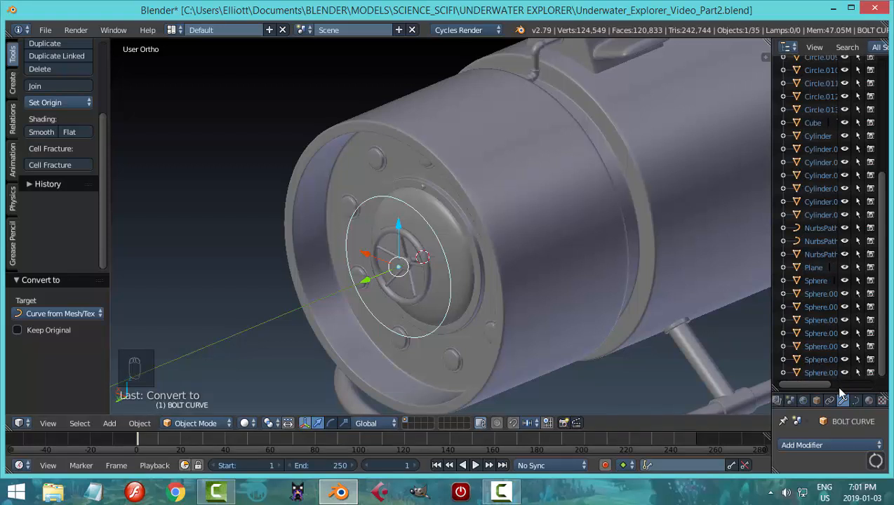
left_click_drag(840, 393, 840, 175)
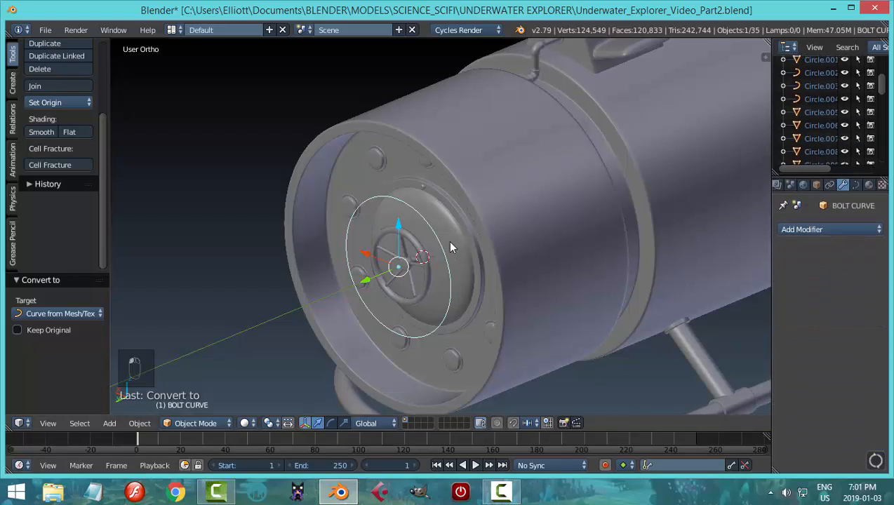
Select the small bolt on the rim above the dome and set its origin to its geometry
right_click(424, 197)
scroll(420, 185, "up", 6)
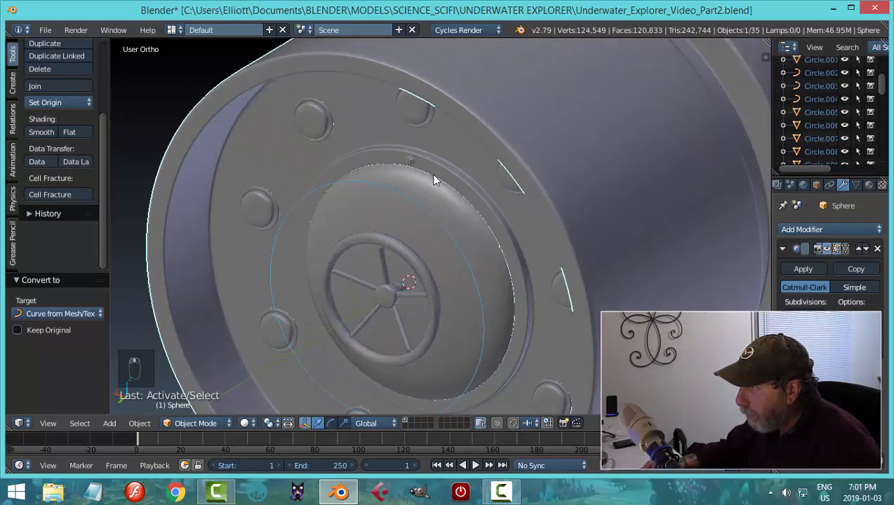
right_click(434, 180)
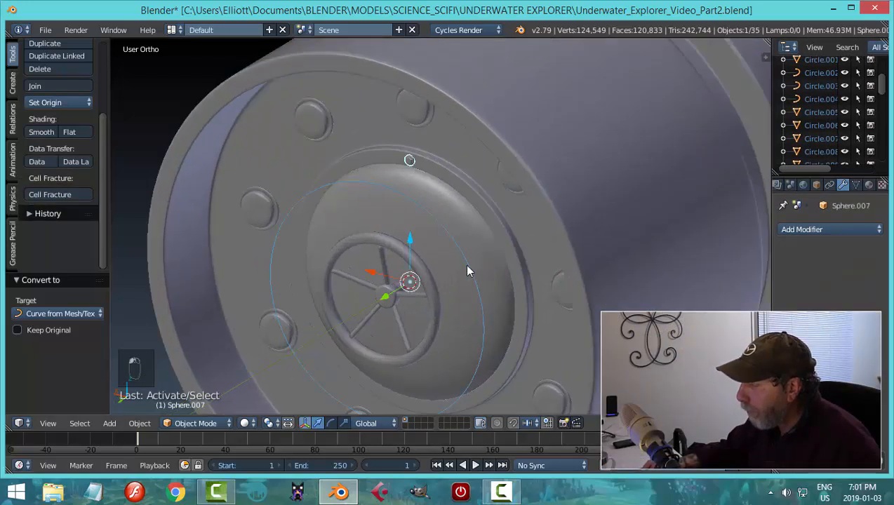
left_click(58, 103)
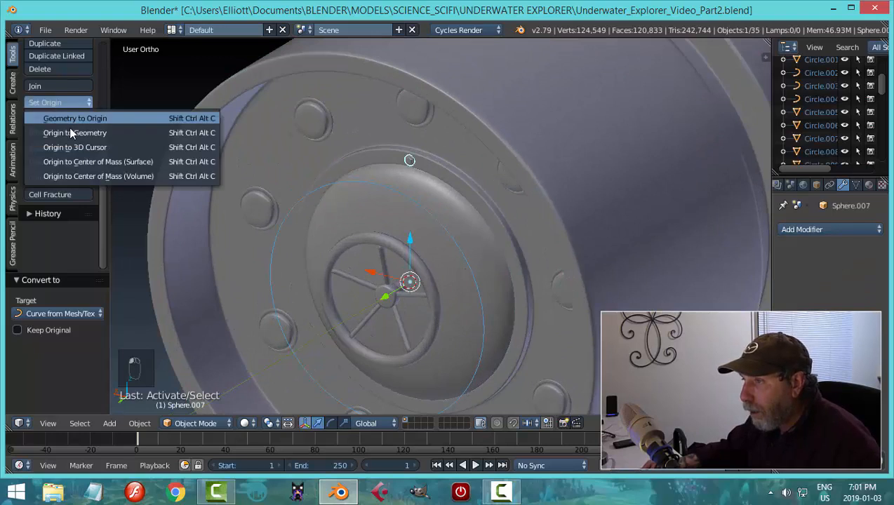
left_click(70, 129)
middle_click_drag(425, 183, 394, 182)
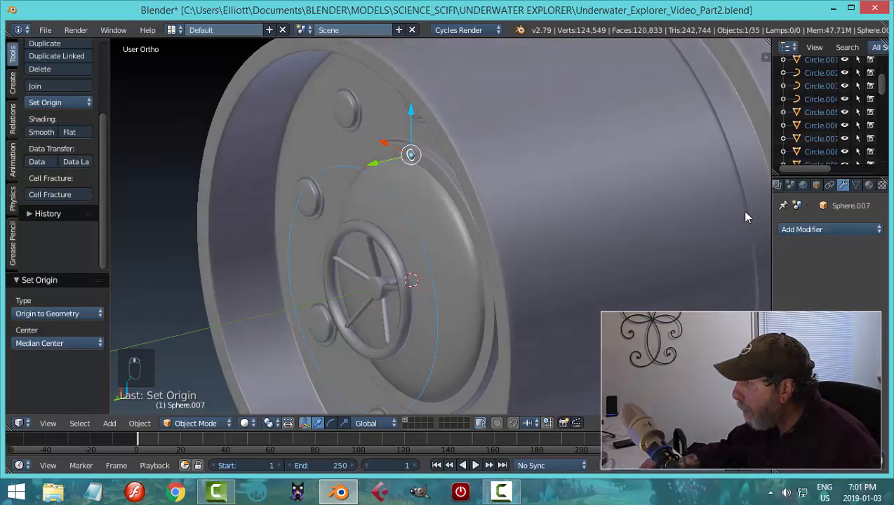
Add an Array modifier to the bolt with a fixed count of 7 and a relative X offset of 5.000
left_click(800, 230)
left_click(639, 256)
scroll(639, 249, "down", 1)
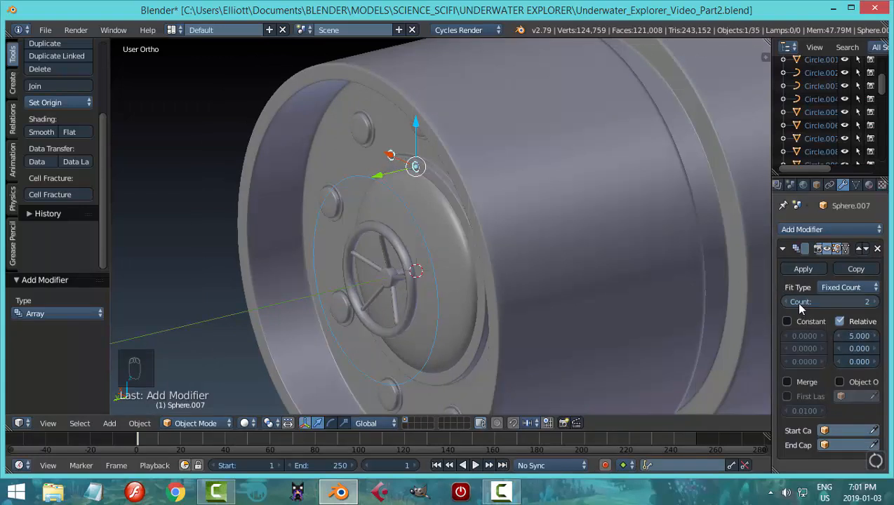
left_click_drag(794, 302, 824, 301)
scroll(586, 279, "down", 2)
mouse_move(539, 262)
middle_mouse_down()
mouse_move(565, 246)
mouse_move(553, 260)
middle_mouse_up()
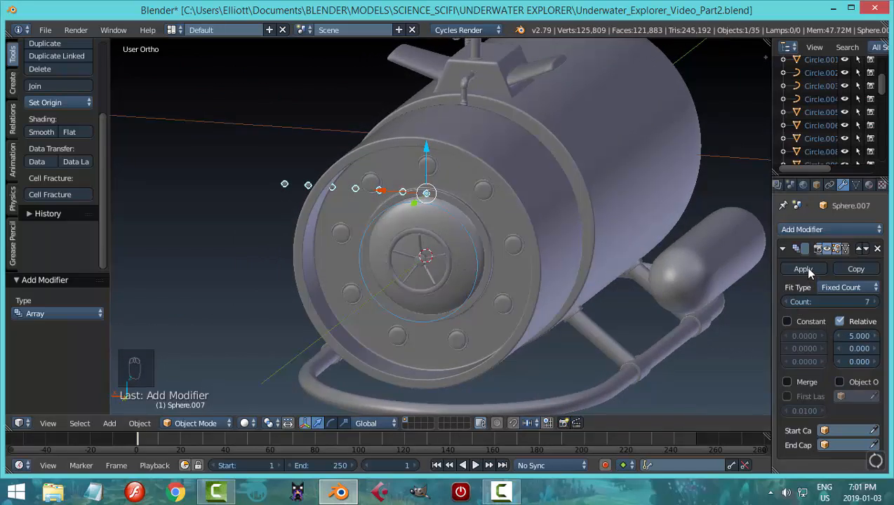
Add a Curve modifier below the bolt's Array modifier with BOLT CURVE as its object
left_click(782, 249)
left_click(830, 229)
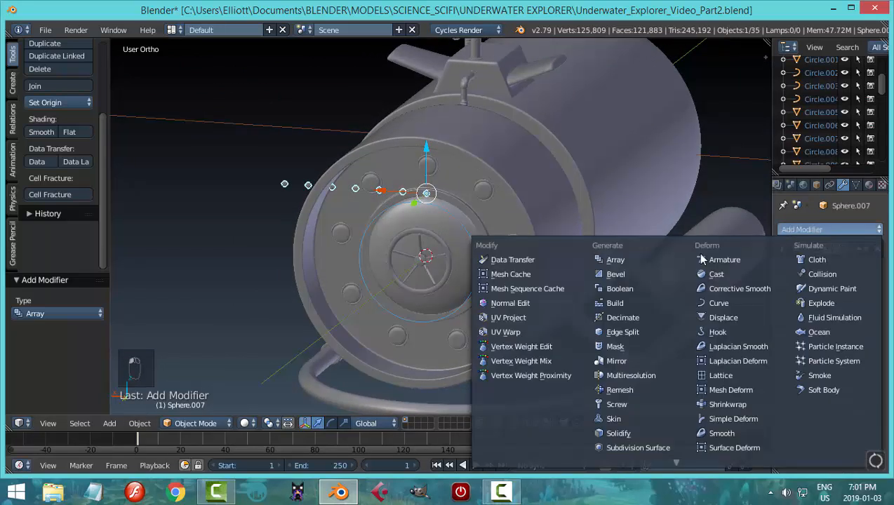
left_click(716, 303)
left_click(812, 327)
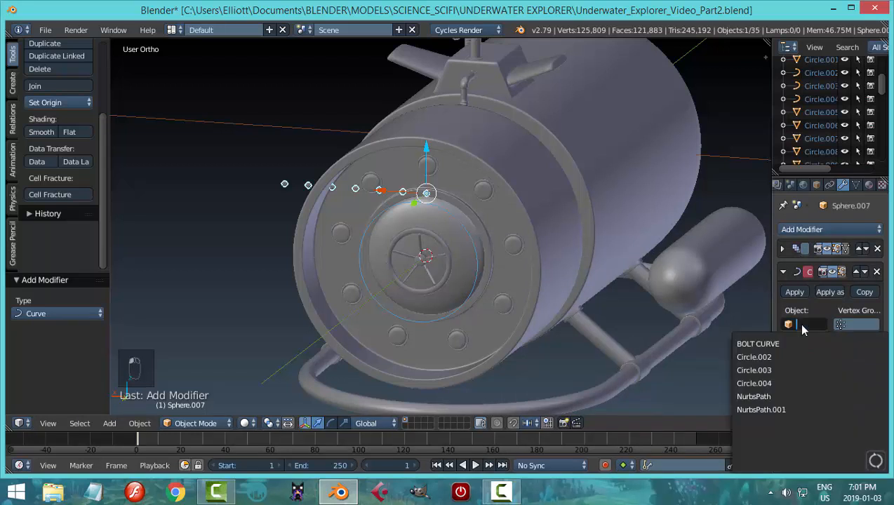
left_click(771, 345)
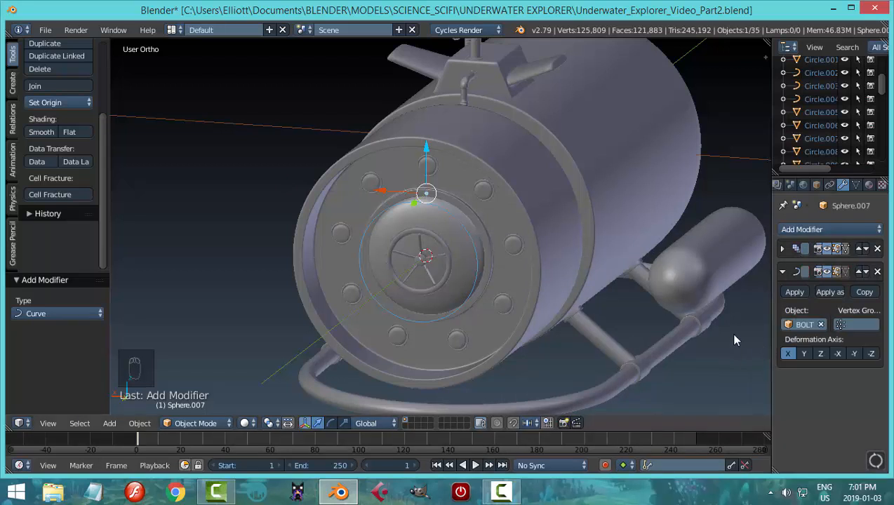
Move the curved bolt array 0.405 along Y, -0.925 along X and -0.475 along Z
middle_click_drag(565, 290, 423, 246)
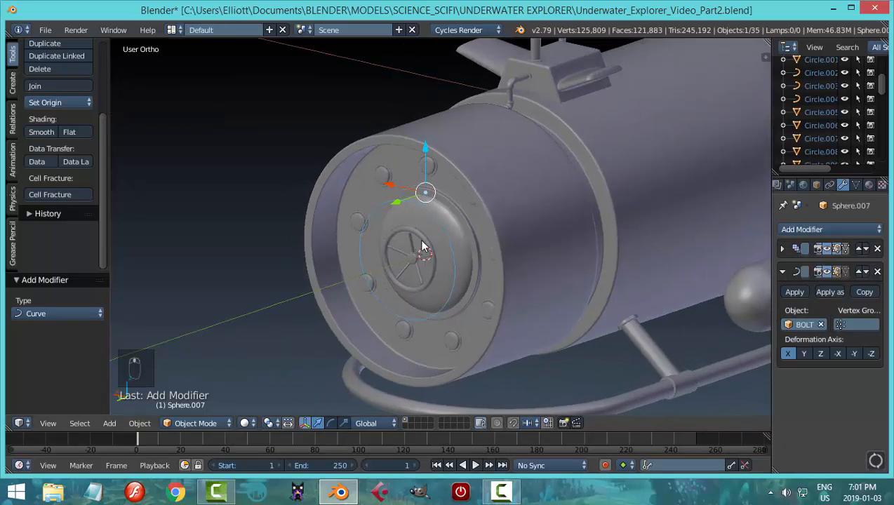
mouse_move(394, 205)
left_mouse_down()
mouse_move(361, 213)
mouse_move(379, 211)
left_mouse_up()
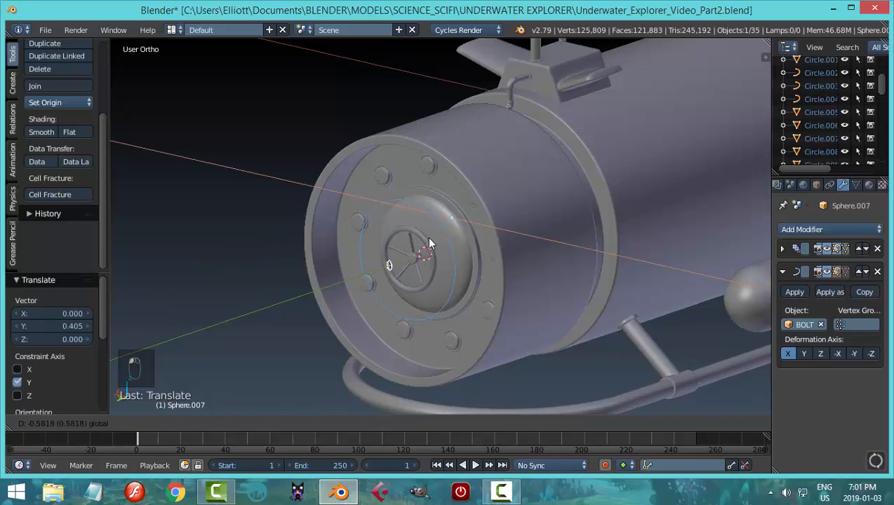
left_click_drag(452, 255, 452, 255)
left_click_drag(486, 186, 487, 200)
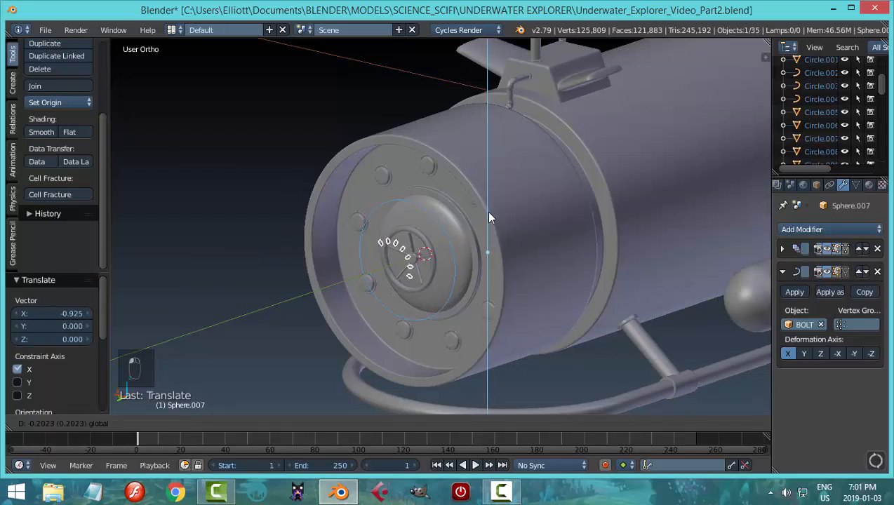
left_click_drag(495, 250, 494, 243)
scroll(487, 256, "up", 5)
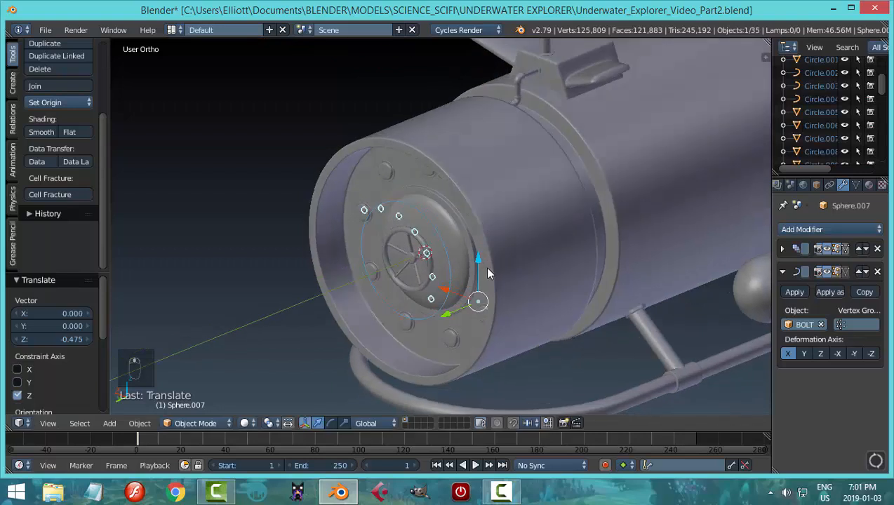
scroll(481, 267, "down", 4)
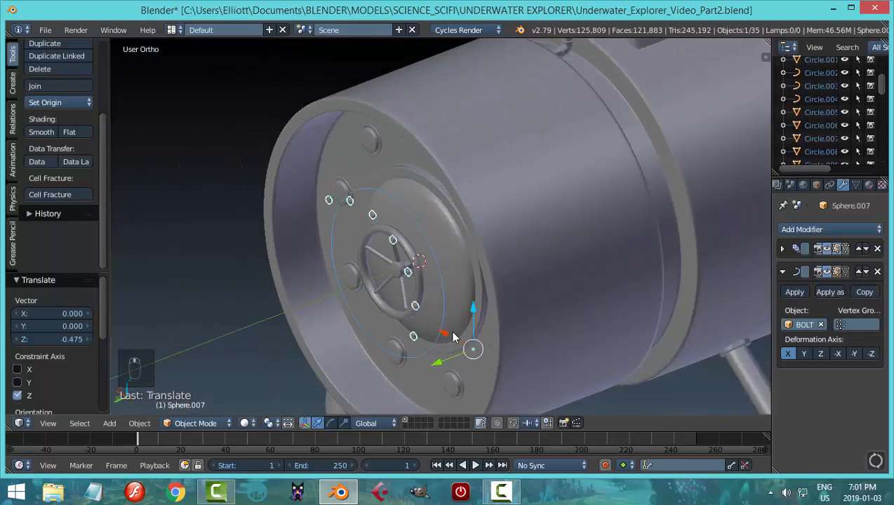
Move the bolt array -0.403 along Y and -0.015 along Z to seat it on the dome's rim
left_click_drag(435, 362, 503, 357)
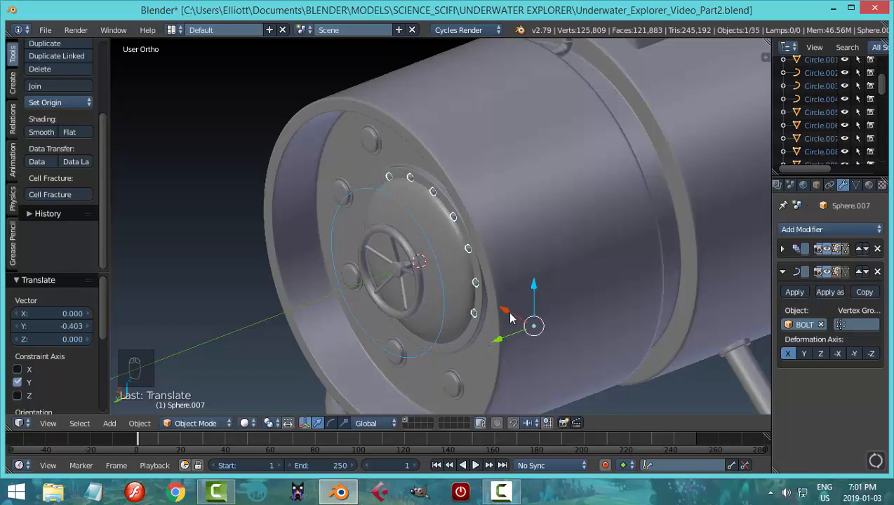
scroll(537, 306, "up", 3)
middle_click_drag(552, 300, 575, 267)
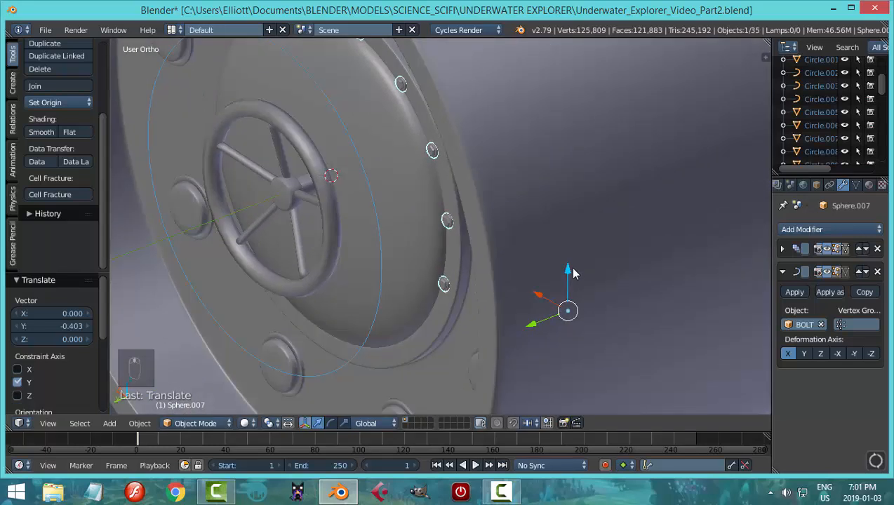
left_click_drag(572, 270, 570, 273)
mouse_move(570, 272)
middle_mouse_down()
mouse_move(567, 254)
mouse_move(595, 251)
middle_mouse_up()
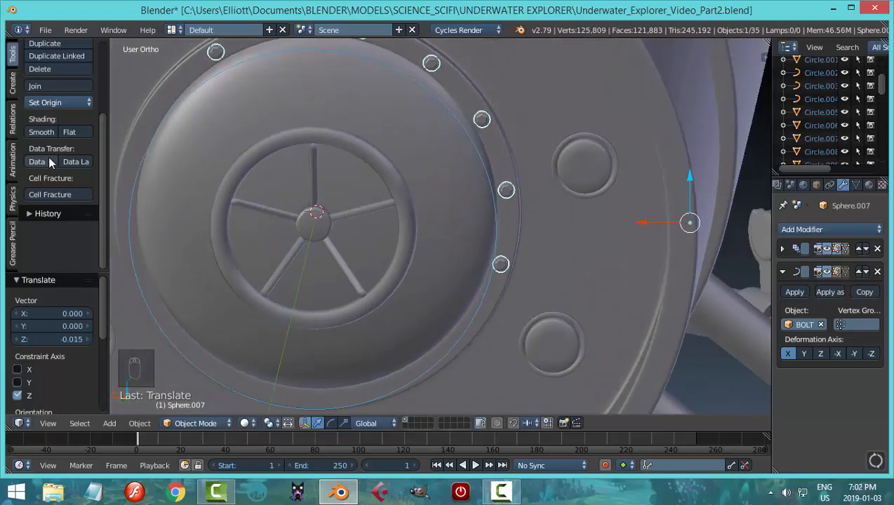
Set the bolt array's origin to the 3D cursor at the centre of the hatch
left_click(68, 102)
left_click(78, 146)
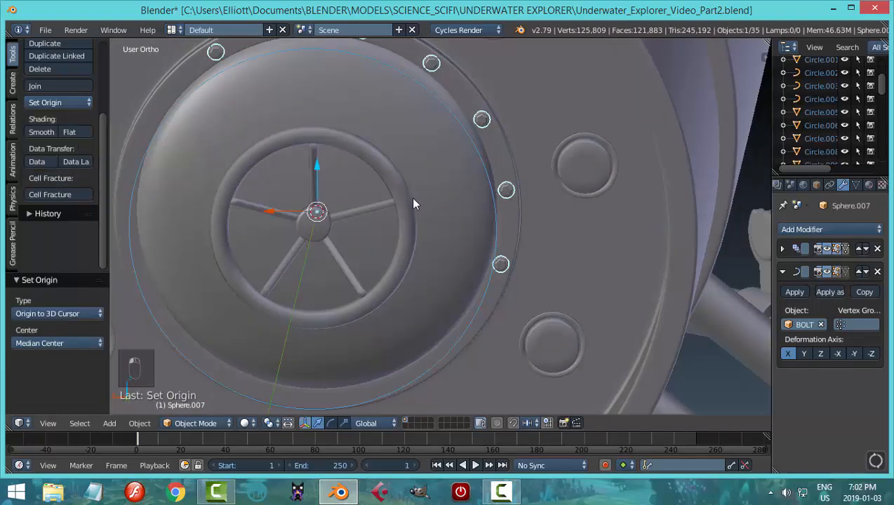
left_click_drag(315, 171, 315, 173)
Nudge the bolt array -0.002 along Y so the bolt heads sit properly on the rim surface
mouse_move(449, 181)
middle_mouse_down()
mouse_move(323, 210)
mouse_move(359, 188)
mouse_move(509, 208)
middle_mouse_up()
scroll(505, 203, "up", 5)
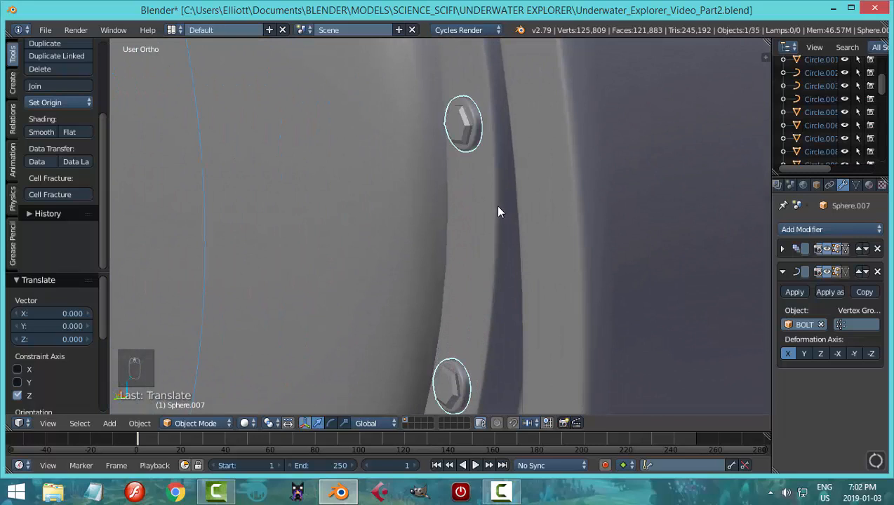
scroll(496, 206, "up", 2)
scroll(500, 214, "down", 4)
mouse_move(501, 213)
middle_mouse_down()
mouse_move(490, 211)
mouse_move(500, 215)
middle_mouse_up()
scroll(501, 215, "up", 3)
key("g")
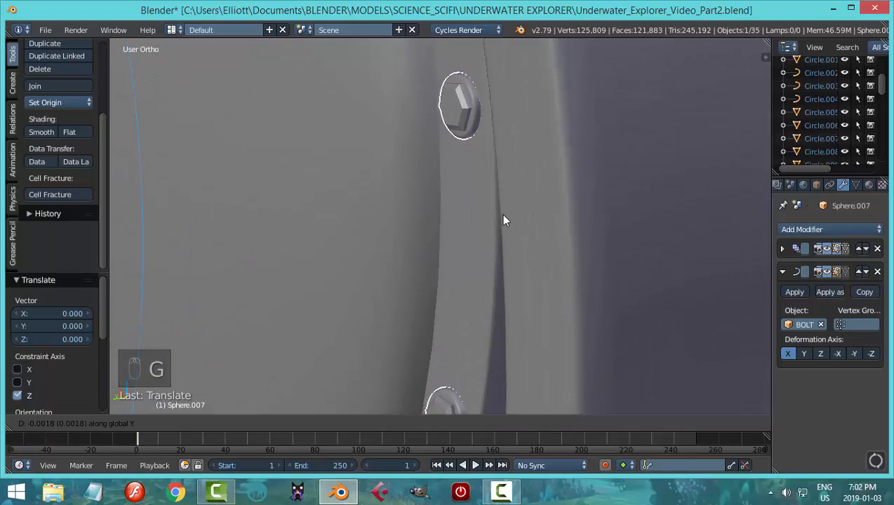
left_click(503, 216)
scroll(501, 226, "down", 10)
middle_click_drag(389, 241, 422, 231)
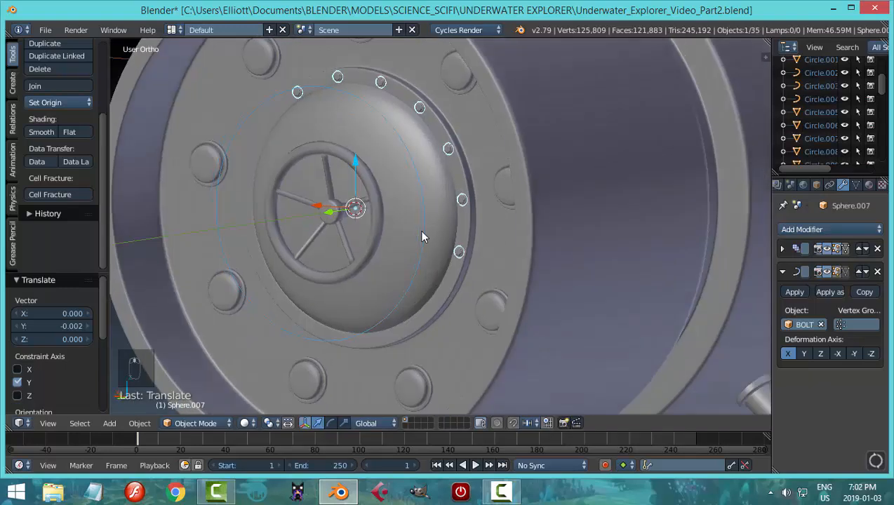
Set the Array modifier's count to 16 and its relative X offset to 4.900 to space the bolts around the rim
left_click(782, 249)
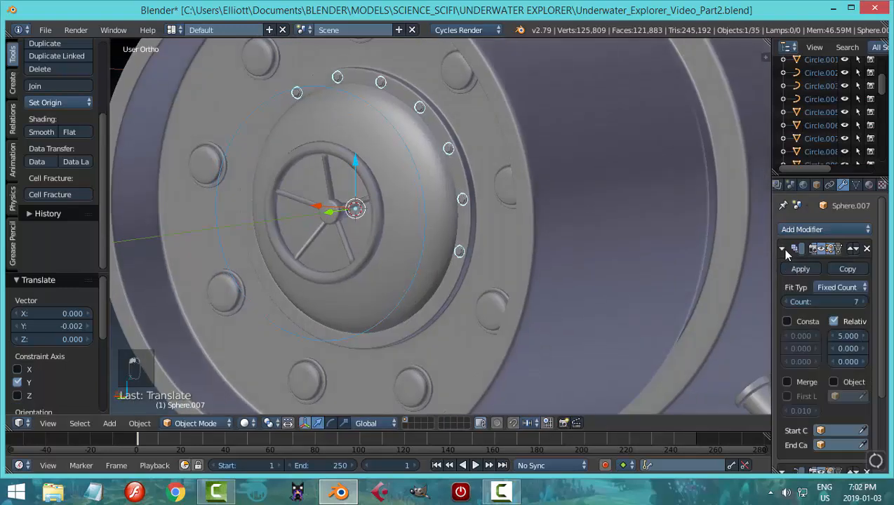
left_click(864, 301)
left_click(865, 302)
left_click(865, 302)
left_click(864, 302)
left_click(864, 302)
left_click(864, 302)
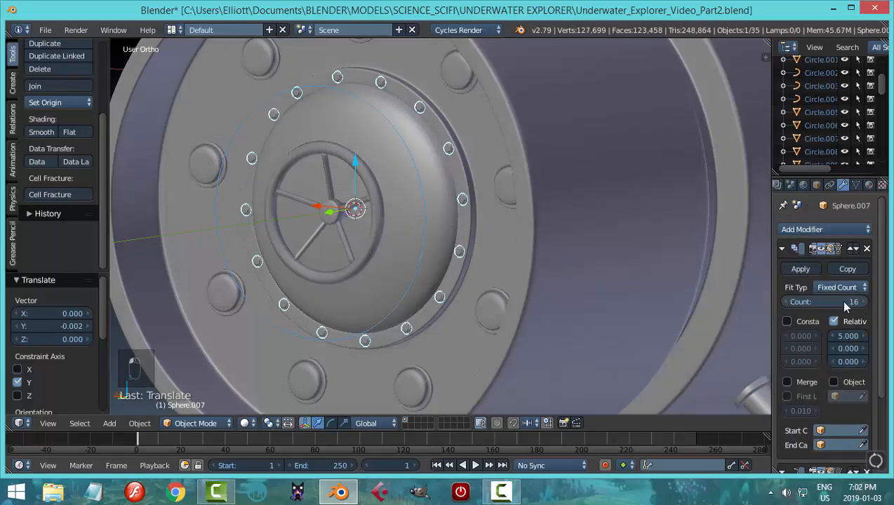
mouse_move(463, 195)
middle_mouse_down()
mouse_move(498, 190)
mouse_move(466, 203)
middle_mouse_up()
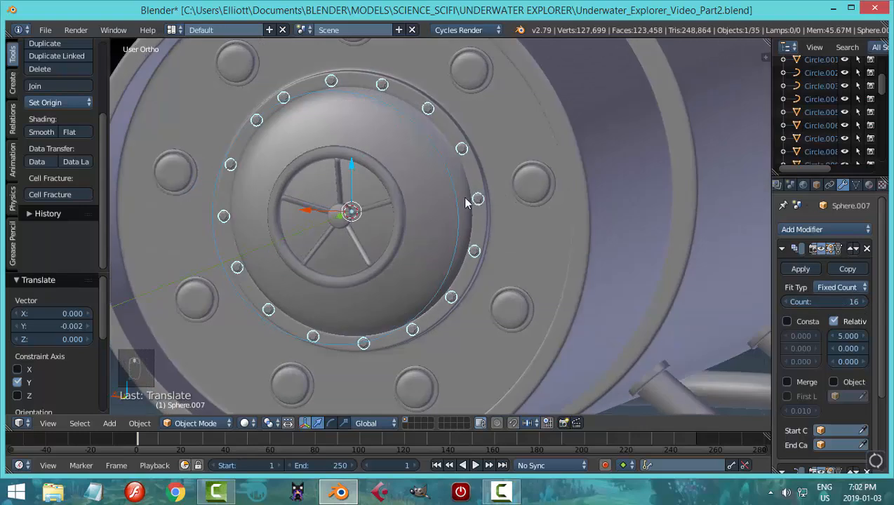
left_click(829, 336)
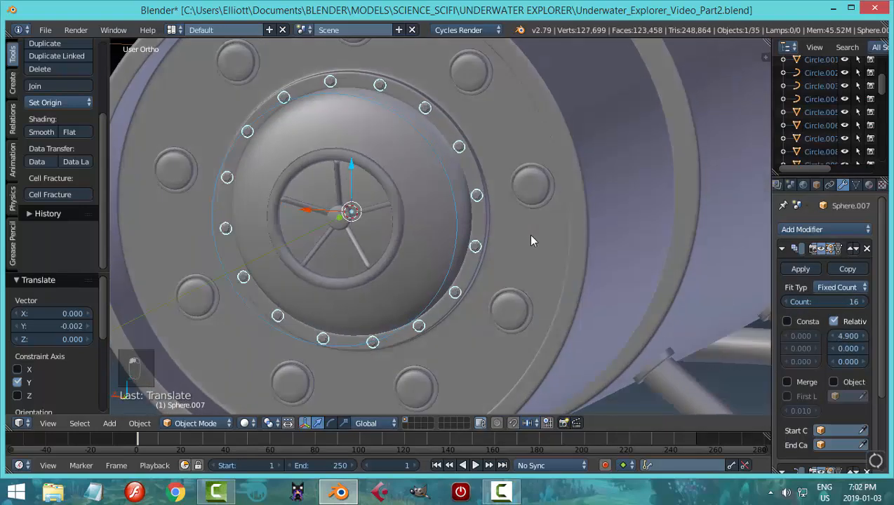
Deselect everything and examine the bolts' spacing and seating around the rim from several angles
middle_click_drag(530, 235, 520, 229)
key("a")
scroll(429, 227, "down", 2)
mouse_move(429, 228)
middle_mouse_down()
mouse_move(451, 197)
mouse_move(539, 232)
mouse_move(487, 241)
mouse_move(443, 214)
mouse_move(413, 210)
mouse_move(441, 203)
mouse_move(441, 179)
mouse_move(465, 147)
mouse_move(517, 168)
mouse_move(524, 192)
mouse_move(573, 213)
mouse_move(470, 213)
mouse_move(460, 208)
mouse_move(479, 175)
mouse_move(448, 182)
middle_mouse_up()
scroll(514, 220, "up", 3)
scroll(470, 214, "down", 2)
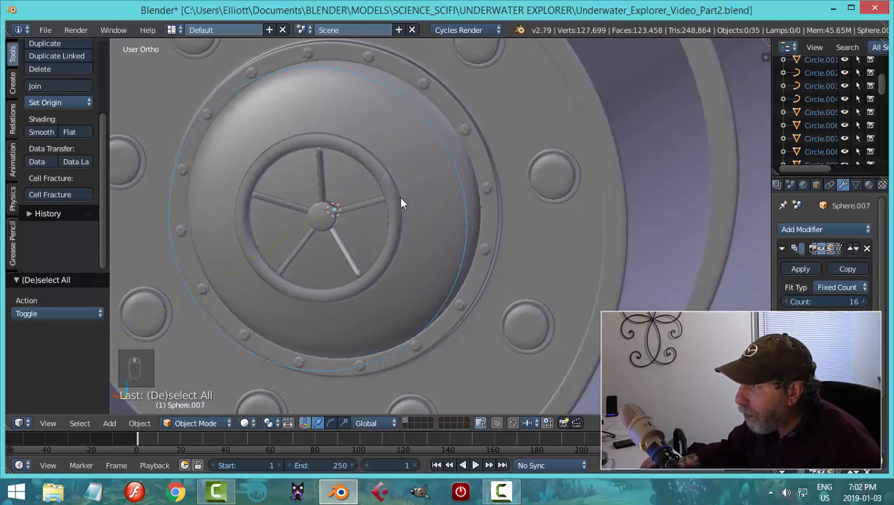
mouse_move(401, 204)
middle_mouse_down()
mouse_move(442, 215)
mouse_move(429, 201)
mouse_move(397, 223)
mouse_move(411, 243)
mouse_move(440, 225)
mouse_move(418, 234)
middle_mouse_up()
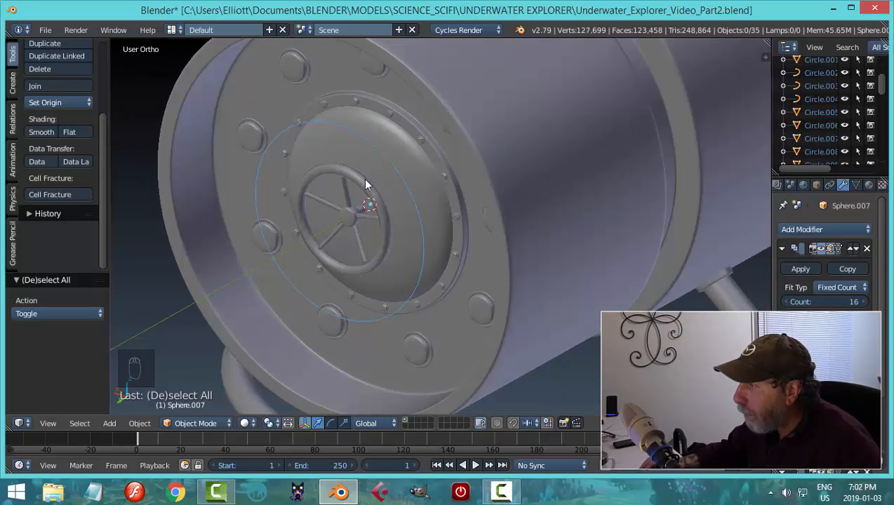
middle_click_drag(456, 203, 480, 197)
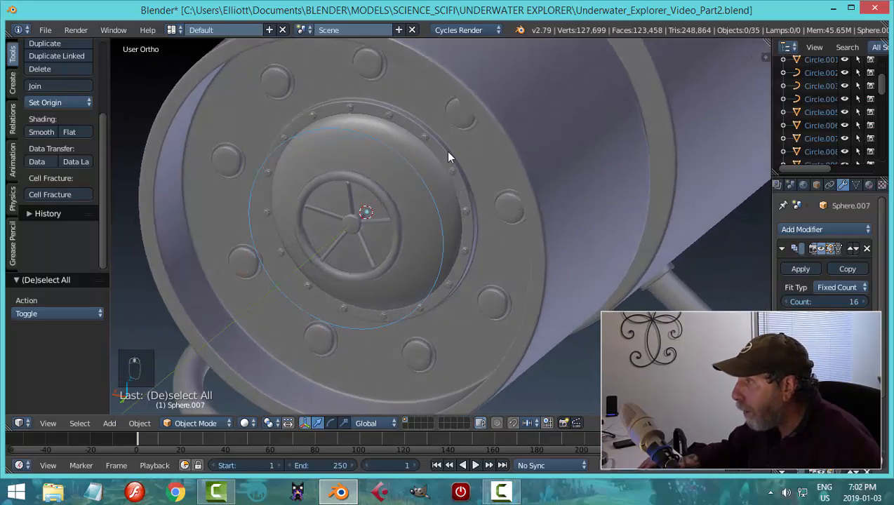
Apply the bolts' Array and Curve modifiers and delete the BOLT CURVE guide ring
left_click(802, 271)
left_click(793, 268)
right_click(421, 180)
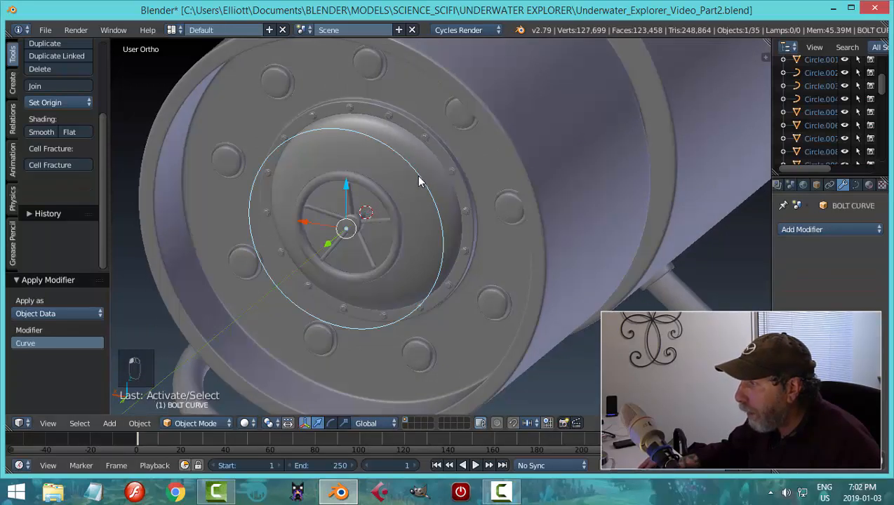
key("x")
left_click(418, 177)
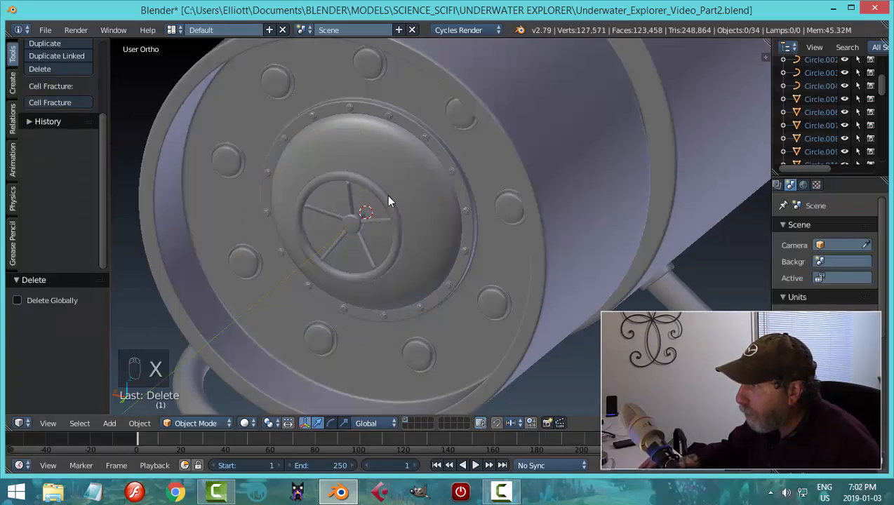
Select the handwheel rim on the dome and raise its Subdivision Surface modifier's subdivision level
right_click(390, 199)
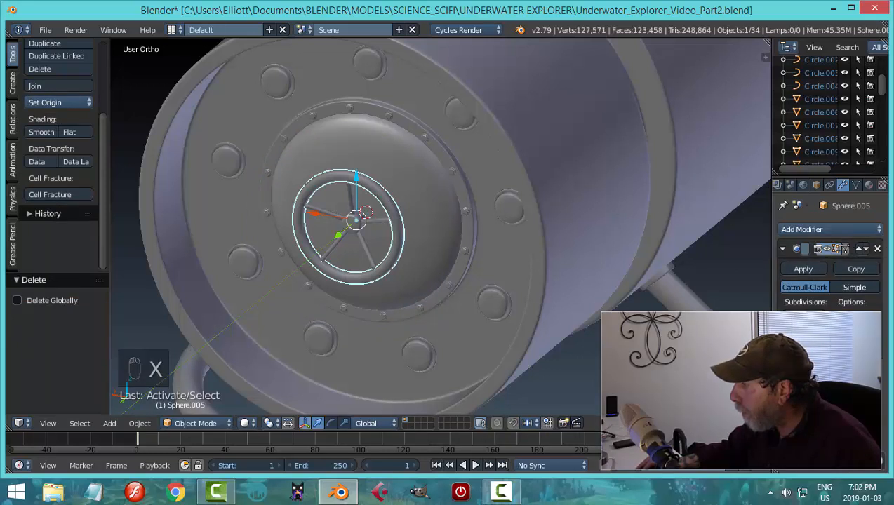
left_click(824, 315)
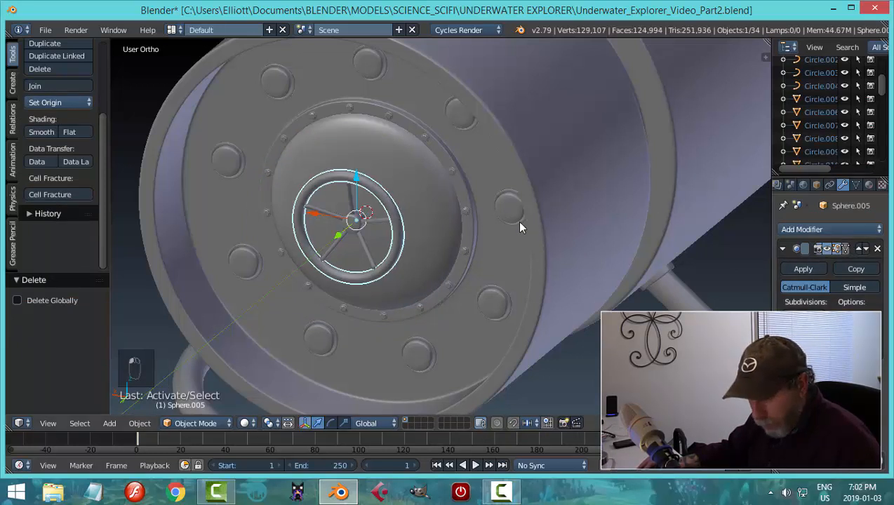
Nudge the handwheel rim about 0.002 along the Y axis to line it up with its spokes
key("a")
scroll(520, 227, "up", 5)
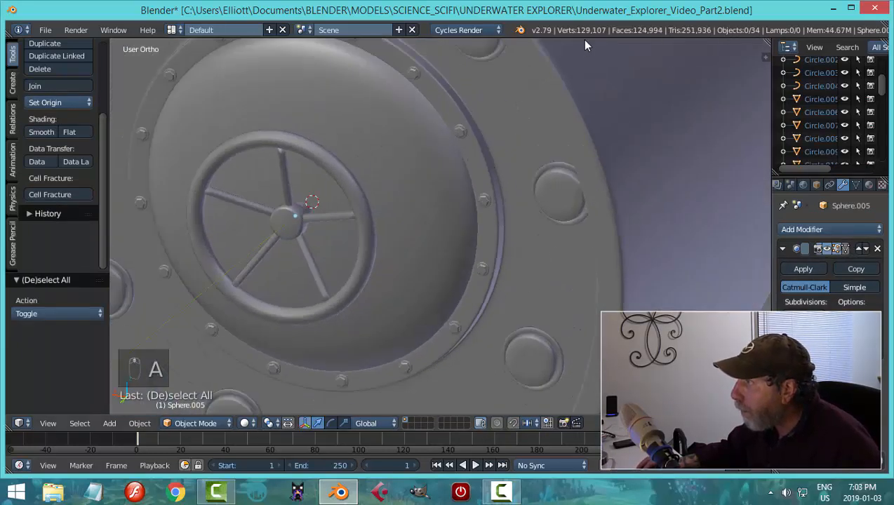
mouse_move(407, 197)
middle_mouse_down()
mouse_move(433, 166)
mouse_move(460, 162)
mouse_move(361, 202)
mouse_move(305, 152)
middle_mouse_up()
right_click(304, 152)
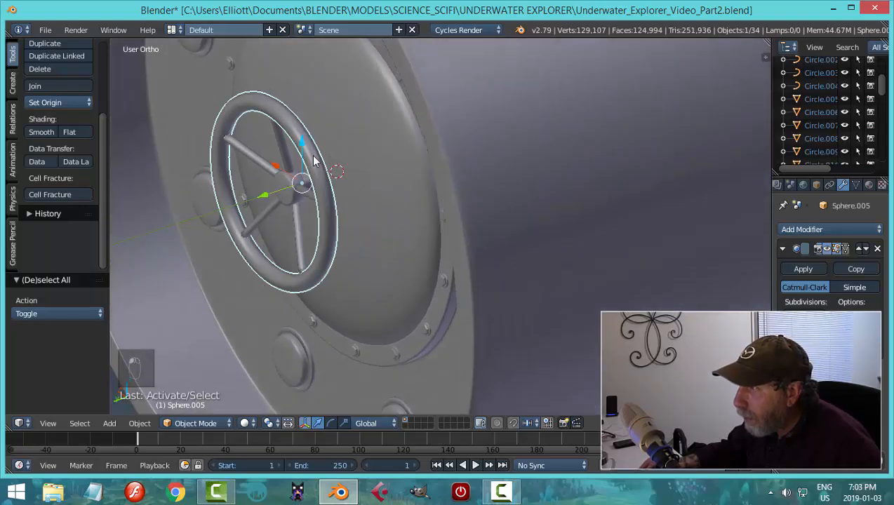
key("g")
left_click(264, 192)
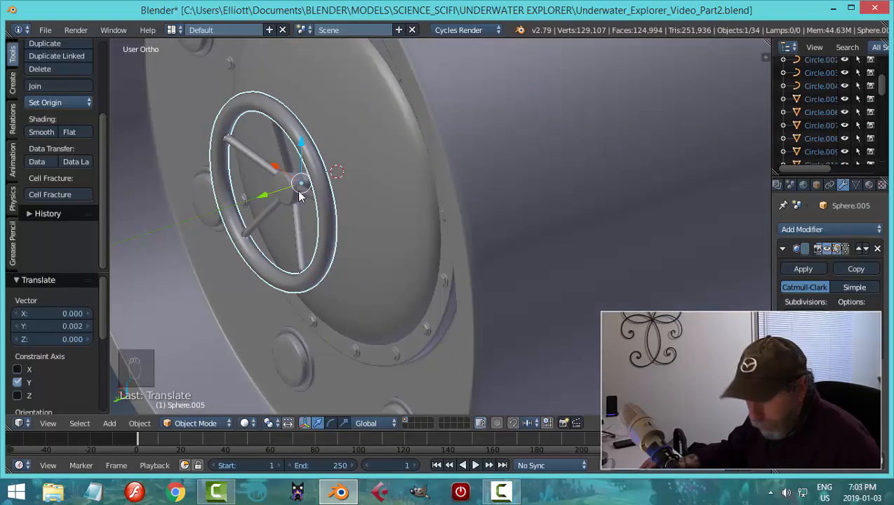
key("a")
Recalculate the normals of the whole handwheel spoke mesh in Edit Mode
mouse_move(309, 184)
middle_mouse_down()
mouse_move(353, 145)
mouse_move(408, 124)
middle_mouse_up()
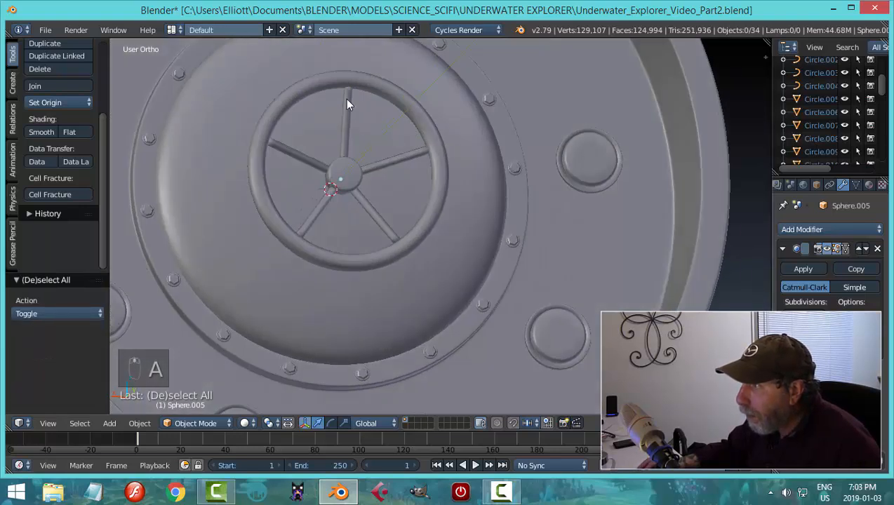
right_click(345, 98)
key("Tab")
left_click(425, 106)
scroll(375, 124, "up", 8)
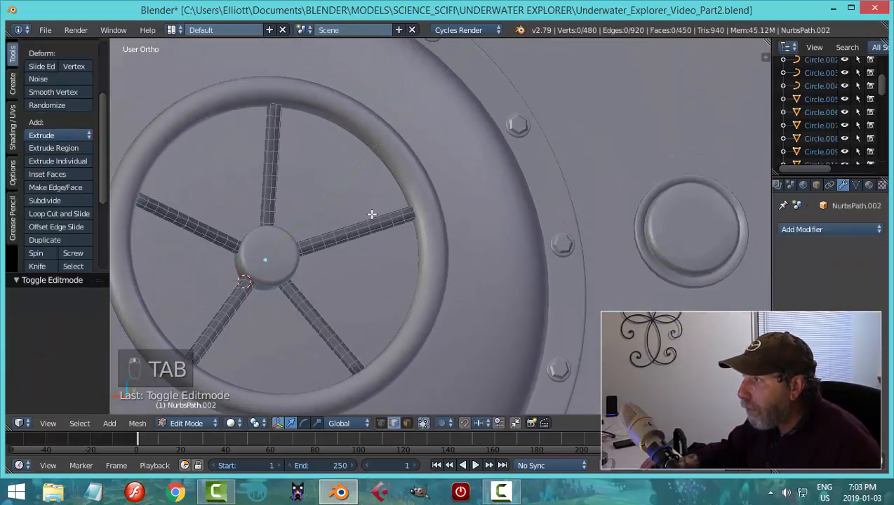
scroll(301, 198, "up", 2)
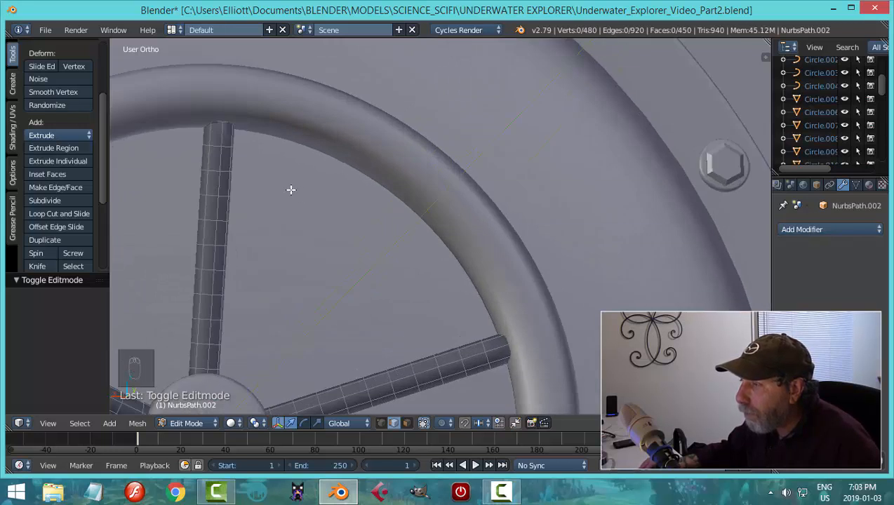
key("a")
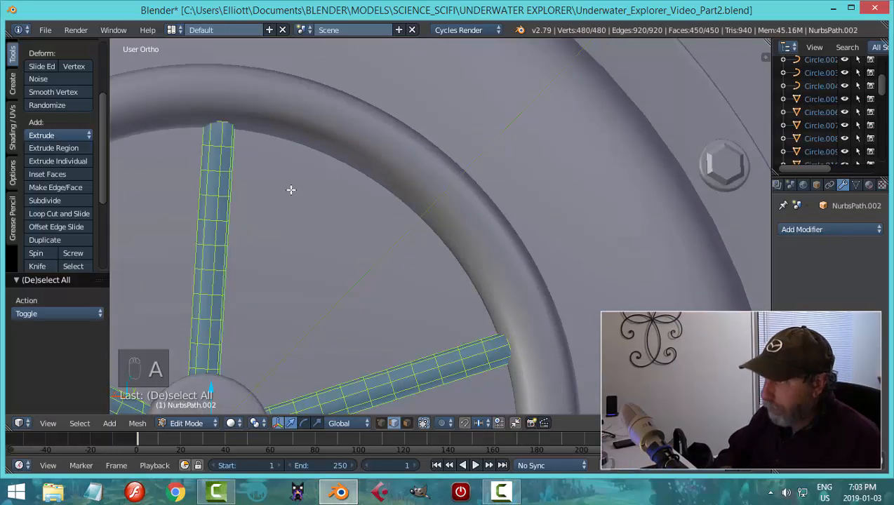
key("ctrl+n")
key("a")
key("Tab")
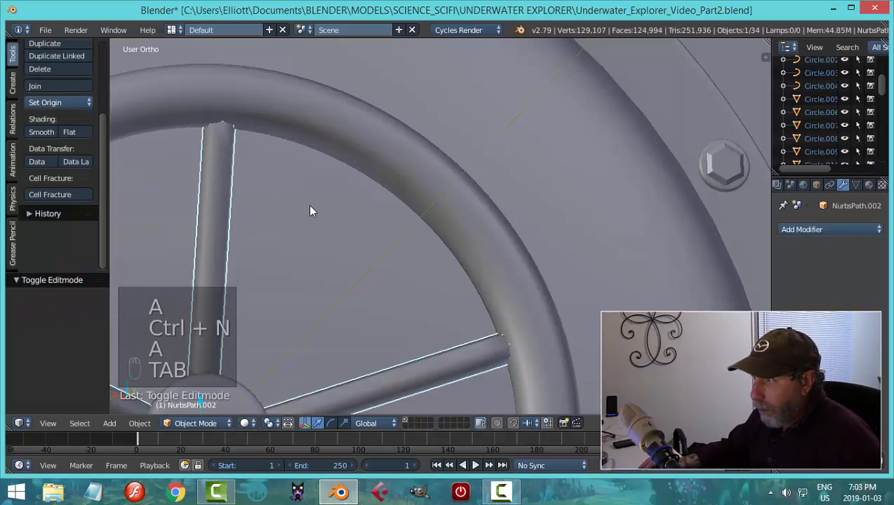
key("a")
scroll(329, 211, "down", 6)
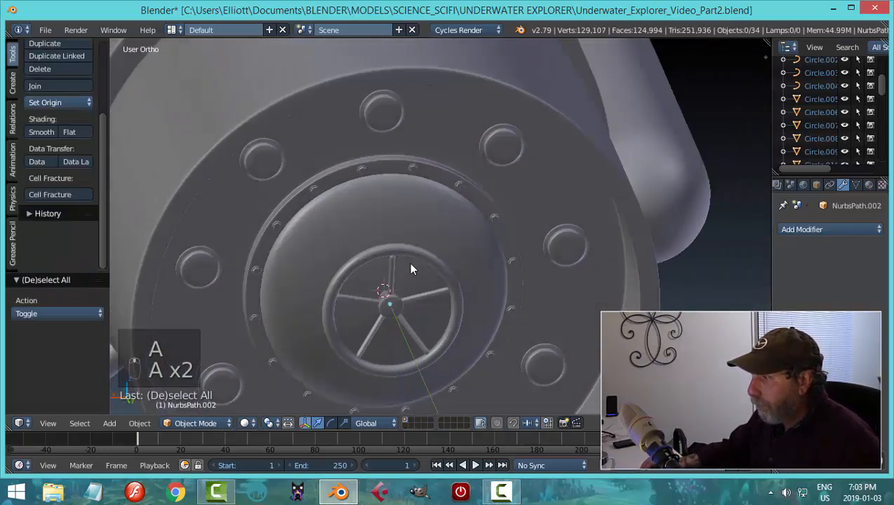
Try a Subdivision Surface modifier on the handwheel spokes and remove it
scroll(412, 265, "down", 2)
mouse_move(430, 272)
middle_mouse_down()
mouse_move(449, 296)
mouse_move(475, 291)
mouse_move(415, 306)
mouse_move(343, 278)
mouse_move(394, 286)
mouse_move(461, 272)
mouse_move(544, 301)
mouse_move(502, 303)
mouse_move(457, 252)
mouse_move(449, 144)
mouse_move(431, 223)
mouse_move(389, 210)
middle_mouse_up()
scroll(510, 303, "up", 3)
scroll(430, 232, "up", 3)
right_click(389, 210)
left_click(780, 230)
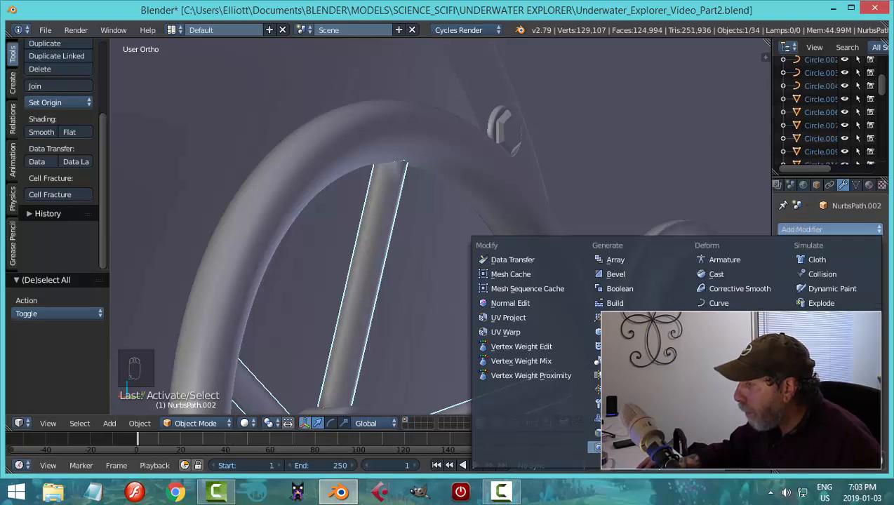
scroll(596, 447, "down", 1)
left_click(597, 434)
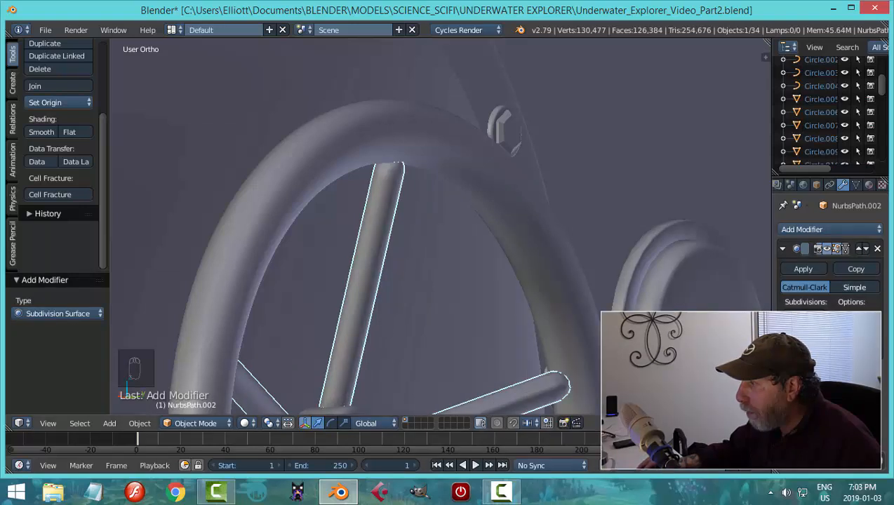
scroll(581, 353, "down", 4)
mouse_move(561, 327)
middle_mouse_down()
mouse_move(486, 310)
mouse_move(467, 289)
mouse_move(489, 265)
mouse_move(548, 281)
mouse_move(502, 304)
middle_mouse_up()
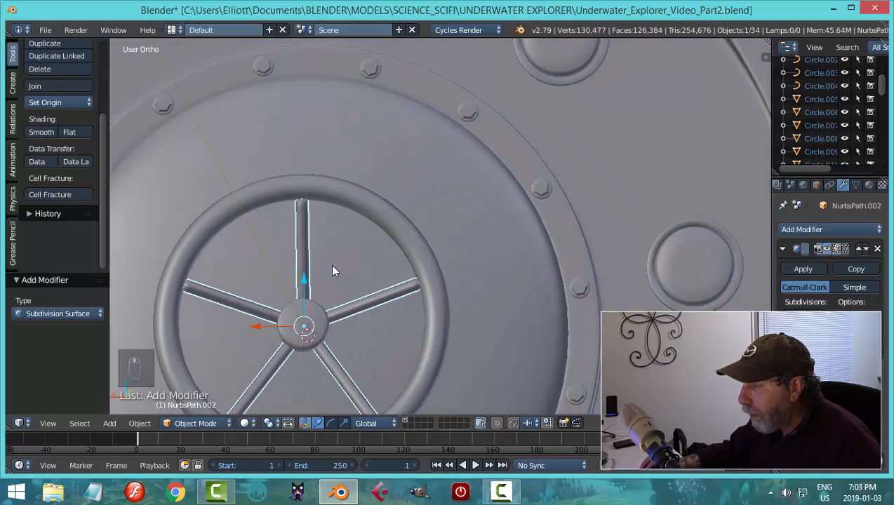
scroll(334, 271, "down", 2)
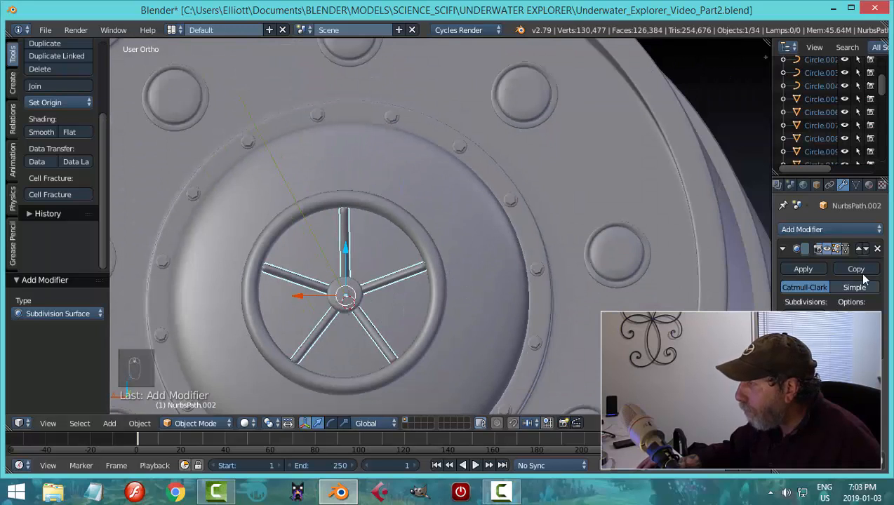
left_click(876, 249)
Add an edge loop near the outer end of the handwheel's upper spoke, close to the rim
scroll(413, 272, "up", 4)
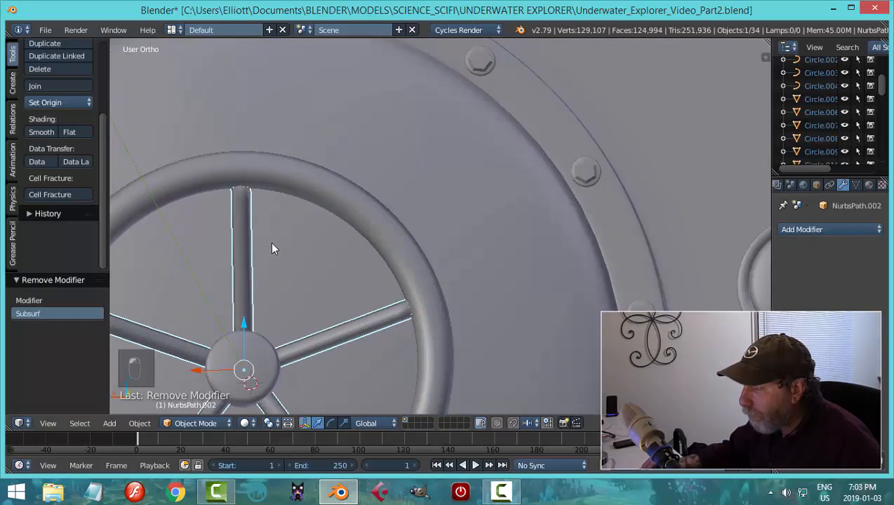
middle_click_drag(273, 249, 393, 265, "shift")
key("Tab")
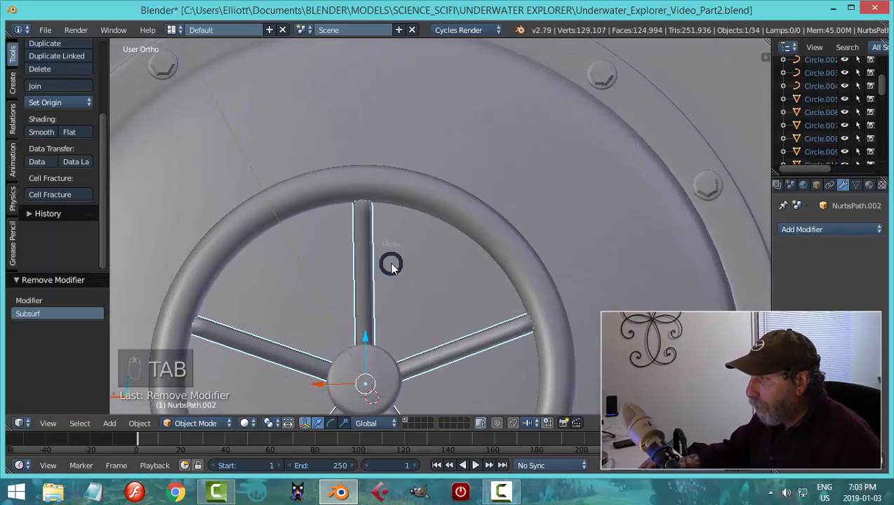
left_click(507, 263)
scroll(369, 241, "up", 3)
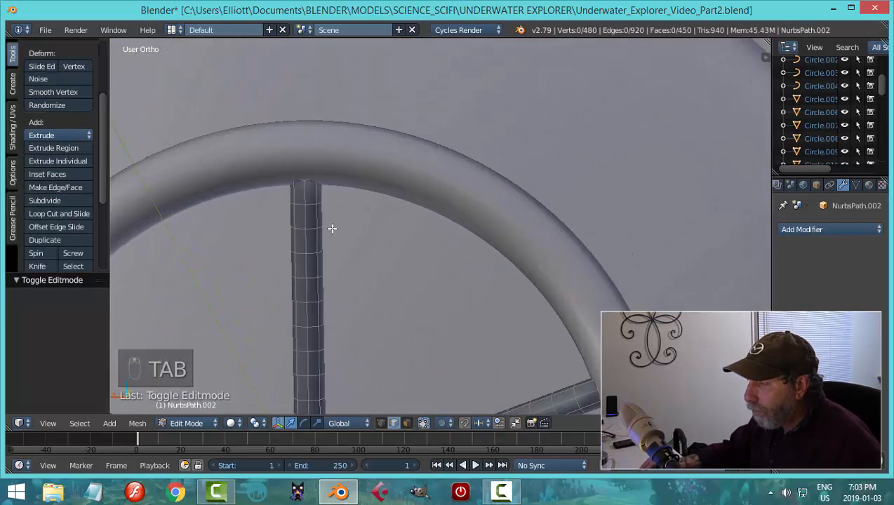
key("ctrl+r")
left_click(319, 192)
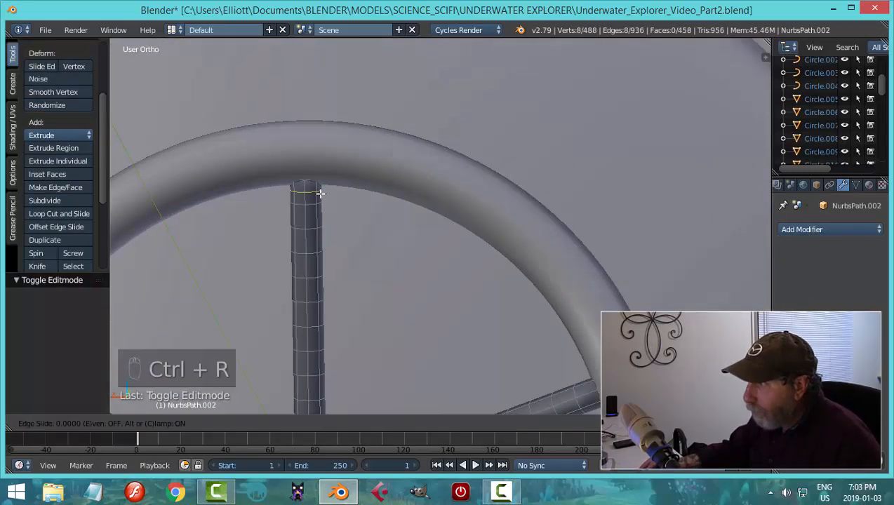
left_click(326, 183)
key("Tab")
left_click(211, 181)
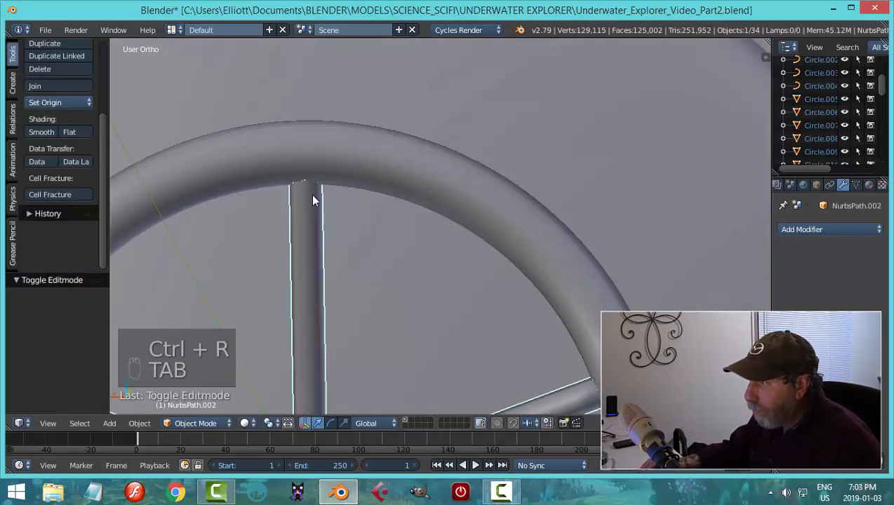
scroll(424, 233, "down", 3)
key("a")
key("a")
Add an edge loop near the outer end of the handwheel's right-hand spoke
scroll(424, 240, "down", 3)
mouse_move(423, 238)
middle_mouse_down()
mouse_move(426, 197)
mouse_move(487, 223)
mouse_move(530, 193)
mouse_move(489, 225)
mouse_move(469, 284)
mouse_move(491, 295)
mouse_move(418, 237)
middle_mouse_up()
right_click(518, 284)
key("Tab")
left_click(605, 287)
scroll(419, 237, "up", 6)
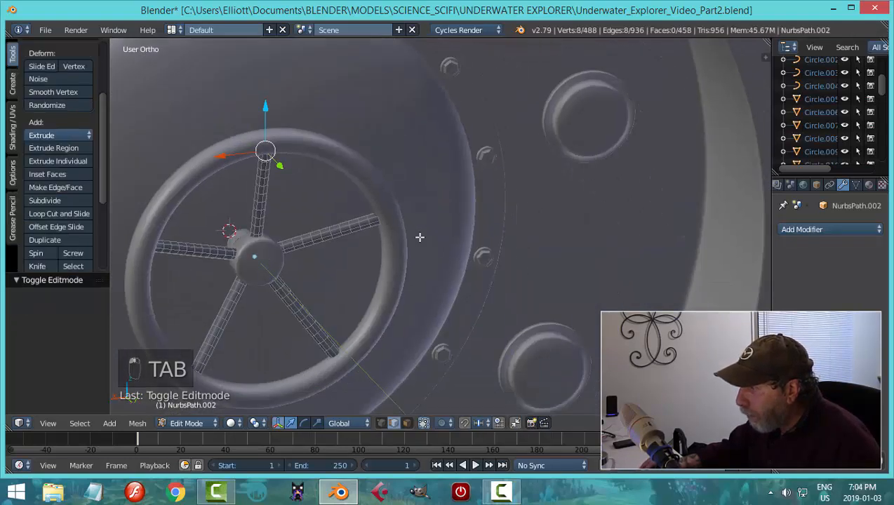
key("ctrl+r")
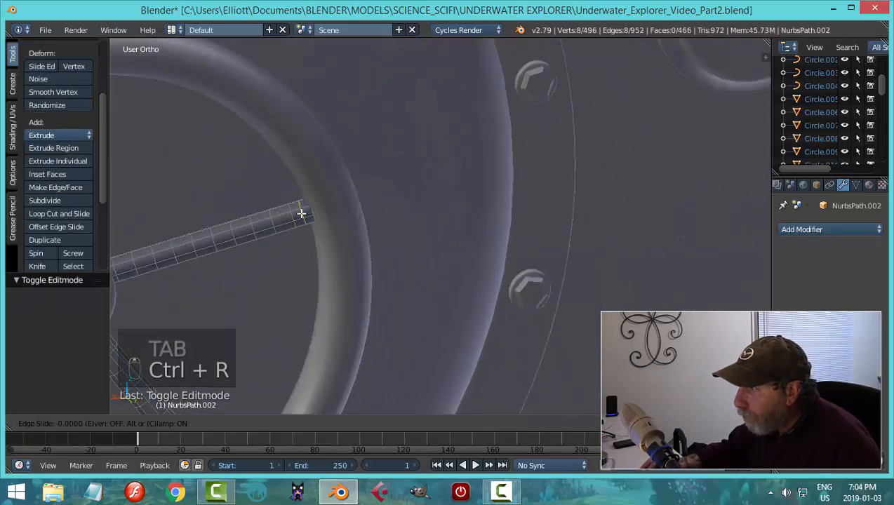
left_click(311, 208)
scroll(302, 252, "down", 5)
middle_click_drag(364, 337, 411, 268, "shift")
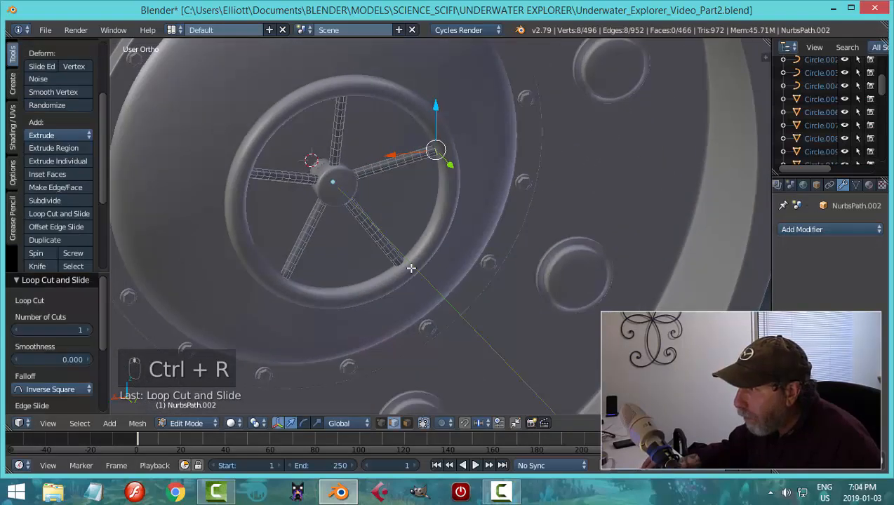
Add edge loops near the outer ends of the handwheel's two lower spokes
scroll(411, 267, "up", 3)
key("ctrl+r")
left_click(375, 287)
left_click(377, 290)
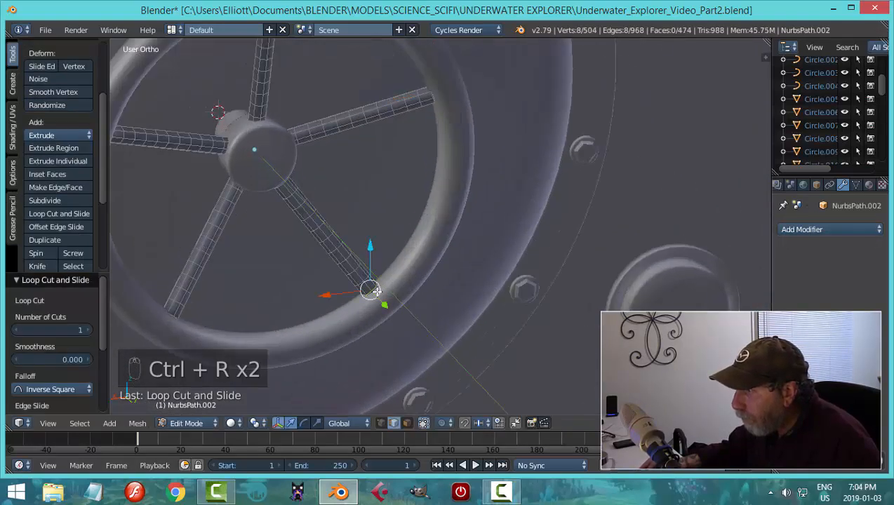
key("ctrl+r")
left_click(178, 314)
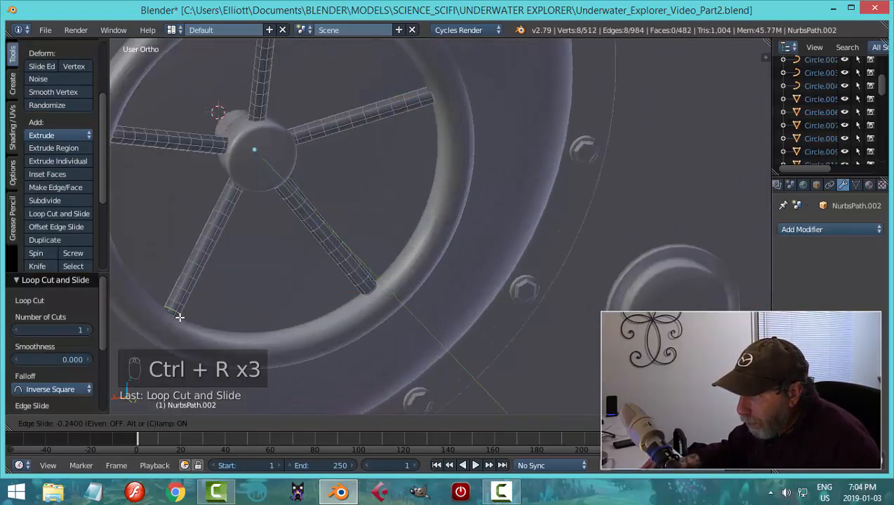
left_click(180, 321)
Add an edge loop near the outer end of the left-hand spoke and return to Object Mode
middle_click_drag(183, 183, 124, 77)
key("ctrl+r")
left_click(130, 66)
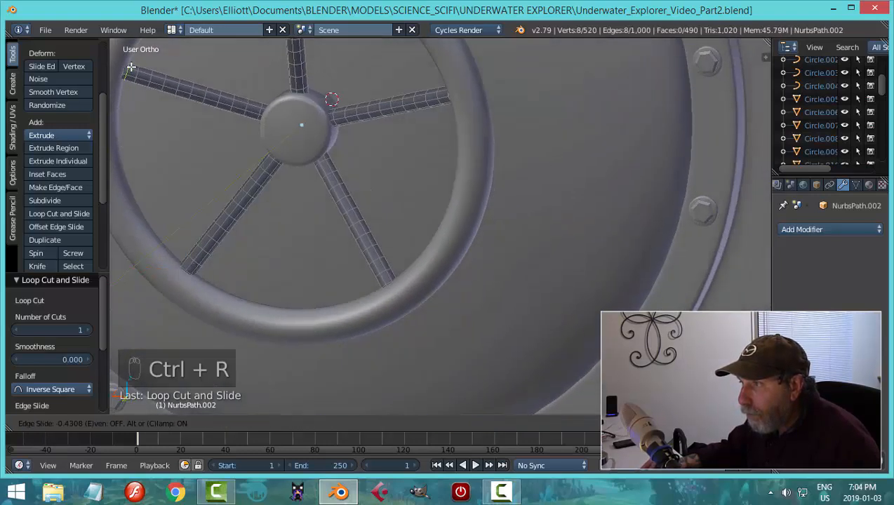
left_click(223, 120)
key("a")
key("Tab")
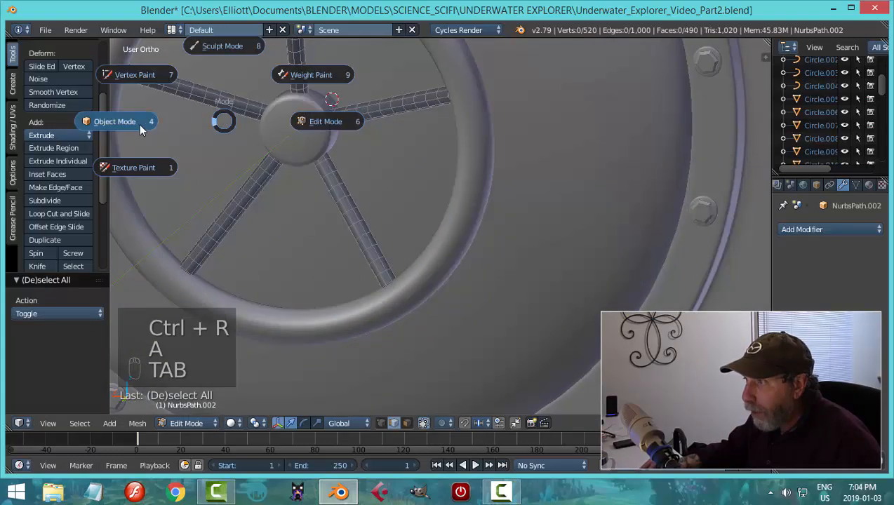
left_click(140, 123)
Scale the handwheel rim down slightly so it meets the spoke ends, and save the file
scroll(456, 169, "down", 3)
right_click(457, 165)
key("s")
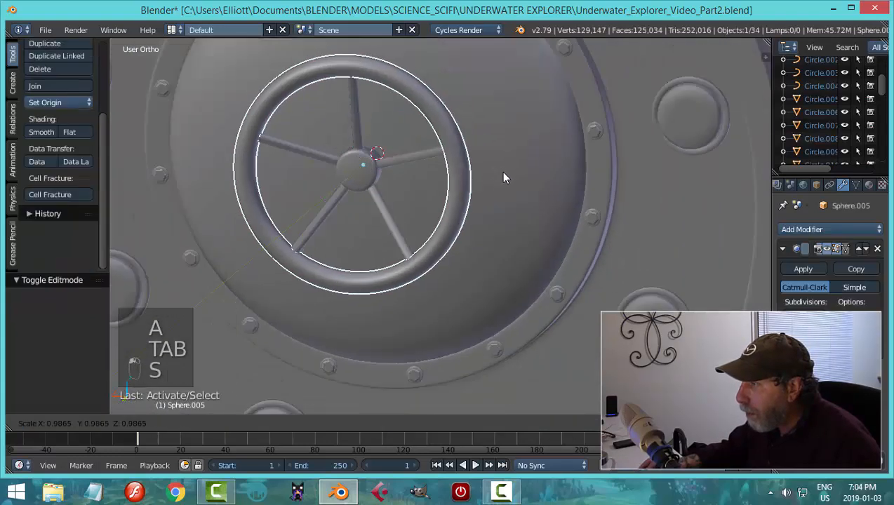
left_click(502, 173)
key("a")
scroll(503, 173, "down", 3)
mouse_move(503, 173)
middle_mouse_down()
mouse_move(502, 136)
mouse_move(521, 112)
mouse_move(483, 176)
middle_mouse_up()
key("ctrl+s")
Select the handwheel's hub, spokes and rim together, nudge them along the Y axis, and save the file
mouse_move(463, 214)
middle_mouse_down()
mouse_move(351, 220)
mouse_move(405, 192)
mouse_move(399, 205)
mouse_move(507, 213)
mouse_move(573, 198)
mouse_move(613, 212)
mouse_move(607, 230)
mouse_move(478, 253)
mouse_move(335, 251)
mouse_move(344, 223)
mouse_move(357, 218)
mouse_move(345, 220)
mouse_move(345, 196)
middle_mouse_up()
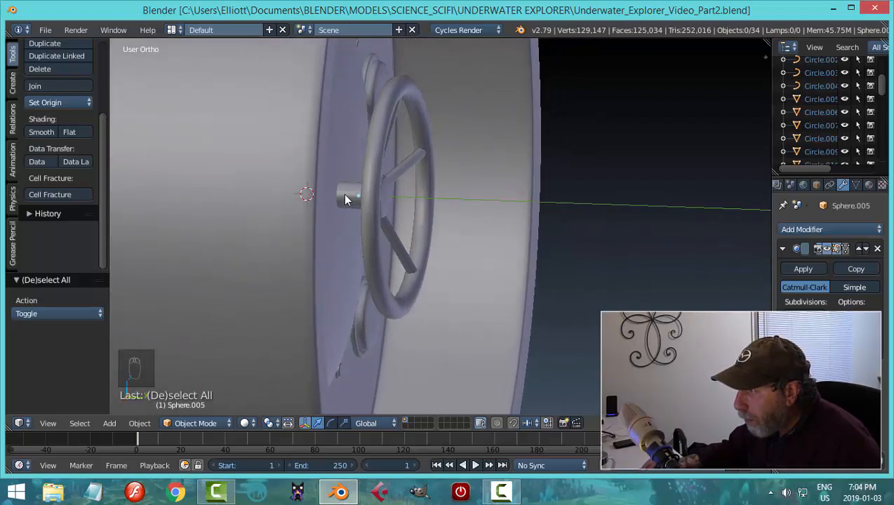
right_click(345, 196)
mouse_move(429, 223)
middle_mouse_down()
mouse_move(398, 234)
mouse_move(436, 242)
mouse_move(362, 263)
middle_mouse_up()
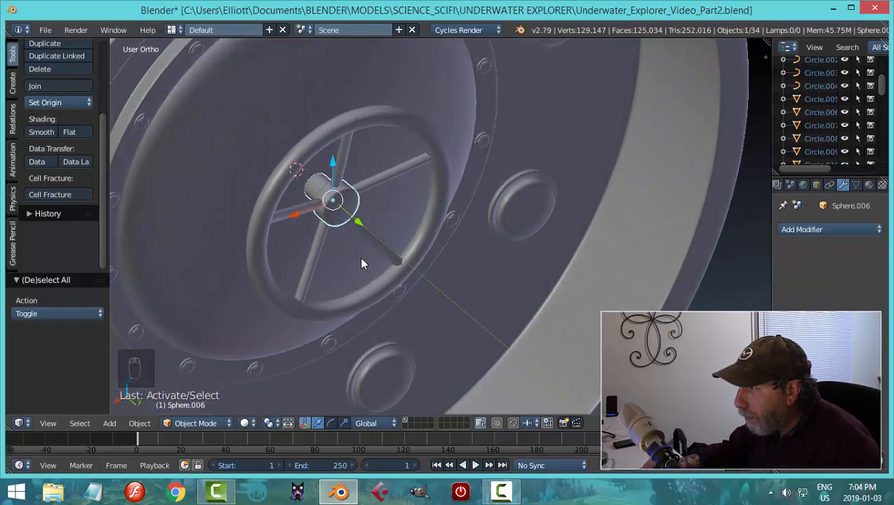
right_click(407, 132, "shift")
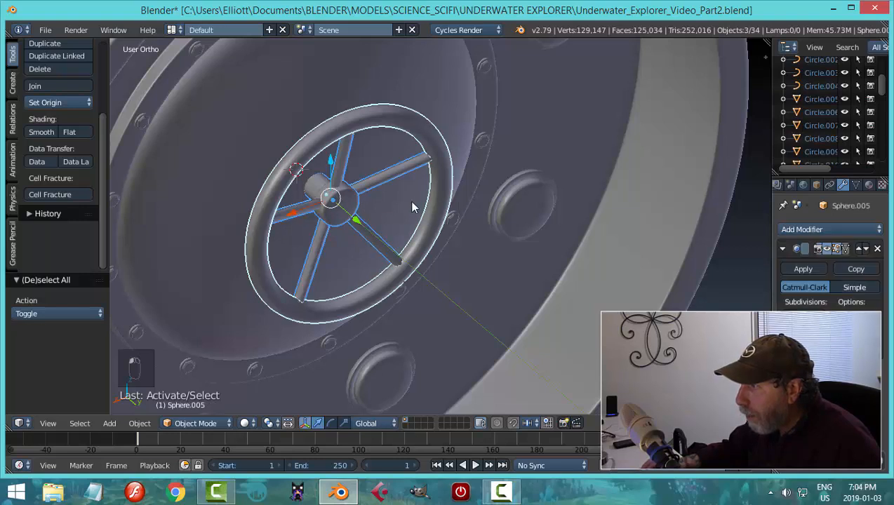
left_click(357, 224)
key("a")
scroll(471, 243, "down", 6)
mouse_move(471, 243)
middle_mouse_down()
mouse_move(413, 234)
mouse_move(457, 208)
middle_mouse_up()
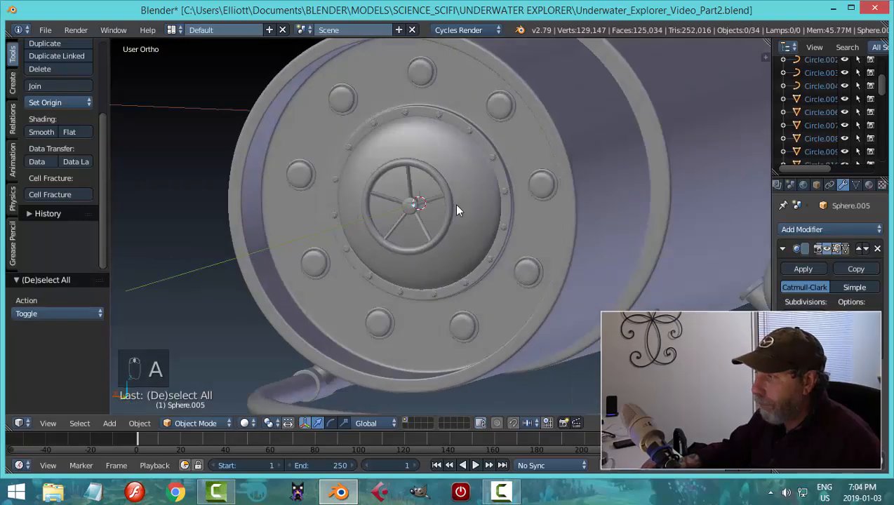
key("ctrl+s")
Deselect everything and add an uncapped cylinder mesh with 24 vertices at the 3D cursor on the hull's rear
mouse_move(424, 250)
middle_mouse_down()
mouse_move(517, 265)
mouse_move(437, 266)
mouse_move(443, 247)
mouse_move(512, 276)
mouse_move(535, 274)
mouse_move(442, 274)
mouse_move(495, 254)
mouse_move(499, 261)
mouse_move(455, 277)
mouse_move(391, 280)
mouse_move(485, 269)
mouse_move(479, 279)
mouse_move(471, 272)
mouse_move(430, 278)
mouse_move(332, 183)
middle_mouse_up()
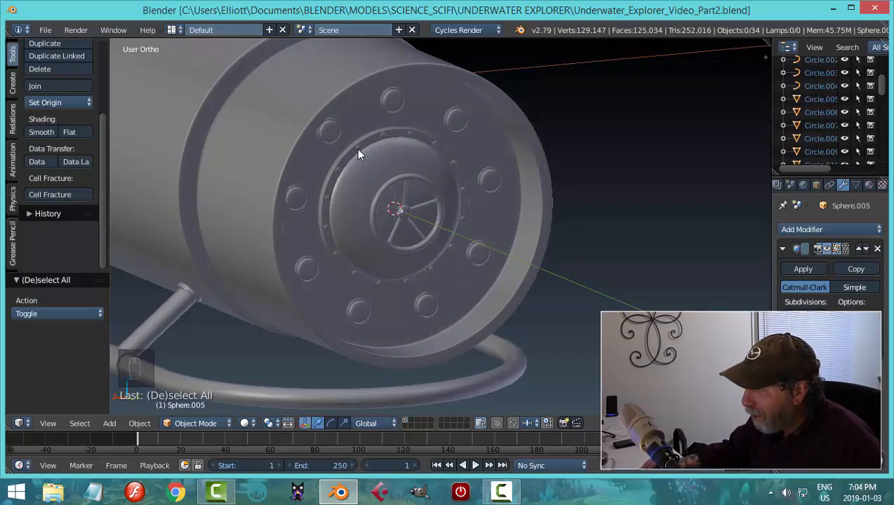
mouse_move(367, 184)
middle_mouse_down()
mouse_move(310, 193)
mouse_move(416, 156)
mouse_move(355, 193)
mouse_move(423, 205)
mouse_move(449, 245)
mouse_move(498, 205)
mouse_move(498, 237)
mouse_move(528, 233)
mouse_move(493, 213)
middle_mouse_up()
right_click(499, 259)
middle_click_drag(498, 258, 476, 188)
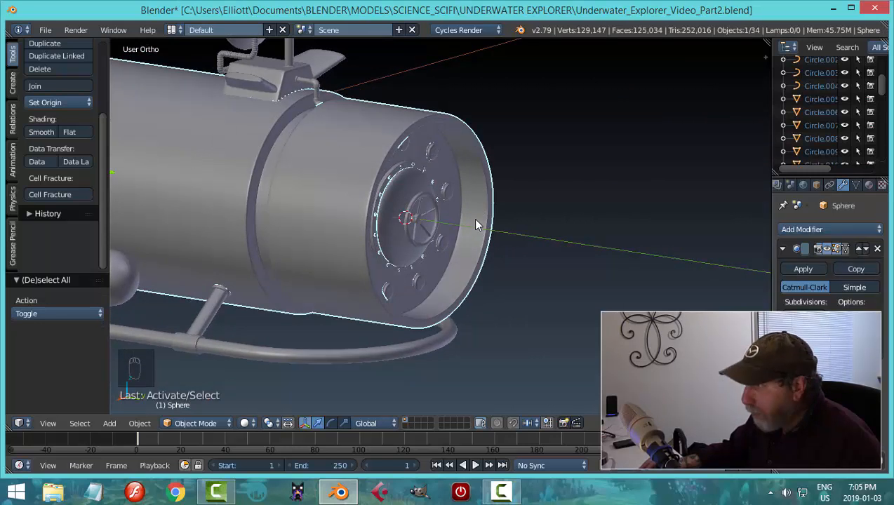
key("a")
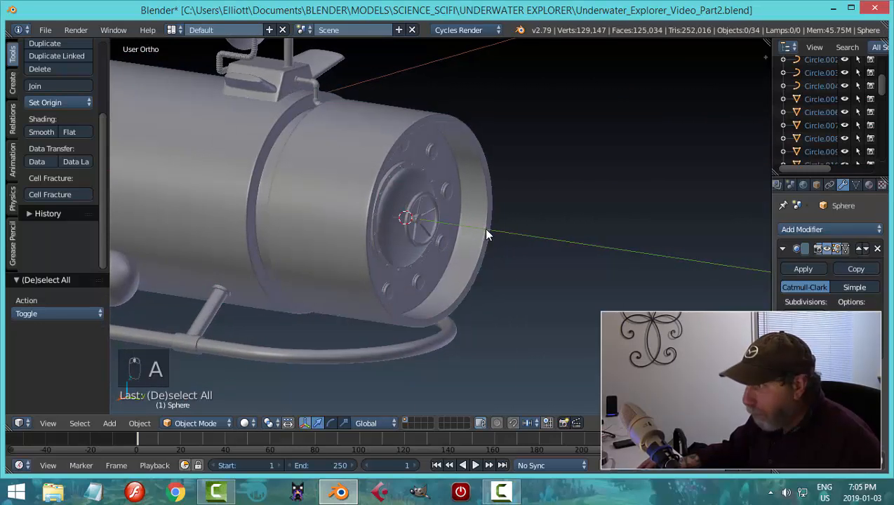
key("shift+a")
mouse_move(484, 228)
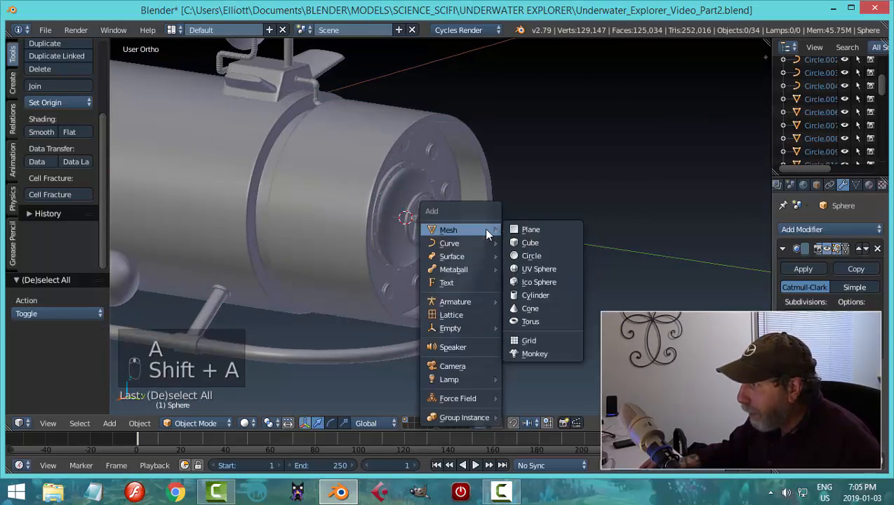
left_click(535, 295)
scroll(404, 272, "down", 2)
left_click(43, 313)
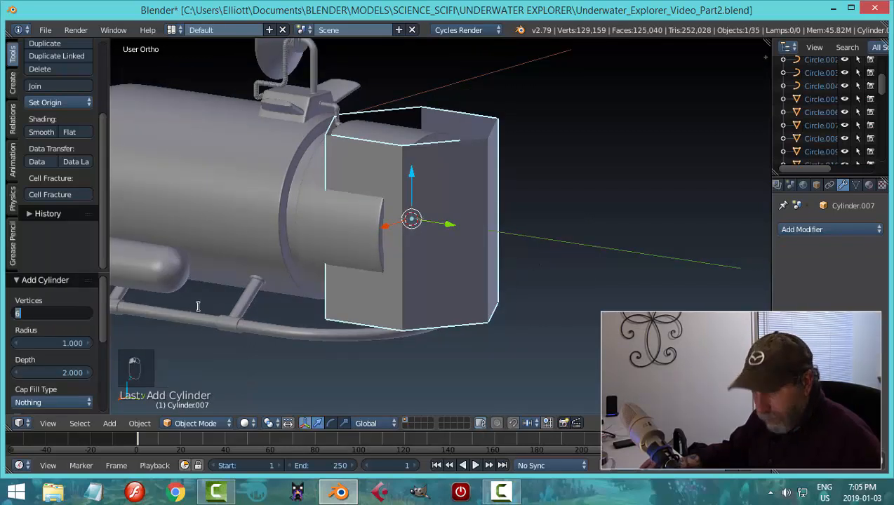
key("Return")
Enter Edit Mode on the new cylinder and scale it down uniformly to about 0.087
key("Tab")
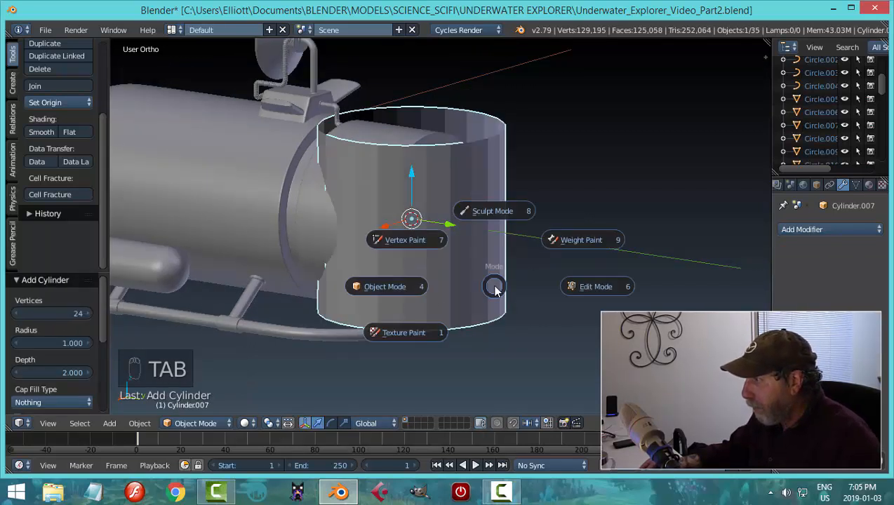
left_click(605, 271)
key("s")
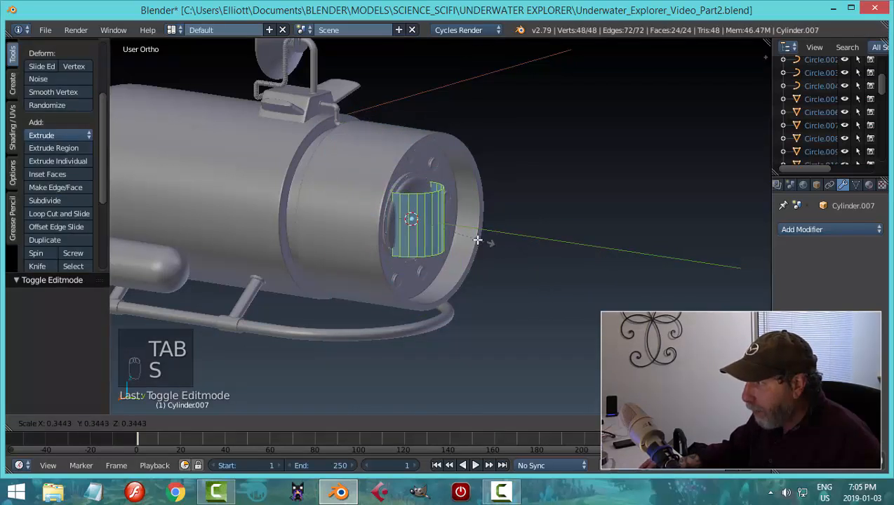
left_click(421, 223)
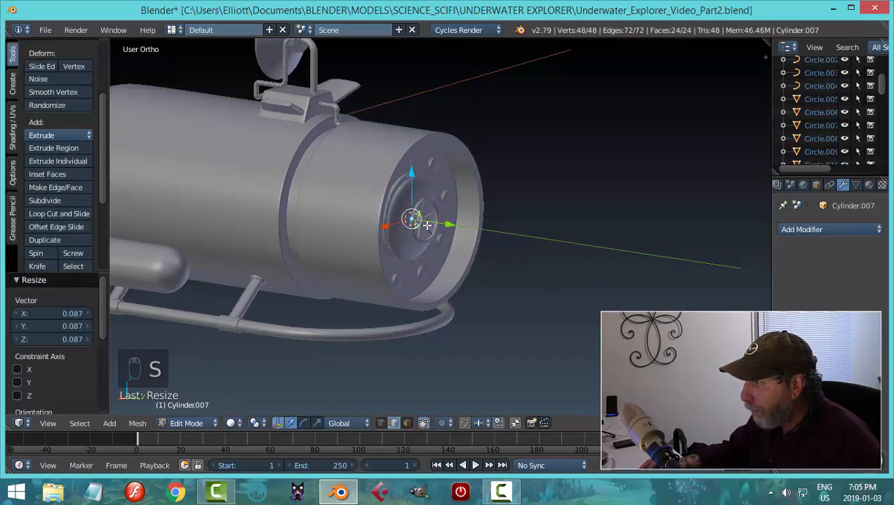
Move the small cylinder about -0.808 along X and 0.117 along Y, to the rear recess's side wall
key("g")
key("x")
left_click(419, 219)
key("g")
key("y")
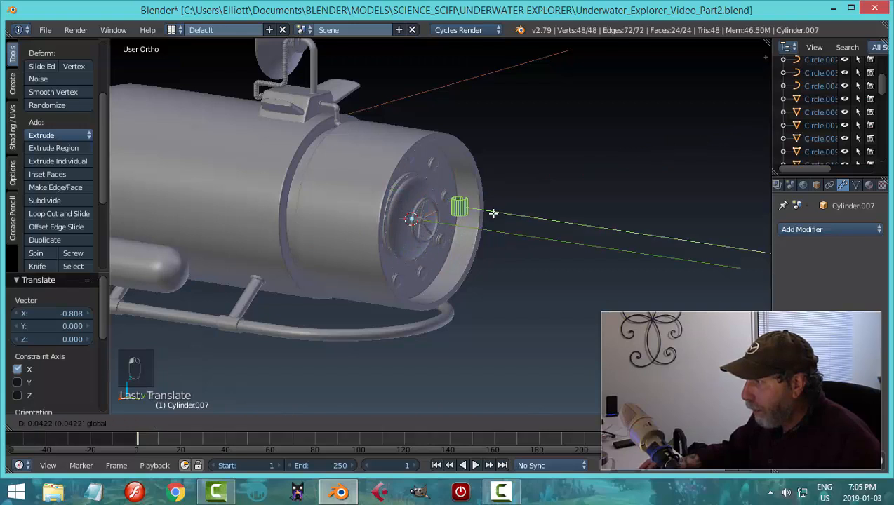
left_click(498, 218)
Shrink the cylinder further in two uniform scalings of about 0.444 and 0.649
key("KP_Decimal")
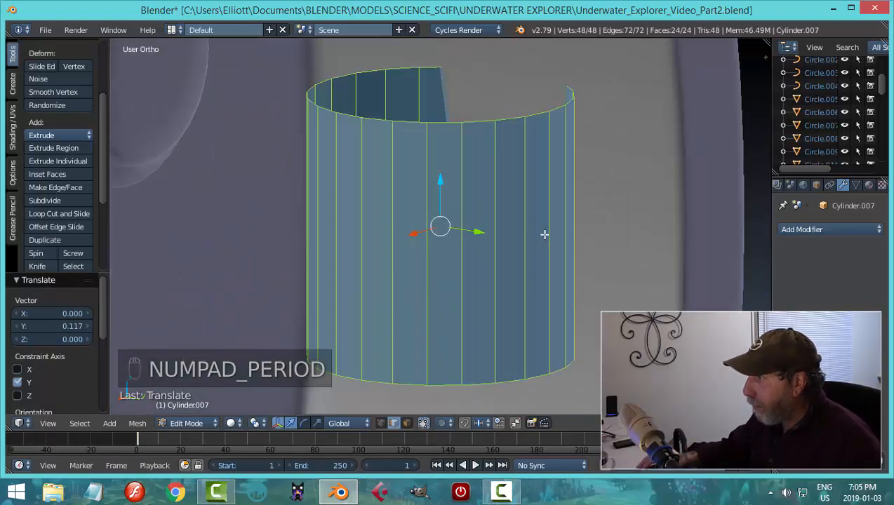
key("s")
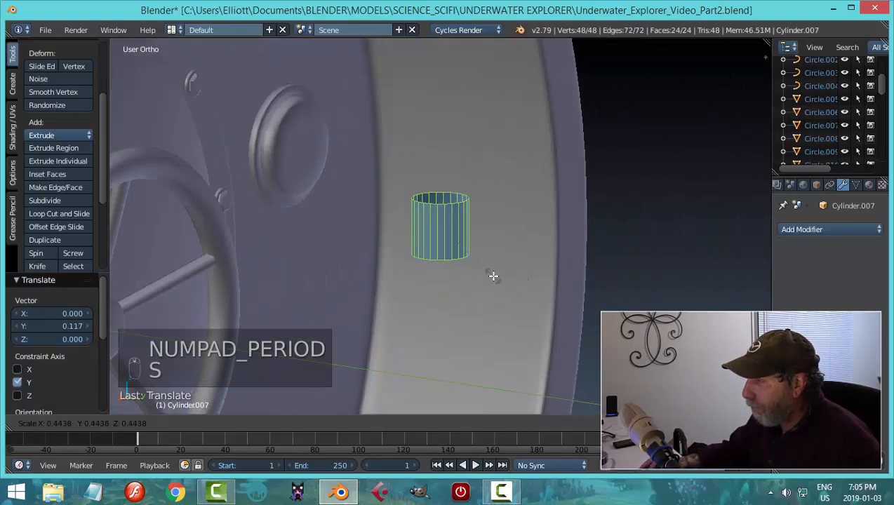
left_click(484, 280)
middle_click_drag(484, 280, 452, 285)
key("s")
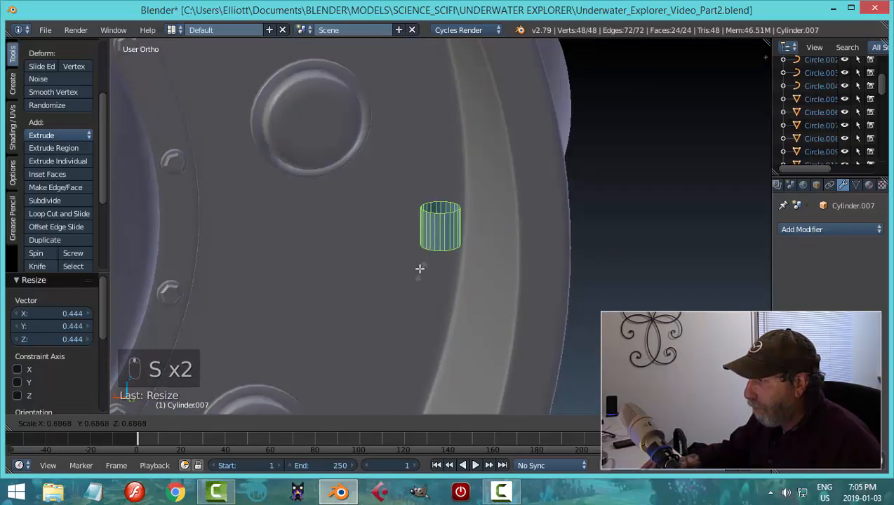
left_click(431, 260)
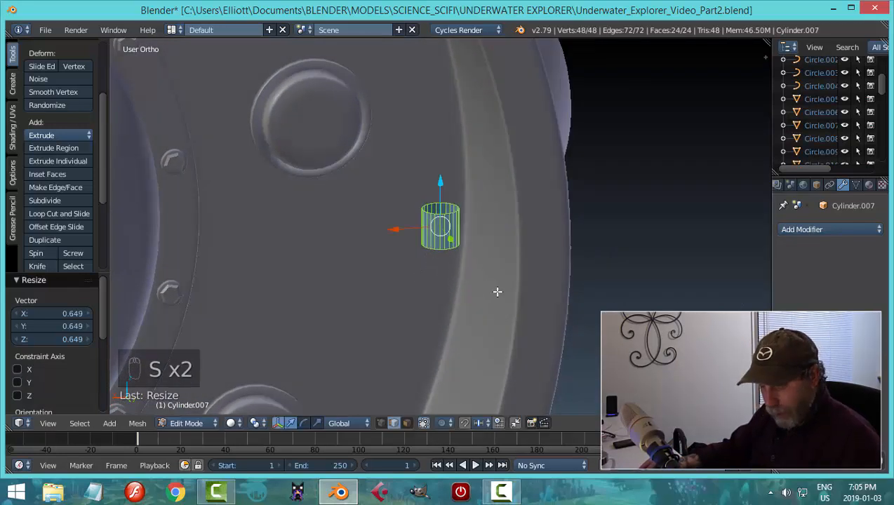
Stretch the cylinder about 4.113 times along Z and shift it along X and about 0.011 along Y
key("s")
key("z")
left_click(645, 143)
middle_click_drag(644, 144, 597, 188)
key("g")
key("x")
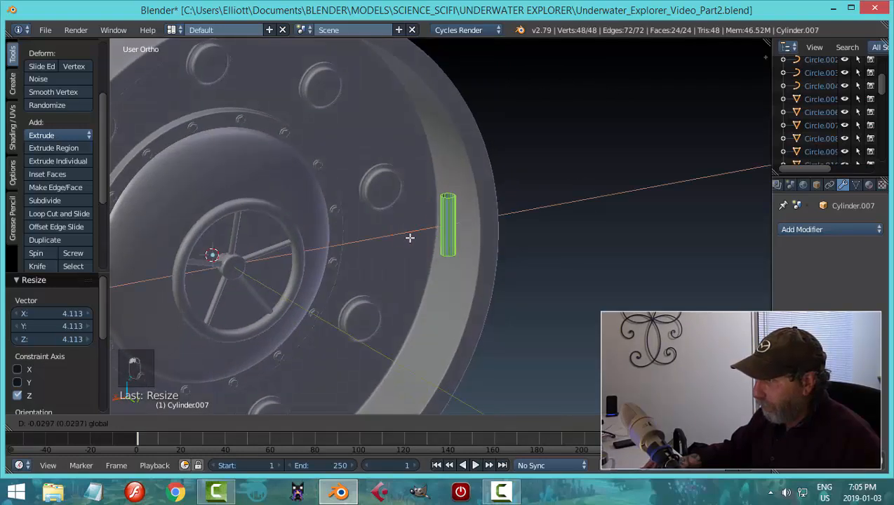
left_click(466, 225)
middle_click_drag(467, 225, 580, 209)
left_click_drag(483, 229, 487, 229)
middle_click_drag(600, 191, 533, 214)
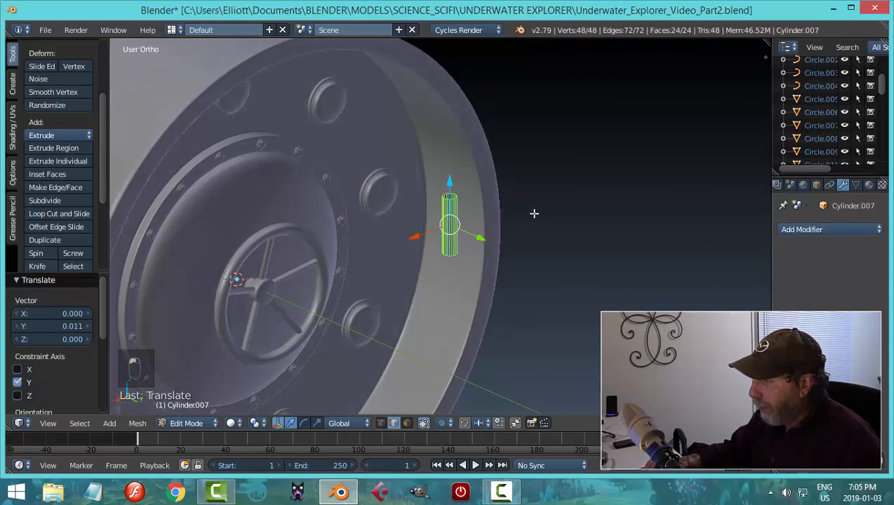
Recalculate the normals of the whole cylinder so they are consistent
scroll(539, 209, "up", 3)
middle_click_drag(559, 185, 482, 204, "shift")
key("a")
scroll(388, 199, "up", 3)
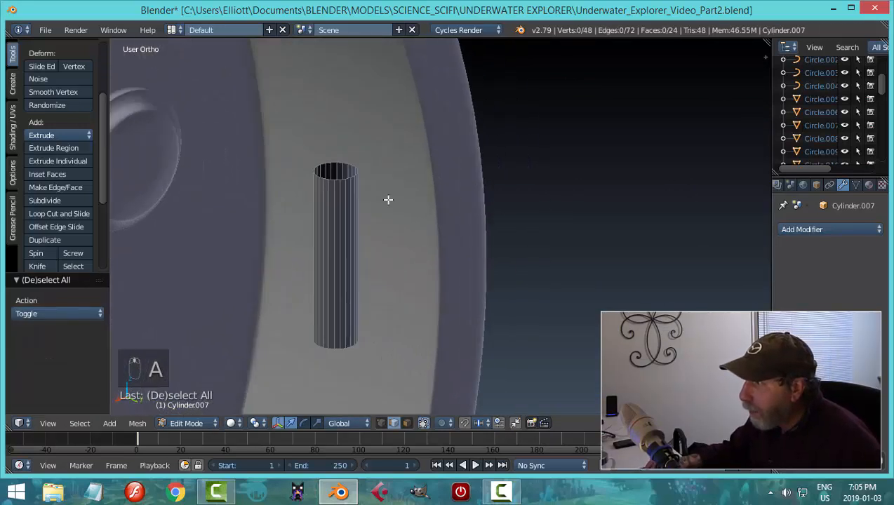
key("a")
key("ctrl+n")
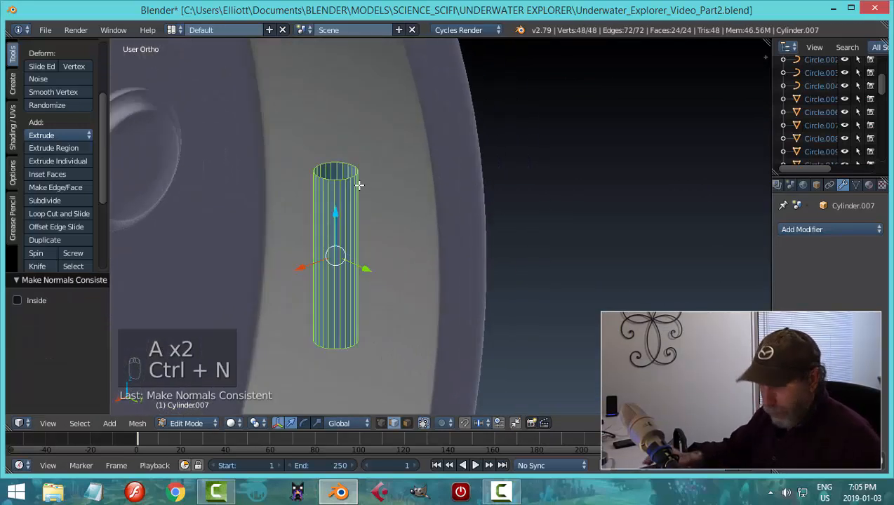
In back view, thin the whole cylinder to about 0.607 in X and Y and move it about 0.024 along X
key("a")
right_click(344, 178, "alt")
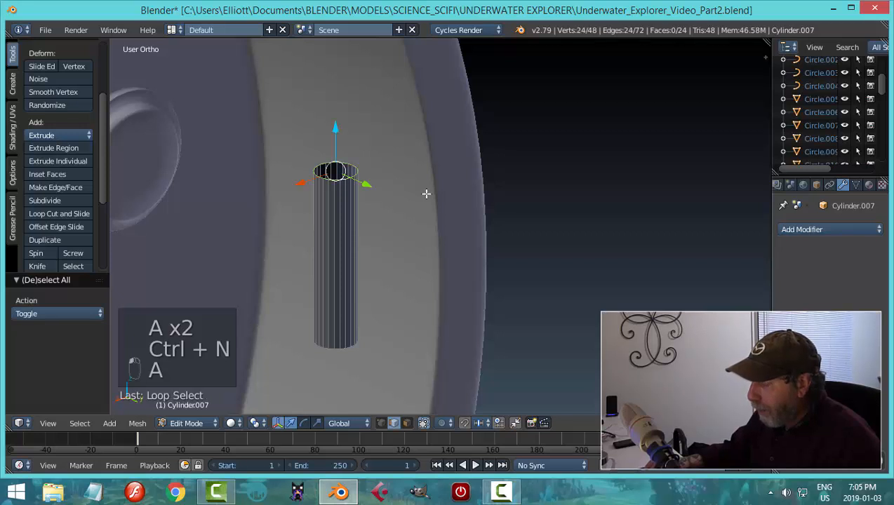
key("ctrl+KP_1")
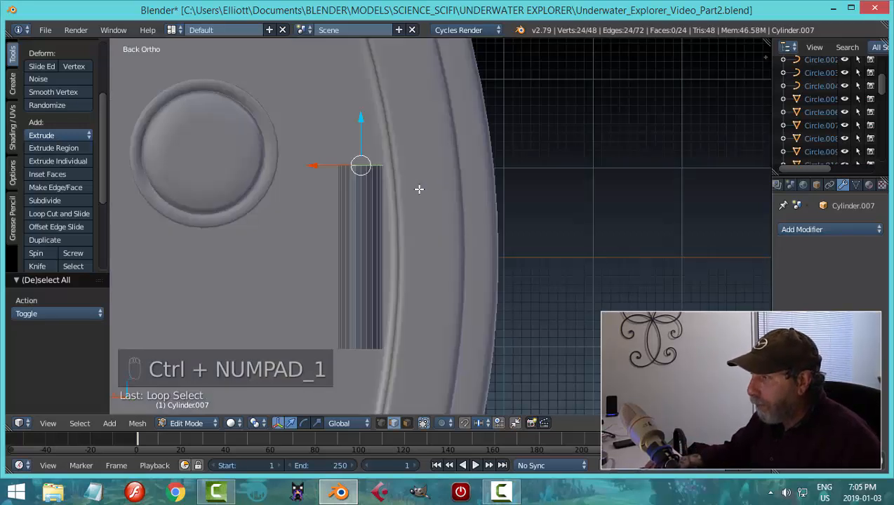
key("a")
key("a")
key("s")
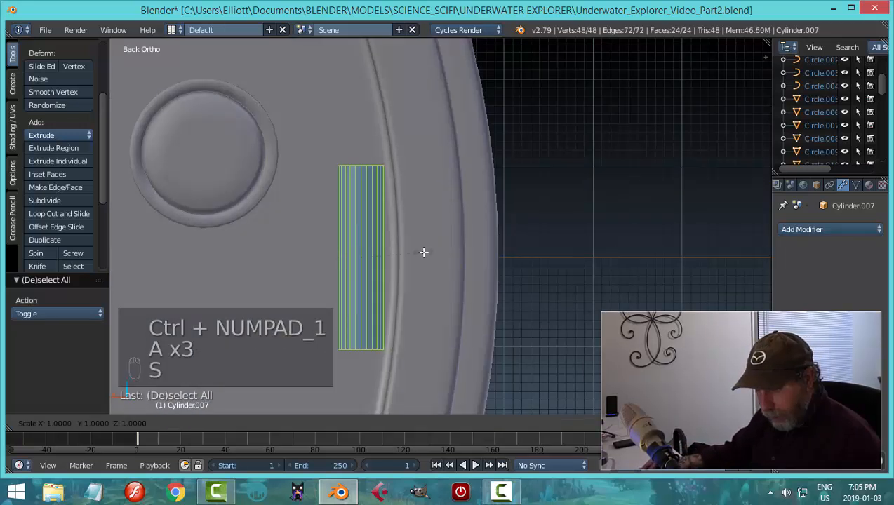
key("shift+z")
left_click(394, 250)
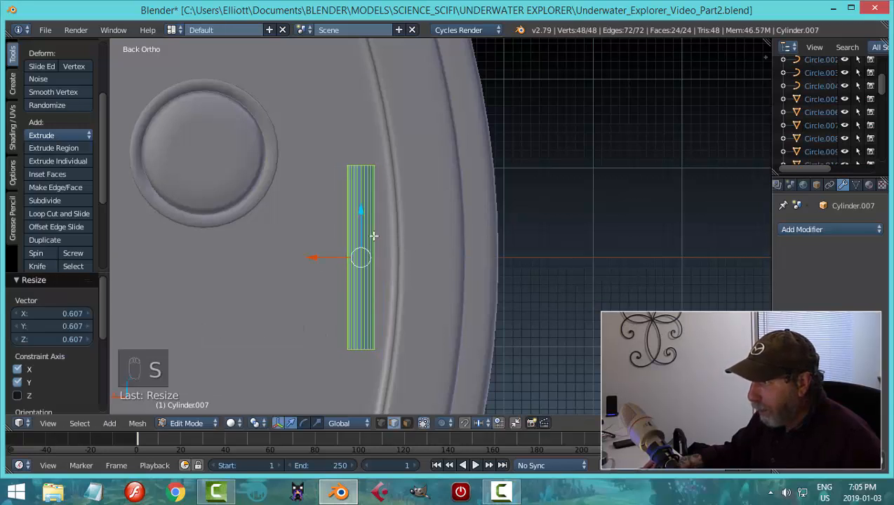
left_click_drag(315, 255, 293, 257)
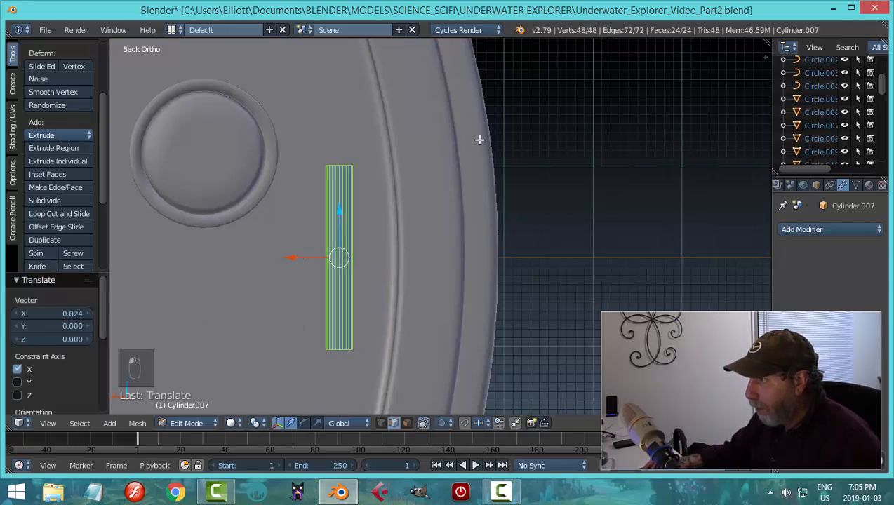
Select the cylinder's top edge loop and snap the 3D cursor to it in back view
scroll(435, 229, "down", 6)
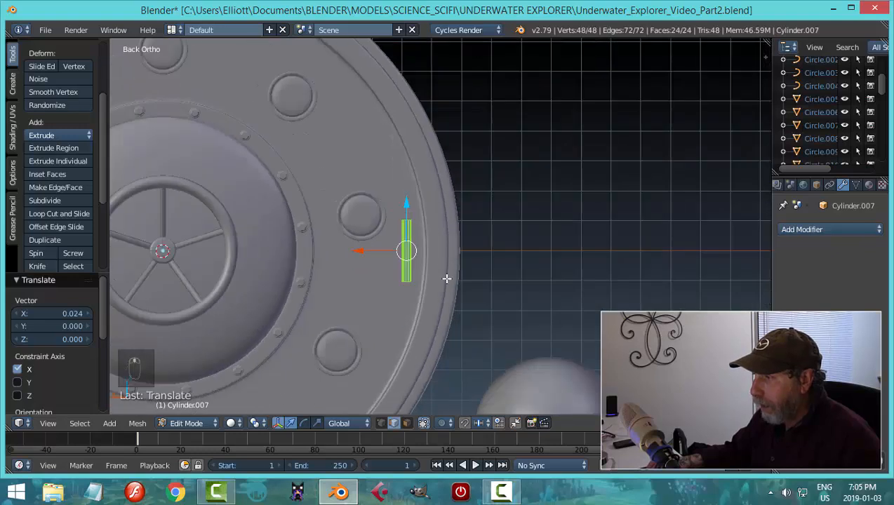
scroll(442, 274, "up", 5)
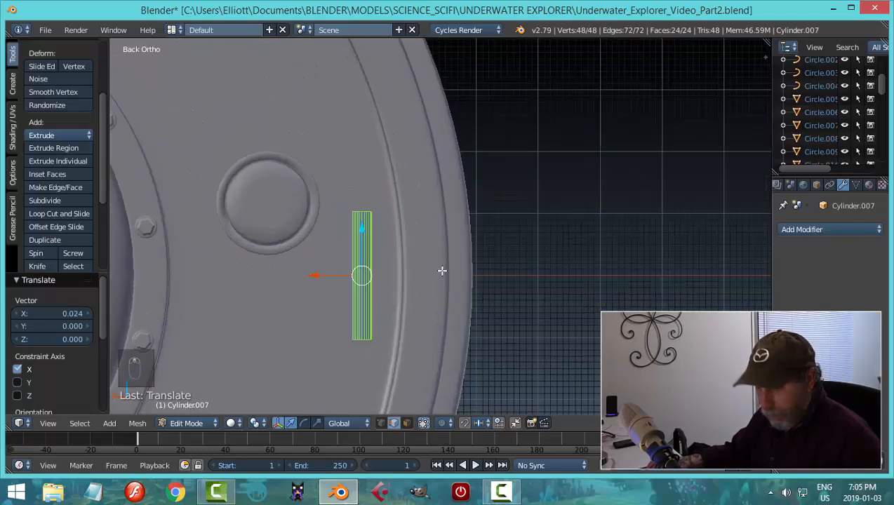
key("a")
scroll(421, 242, "up", 4)
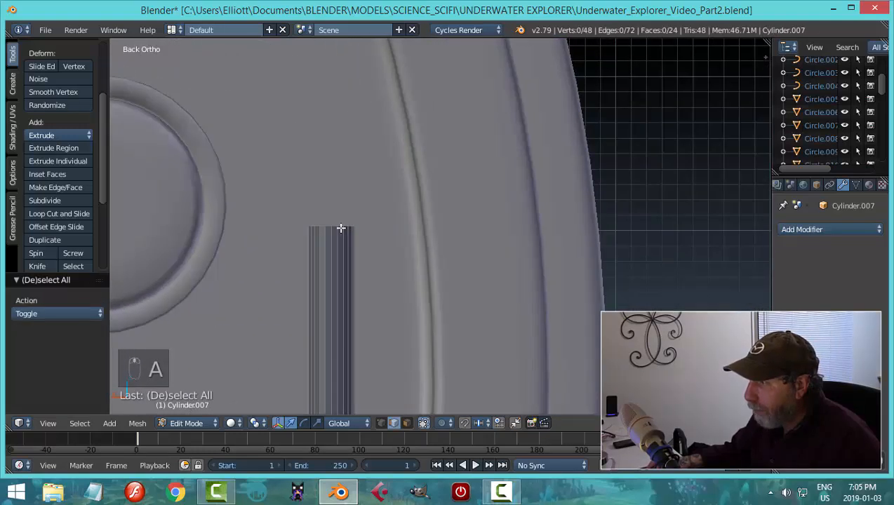
right_click(334, 226, "alt")
middle_click_drag(418, 243, 435, 254)
key("ctrl+KP_1")
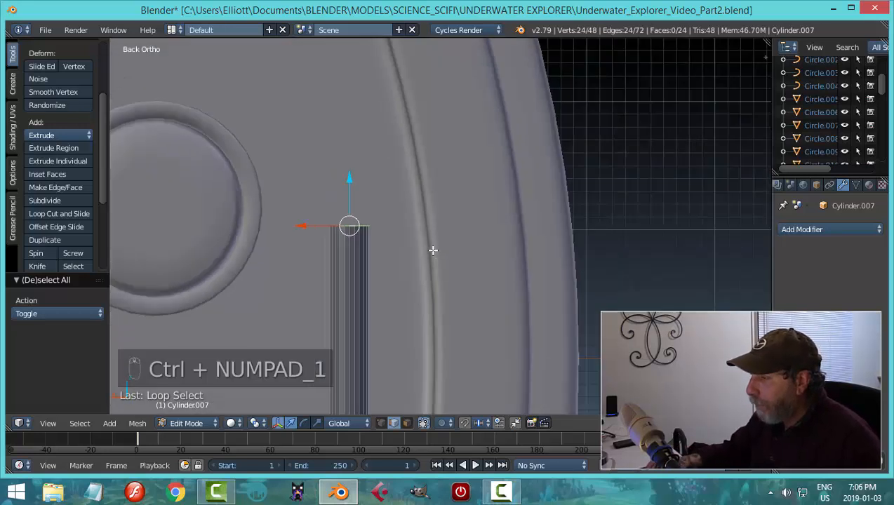
key("shift+s")
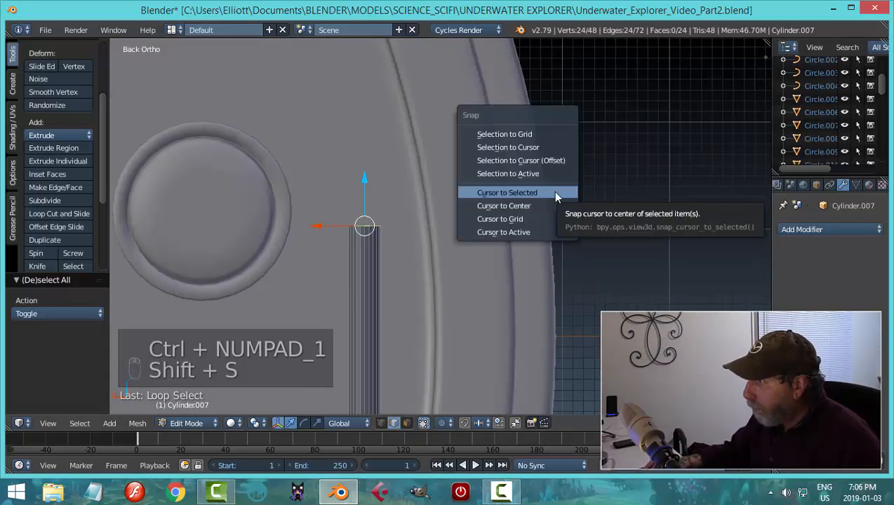
left_click(554, 191)
Set the 3D cursor's X location to -0.86539 to offset the bend's pivot toward the hull rim
key("n")
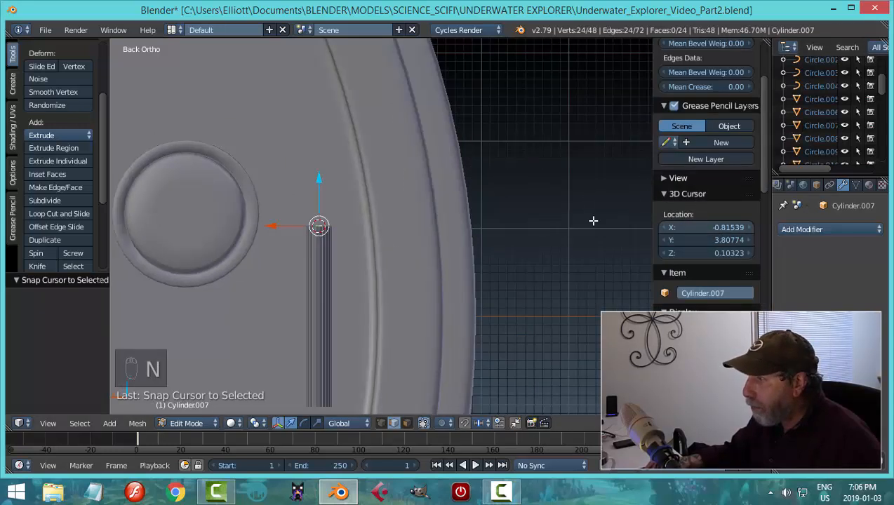
left_click_drag(689, 228, 694, 227)
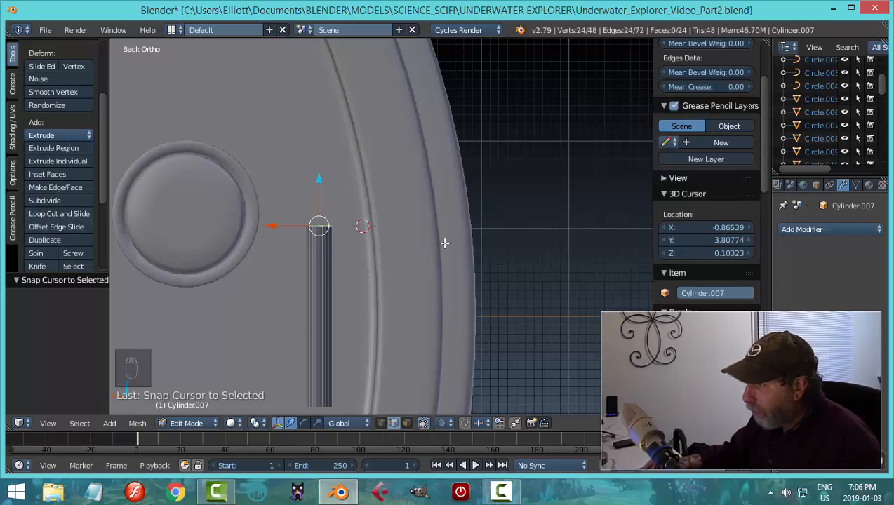
key("n")
Spin the top edge loop around the 3D cursor through 90° in 5 steps to form a bend
left_click(36, 253)
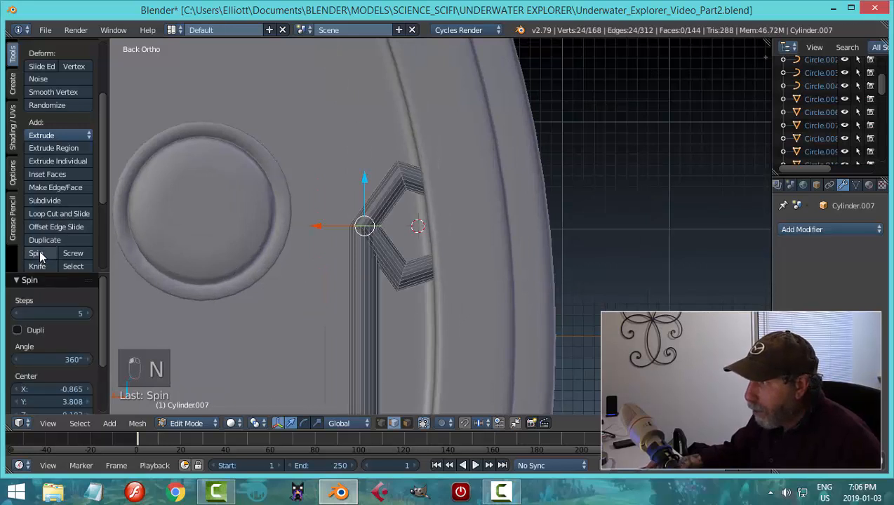
left_click(63, 359)
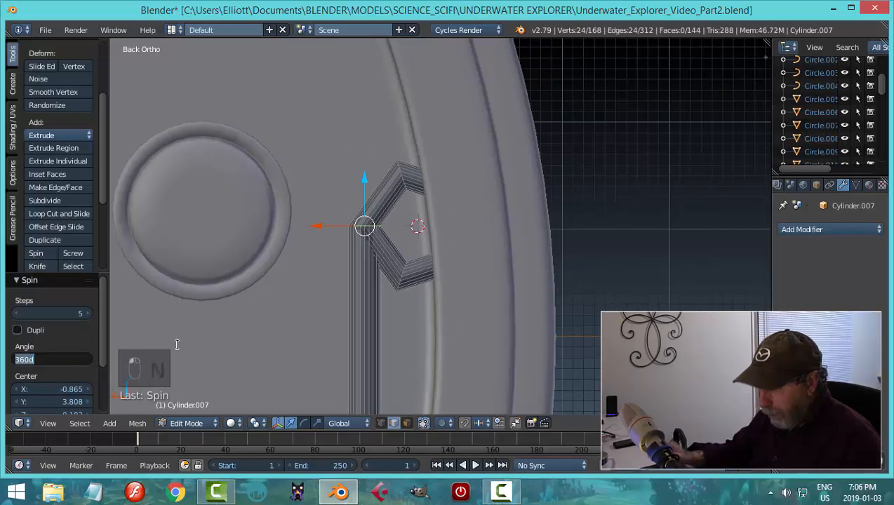
type("90")
key("Return")
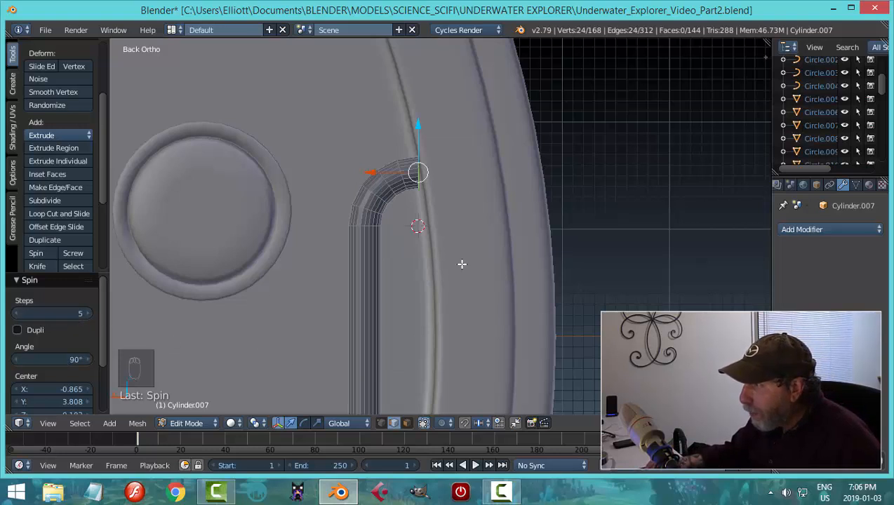
Extrude the bend's open end and move it about -0.017 along X into the hull rim
scroll(411, 266, "down", 4)
middle_click_drag(411, 267, 437, 281)
key("e")
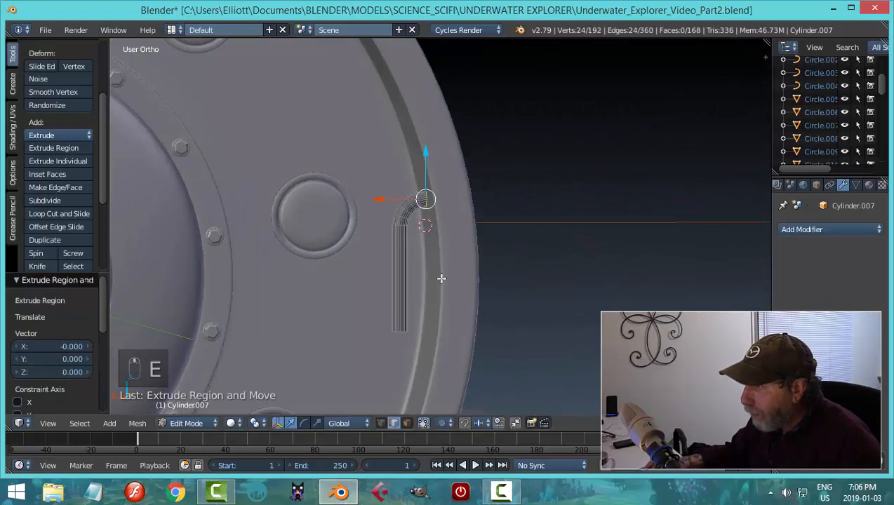
left_click_drag(378, 203, 388, 201)
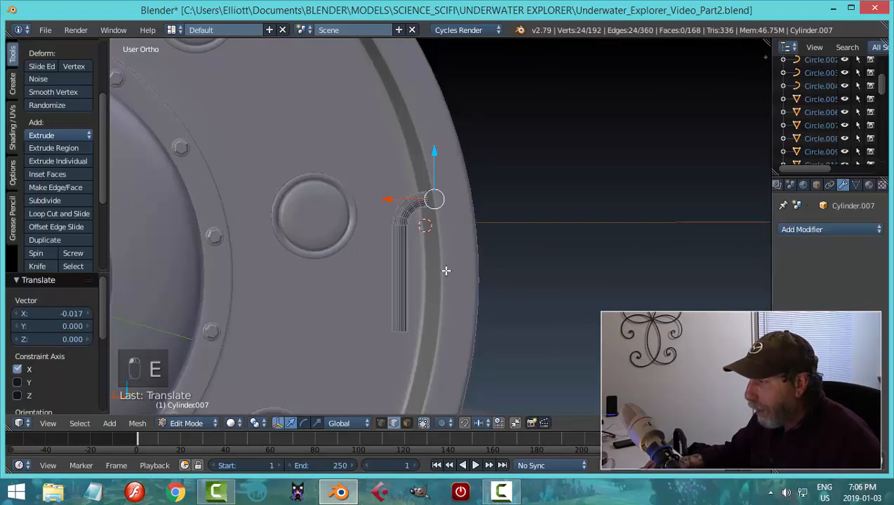
Try to shorten the bent tube's straight section by moving its open-end loops along Z
key("Tab")
middle_click_drag(348, 274, 404, 274)
scroll(421, 280, "up", 2)
key("Tab")
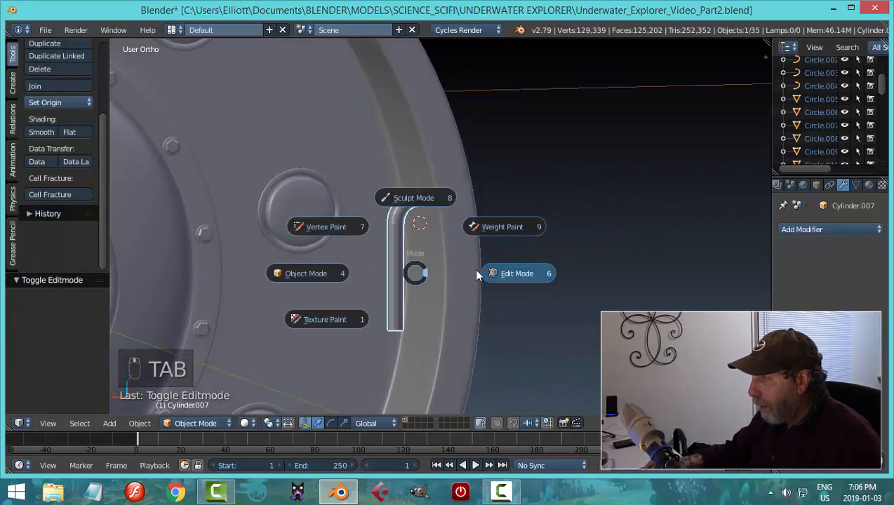
left_click(474, 273)
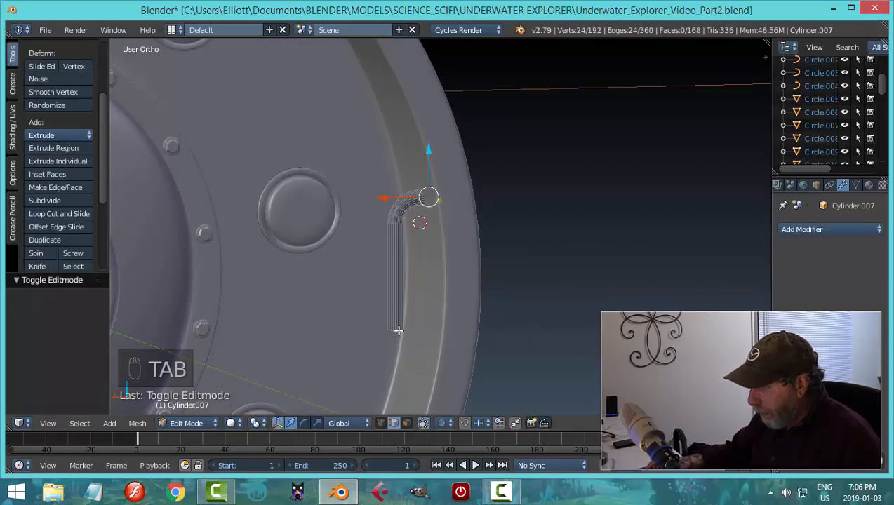
right_click(394, 285, "alt")
key("g")
key("z")
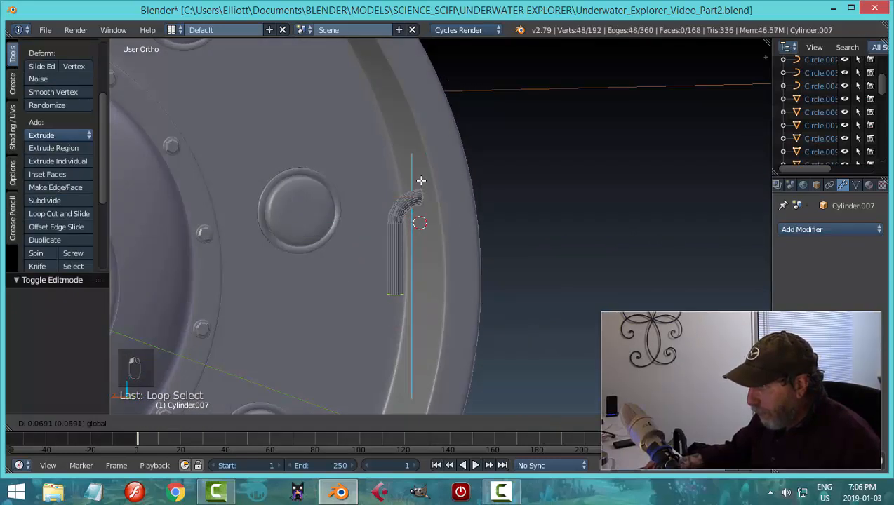
left_click(421, 155)
key("a")
key("a")
key("a")
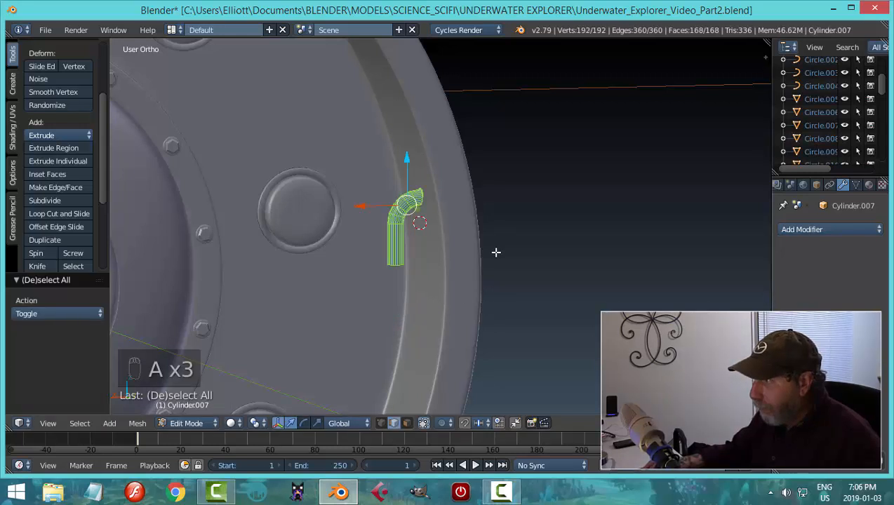
key("ctrl+z")
key("ctrl+z")
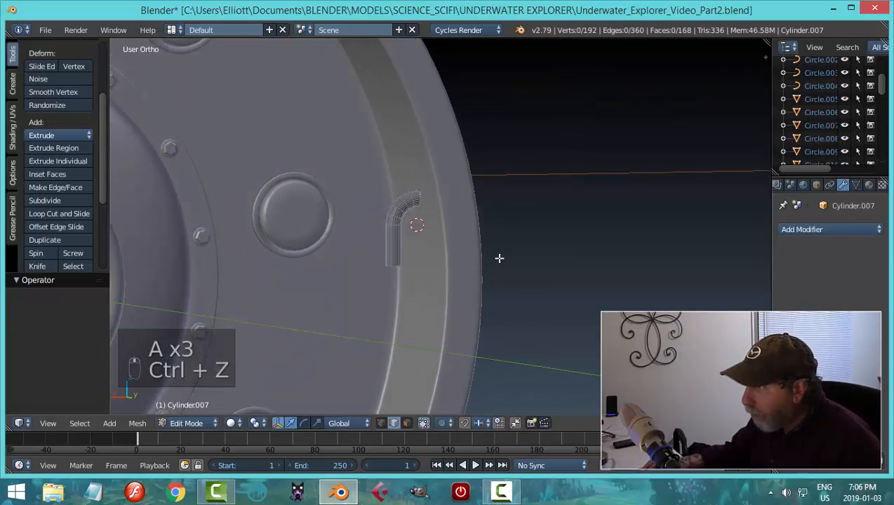
key("ctrl+z")
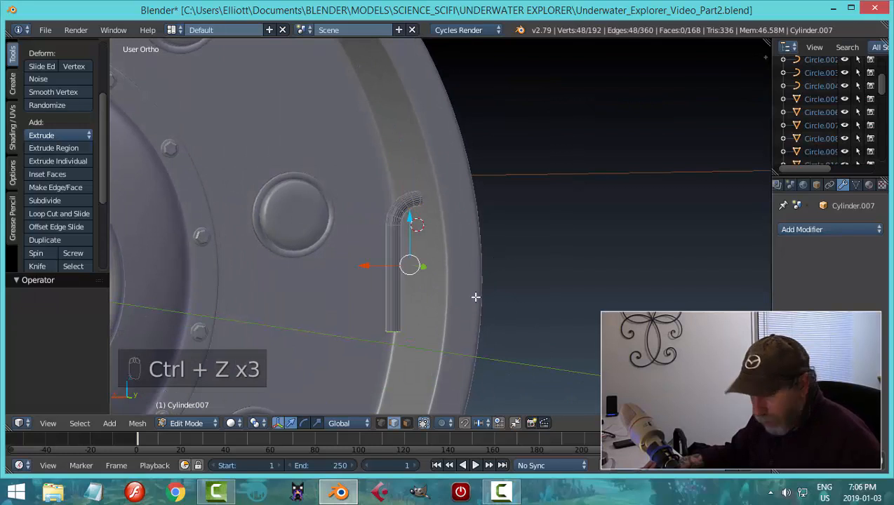
Select only the tube's bottom edge loop and raise it along Z to shorten the straight section
key("a")
scroll(451, 319, "up", 4)
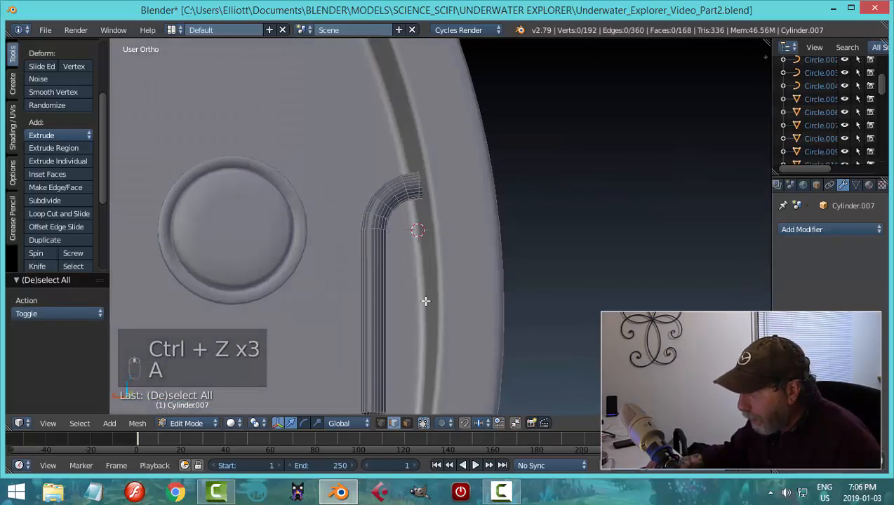
scroll(425, 301, "up", 3)
right_click(354, 348, "alt")
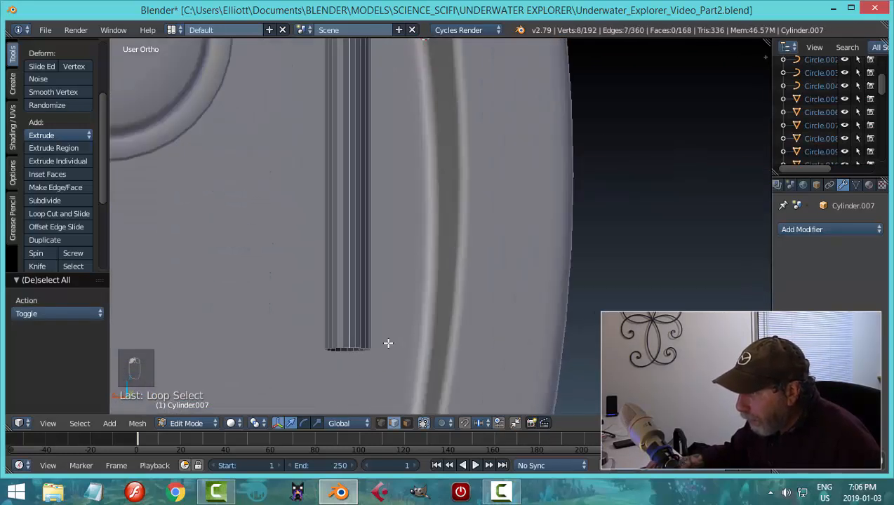
key("a")
right_click(356, 346, "alt")
middle_click_drag(408, 339, 406, 219)
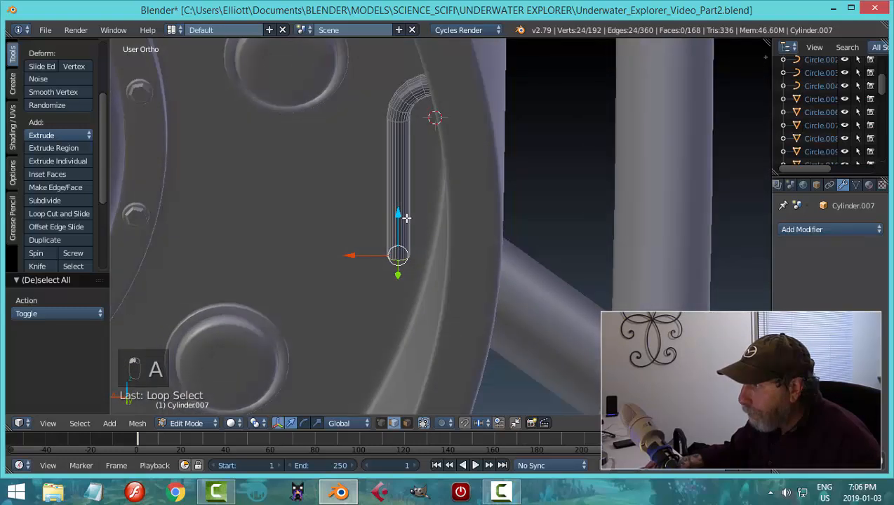
left_click_drag(406, 218, 445, 206)
Duplicate the whole bent tube, rotate the copy 180° about X, and move it about -0.268 along Z to form the handle's lower half
key("a")
key("a")
key("a")
key("a")
scroll(443, 235, "down", 4)
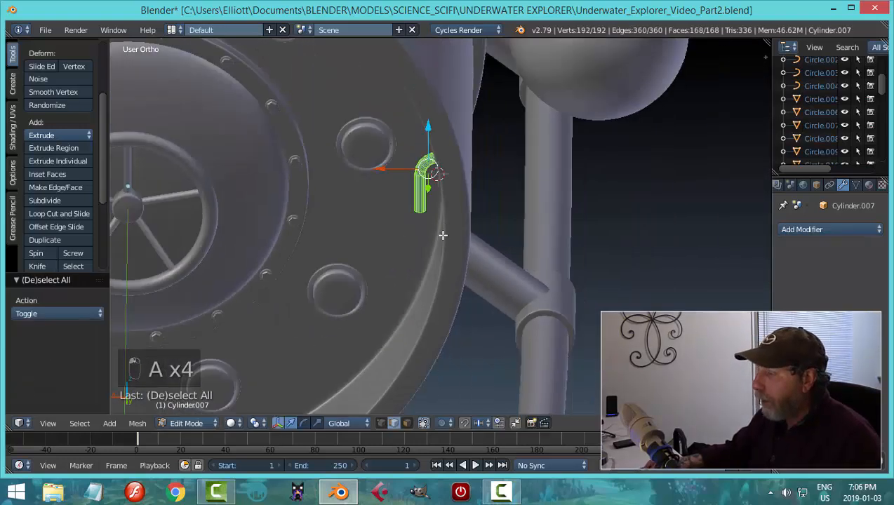
key("ctrl+KP_1")
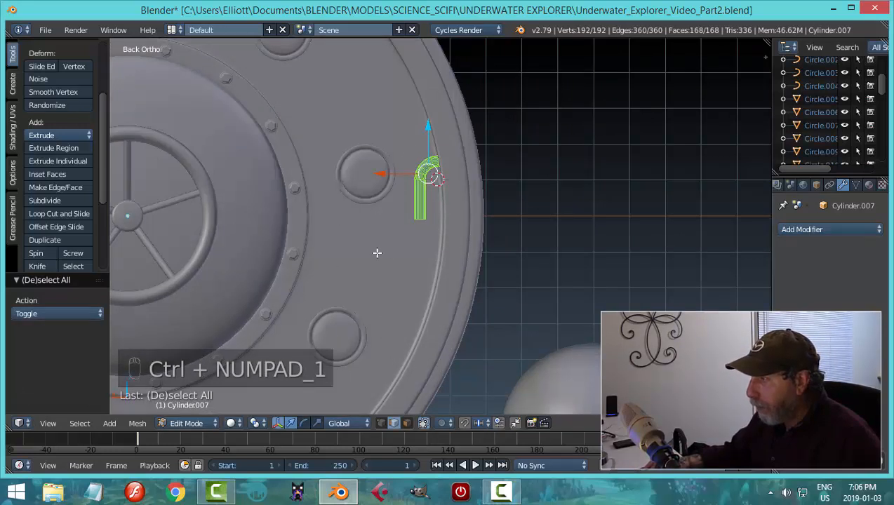
key("shift+d")
key("r")
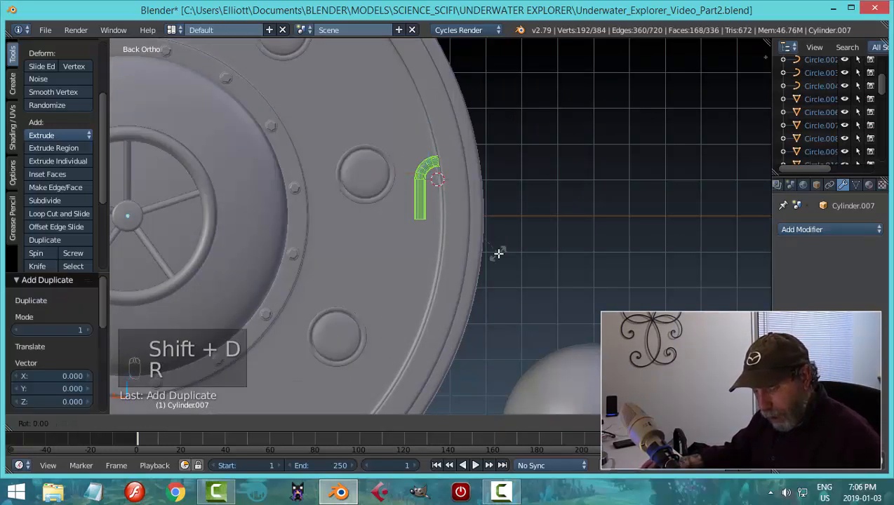
type("x1")
type("80")
key("Return")
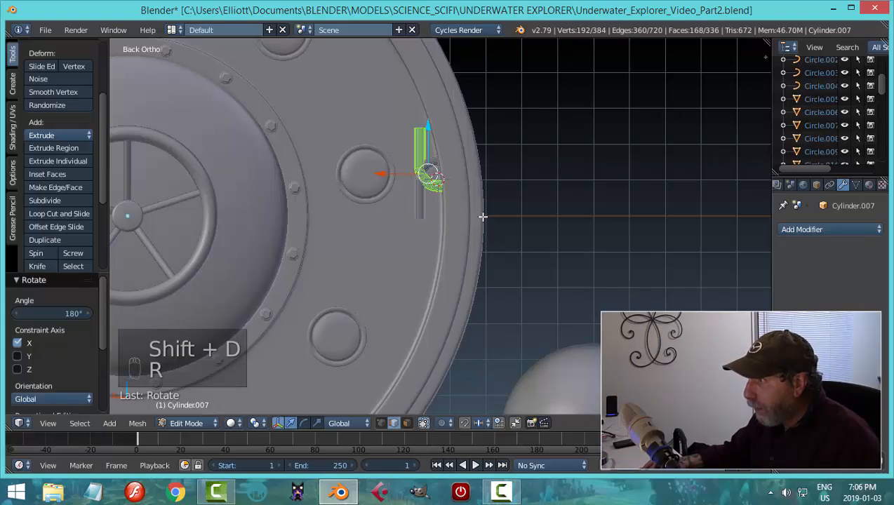
key("g")
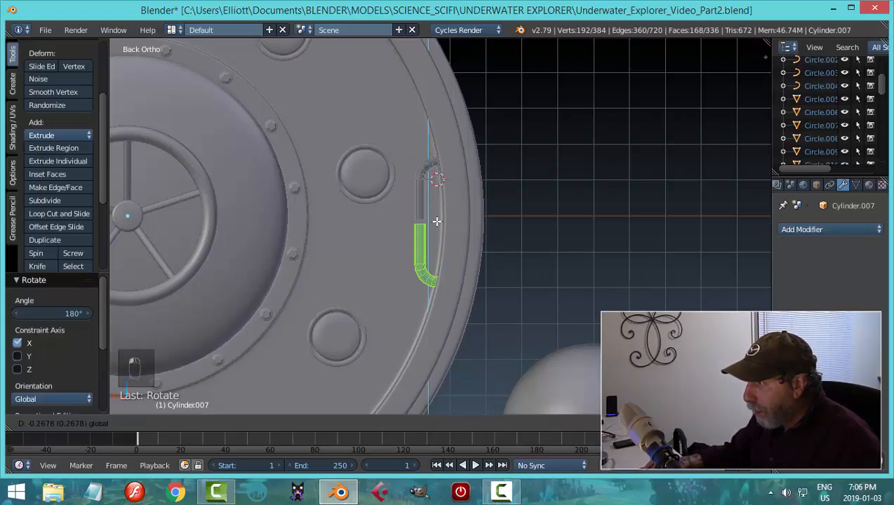
left_click(436, 221)
Select the facing open edge loops of the two tube halves and bridge them to close the gap
scroll(437, 221, "up", 3)
scroll(418, 231, "up", 2)
key("a")
scroll(408, 226, "up", 2)
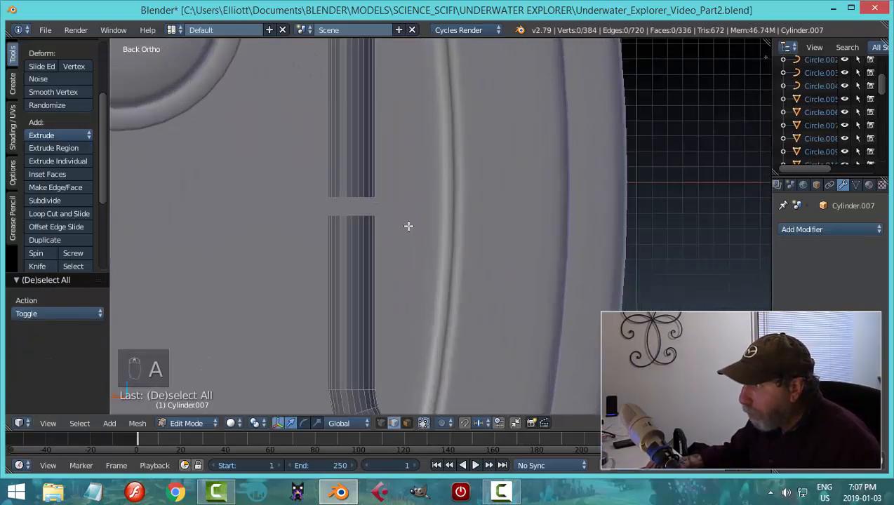
right_click(352, 195, "alt")
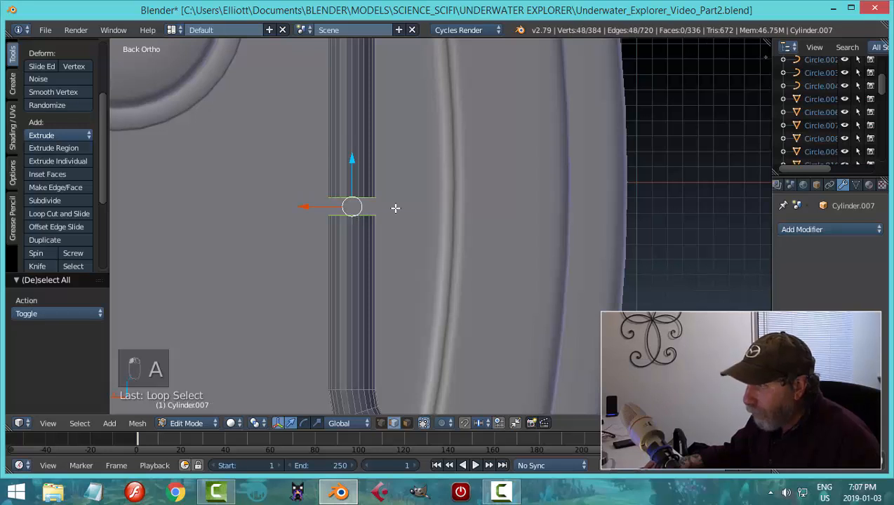
key("ctrl+e")
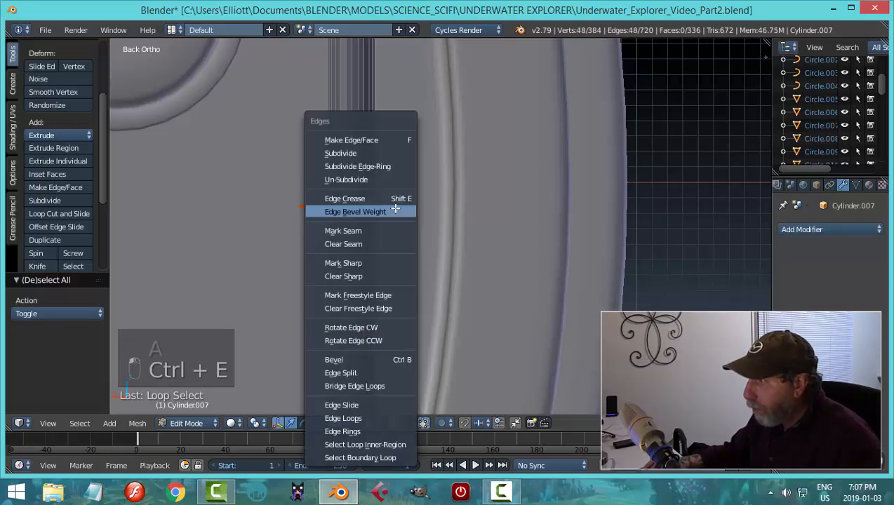
left_click(379, 385)
key("a")
Select the two edge loops at the middle of the handle and spread them apart along Z by a scale of about 14.322
scroll(355, 237, "up", 3)
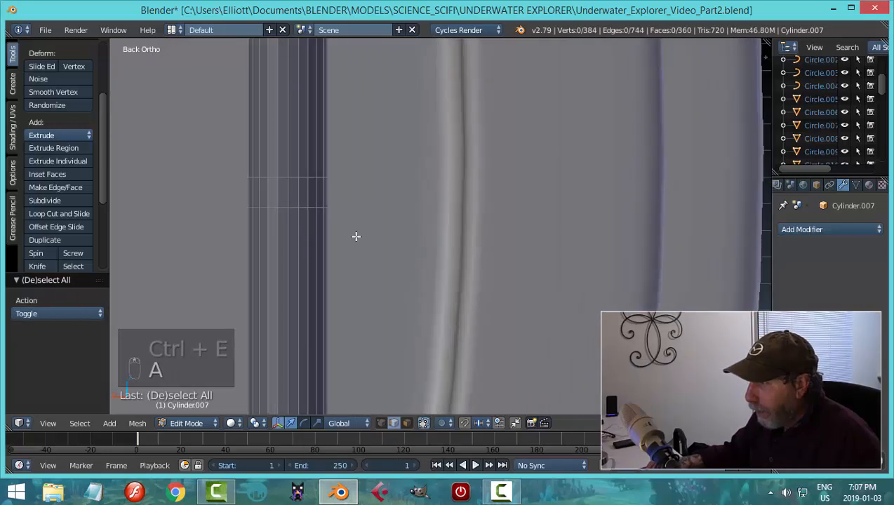
right_click(295, 176, "alt")
right_click(296, 206, "alt+shift")
scroll(358, 225, "down", 2)
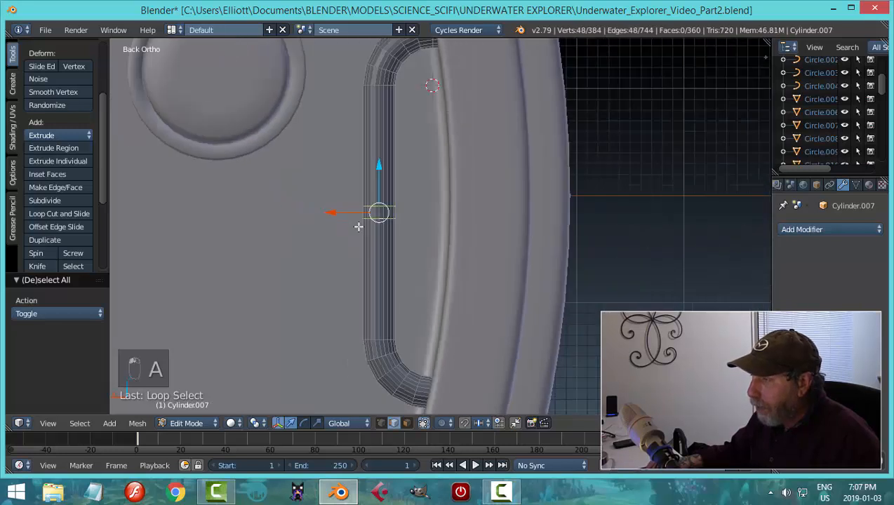
scroll(416, 240, "down", 2)
middle_click_drag(417, 239, 419, 237)
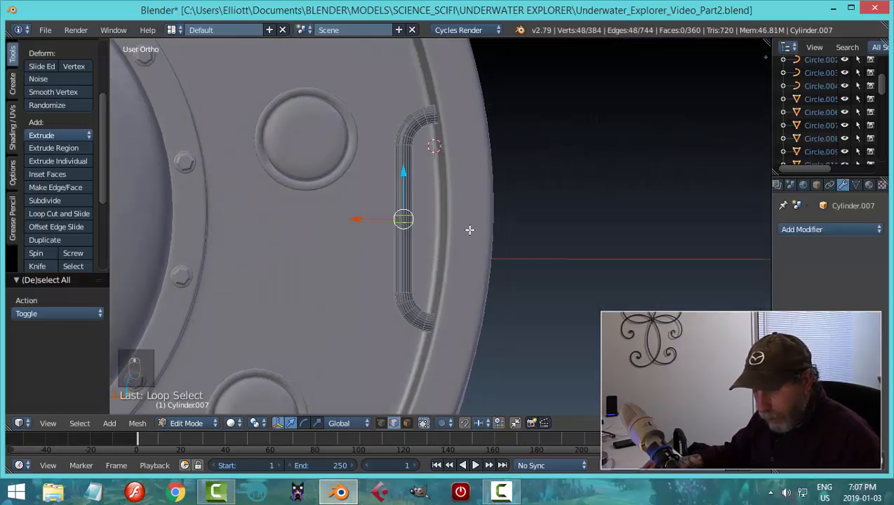
key("s")
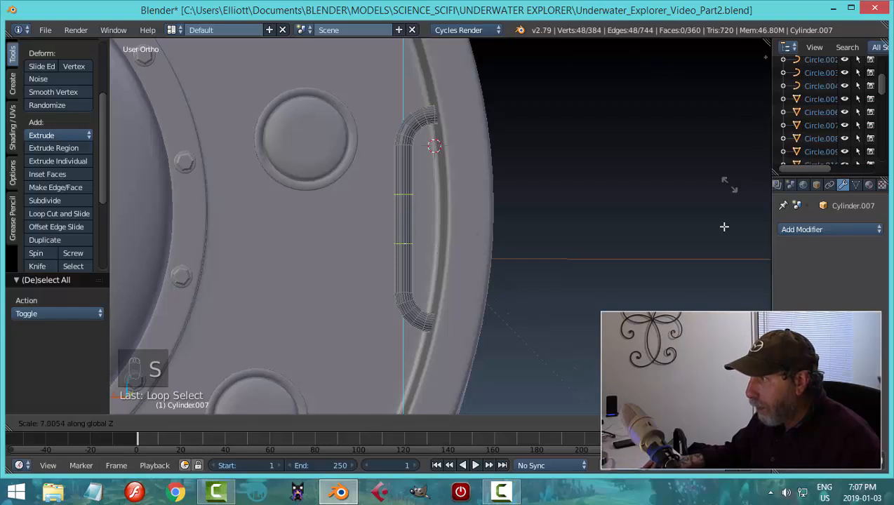
key("Return")
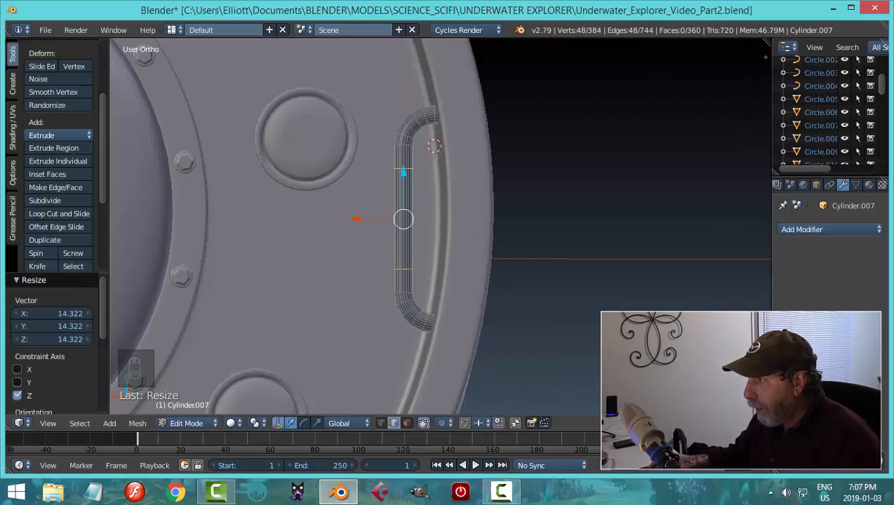
Return to Object Mode and apply smooth shading to the handle
key("a")
key("Tab")
scroll(577, 260, "down", 2)
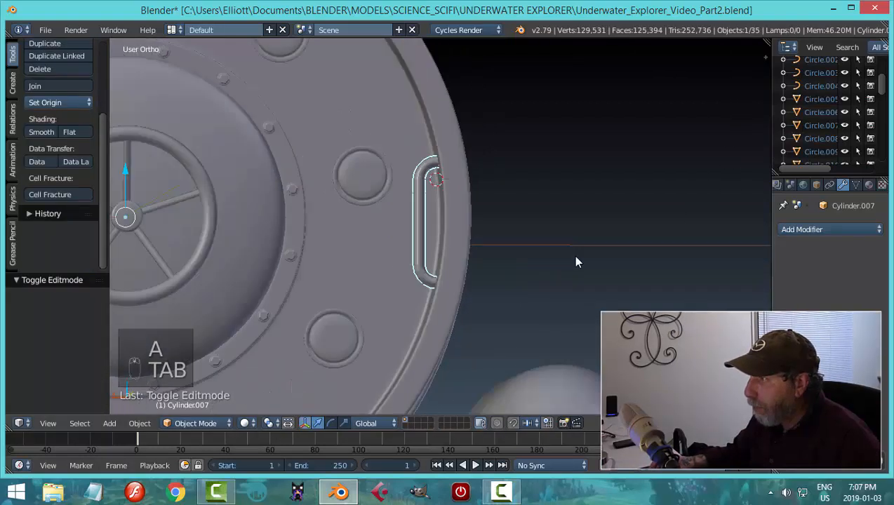
middle_click_drag(576, 259, 372, 263)
left_click(44, 136)
mouse_move(288, 214)
middle_mouse_down()
mouse_move(502, 232)
mouse_move(529, 247)
mouse_move(493, 256)
mouse_move(401, 253)
mouse_move(465, 233)
mouse_move(413, 248)
mouse_move(421, 237)
middle_mouse_up()
key("a")
Set the handle's origin to its geometry in back view
right_click(423, 234)
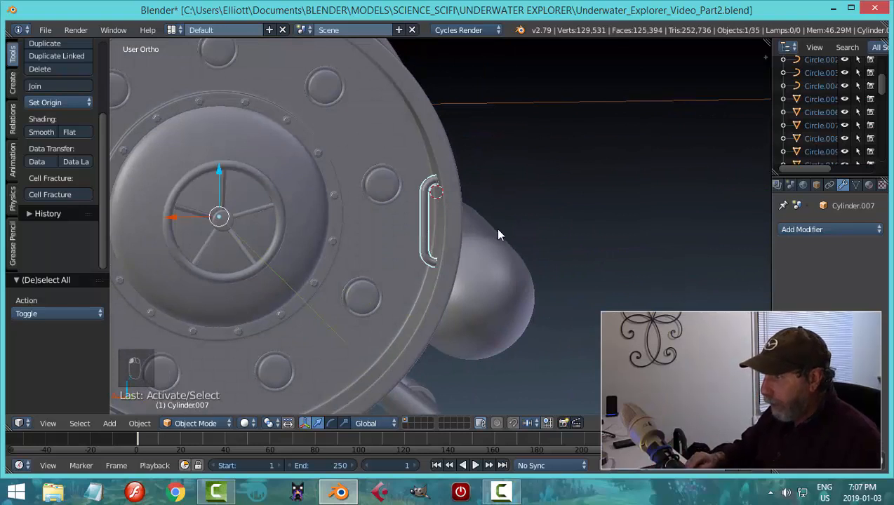
key("KP_1")
key("ctrl+KP_1")
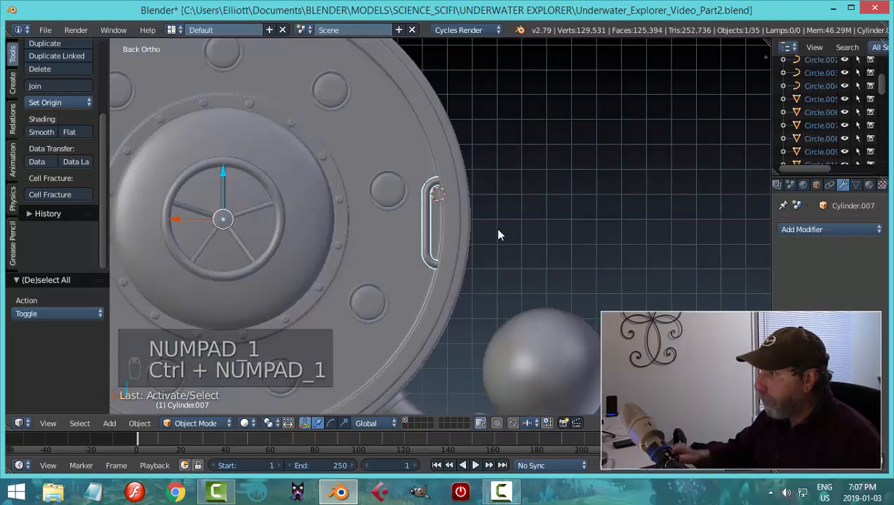
left_click(60, 102)
left_click(56, 134)
Adjust the handle's height along Z, moving it up about 0.040 and back down about 0.033
left_click(432, 178)
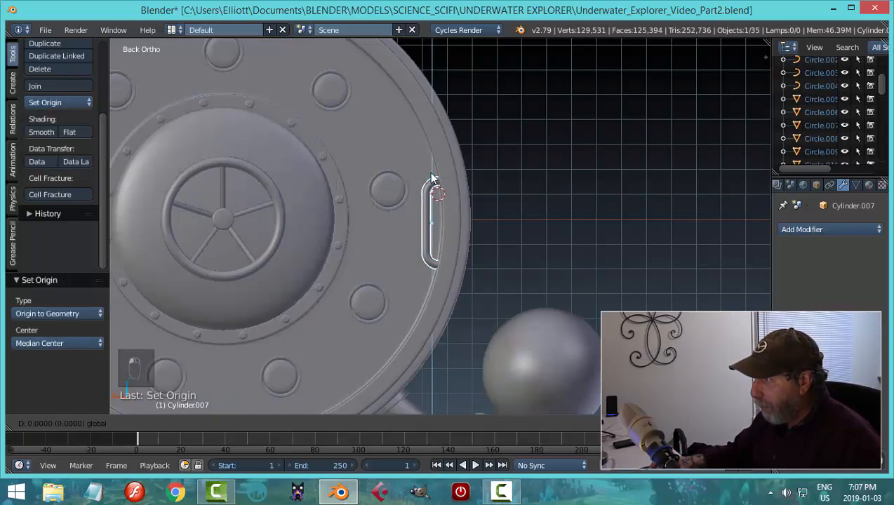
left_click(432, 168)
scroll(440, 237, "up", 2)
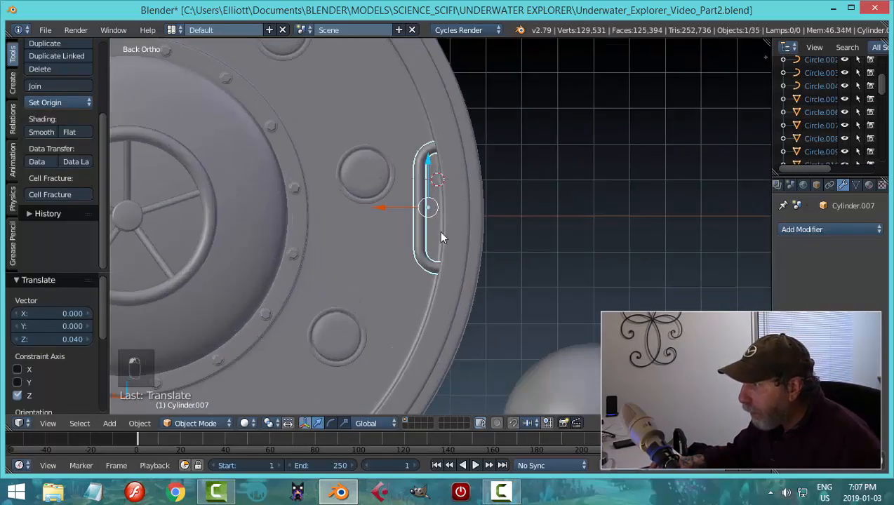
left_click(432, 168)
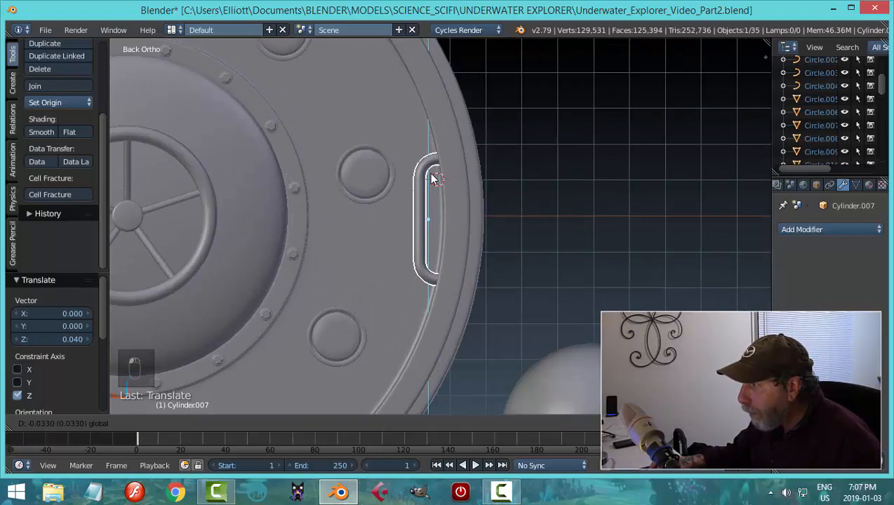
left_click(432, 178)
scroll(477, 188, "down", 5)
key("a")
Scale the handle up slightly within the hull's rear rim
mouse_move(453, 226)
middle_mouse_down()
mouse_move(550, 240)
mouse_move(491, 259)
middle_mouse_up()
scroll(422, 233, "up", 4)
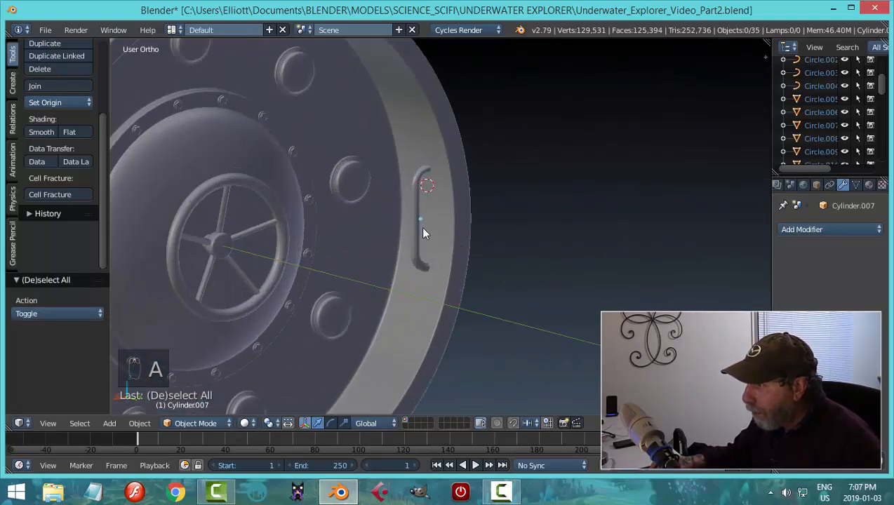
right_click(423, 234)
mouse_move(462, 232)
middle_mouse_down()
mouse_move(516, 236)
mouse_move(477, 244)
middle_mouse_up()
key("s")
left_click(531, 232)
Save the Blender file over its existing version
key("a")
scroll(531, 232, "down", 3)
key("ctrl+s")
left_click(501, 232)
Move the handle about 0.011 along X, away from the rim toward the hatch
scroll(431, 224, "up", 3)
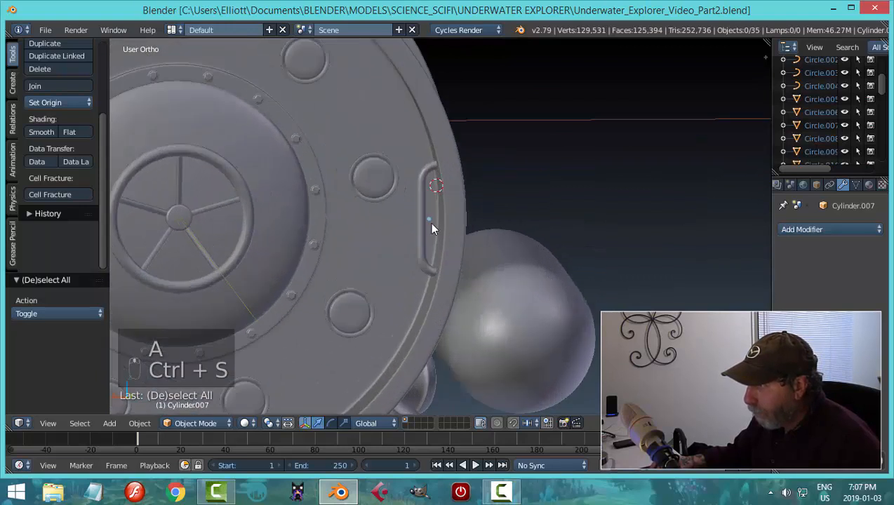
right_click(431, 223)
key("g")
key("x")
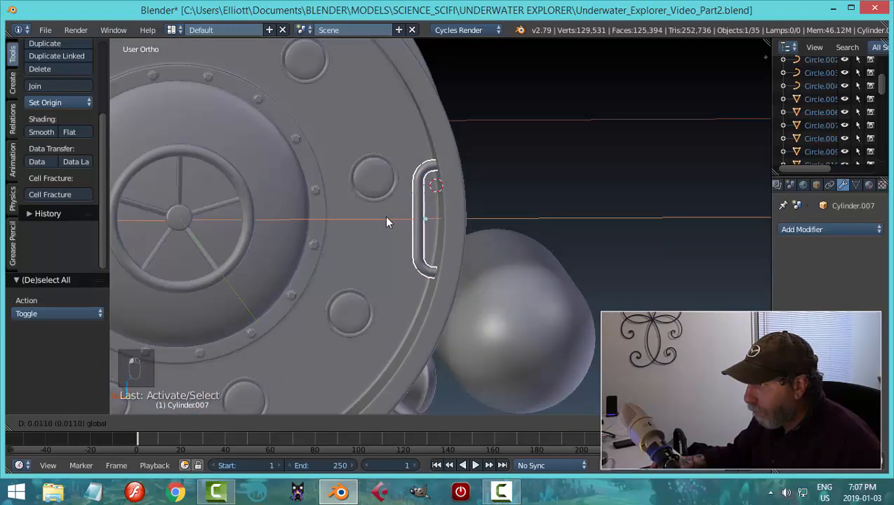
left_click(383, 216)
key("a")
scroll(517, 230, "down", 4)
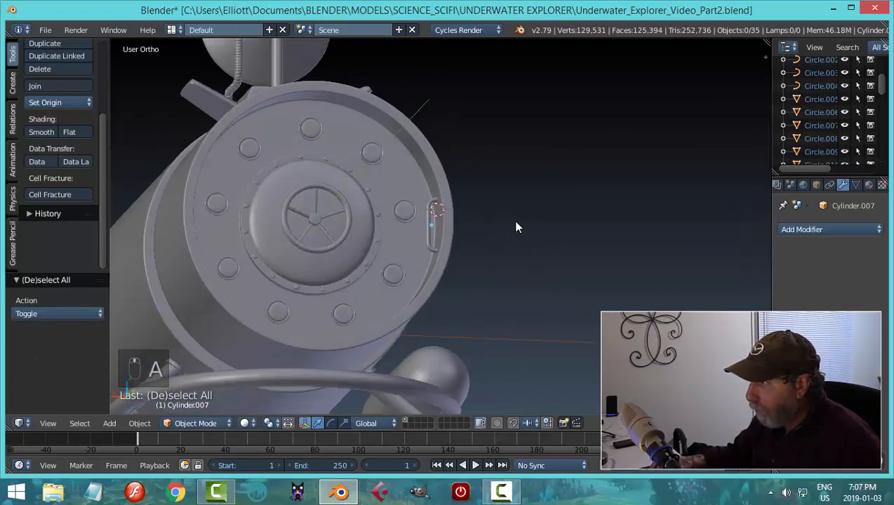
mouse_move(517, 228)
middle_mouse_down()
mouse_move(549, 264)
mouse_move(631, 262)
mouse_move(505, 275)
mouse_move(444, 266)
mouse_move(434, 219)
mouse_move(430, 256)
middle_mouse_up()
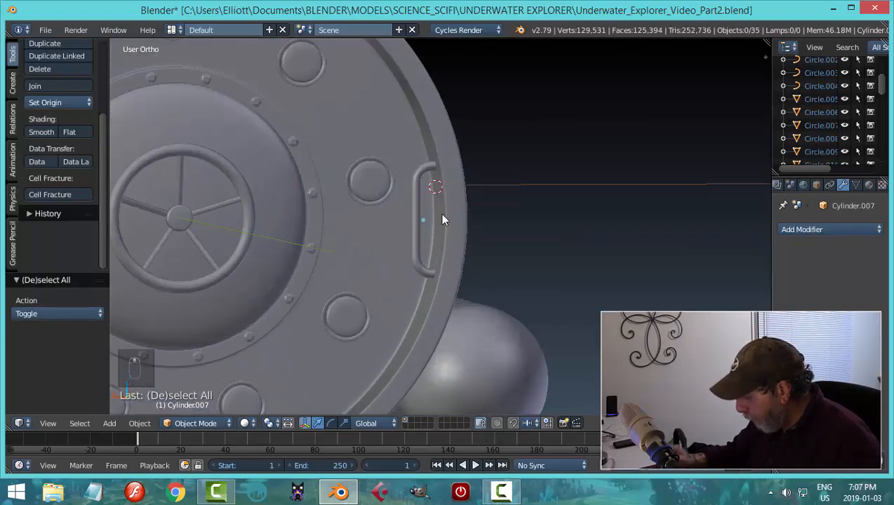
Move the grab handle up about 0.015 along Z inside the rear rim
key("ctrl+KP_1")
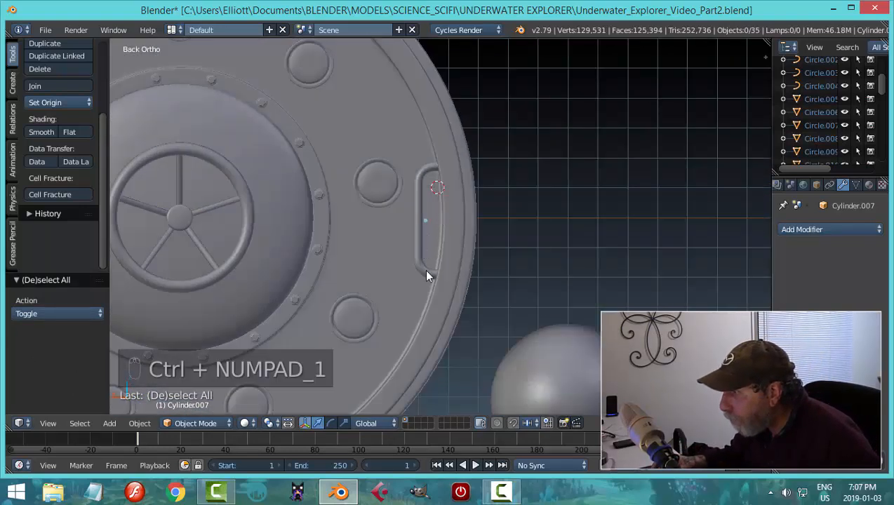
right_click(416, 220)
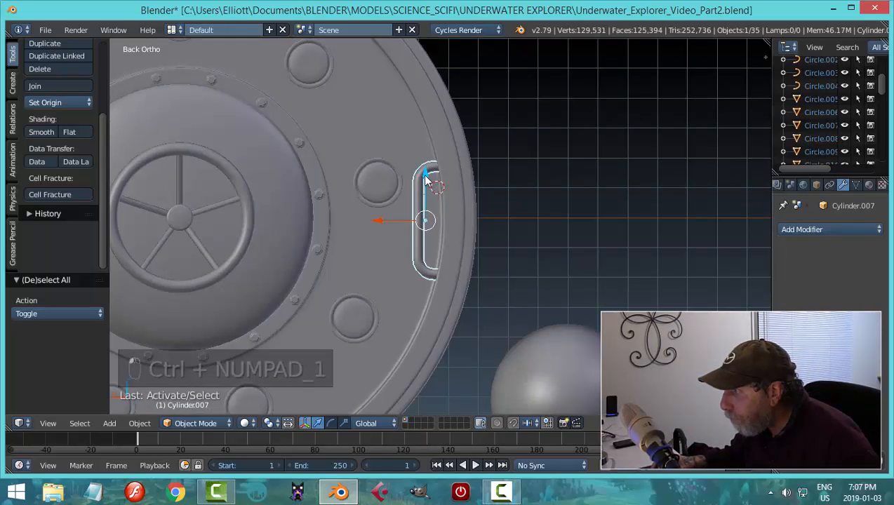
left_click_drag(425, 178, 429, 175)
Snap the 3D cursor to the domed hatch at the centre of the hull's rear end
scroll(538, 256, "down", 5)
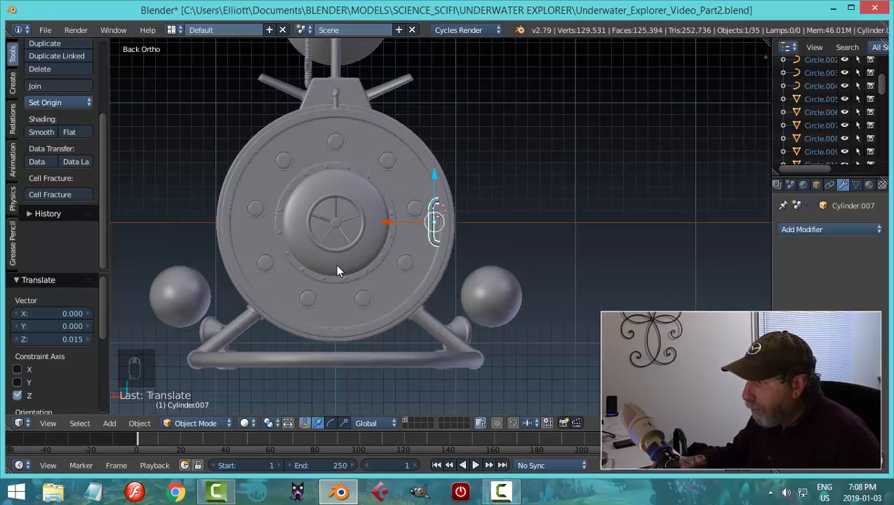
right_click(337, 267)
key("shift+s")
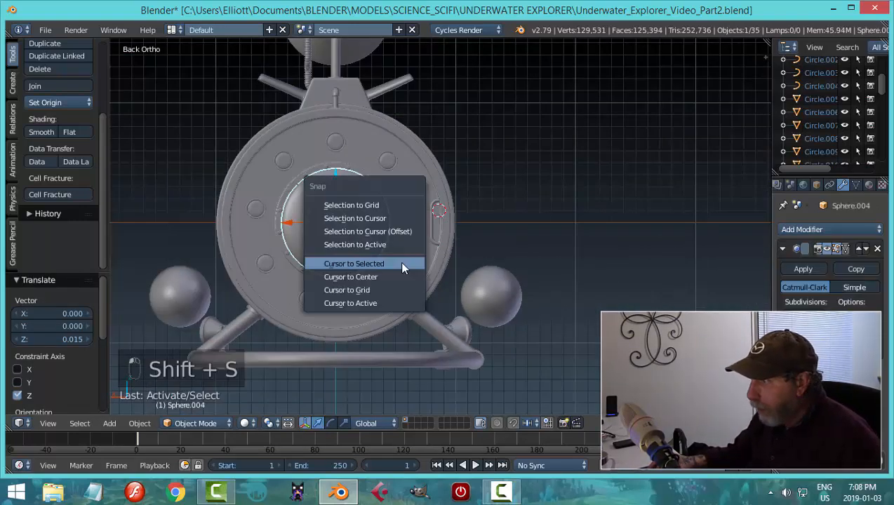
left_click(402, 264)
Add a Mirror modifier on X to the grab handle, using the central hatch dome as mirror object
right_click(432, 224)
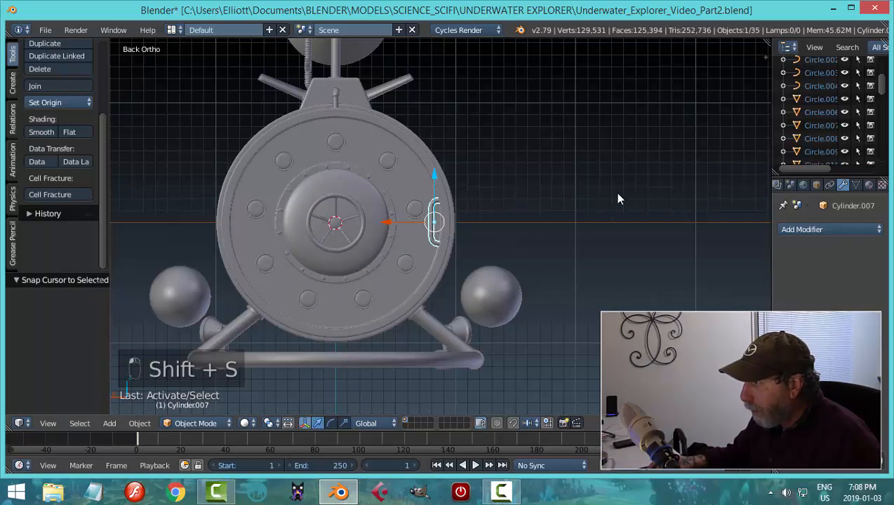
left_click(805, 230)
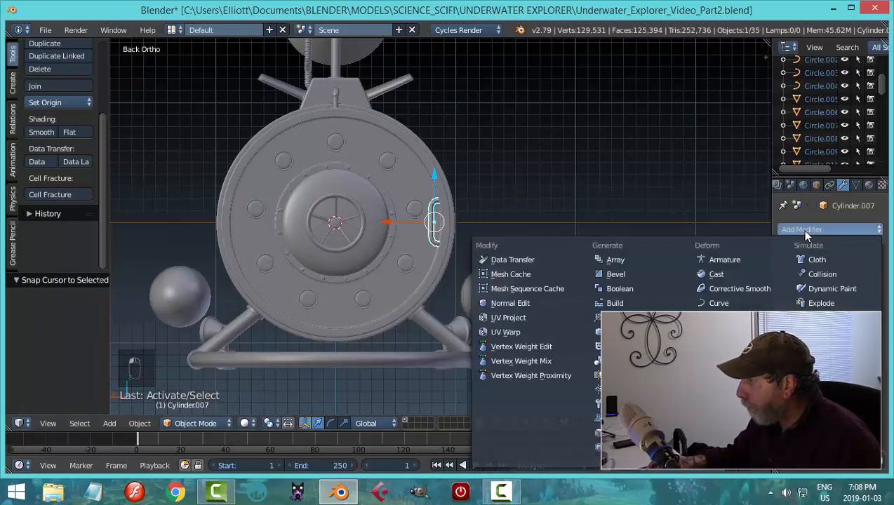
left_click(621, 360)
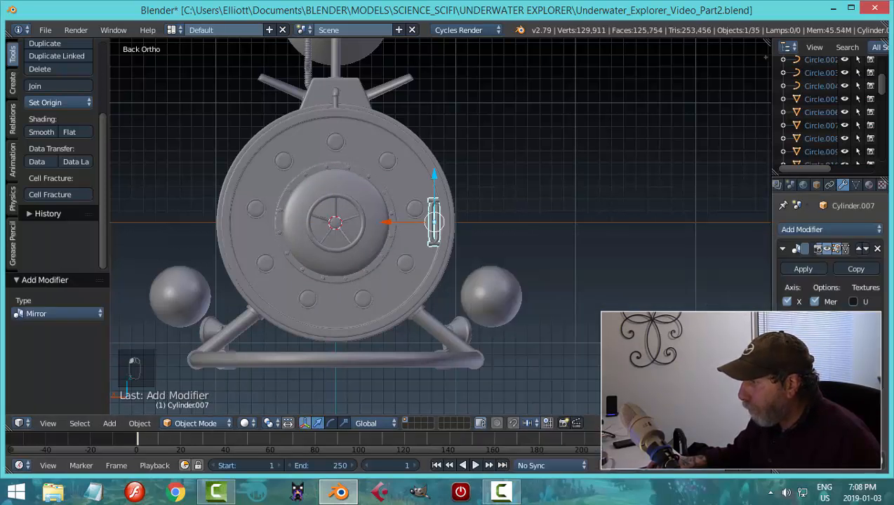
left_click(369, 231)
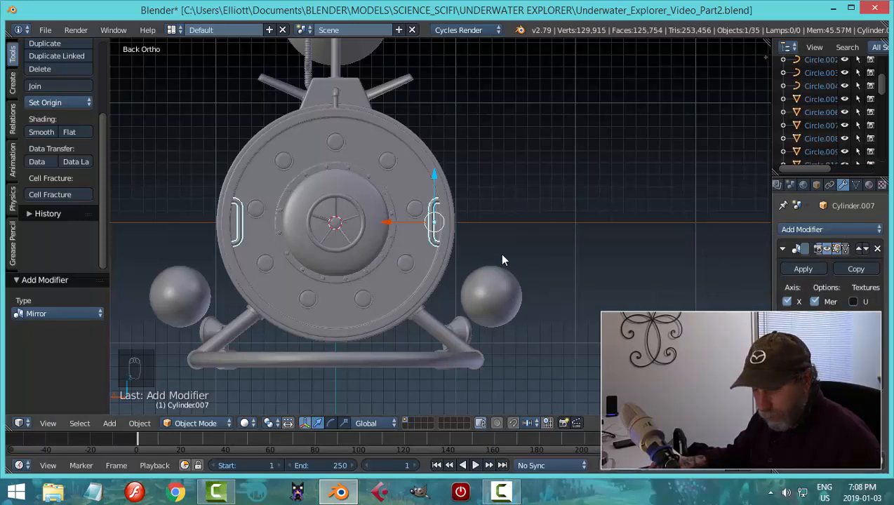
key("a")
Scale the mirrored grab handles up uniformly to about 1.444 times their size
mouse_move(500, 198)
middle_mouse_down()
mouse_move(414, 230)
mouse_move(456, 209)
mouse_move(390, 223)
mouse_move(430, 230)
mouse_move(408, 240)
mouse_move(374, 217)
mouse_move(421, 218)
mouse_move(454, 200)
mouse_move(421, 220)
mouse_move(332, 103)
middle_mouse_up()
scroll(400, 223, "up", 2)
mouse_move(342, 217)
middle_mouse_down()
mouse_move(305, 249)
mouse_move(299, 282)
mouse_move(373, 242)
mouse_move(417, 235)
mouse_move(283, 265)
mouse_move(309, 277)
mouse_move(413, 245)
mouse_move(429, 265)
middle_mouse_up()
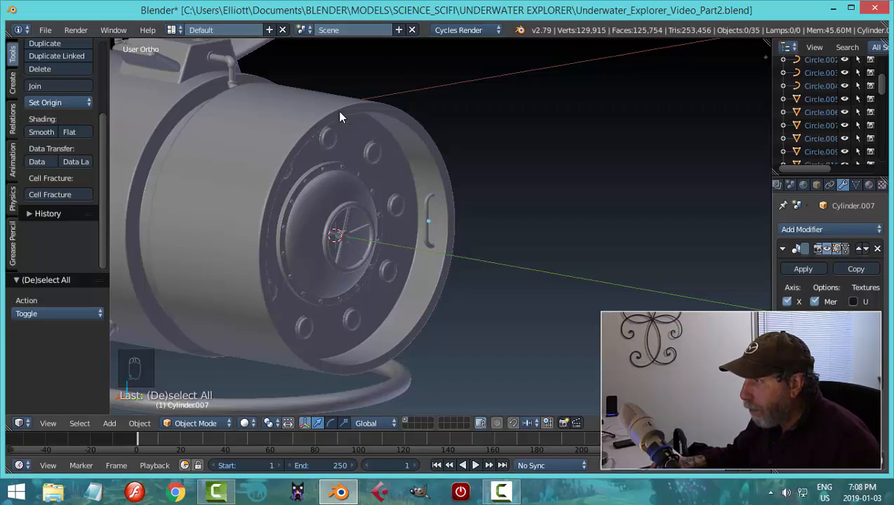
mouse_move(453, 262)
middle_mouse_down()
mouse_move(430, 250)
mouse_move(422, 258)
mouse_move(434, 256)
mouse_move(401, 266)
mouse_move(444, 246)
mouse_move(436, 260)
mouse_move(430, 236)
middle_mouse_up()
right_click(429, 236)
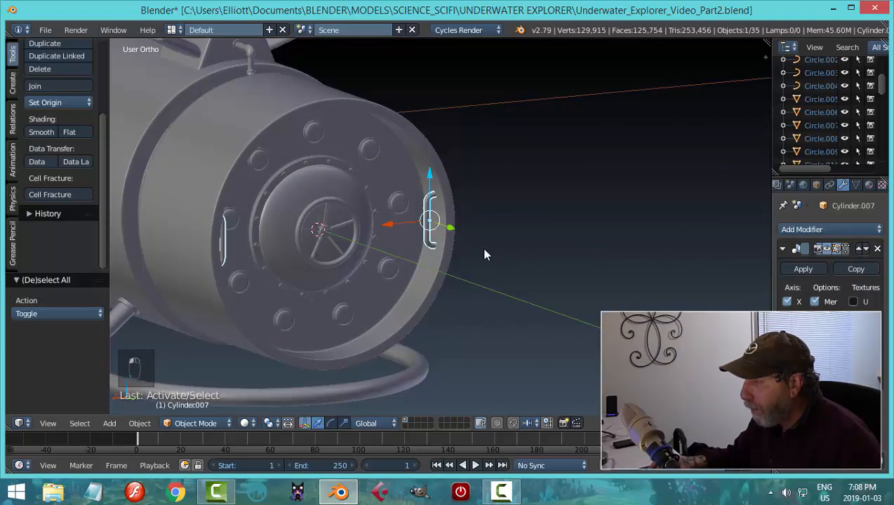
key("s")
left_click(499, 281)
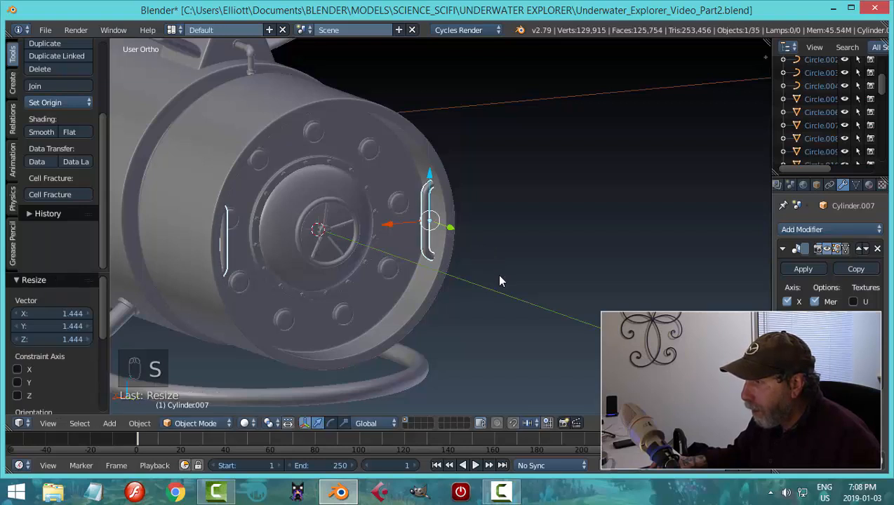
Shift the enlarged grab handle slightly along X toward the hatch, away from the rim's inner wall
mouse_move(499, 281)
middle_mouse_down()
mouse_move(482, 259)
mouse_move(433, 241)
middle_mouse_up()
left_click_drag(396, 222, 388, 216)
mouse_move(359, 253)
middle_mouse_down()
mouse_move(433, 237)
mouse_move(396, 231)
middle_mouse_up()
left_click_drag(381, 222, 378, 222)
key("a")
Save the file with the mirrored grab handles over its existing version
middle_click_drag(530, 245, 512, 259)
key("ctrl+s")
left_click(519, 244)
Render an OpenGL viewport preview of the hull's rear end from an angled view showing both grab handles
scroll(505, 257, "down", 3)
middle_click_drag(441, 248, 511, 242)
scroll(437, 241, "up", 3)
scroll(435, 243, "down", 3)
scroll(445, 242, "up", 3)
scroll(512, 249, "up", 2)
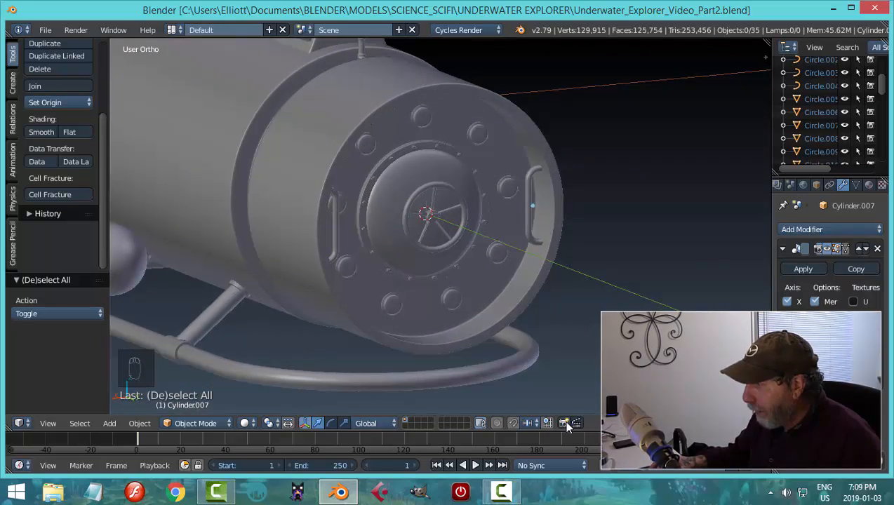
key("F12")
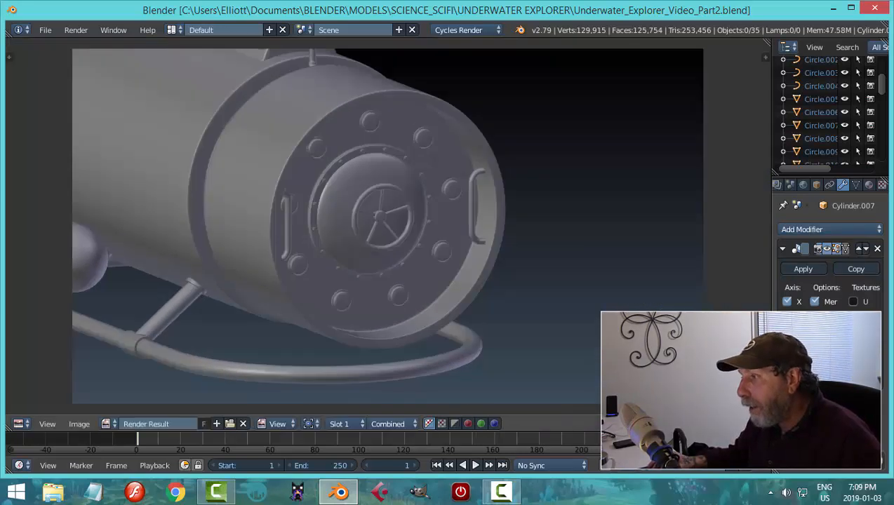